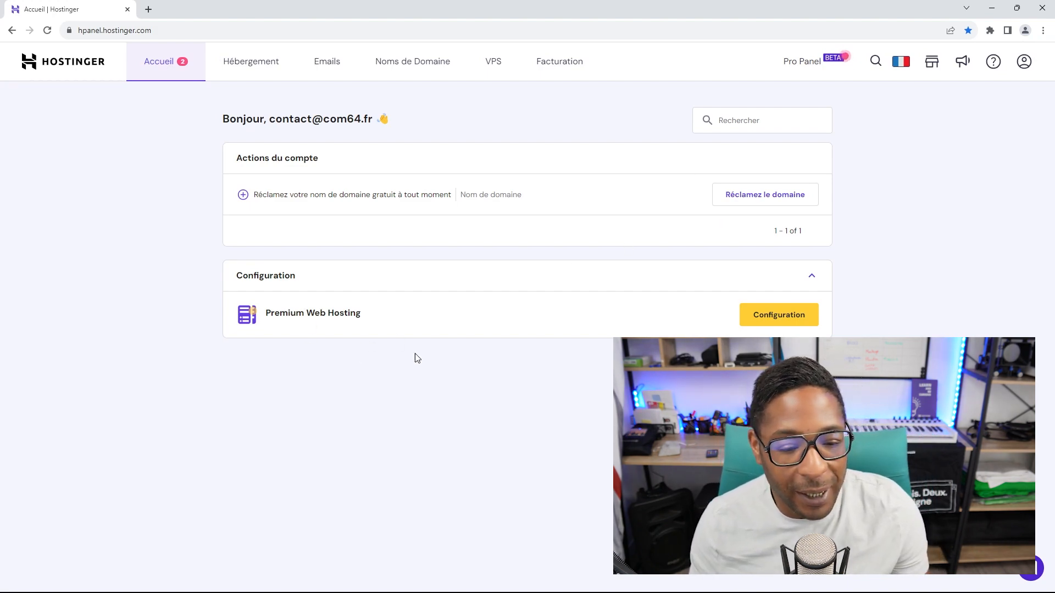
Step: Launch the Premium Web Hosting setup wizard via Configuration and 'Commencez maintenant'
click(777, 323)
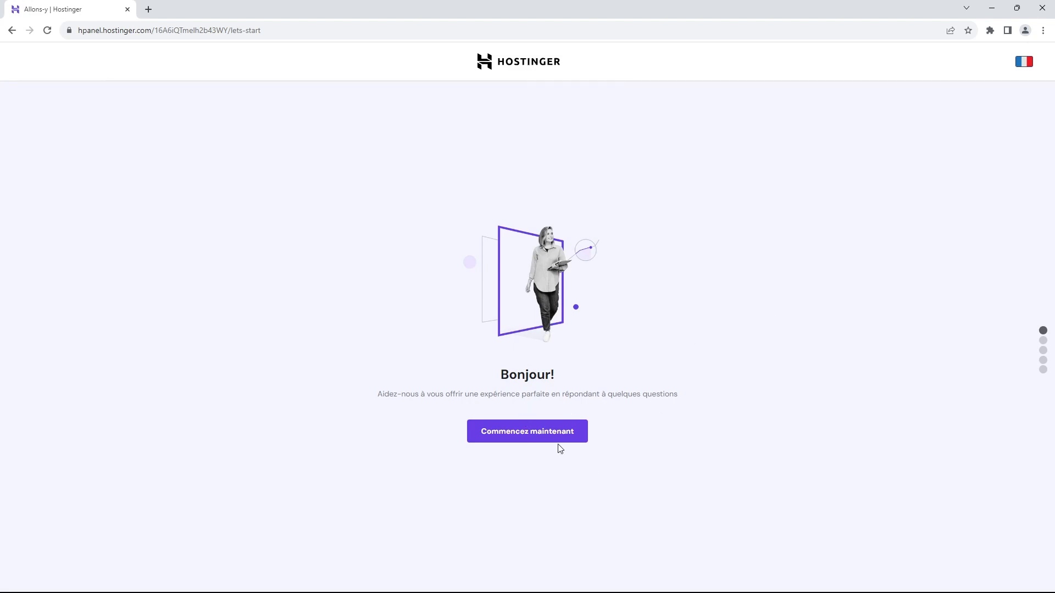
click(527, 437)
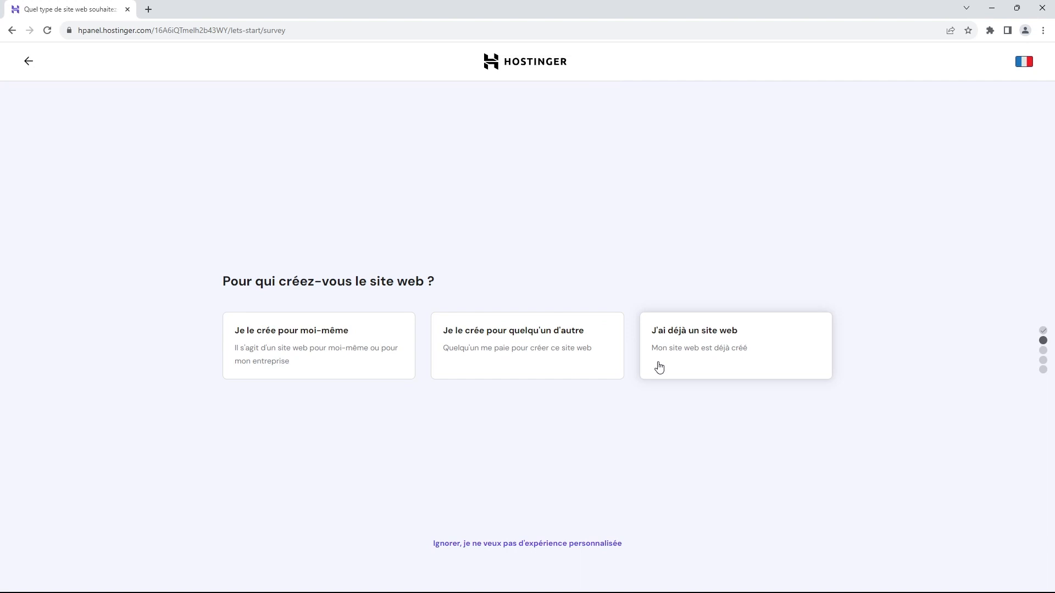
Step: Answer the survey: for myself, built myself, Business type, and no help needed
click(352, 342)
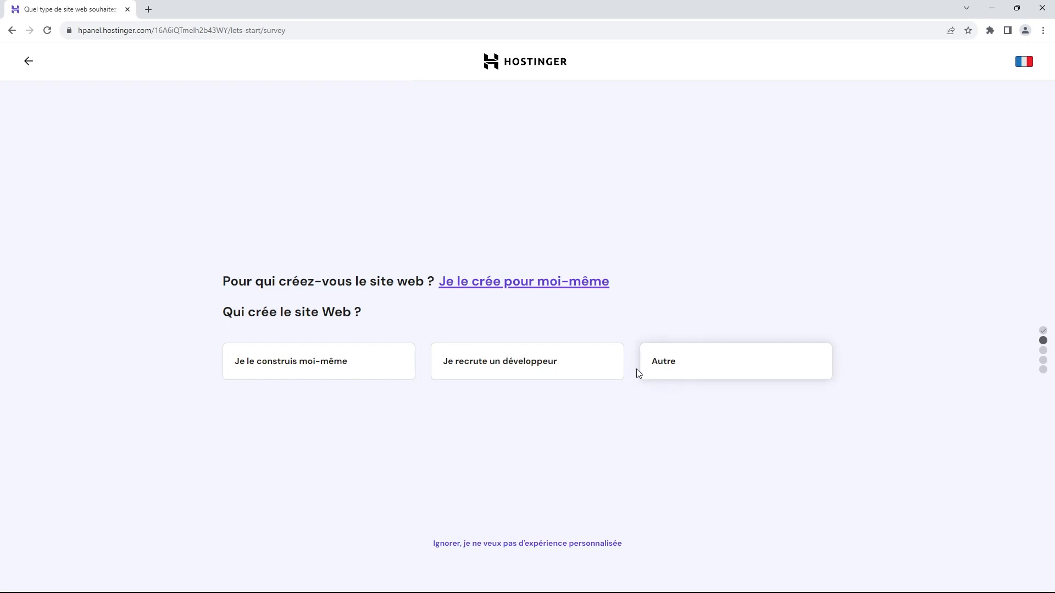
click(342, 367)
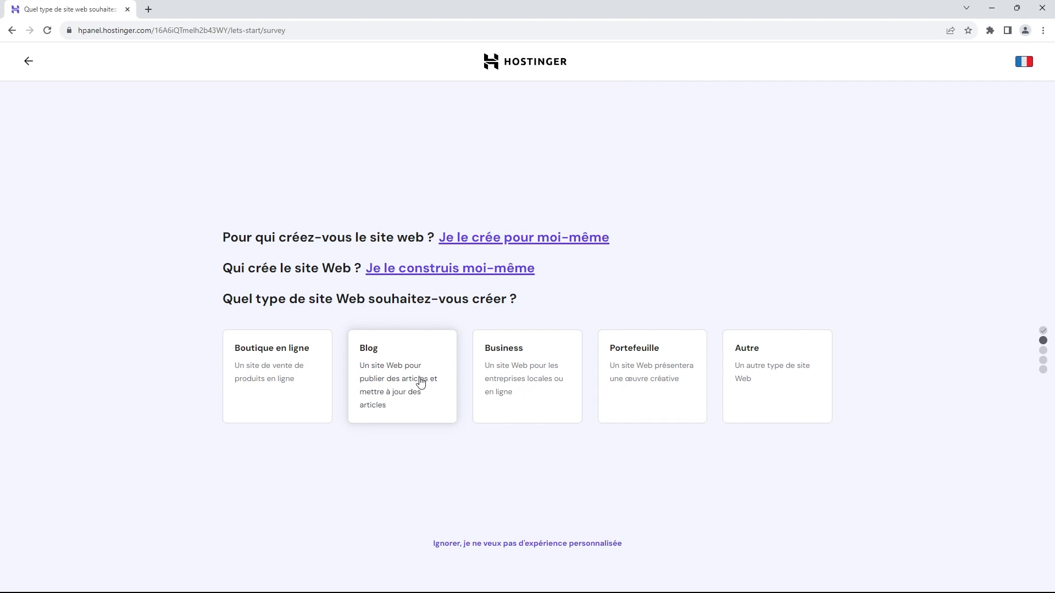
click(510, 364)
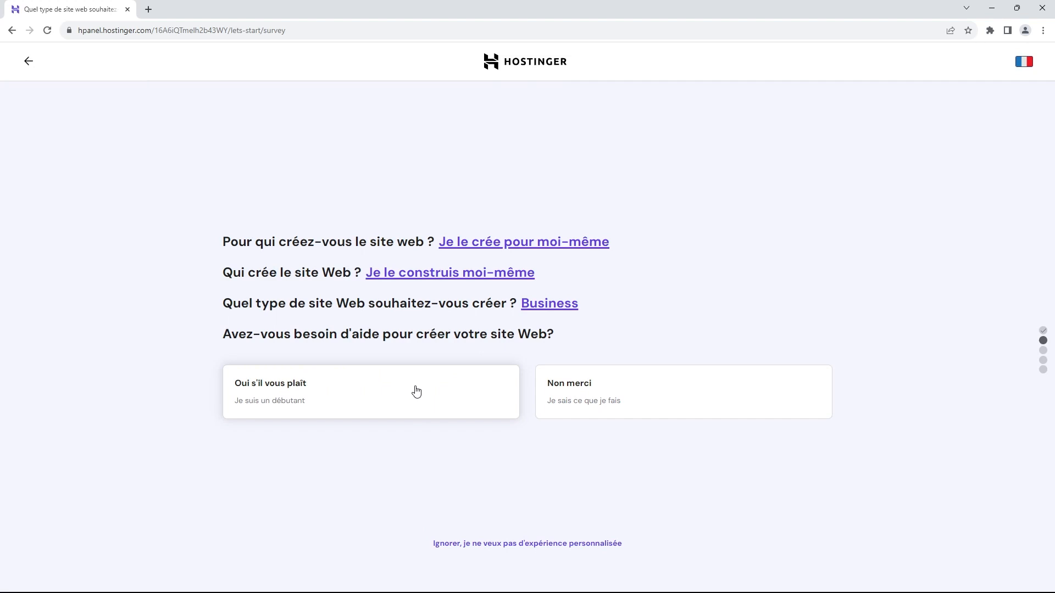
click(627, 392)
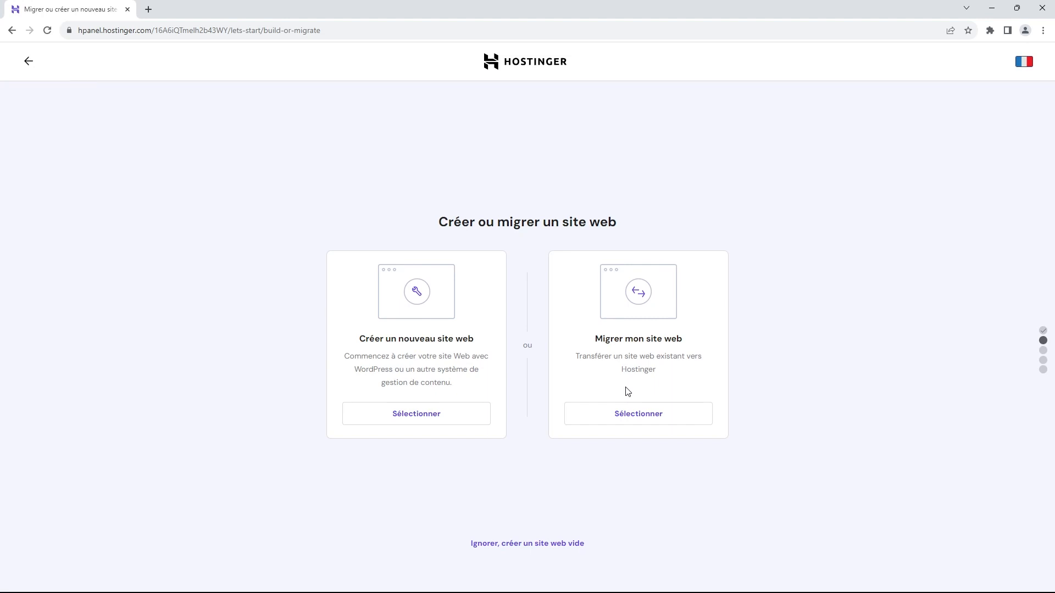
Step: Choose to create a new website on the WordPress platform
click(416, 429)
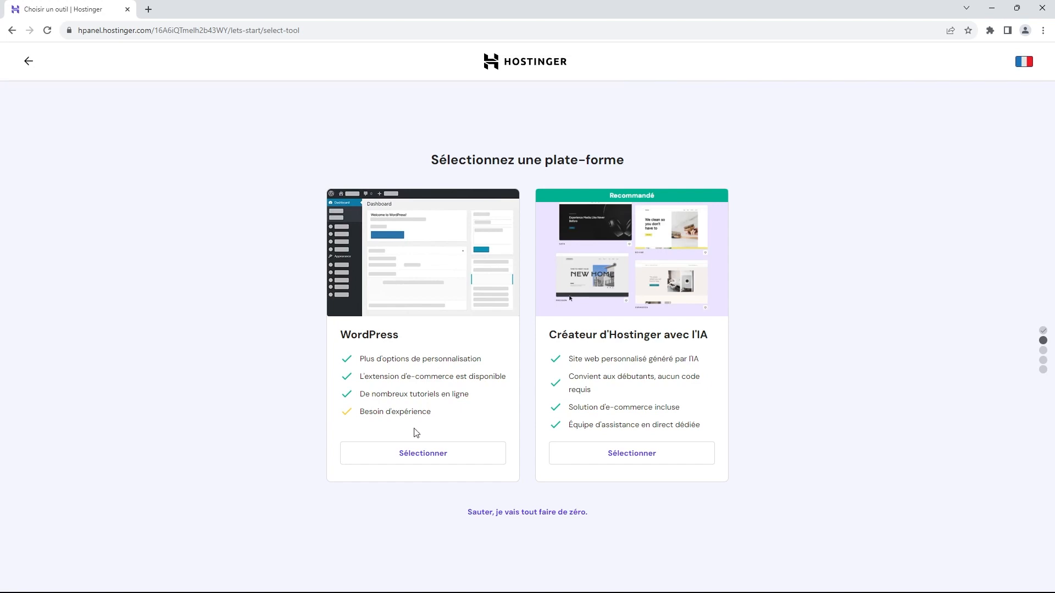
click(423, 458)
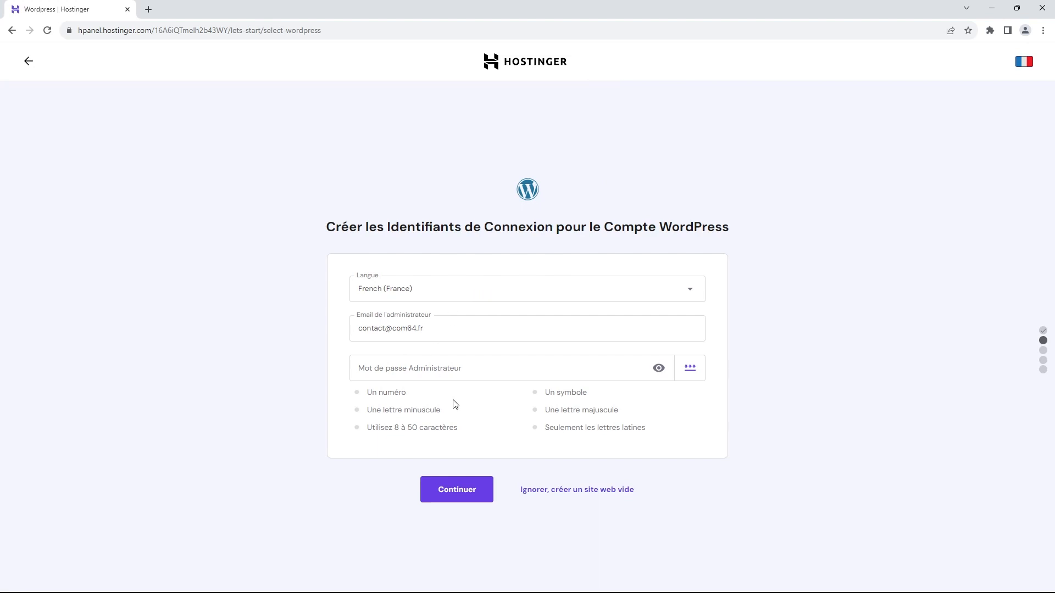
Step: Enter a strong WordPress administrator password and submit the account credentials
click(492, 364)
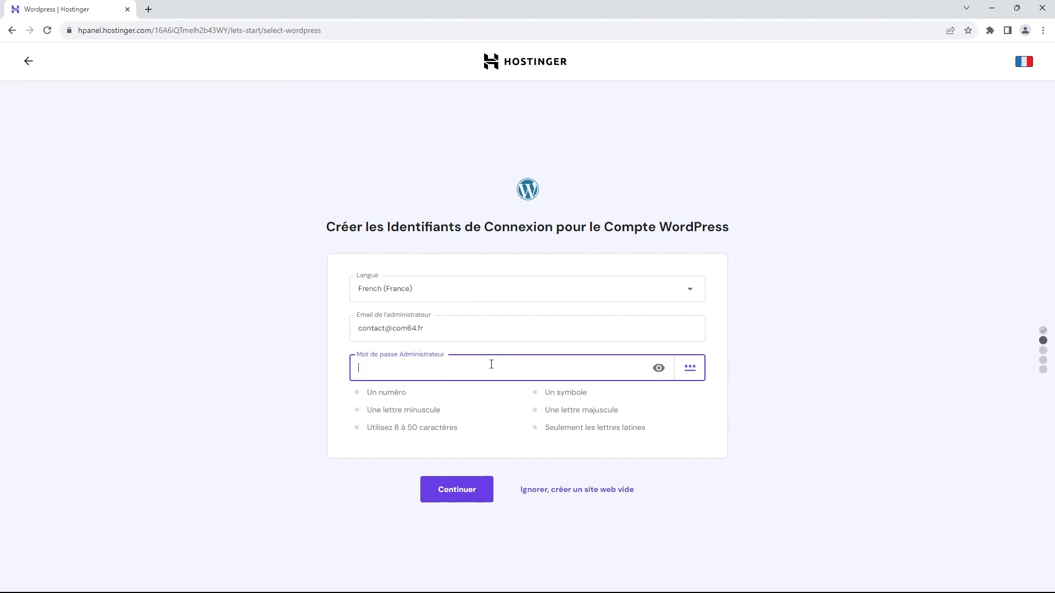
text(••••••••••••••)
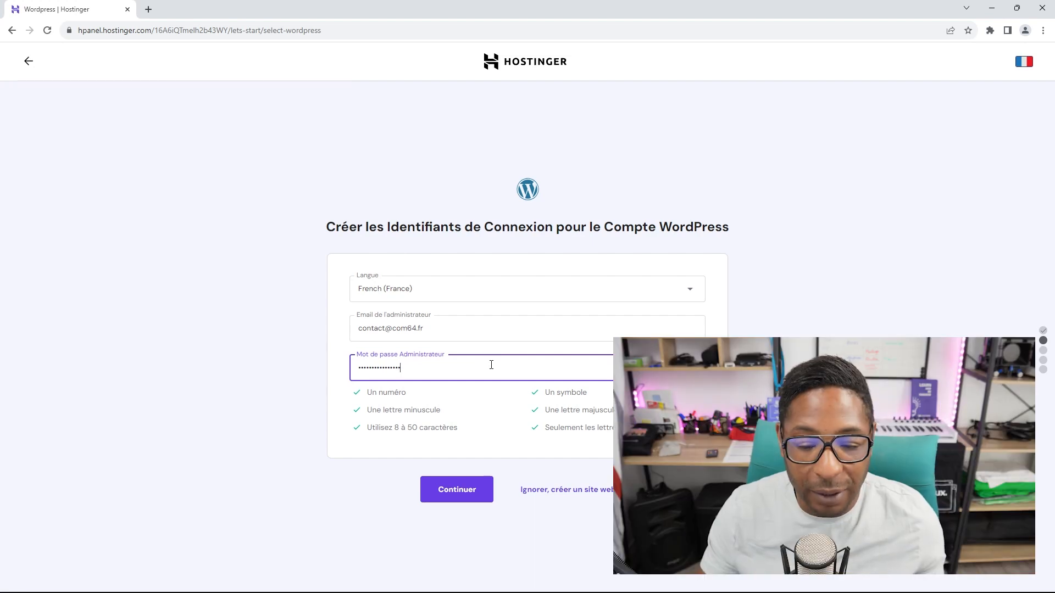
click(456, 490)
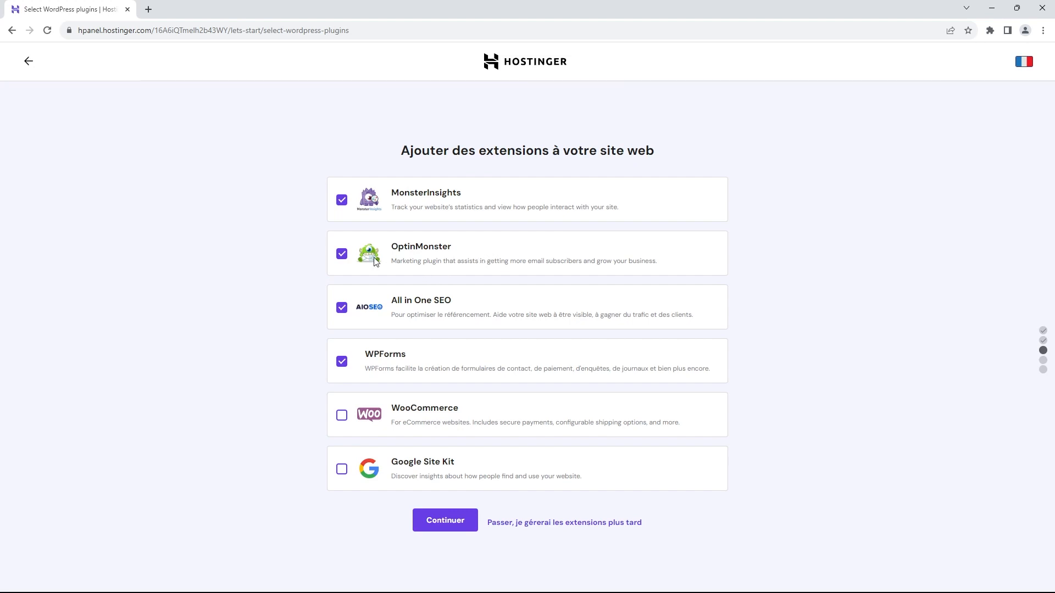
Step: Untick OptinMonster on the Ajouter des extensions page
click(342, 254)
Step: Untick All in One SEO and WPForms, keeping only MonsterInsights, and continue
click(341, 311)
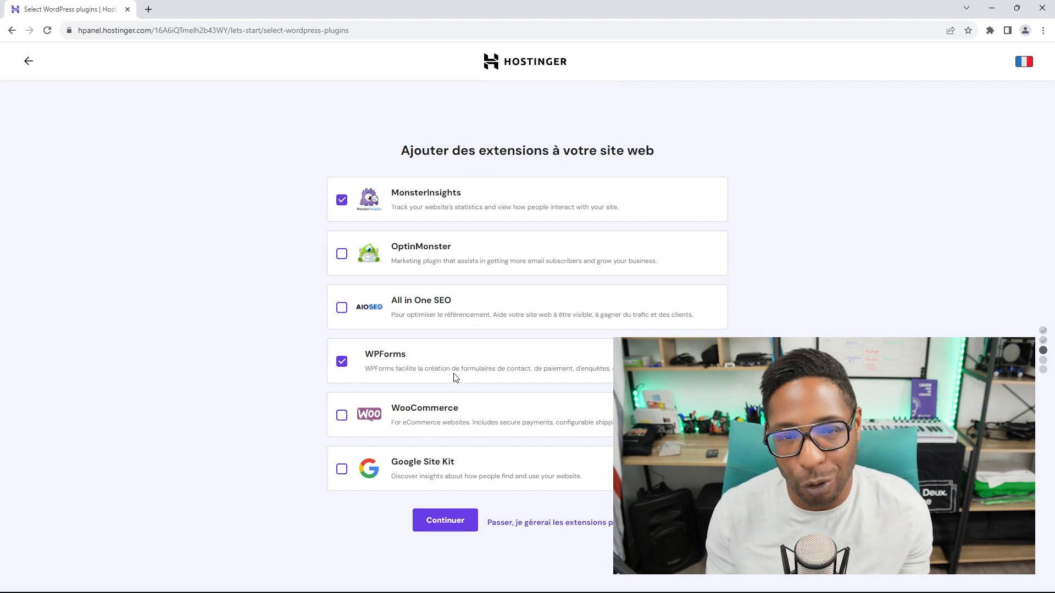
click(342, 361)
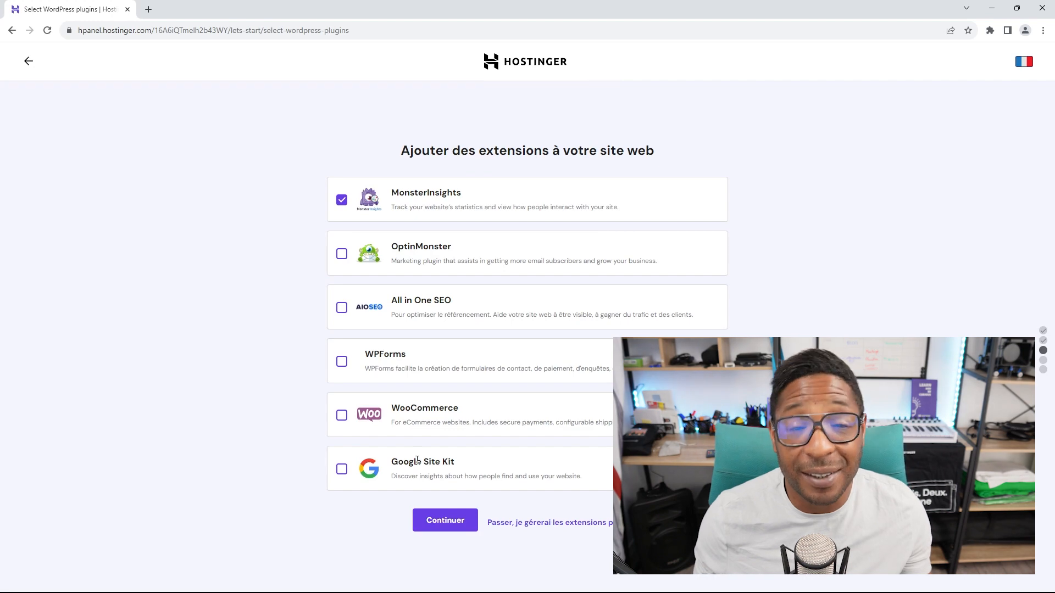
click(445, 522)
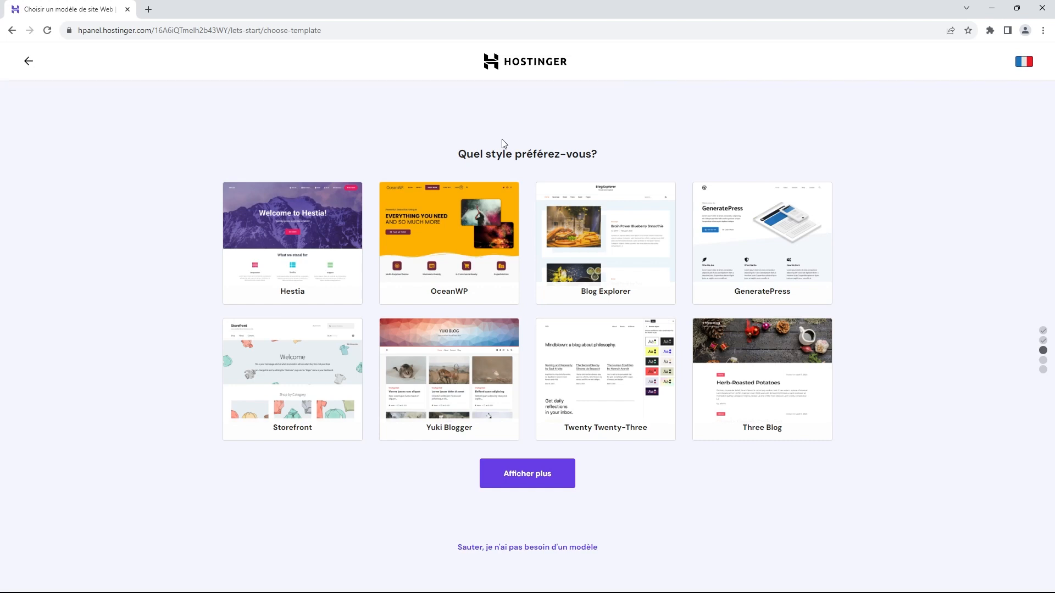
Step: Select the OceanWP template for the site
mouse_move(464, 220)
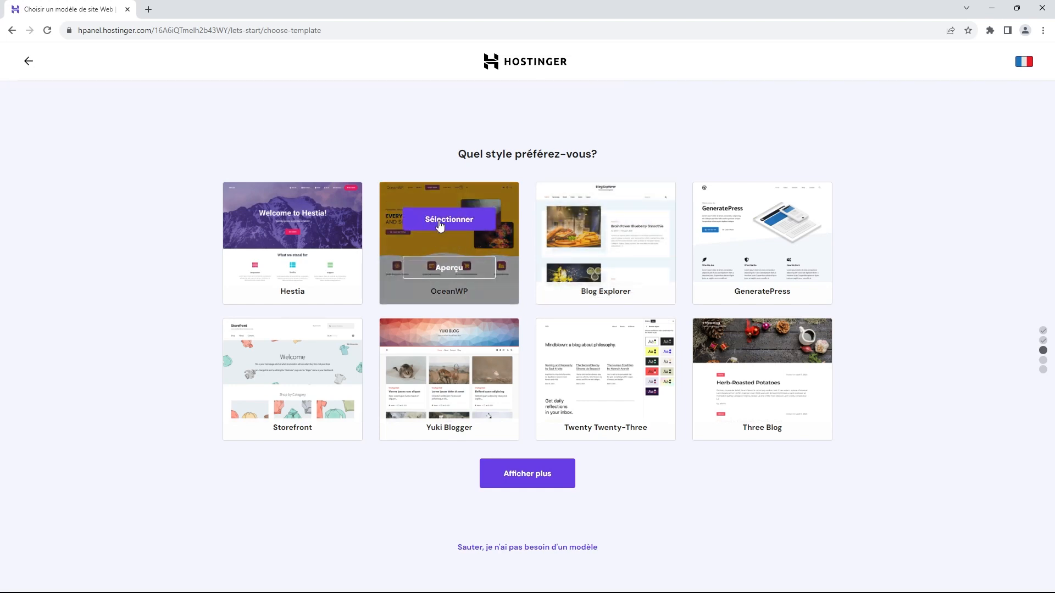
click(453, 220)
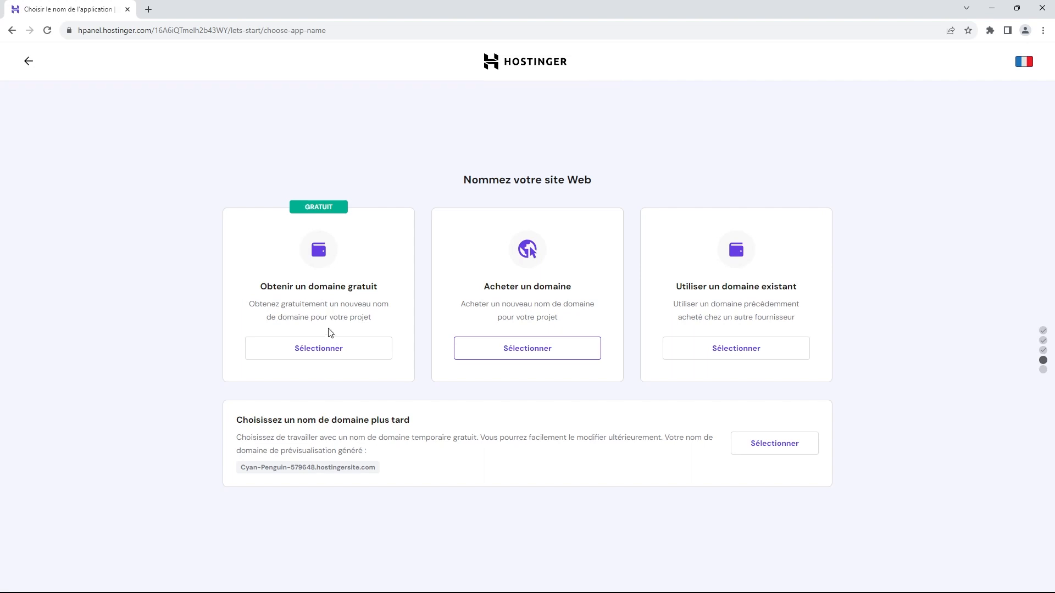
Step: Choose 'Obtenir un domaine gratuit' on the site-naming page
click(328, 348)
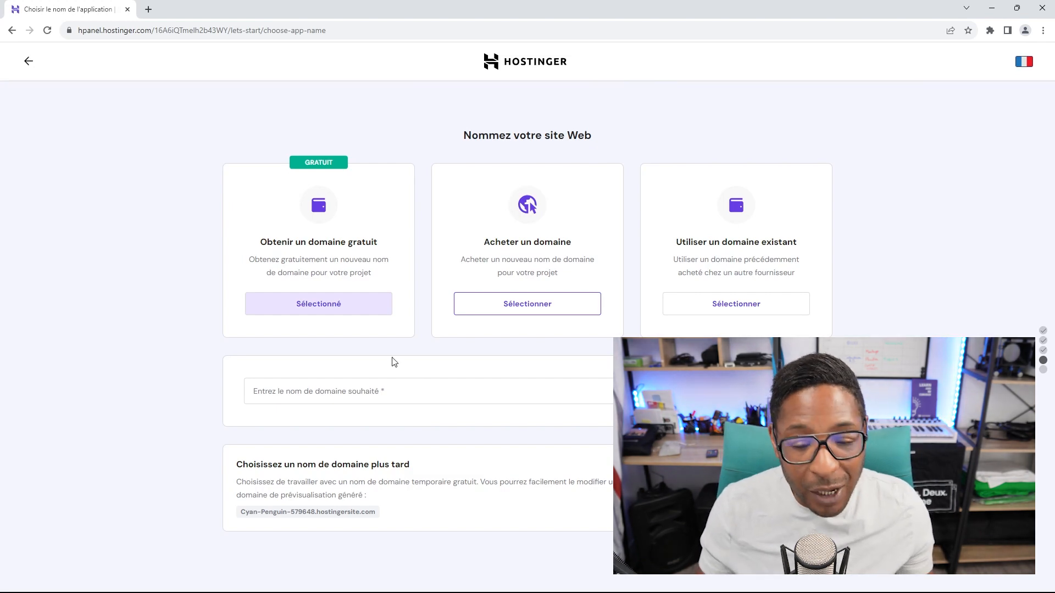
Step: Change the free domain's extension from .fr to .com, leaving the name field empty
click(420, 389)
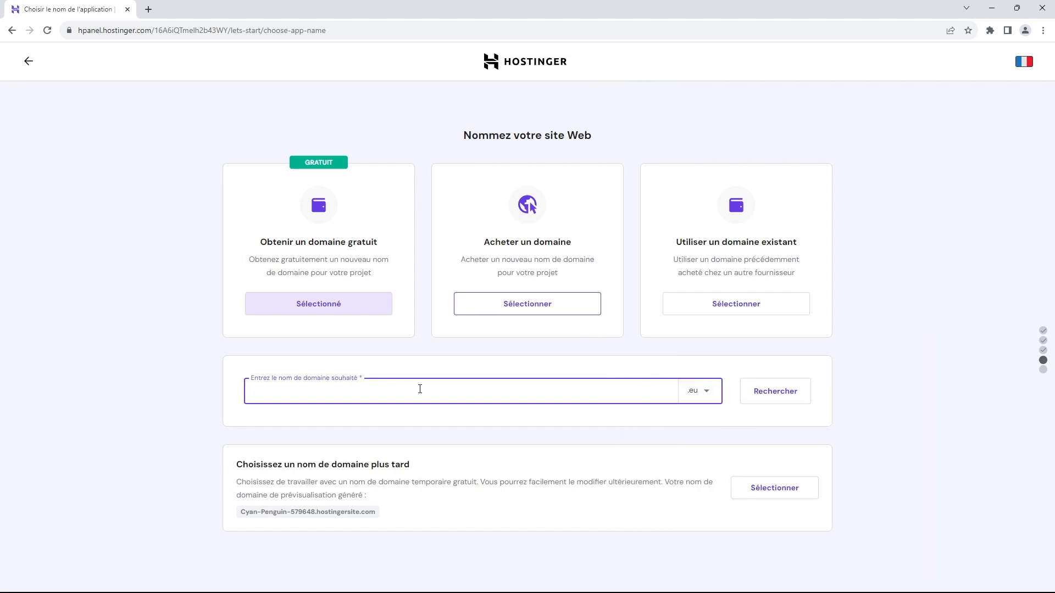
click(706, 392)
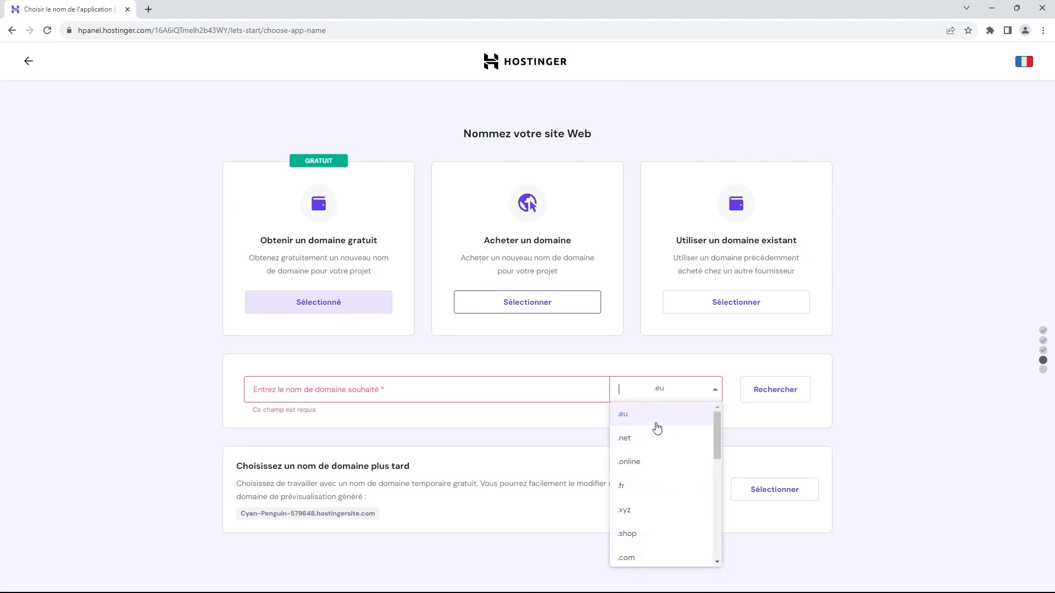
click(632, 485)
click(527, 385)
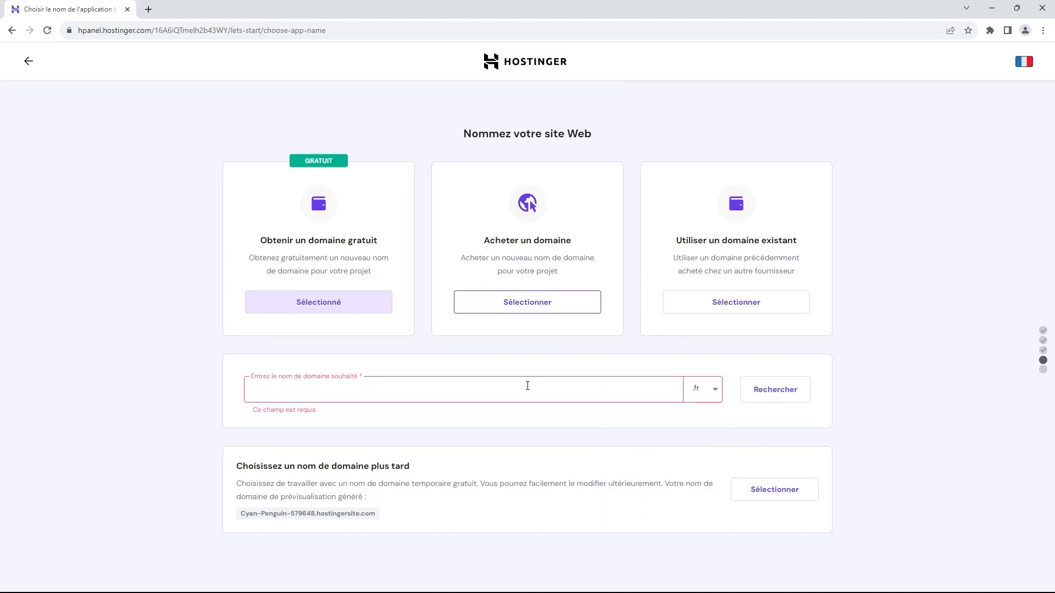
click(708, 391)
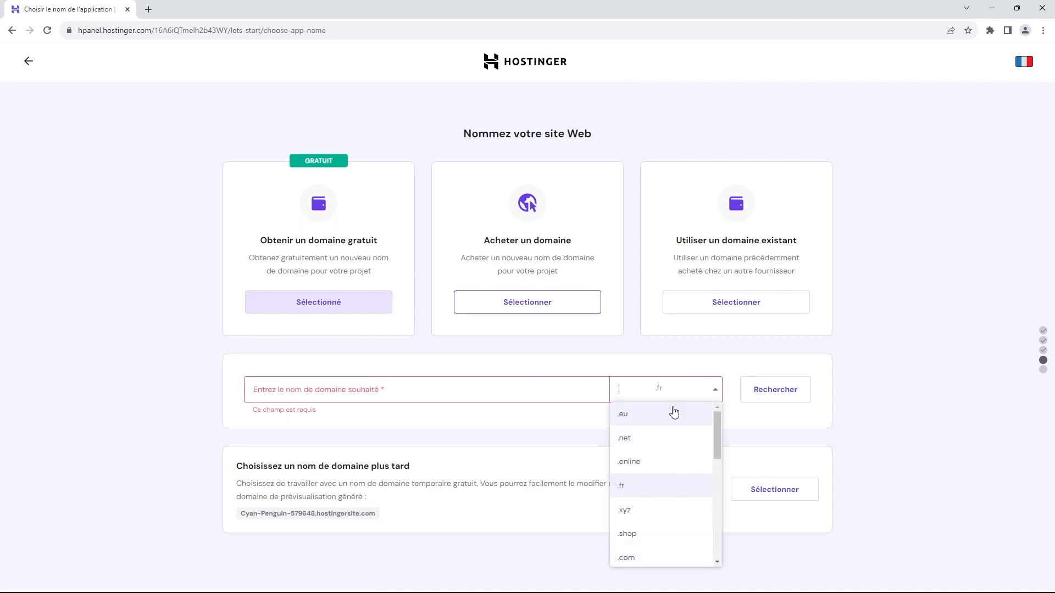
click(628, 559)
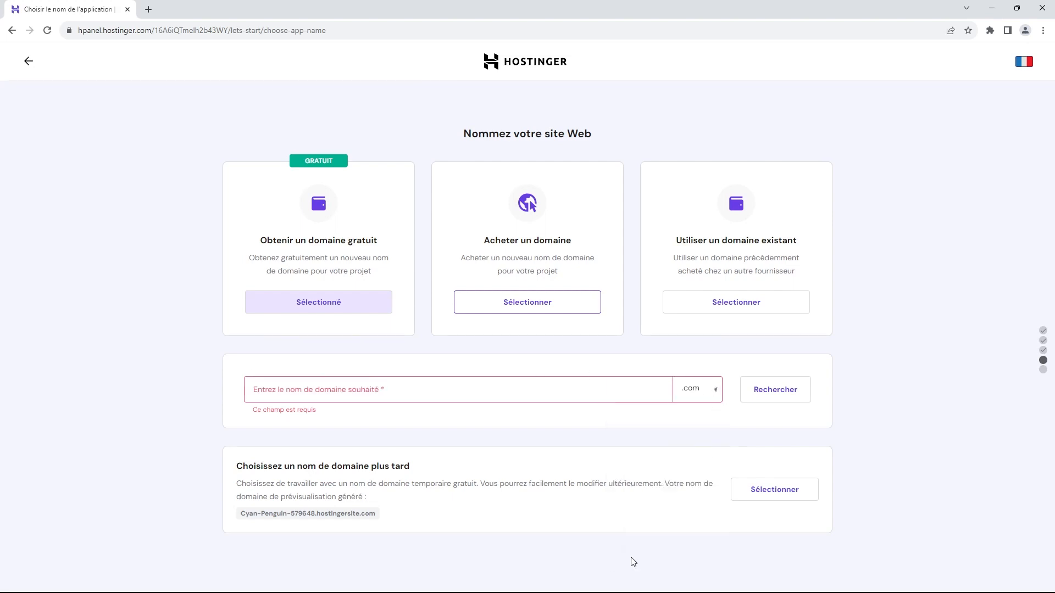
click(554, 395)
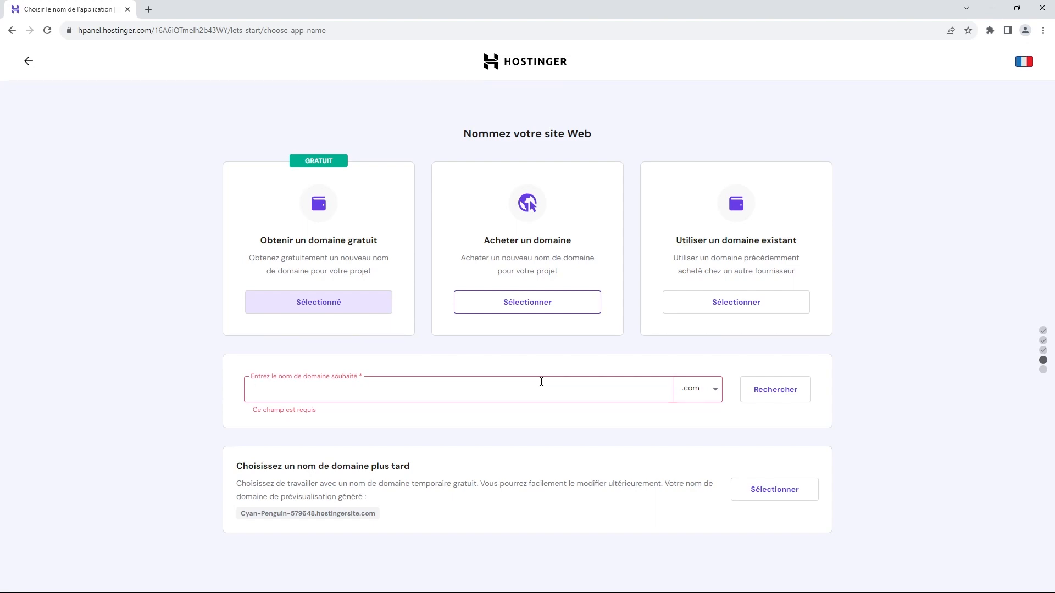
Step: Search for 'lestutosdecedric' with .com and confirm the domain is available
text(lest)
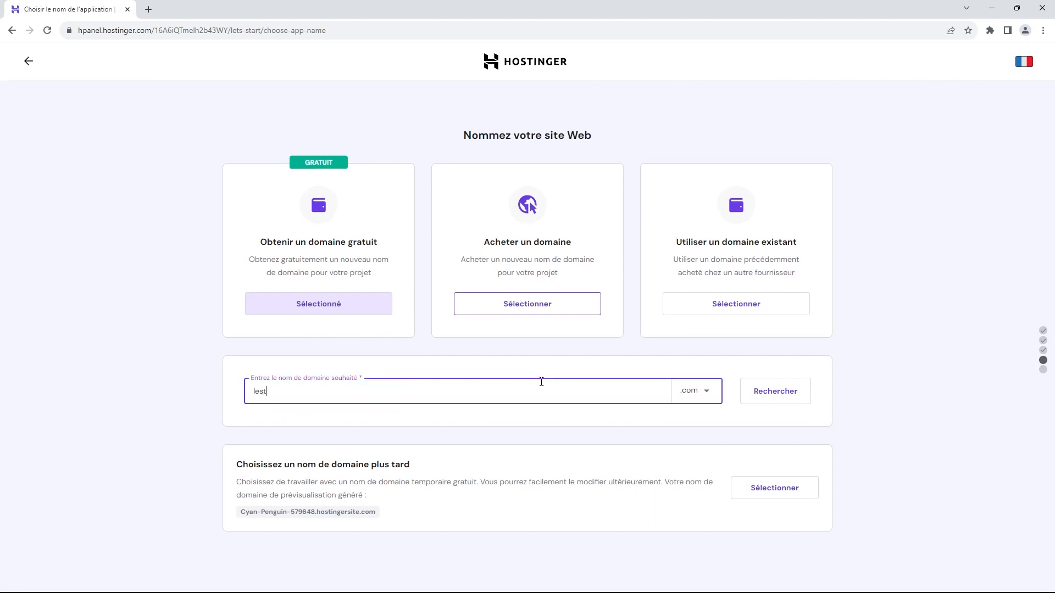
text(utosdecedric)
click(767, 394)
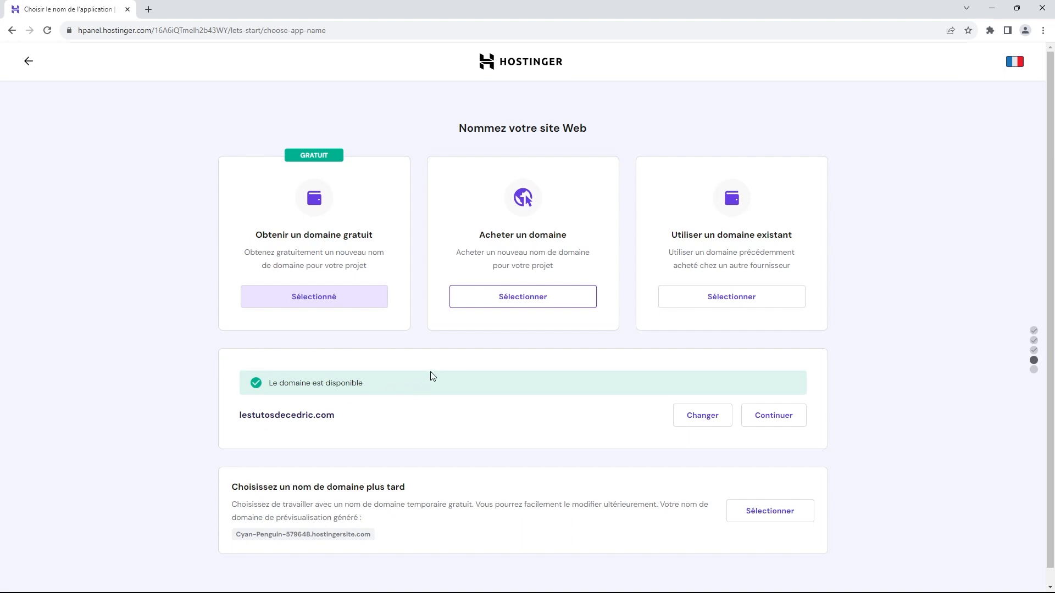
scroll(434, 378, down, 1)
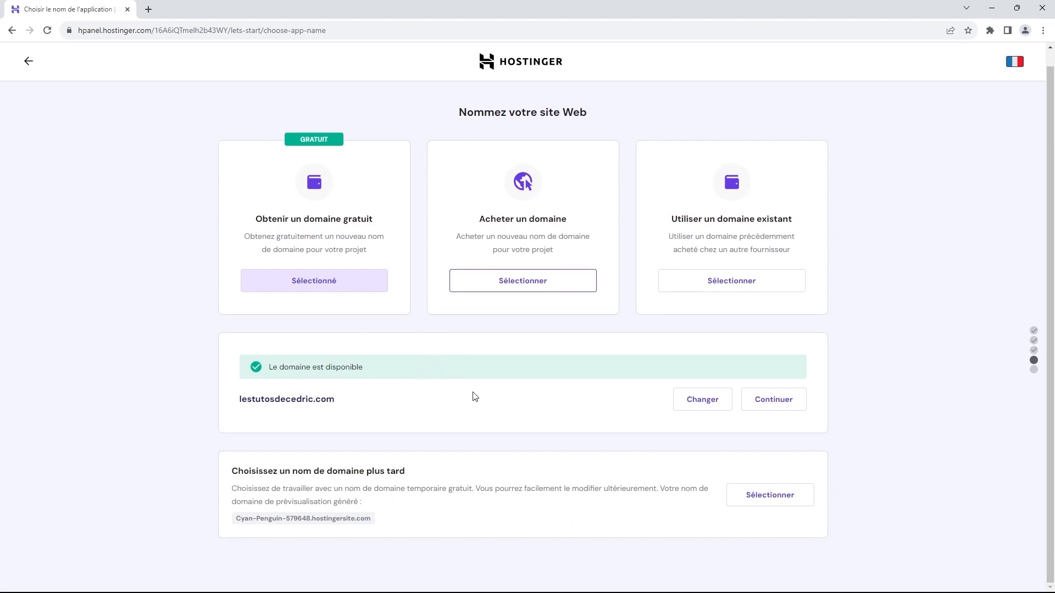
Step: Continue with the available domain as a personal owner and enter the owner's first and last name
click(772, 397)
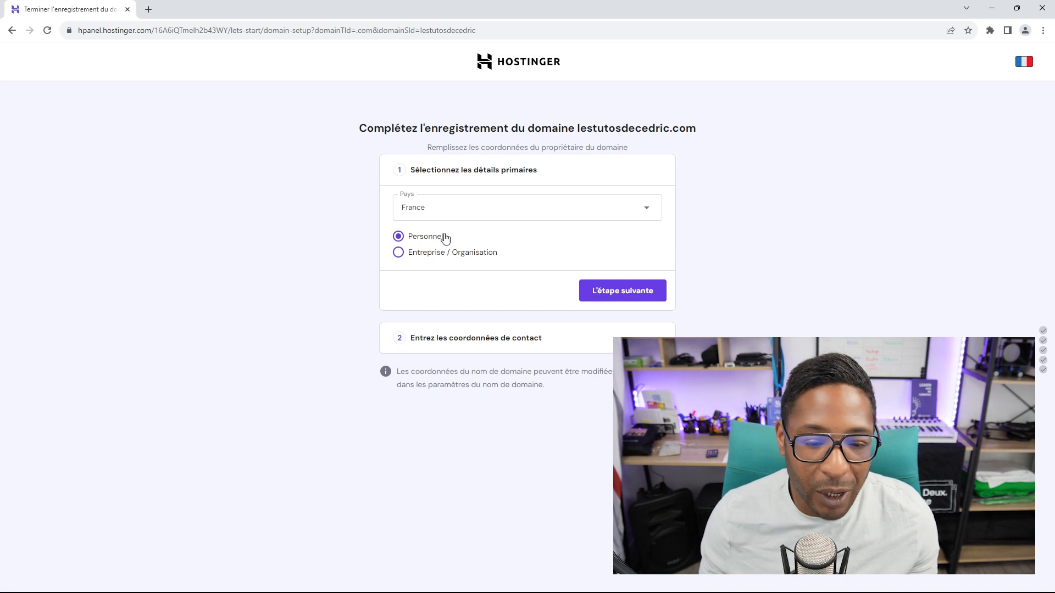
click(626, 291)
click(496, 248)
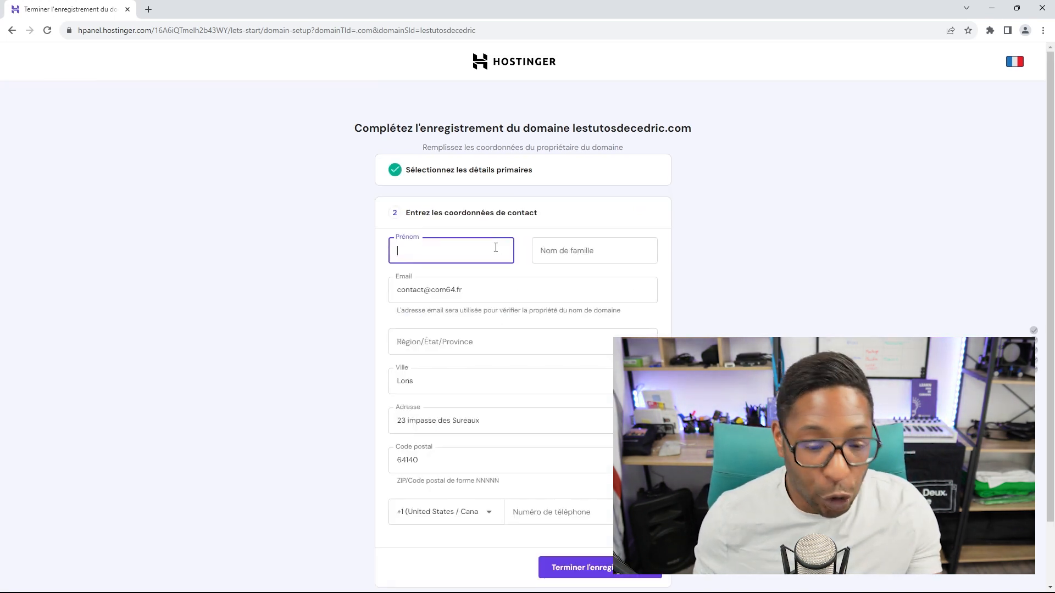
text(Cédric)
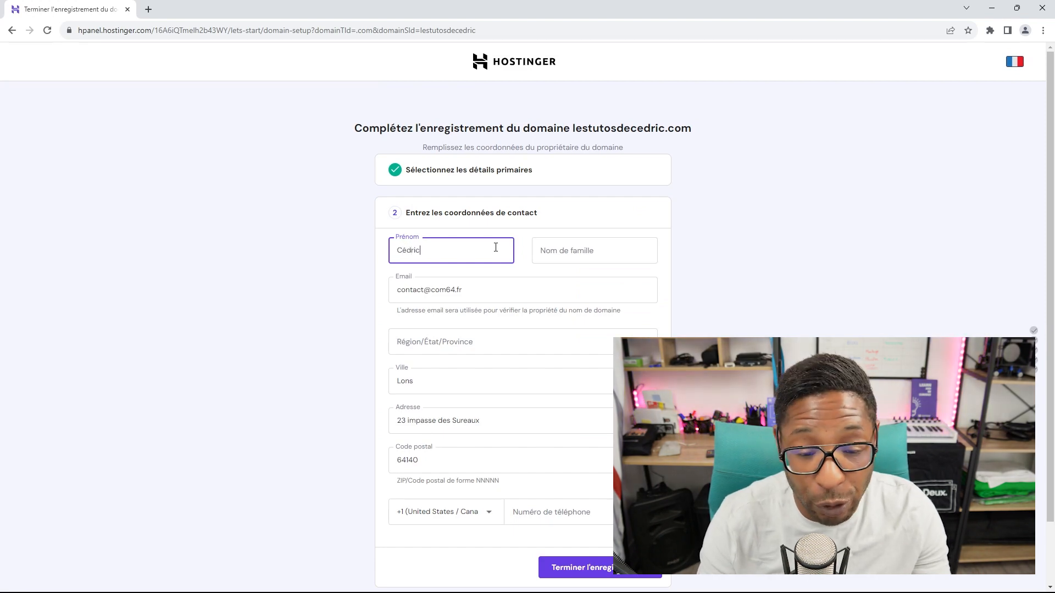
click(581, 254)
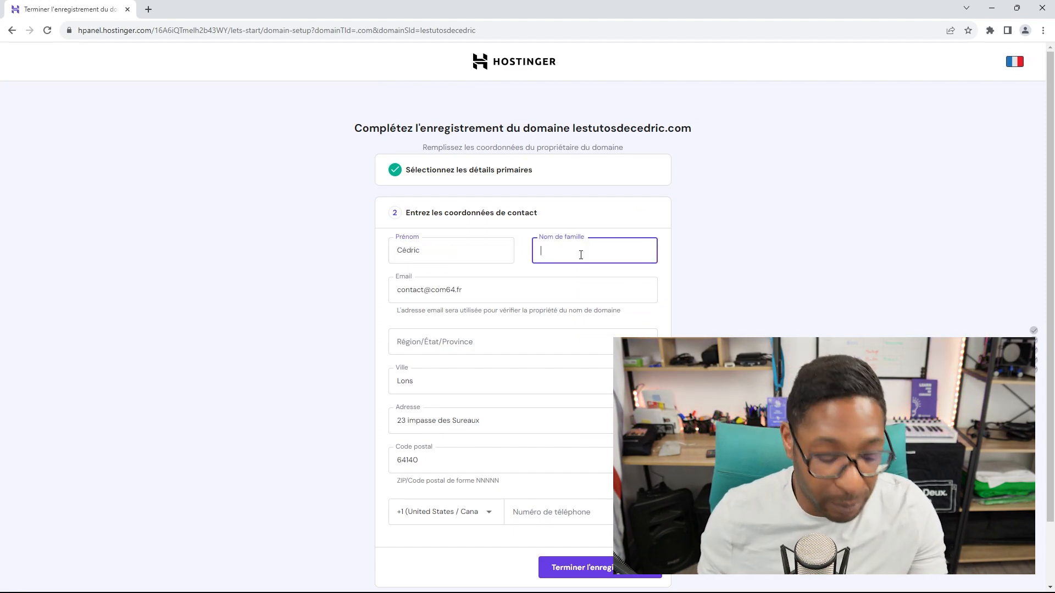
text(Dinti)
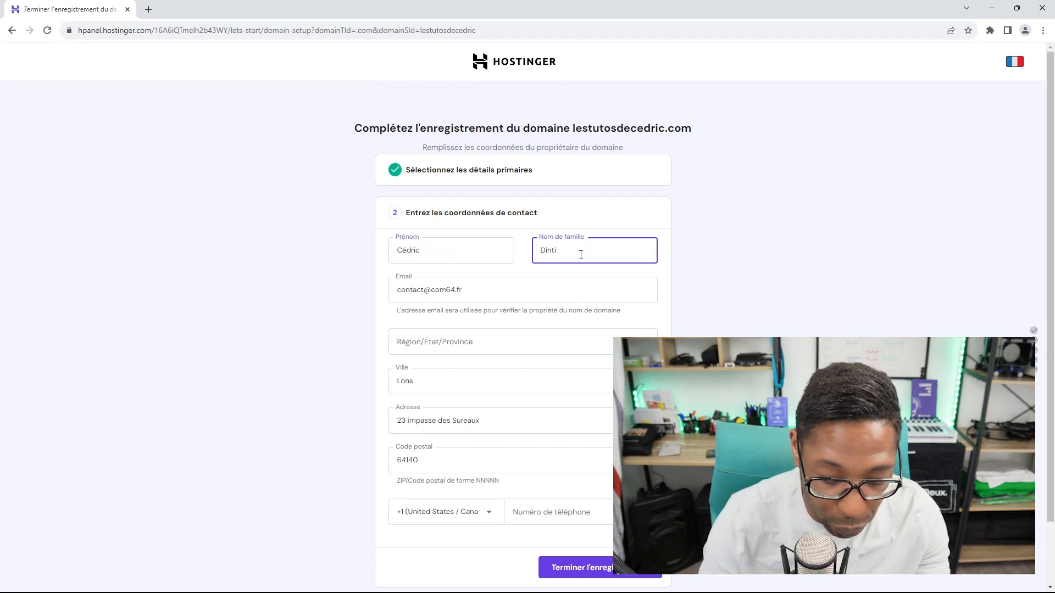
text(mille)
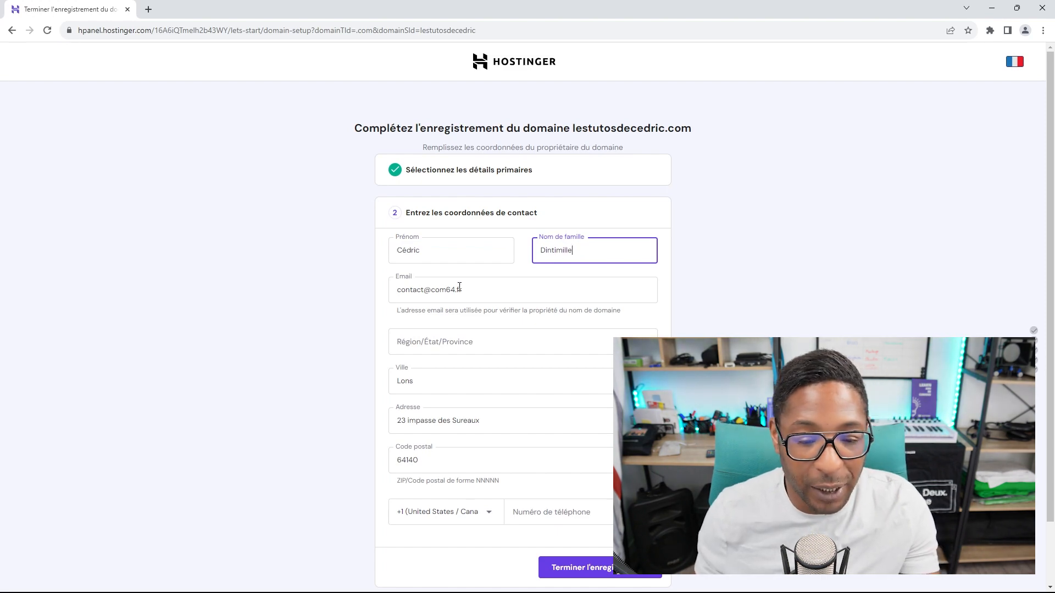
Step: Select the owner's region from the region list
click(498, 347)
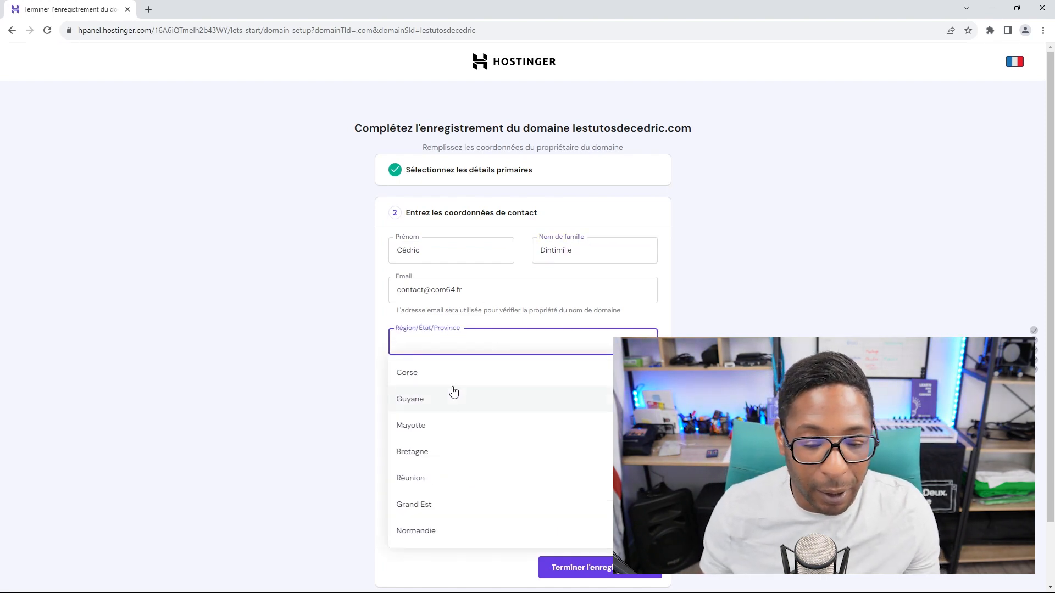
scroll(450, 396, down, 4)
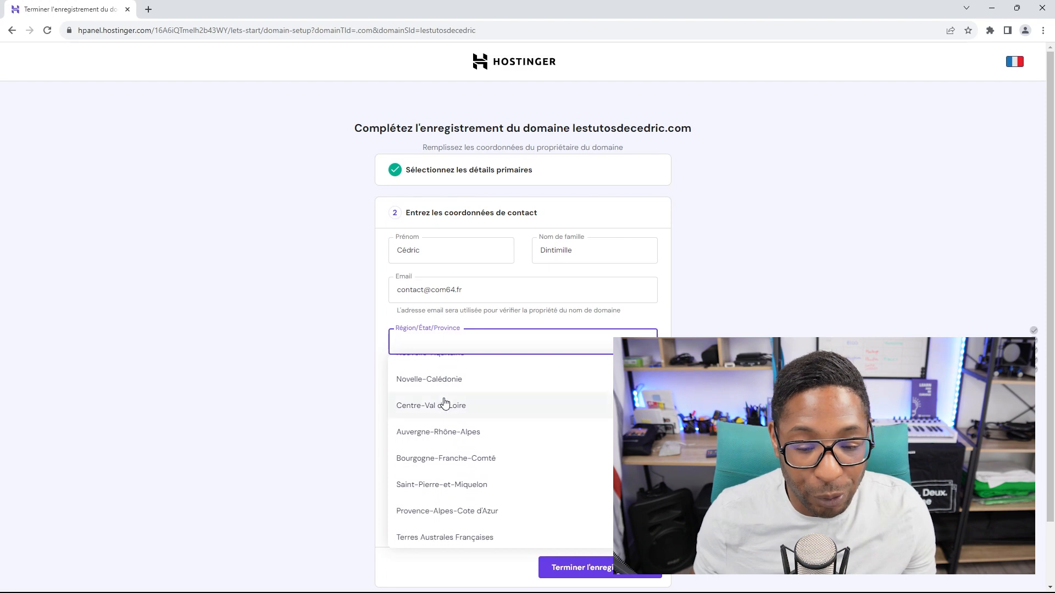
click(445, 405)
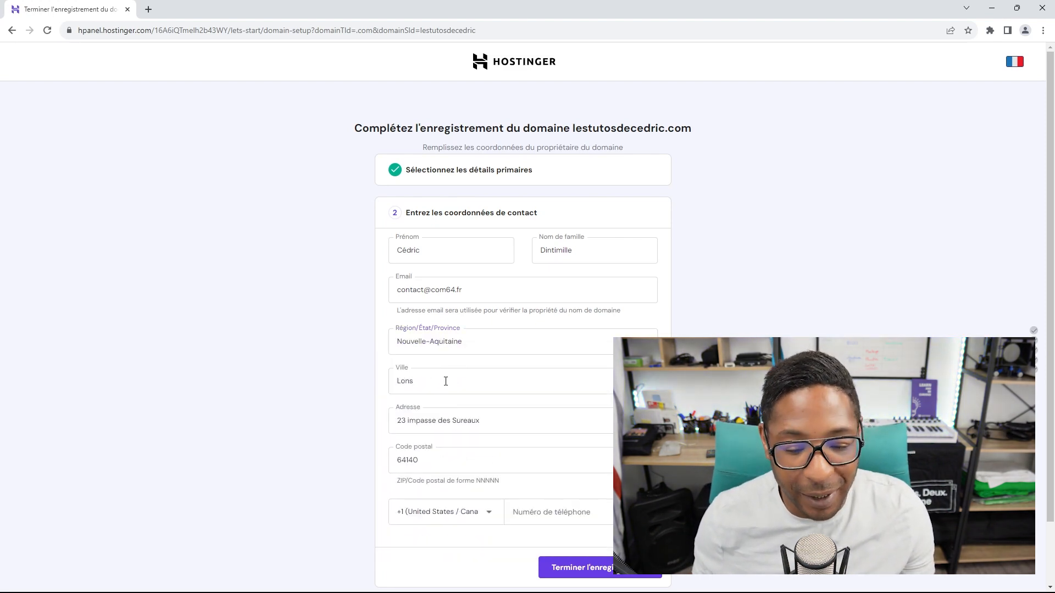
scroll(445, 381, down, 2)
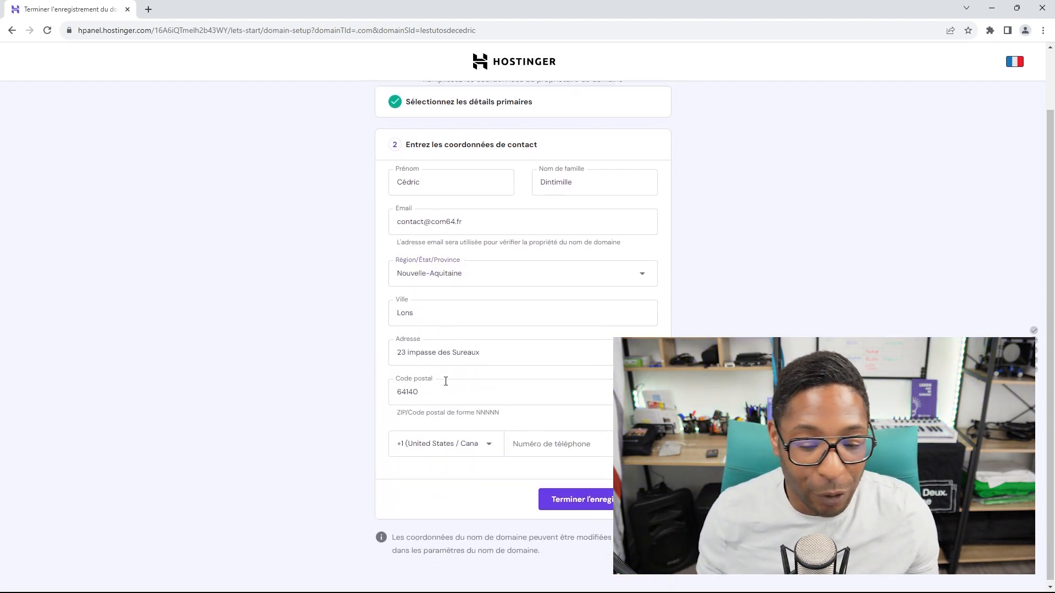
Step: Set the phone country code to +33 (France) and enter the owner's phone number with a leading 0
click(487, 441)
scroll(483, 480, down, 2)
scroll(482, 481, down, 5)
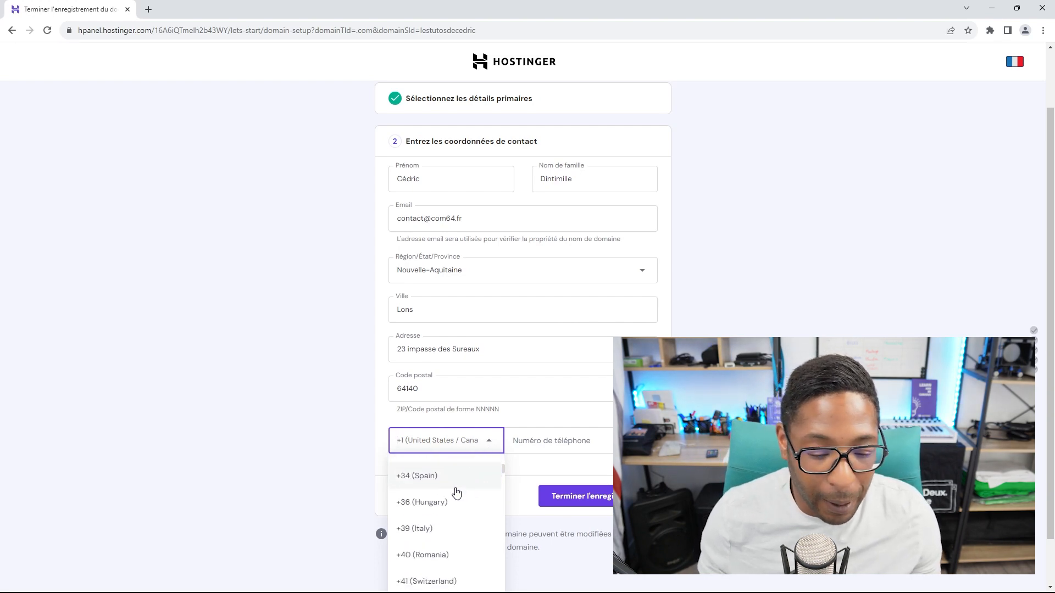
scroll(442, 493, down, 5)
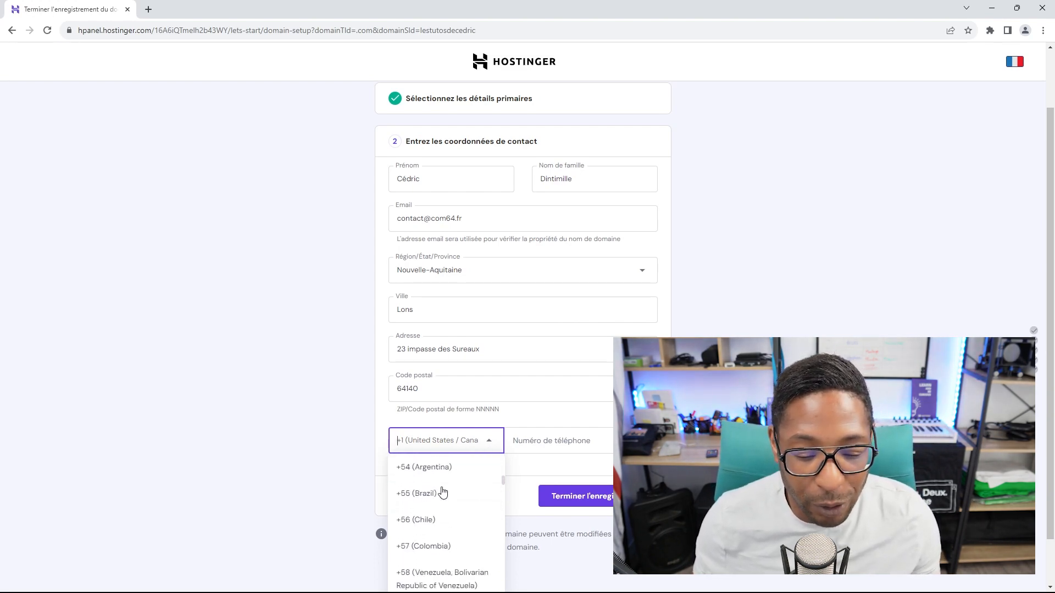
scroll(434, 478, down, 10)
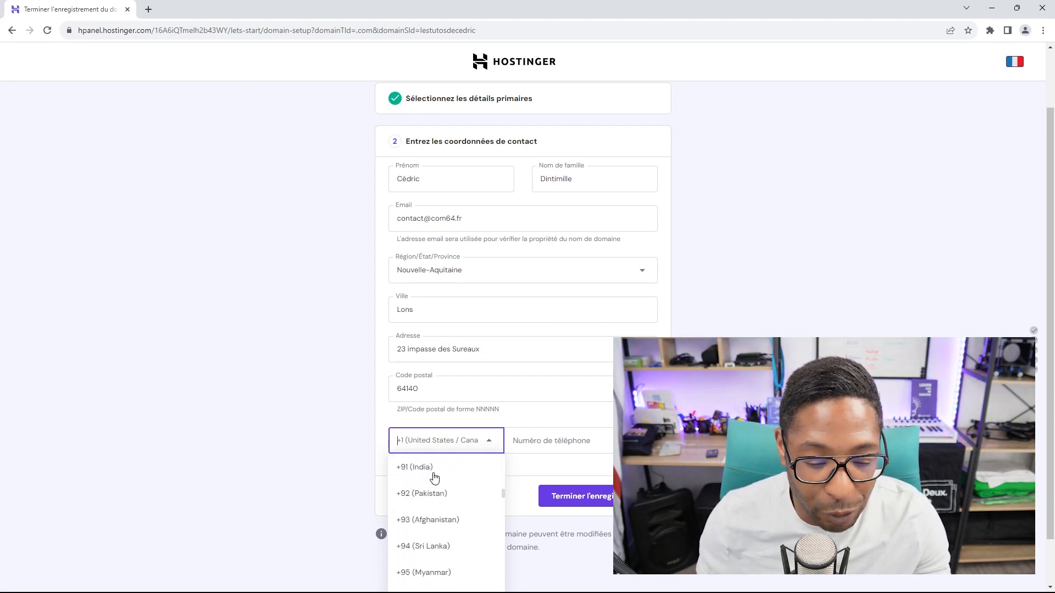
scroll(435, 477, down, 5)
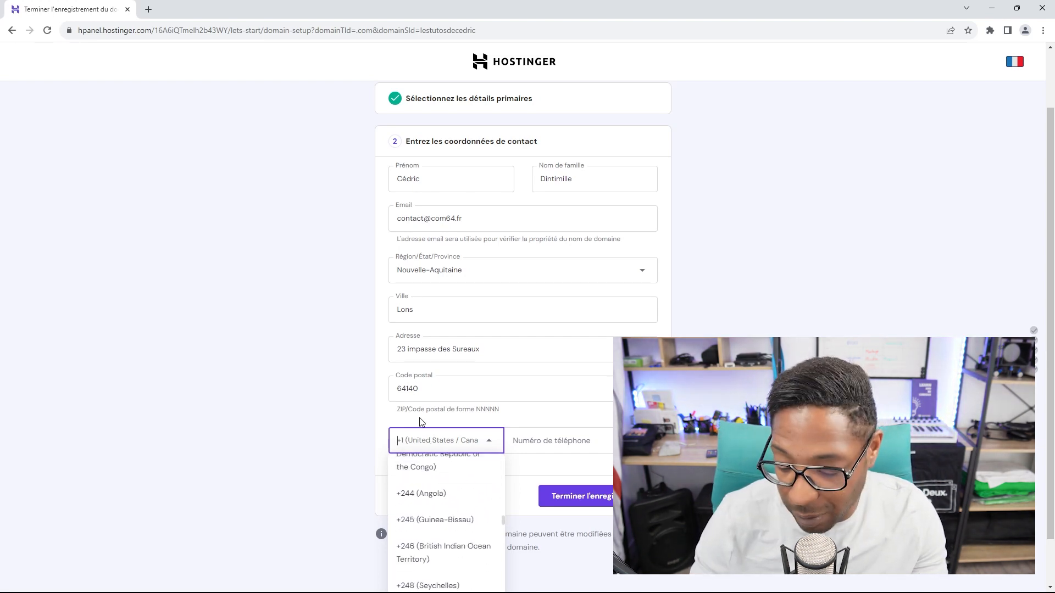
text(+33)
click(436, 477)
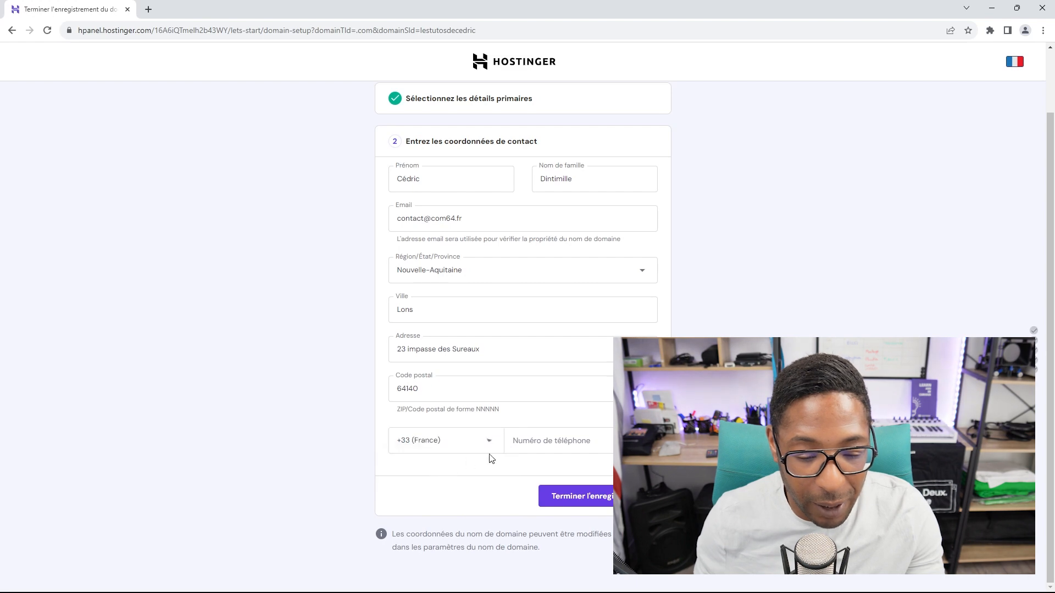
click(558, 442)
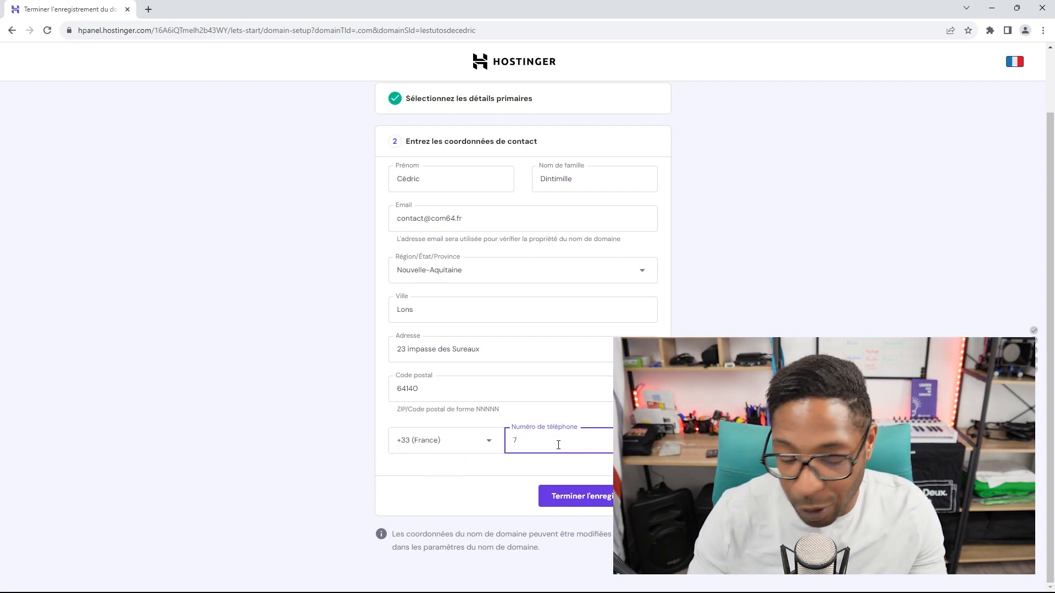
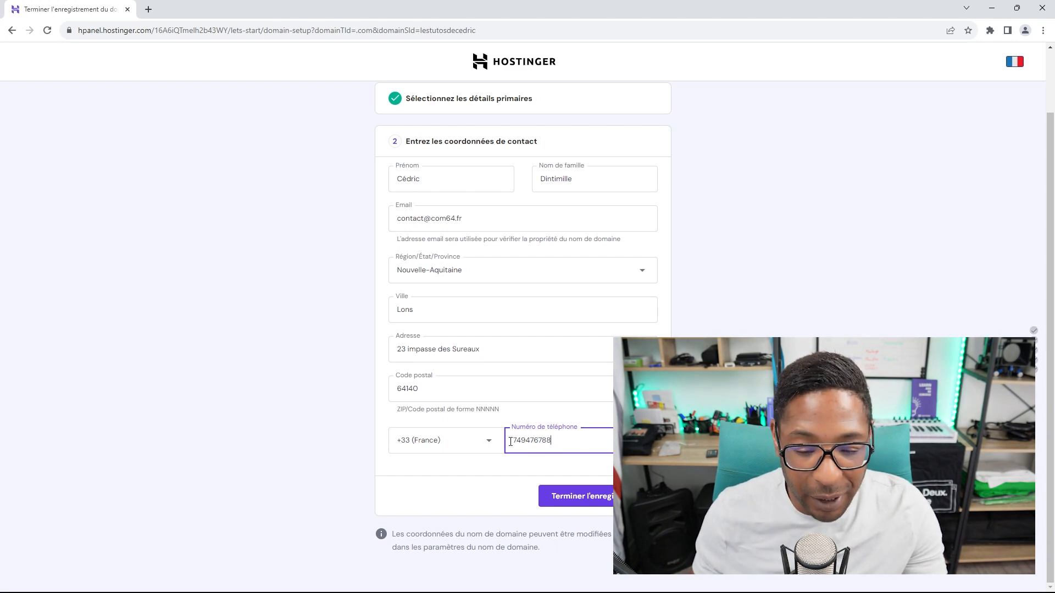
click(510, 442)
text(0)
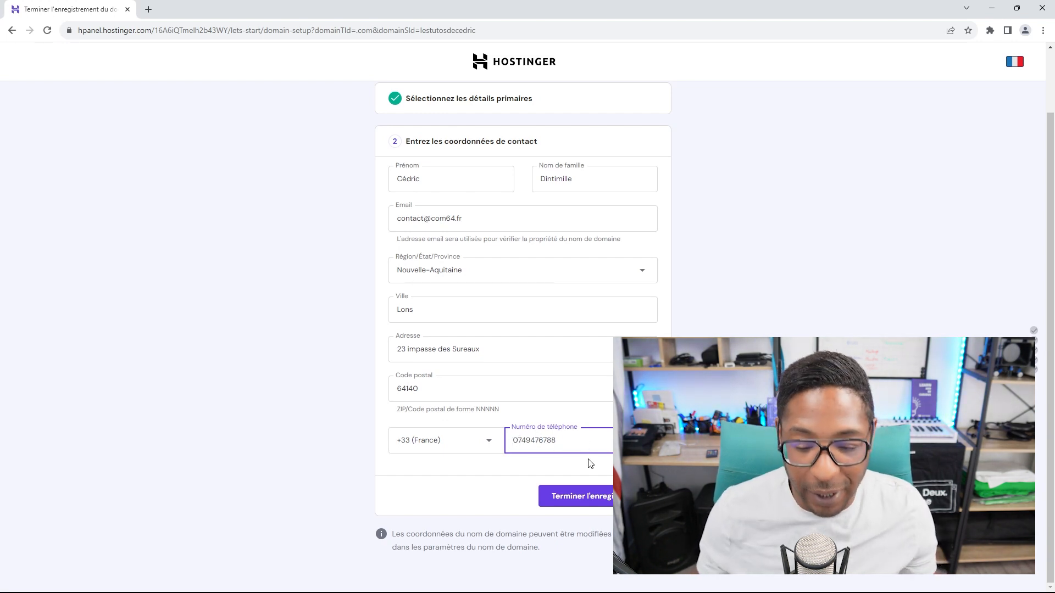
Step: Submit the owner's contact details to finish the lestutosdecedric.com domain registration
click(598, 504)
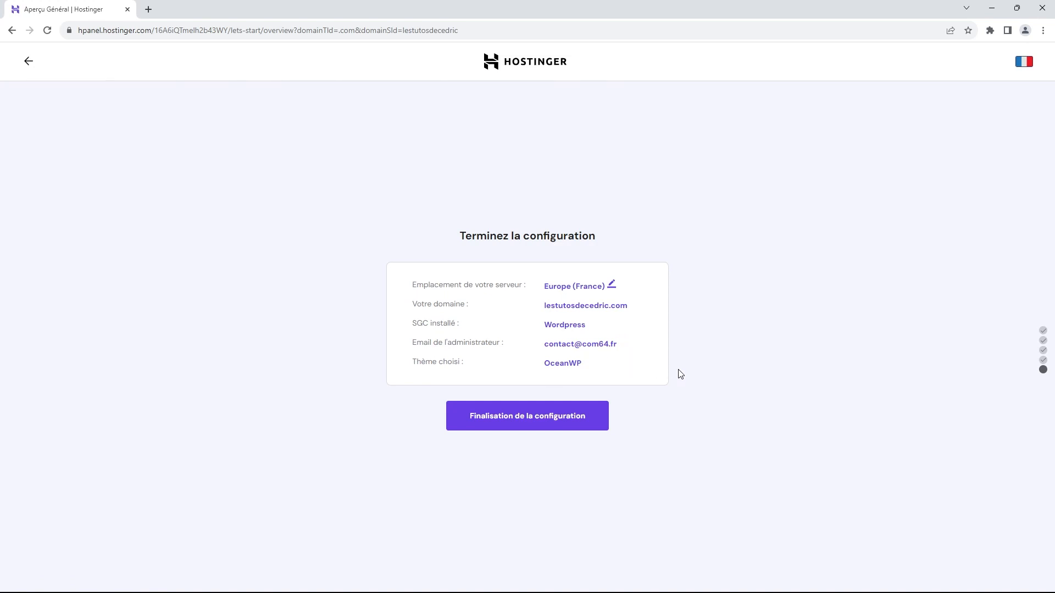
Step: Launch the final setup for the WordPress site with OceanWP on the France server
click(545, 422)
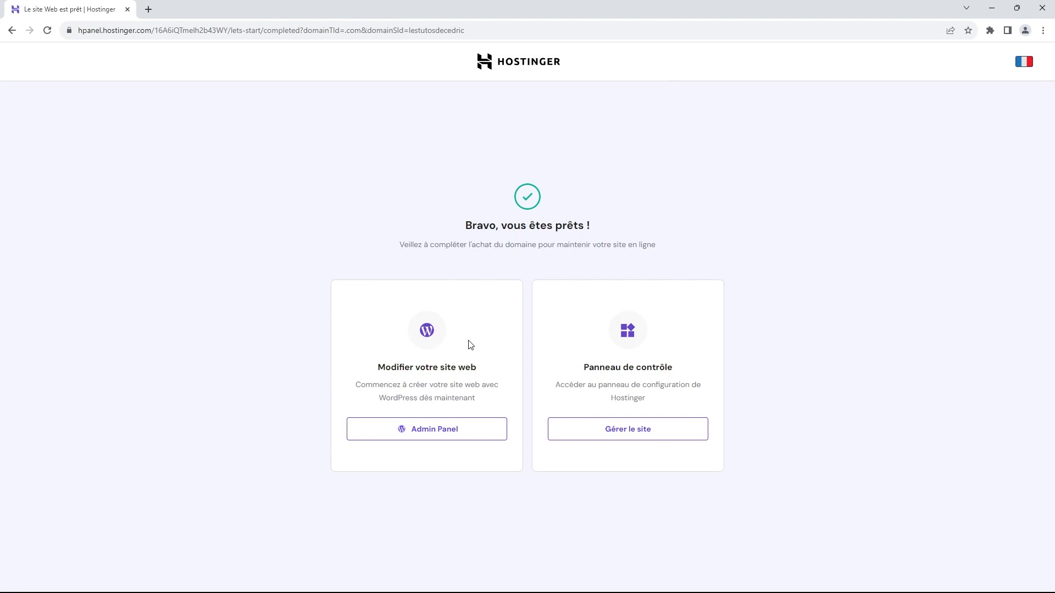
click(432, 436)
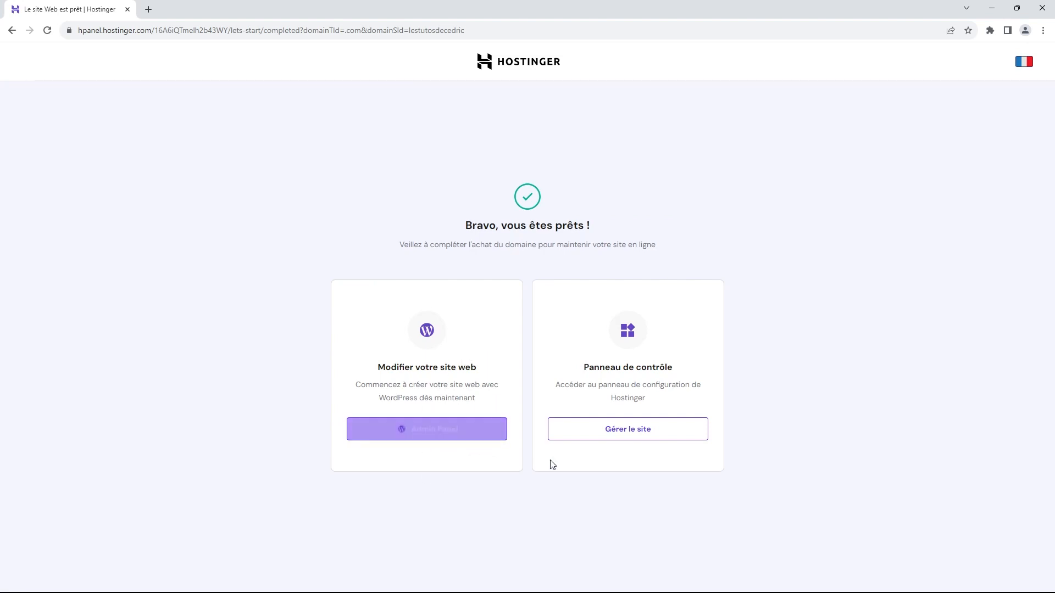
click(442, 434)
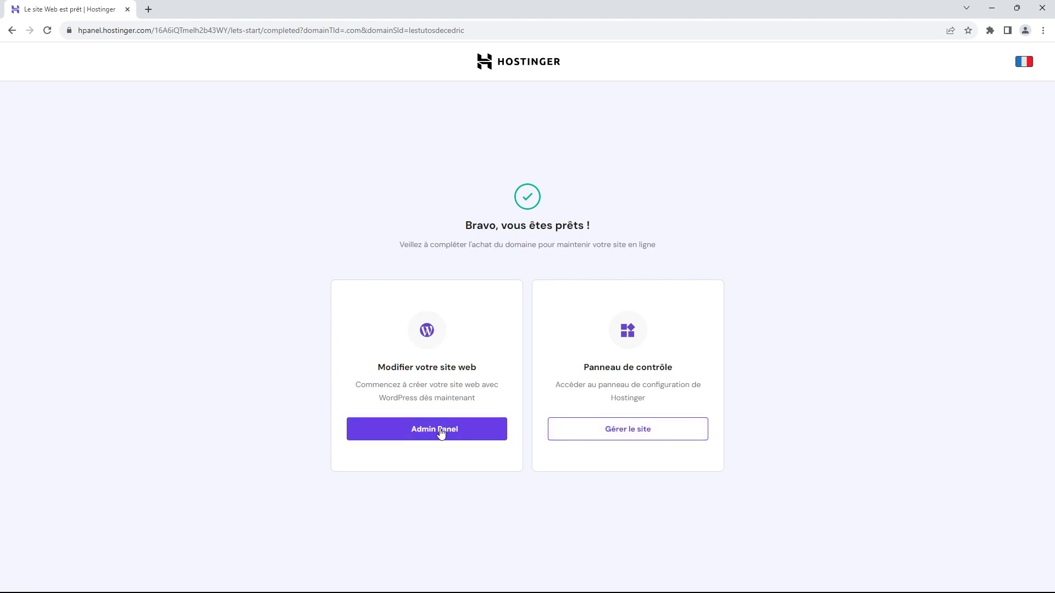
click(440, 434)
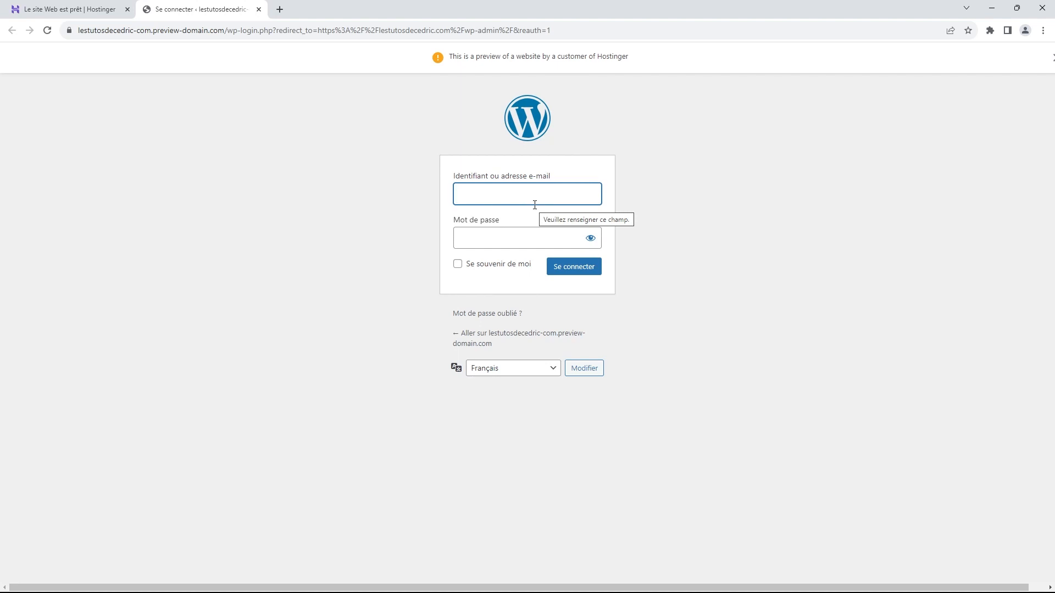
click(259, 9)
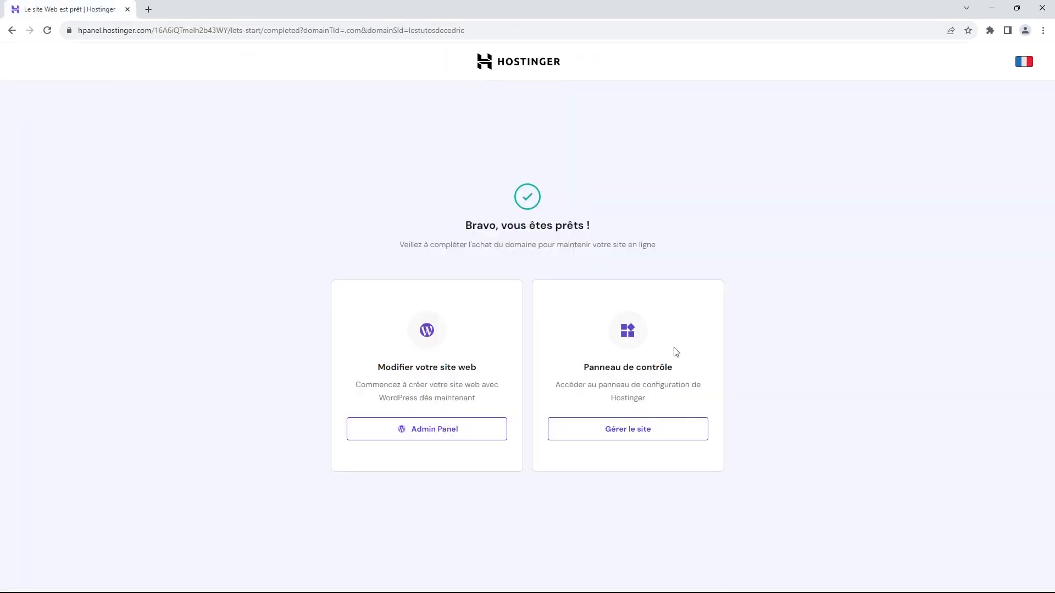
Step: Open the lestutosdecedric.com hosting dashboard in a new tab and dismiss the phishing notice
click(637, 430)
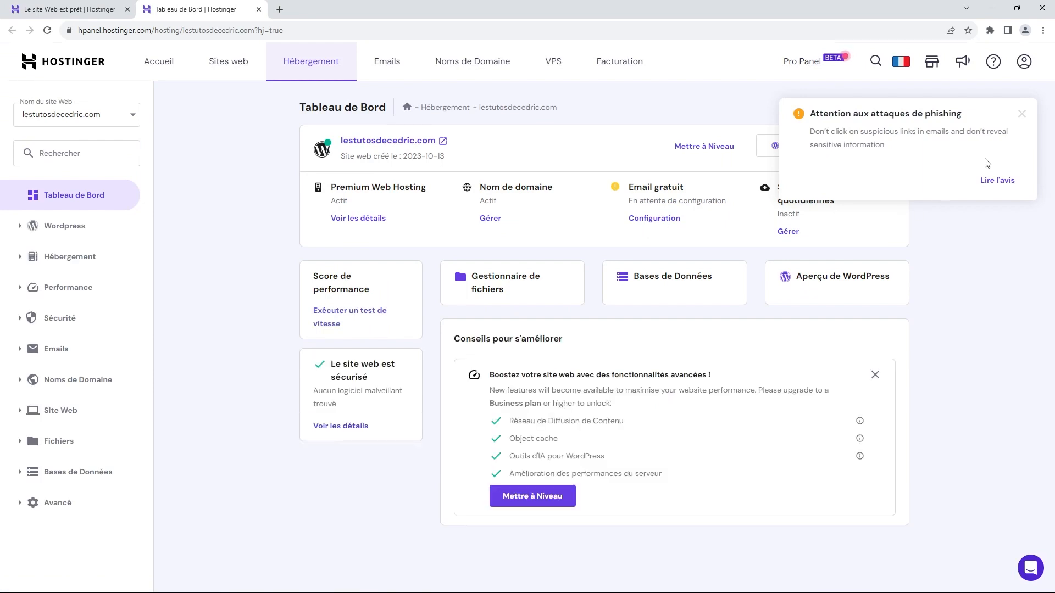
click(1022, 117)
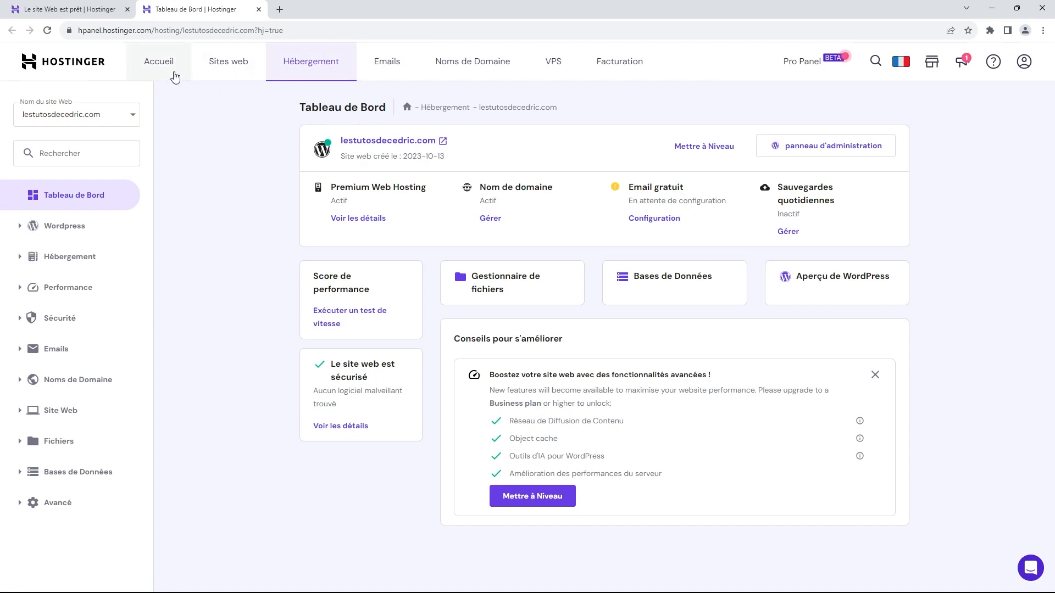
Step: Browse the Accueil, Sites web and Hébergement sections of hPanel
click(152, 71)
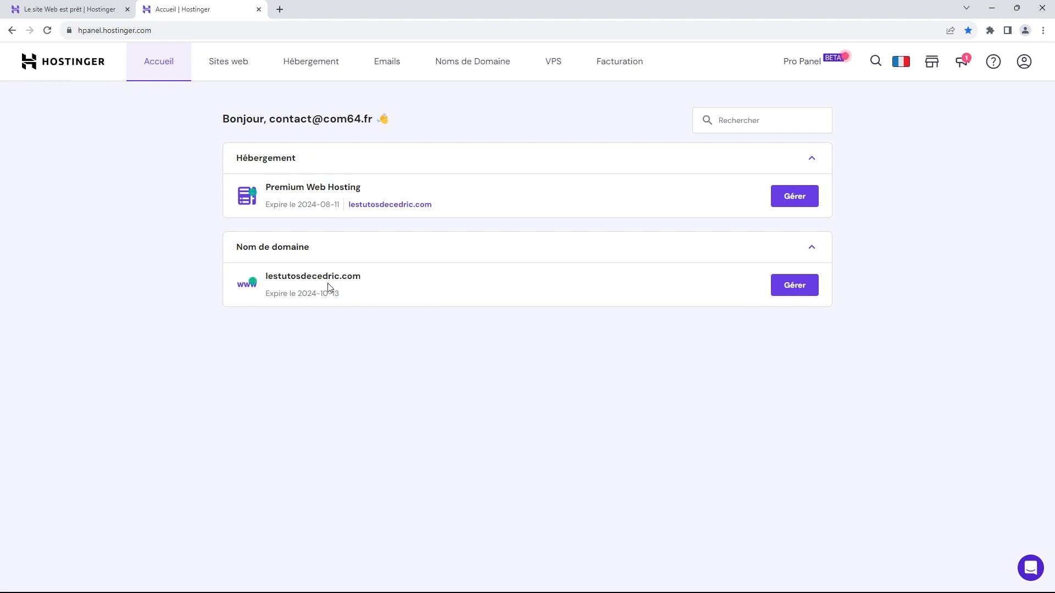
click(232, 64)
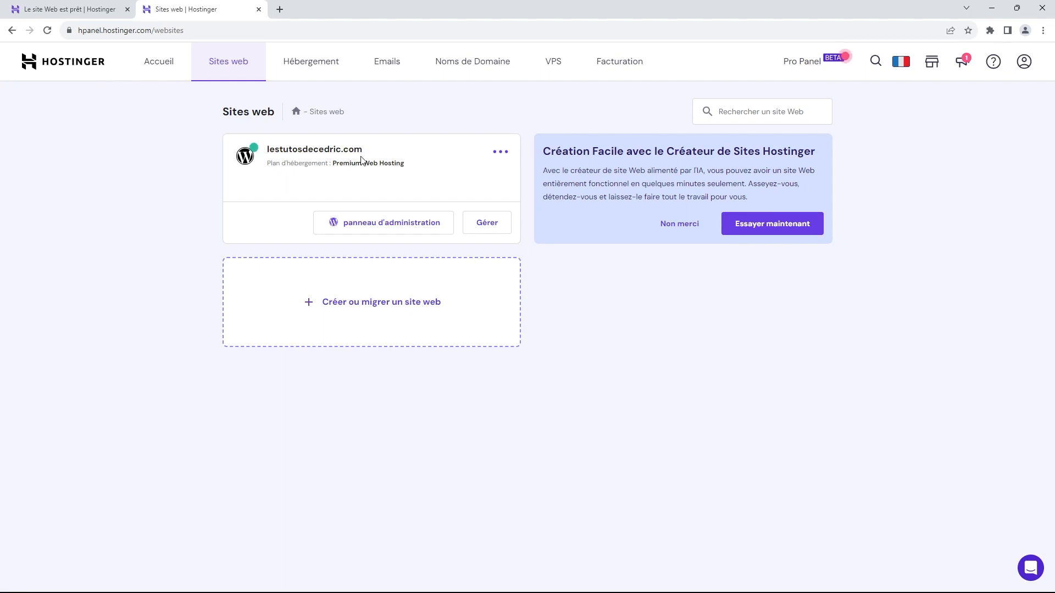
click(309, 64)
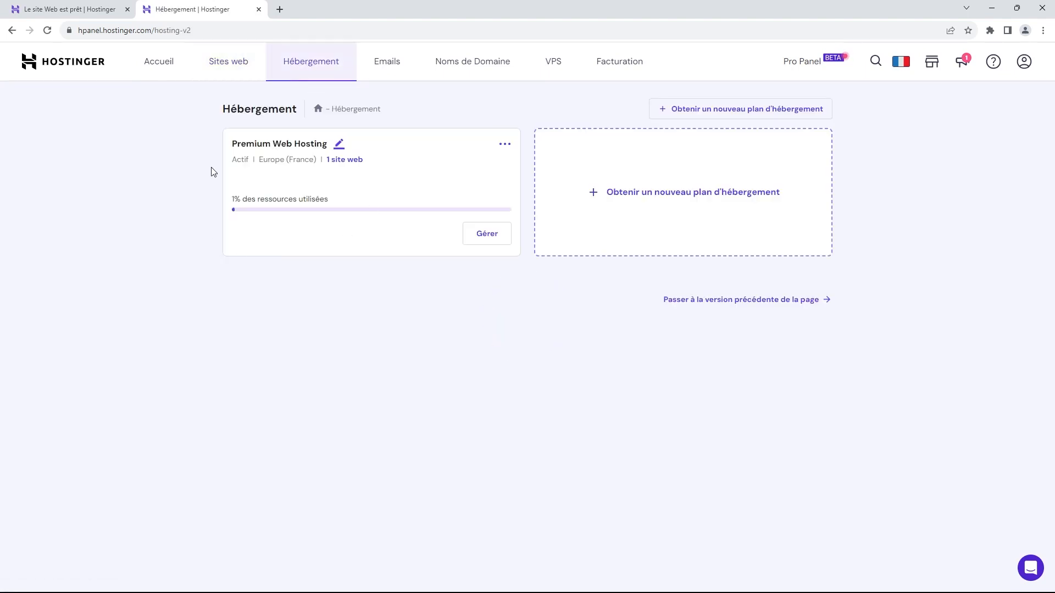
Step: Review the Premium Web Hosting resource usage, then return to the Sites web list
click(486, 234)
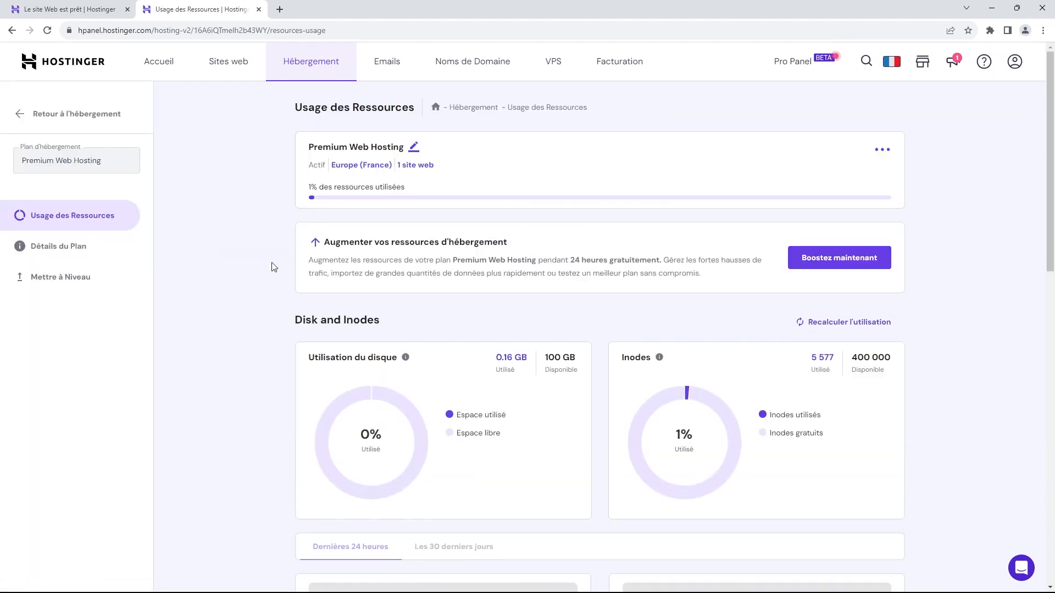
scroll(242, 258, down, 1)
scroll(242, 258, down, 3)
scroll(241, 259, up, 4)
scroll(334, 229, down, 9)
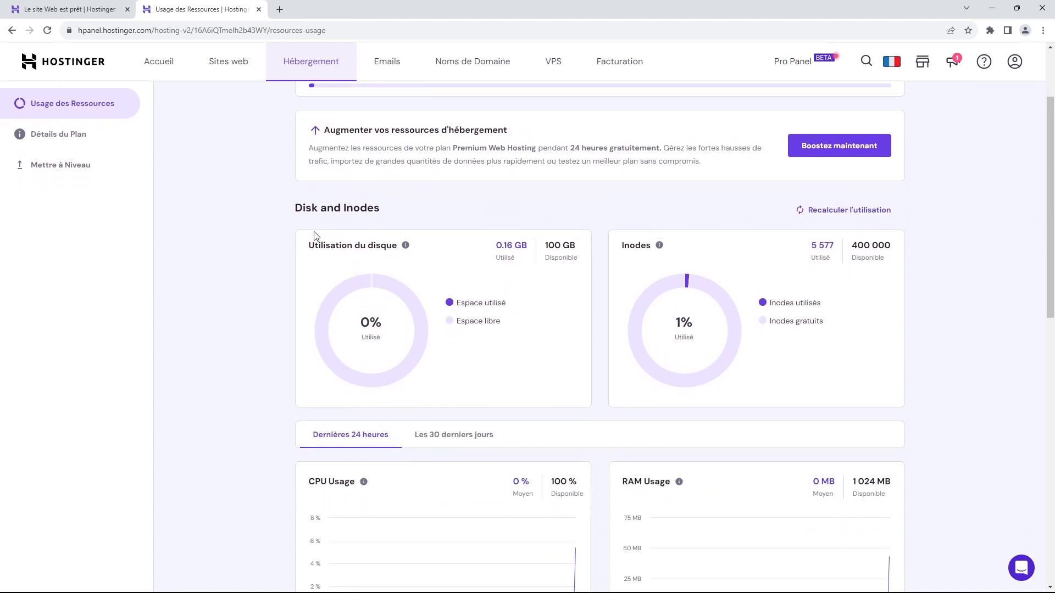
scroll(302, 237, up, 9)
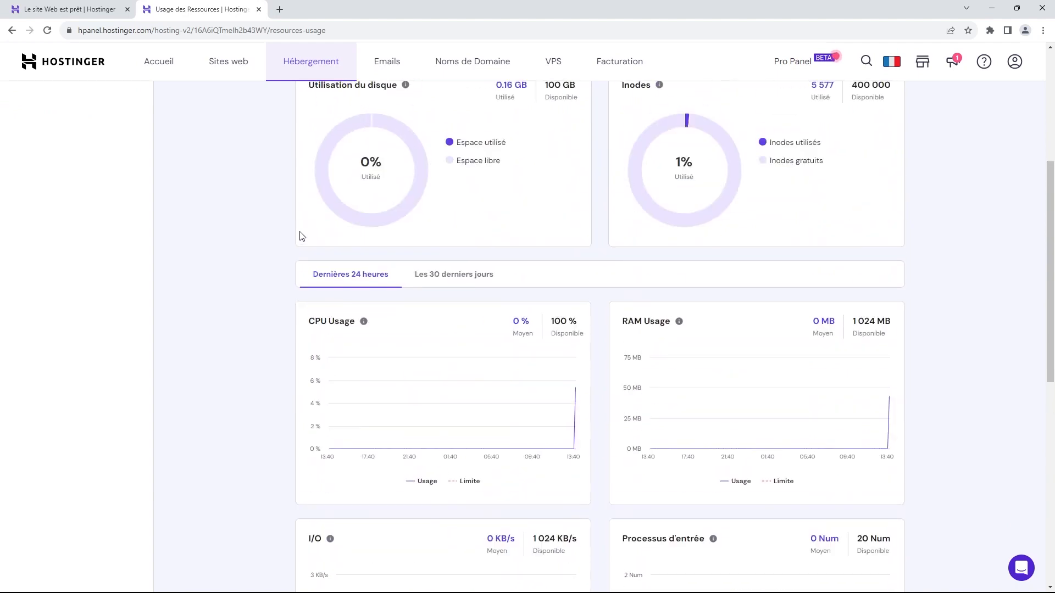
click(232, 66)
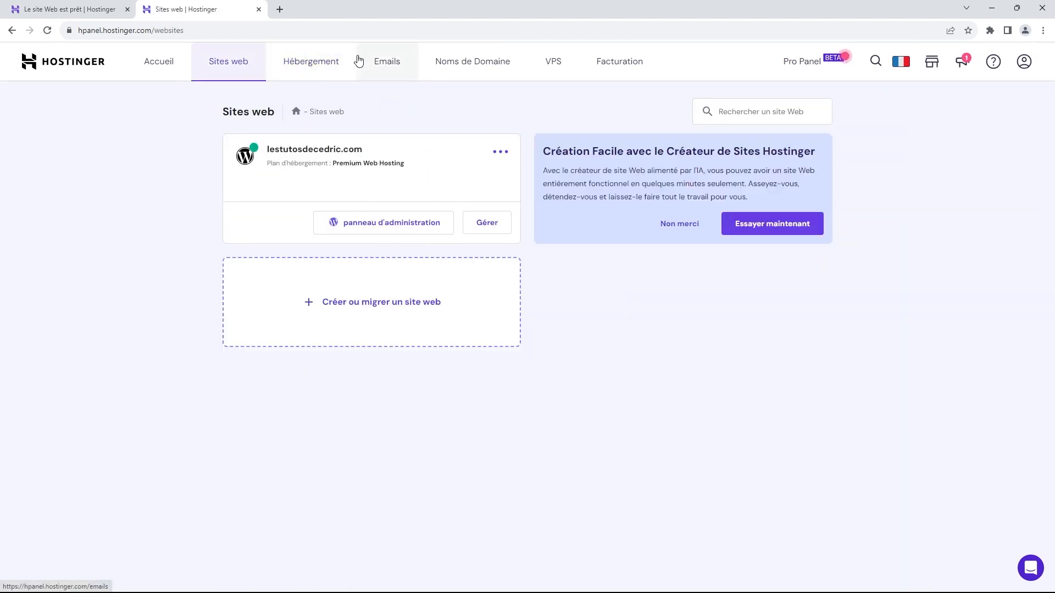
Step: Go to the Emails page showing free mail setup and Business Starter at 0,99 €/mois
click(381, 64)
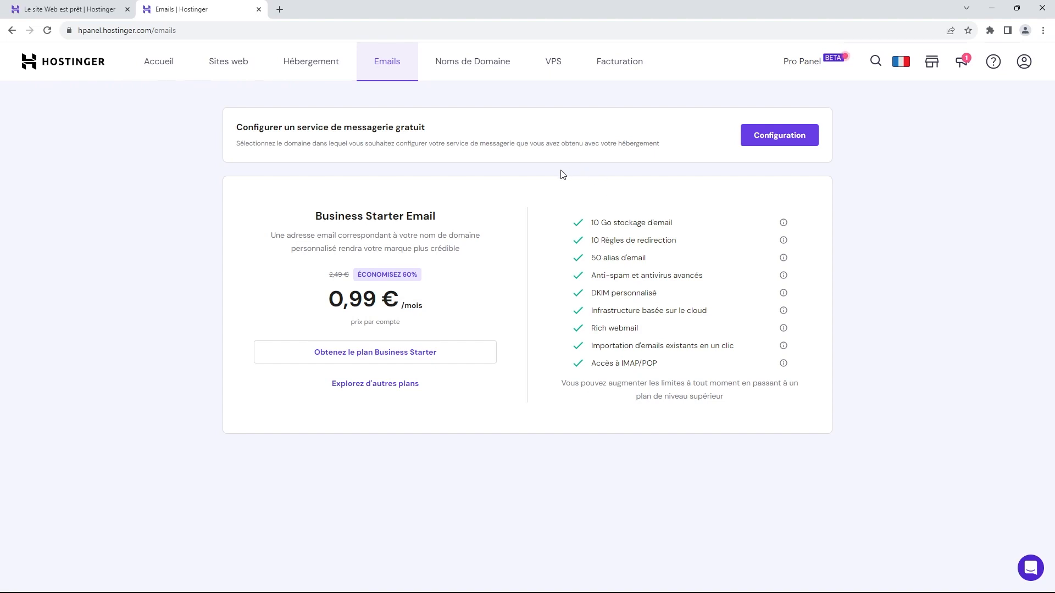
Step: Start free email setup and compare Hostinger Free (0,00 €) with Business Starter (0,99 €/mois)
click(778, 140)
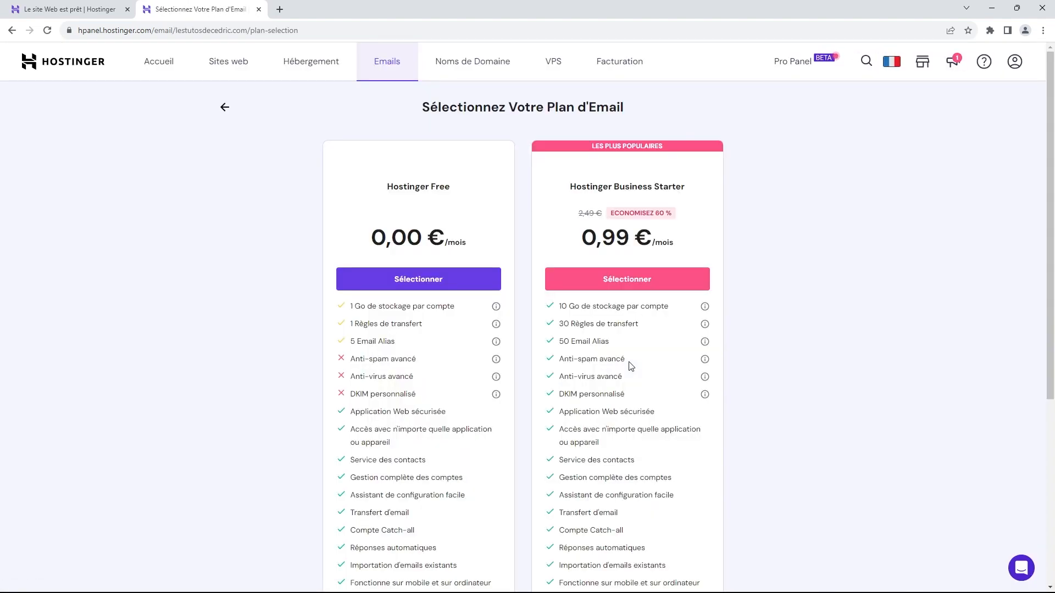
scroll(708, 253, down, 1)
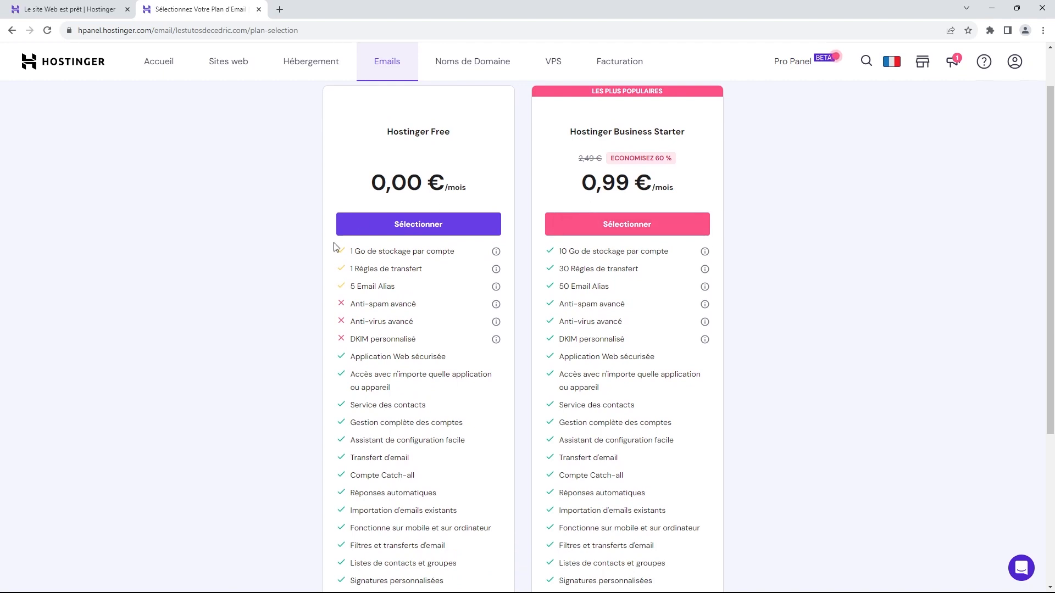
scroll(520, 296, down, 1)
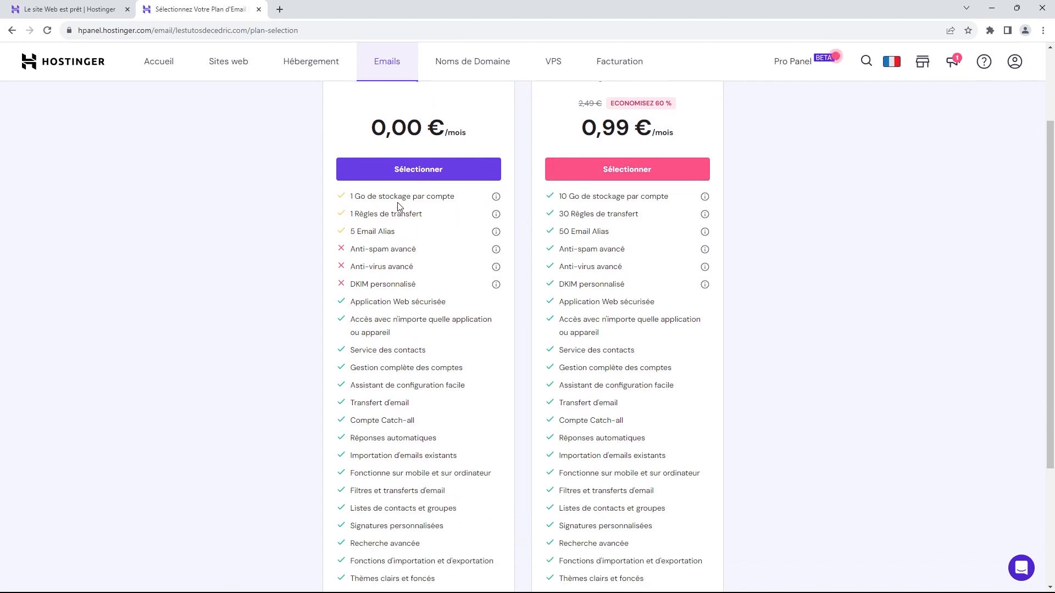
scroll(420, 231, down, 3)
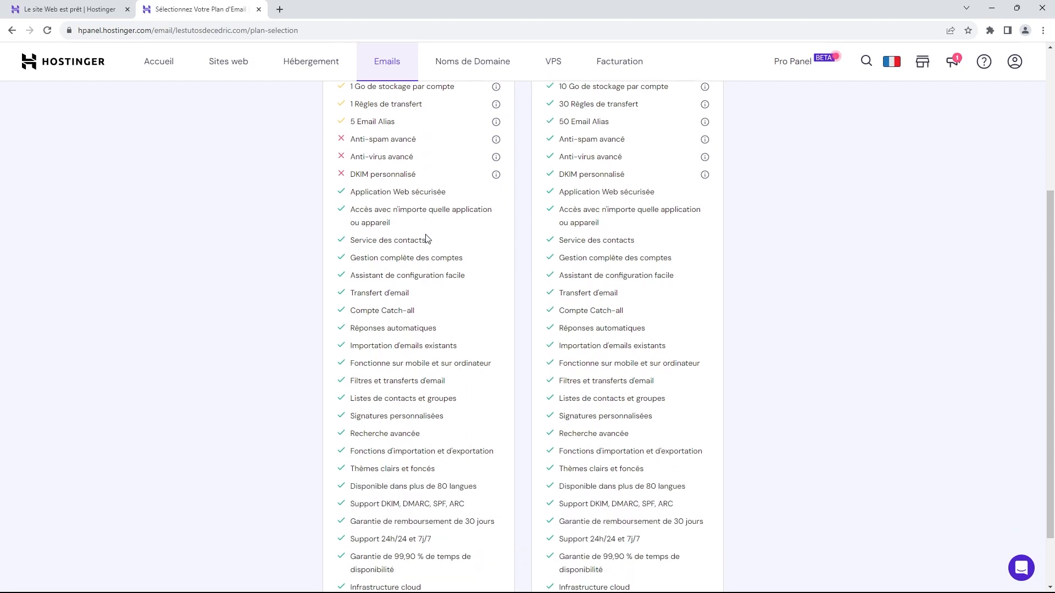
scroll(429, 255, up, 2)
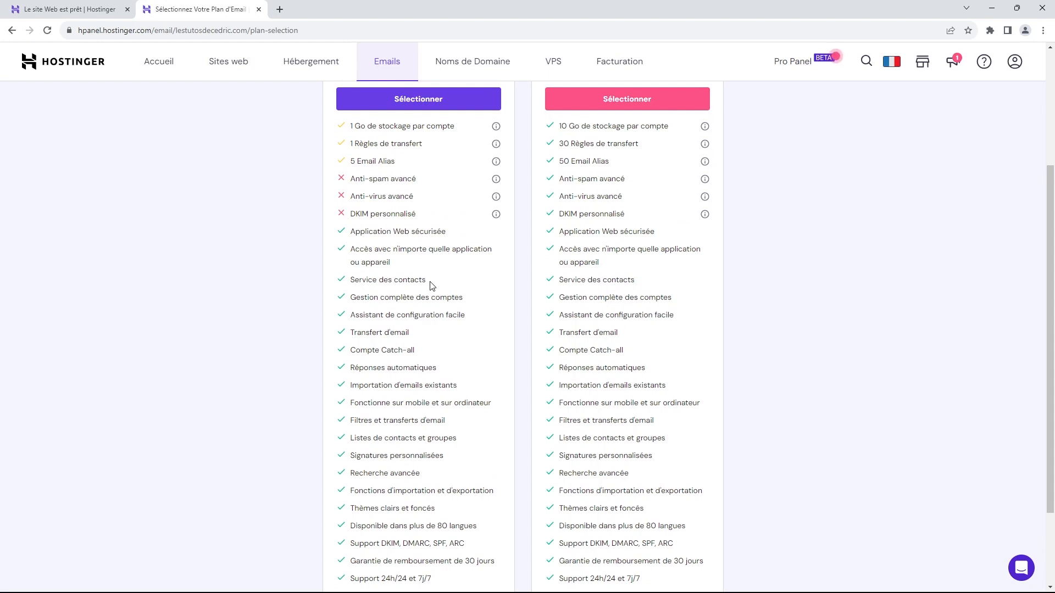
scroll(432, 286, up, 1)
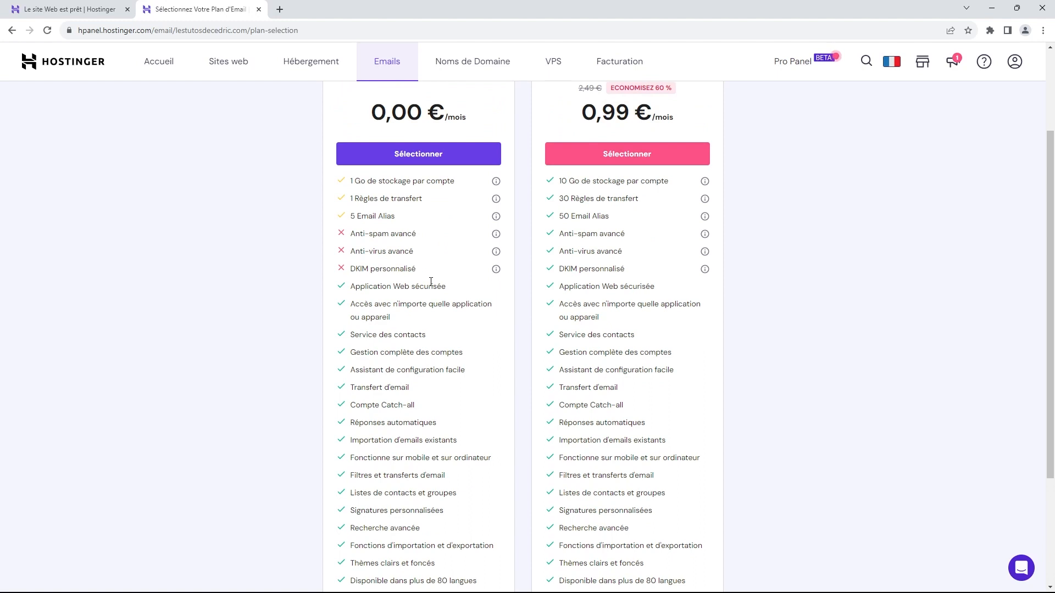
scroll(431, 281, up, 2)
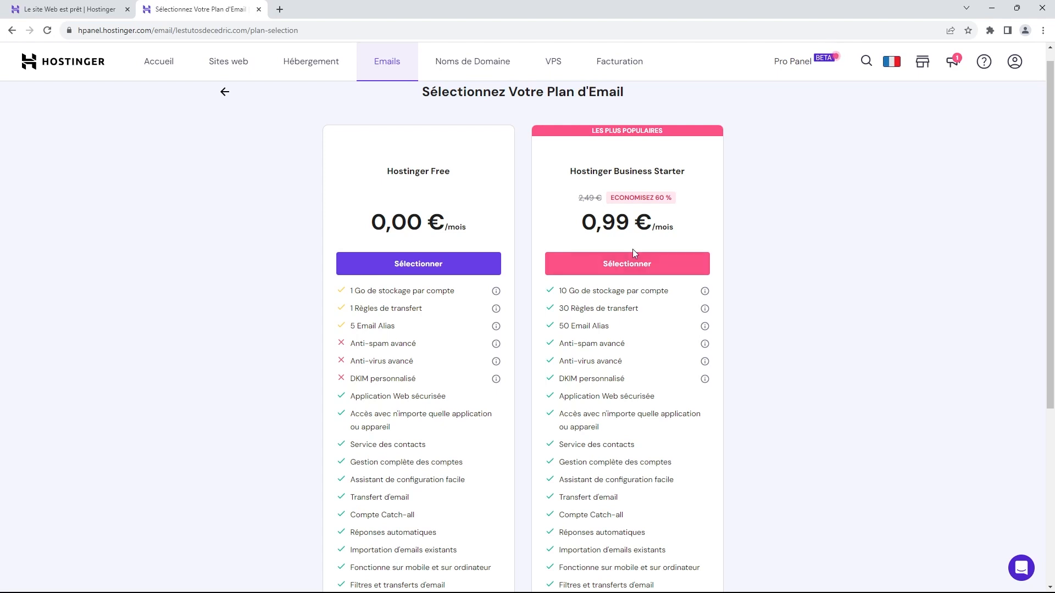
scroll(665, 203, up, 1)
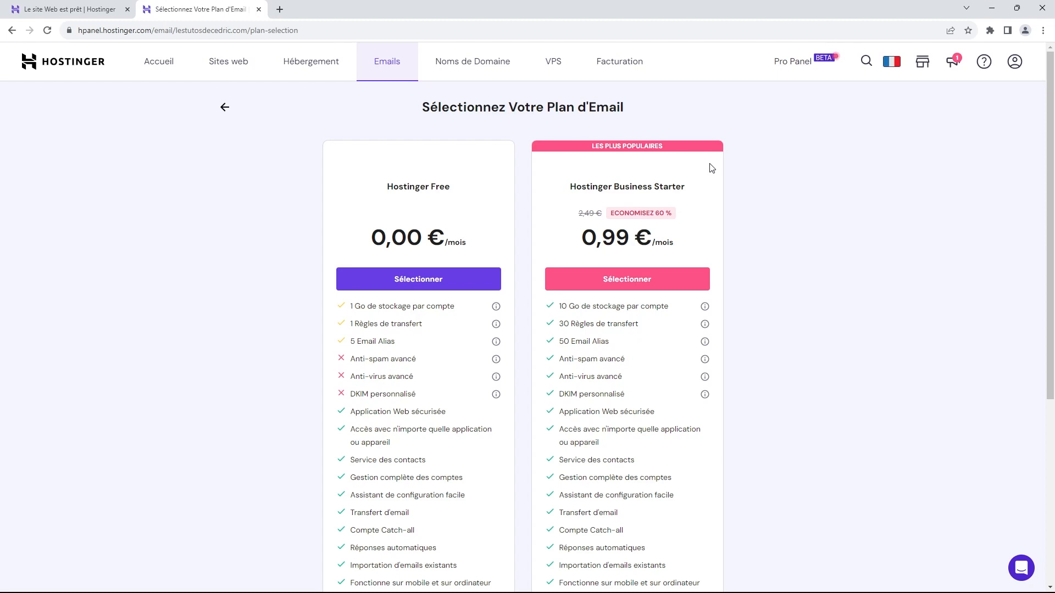
scroll(770, 219, down, 3)
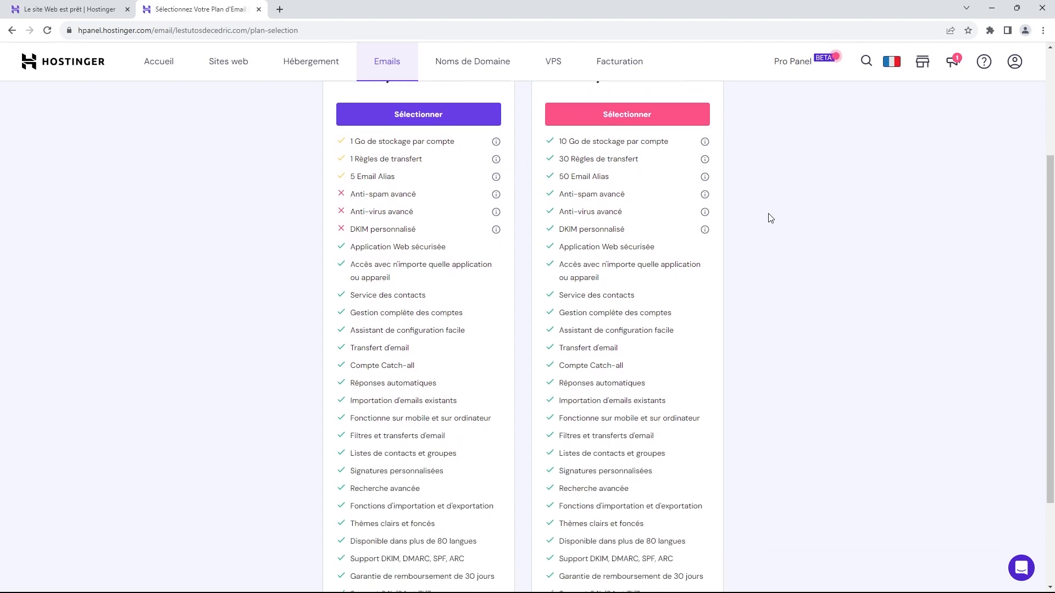
scroll(771, 218, down, 3)
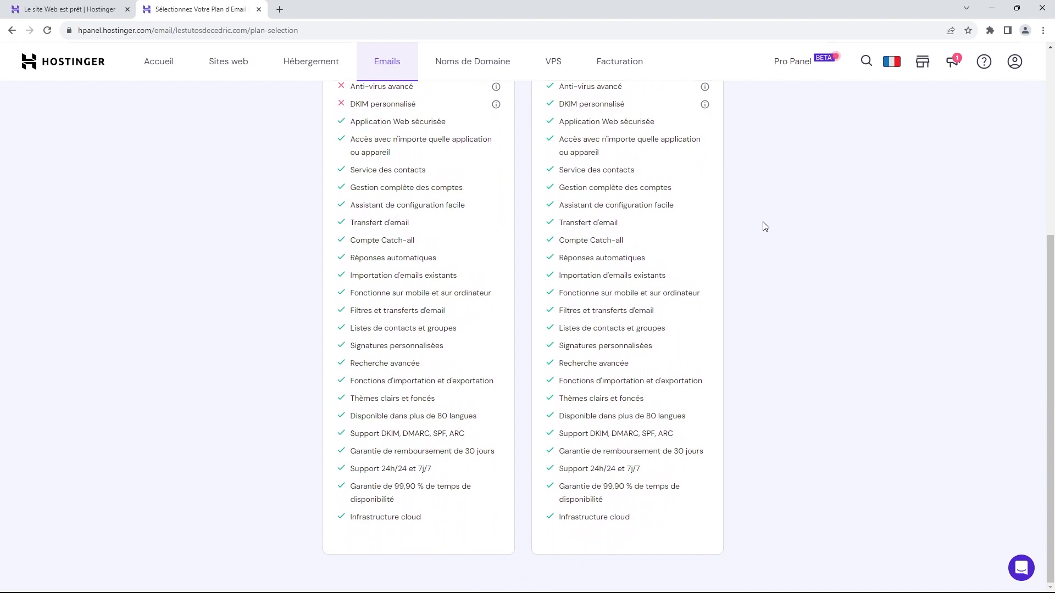
scroll(765, 226, up, 5)
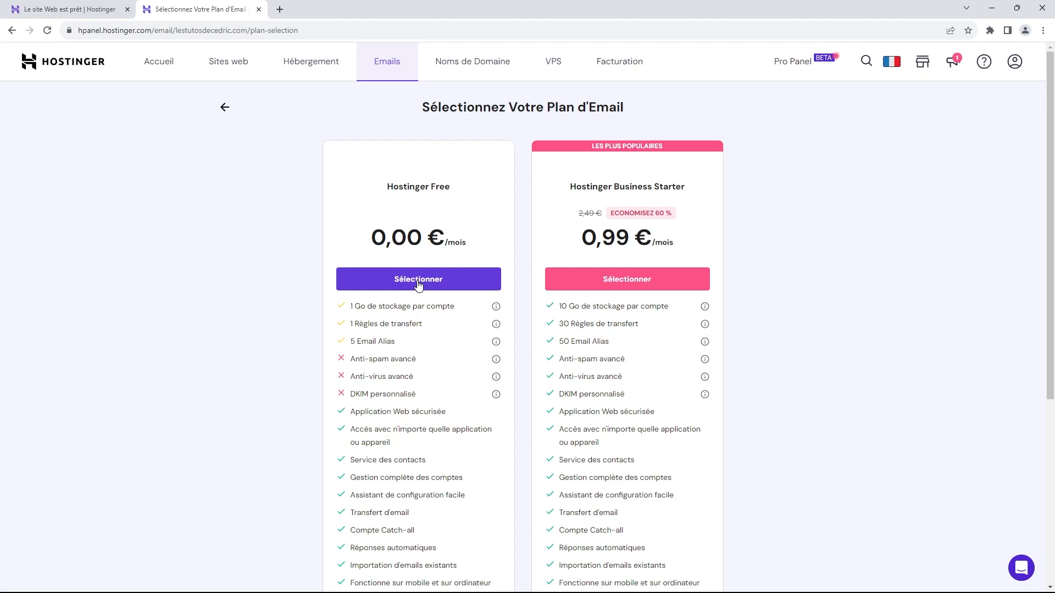
Step: Select Hostinger Free and create the 'contact' mailbox with a strong account password
click(418, 280)
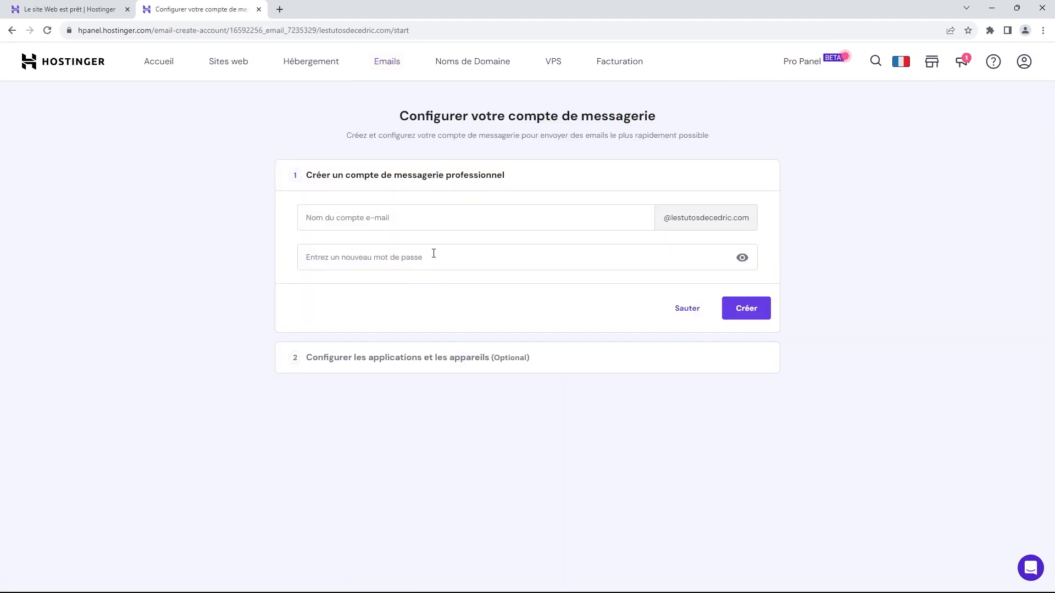
click(444, 229)
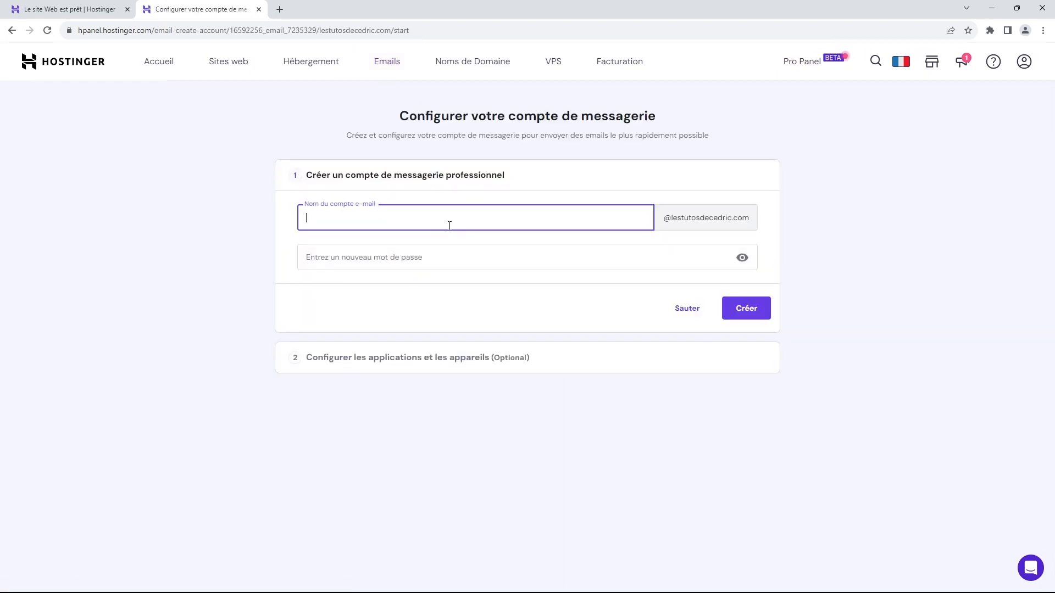
click(548, 256)
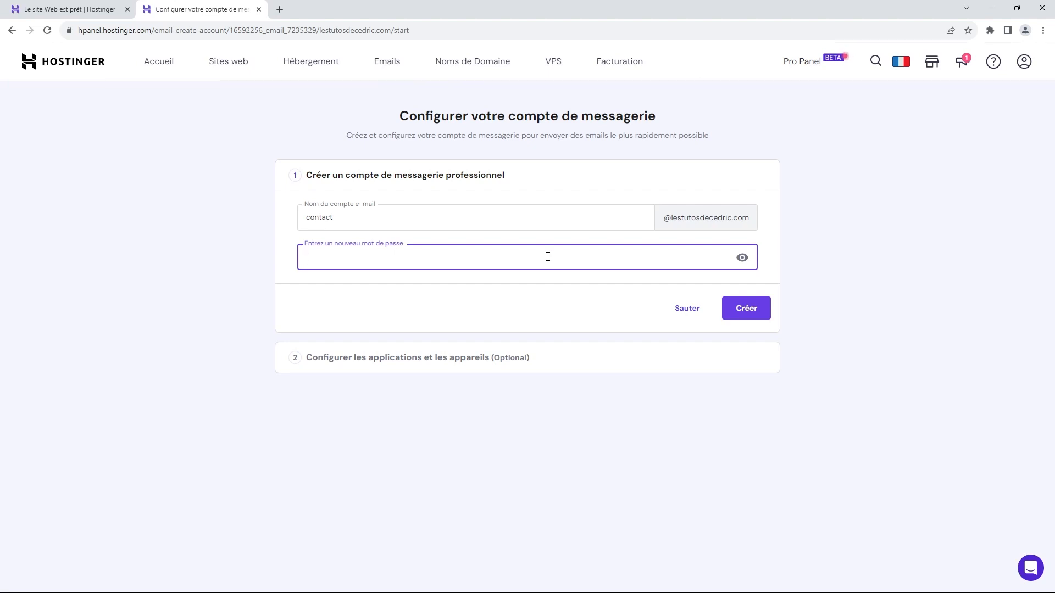
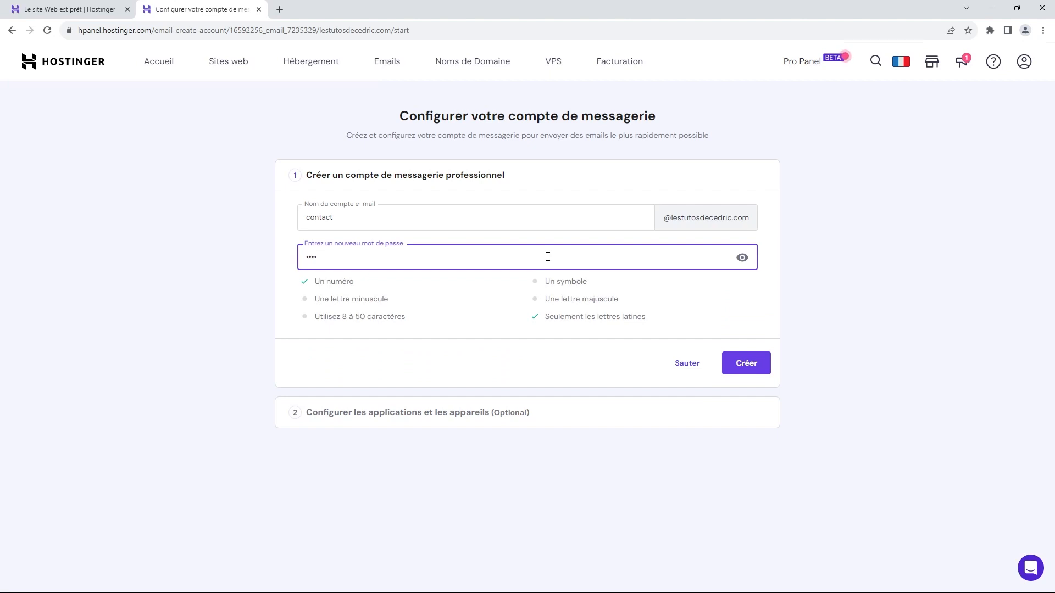
click(750, 372)
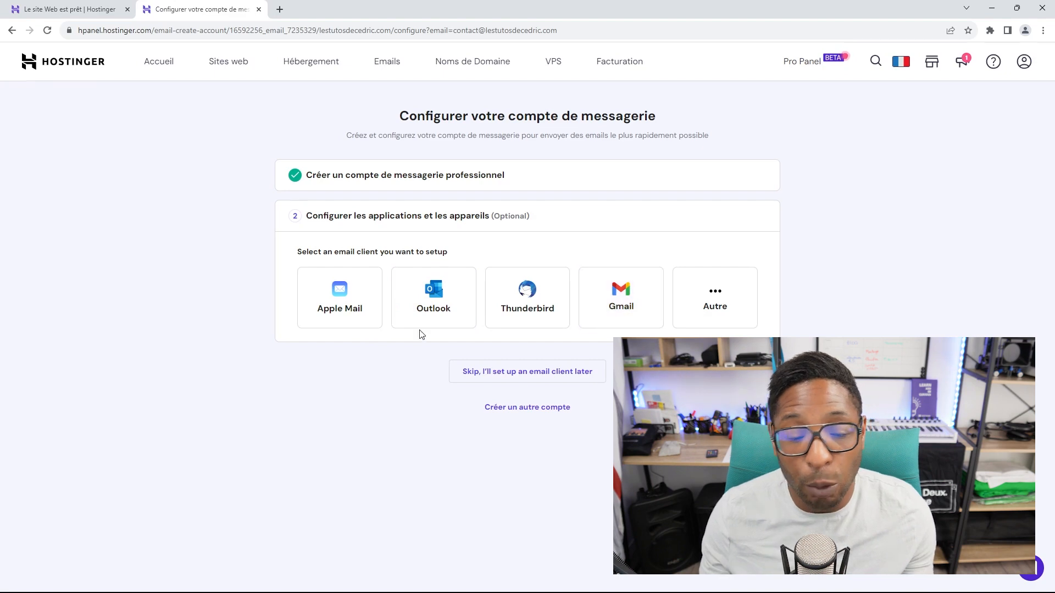
Step: View the Outlook logo image in a new tab, close it, and pick Outlook as the email client
right_click(429, 296)
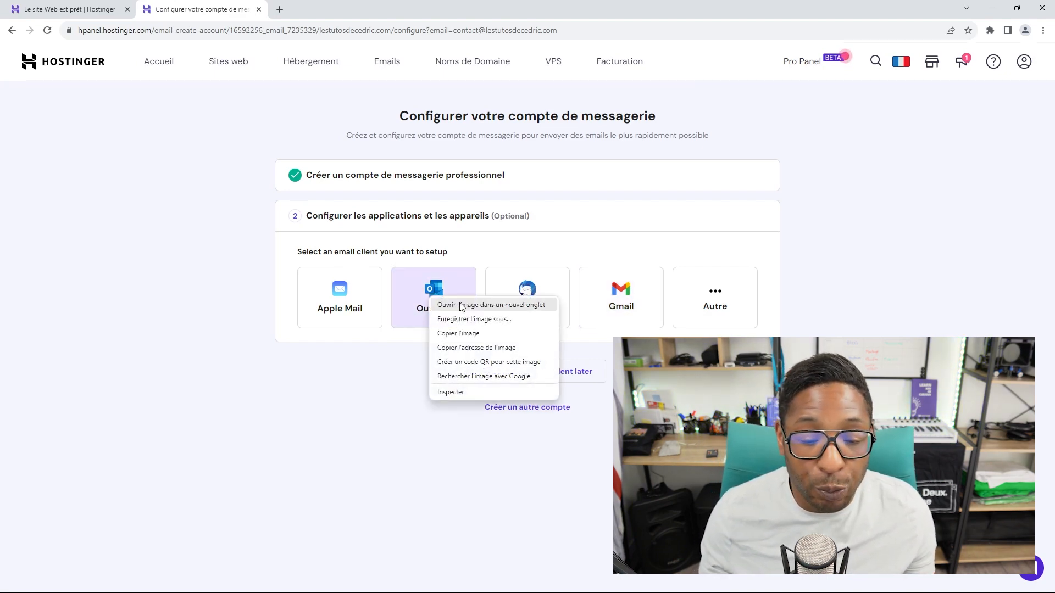
click(455, 306)
click(324, 5)
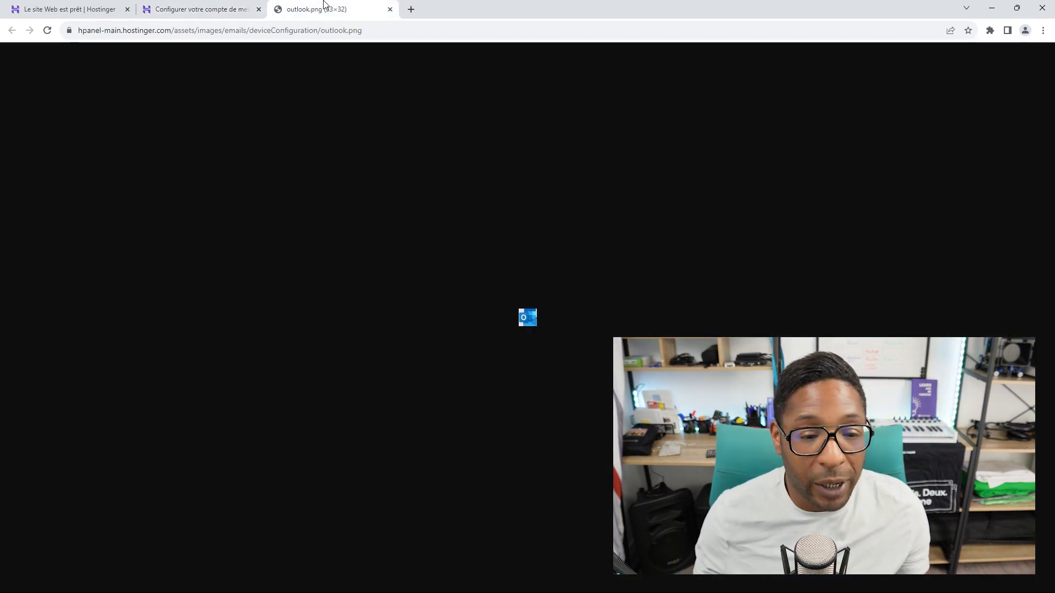
click(390, 9)
click(449, 299)
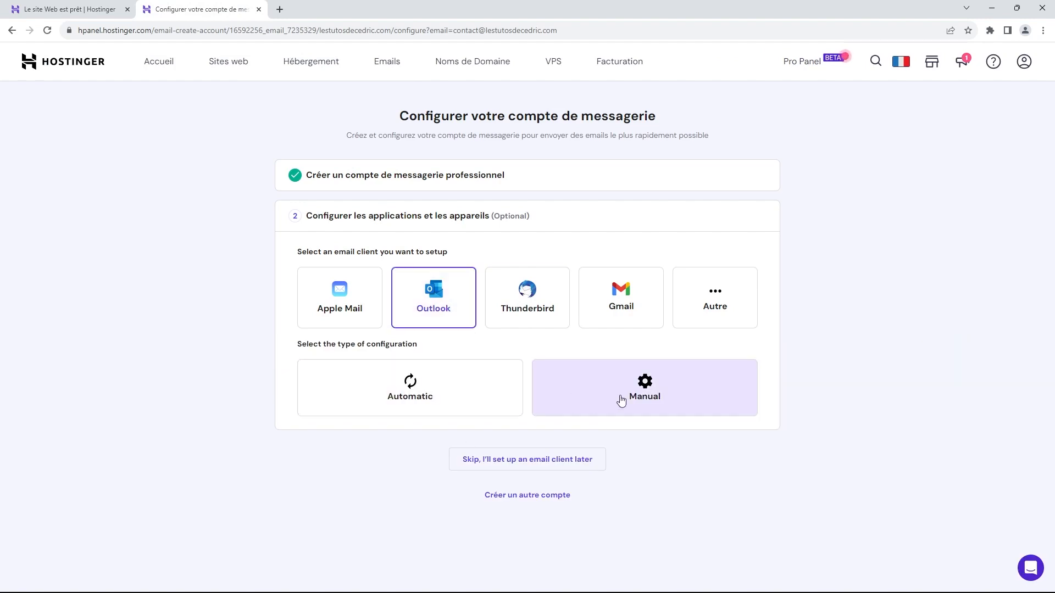
Step: Review Outlook's automatic setup instructions and its manual server settings
click(468, 390)
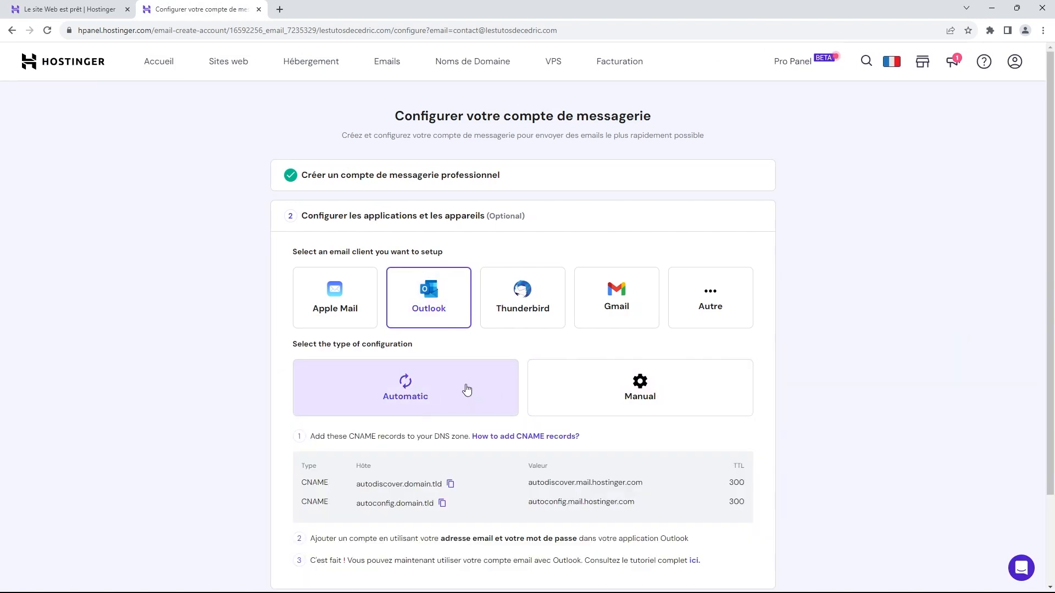
scroll(470, 389, down, 2)
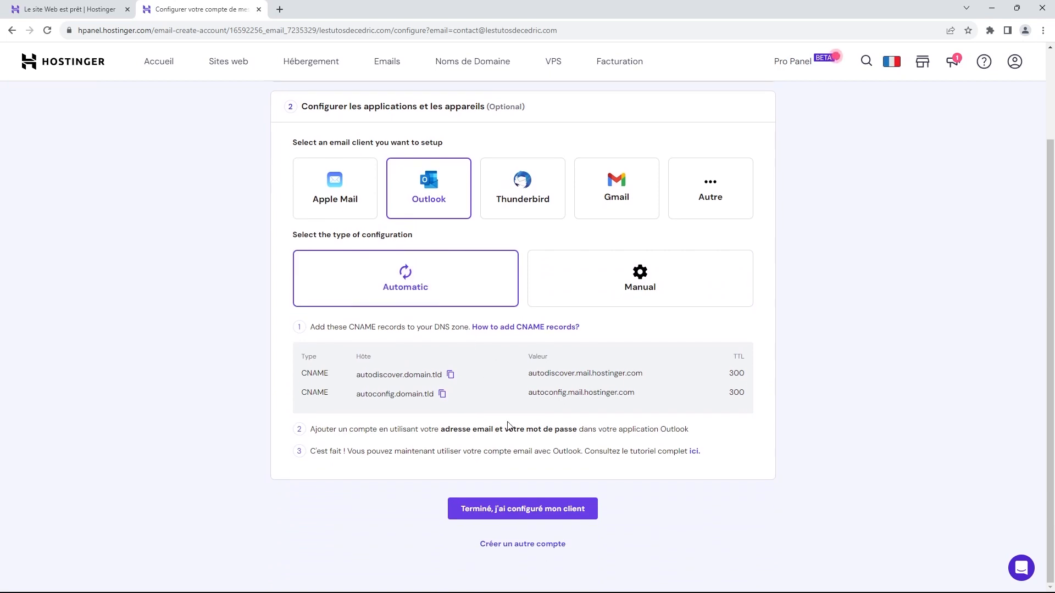
click(644, 277)
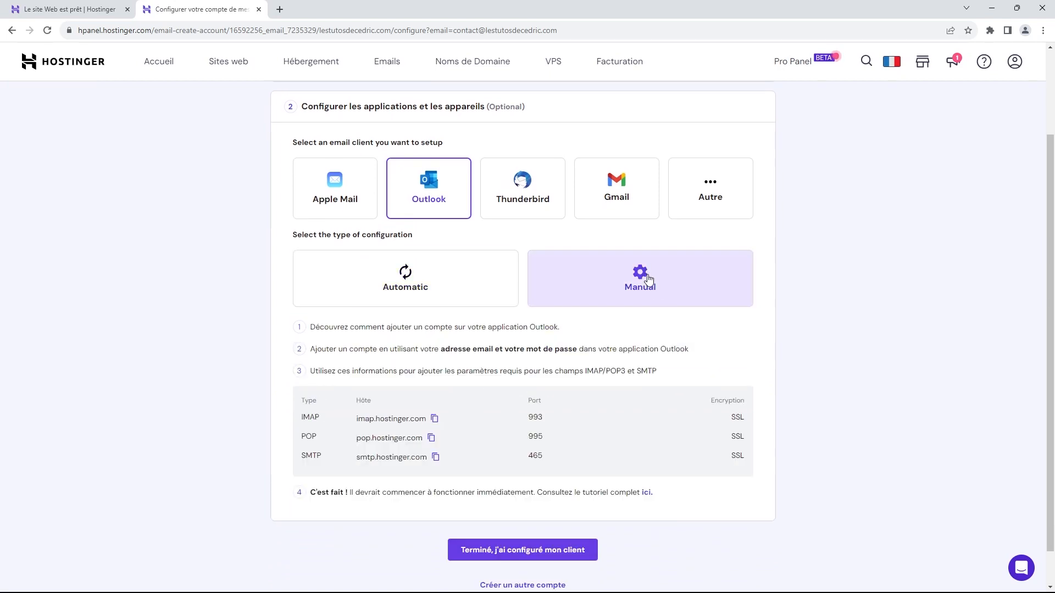
scroll(494, 346, down, 1)
scroll(495, 434, up, 2)
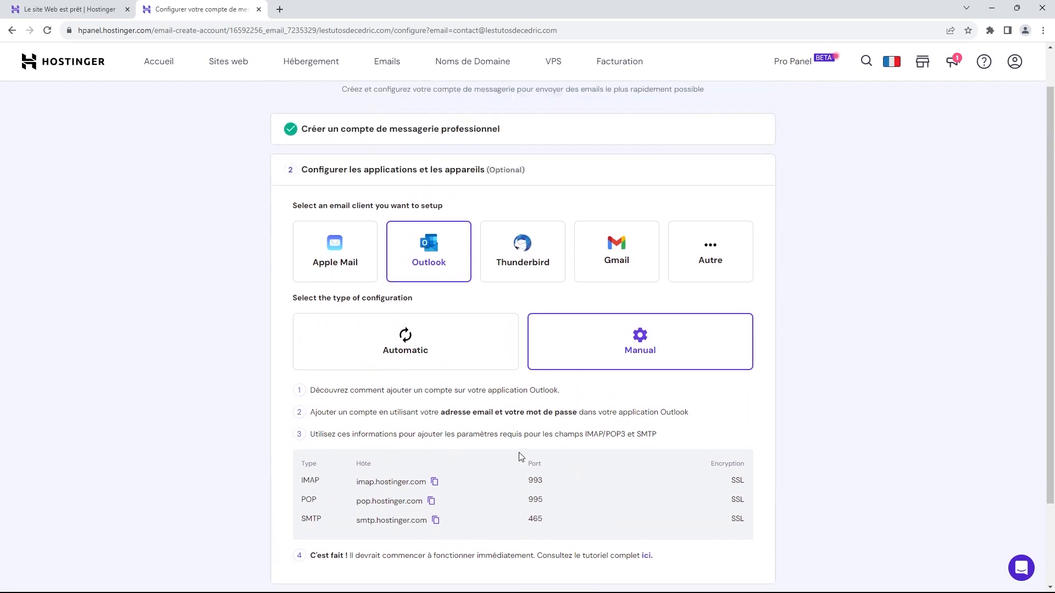
Step: Choose Gmail on mobile to see the IMAP 993, POP 995 and SMTP 465 settings
click(616, 258)
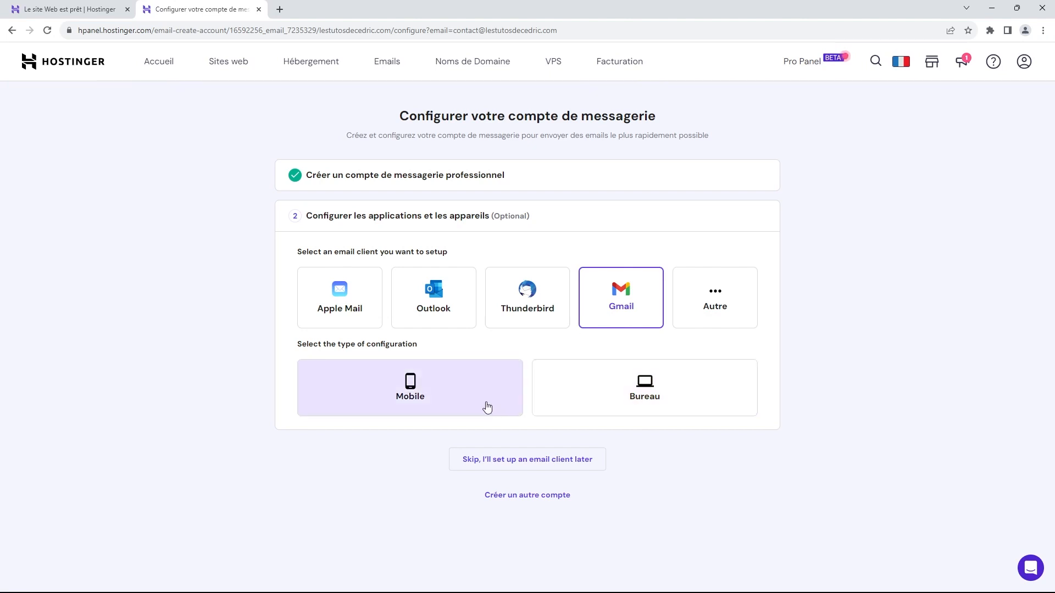
click(470, 395)
scroll(470, 395, down, 3)
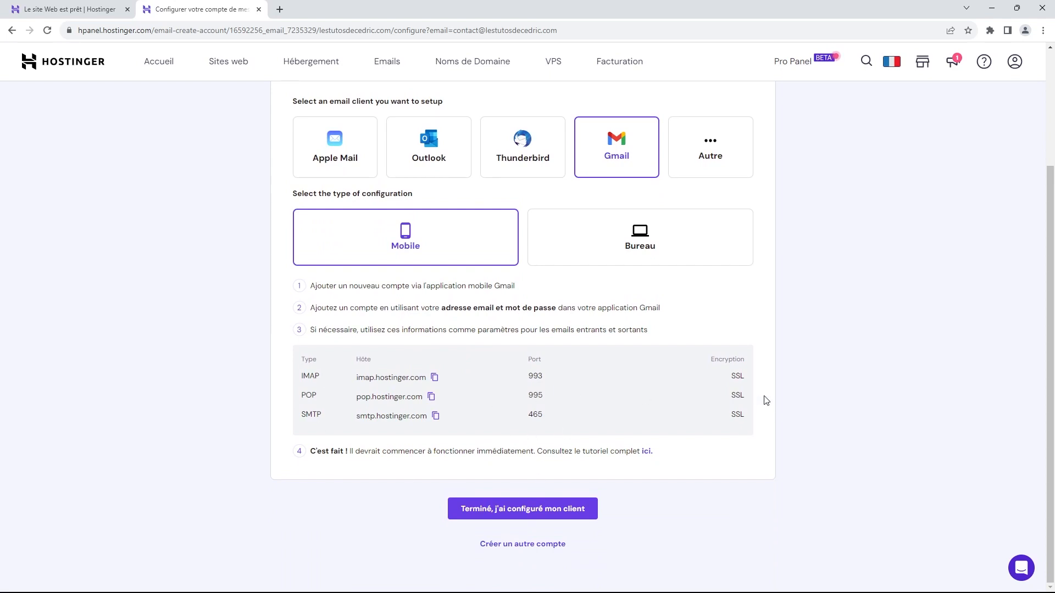
Step: Pick Apple Mail as the email client and review its automatic and manual setup options
click(346, 147)
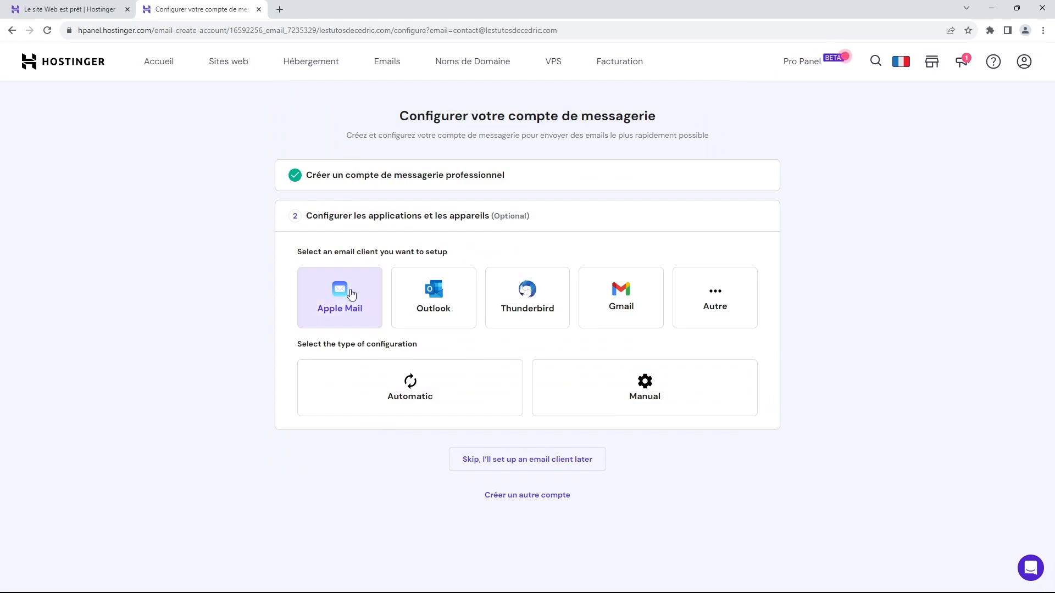
click(452, 379)
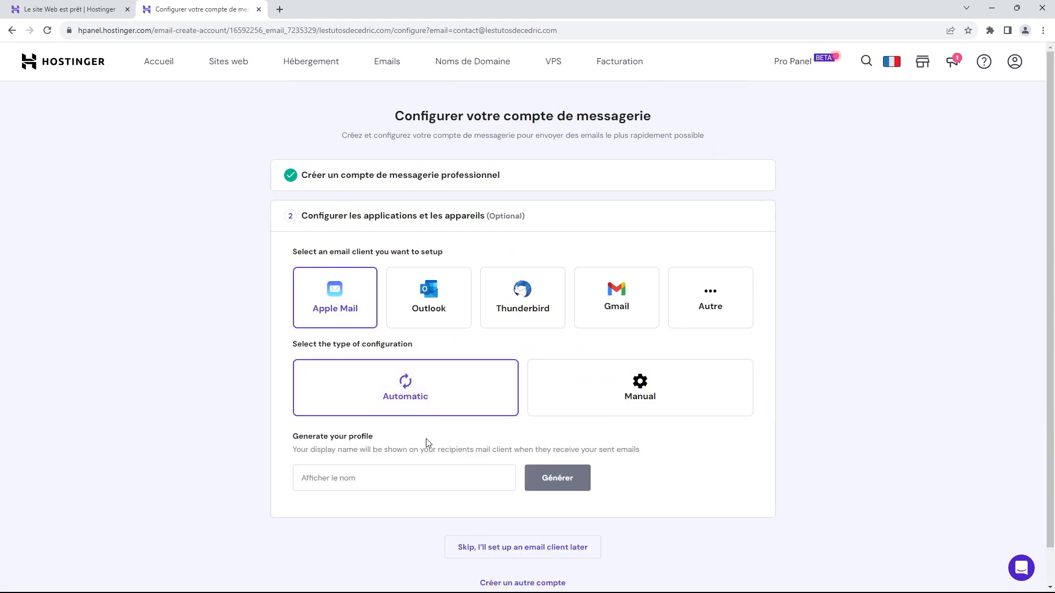
scroll(426, 443, down, 1)
click(654, 348)
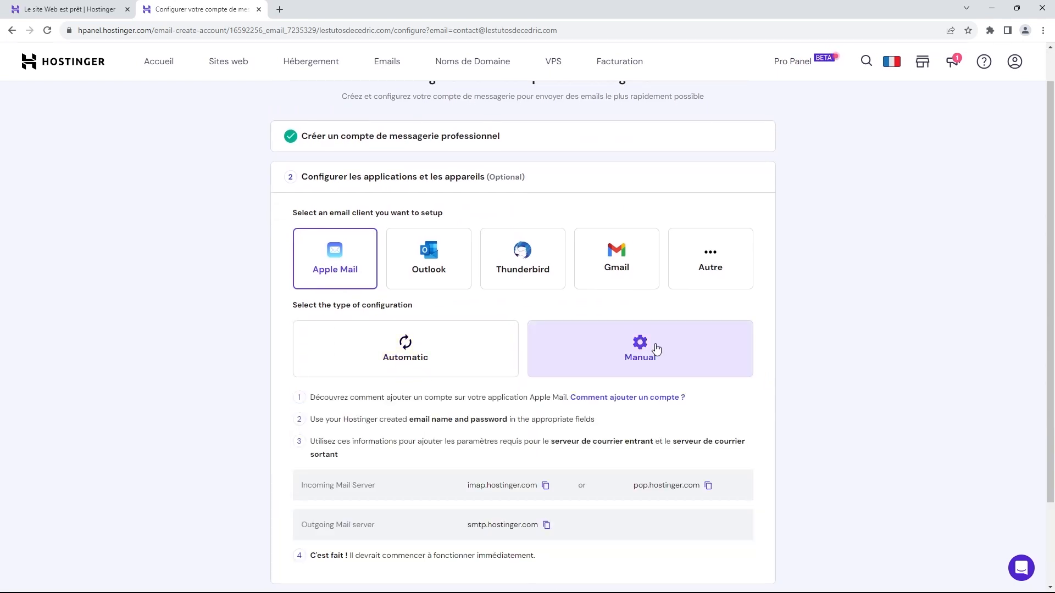
scroll(619, 379, down, 3)
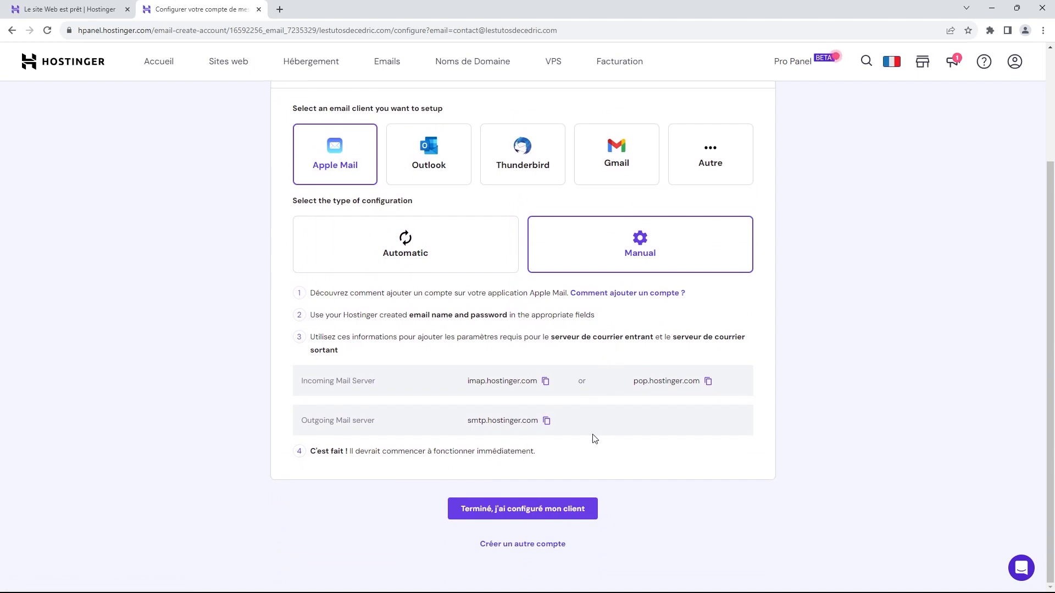
scroll(582, 431, up, 1)
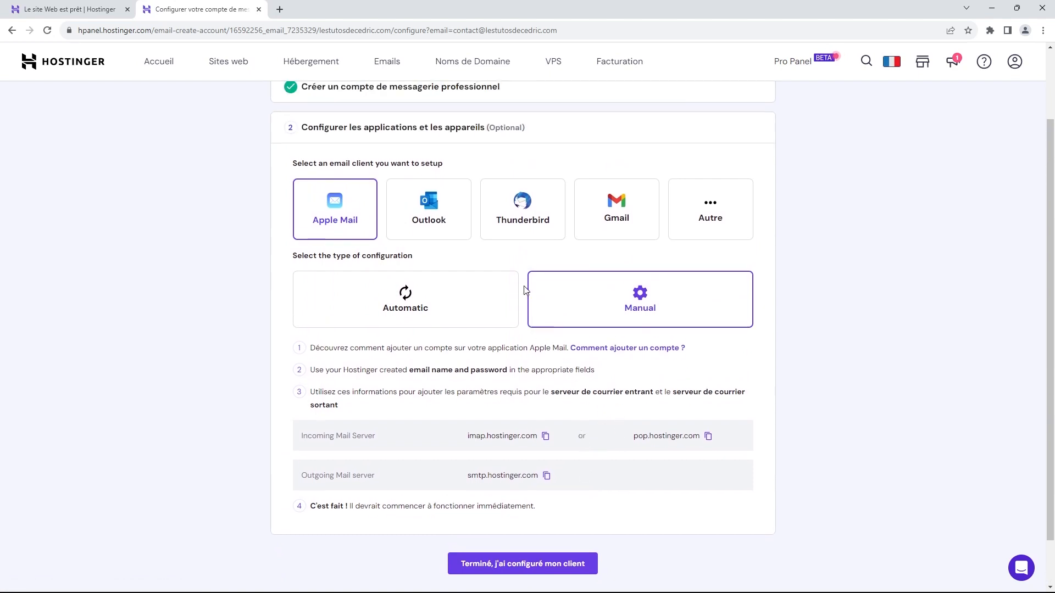
Step: Check Thunderbird, then choose Autre to show generic IMAP 993, POP 995 and SMTP 465 SSL settings
click(513, 207)
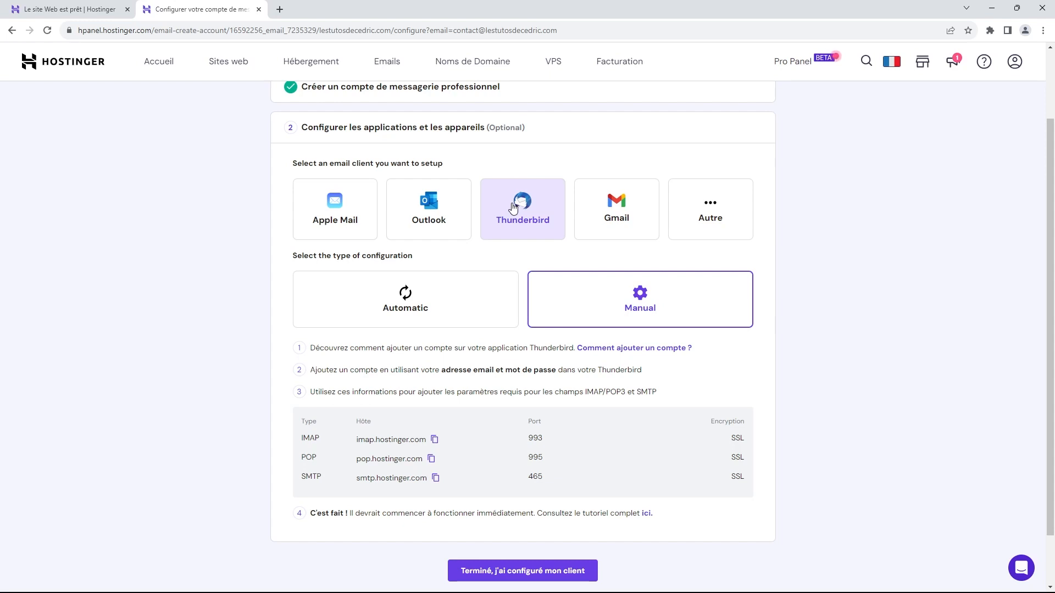
scroll(619, 242, down, 1)
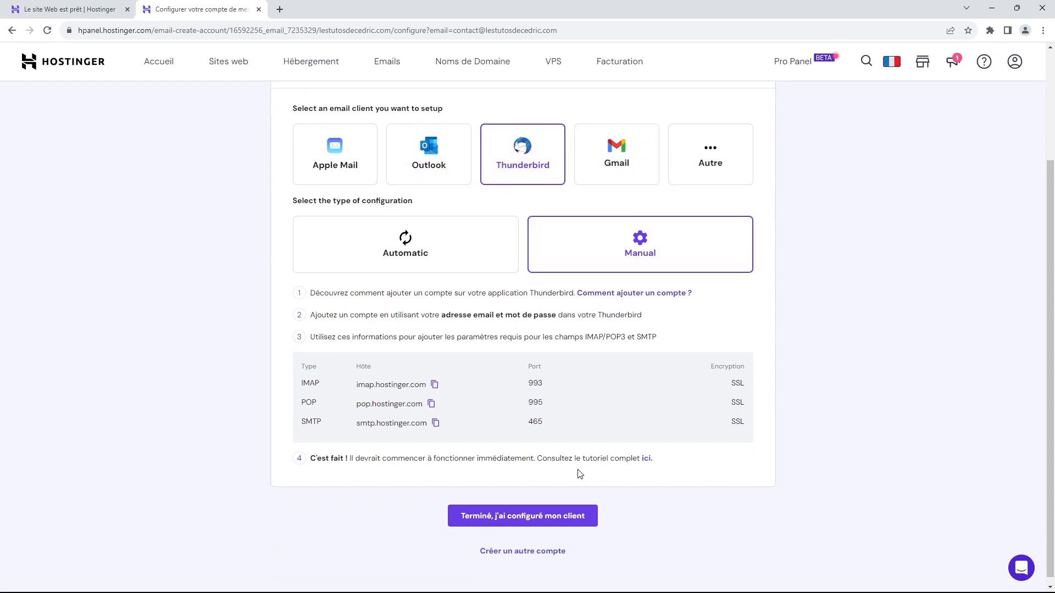
scroll(706, 301, up, 3)
click(711, 272)
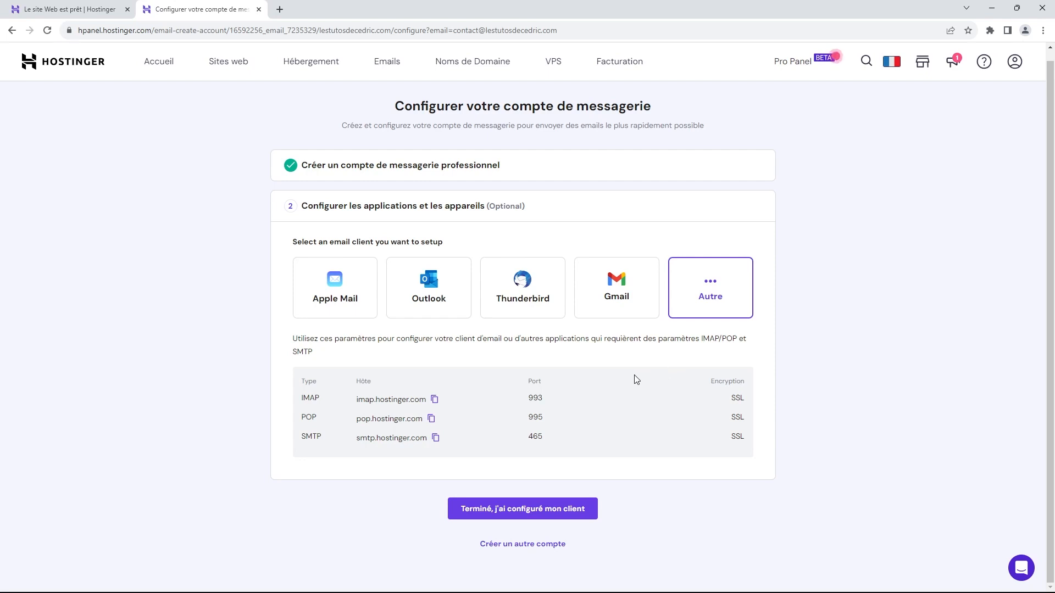
Step: Finish the email client setup, then view the Noms de Domaine list with lestutosdecedric.com active
click(553, 512)
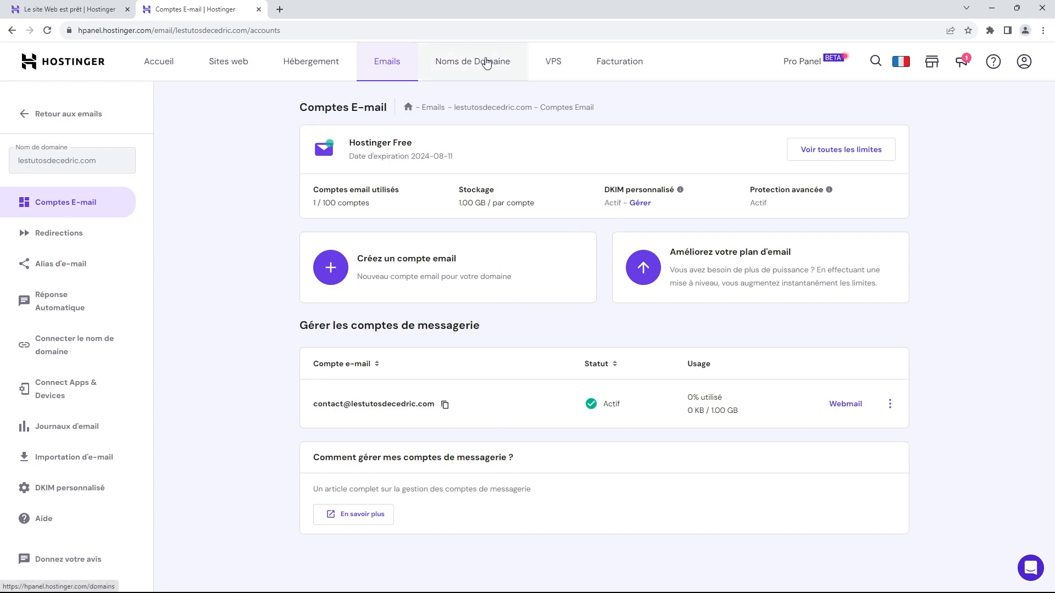
click(485, 63)
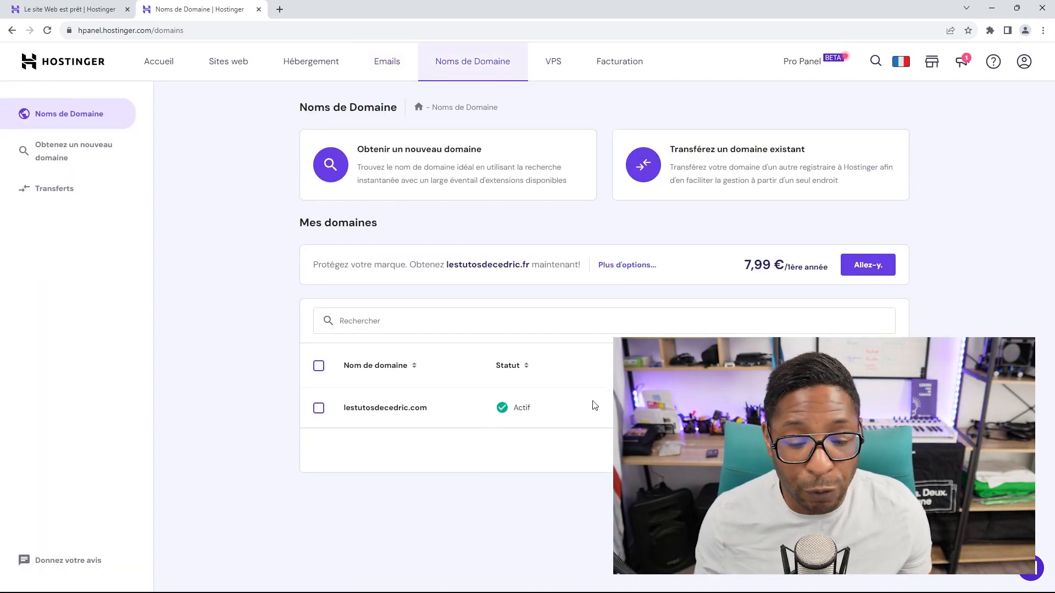
Step: Browse the VPS and Facturation pages, then return to the Sites web list
click(557, 65)
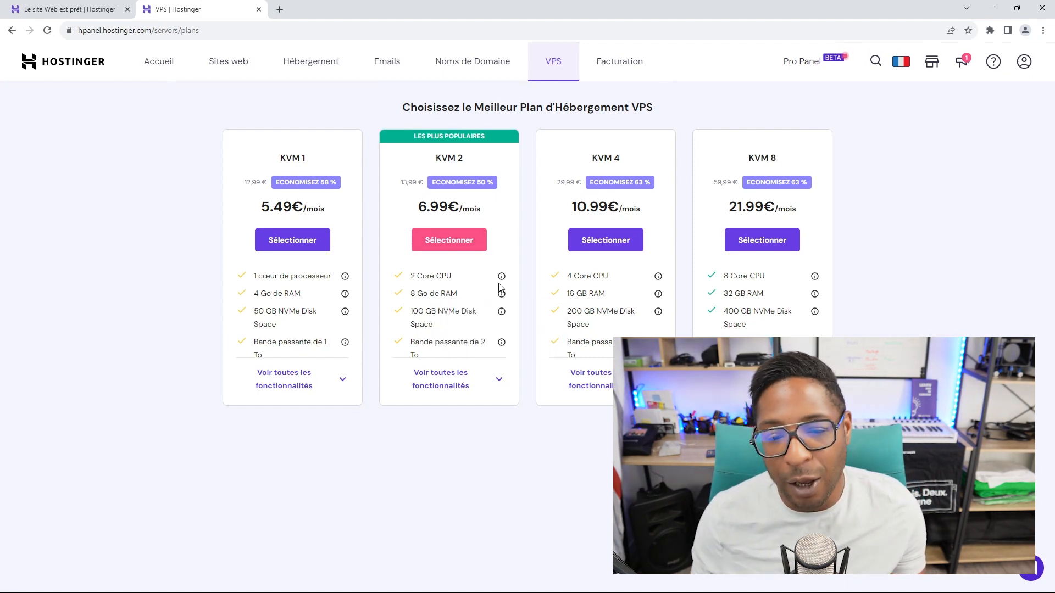
click(618, 70)
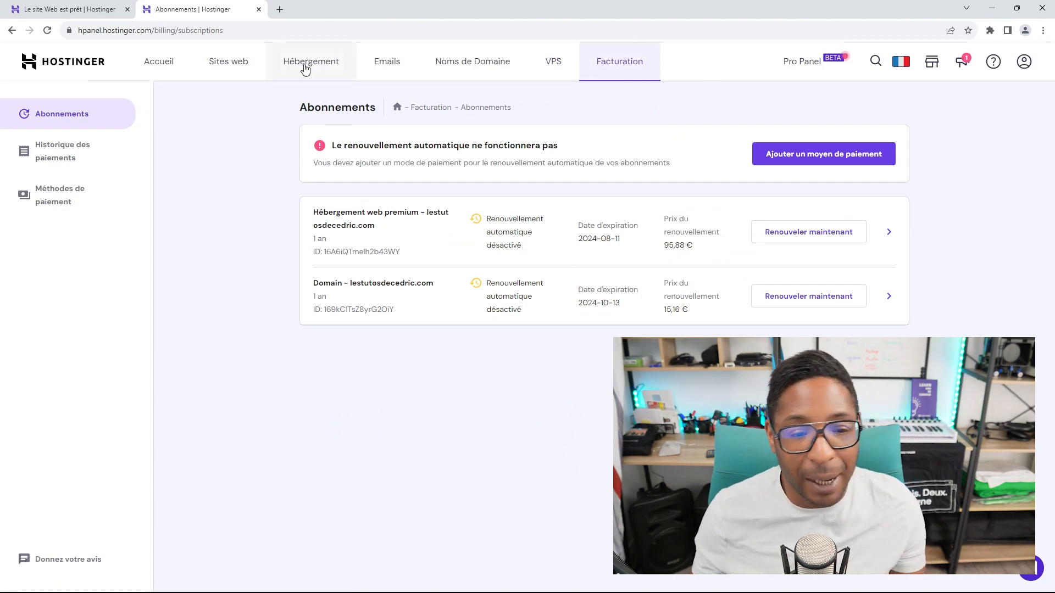
click(237, 67)
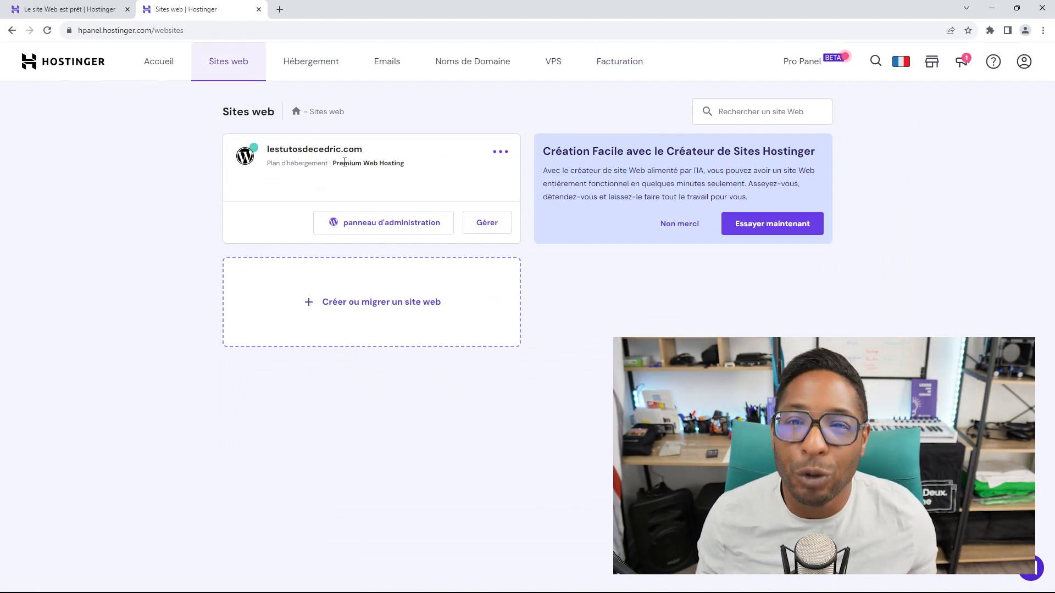
Step: Open the WordPress admin panel from the lestutosdecedric.com site card
click(405, 226)
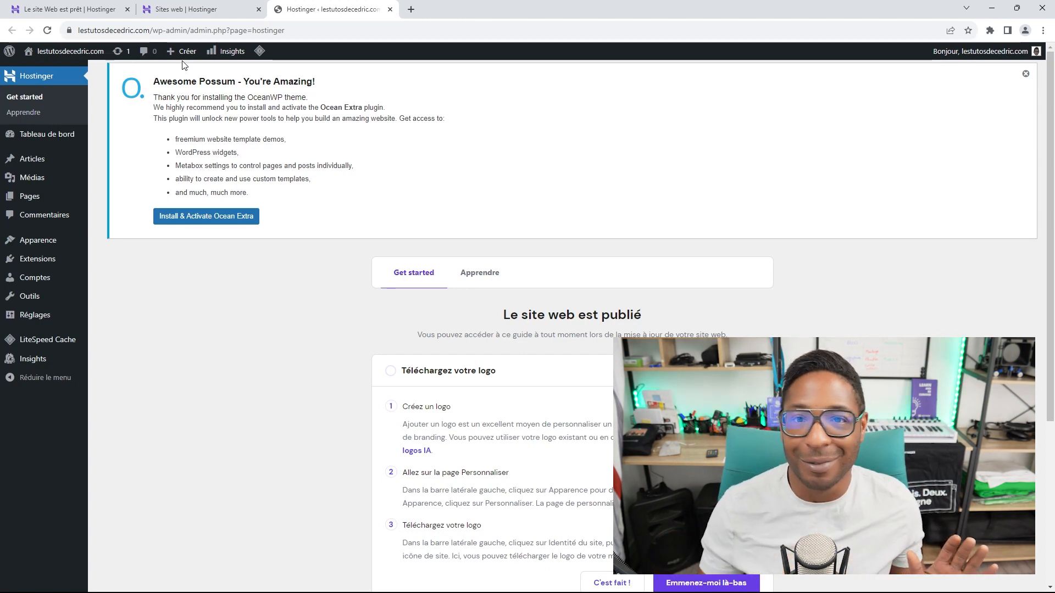
Step: Open the live lestutosdecedric.com site in a new tab, then return to the admin tab
right_click(69, 54)
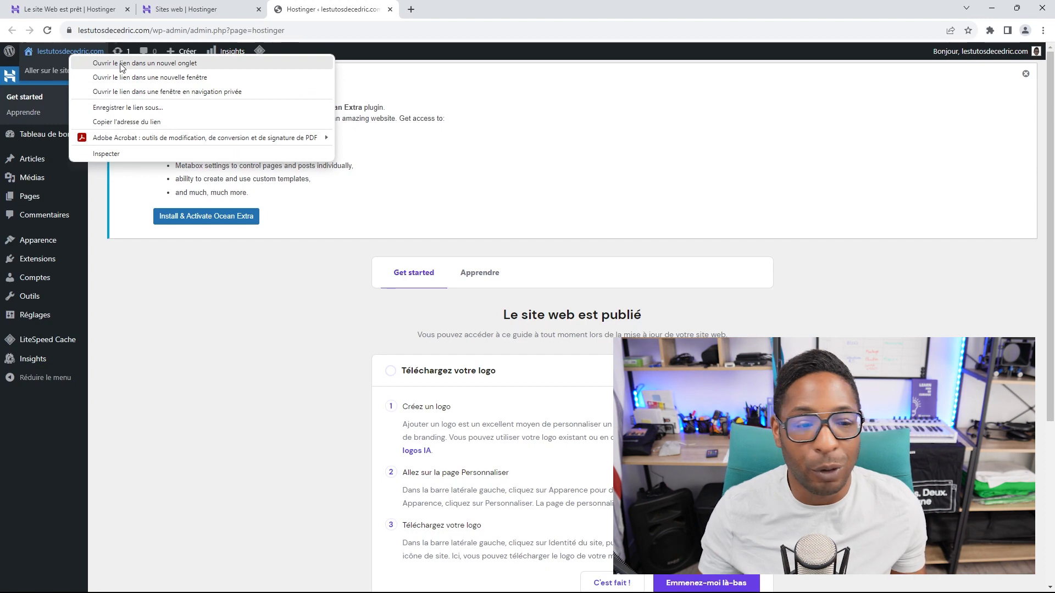
click(122, 65)
click(447, 12)
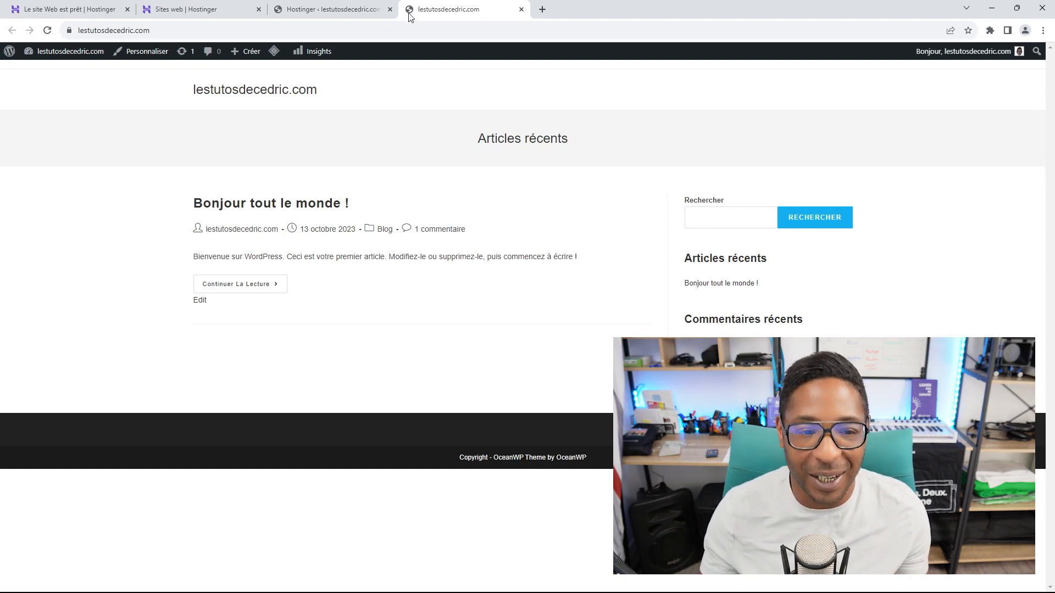
click(353, 14)
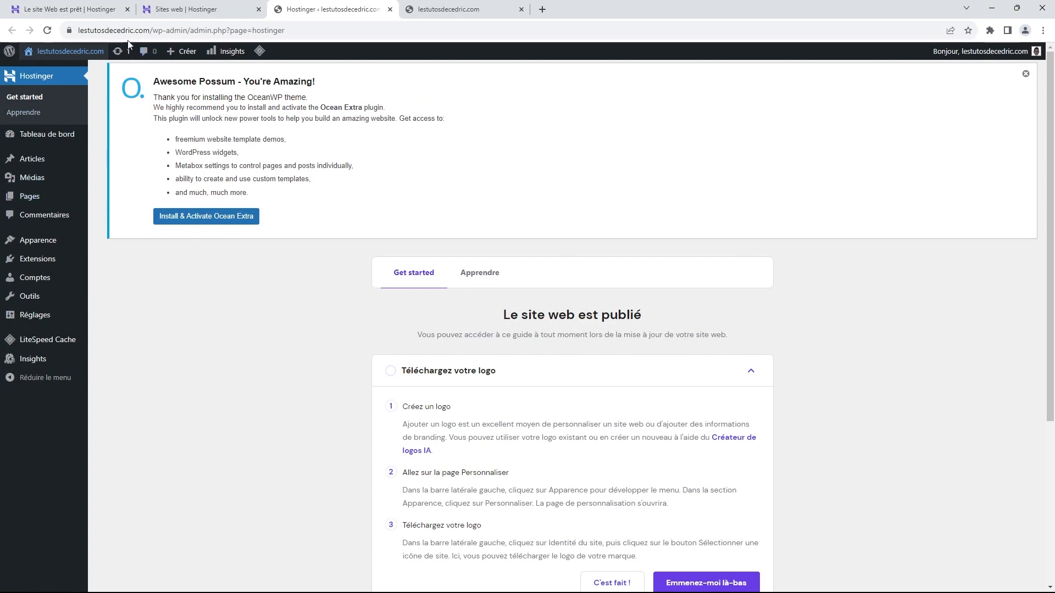
click(91, 11)
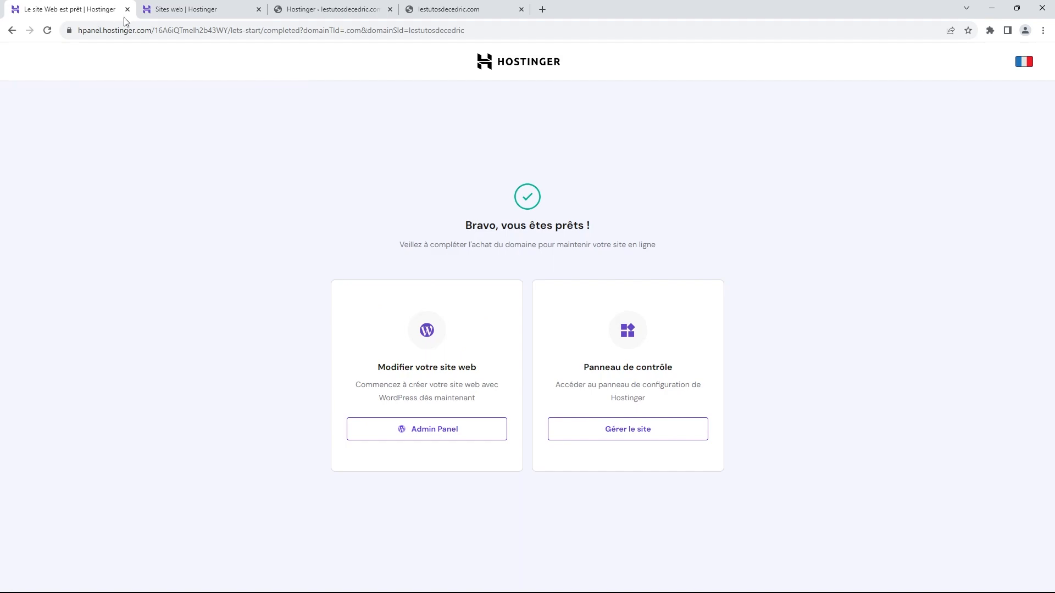
click(181, 10)
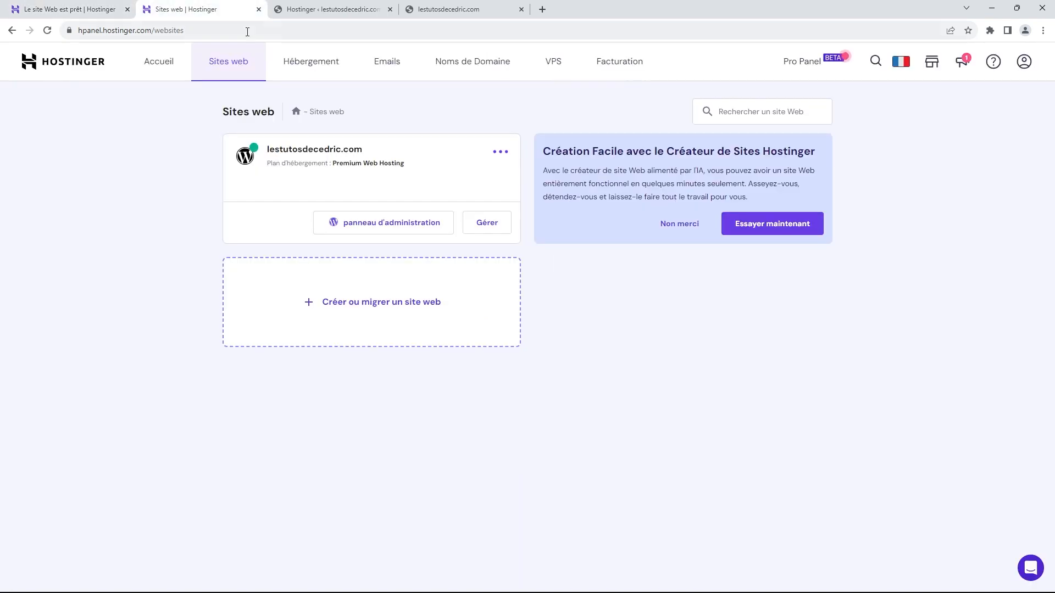
click(311, 11)
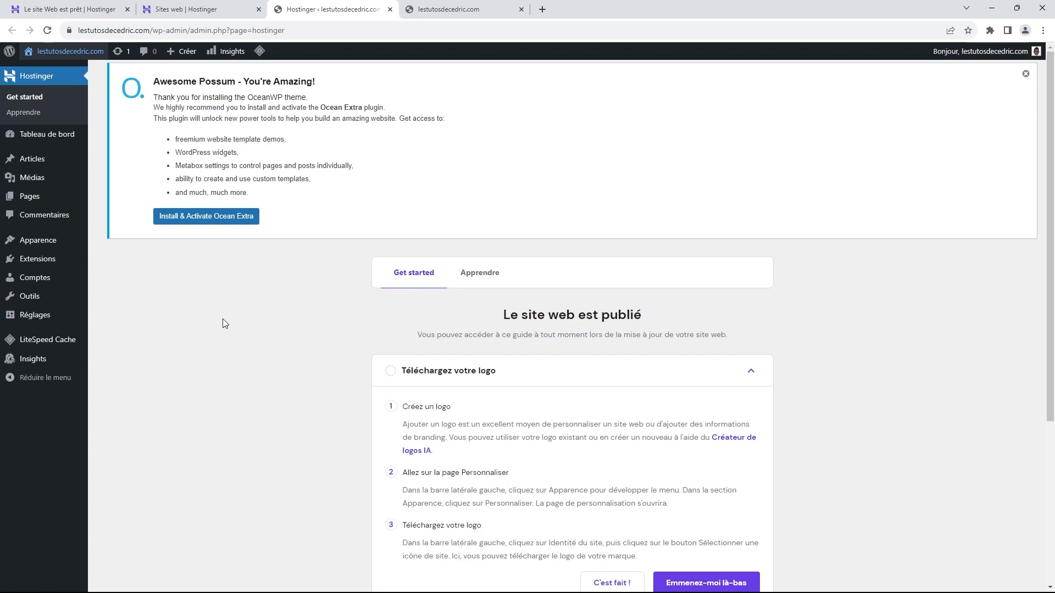
scroll(256, 322, down, 2)
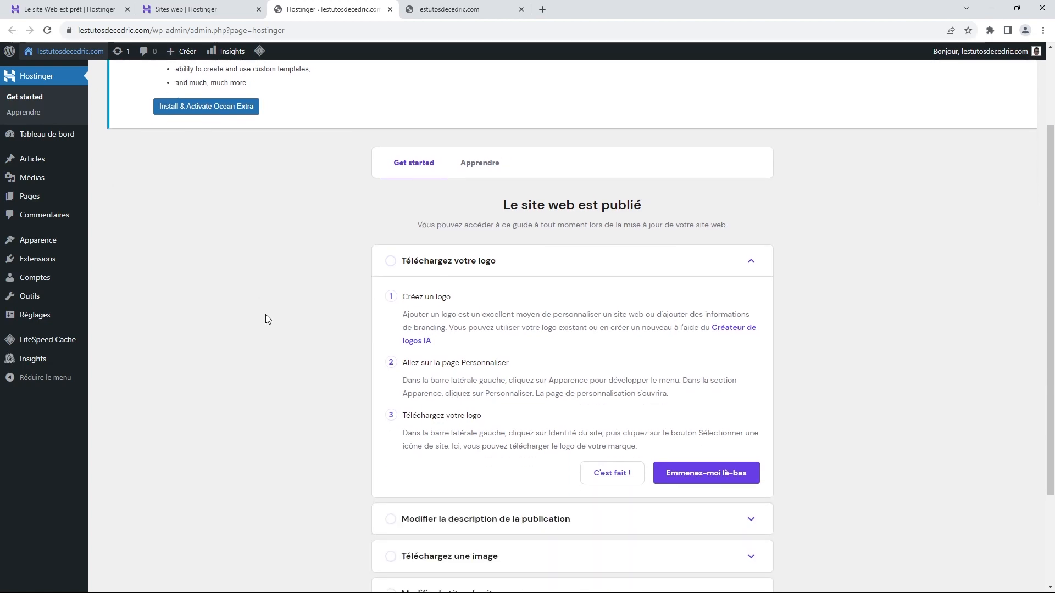
scroll(272, 304, down, 3)
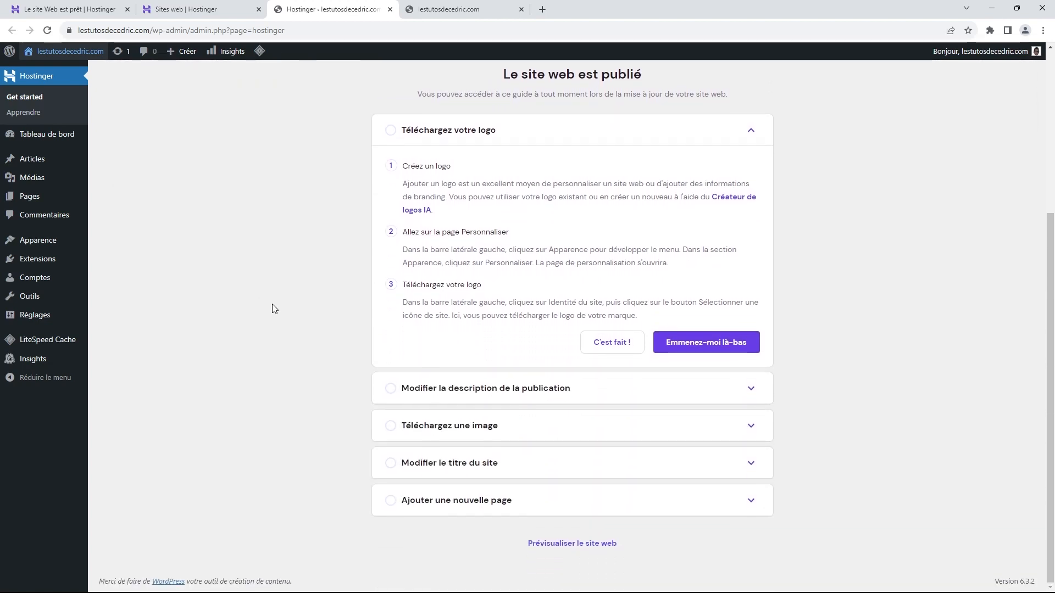
scroll(279, 314, up, 2)
scroll(279, 315, up, 3)
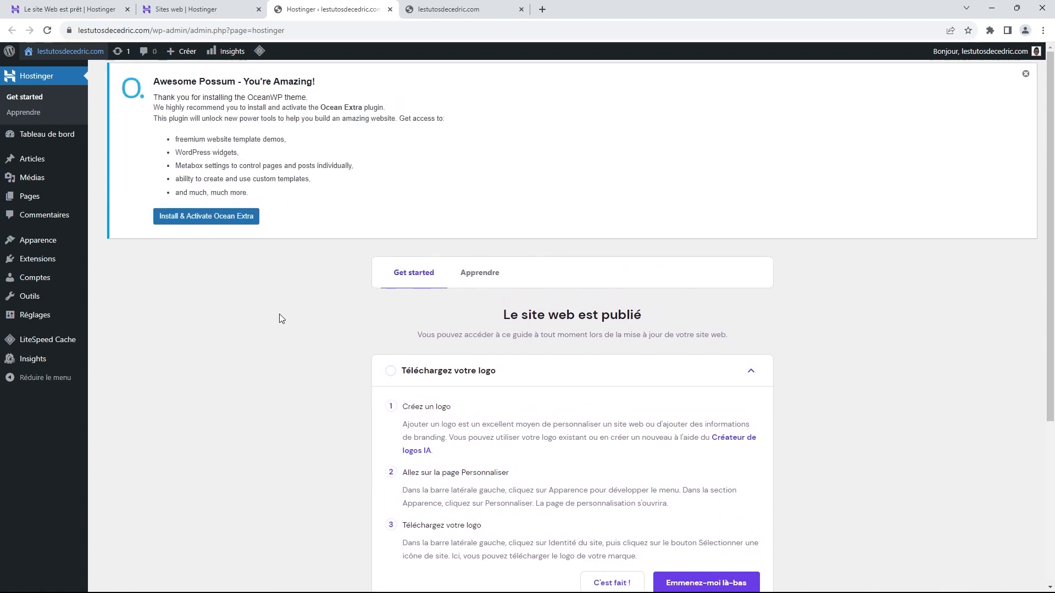
scroll(279, 319, down, 5)
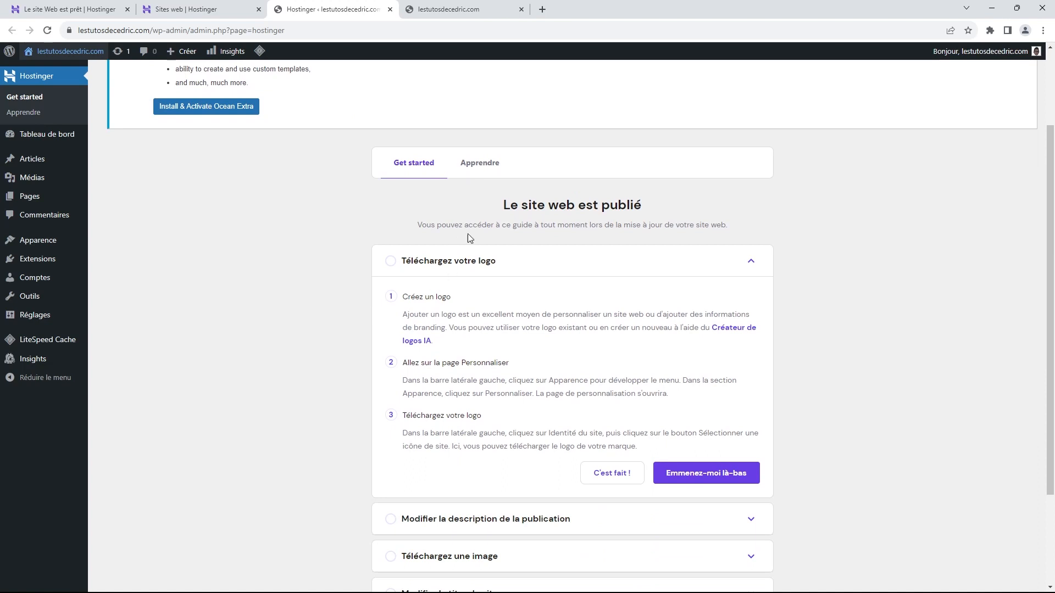
scroll(341, 314, up, 5)
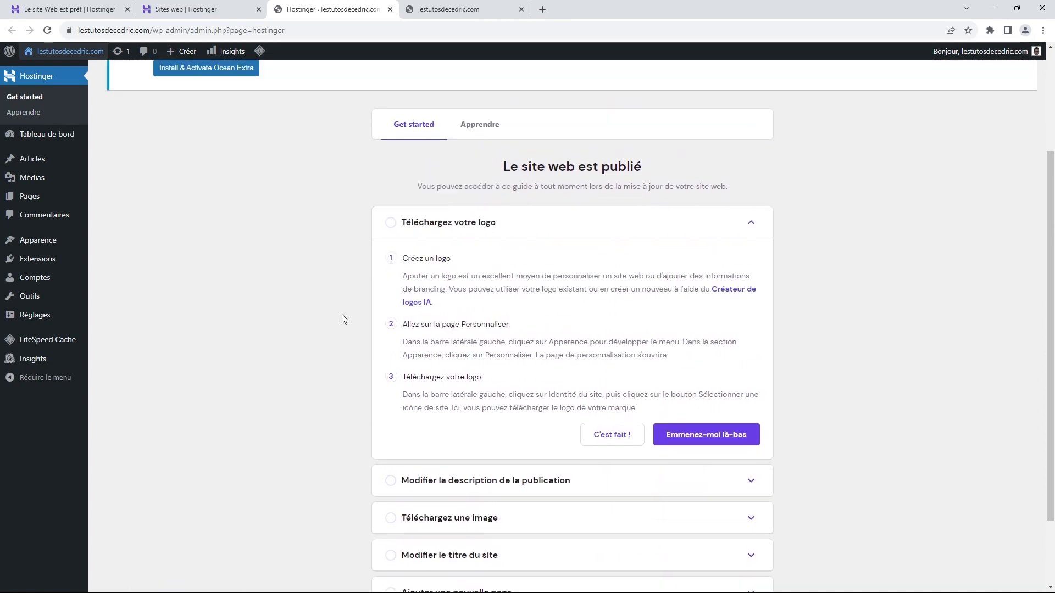
scroll(341, 315, up, 1)
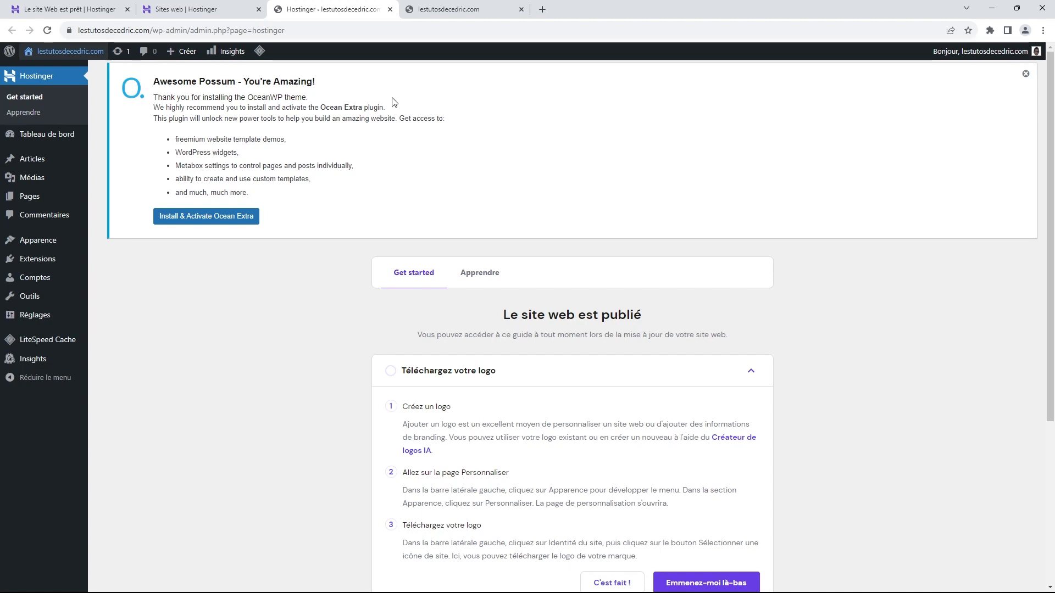
right_click(66, 55)
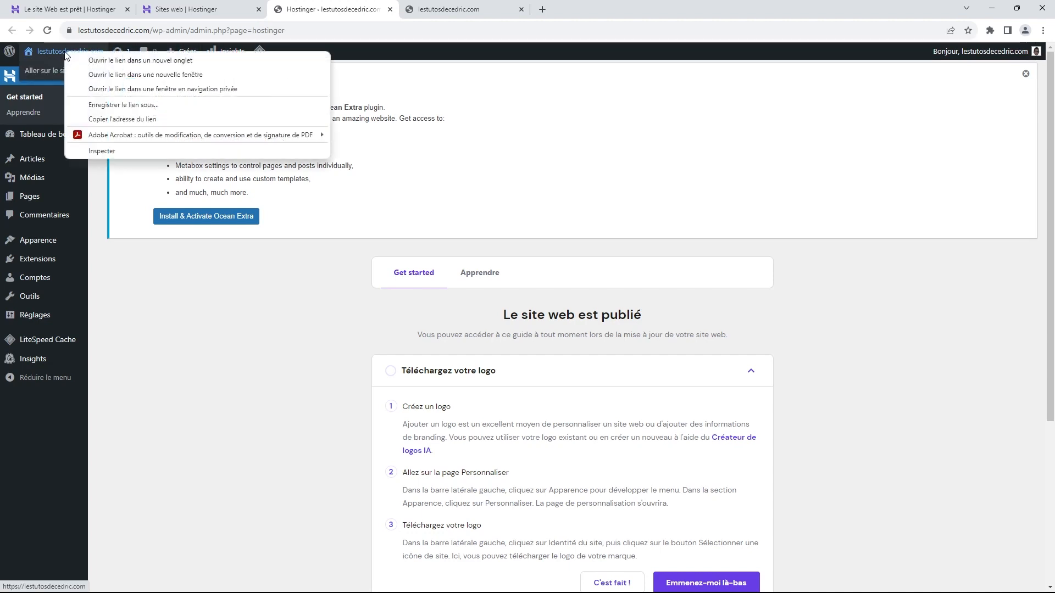
click(102, 60)
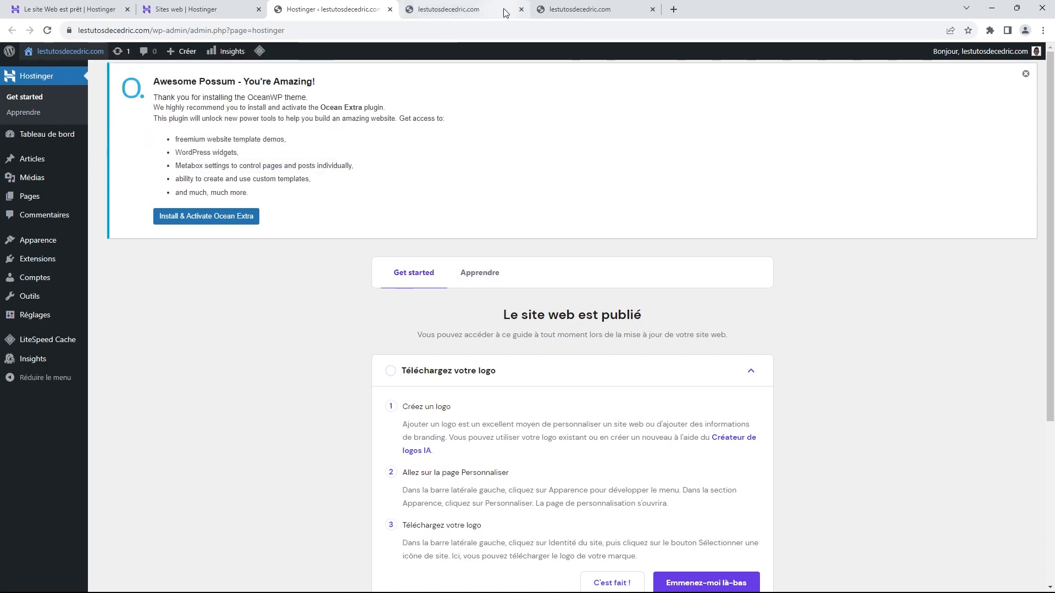
click(483, 10)
click(646, 12)
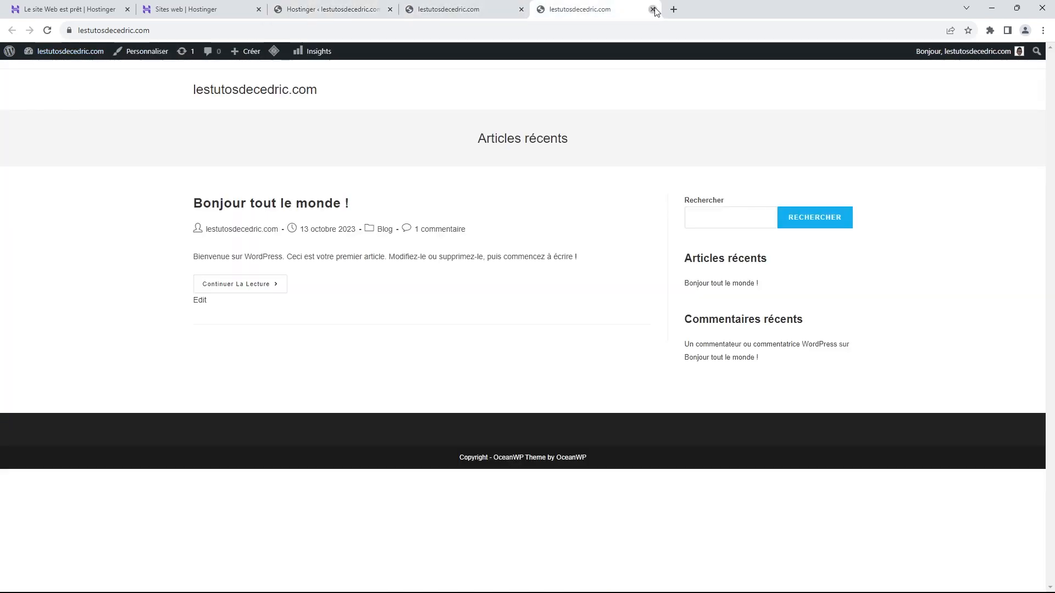
click(653, 9)
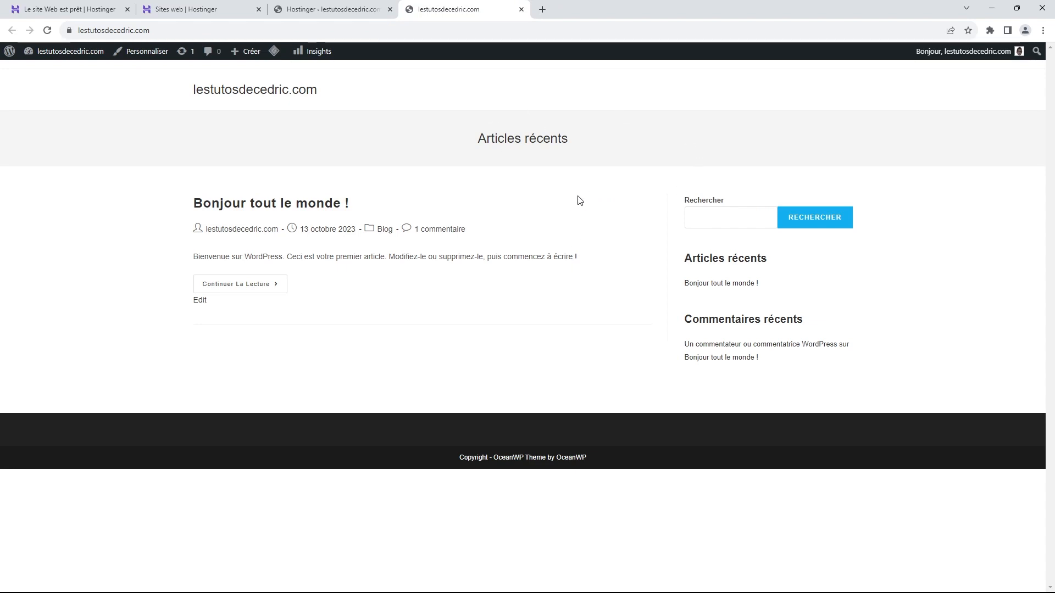
click(349, 10)
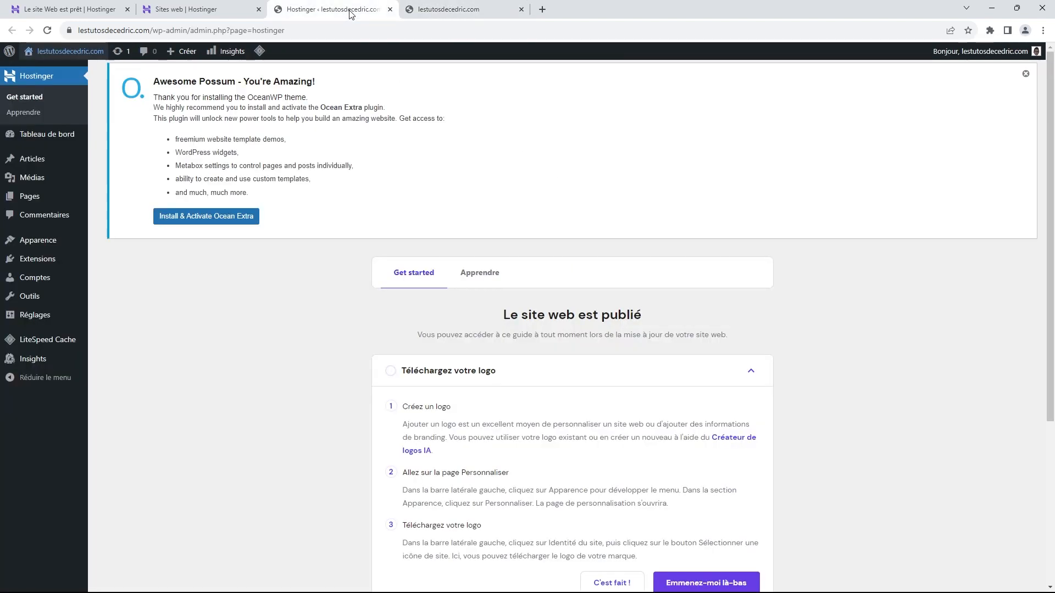
Step: Install and activate Ocean Extra from the OceanWP notice, then go to the Extensions page
click(216, 219)
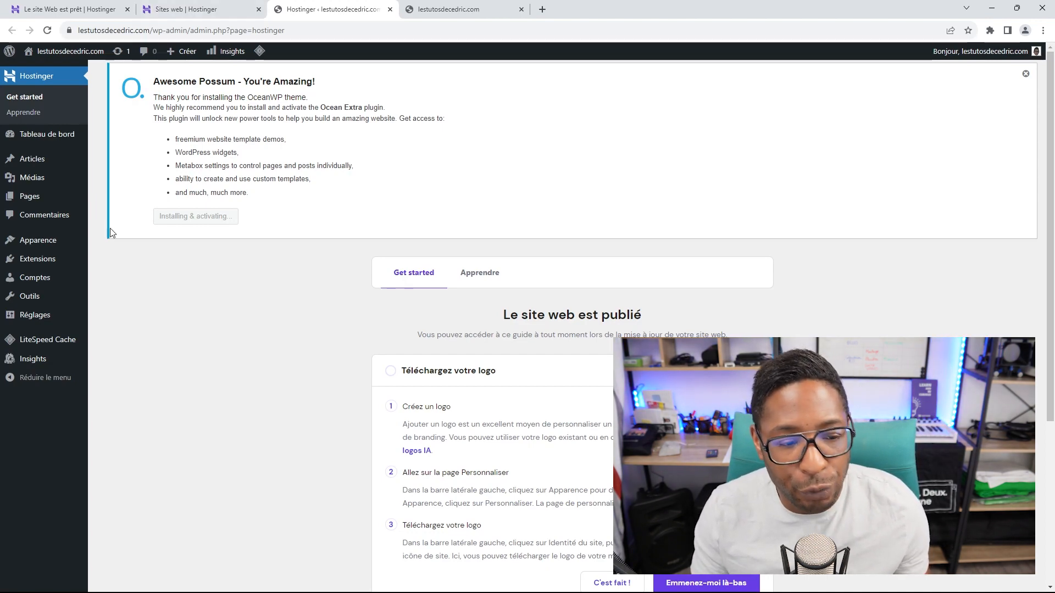
click(54, 261)
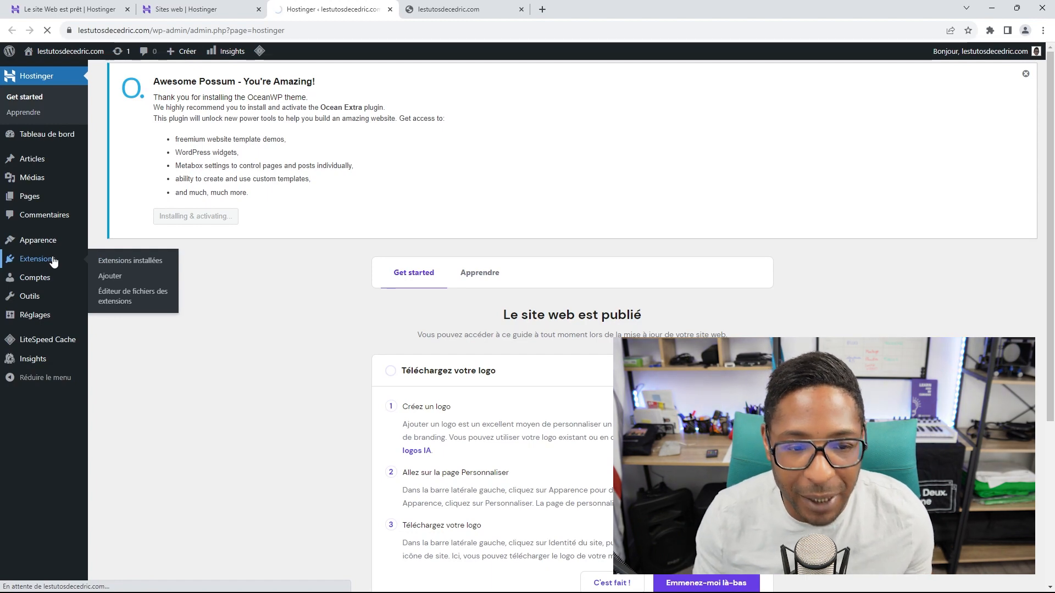
Step: Dismiss the OceanWP upgrade notice and reload the Extensions installées list
scroll(284, 189, down, 1)
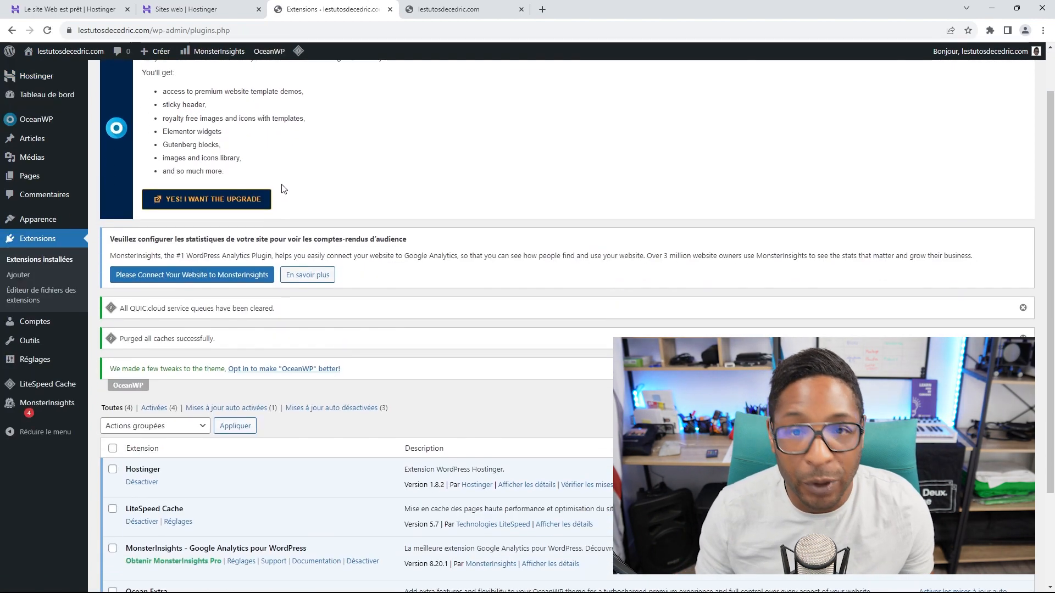
scroll(284, 189, down, 1)
scroll(285, 192, up, 2)
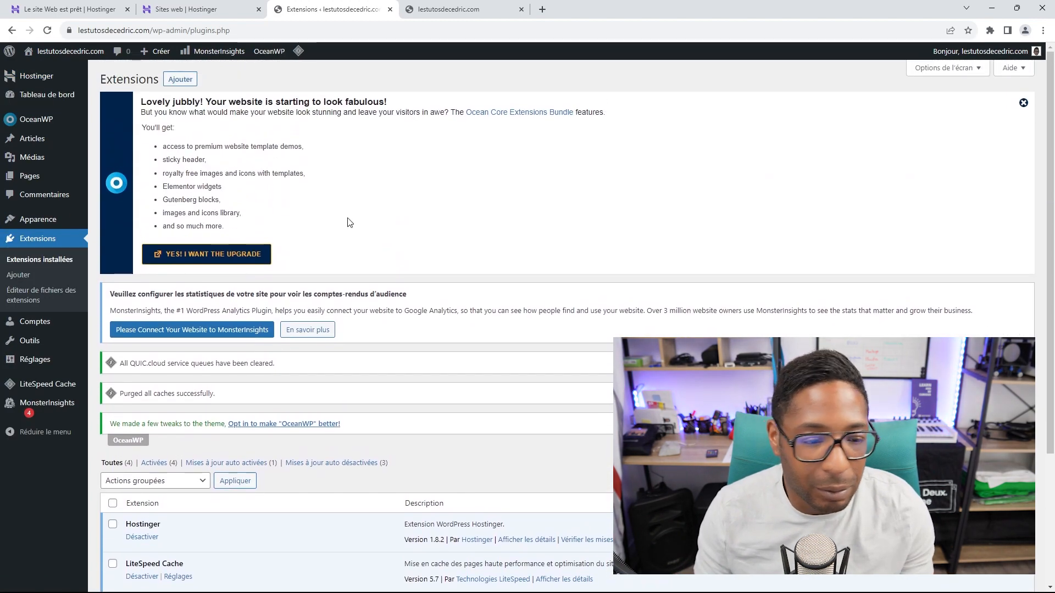
click(1023, 103)
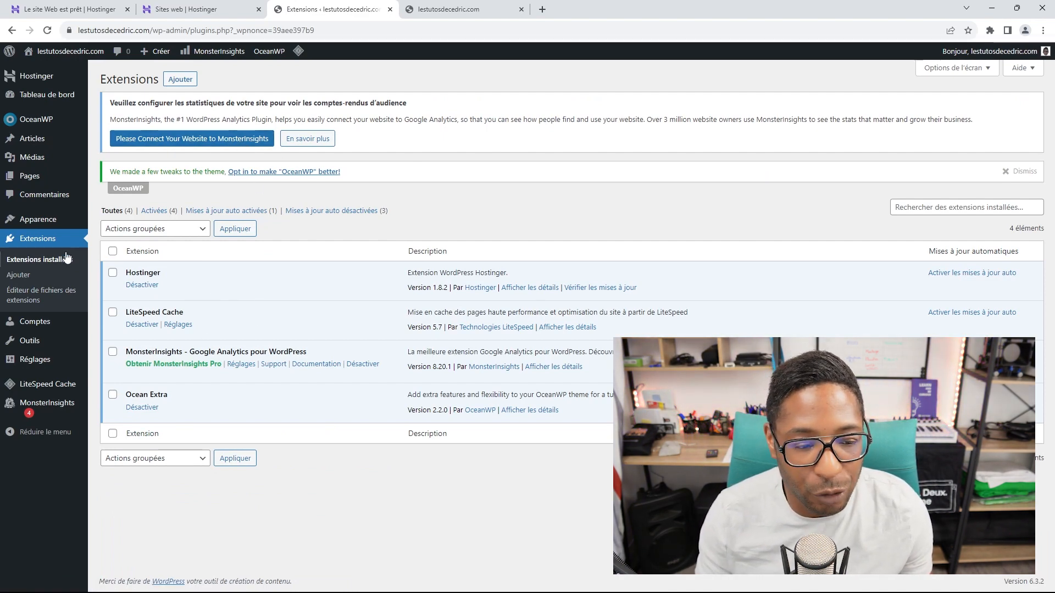
click(41, 241)
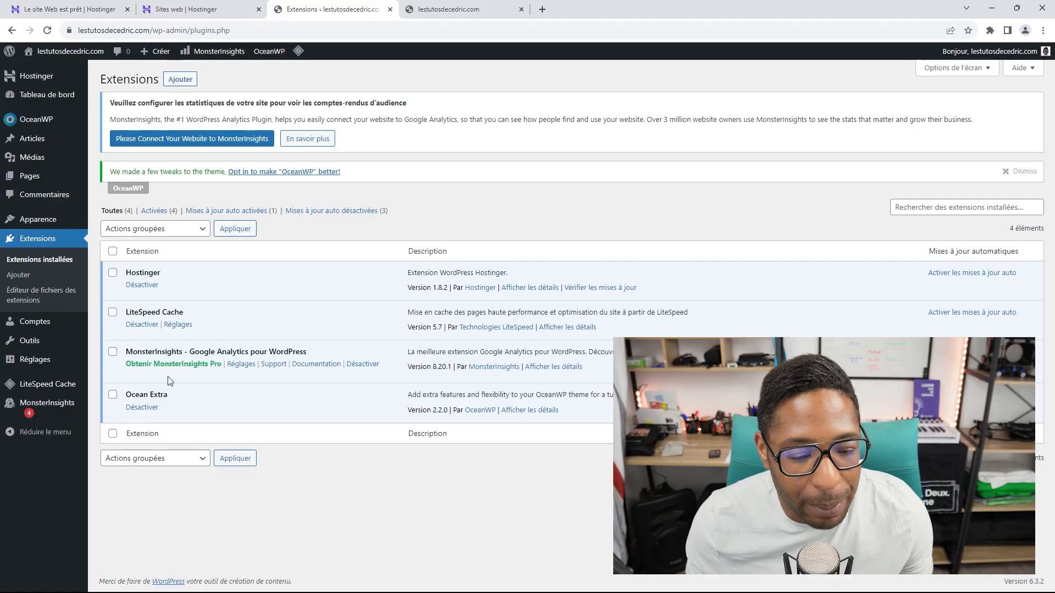
Step: Deactivate the Hostinger and MonsterInsights plugins
click(142, 285)
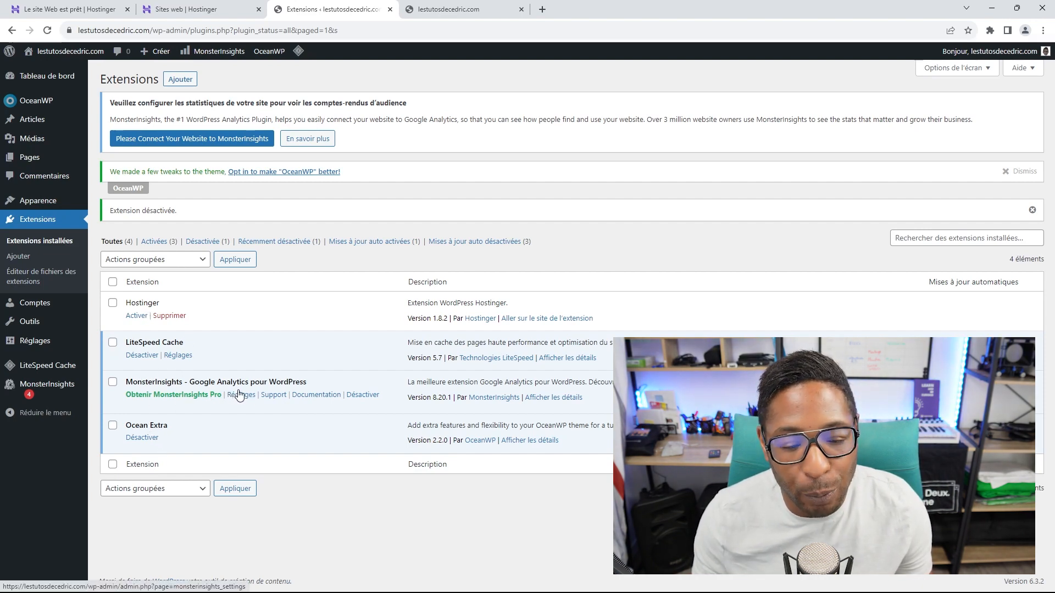
click(361, 396)
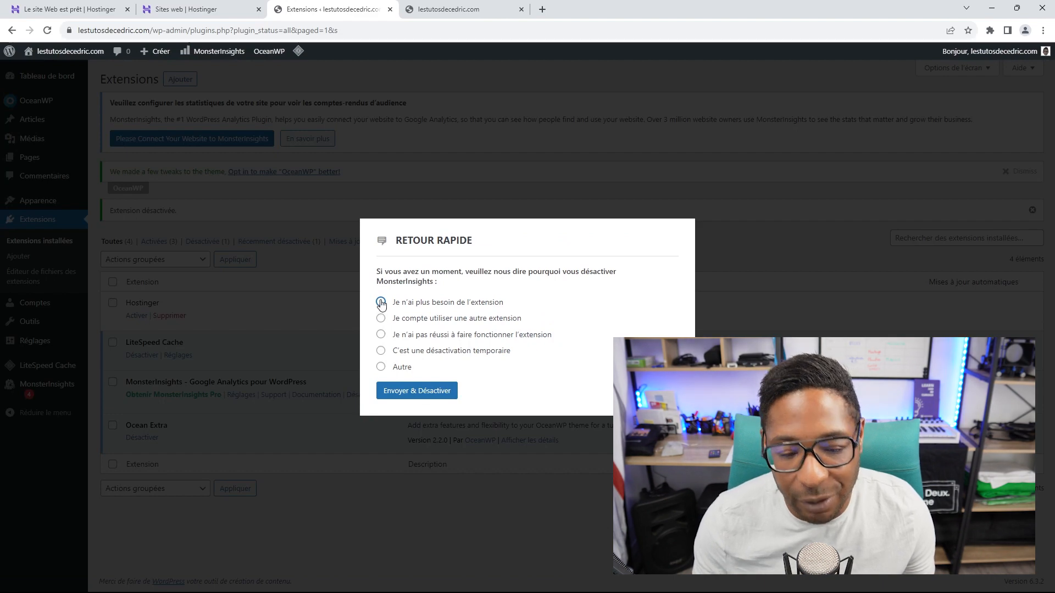
click(433, 391)
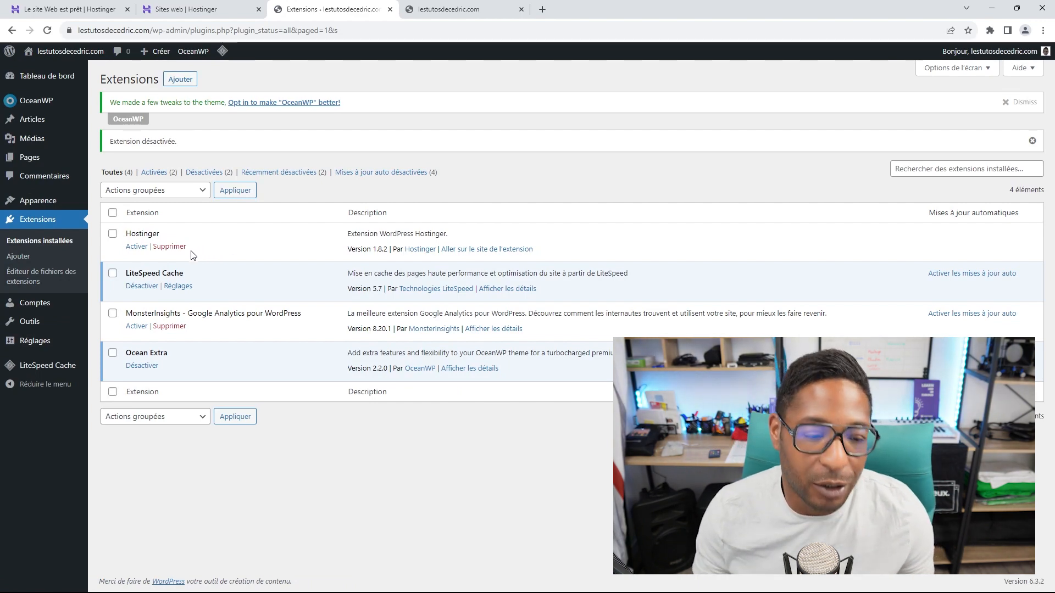
Step: Bulk-delete Hostinger and MonsterInsights using the Supprimer action and confirm
click(112, 233)
click(113, 313)
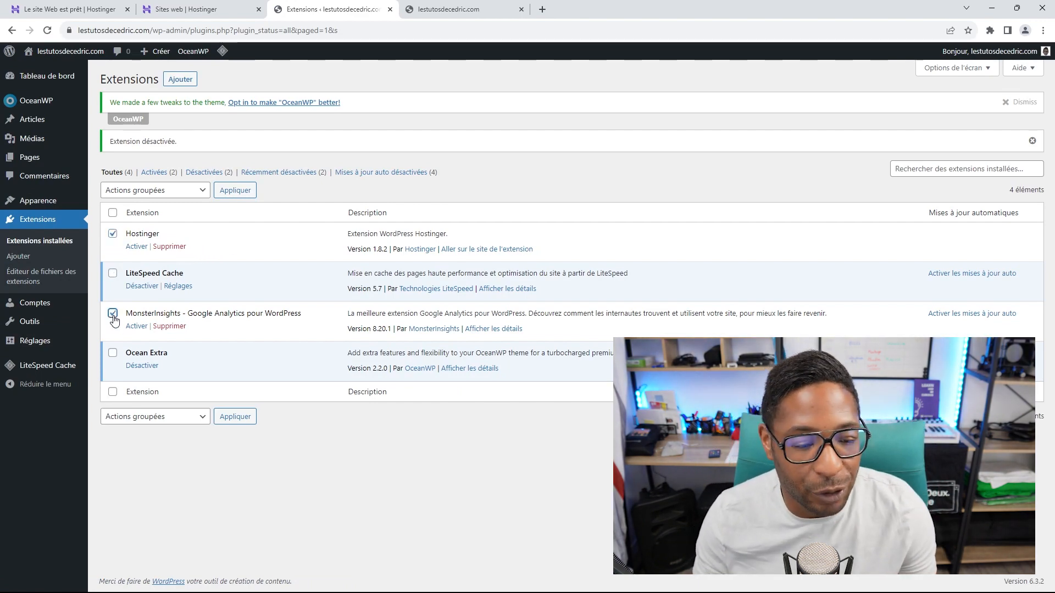
click(203, 191)
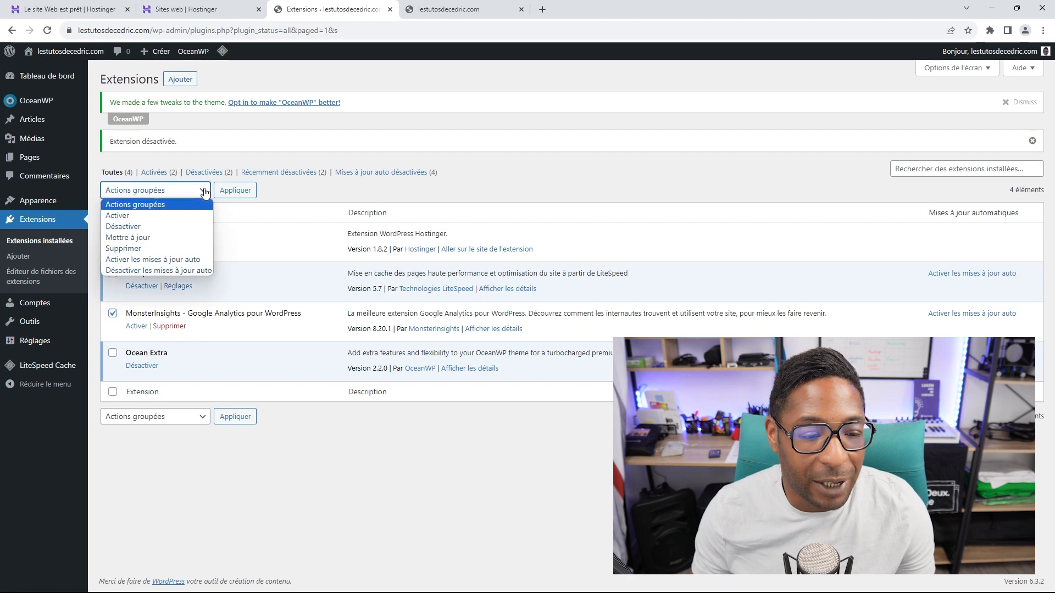
click(140, 248)
click(234, 191)
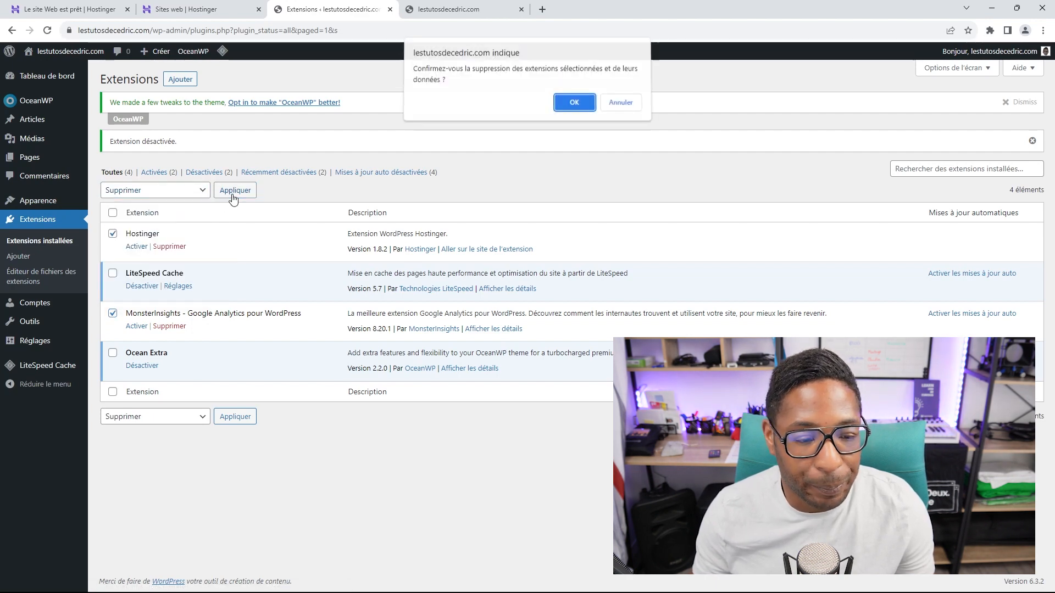
click(572, 109)
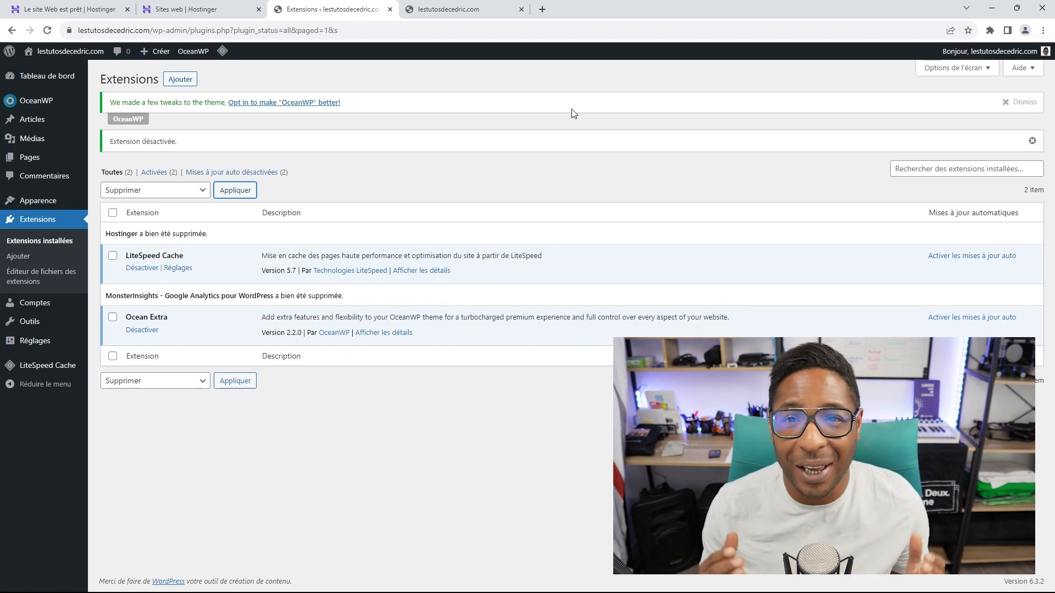
Step: Dismiss the dashboard's welcome panel and OceanWP tweaks notice, then return to the front-page tab
click(51, 80)
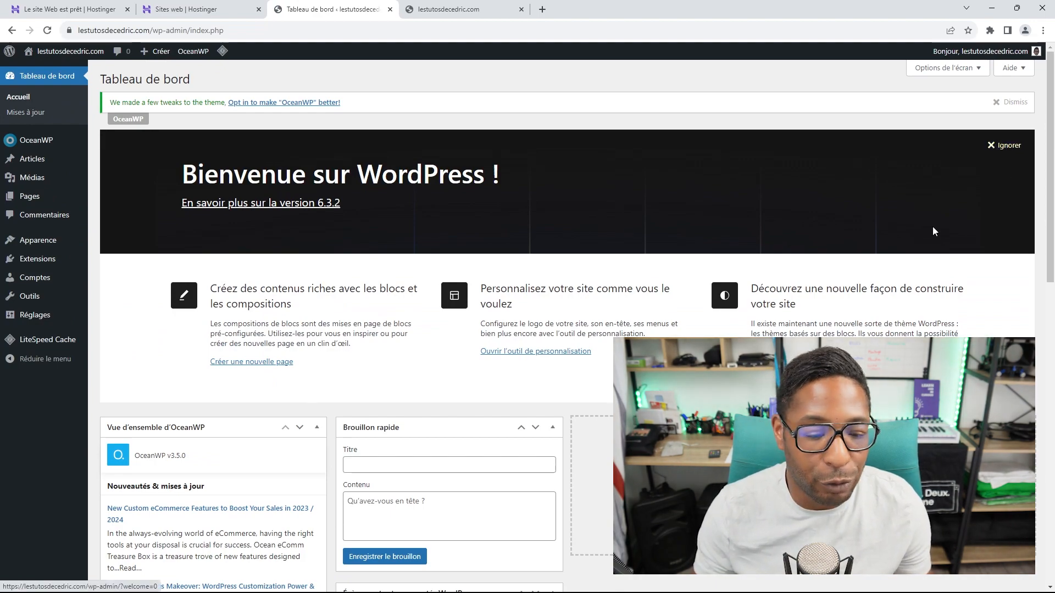
scroll(932, 227, down, 6)
scroll(922, 248, up, 6)
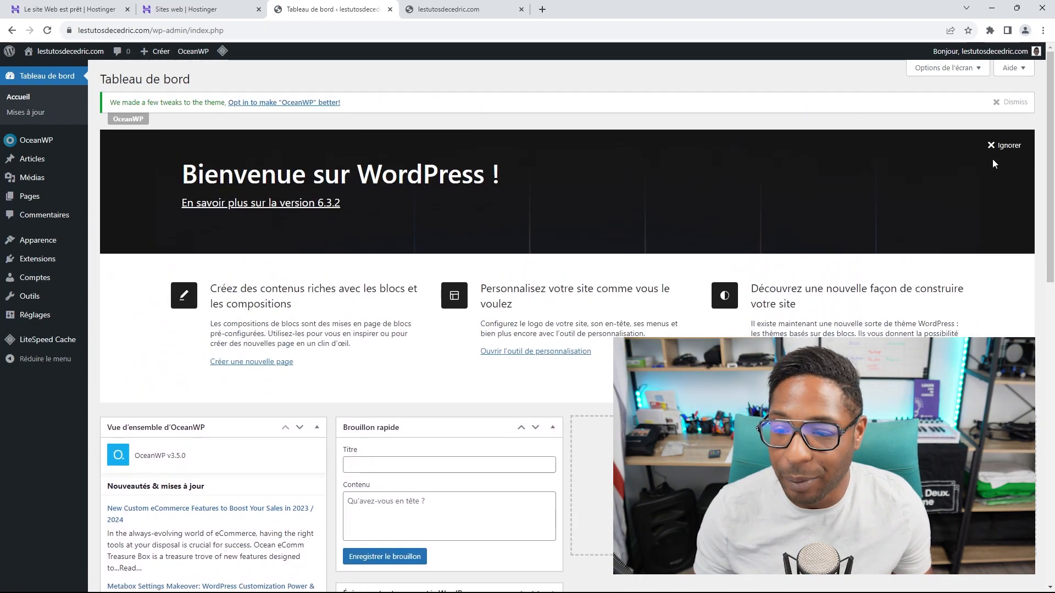
click(1004, 146)
click(1010, 102)
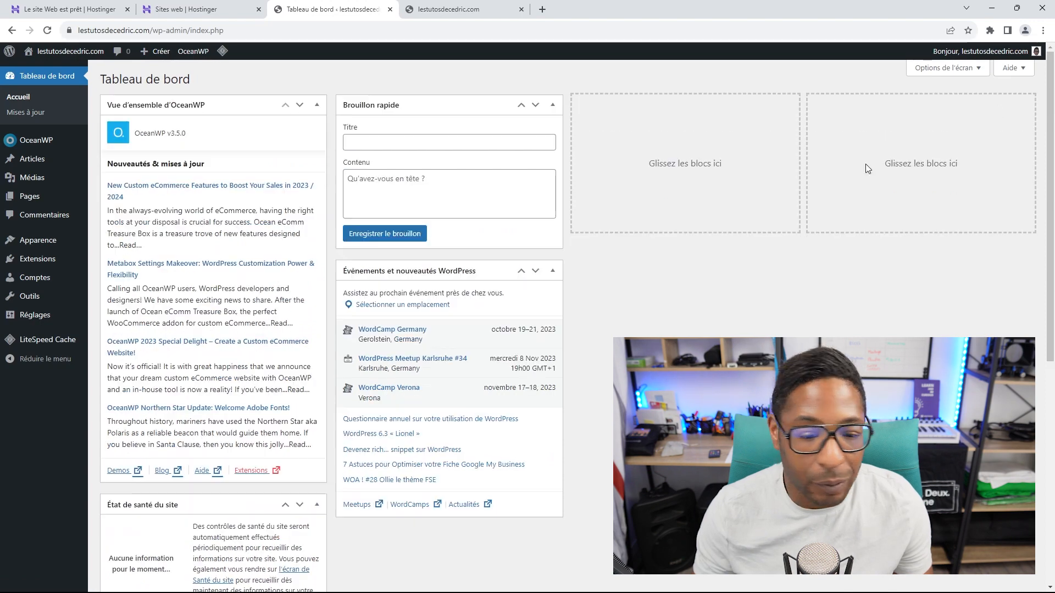
scroll(578, 330, down, 4)
scroll(588, 326, up, 4)
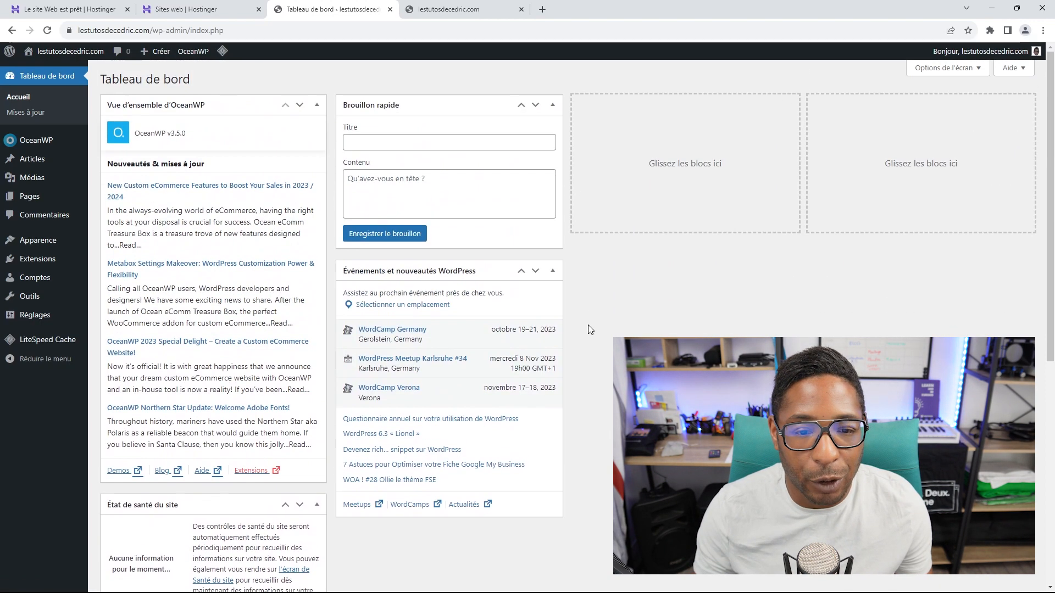
click(448, 10)
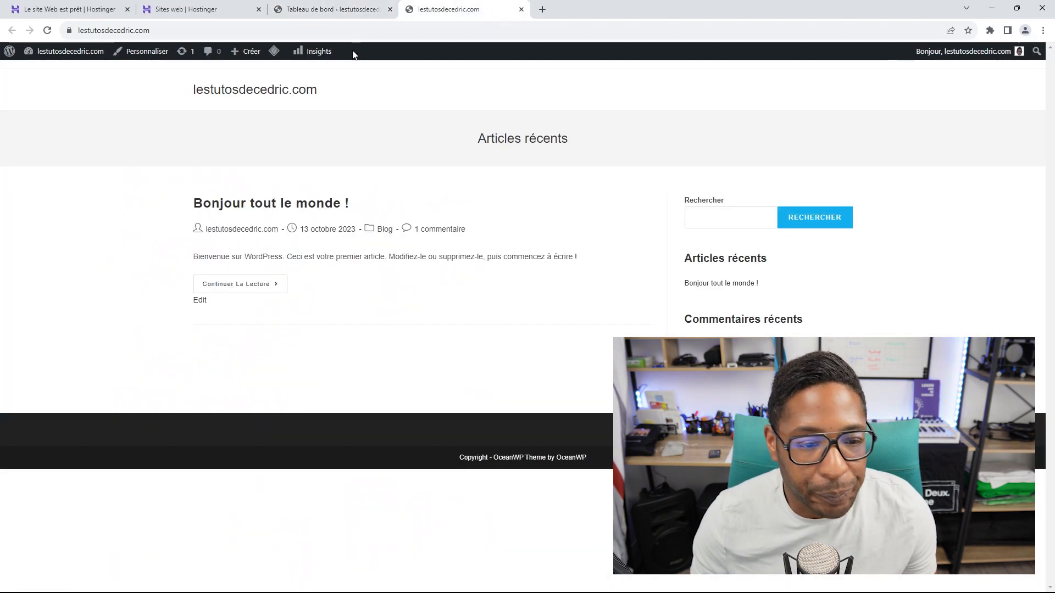
Step: Reload the front page to confirm Insights is gone, then open Modifier le profil from the admin bar
click(47, 31)
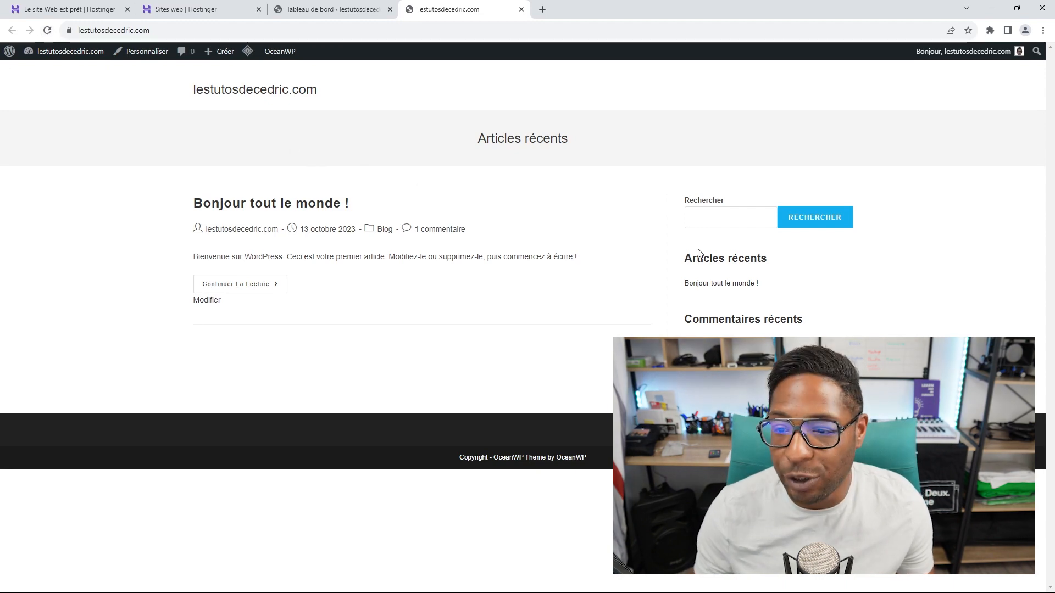
click(330, 9)
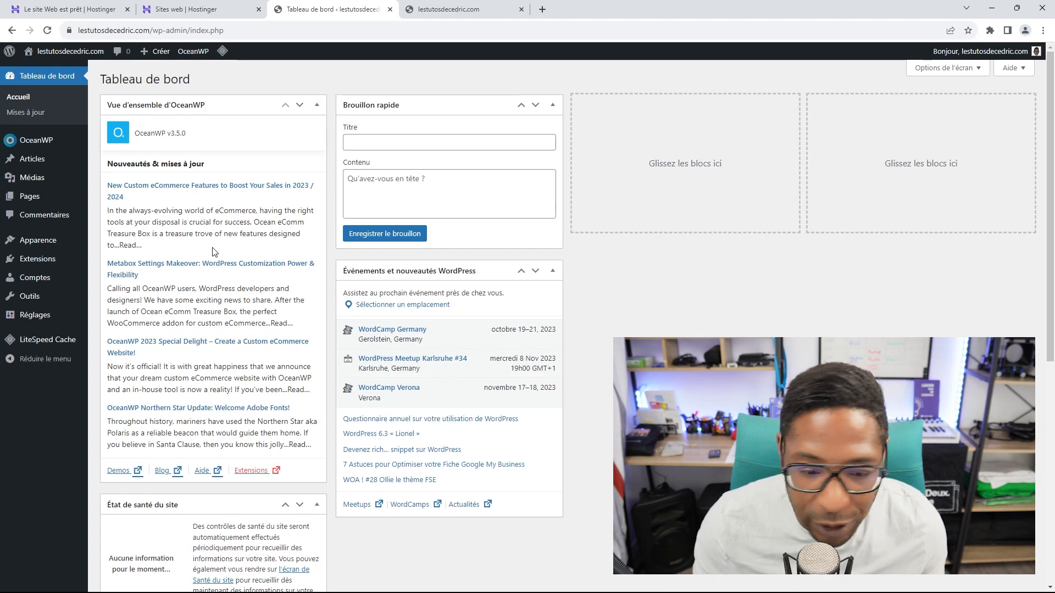
click(465, 11)
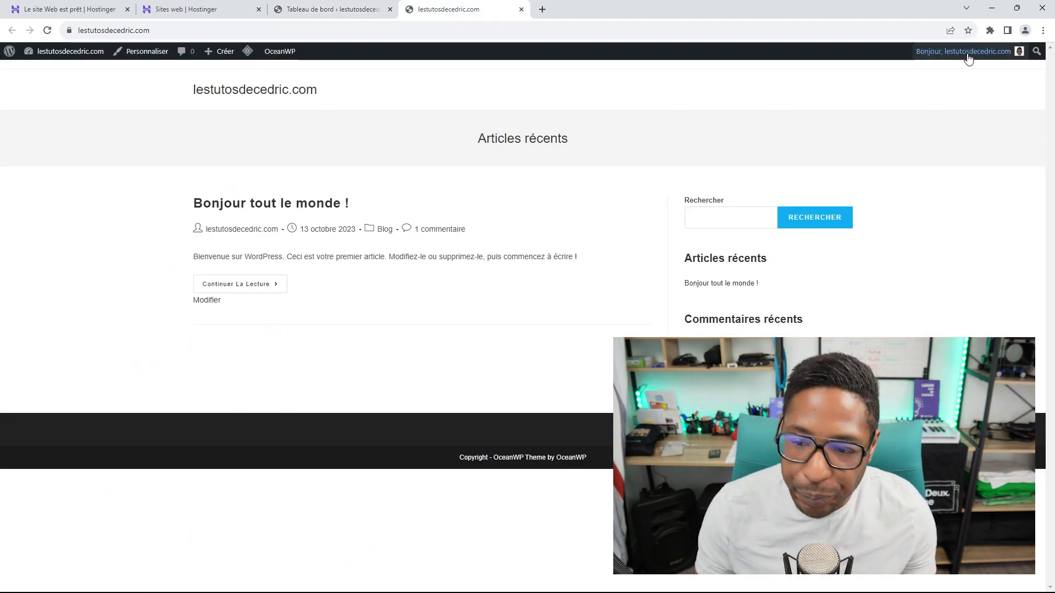
mouse_move(968, 58)
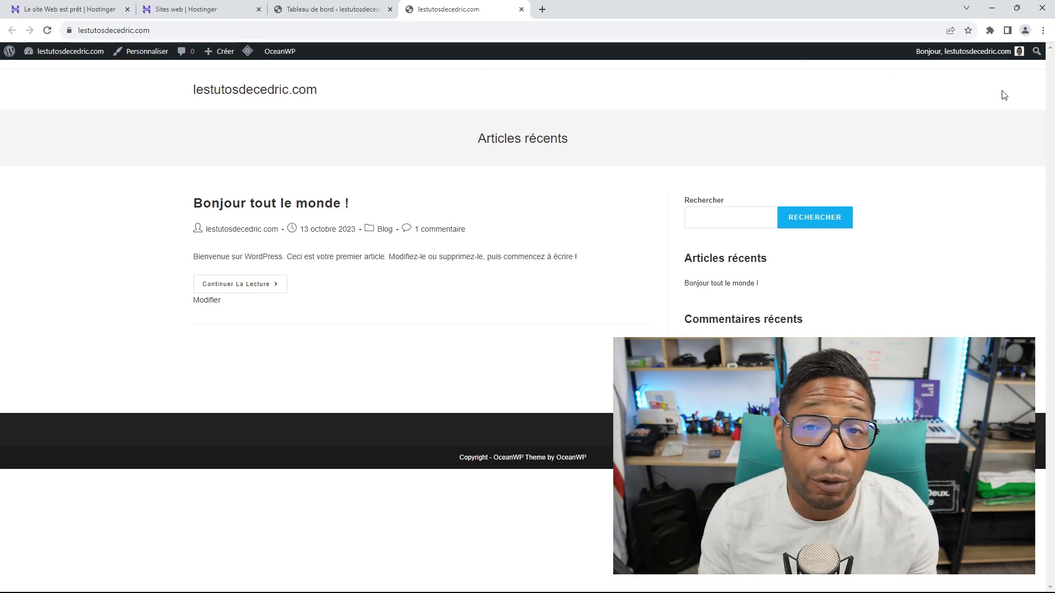
mouse_move(1000, 54)
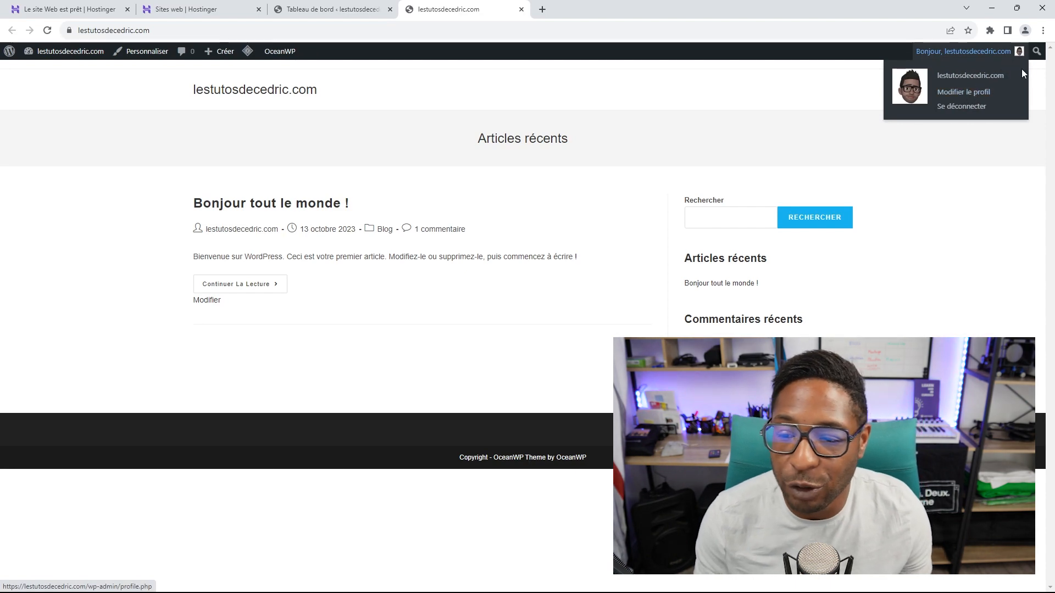
click(971, 93)
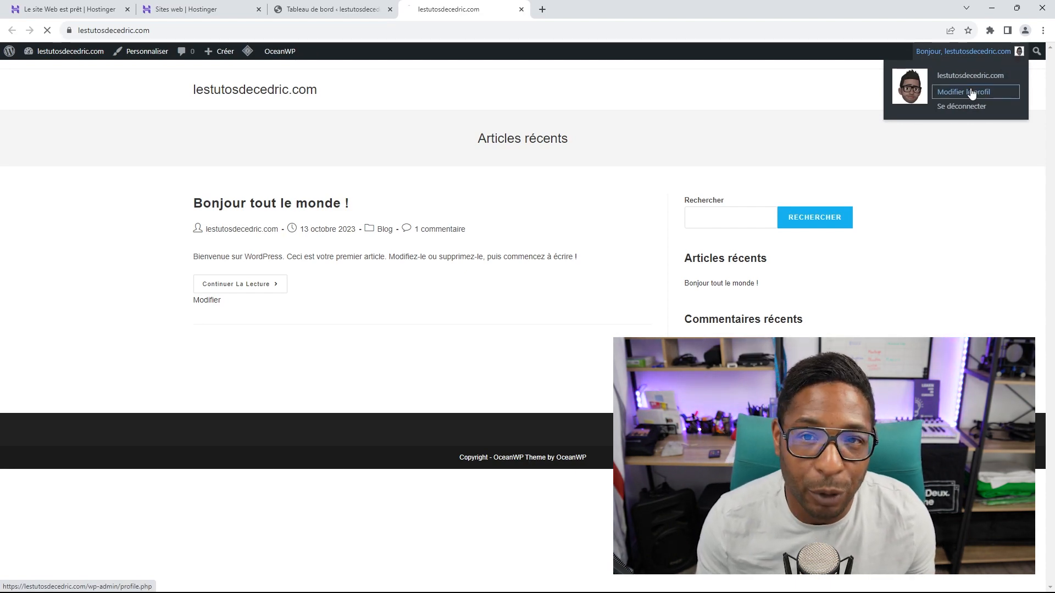
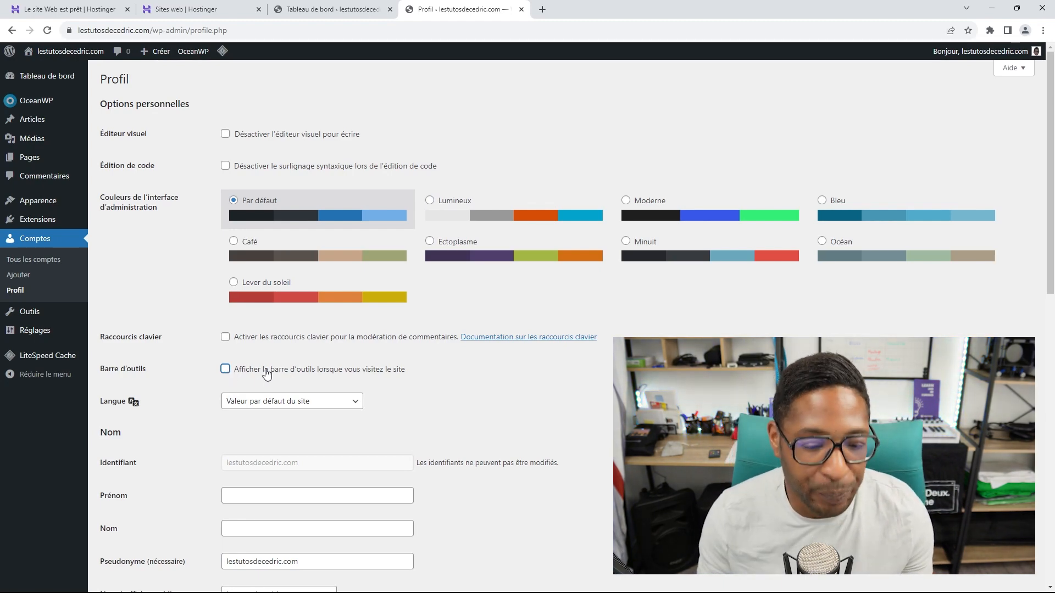
Step: Set the profile language to Français, fill in the first name in Prénom, and save the profile
scroll(364, 330, down, 2)
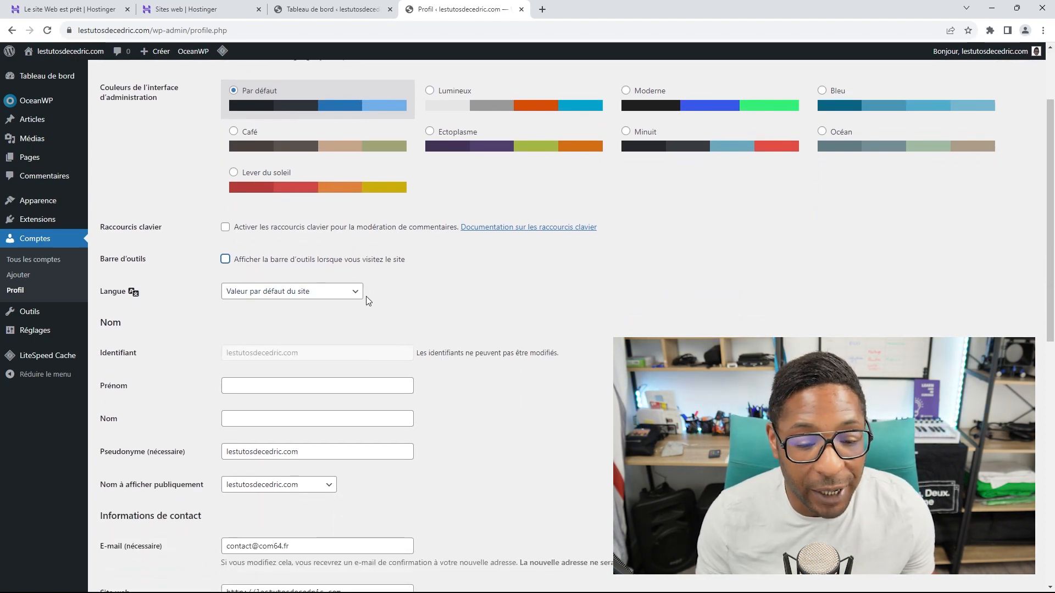
click(358, 297)
click(272, 335)
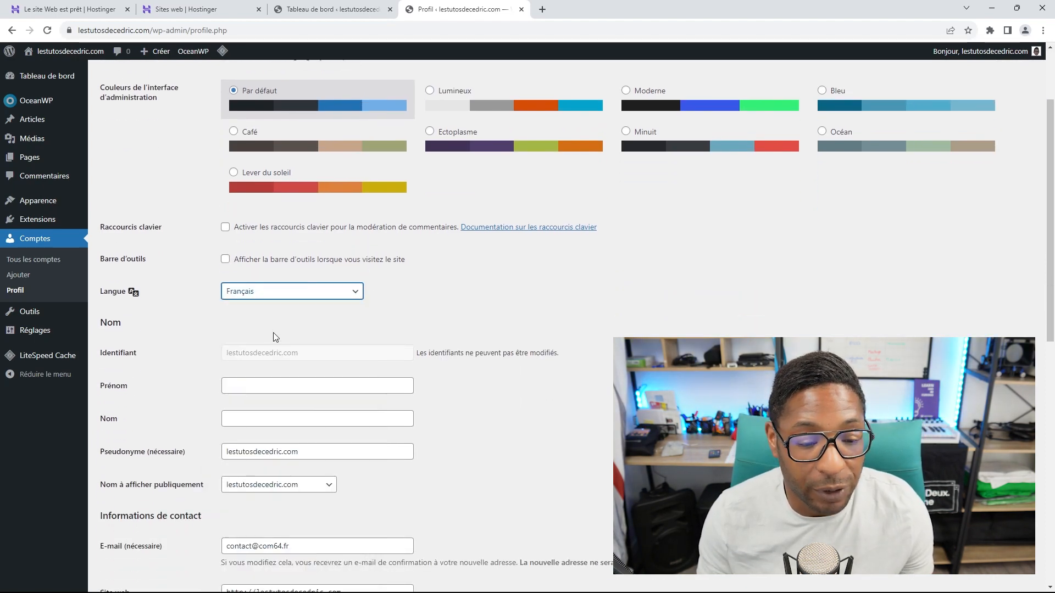
scroll(354, 296, down, 1)
scroll(318, 242, down, 2)
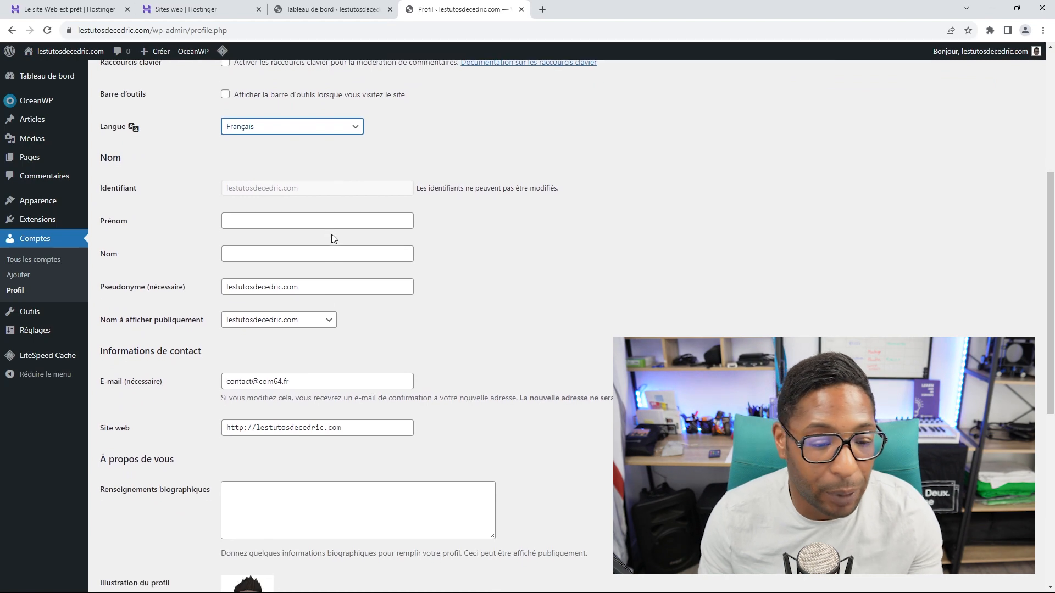
click(329, 223)
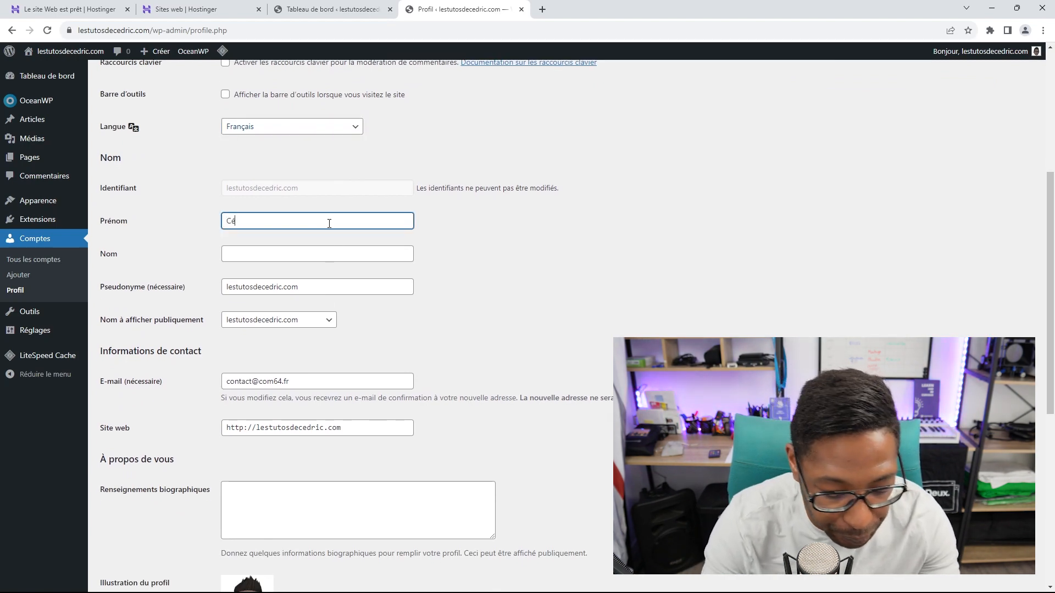
text(Cédric)
scroll(362, 269, down, 7)
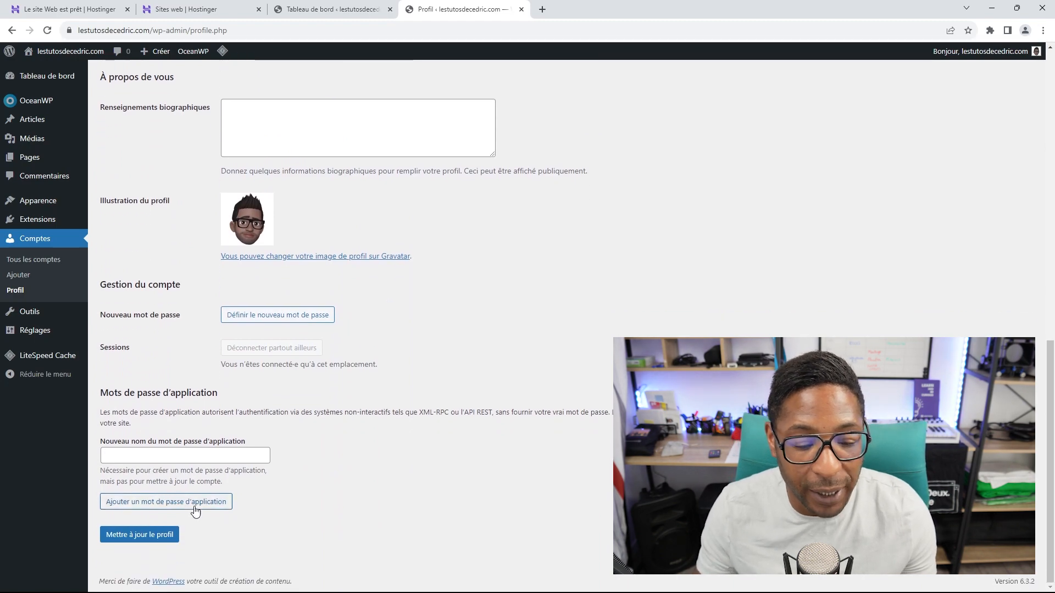
click(142, 536)
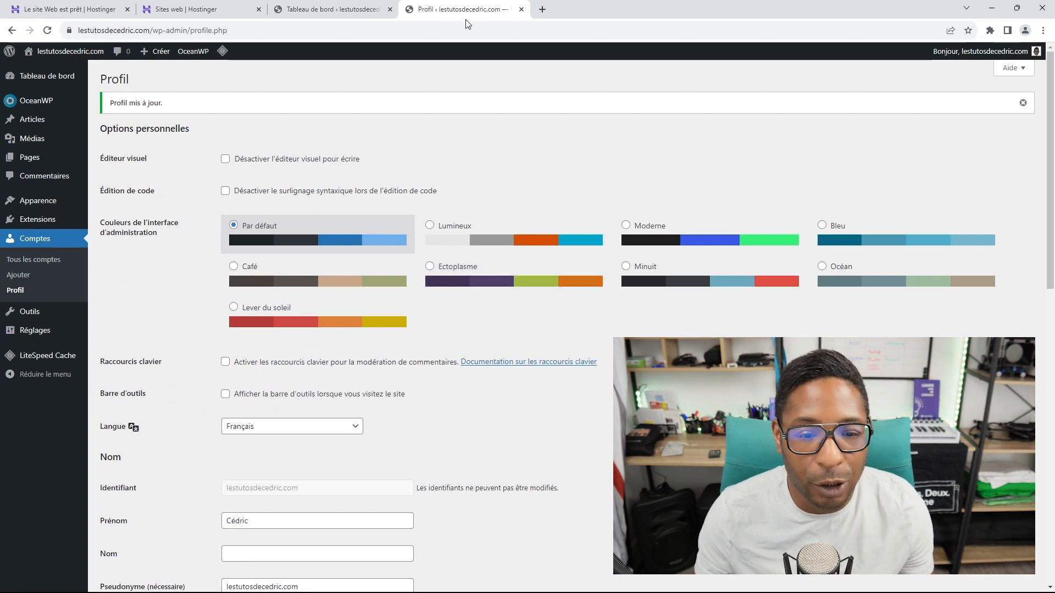
Step: View the site's front end, then open the OceanWP Customizer via Apparence > Personnaliser
click(69, 52)
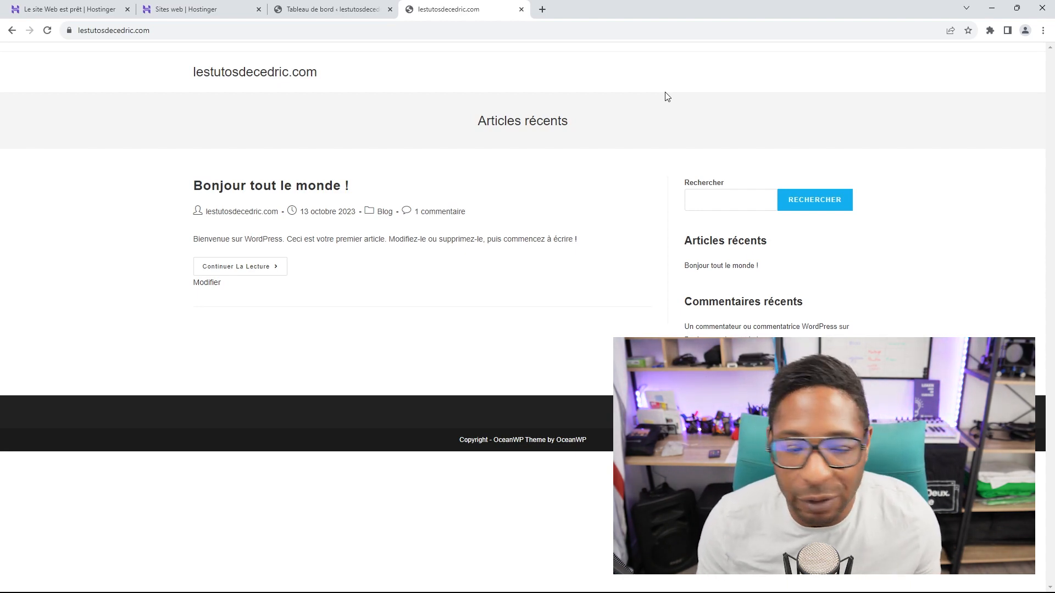
click(367, 9)
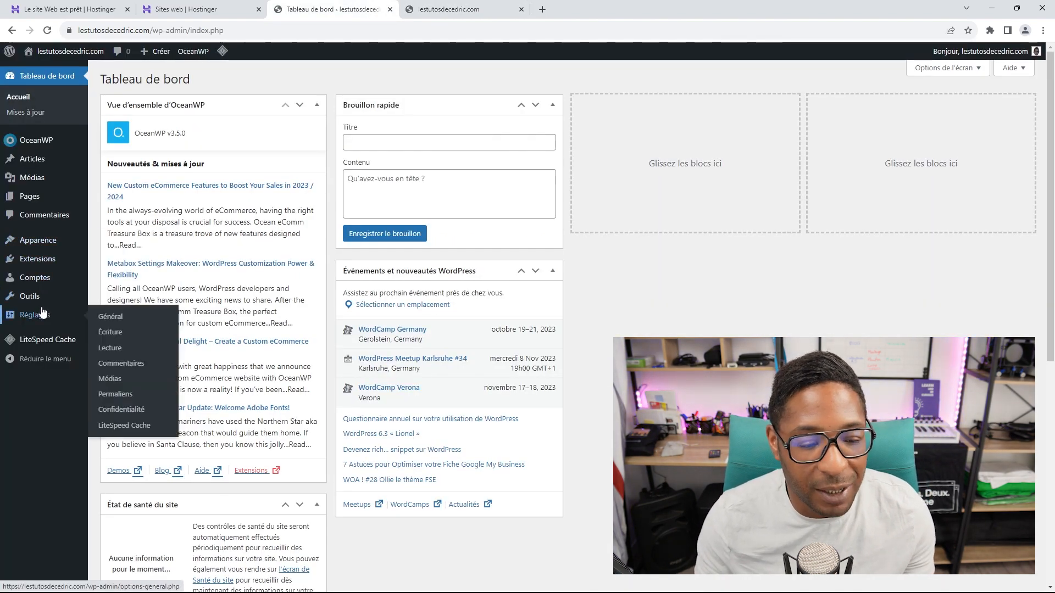
mouse_move(48, 243)
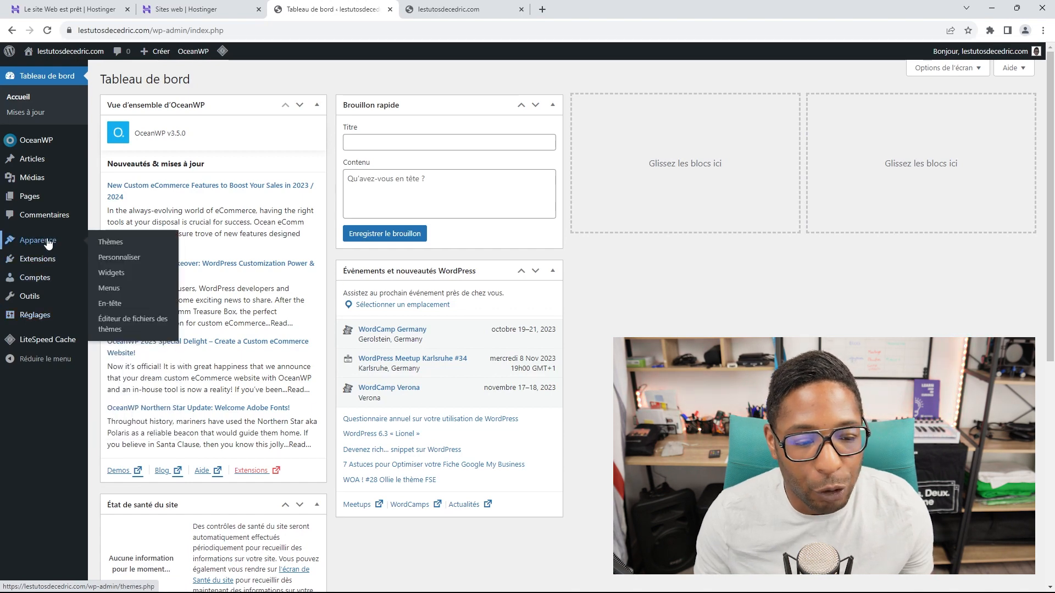
click(129, 257)
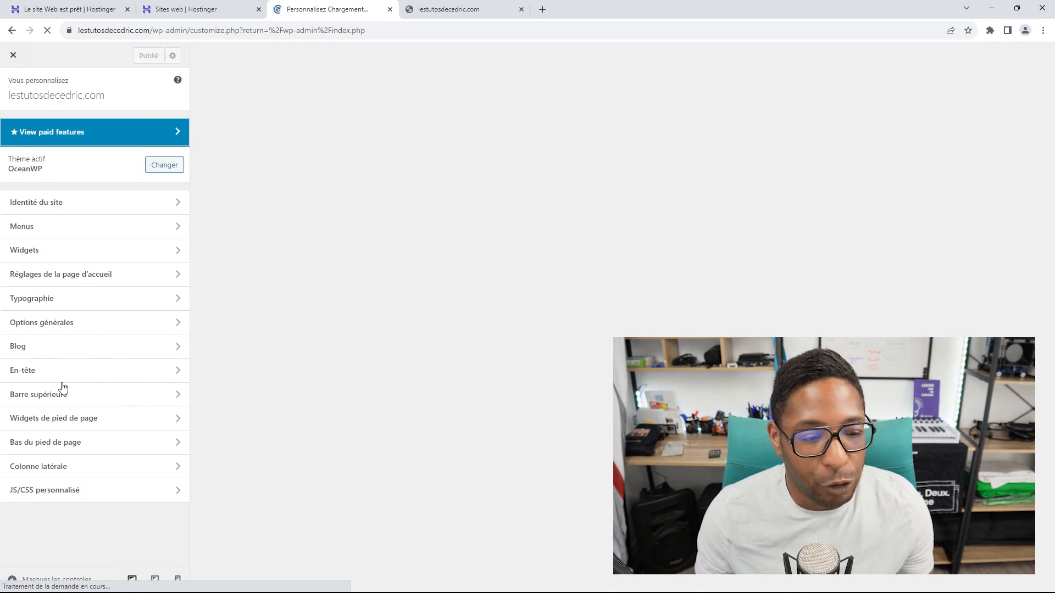
Step: Uncheck Activer la barre supérieure under Barre supérieure > Général and publish the change
click(485, 11)
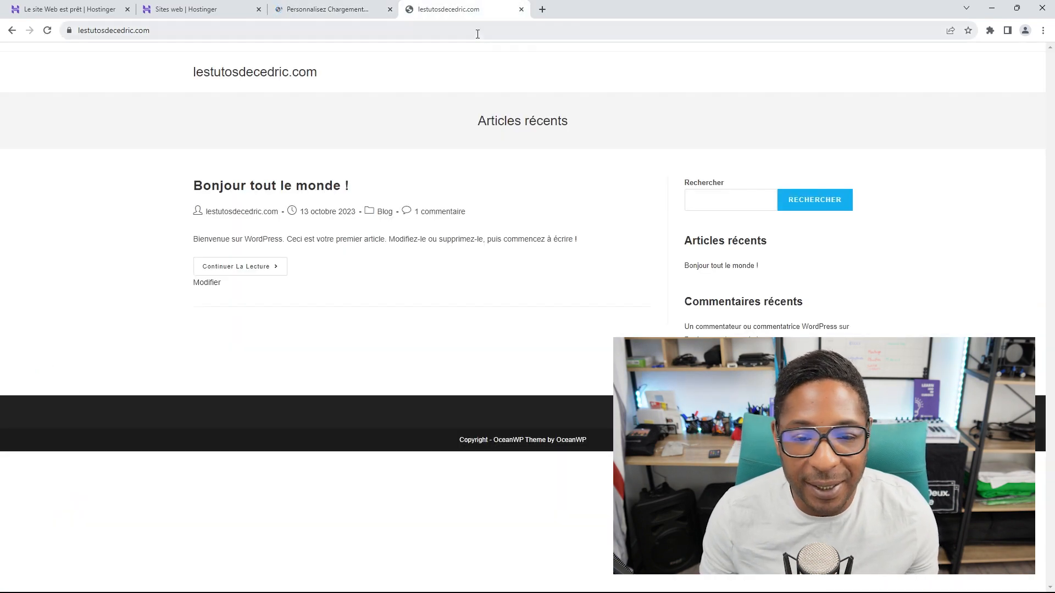
click(361, 11)
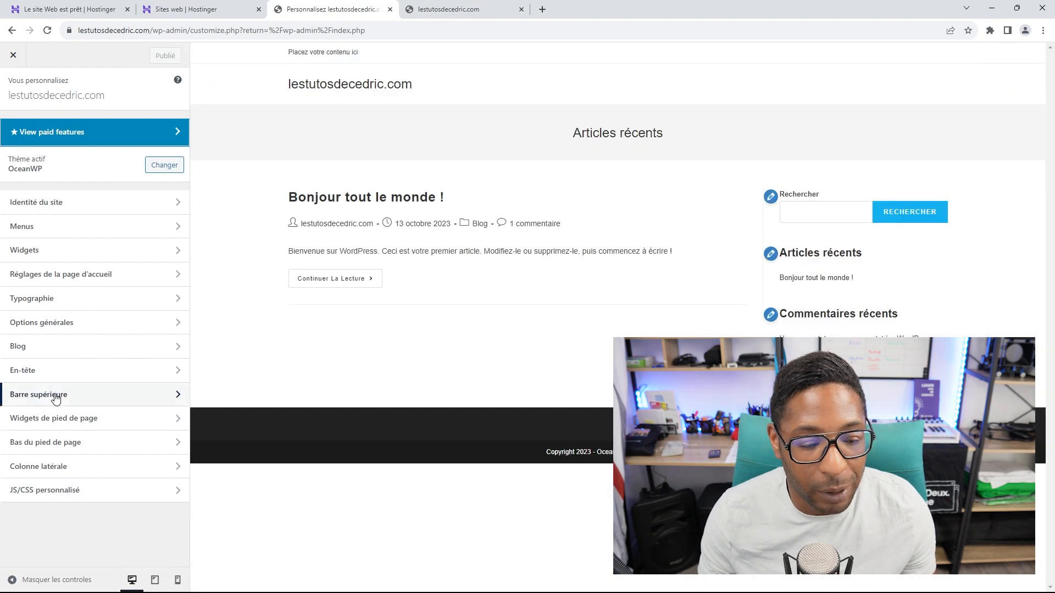
click(56, 396)
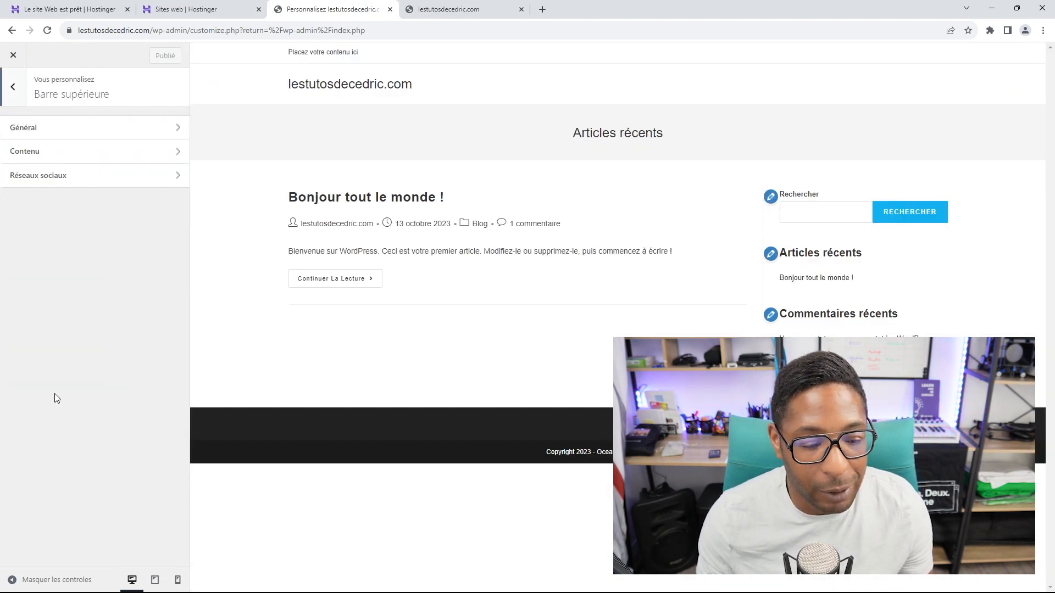
click(118, 129)
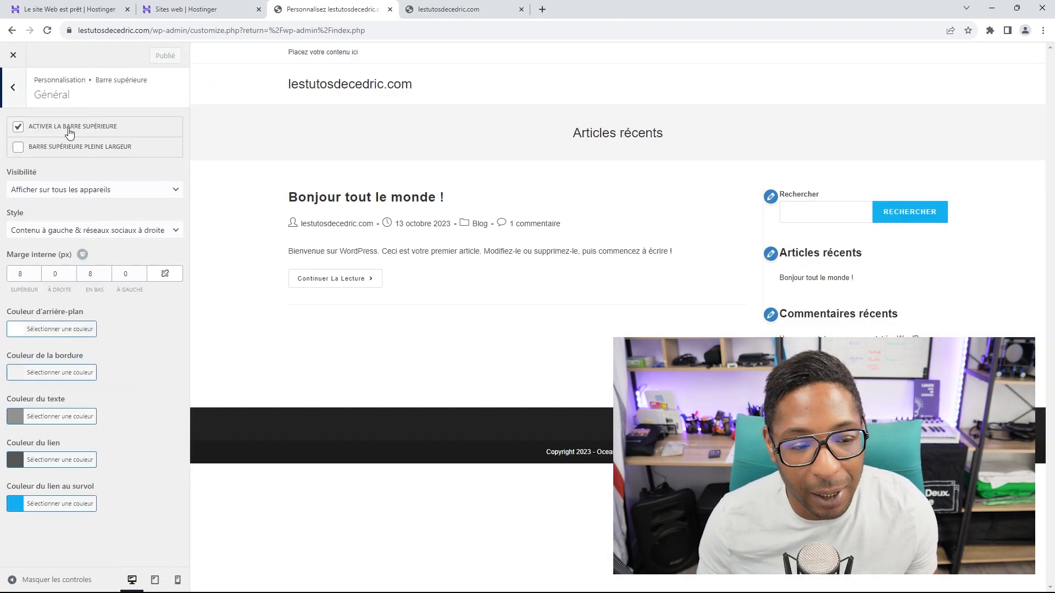
click(18, 128)
click(154, 56)
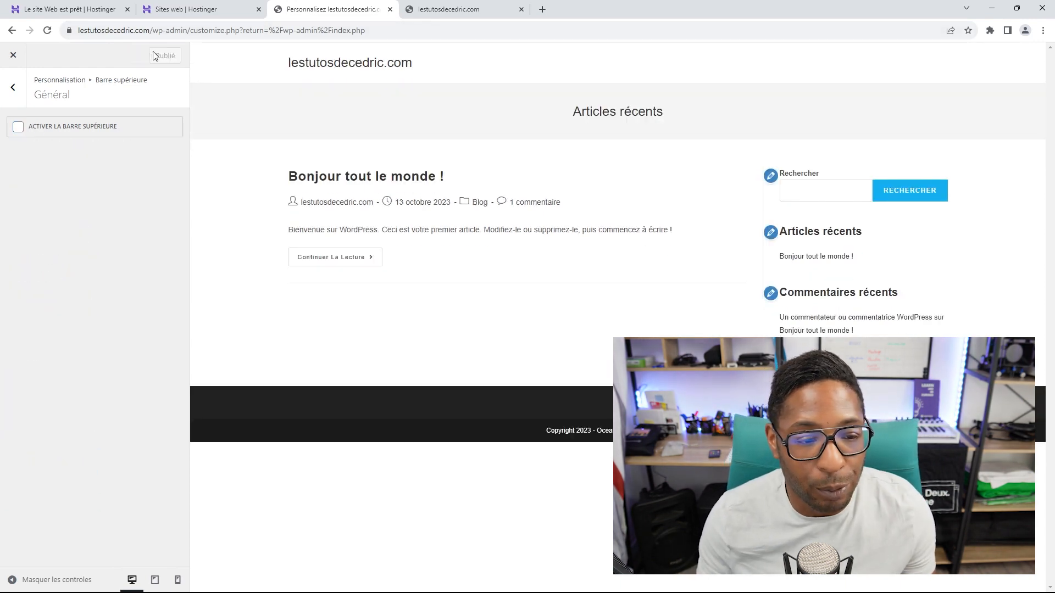
Step: Reload the live site to confirm the top bar is gone, then close the Customizer
click(448, 11)
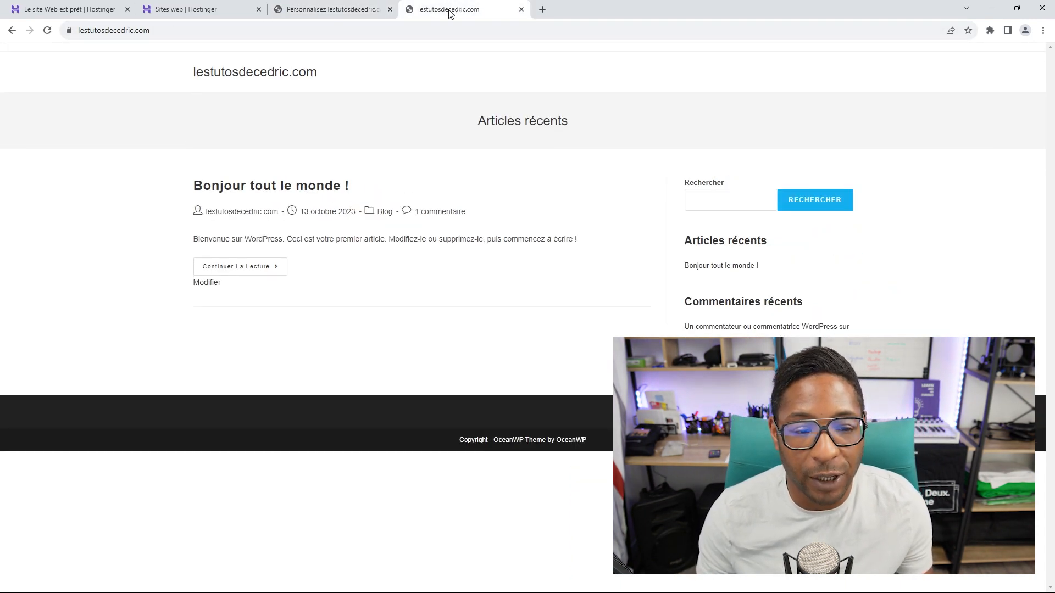
click(47, 30)
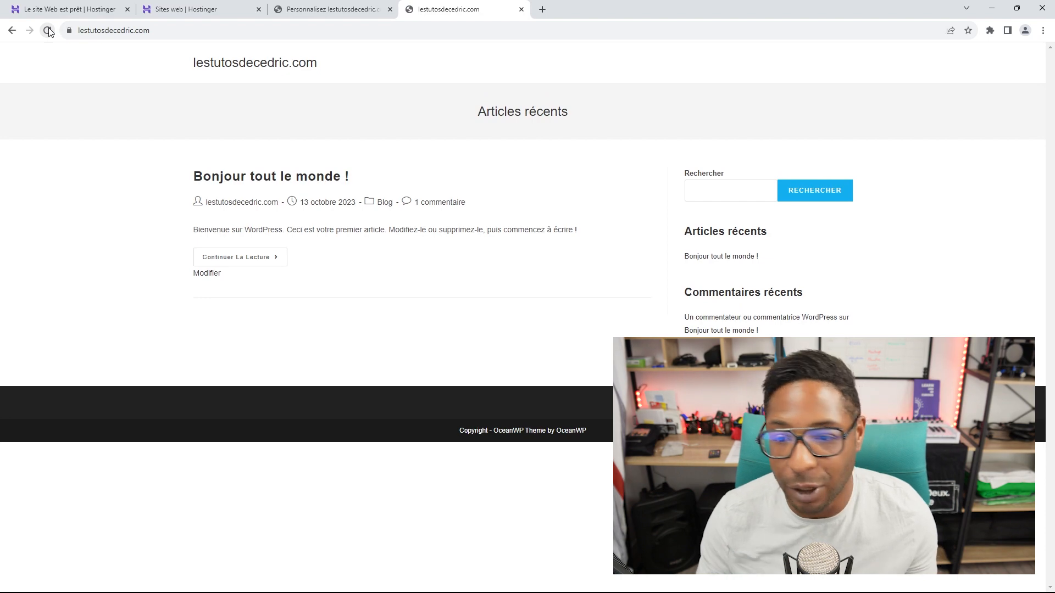
click(335, 5)
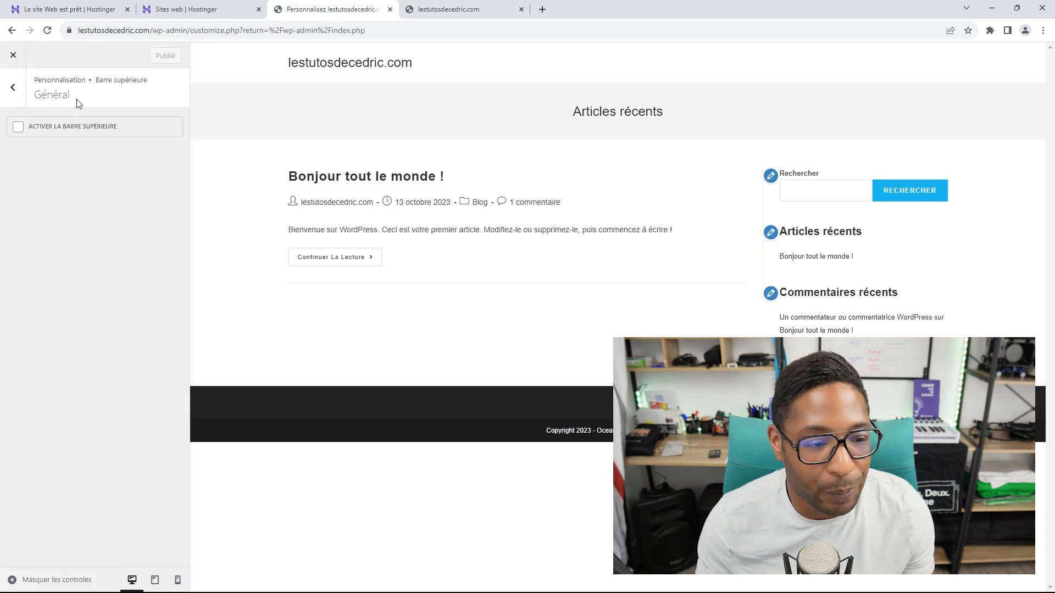
click(13, 55)
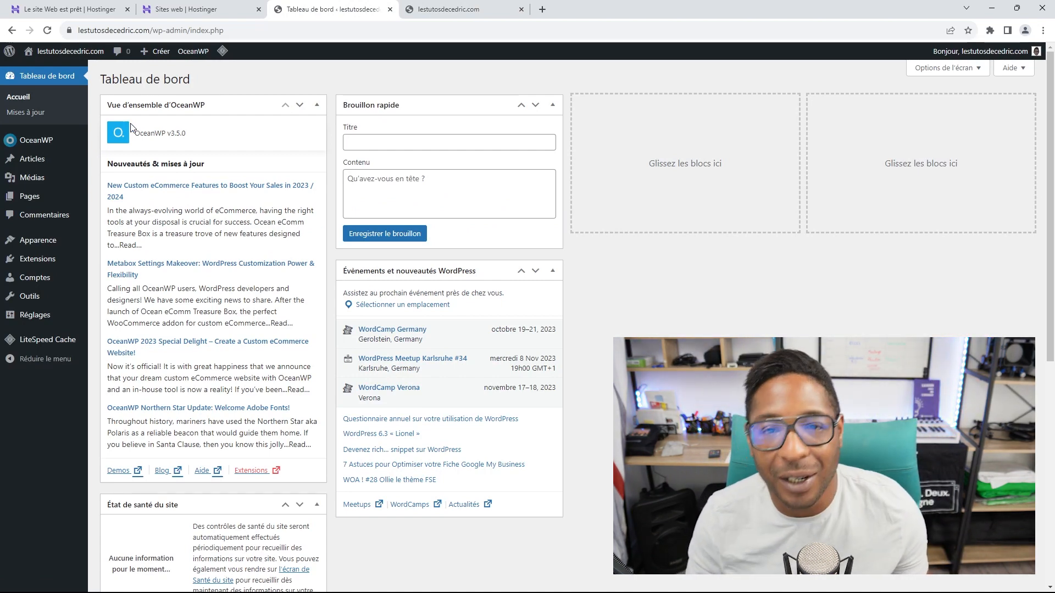
Step: In Réglages > Général, replace the domain in Titre du site with the new site name
mouse_move(47, 317)
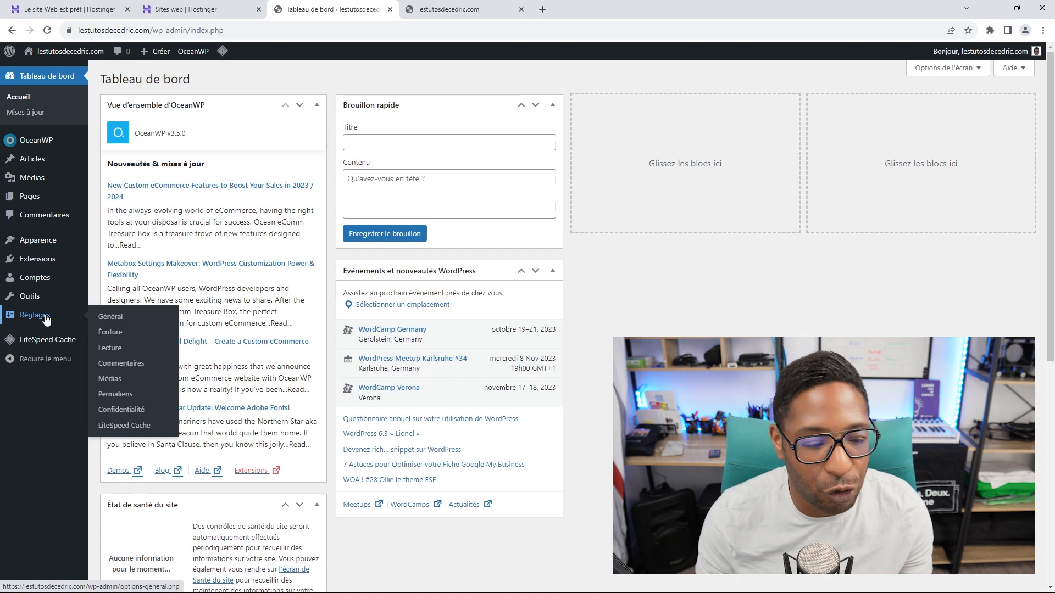
click(111, 320)
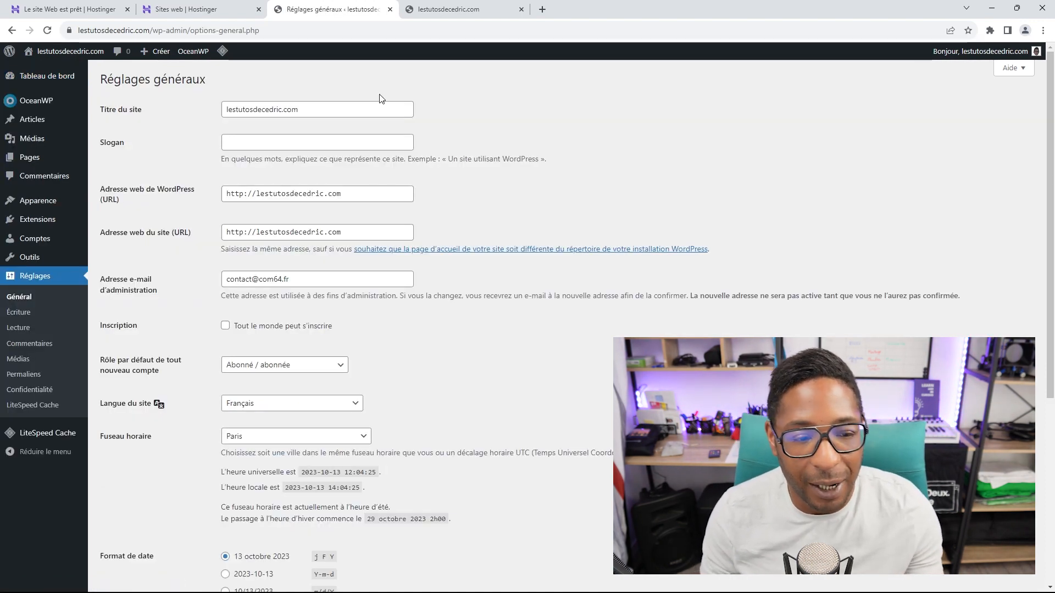
drag(360, 109, 212, 116)
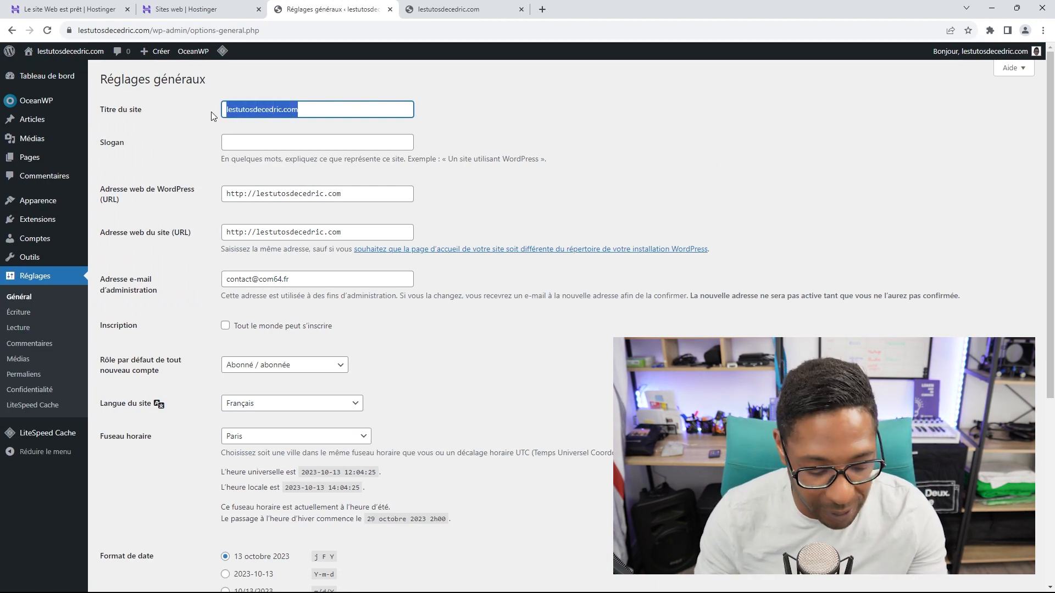
text(Les T)
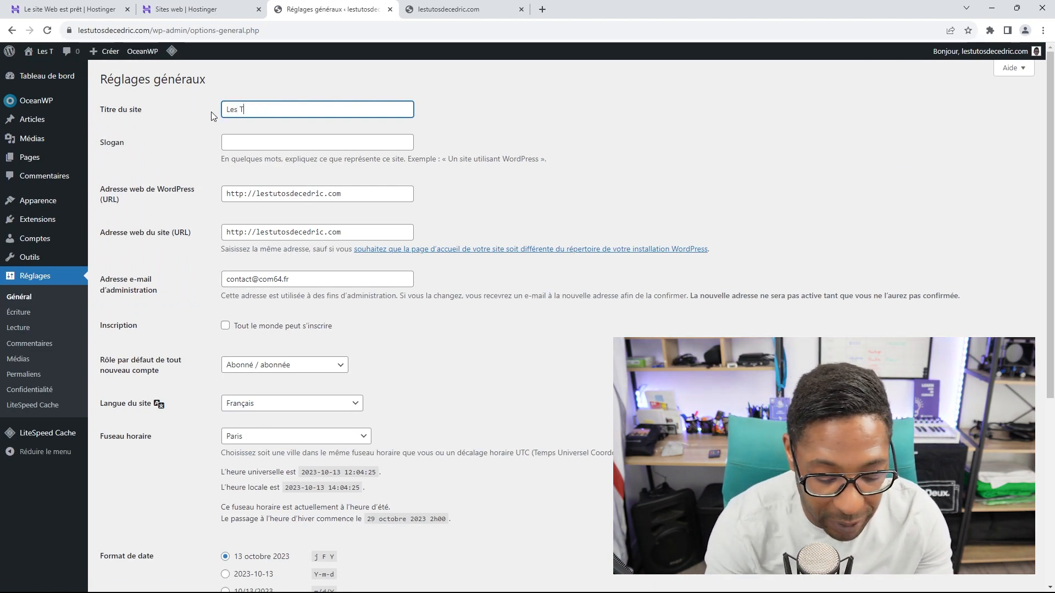
text(ut)
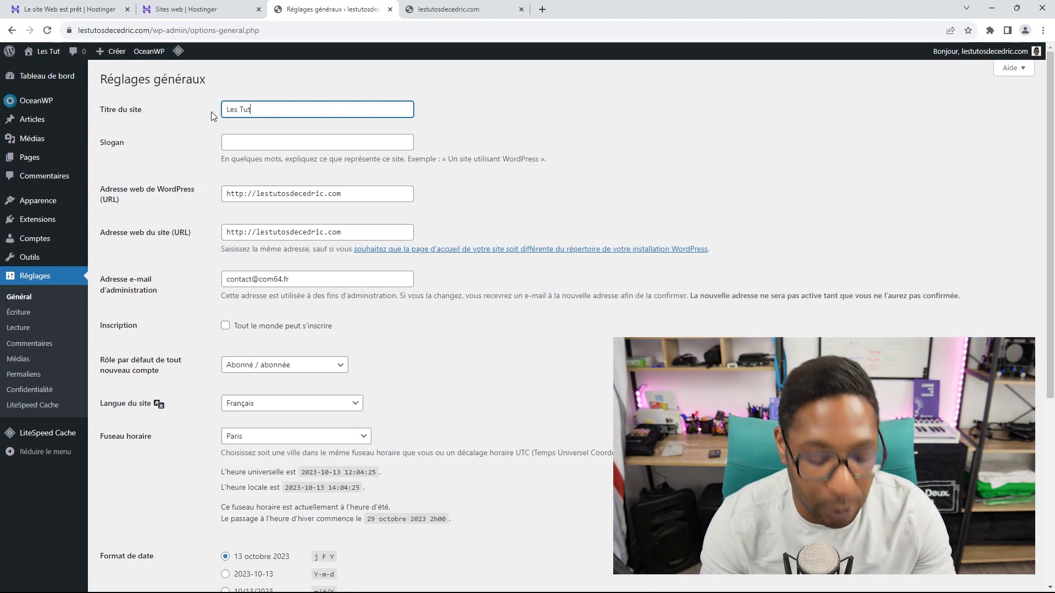
text(os de Cé)
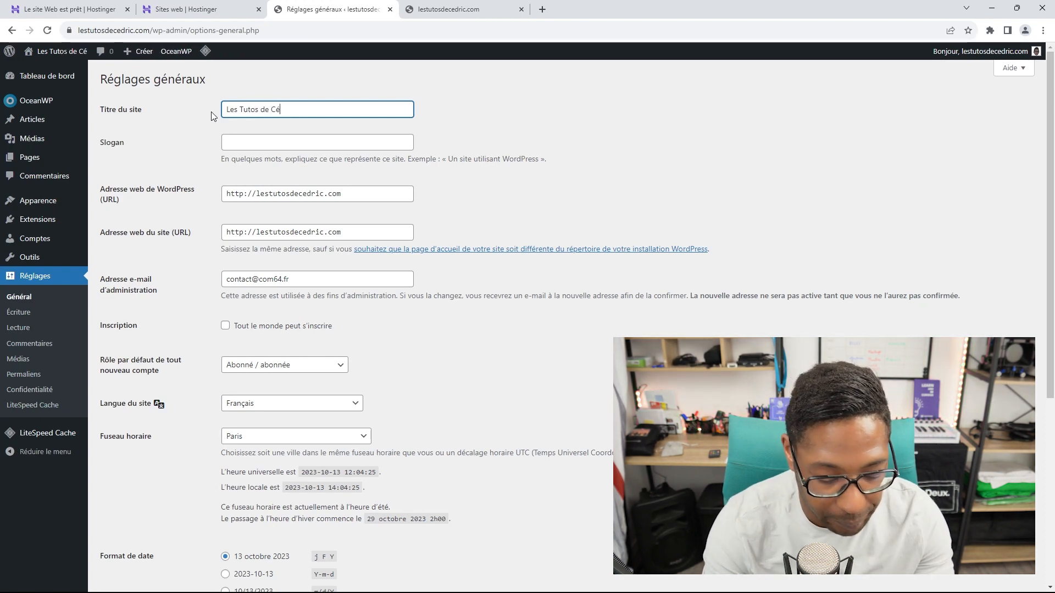
text(dric)
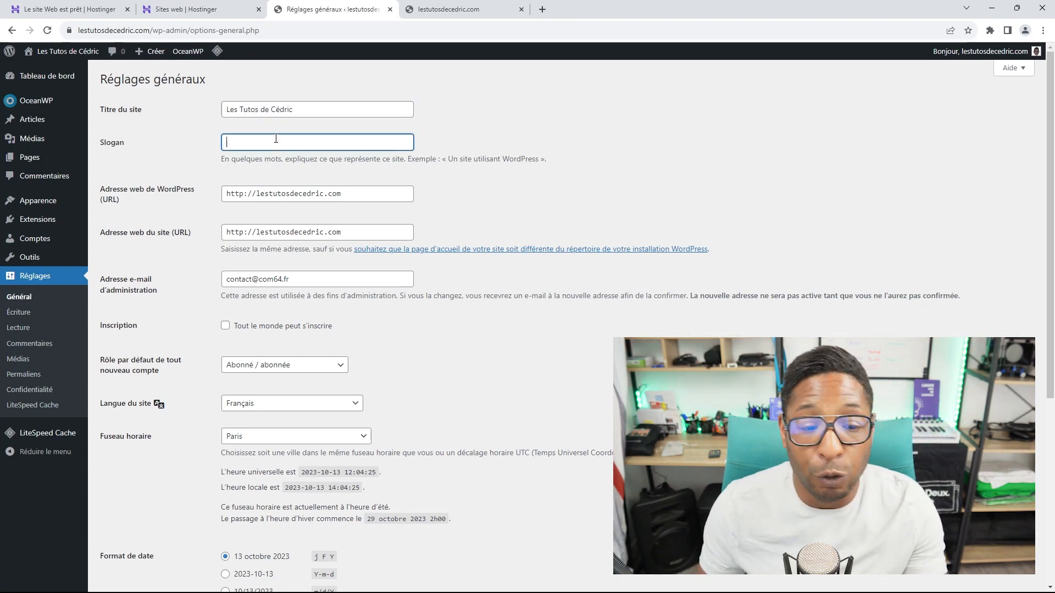
Step: Begin typing 'Labaora' in the Slogan field, erasing and undoing stray edits
click(277, 140)
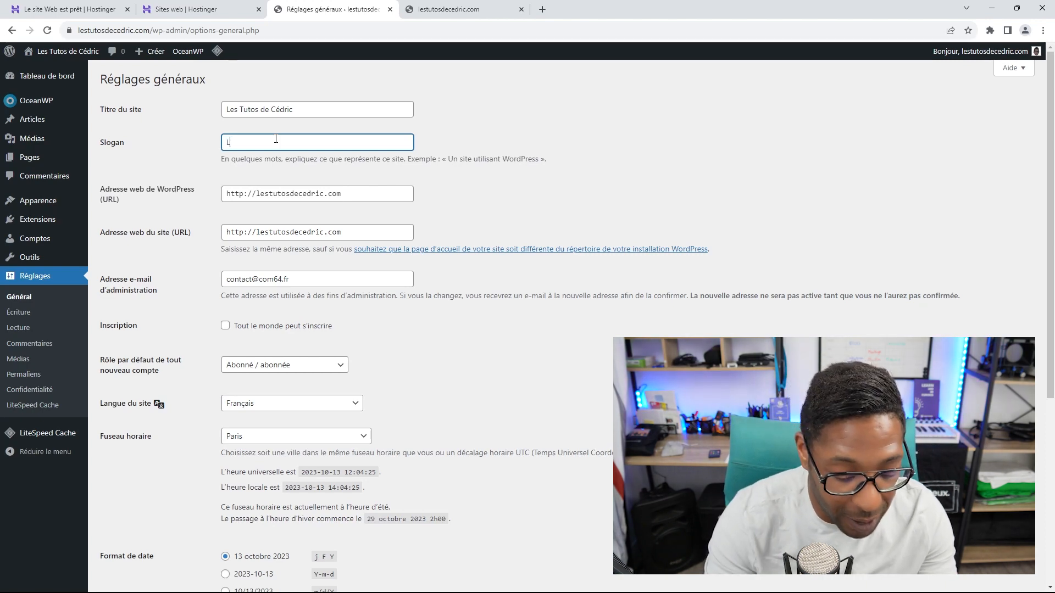
text(Labaora)
key(Tab)
text(to)
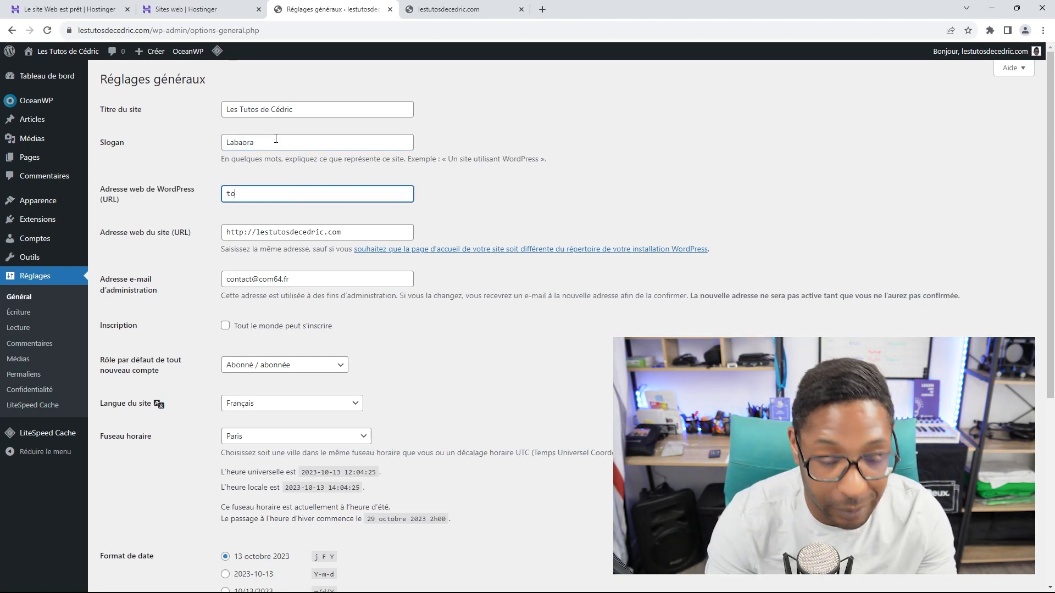
text(ire)
key(BackSpace)
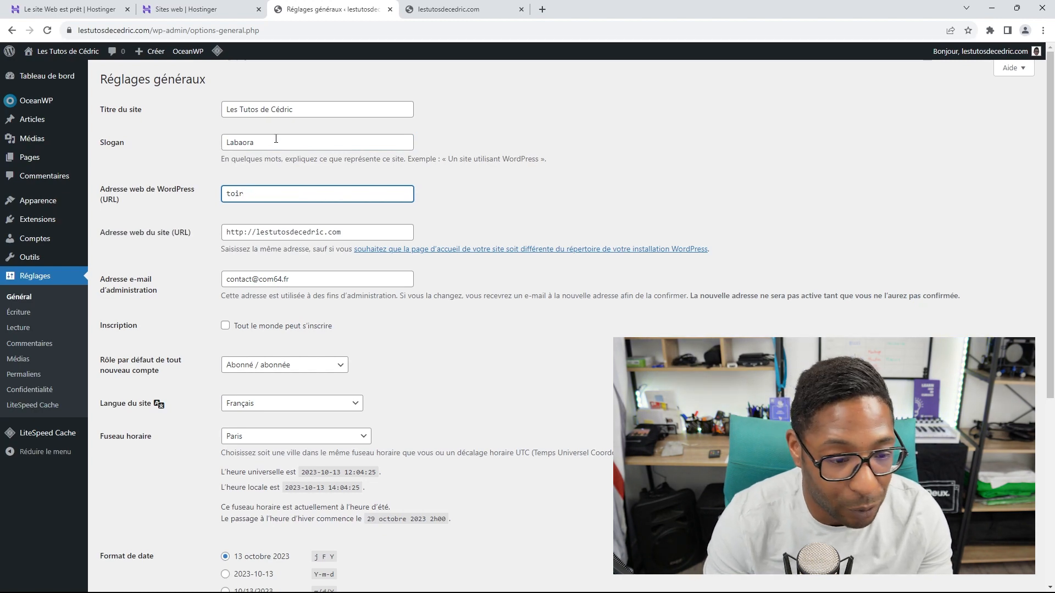
key(BackSpace)
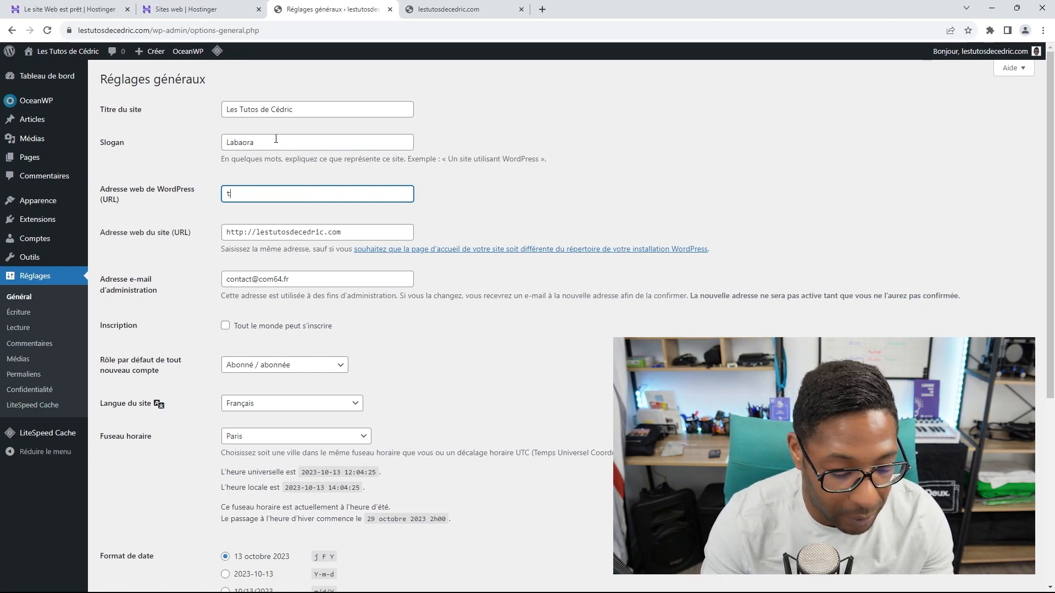
double_click(276, 139)
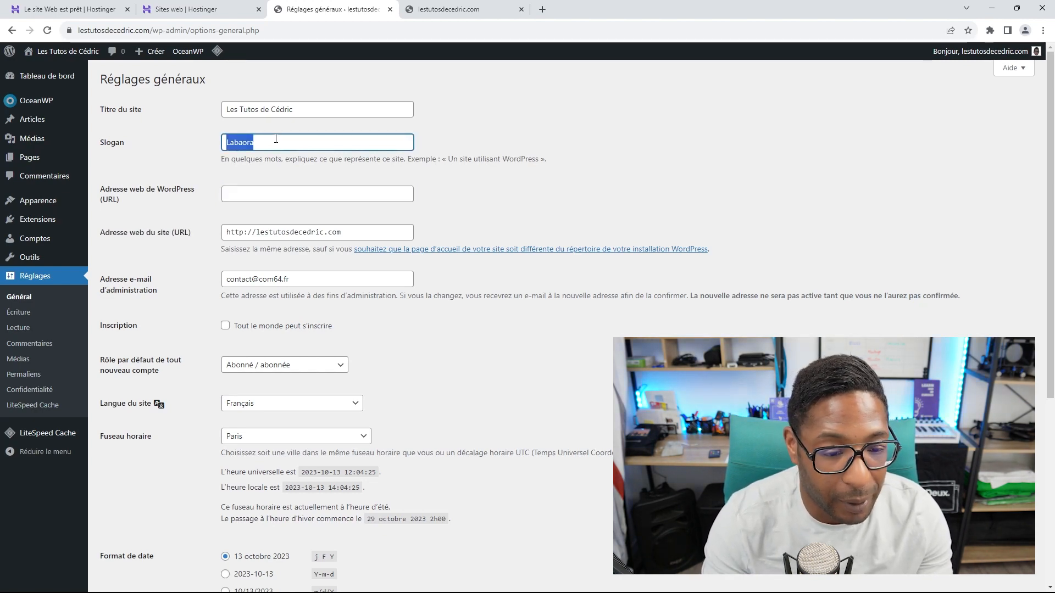
text(L)
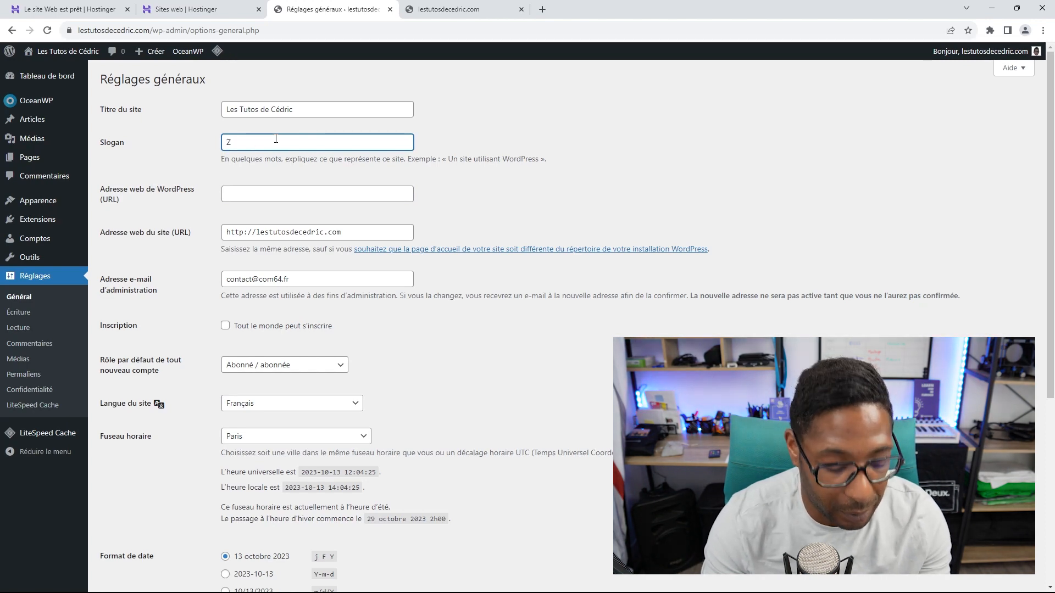
key(ctrl+z)
key(ctrl+z)
key(ctrl+z)
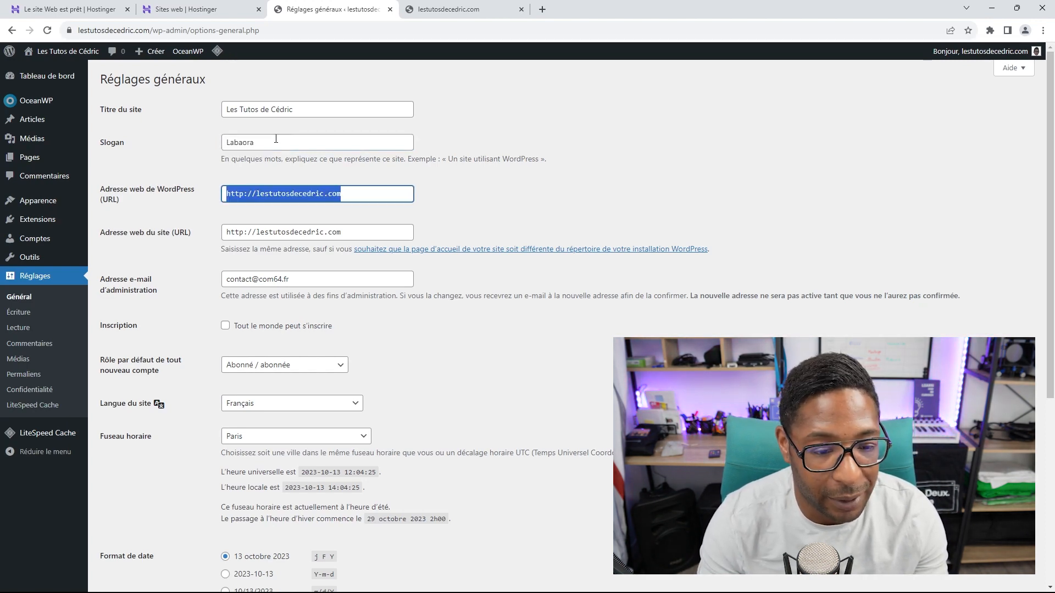
Step: Retype the slogan as 'Laboratoire de Création de Site Internet', fixing the spelling via the suggestion
double_click(275, 139)
key(BackSpace)
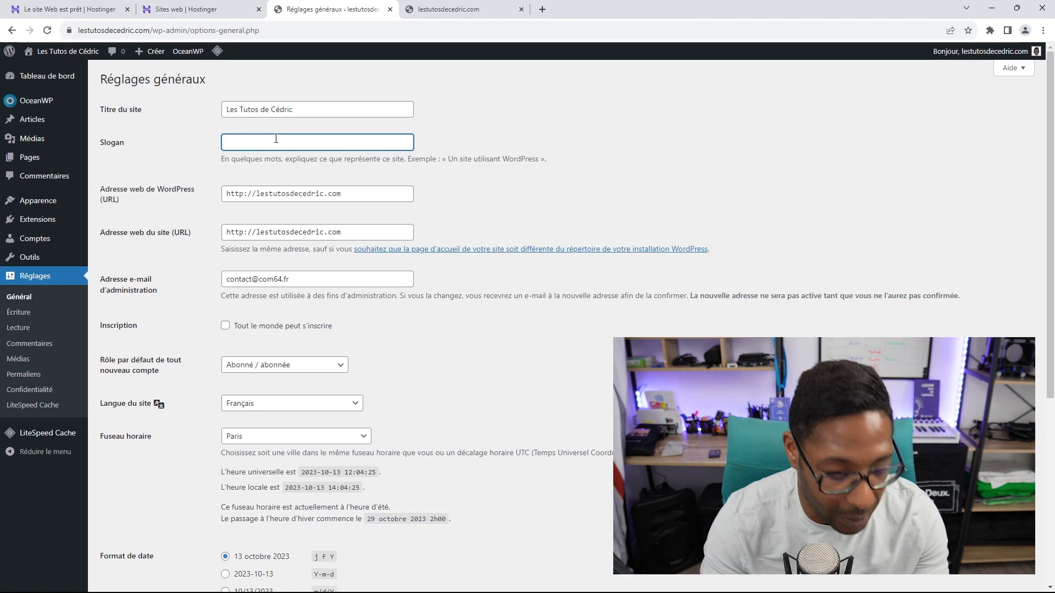
text(LAboir)
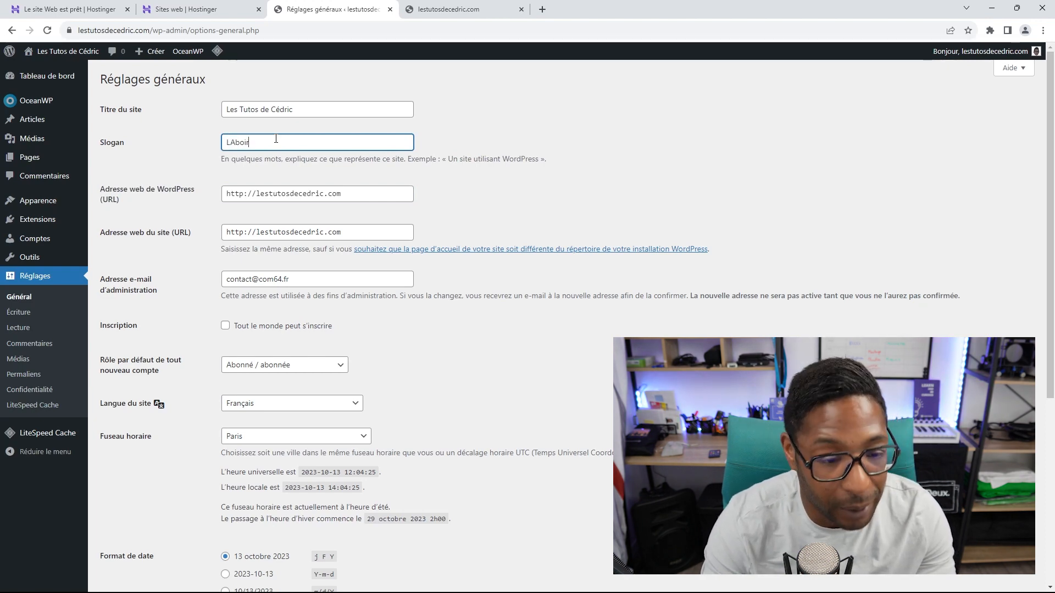
key(BackSpace)
key(BackSpace)
key(BackSpace)
key(BackSpace)
text(ab)
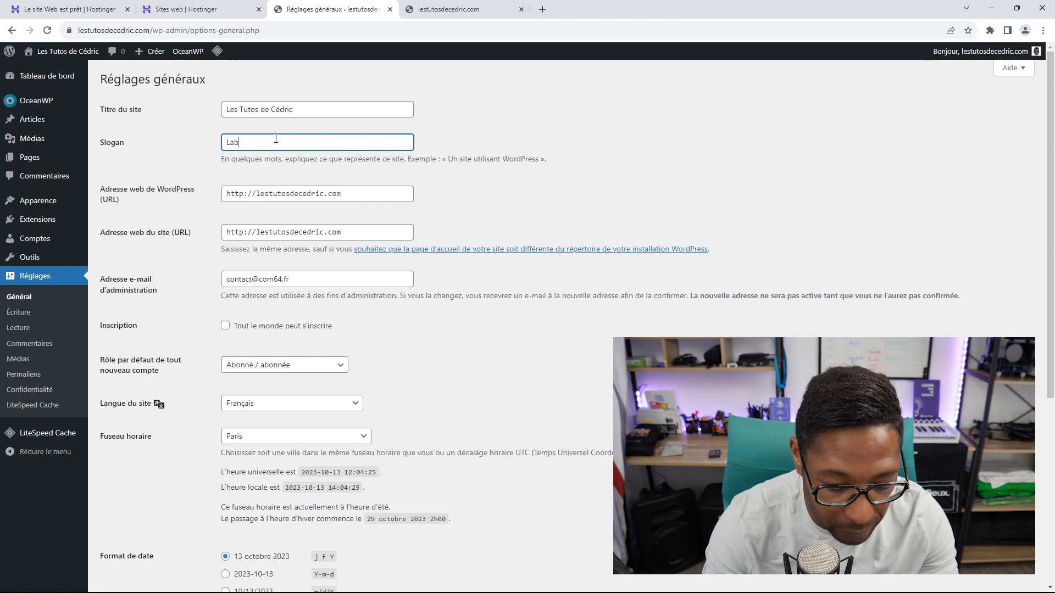
text(oiratoi)
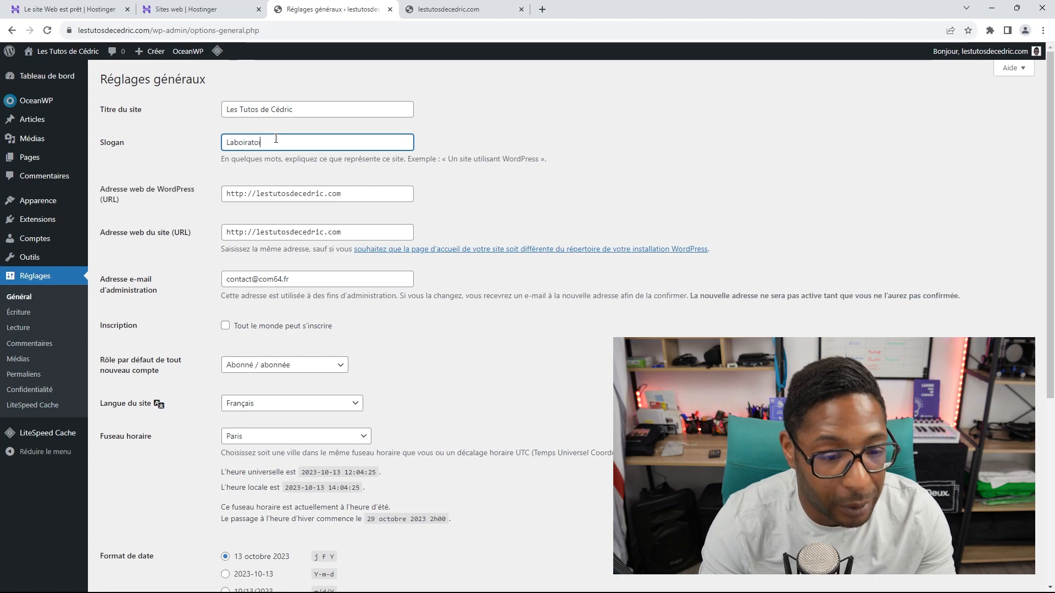
text(r de)
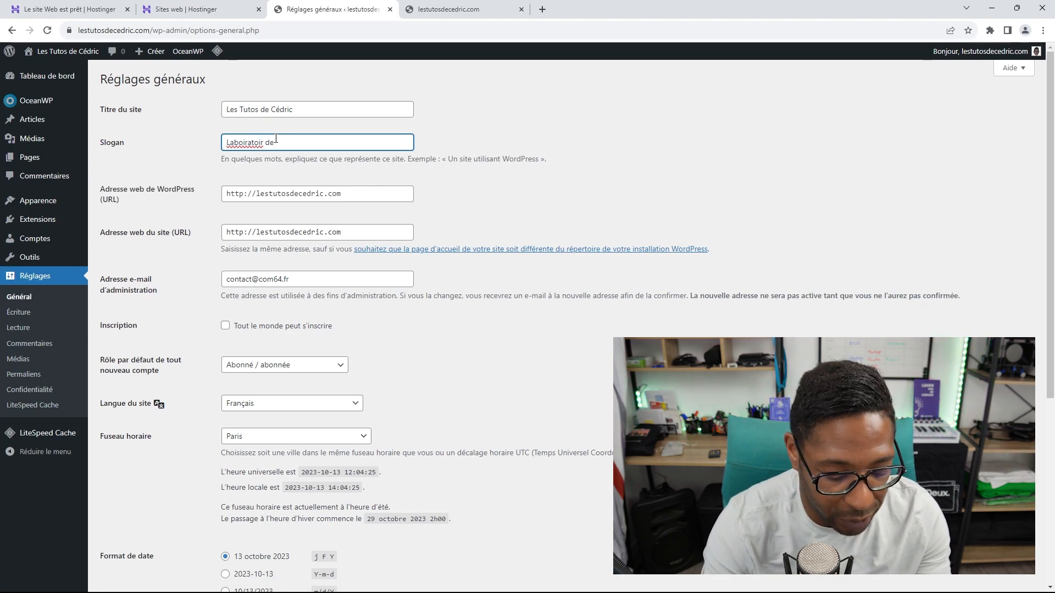
text( Création de )
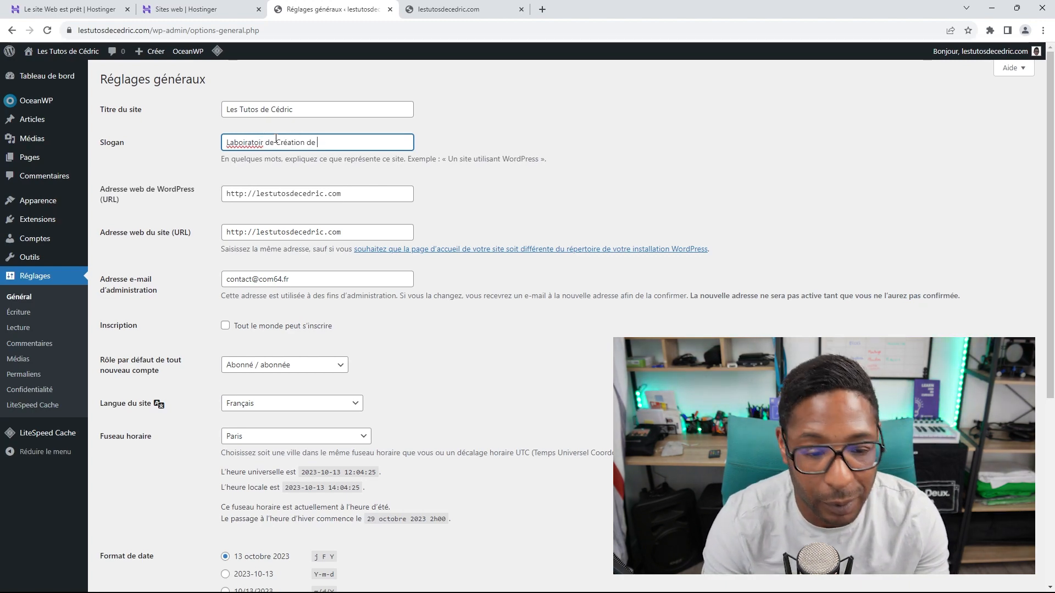
text(Site )
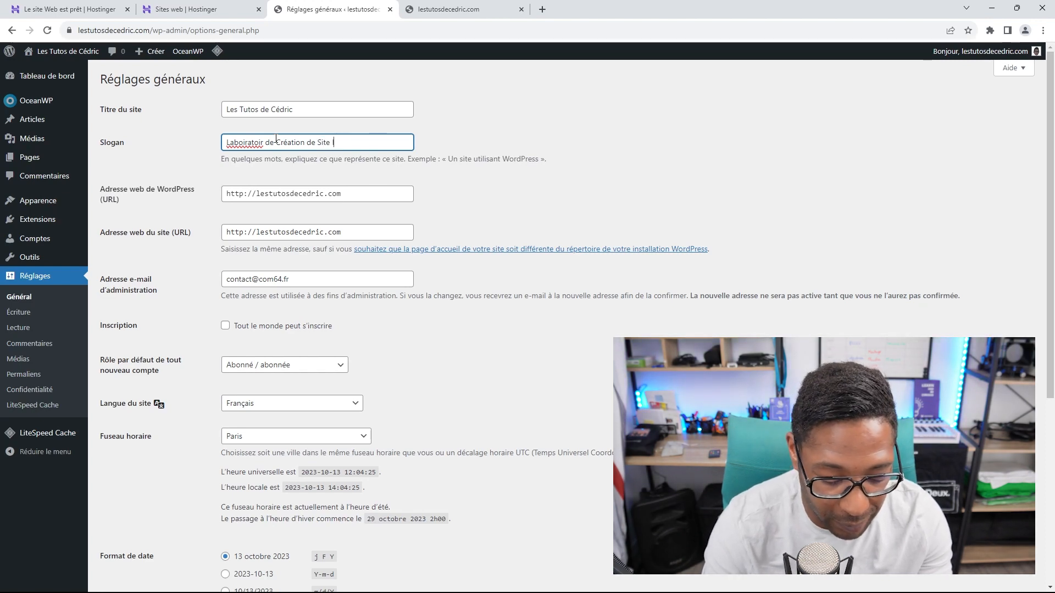
text(Internet)
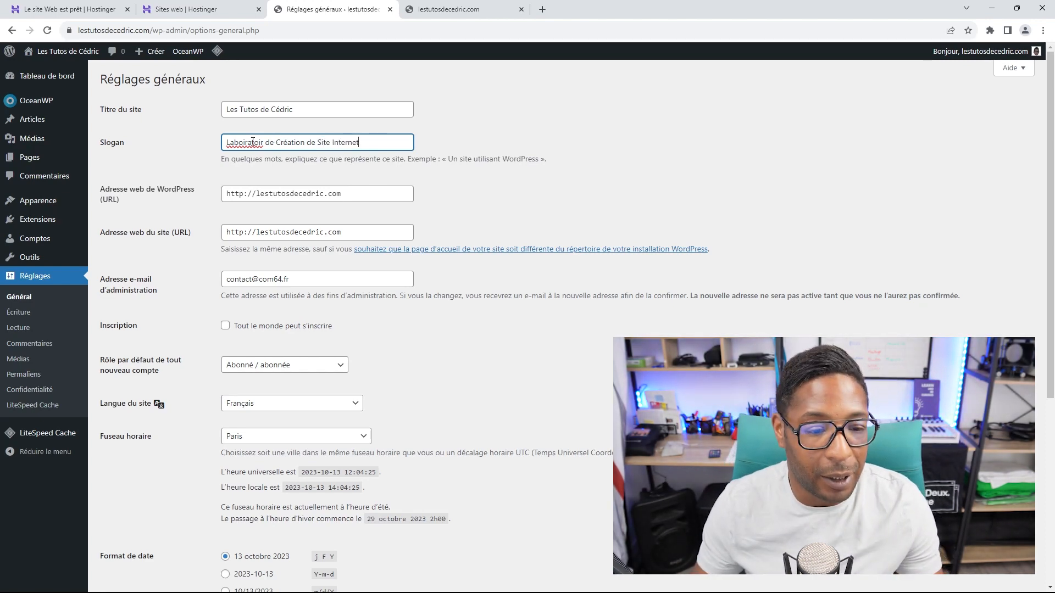
right_click(253, 142)
click(296, 143)
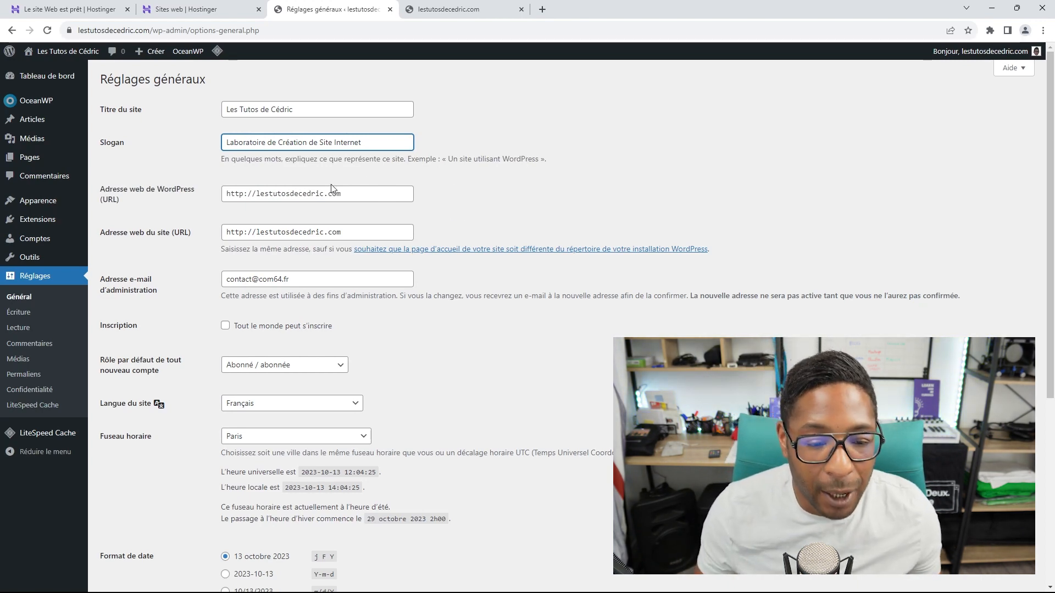
scroll(232, 201, down, 2)
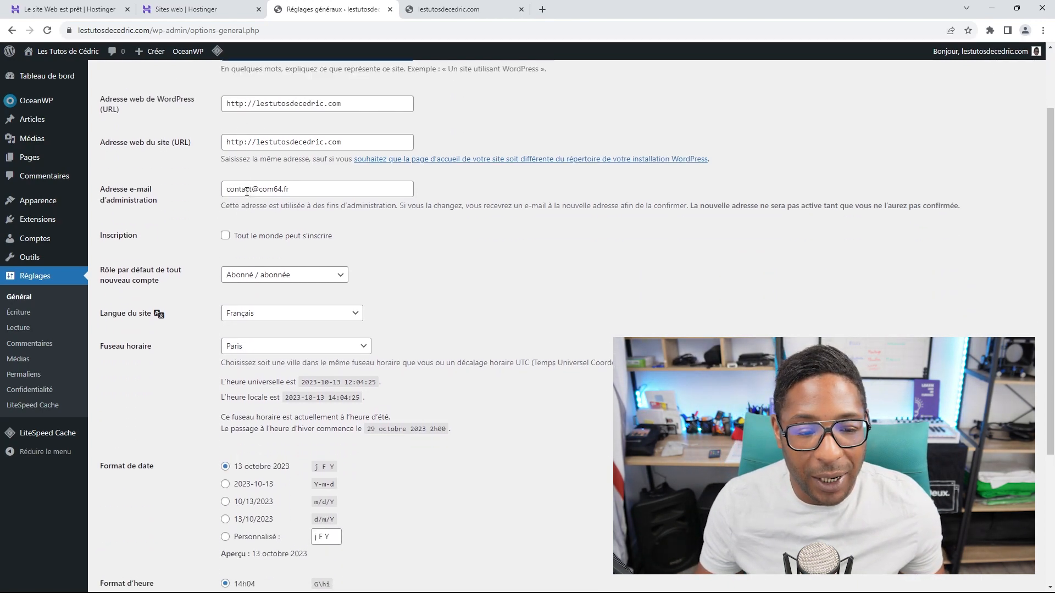
scroll(244, 214, up, 2)
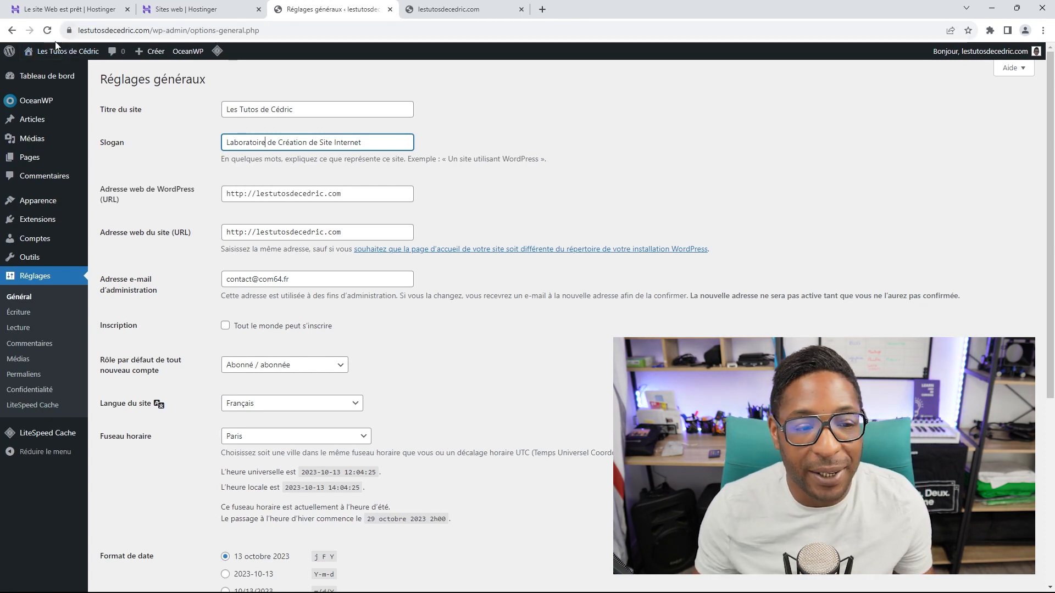
click(245, 196)
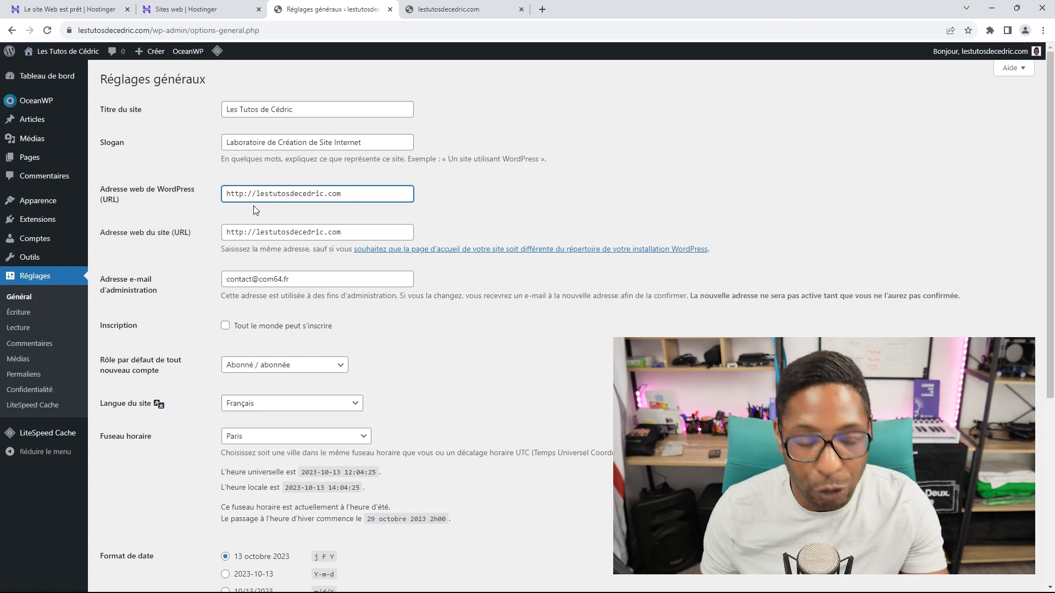
text(s)
click(244, 231)
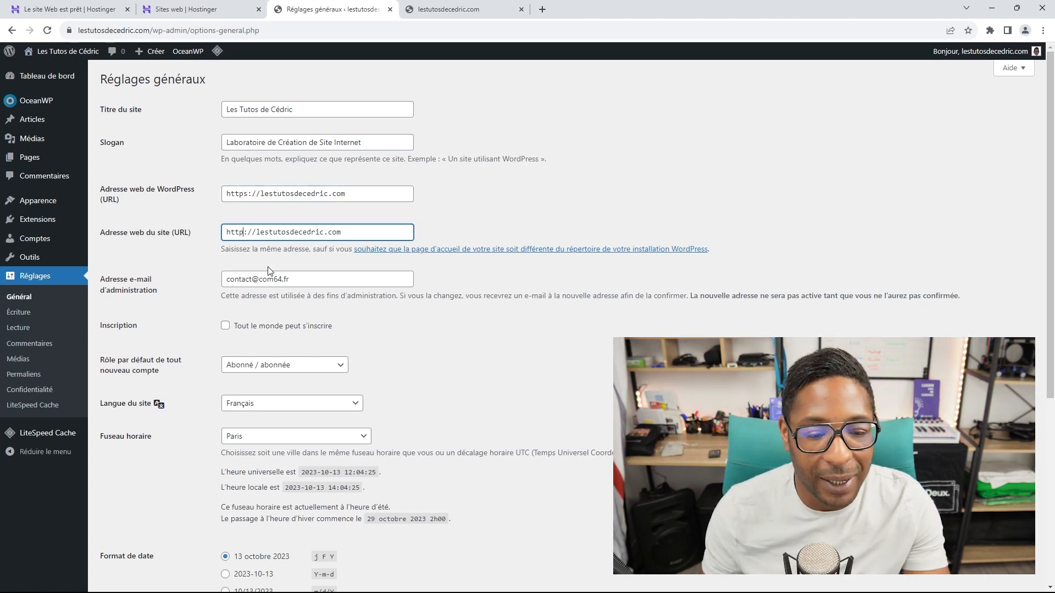
text(s)
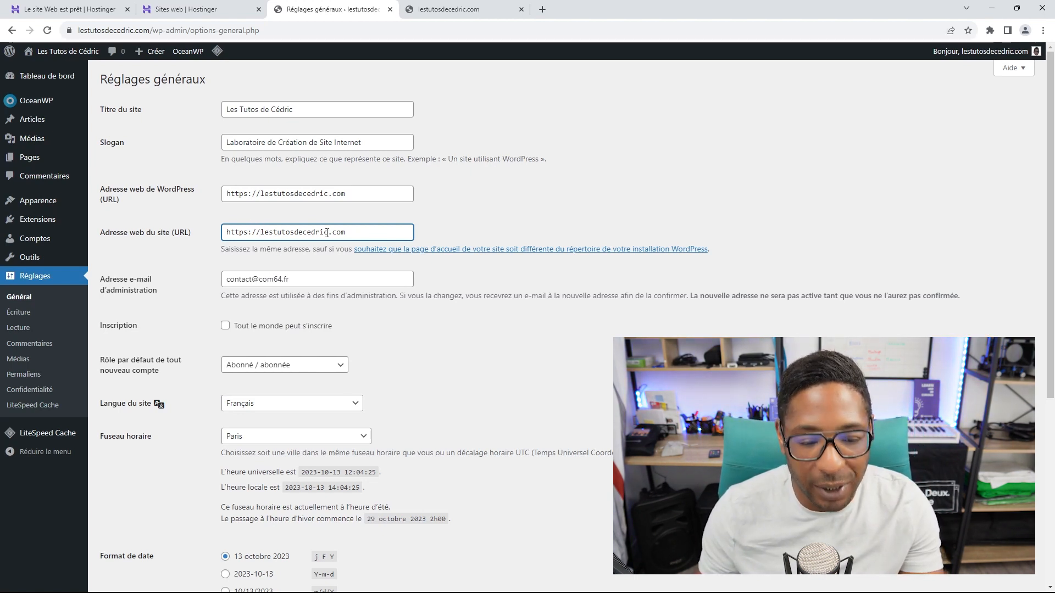
text(ww)
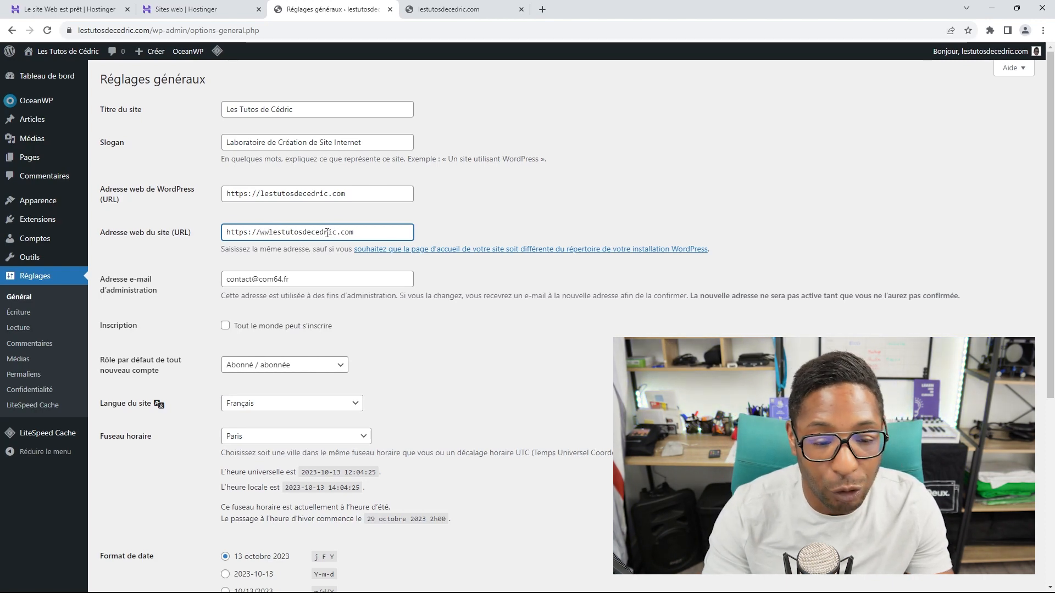
text(w.)
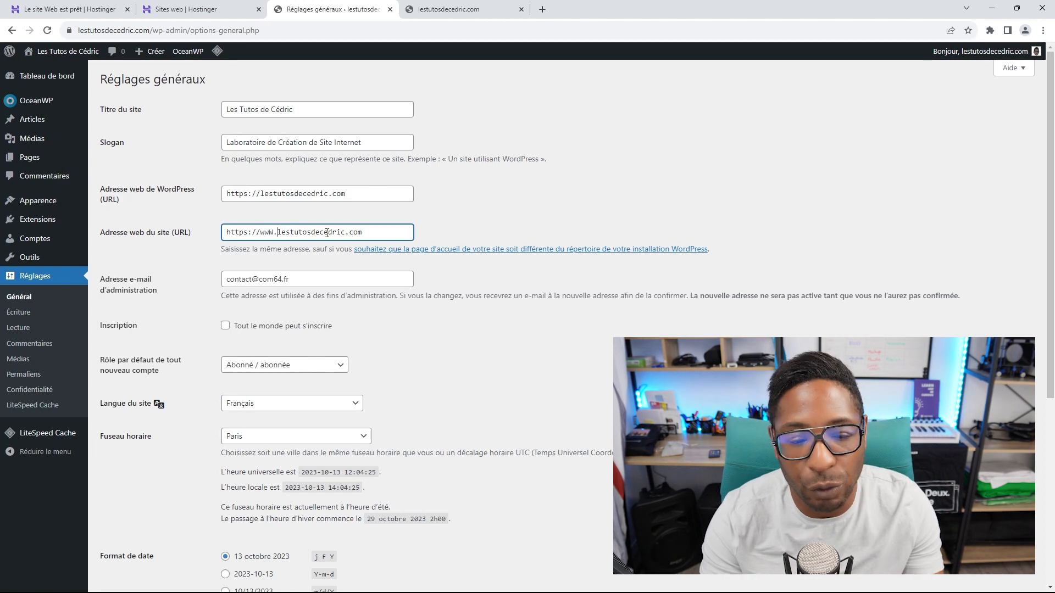
key(BackSpace)
key(BackSpace)
key(BackSpace)
key(BackSpace)
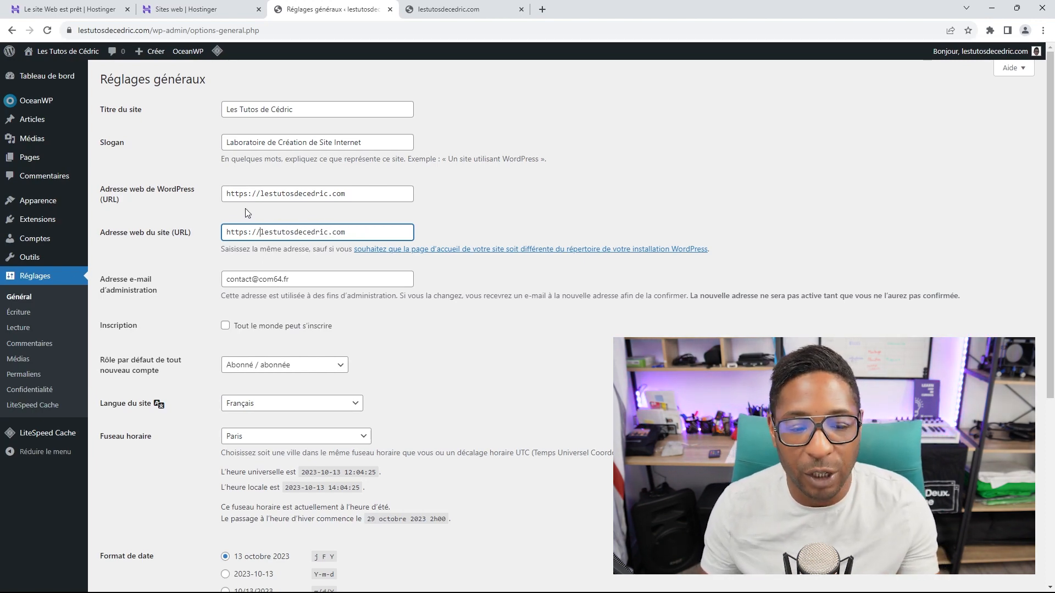
scroll(280, 226, down, 2)
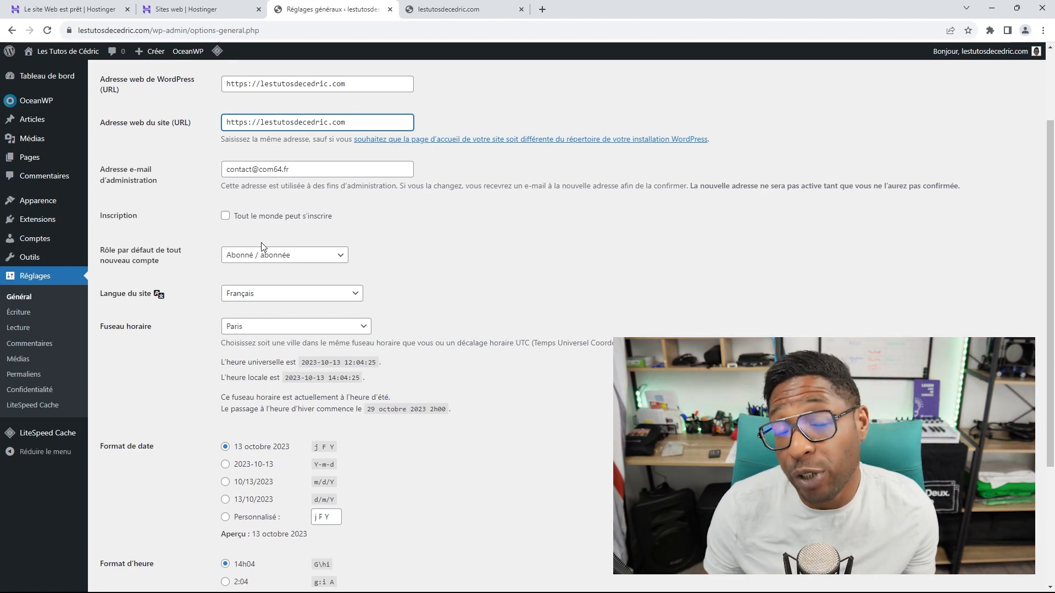
scroll(310, 252, down, 1)
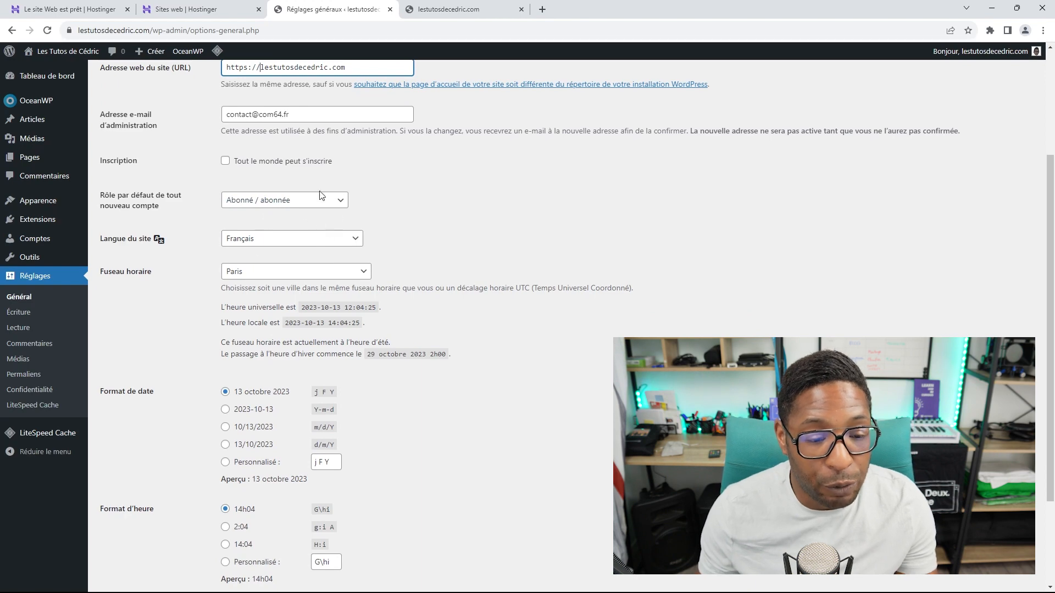
scroll(297, 240, down, 1)
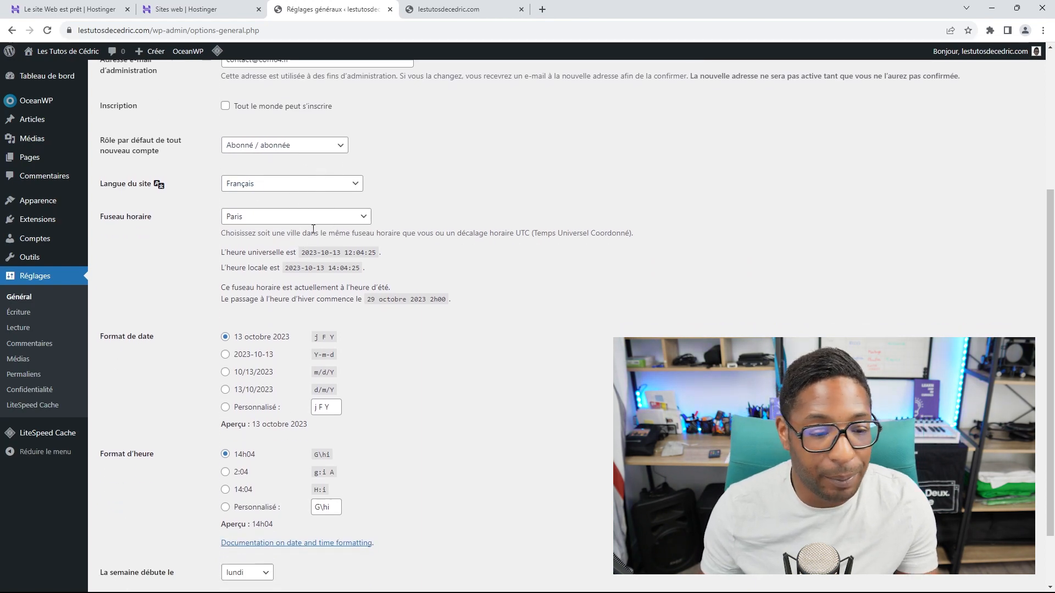
scroll(306, 225, down, 1)
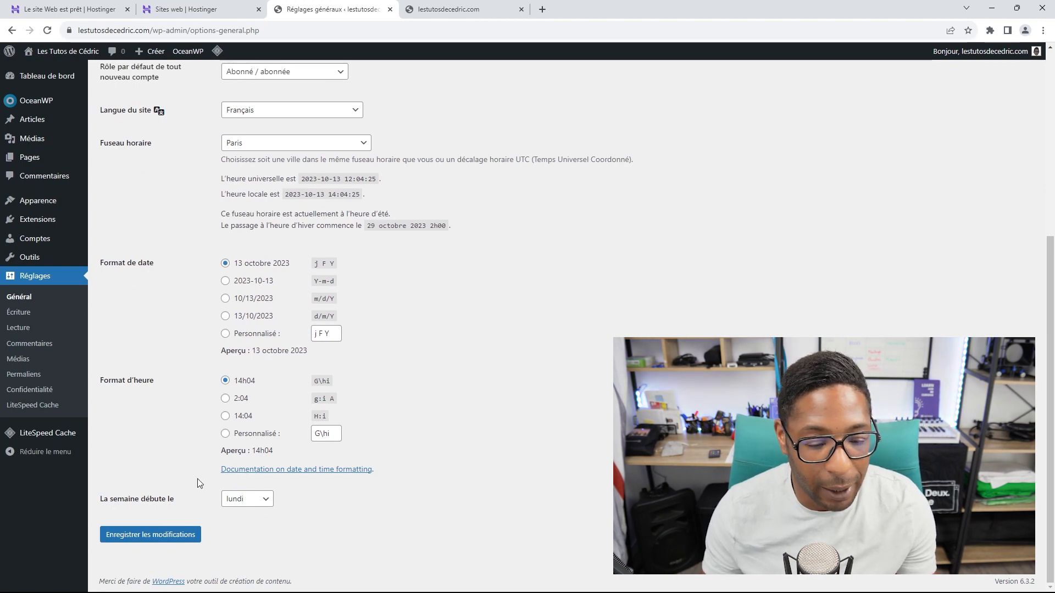
Step: Save the general settings, then sign back in with the account e-mail and password
click(163, 534)
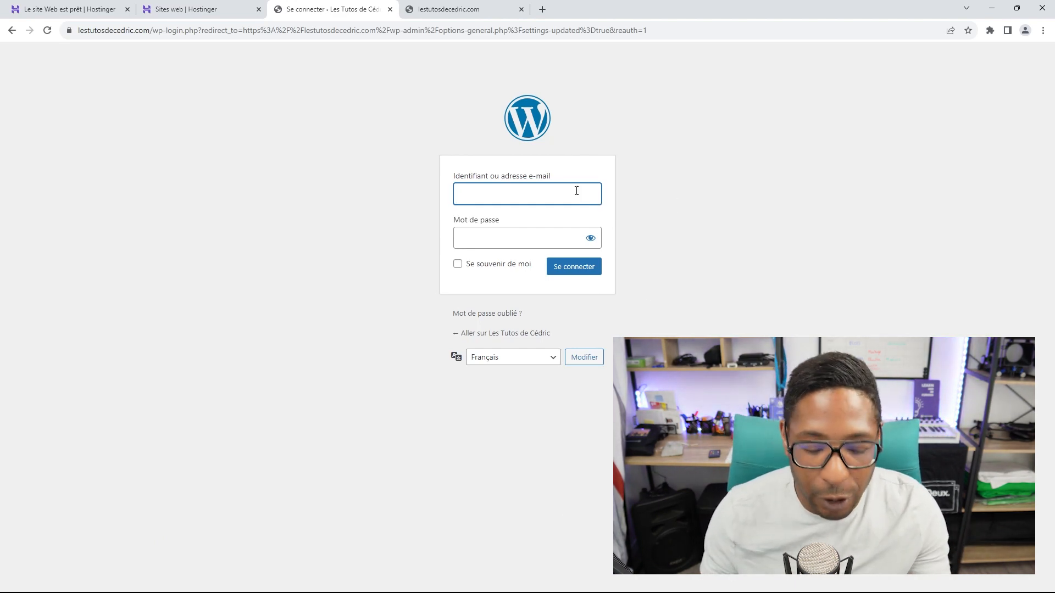
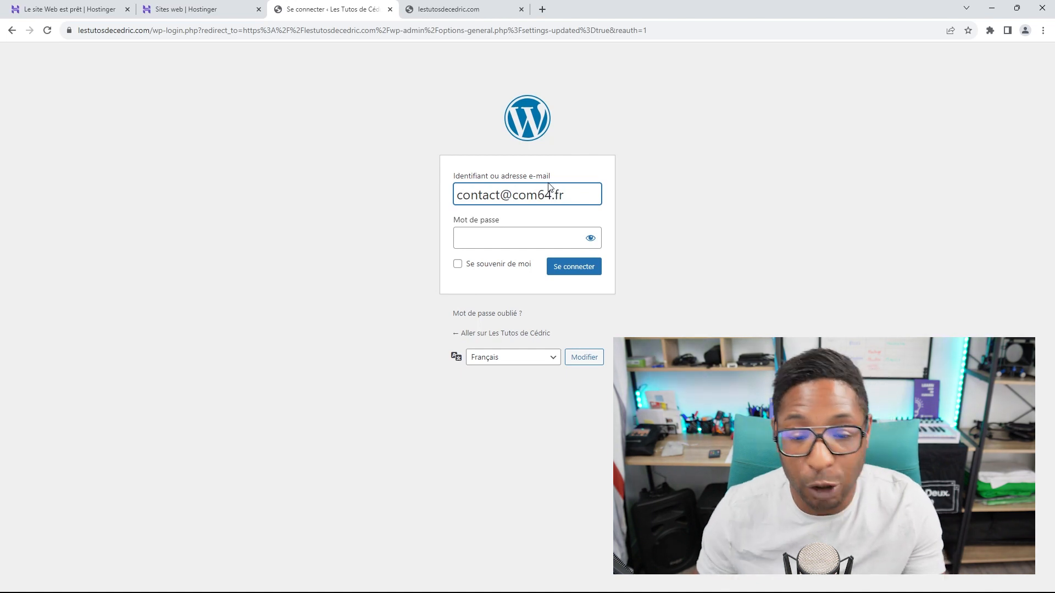
click(528, 228)
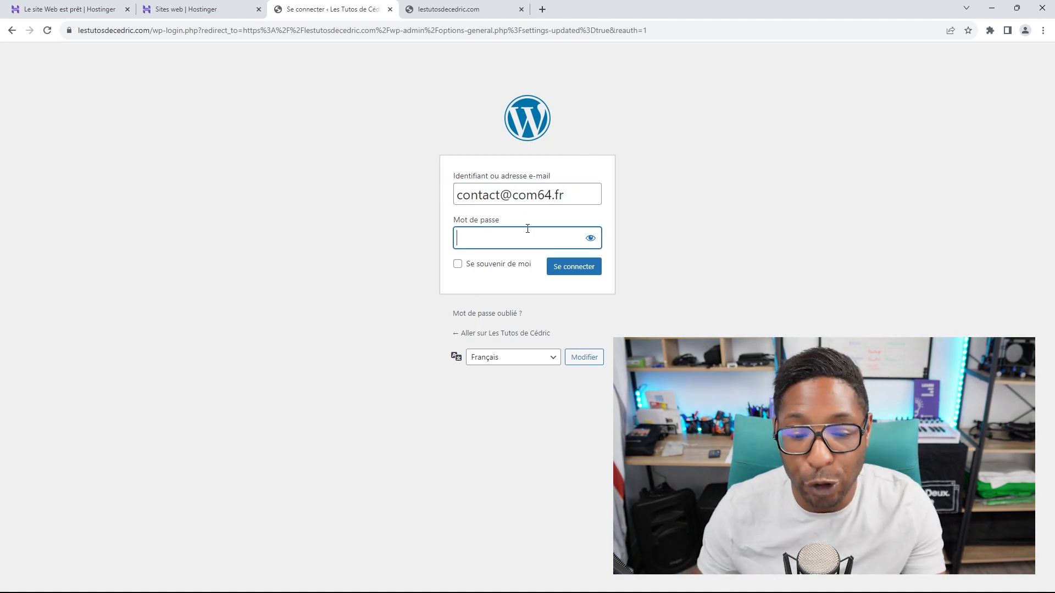
text(••••)
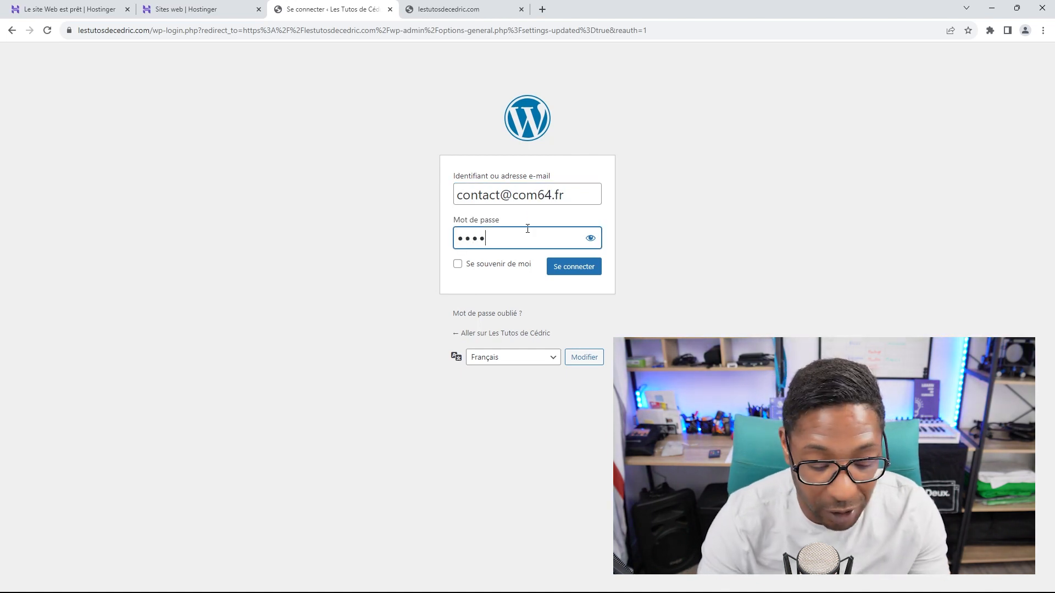
text(••••••)
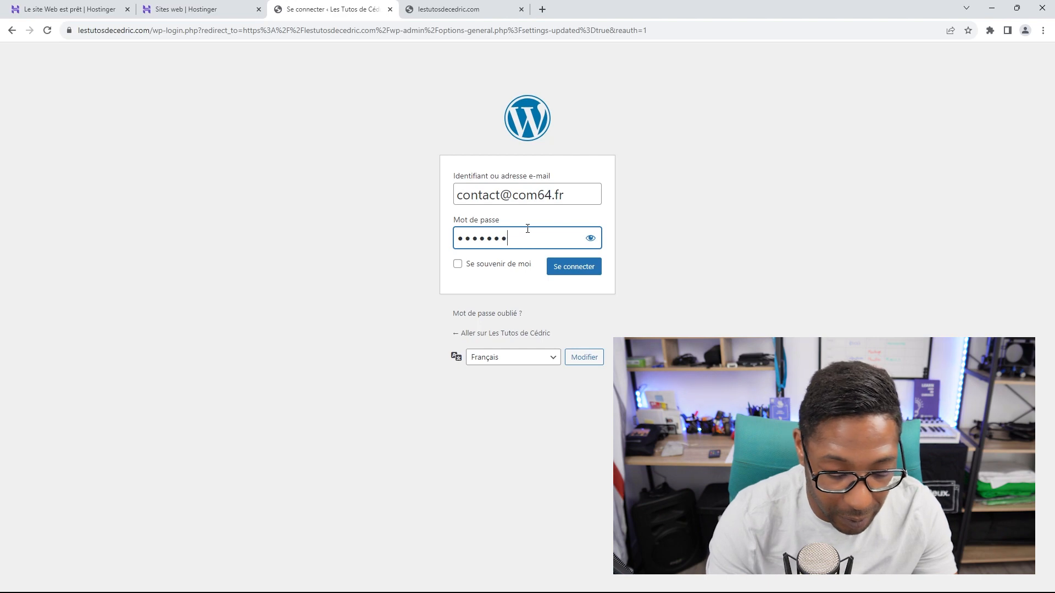
text(•••••)
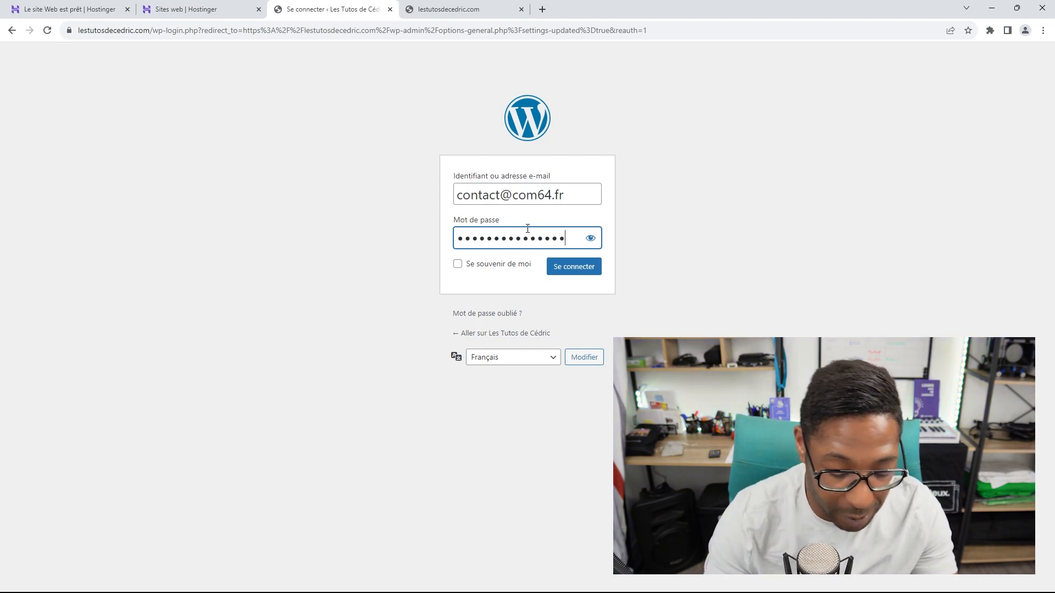
click(573, 267)
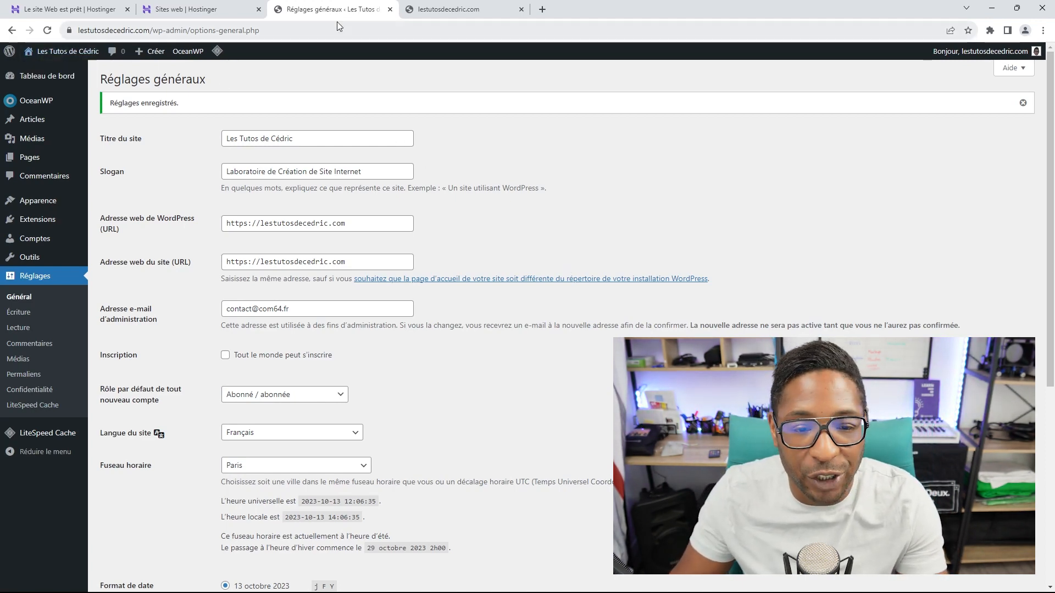
Step: Reload the live site to check the new title and slogan, then go to Réglages > Écriture
click(459, 8)
click(48, 30)
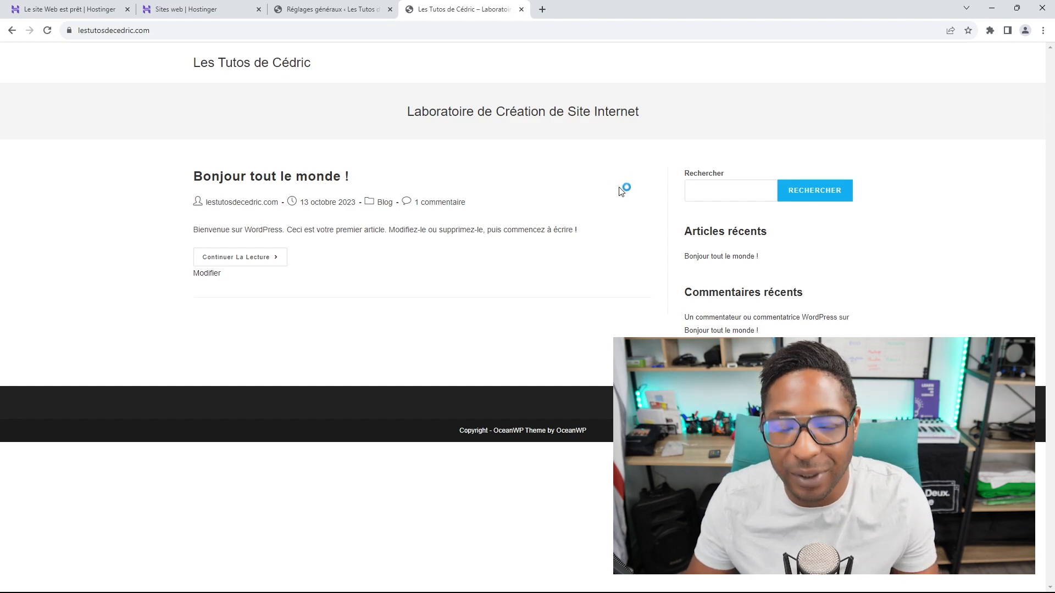
click(329, 15)
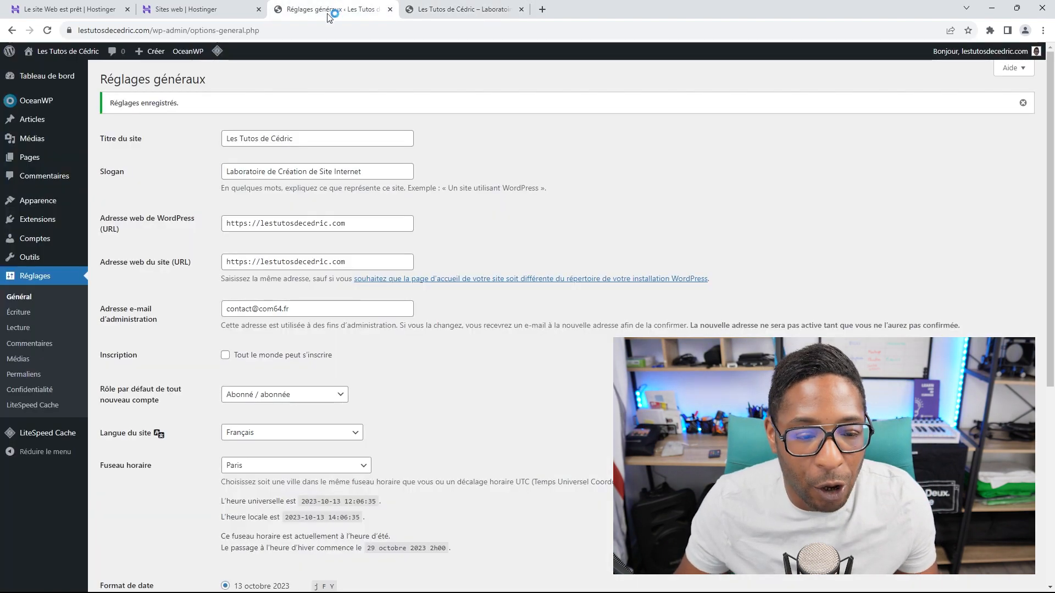
scroll(180, 282, down, 1)
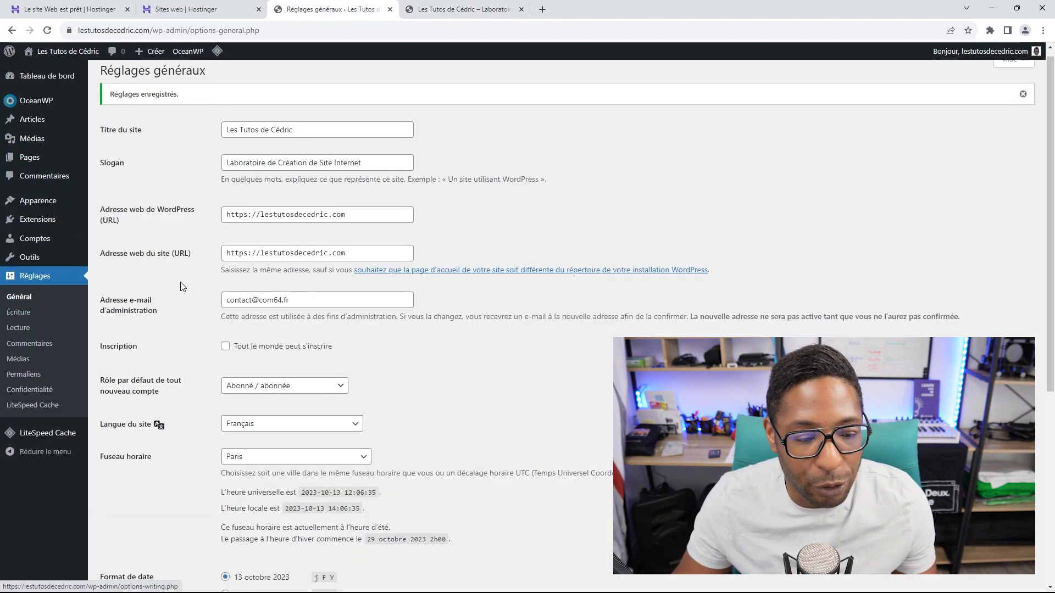
click(22, 314)
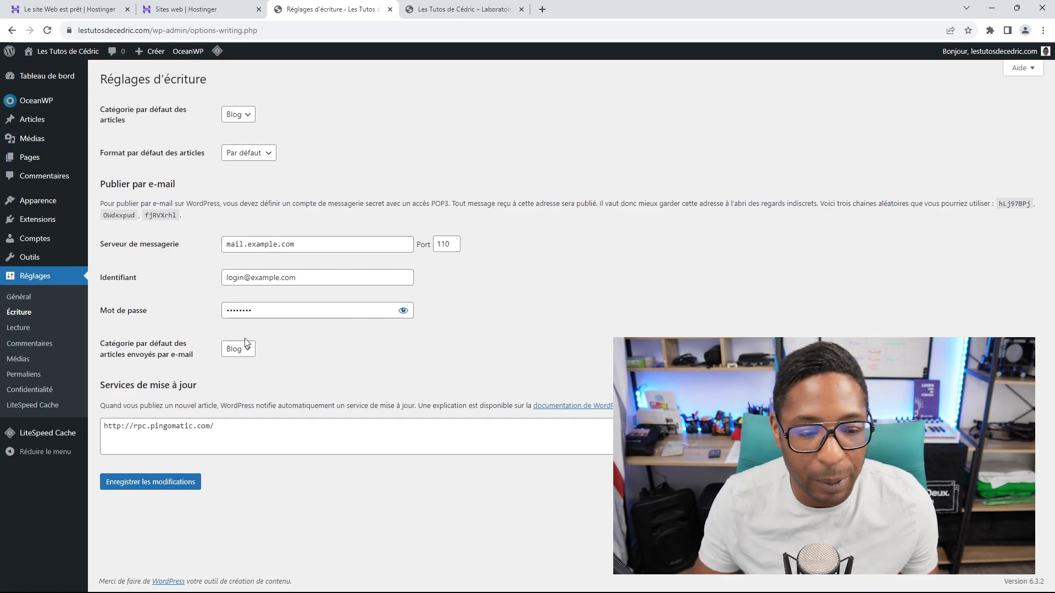
Step: Pass through the Lecture settings and open the Permaliens settings page
click(22, 330)
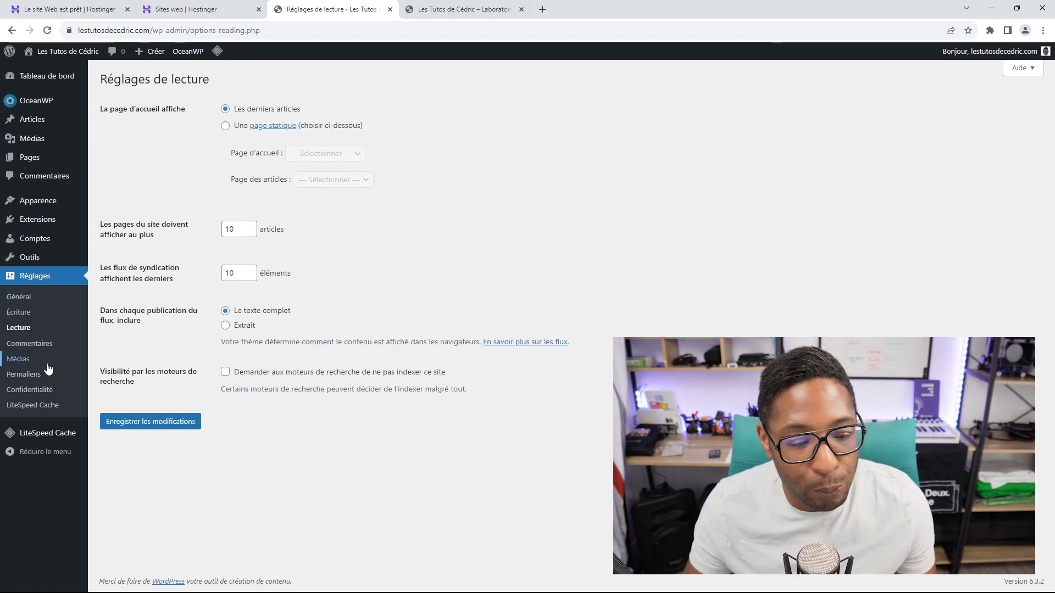
click(31, 375)
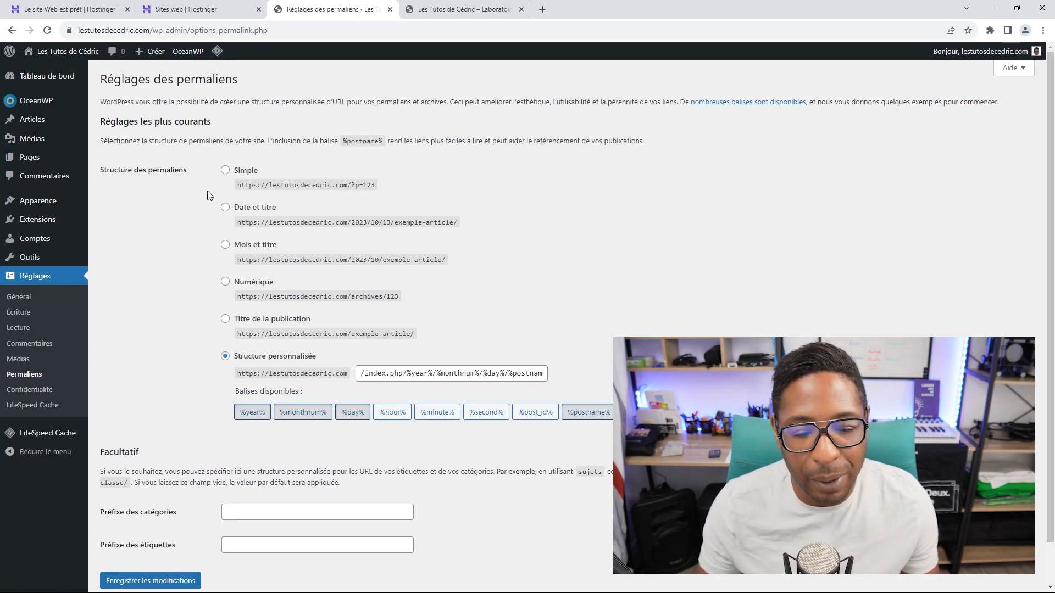
Step: Switch permalinks to Titre de la publication (/%postname%/), save, and check the live site
click(228, 321)
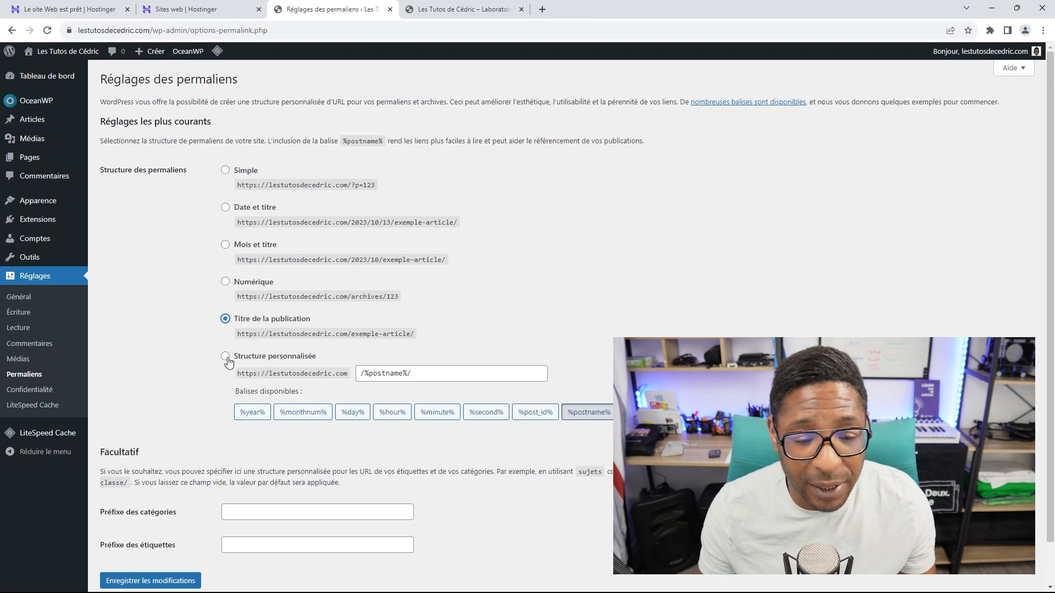
scroll(226, 358, down, 1)
click(155, 535)
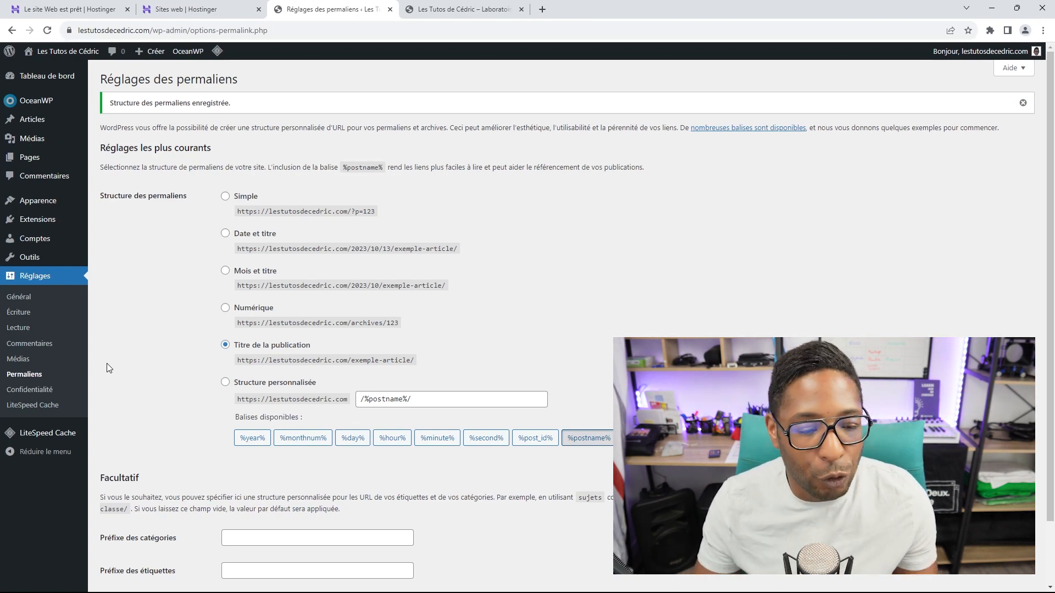
scroll(66, 362, down, 1)
scroll(66, 363, up, 1)
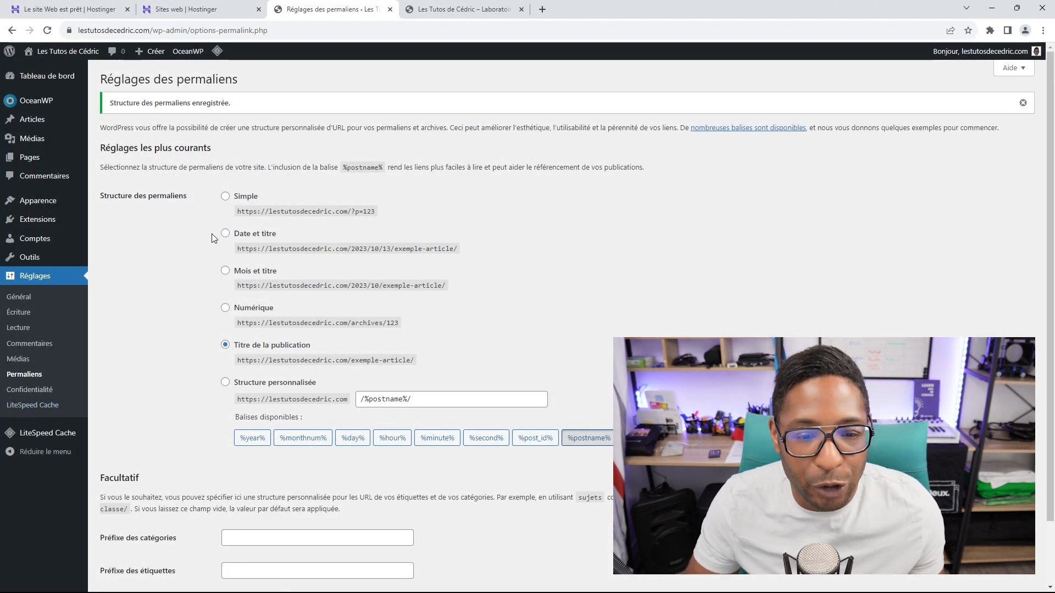
click(429, 10)
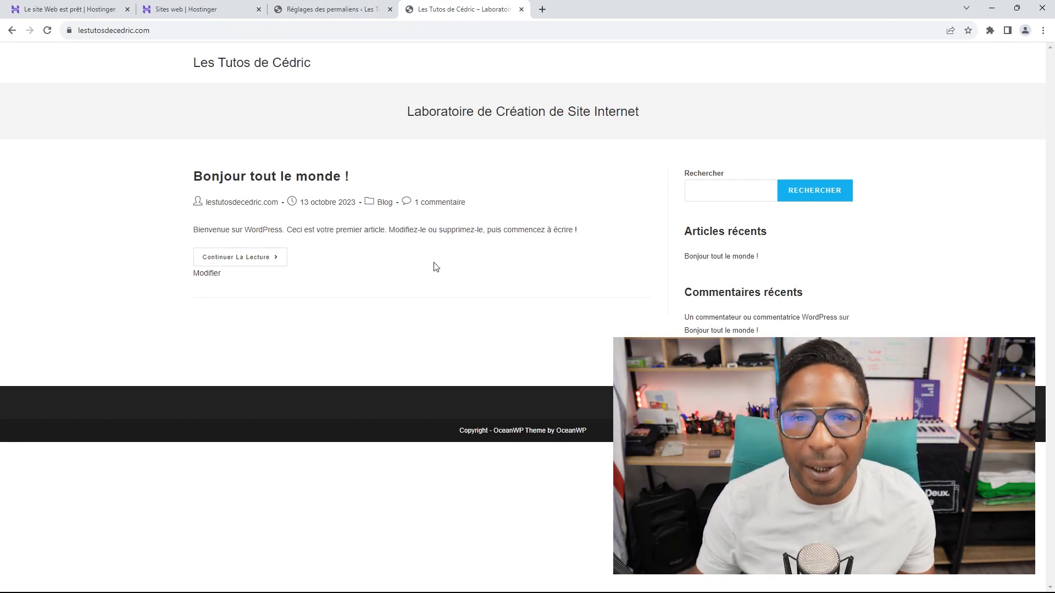
click(331, 9)
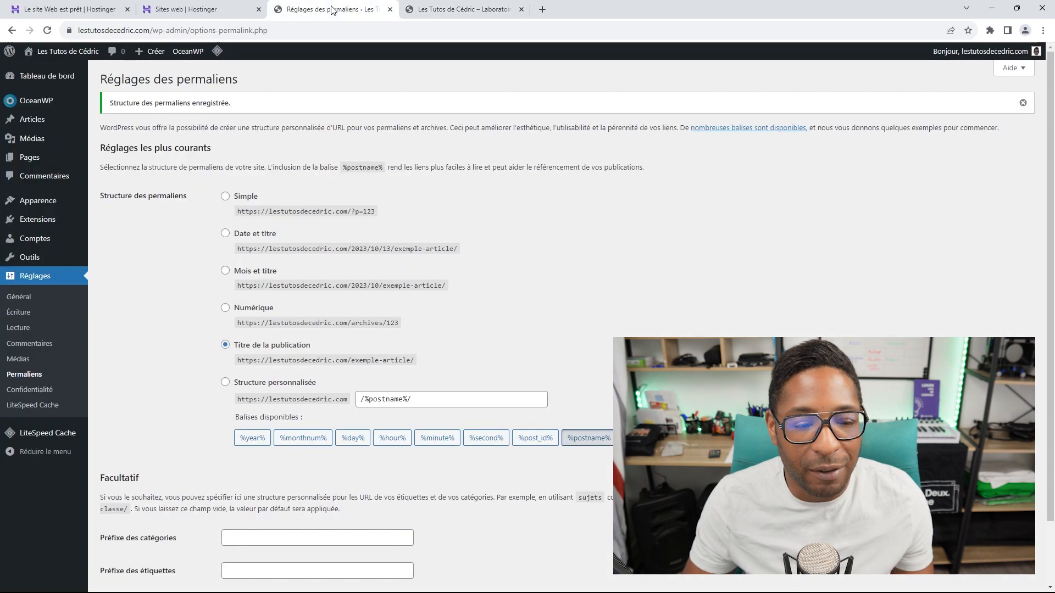
Step: Open the OceanWP panel, accept the update opt-in, and review the theme and Ocean Extra status
click(36, 104)
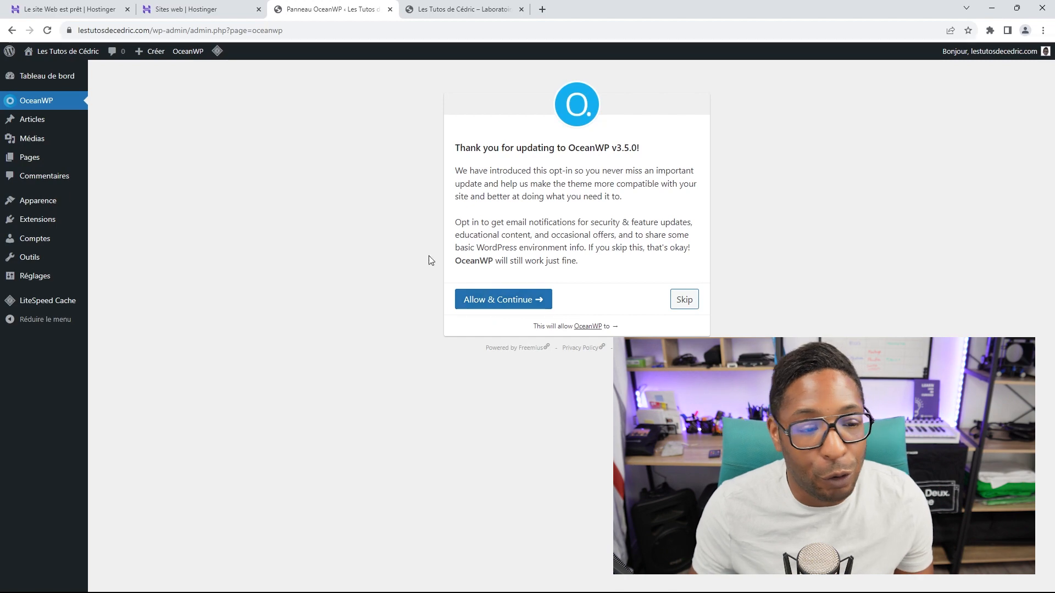
click(498, 301)
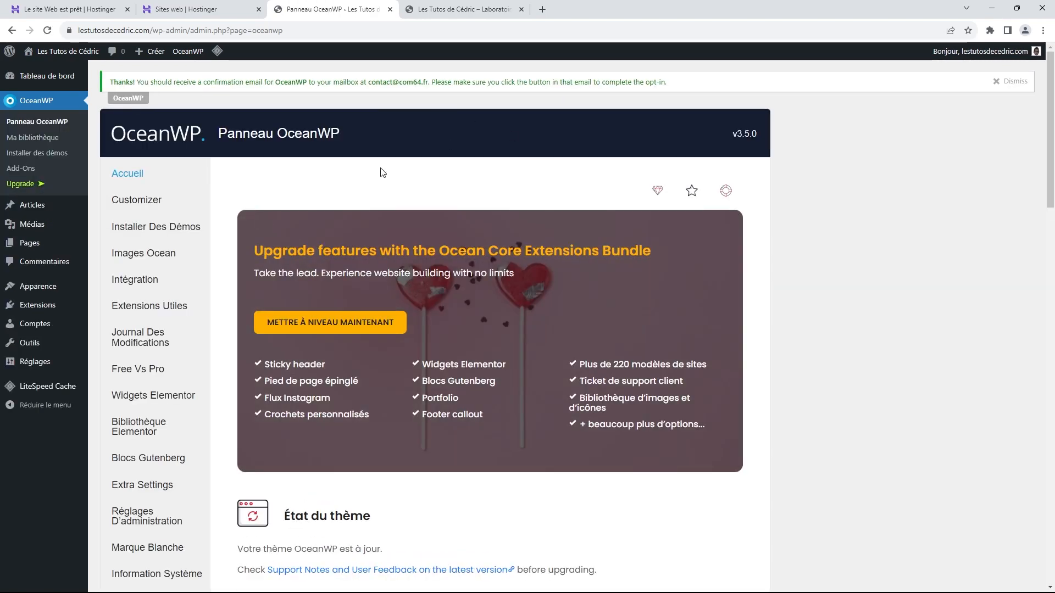
scroll(336, 205, down, 1)
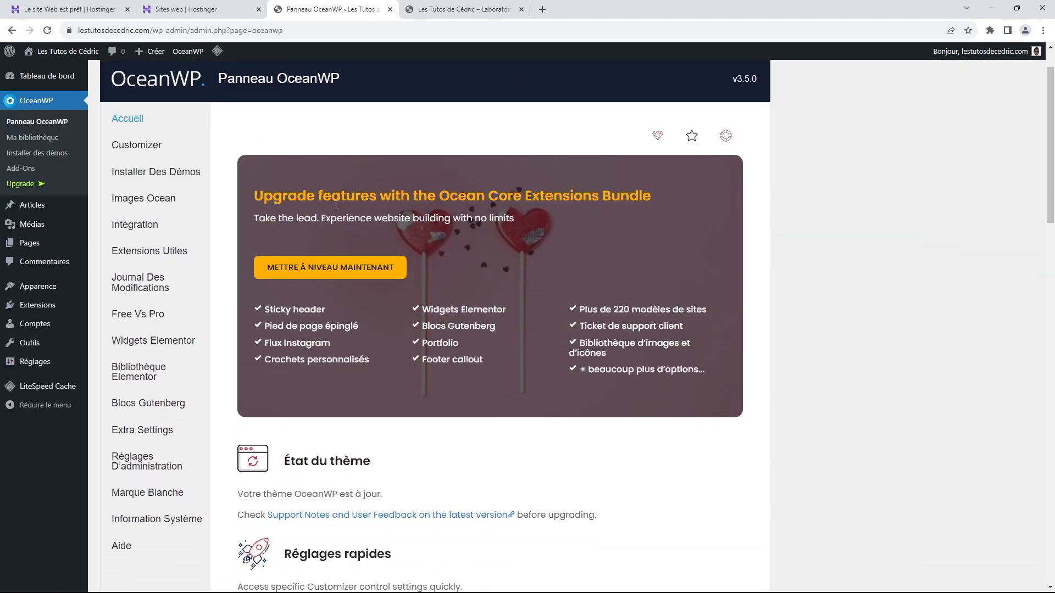
scroll(336, 205, down, 10)
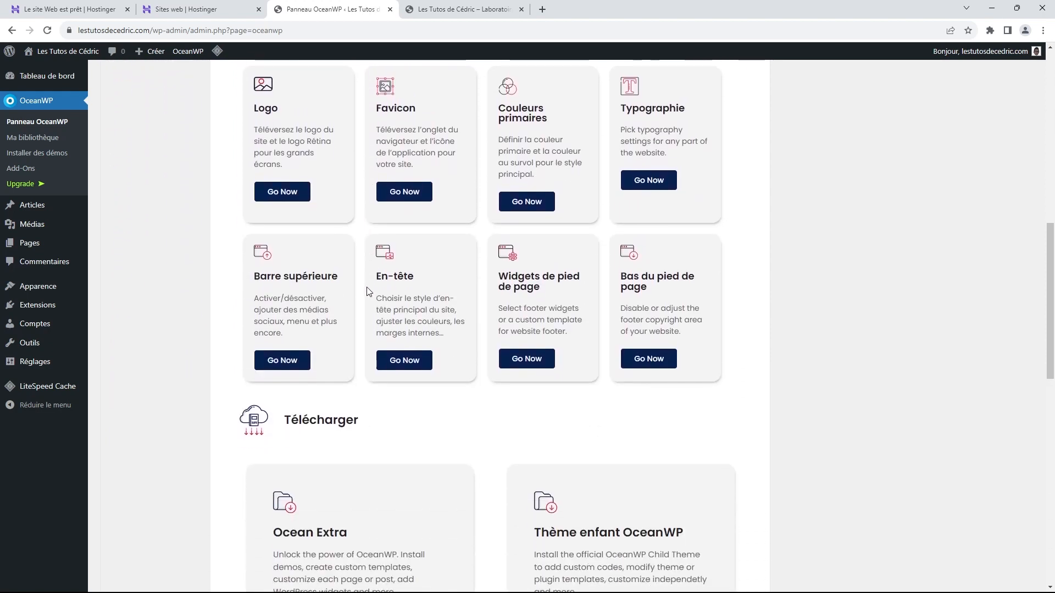
scroll(368, 291, down, 1)
scroll(360, 295, up, 3)
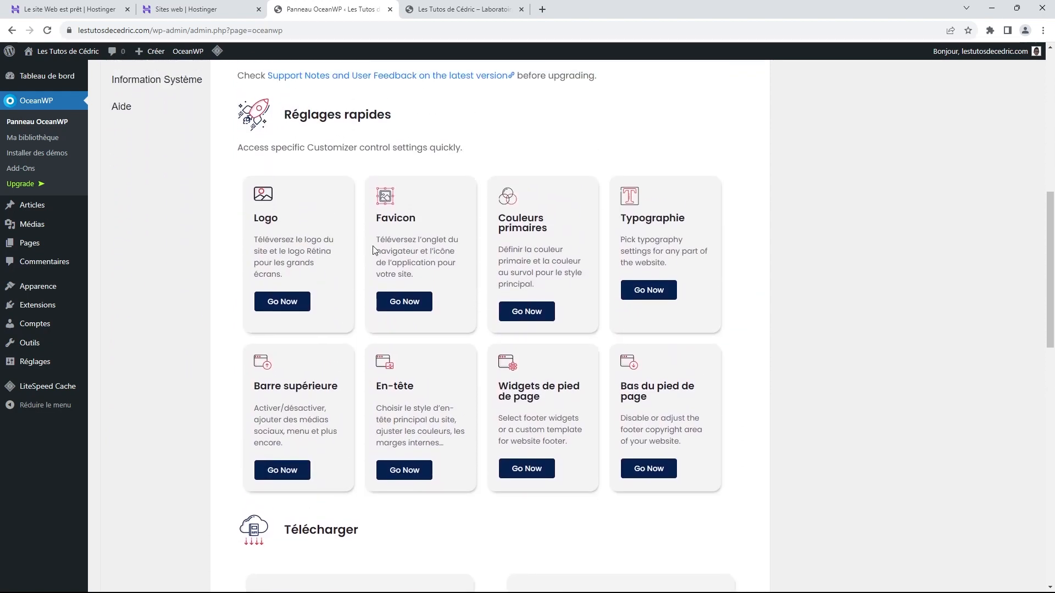
scroll(373, 251, down, 6)
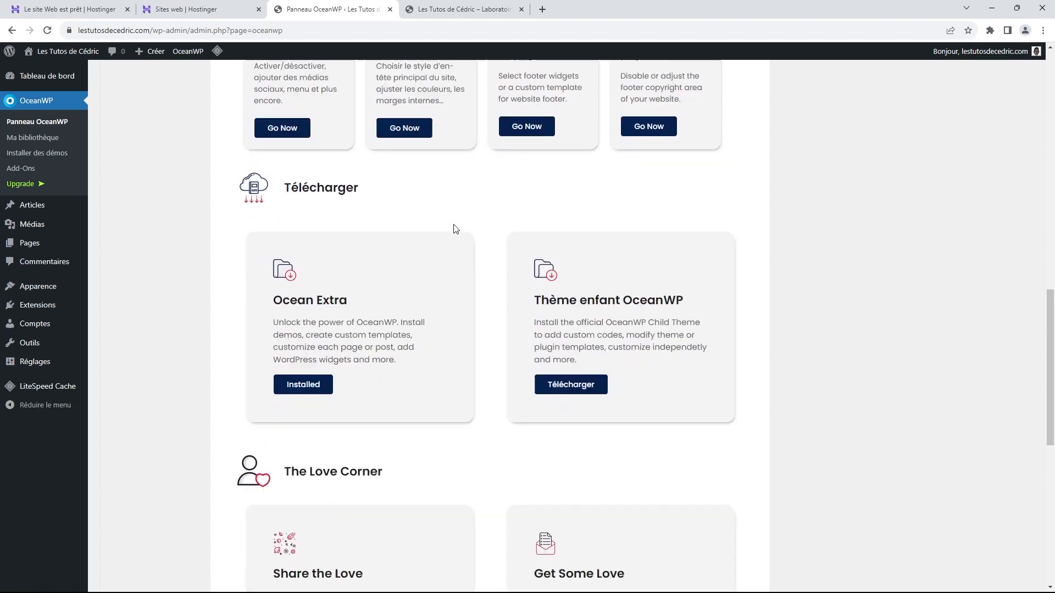
scroll(455, 229, down, 8)
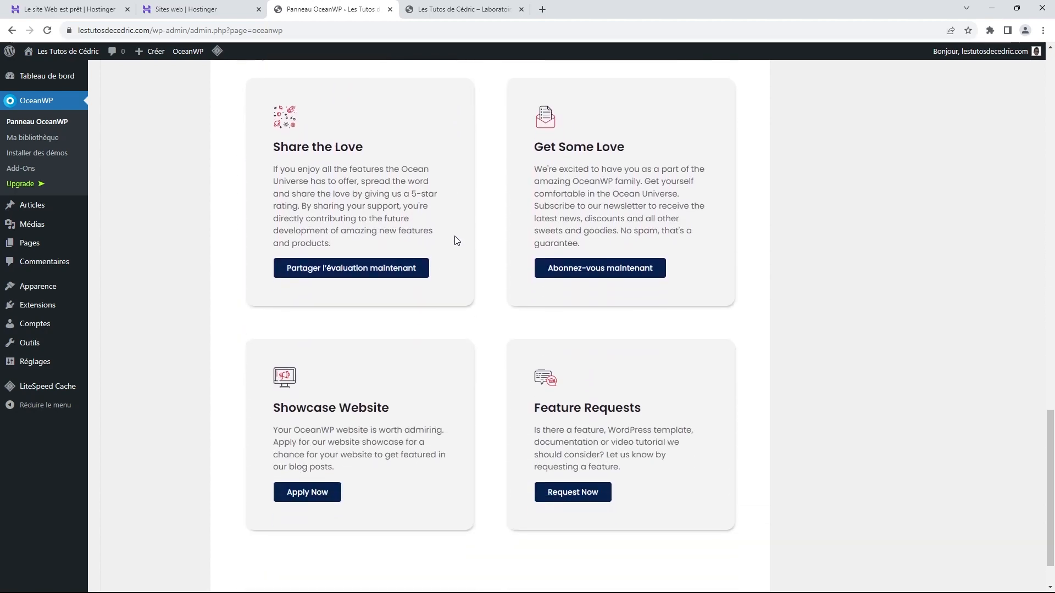
scroll(455, 240, up, 15)
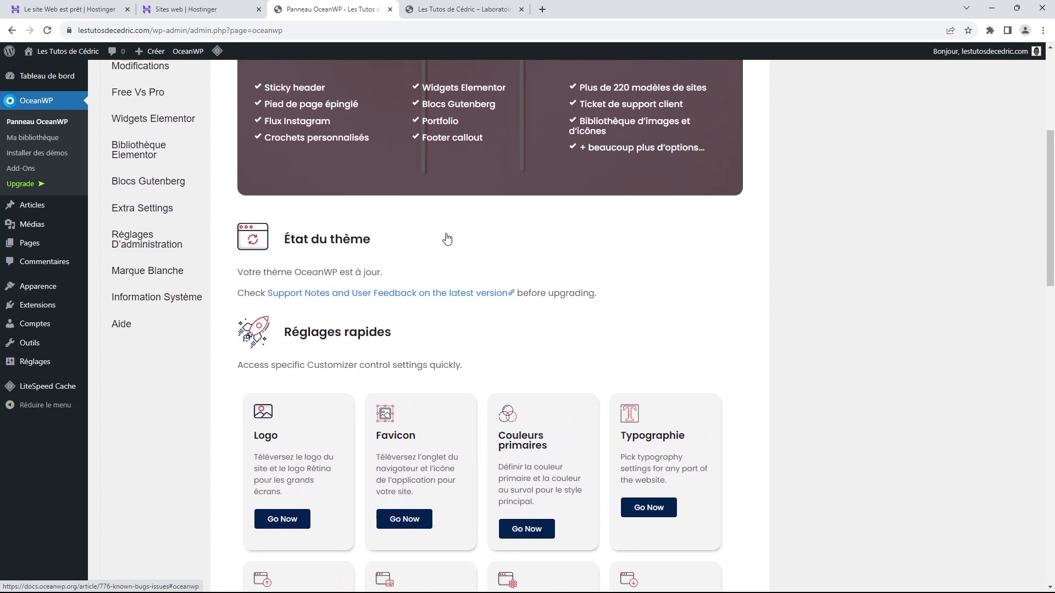
scroll(446, 239, up, 5)
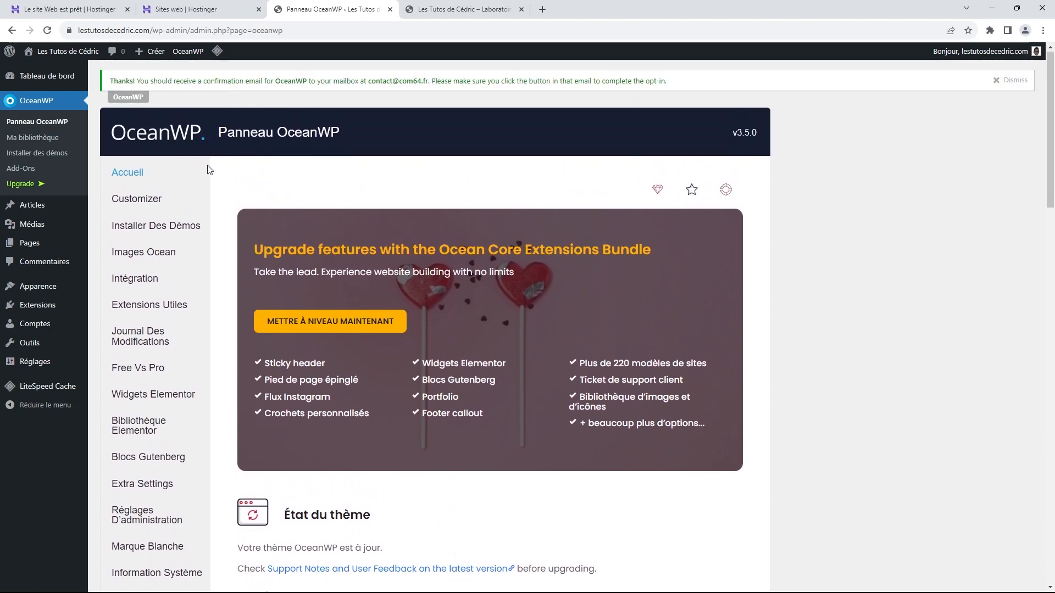
click(156, 232)
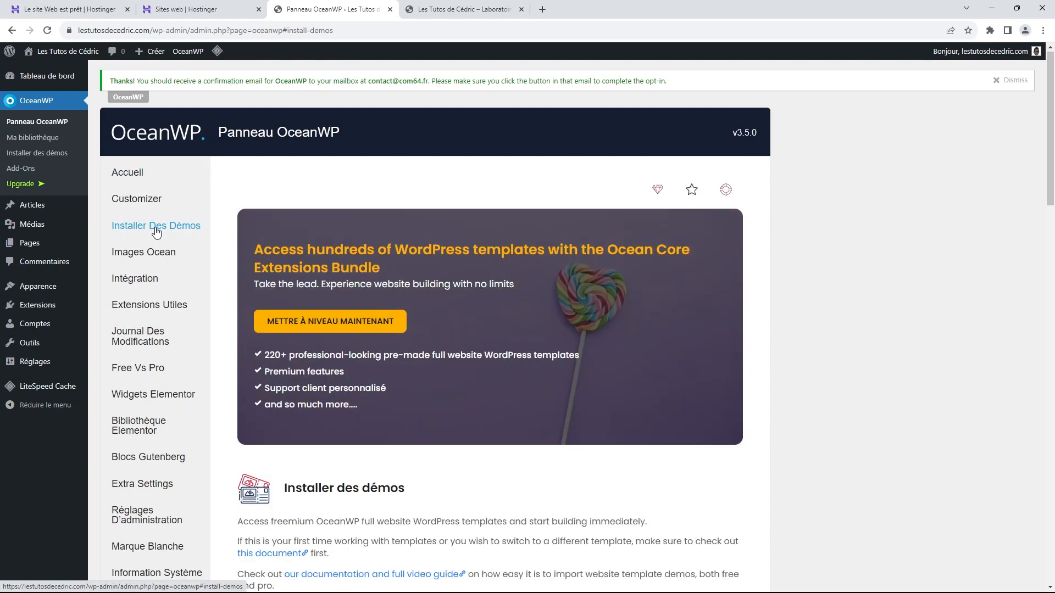
scroll(441, 230, down, 1)
scroll(441, 230, down, 8)
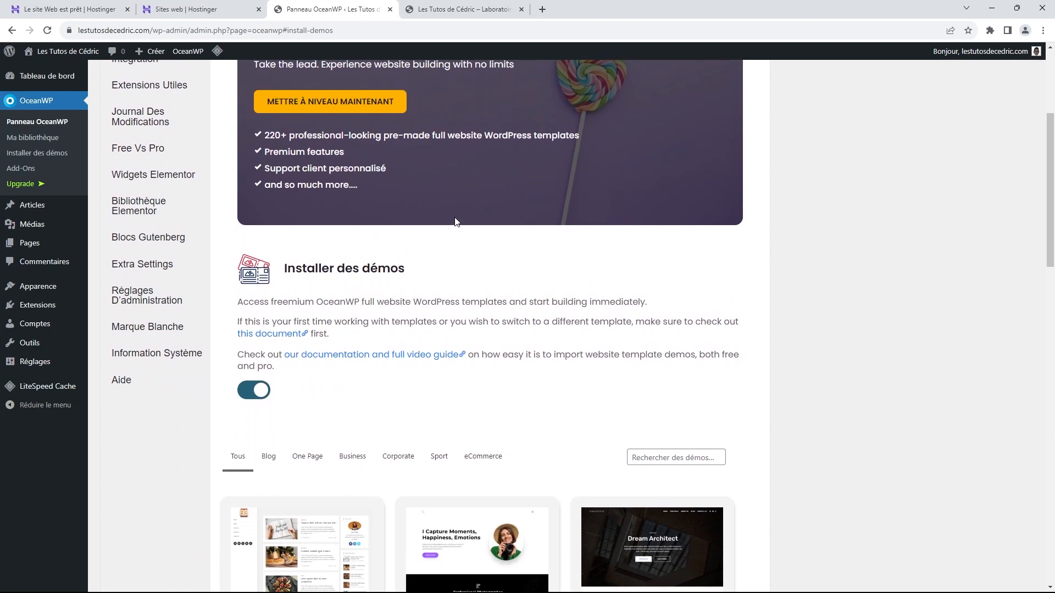
scroll(467, 196, down, 1)
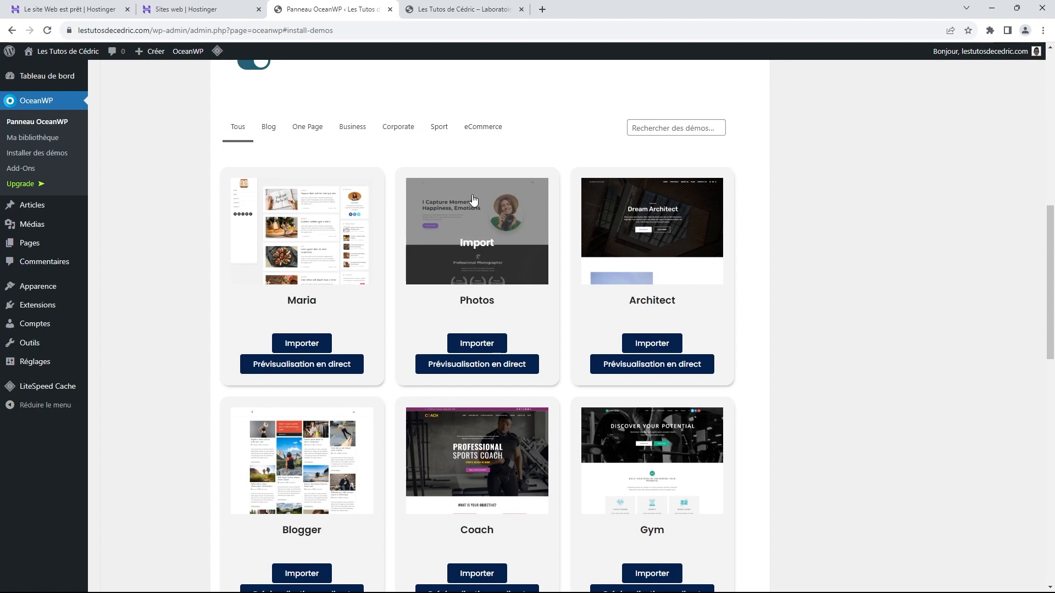
scroll(470, 211, down, 1)
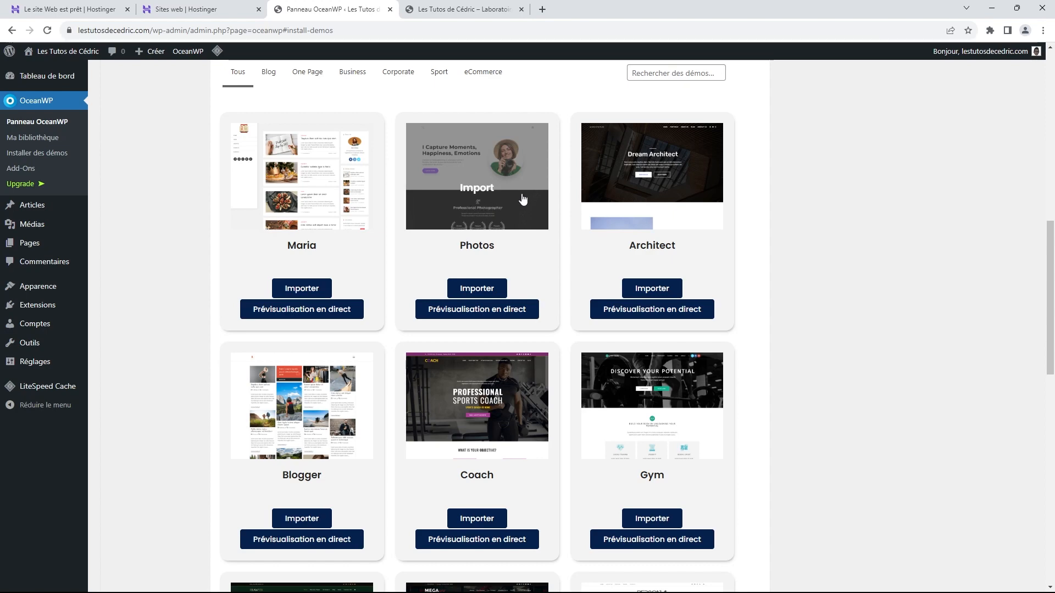
scroll(607, 174, down, 1)
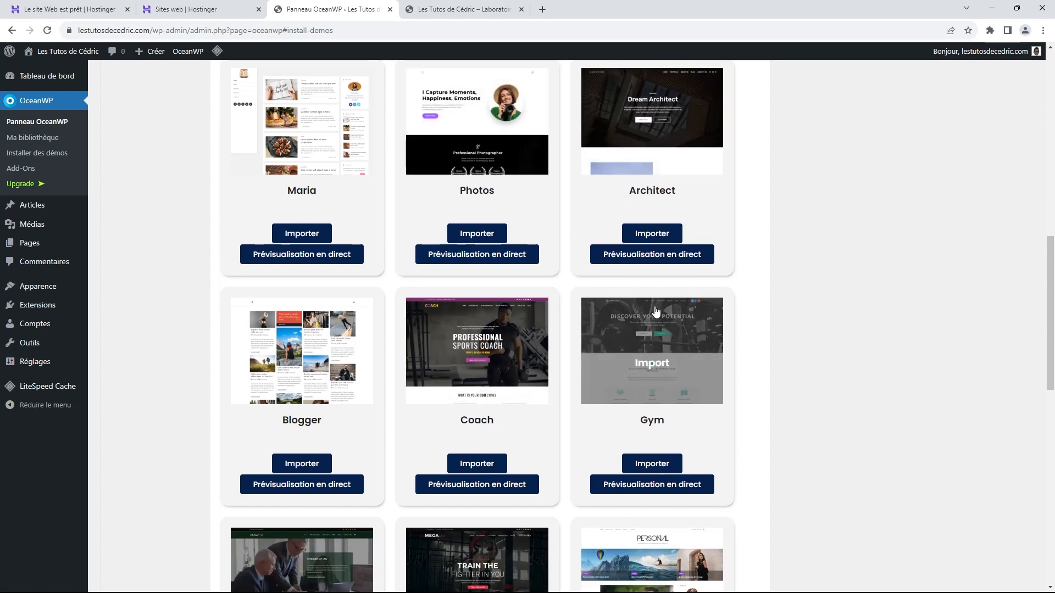
scroll(656, 311, down, 1)
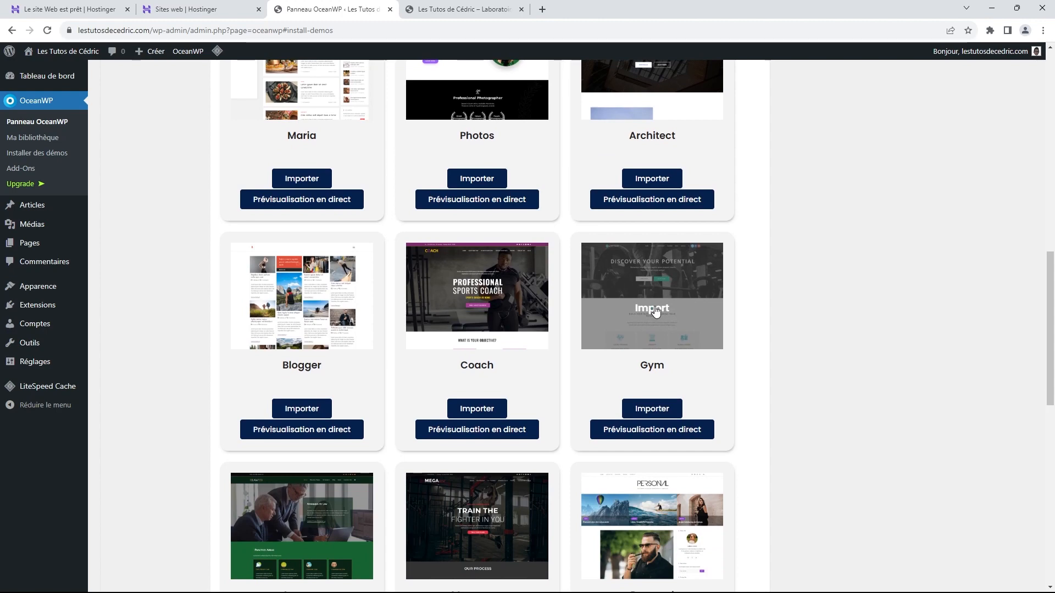
scroll(655, 311, down, 3)
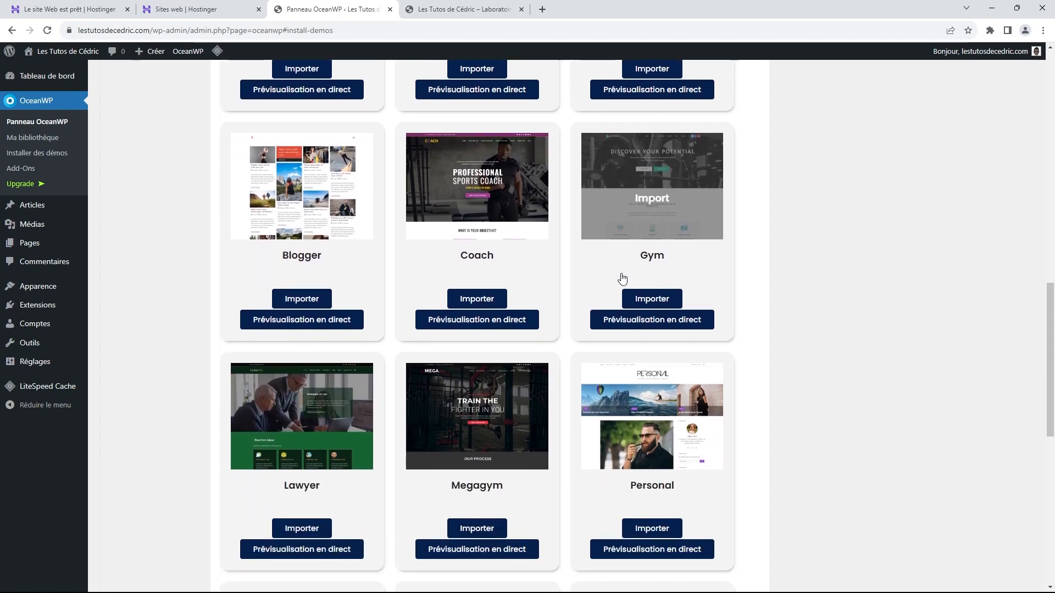
scroll(621, 279, down, 3)
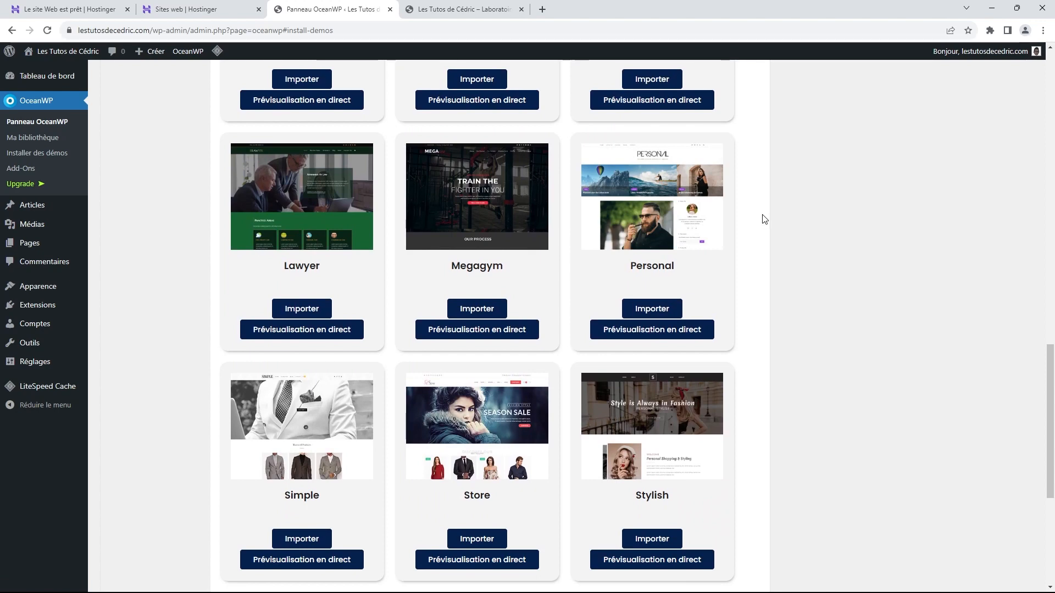
scroll(763, 217, down, 1)
scroll(763, 217, down, 1)
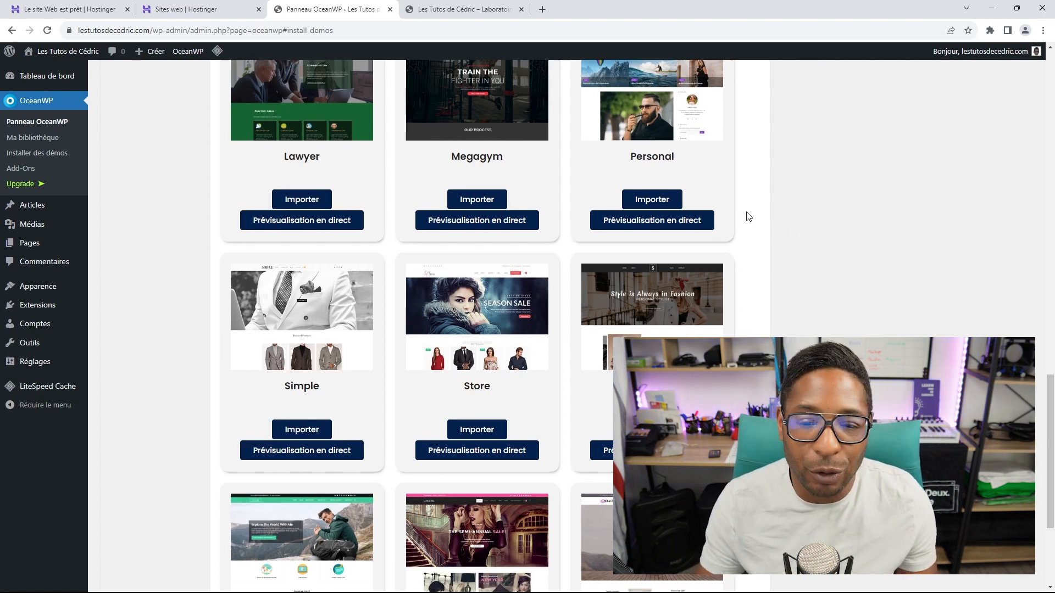
scroll(747, 220, up, 1)
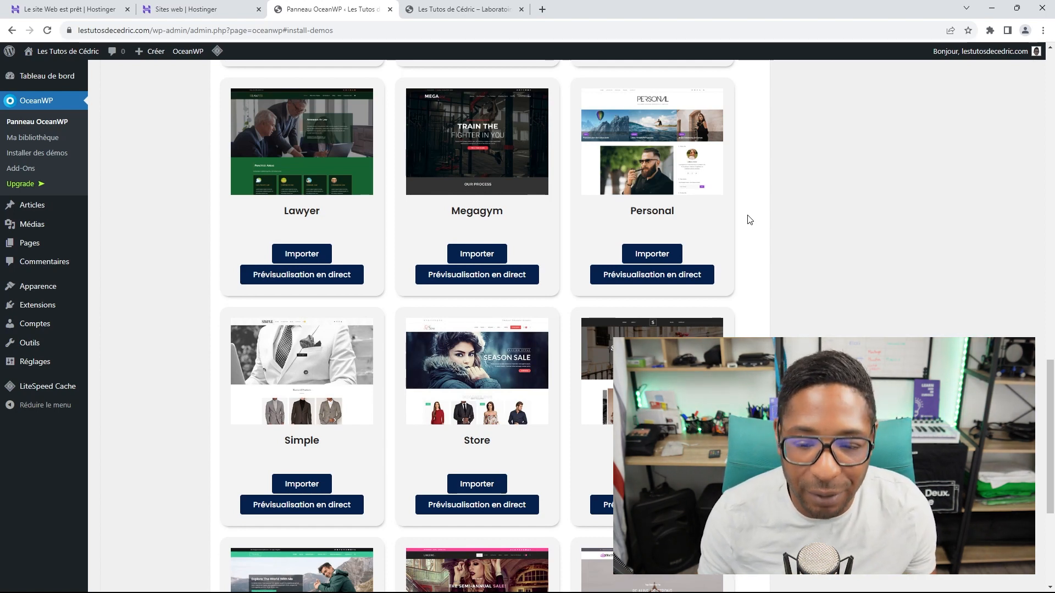
scroll(748, 214, down, 1)
scroll(748, 217, down, 3)
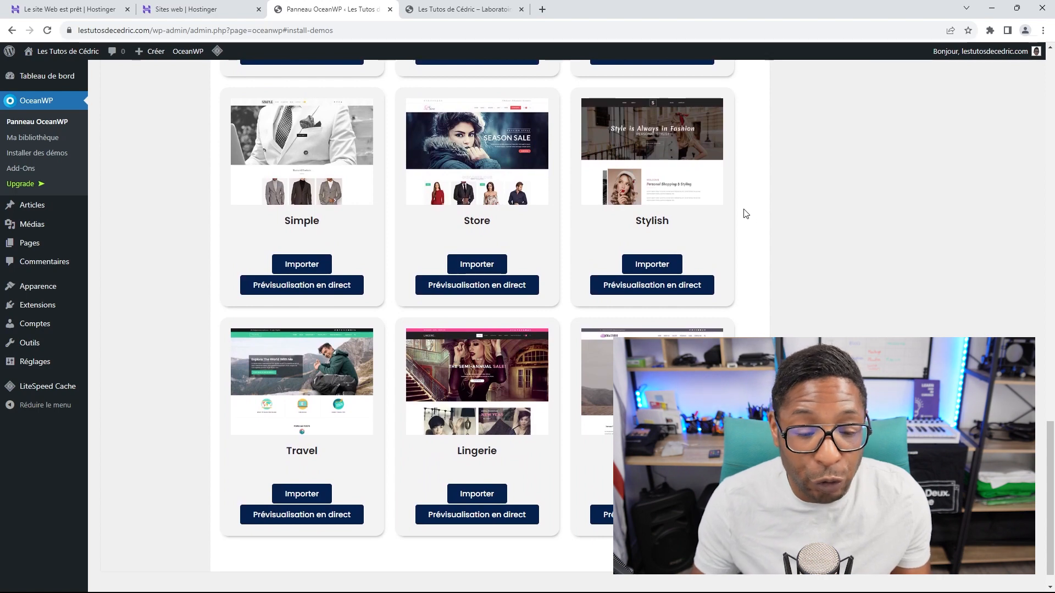
scroll(748, 217, down, 1)
scroll(746, 212, up, 1)
scroll(745, 211, up, 5)
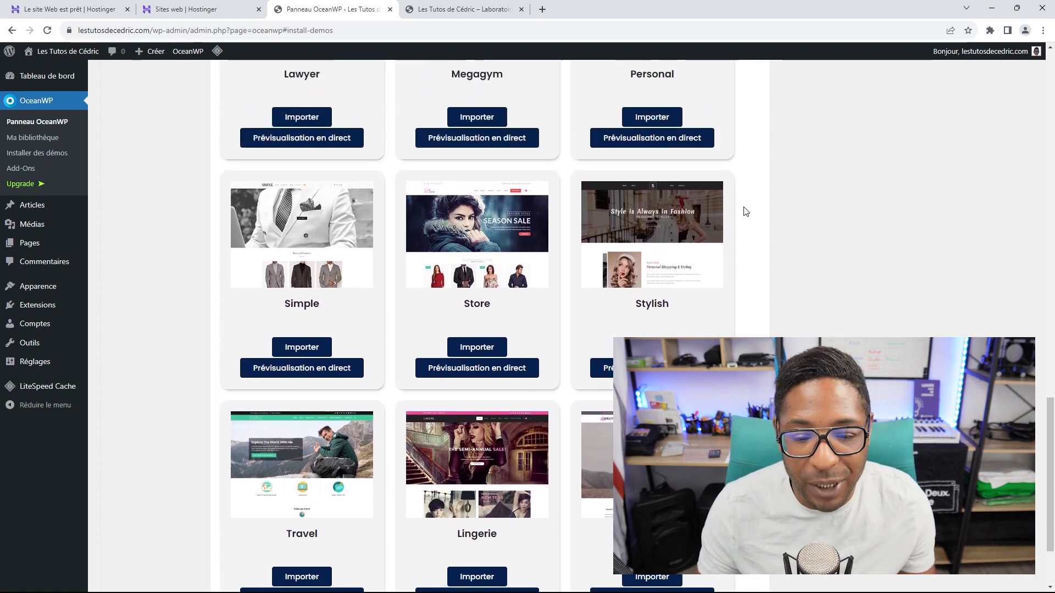
scroll(747, 212, up, 1)
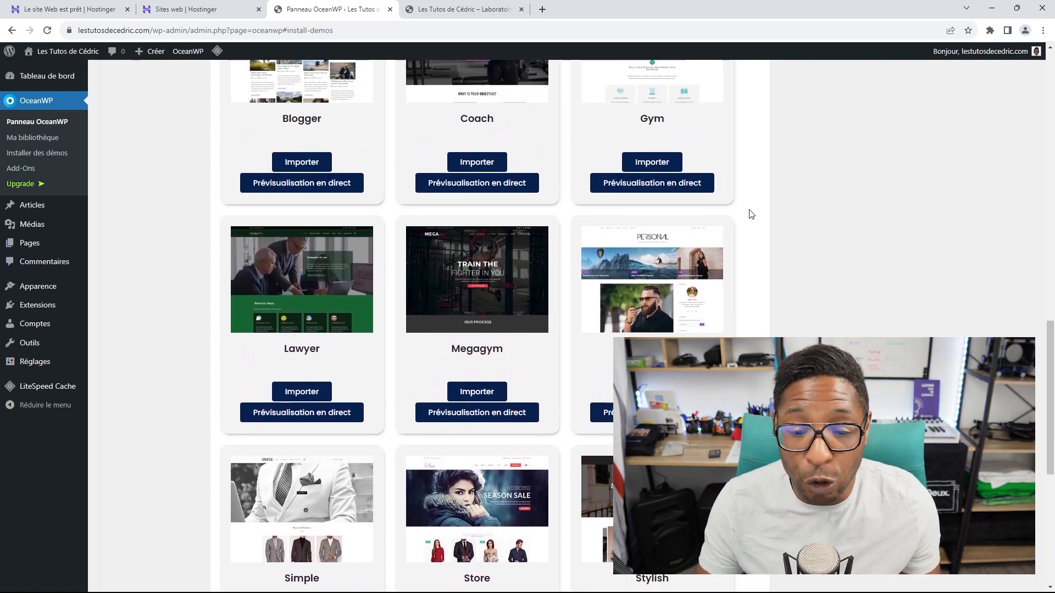
scroll(762, 222, up, 1)
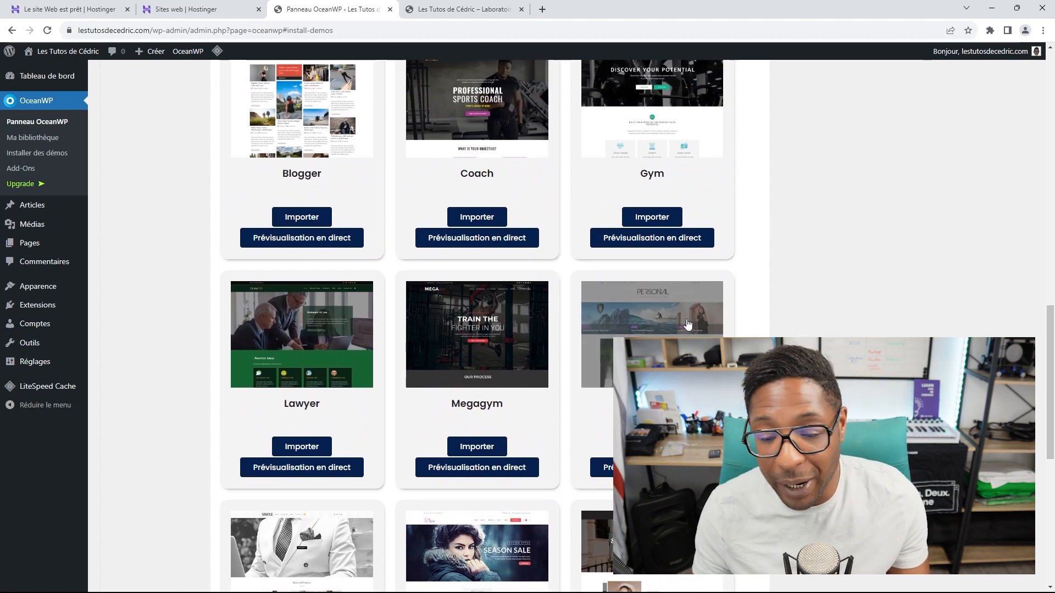
scroll(693, 318, up, 3)
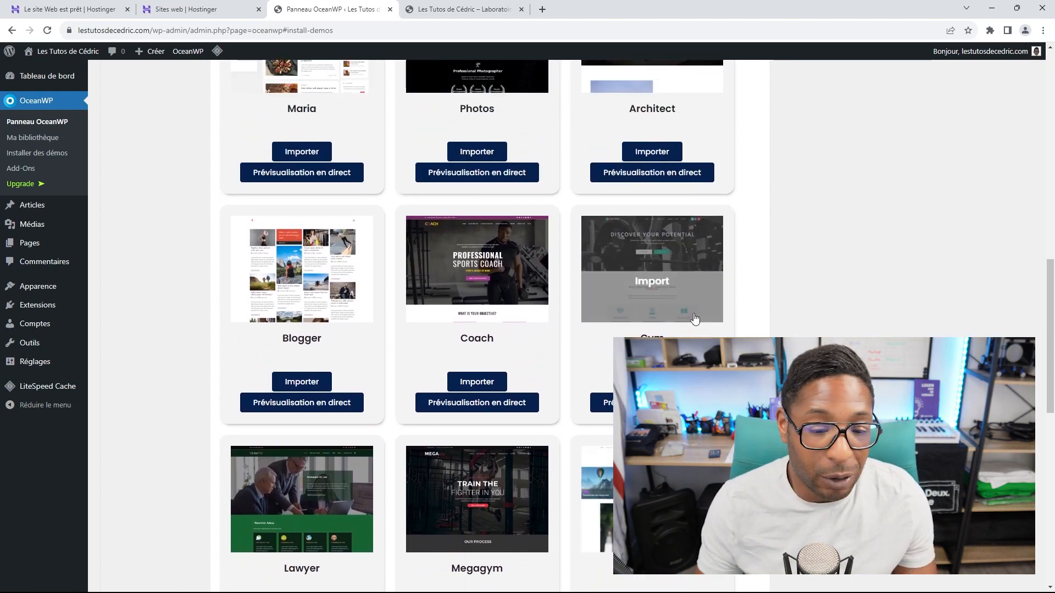
scroll(566, 288, up, 3)
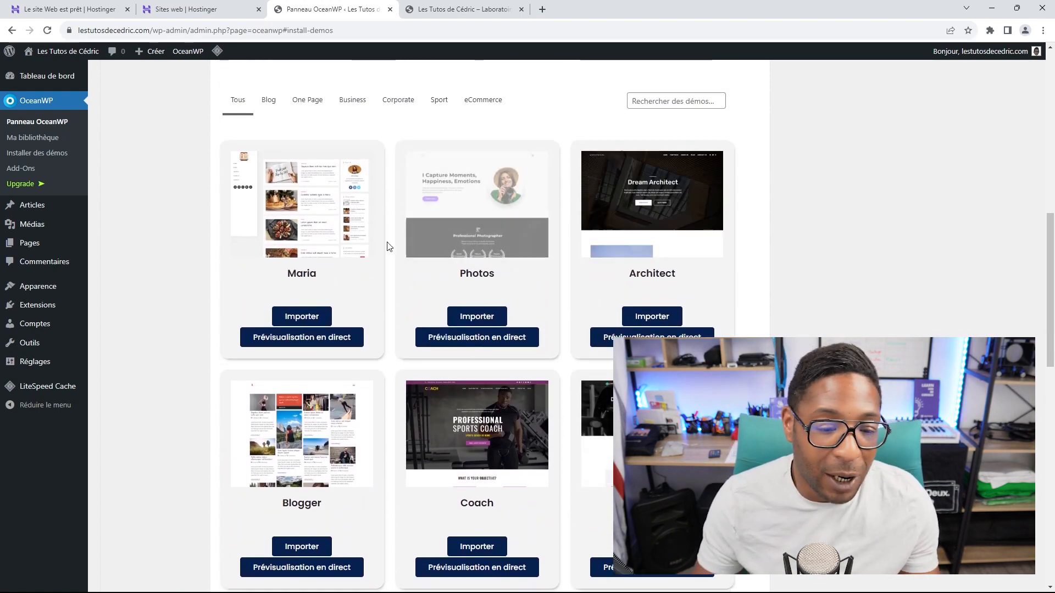
scroll(319, 213, down, 2)
scroll(352, 308, up, 3)
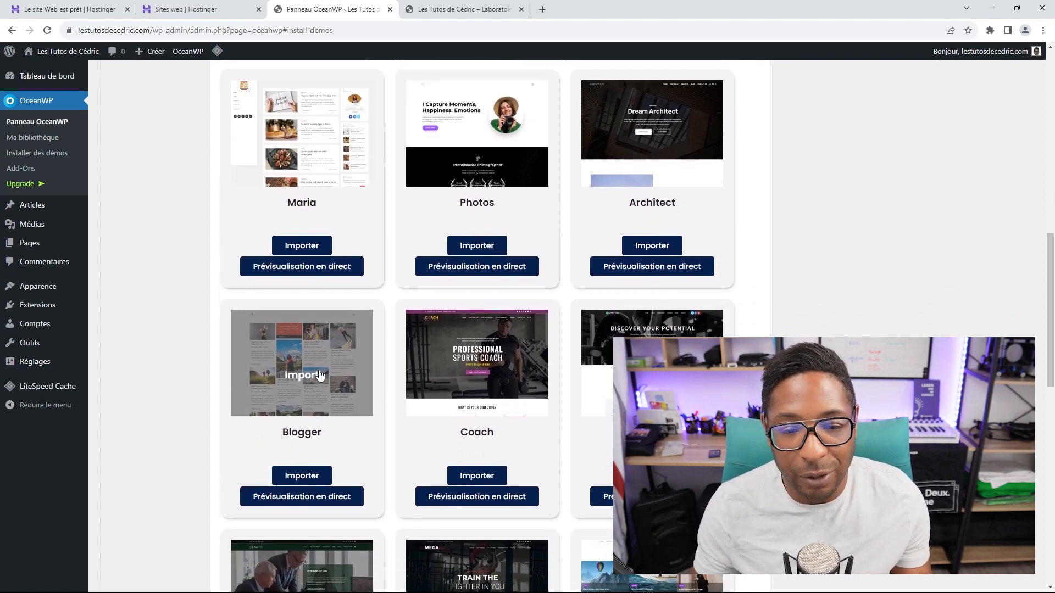
scroll(483, 307, up, 1)
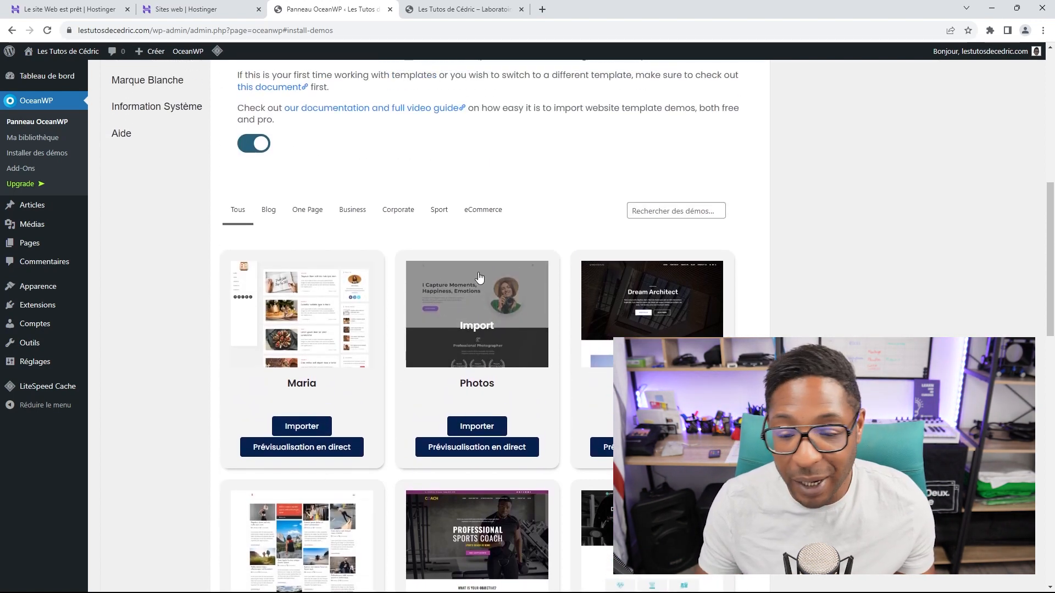
scroll(666, 295, up, 1)
scroll(701, 308, down, 4)
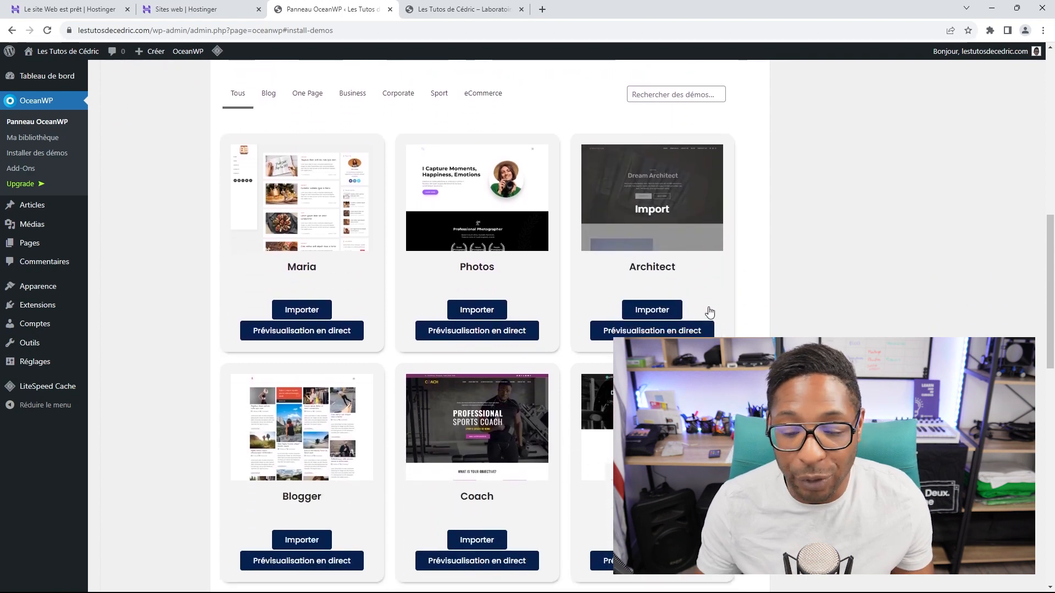
scroll(702, 328, down, 2)
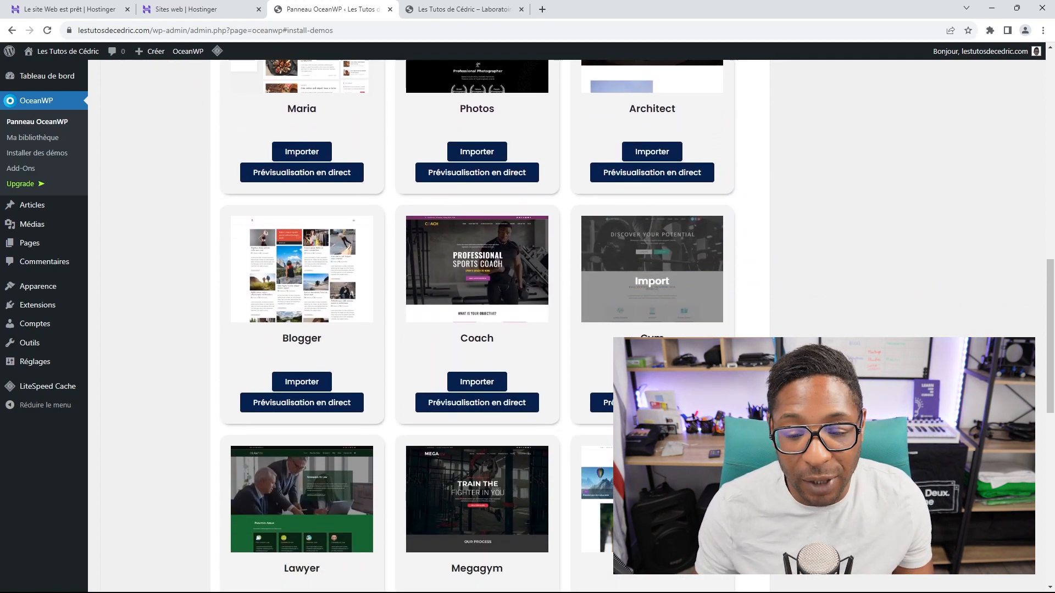
scroll(659, 275, up, 4)
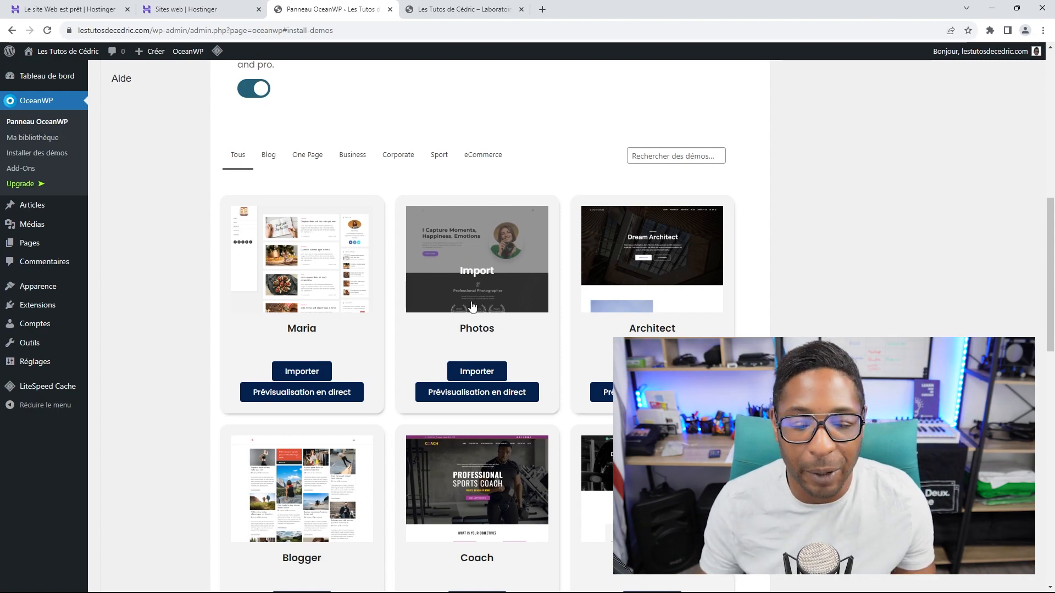
Step: Start the Photos demo import and install Ocean Social Sharing, Elementor and WPForms plugins
click(479, 373)
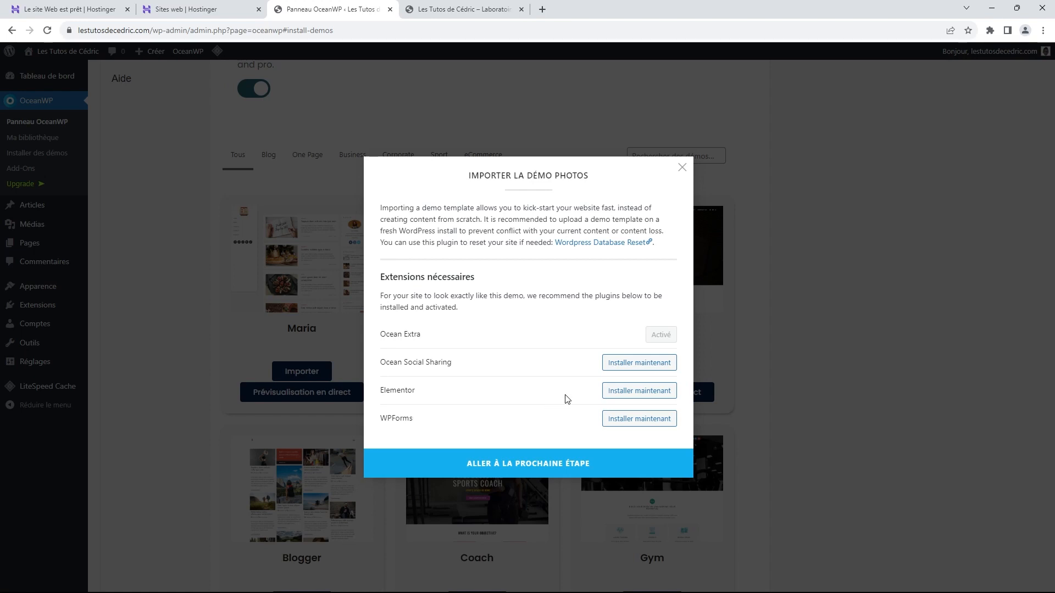
click(628, 363)
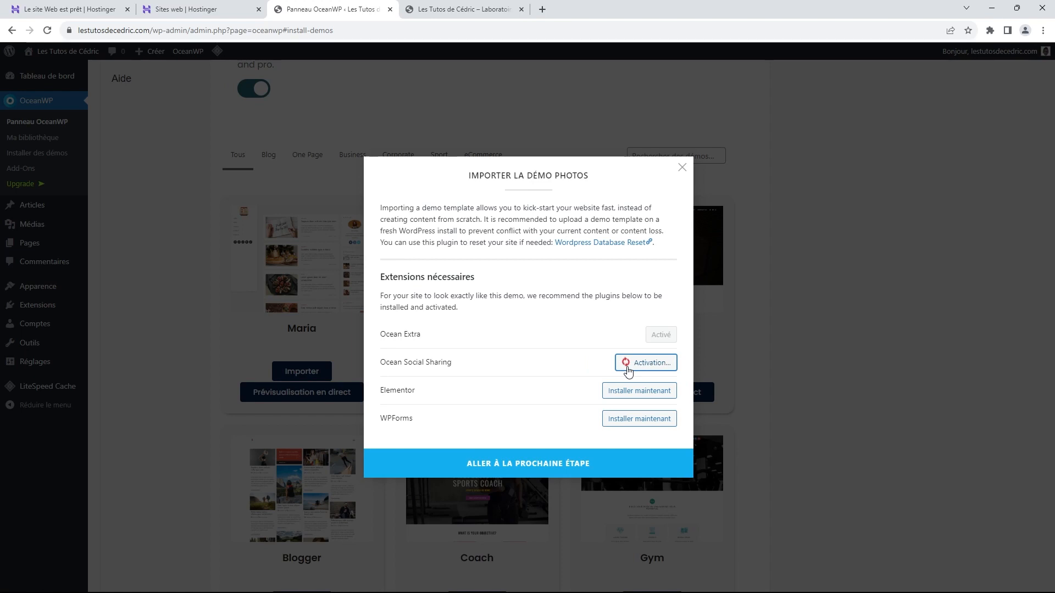
click(636, 394)
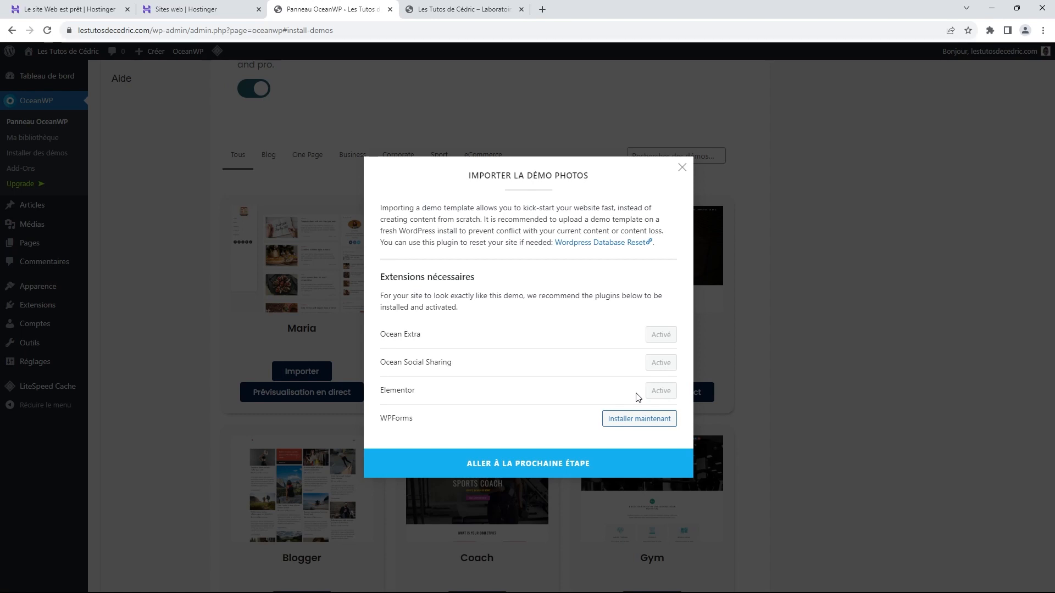
click(639, 423)
click(548, 464)
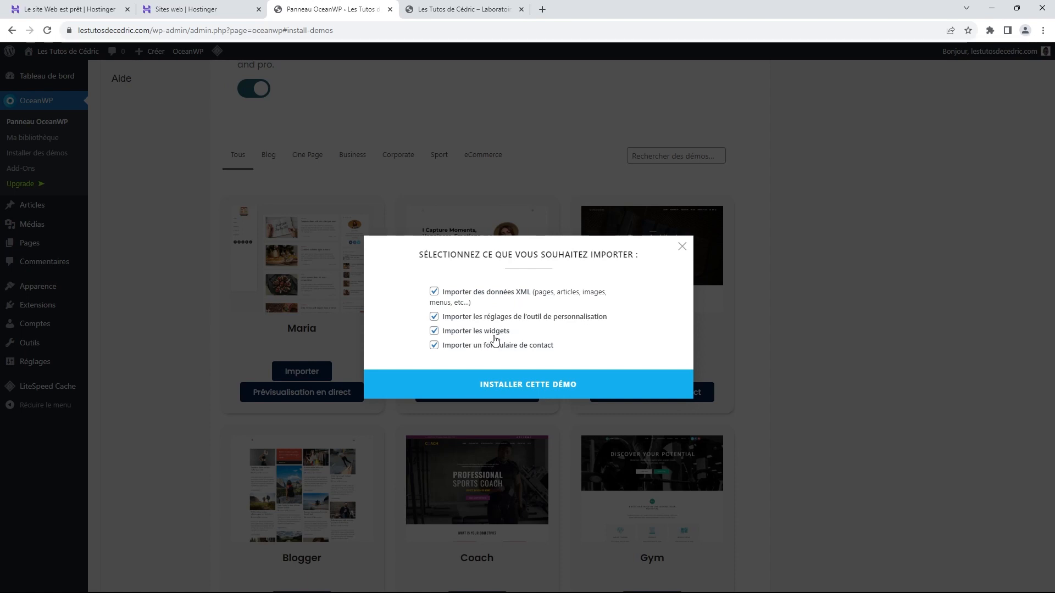
Step: Install the Photos demo with XML data, customizer settings, widgets and contact form all included
click(529, 385)
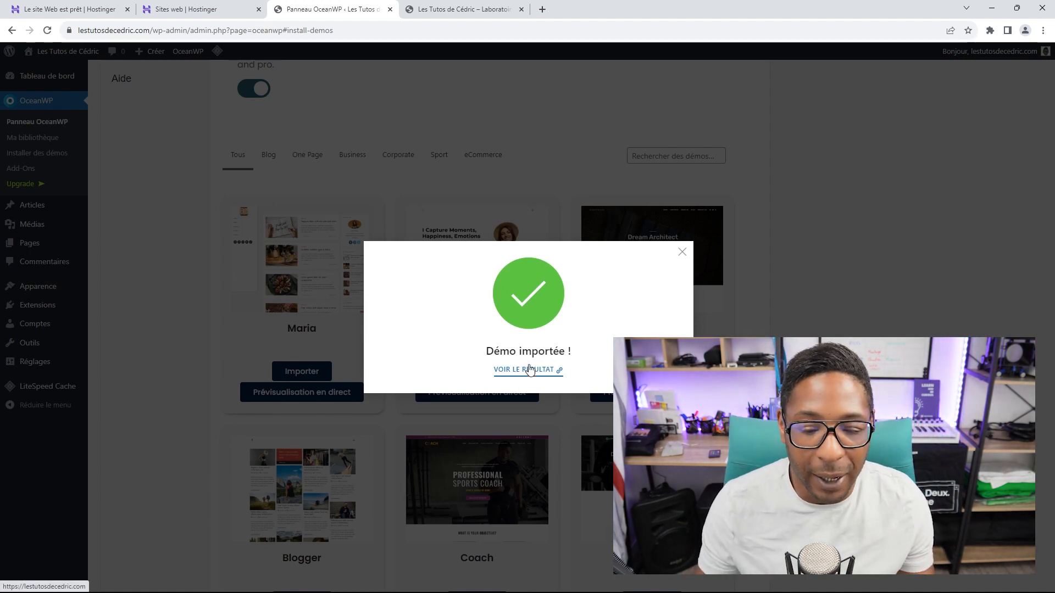
Step: View the imported Photos demo site in a new tab and scroll through its homepage
click(524, 370)
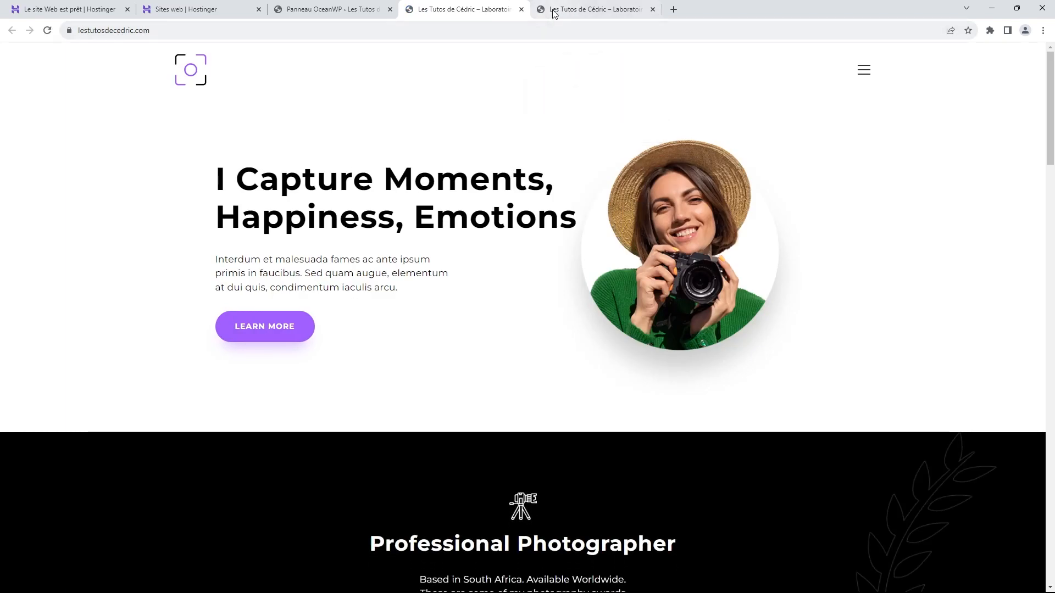
click(652, 10)
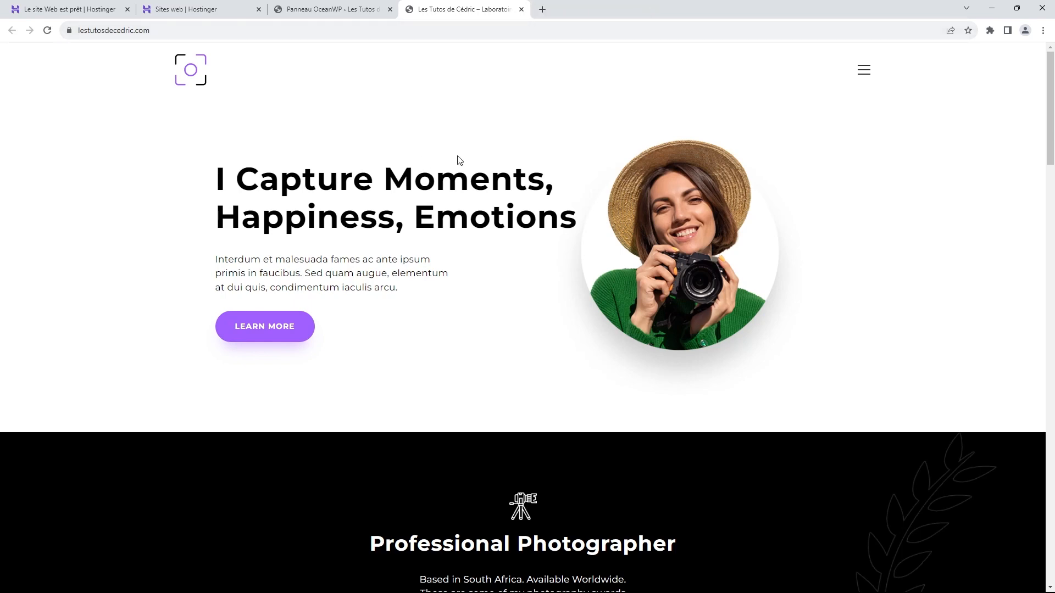
scroll(457, 160, down, 5)
scroll(542, 148, down, 1)
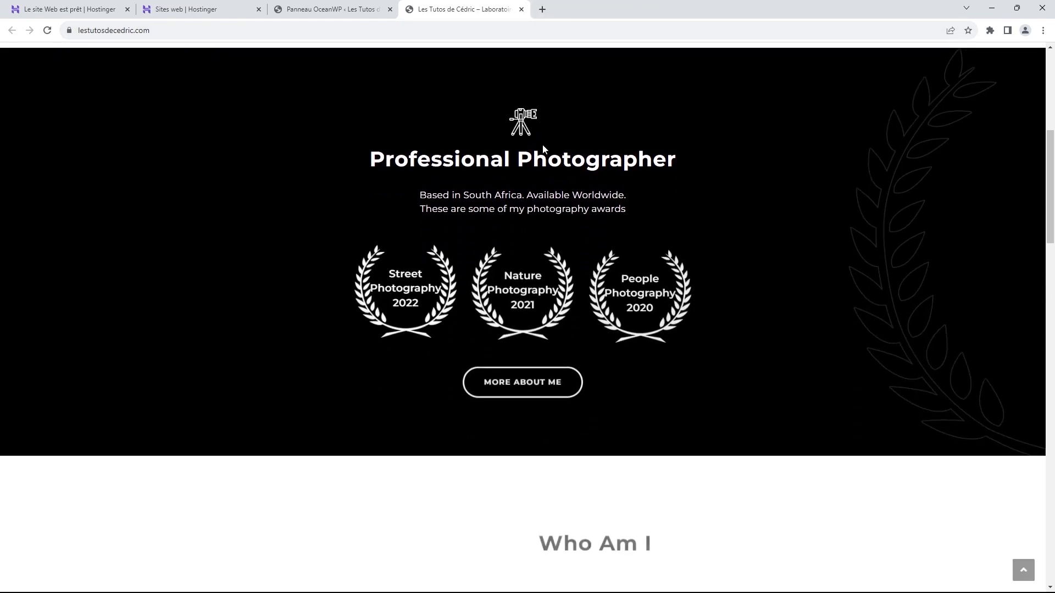
scroll(543, 146, down, 1)
scroll(543, 146, down, 5)
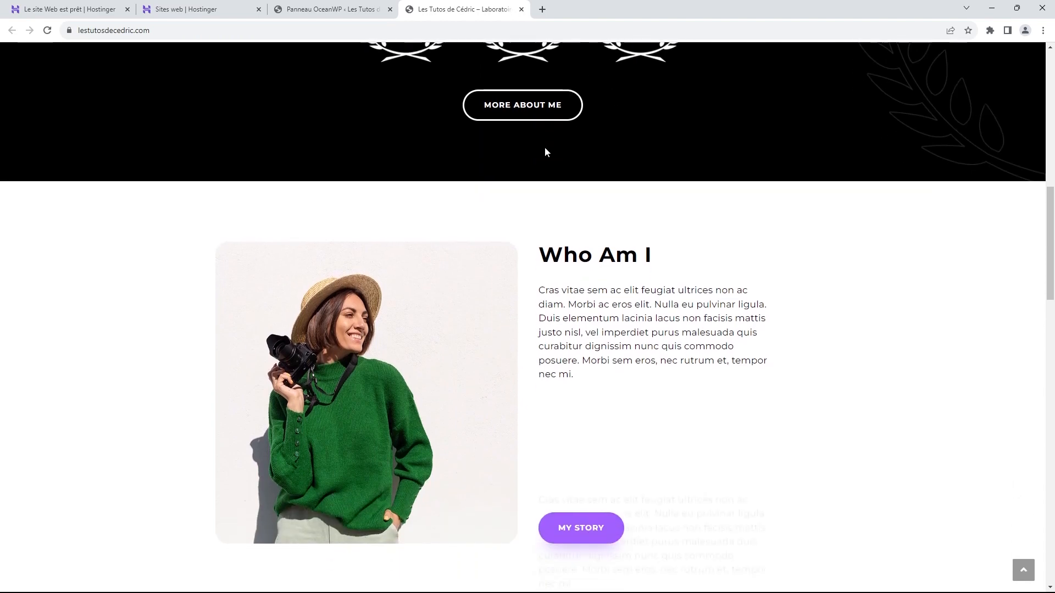
scroll(546, 148, down, 3)
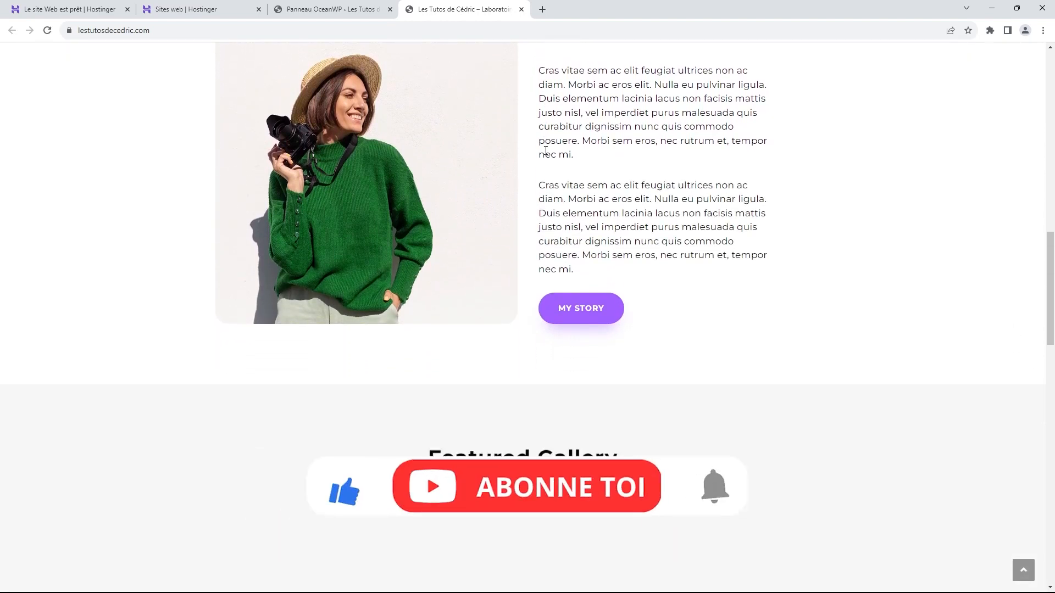
scroll(547, 153, down, 8)
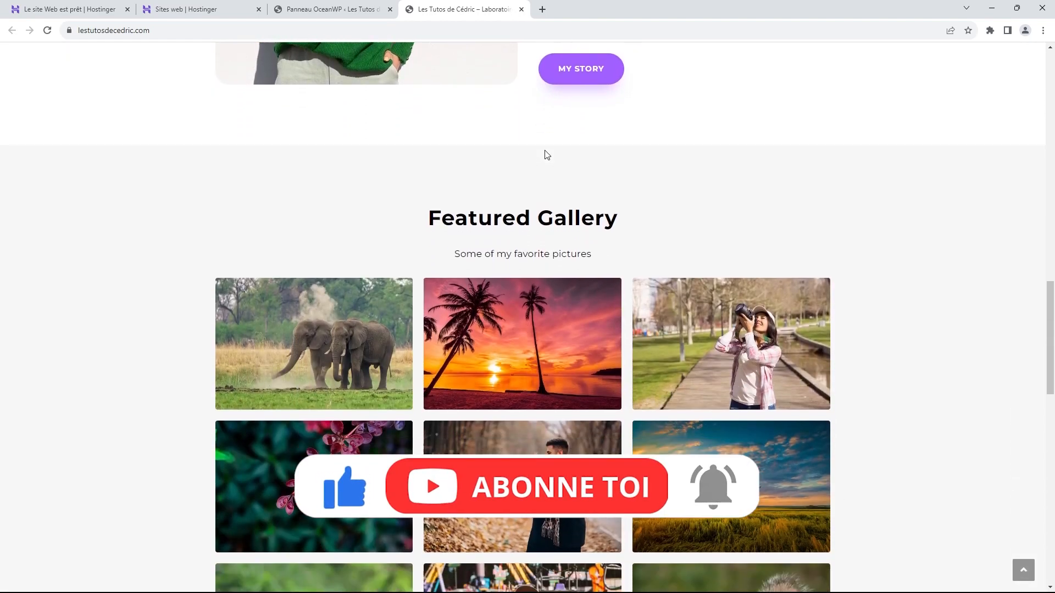
scroll(548, 152, down, 10)
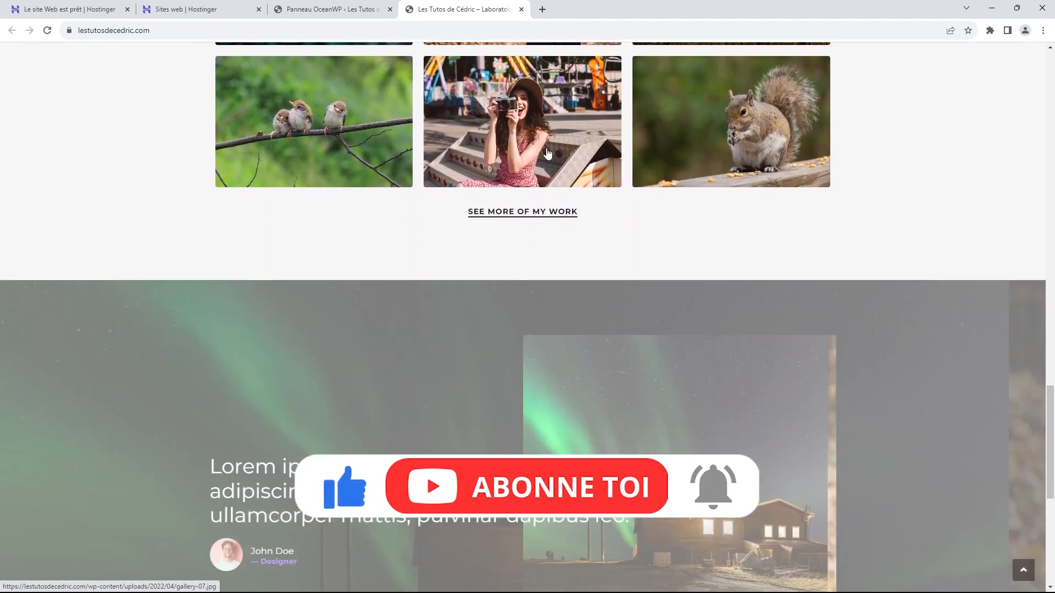
scroll(546, 148, down, 3)
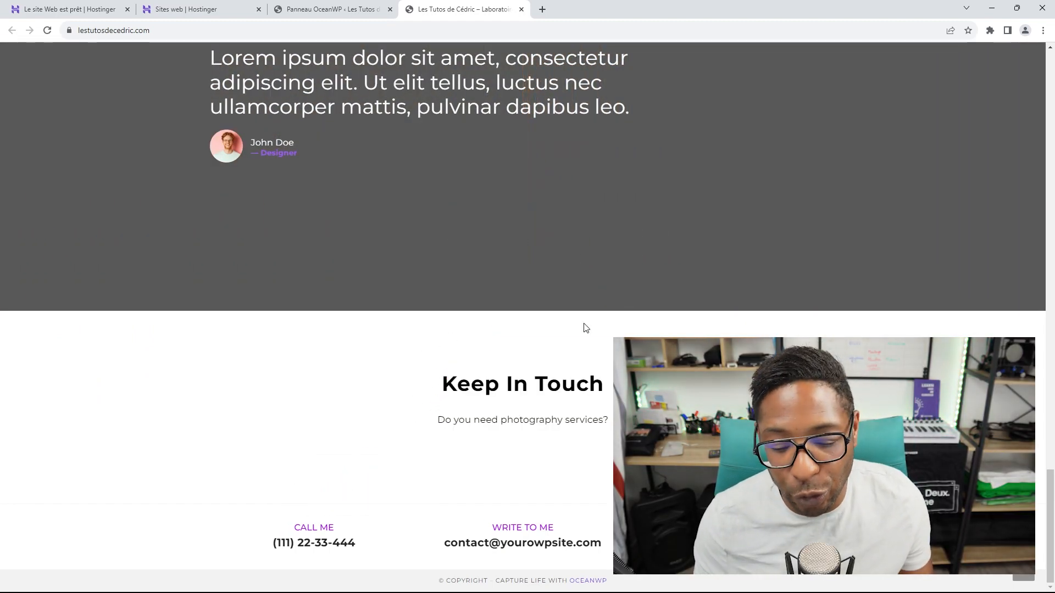
scroll(585, 330, up, 14)
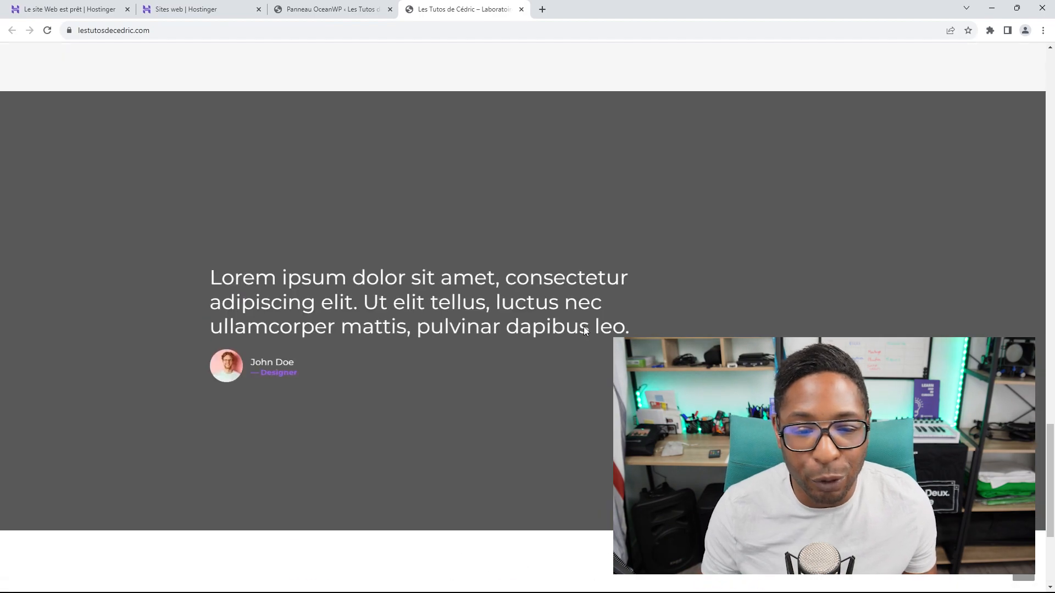
scroll(584, 327, up, 15)
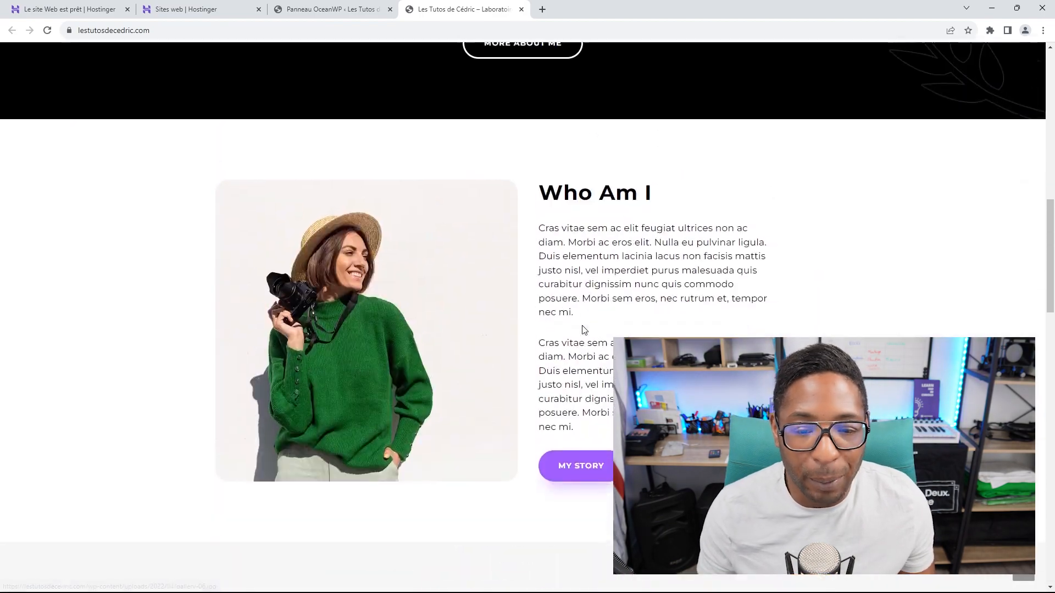
scroll(579, 319, up, 3)
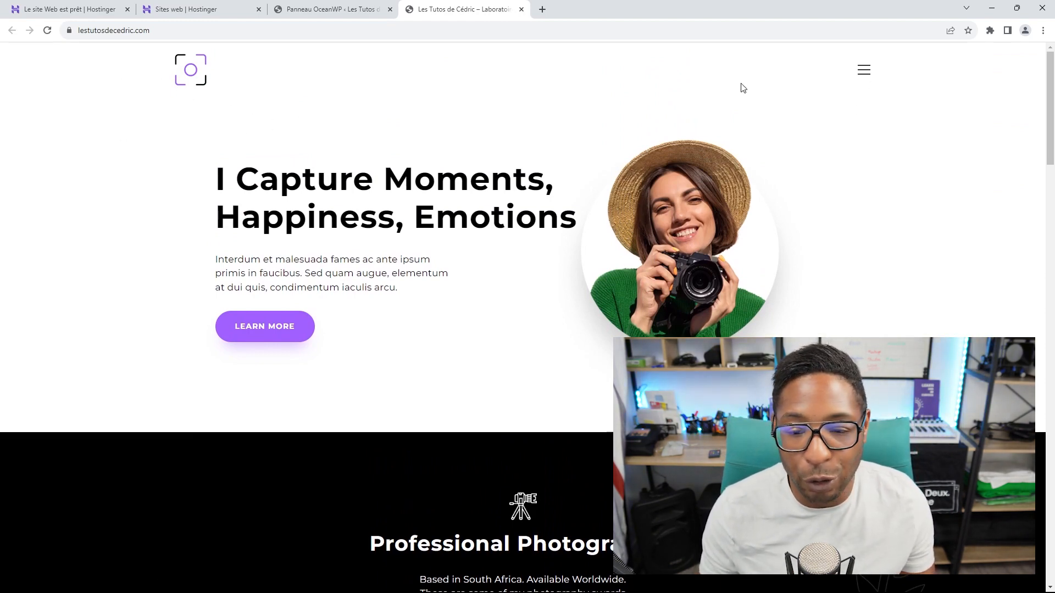
Step: Open and close the site's full-screen menu, then return to the OceanWP admin panel
click(865, 75)
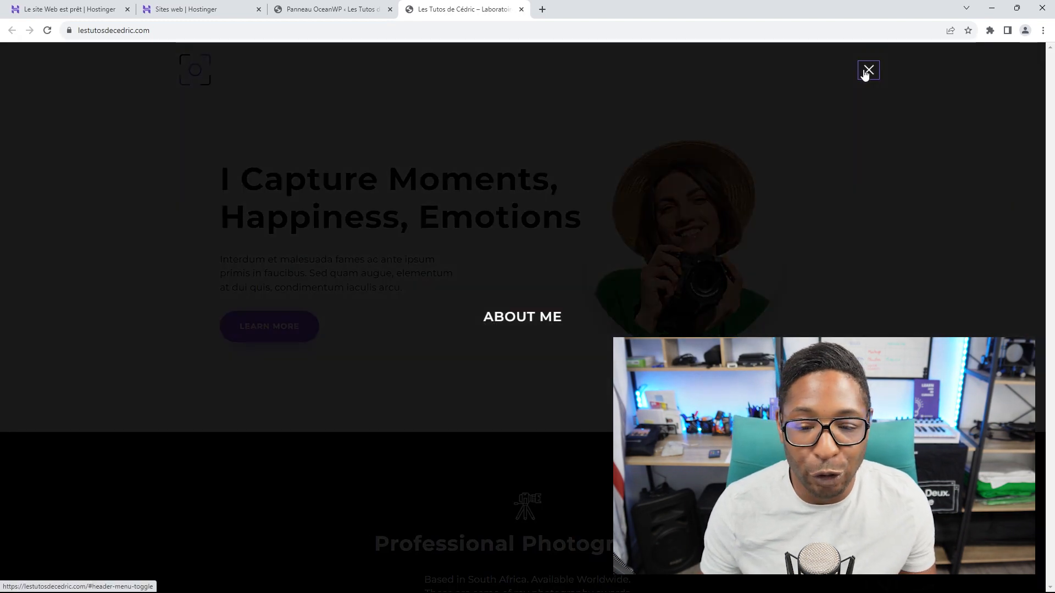
click(869, 70)
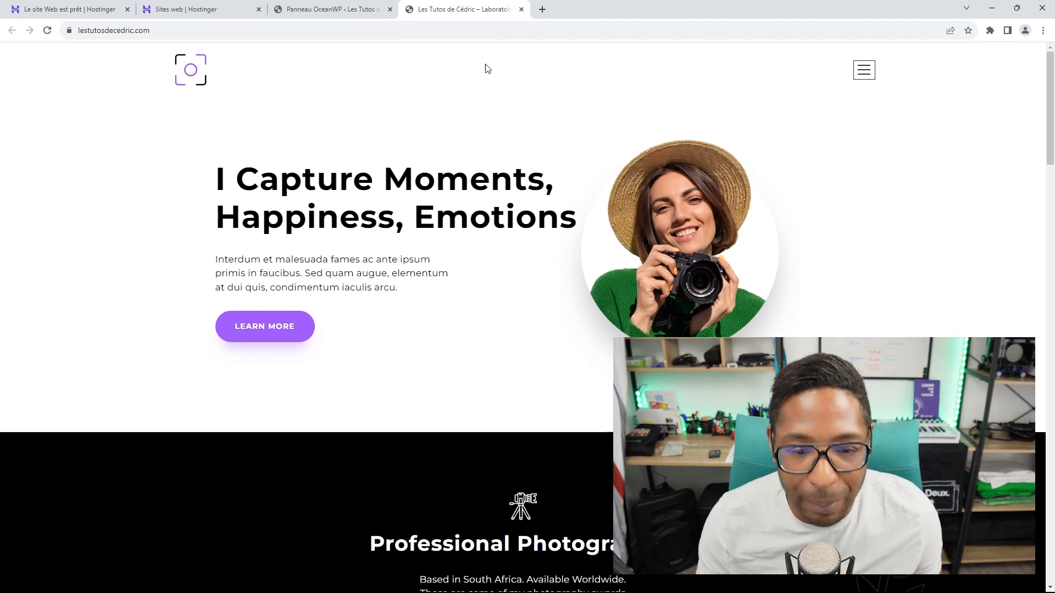
click(351, 11)
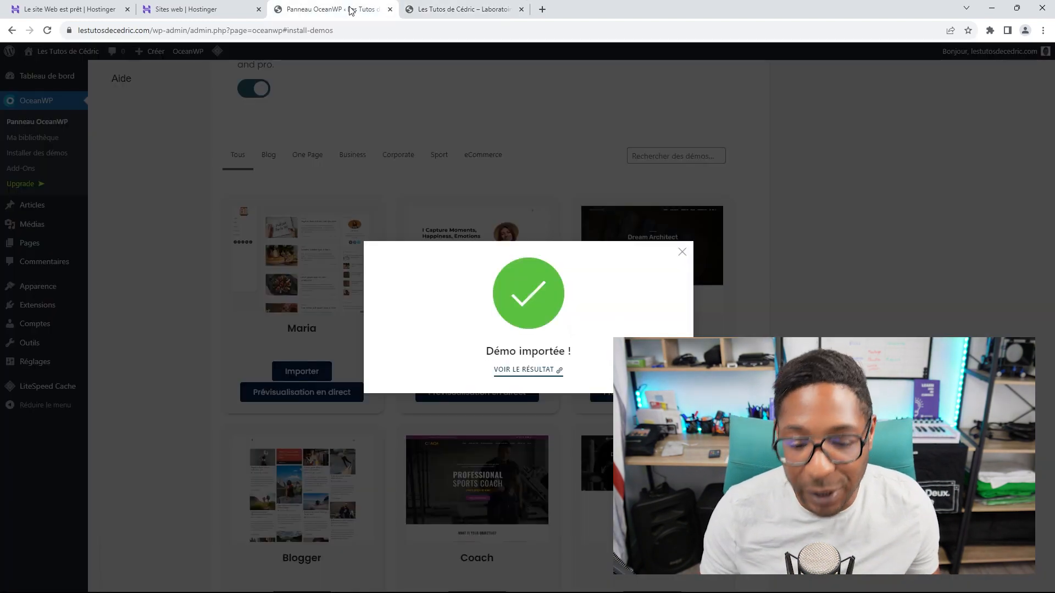
Step: Dismiss the Démo importée dialog, go to Tableau de bord, and right-click Pages in the sidebar
click(682, 252)
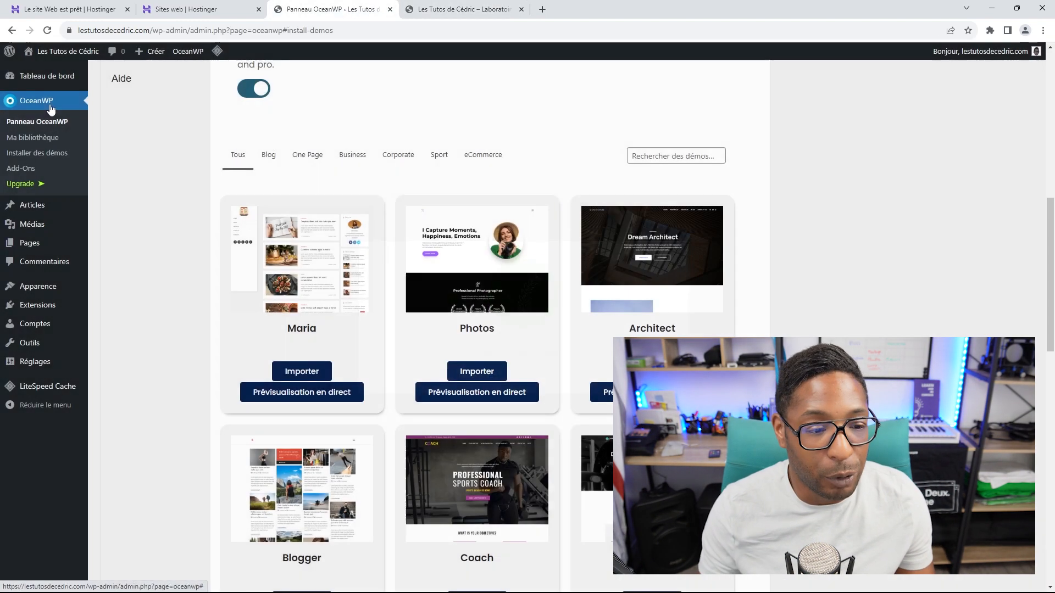
click(48, 78)
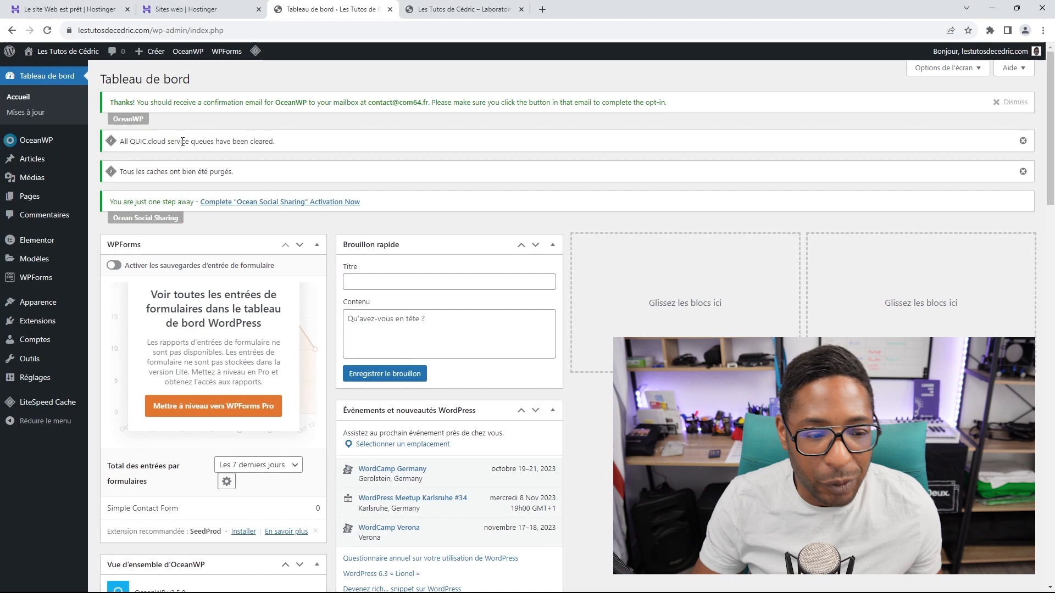
mouse_move(30, 201)
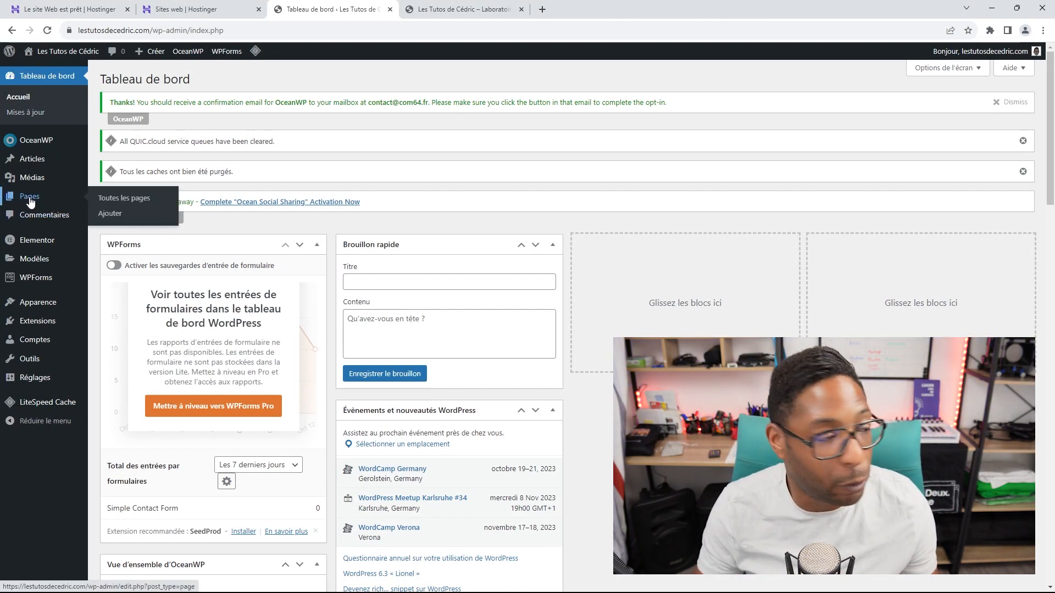
right_click(31, 201)
Step: Open the Pages list in a new tab, glance over the live homepage, then return to it
click(82, 207)
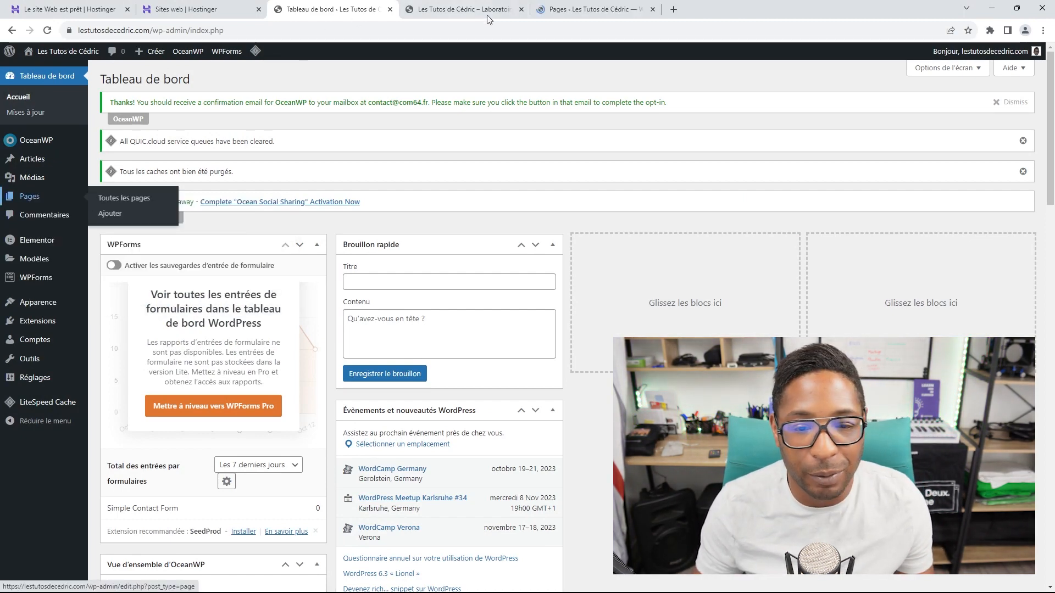
click(467, 11)
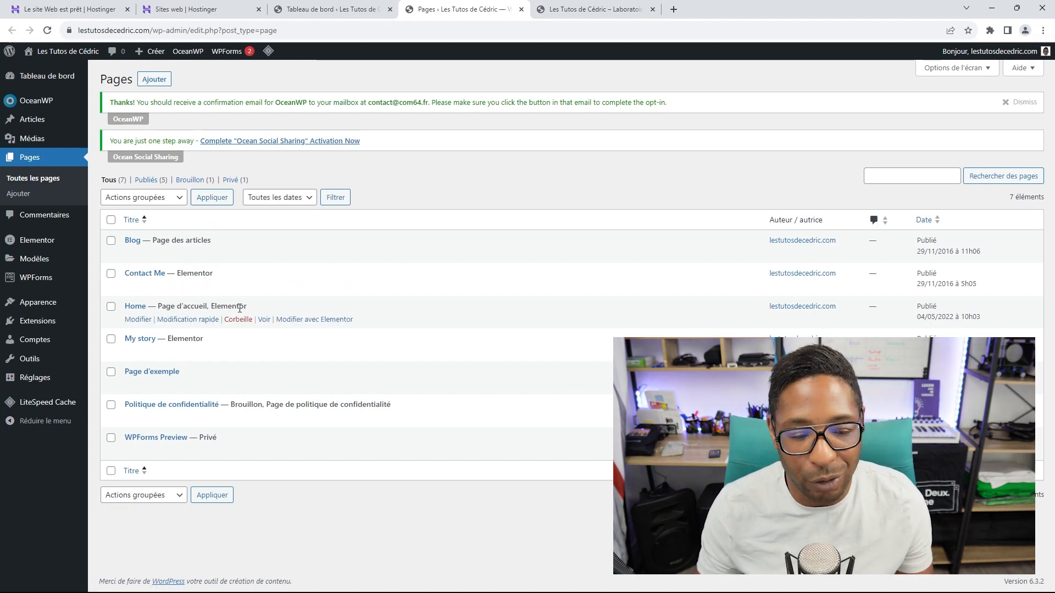
click(574, 9)
scroll(574, 212, down, 7)
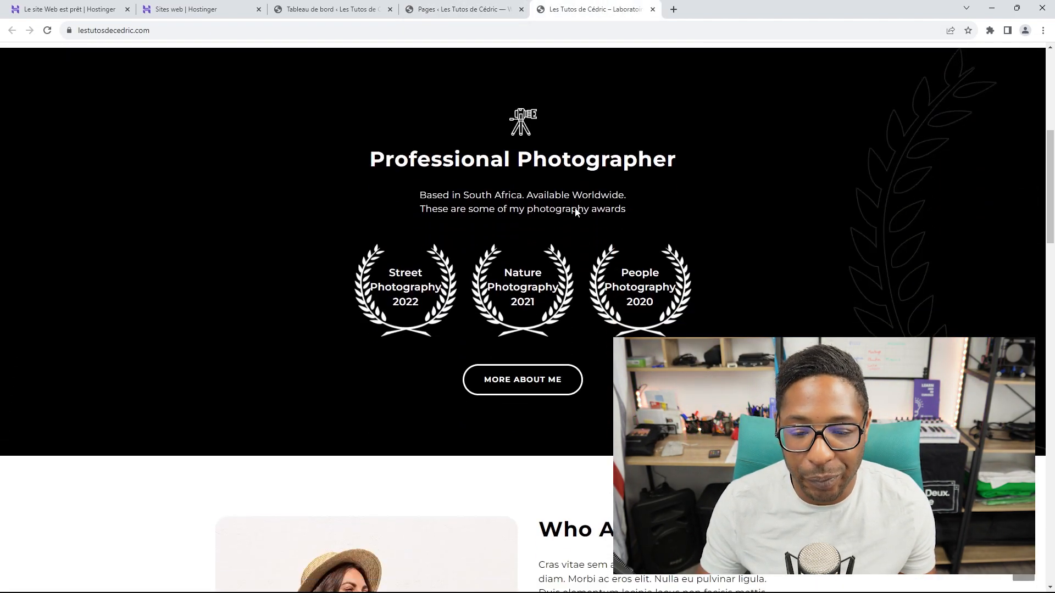
scroll(575, 213, down, 20)
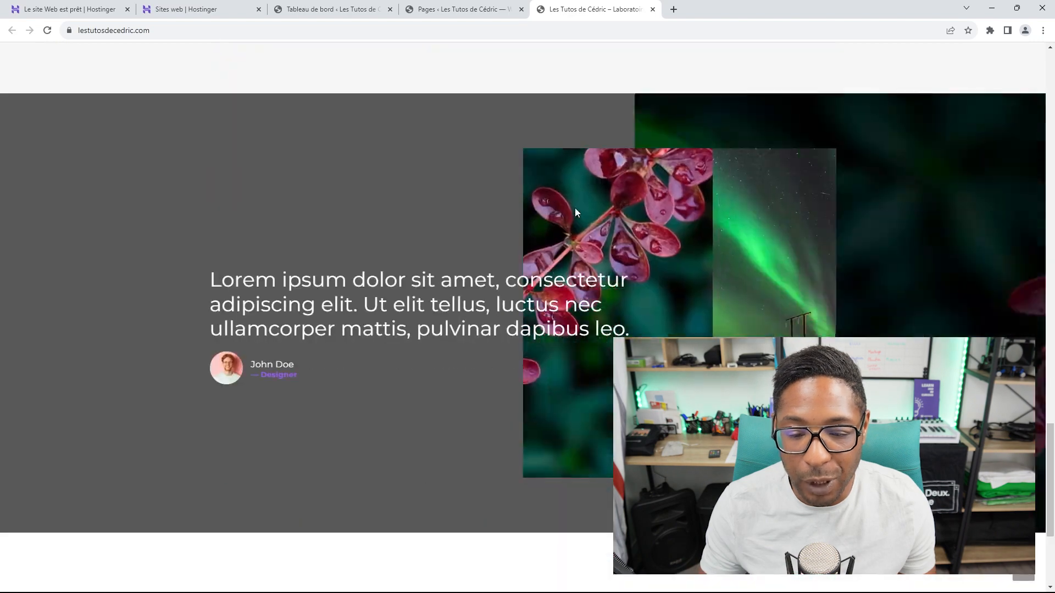
scroll(574, 212, down, 4)
scroll(640, 57, up, 6)
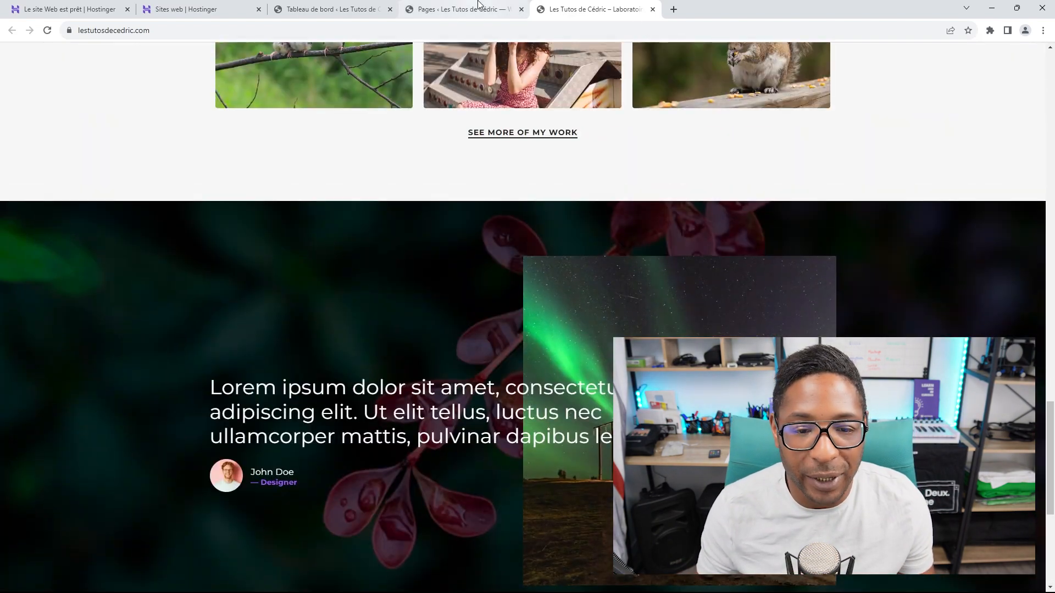
click(477, 5)
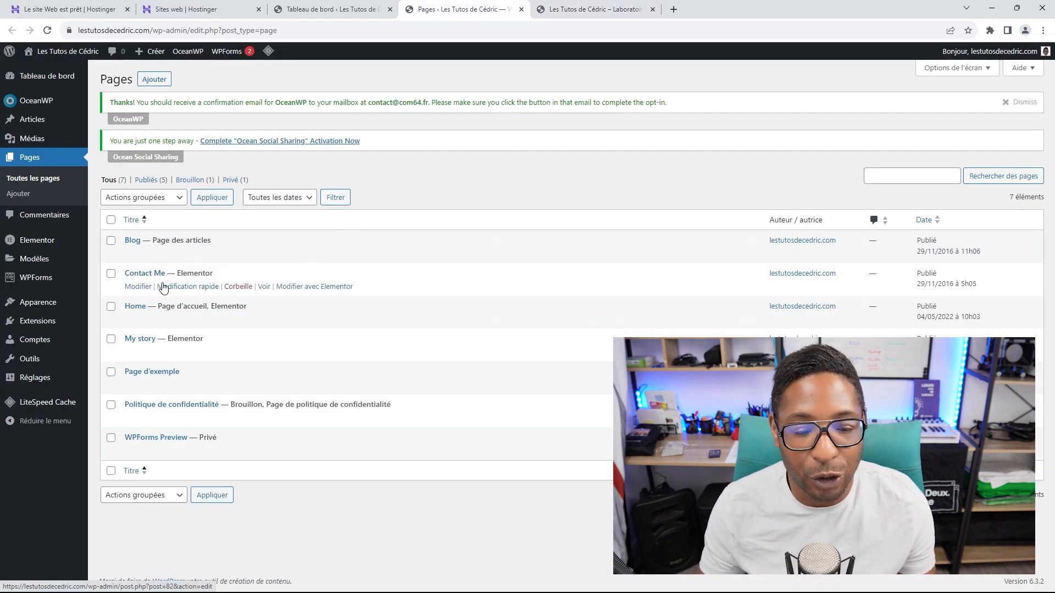
right_click(265, 287)
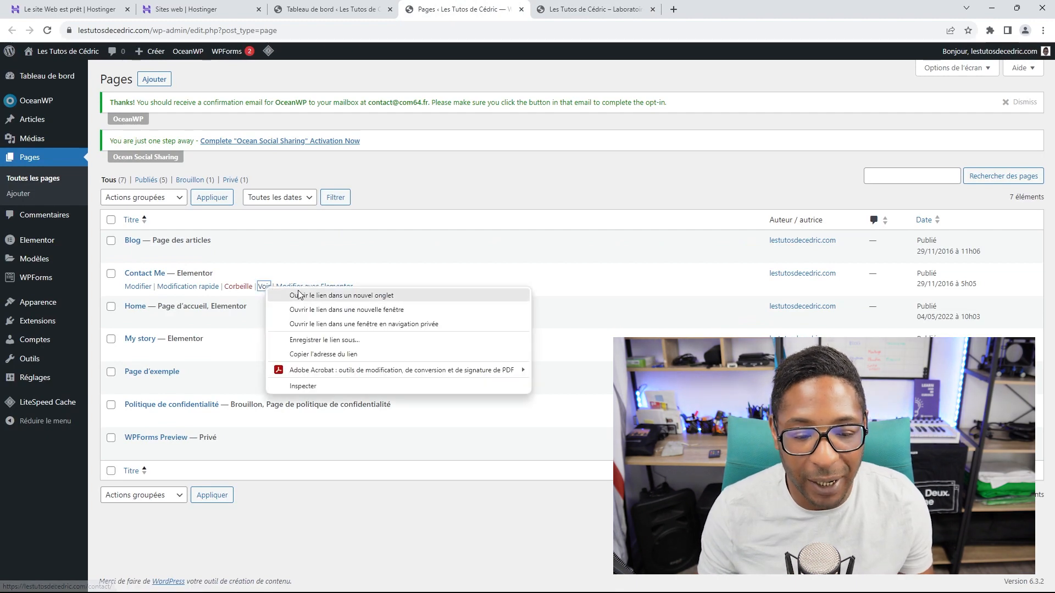
click(298, 295)
click(583, 17)
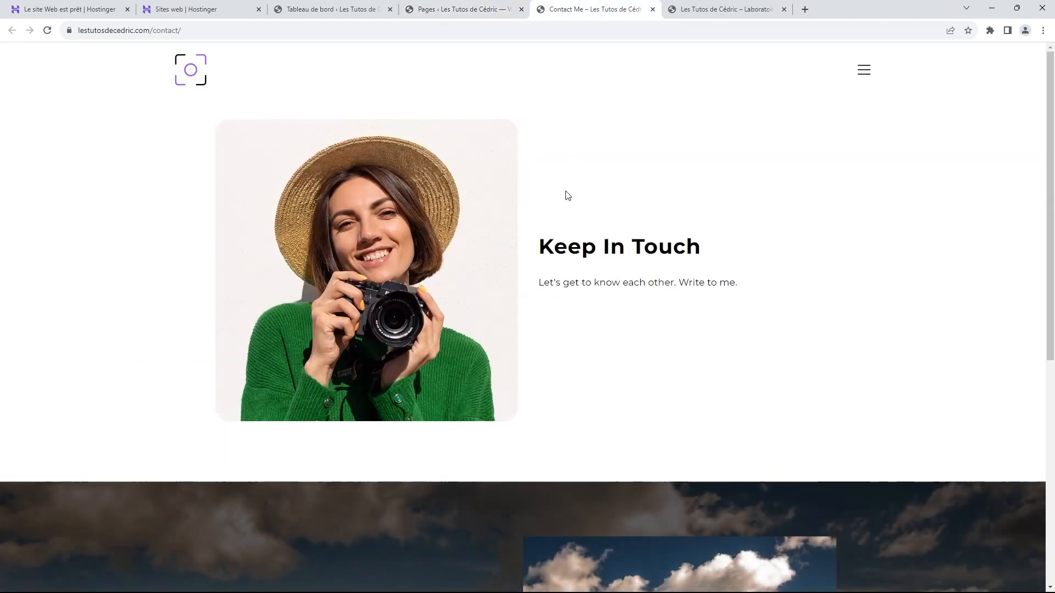
scroll(567, 195, down, 7)
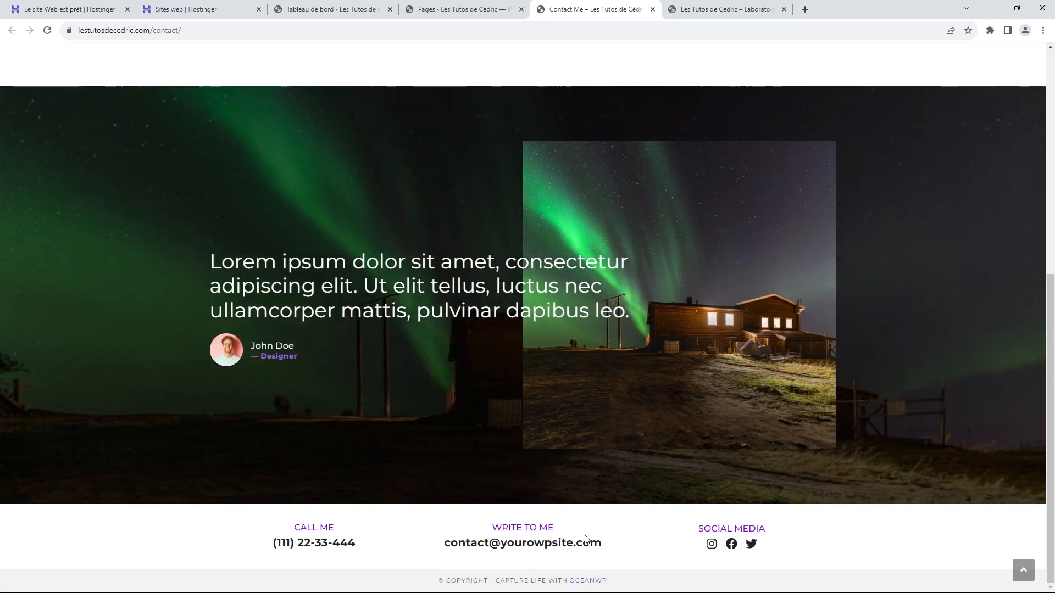
scroll(591, 529, up, 4)
scroll(586, 513, up, 3)
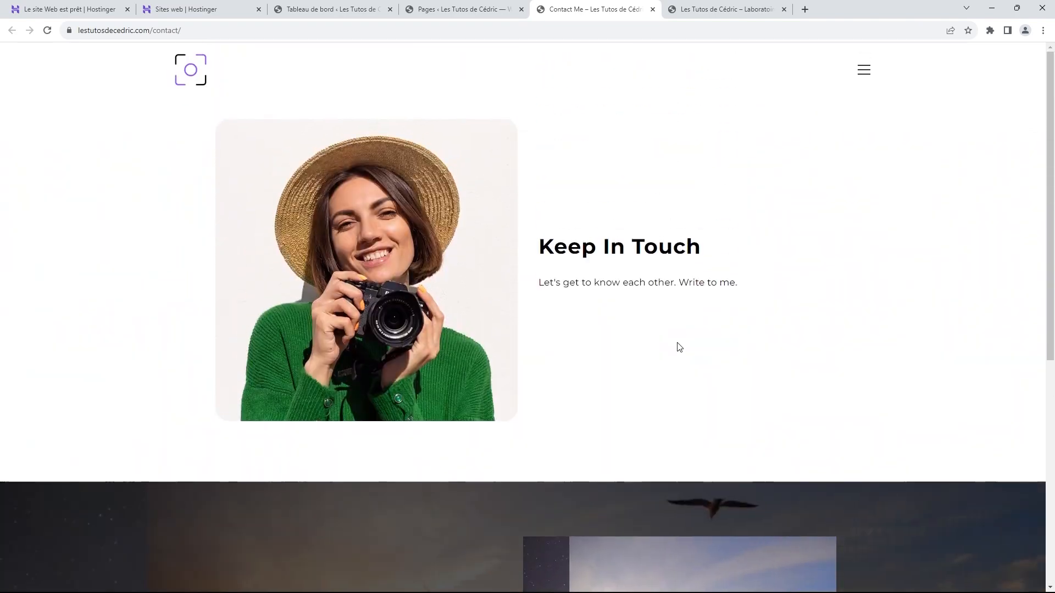
scroll(679, 347, down, 7)
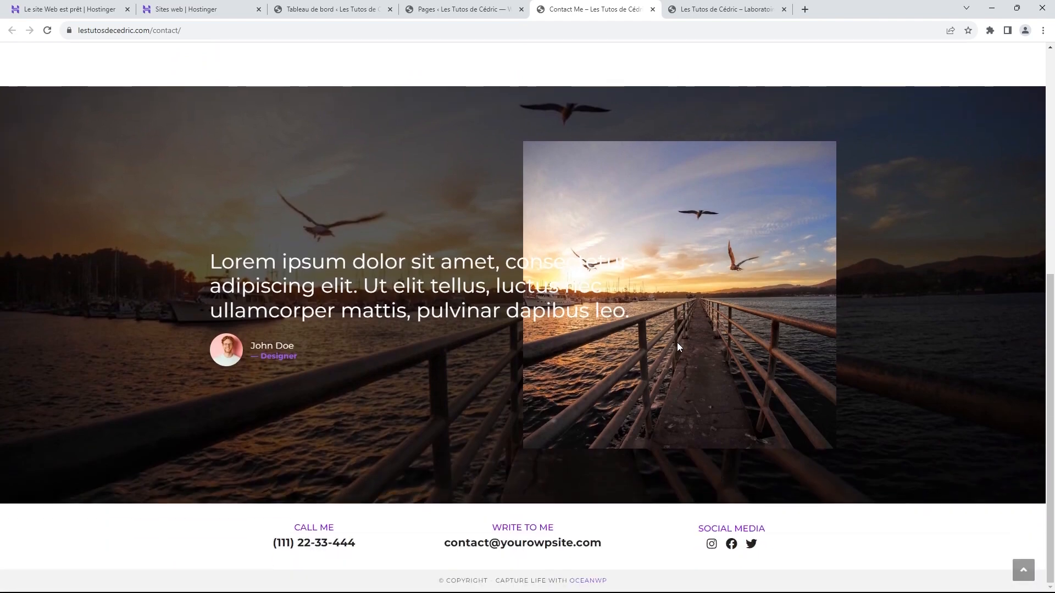
scroll(678, 348, up, 7)
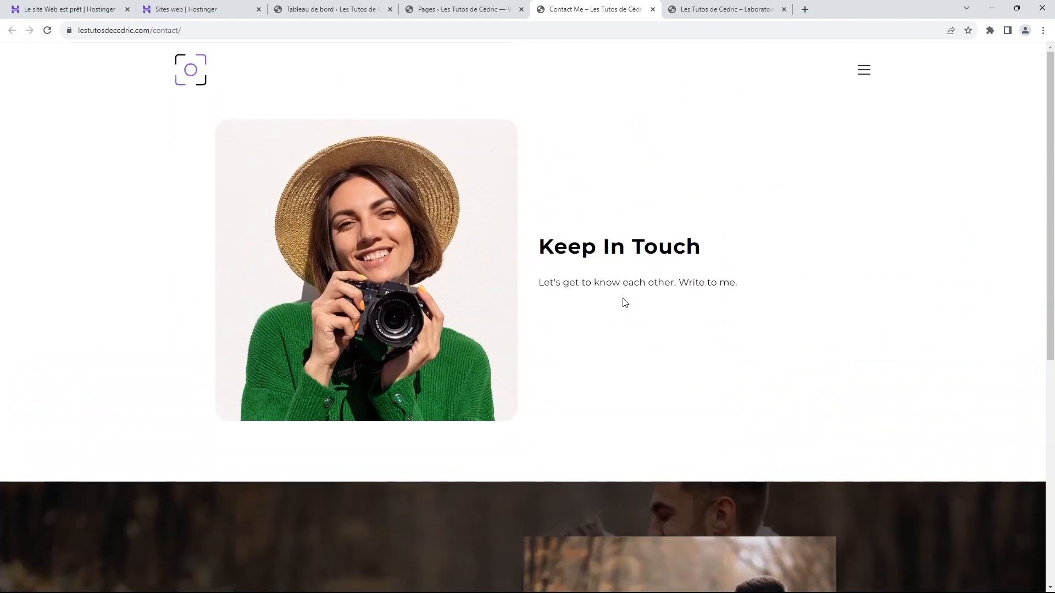
click(652, 9)
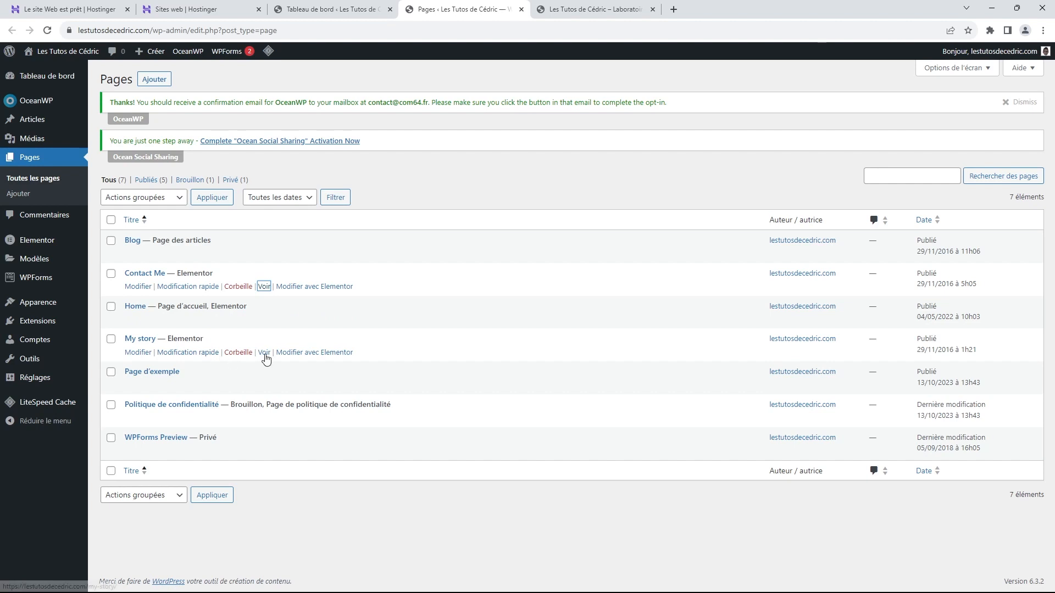
Step: Preview the My story page in a new tab, scroll through it, and close it
right_click(265, 356)
click(310, 362)
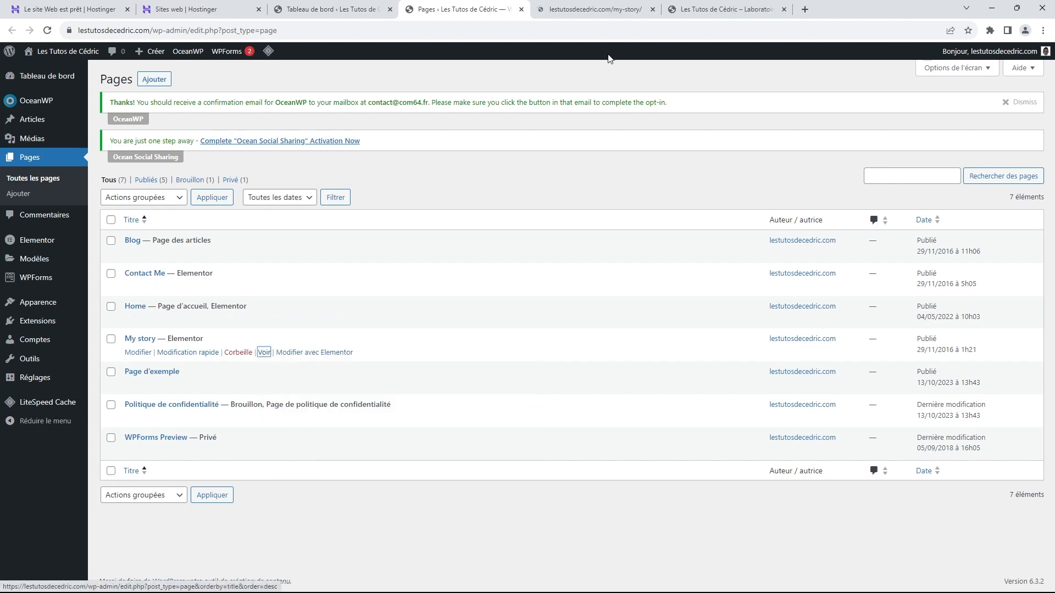
click(590, 10)
scroll(695, 172, down, 5)
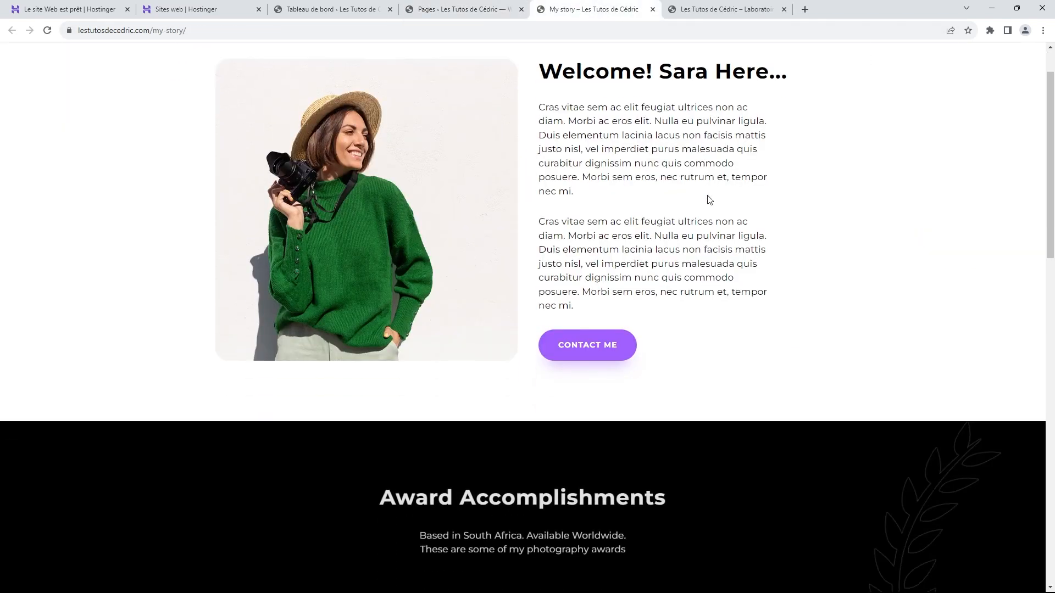
scroll(711, 218, down, 14)
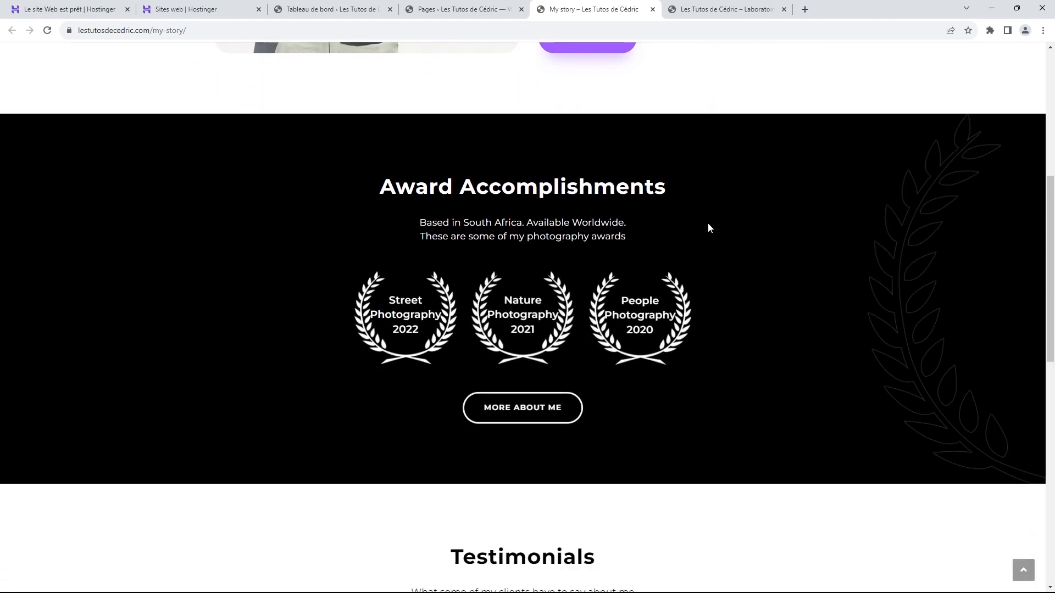
scroll(707, 227, down, 1)
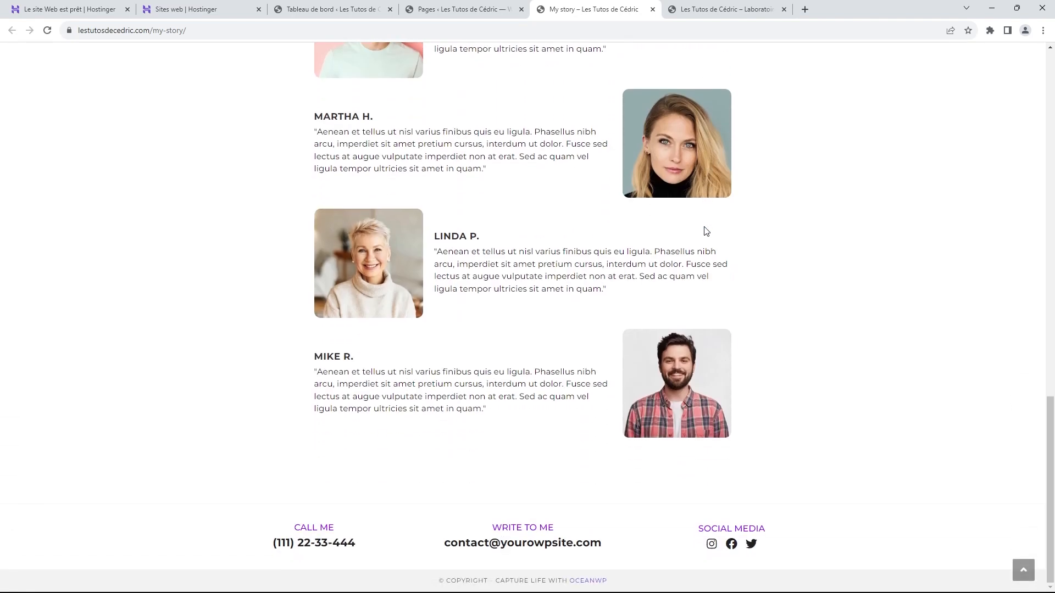
scroll(678, 262, up, 14)
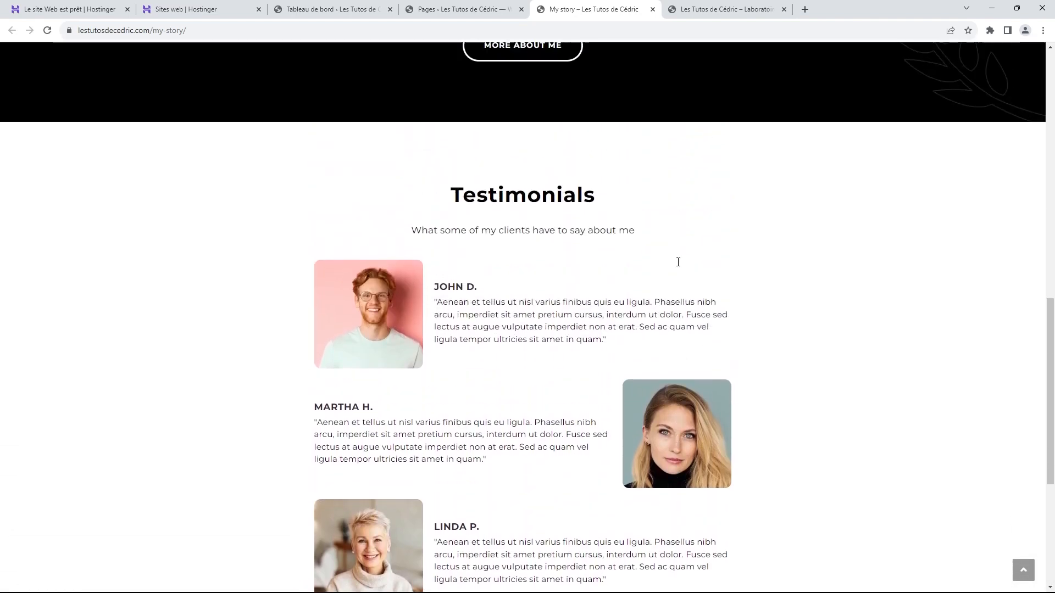
scroll(678, 262, up, 4)
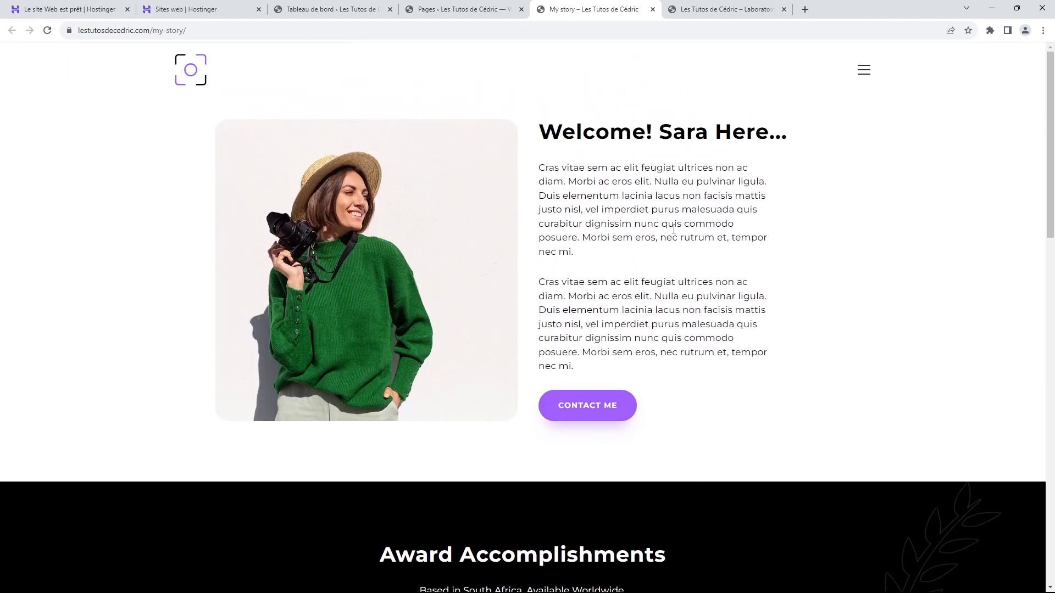
click(653, 9)
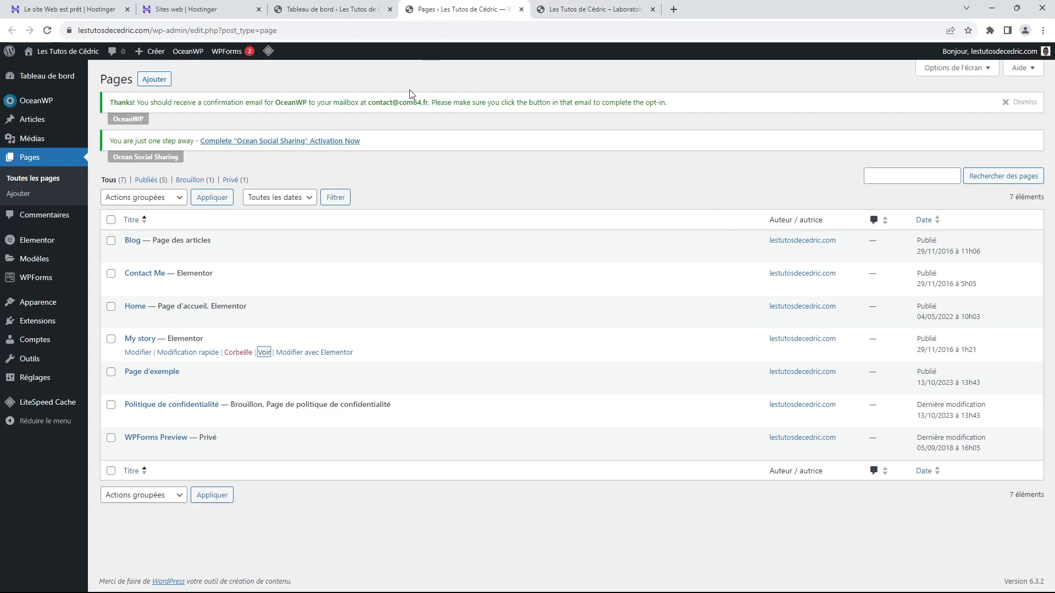
Step: Open the Blog page in a new tab and browse through to its second page of posts
right_click(266, 254)
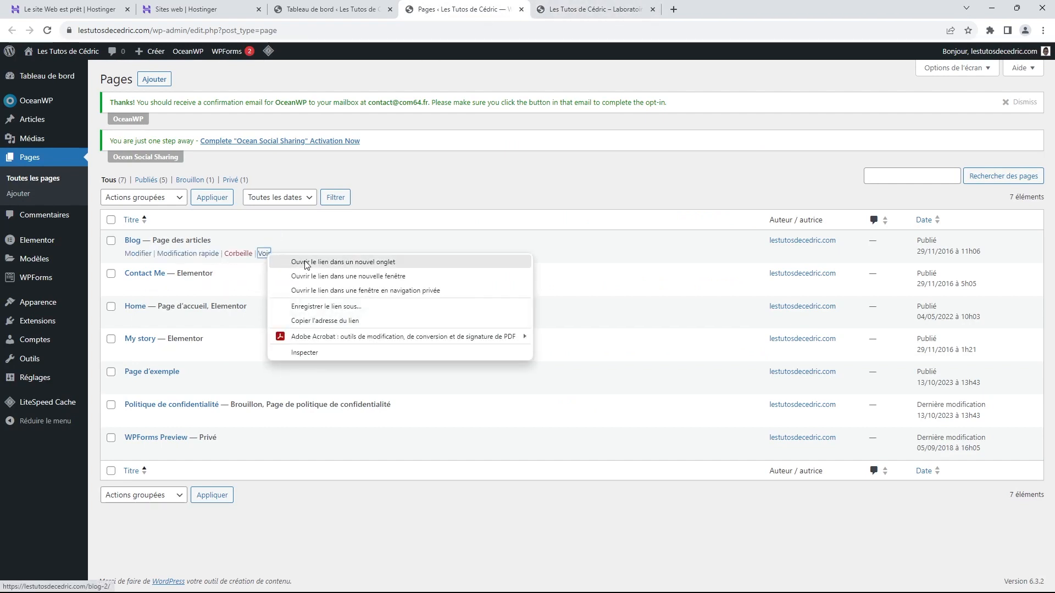
click(307, 262)
click(577, 10)
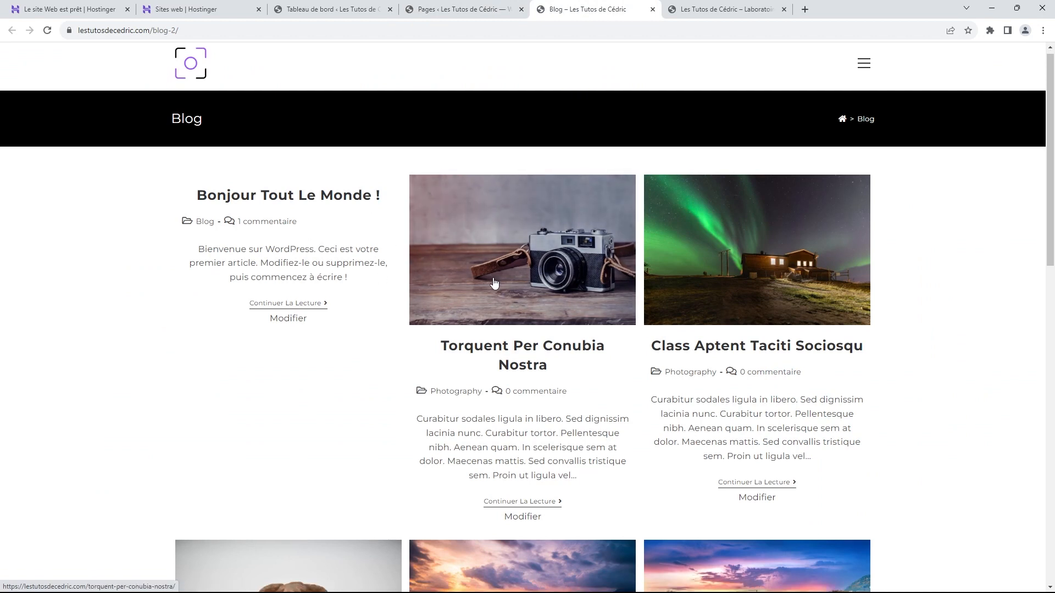
scroll(495, 217, down, 1)
scroll(758, 211, down, 7)
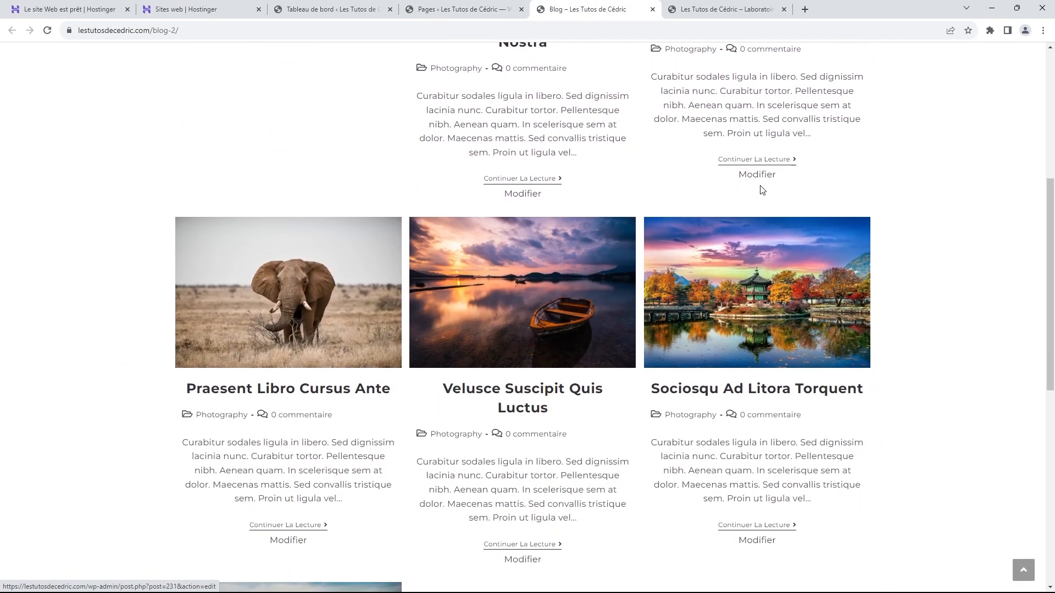
scroll(762, 199, down, 6)
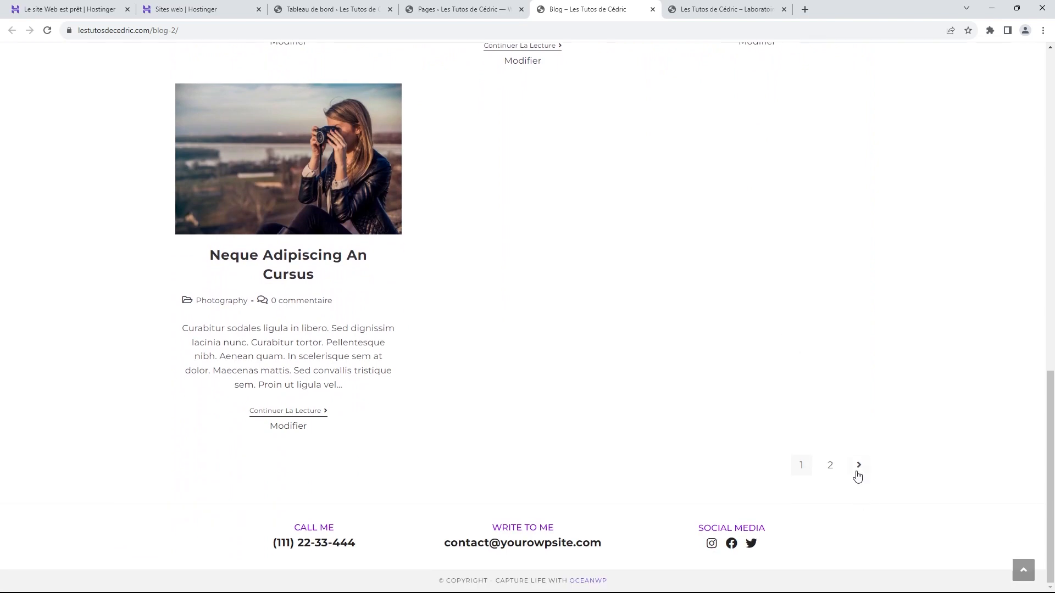
click(858, 466)
scroll(832, 353, down, 1)
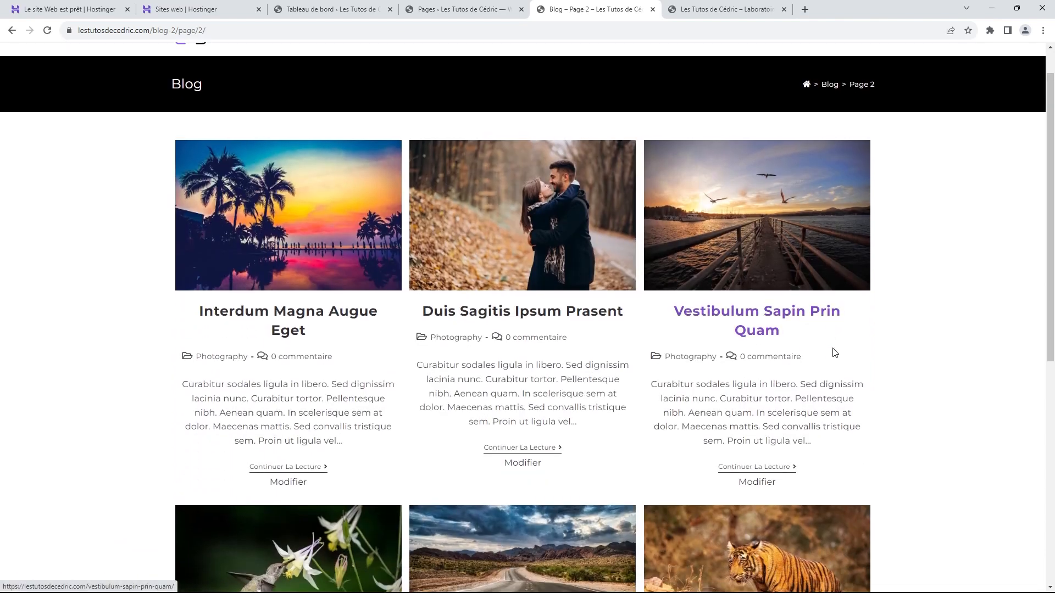
scroll(830, 353, up, 1)
scroll(831, 348, down, 6)
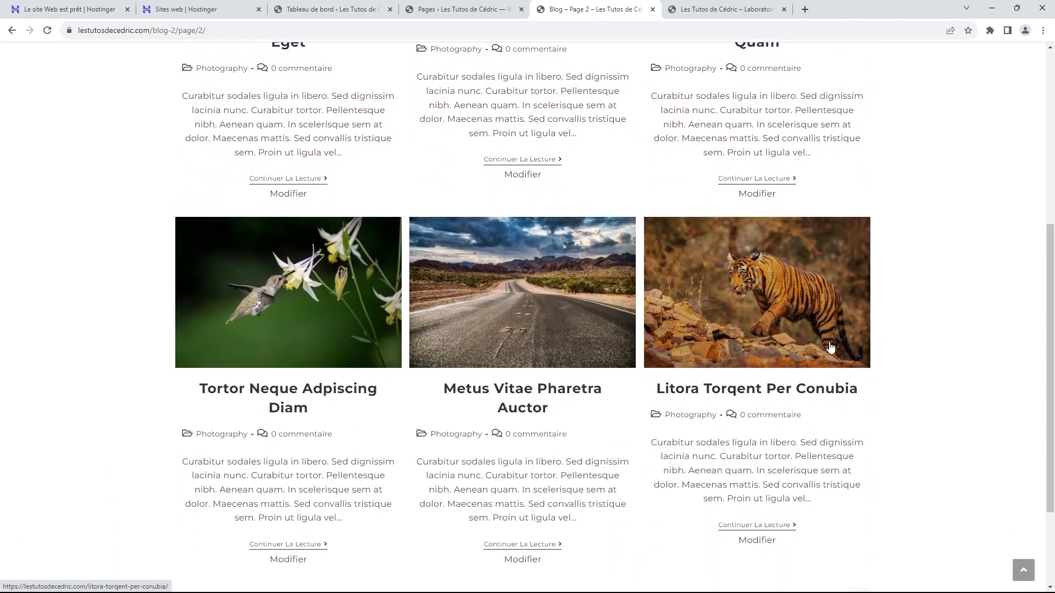
scroll(829, 347, down, 3)
scroll(802, 382, up, 6)
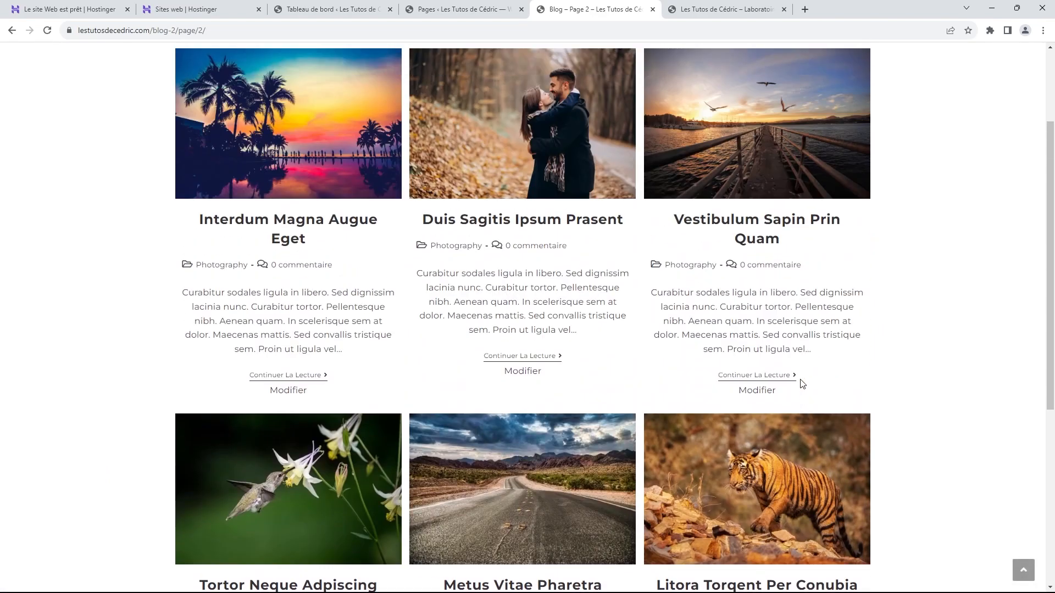
scroll(802, 382, up, 2)
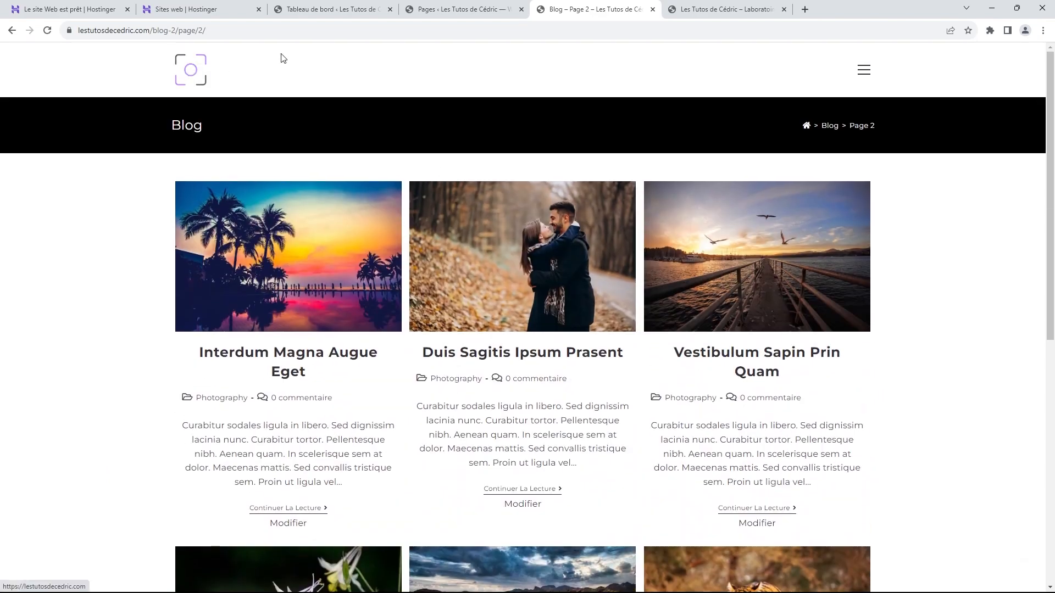
click(653, 9)
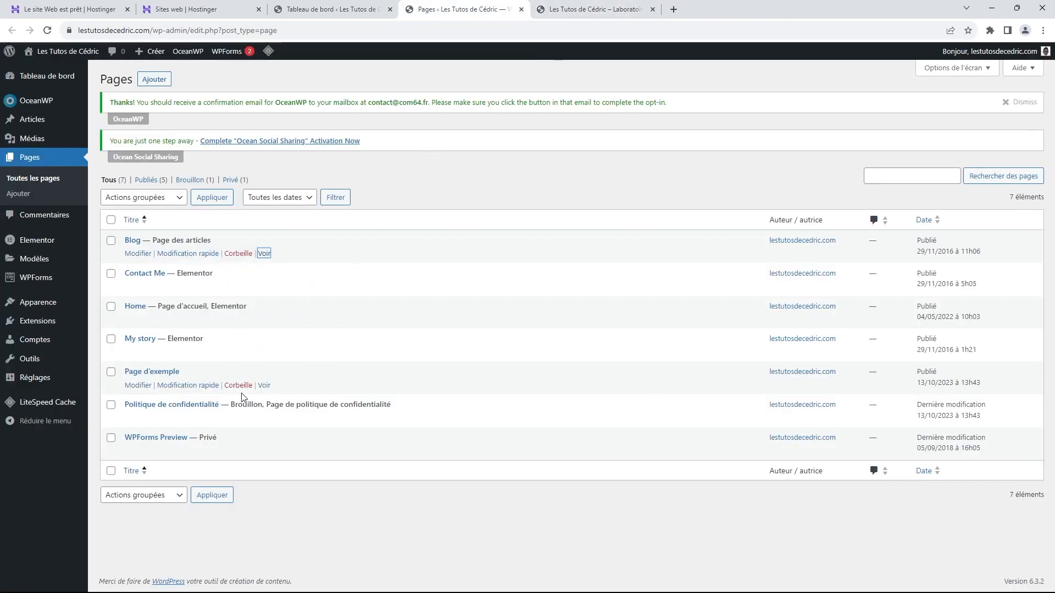
Step: Trash Page d'exemple and open the Politique de confidentialité page editor in a new tab
click(238, 386)
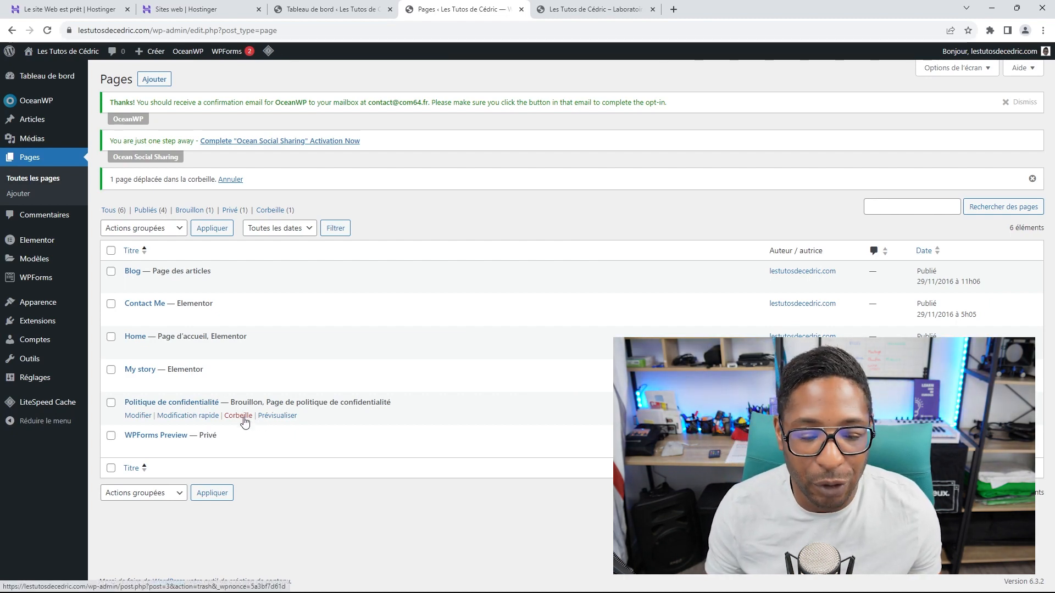
right_click(196, 405)
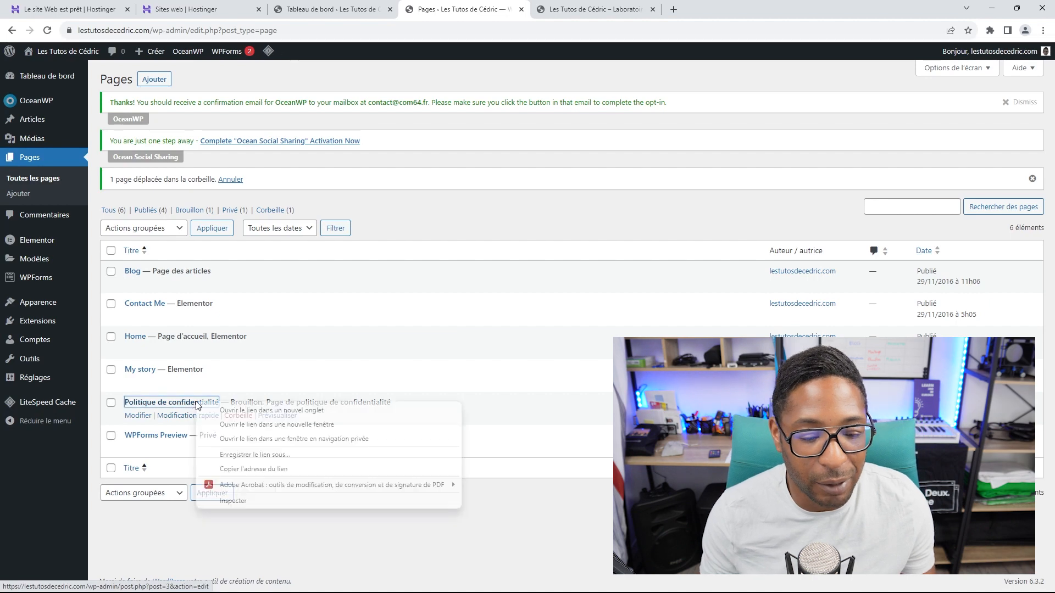
click(230, 411)
click(608, 12)
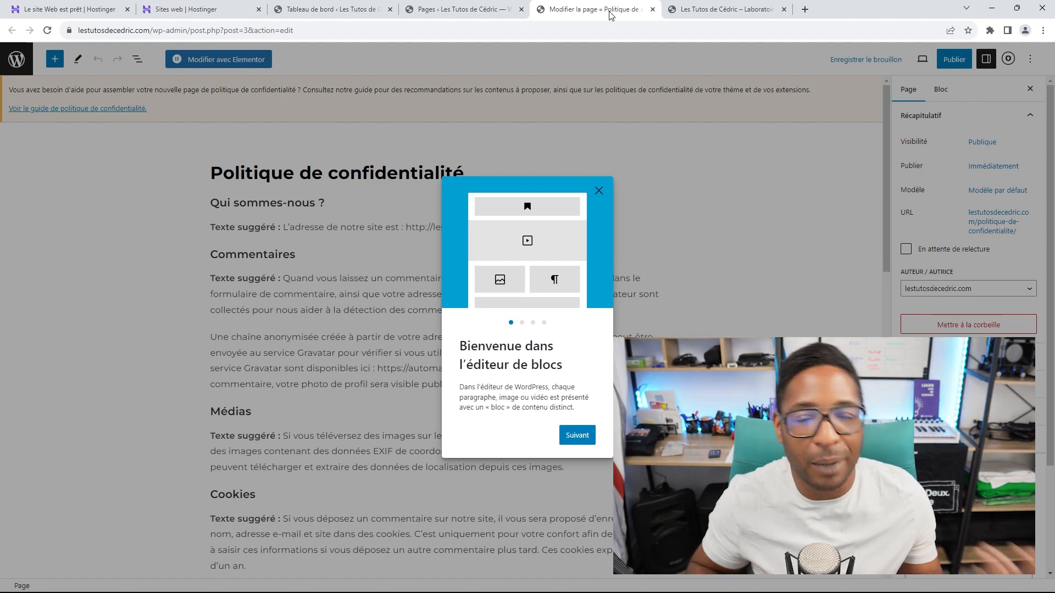
Step: Dismiss the welcome dialog, publish the Politique de confidentialité page, and close its editor tab
click(600, 191)
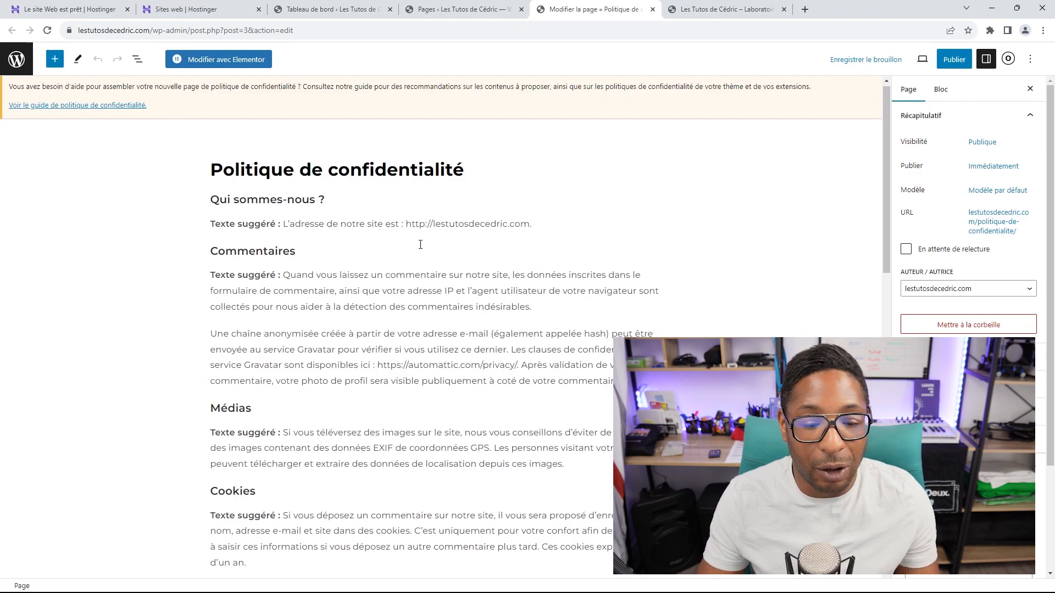
scroll(433, 232, down, 12)
scroll(433, 232, down, 3)
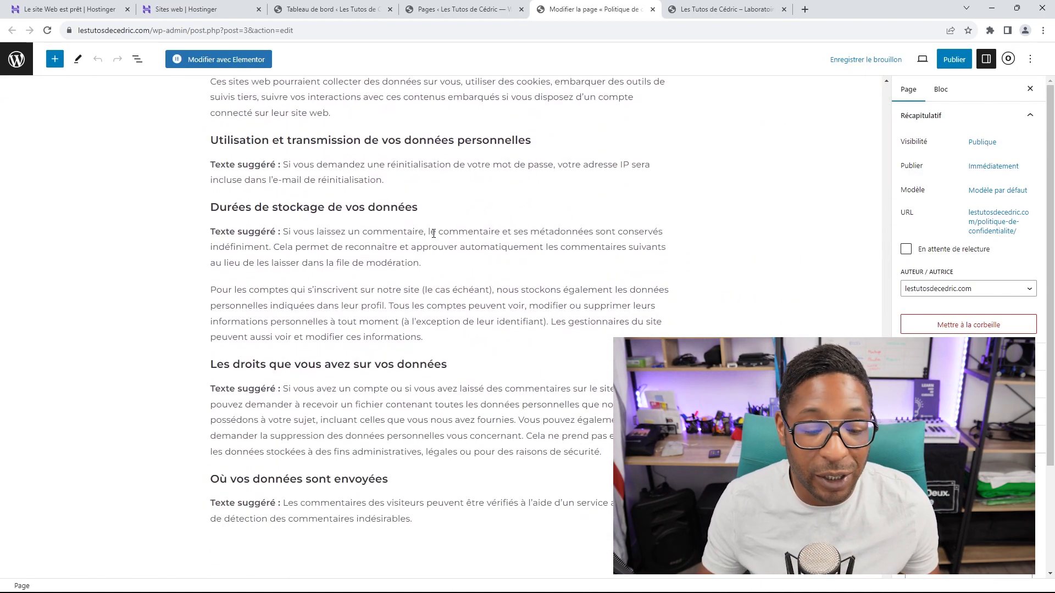
scroll(434, 244, up, 15)
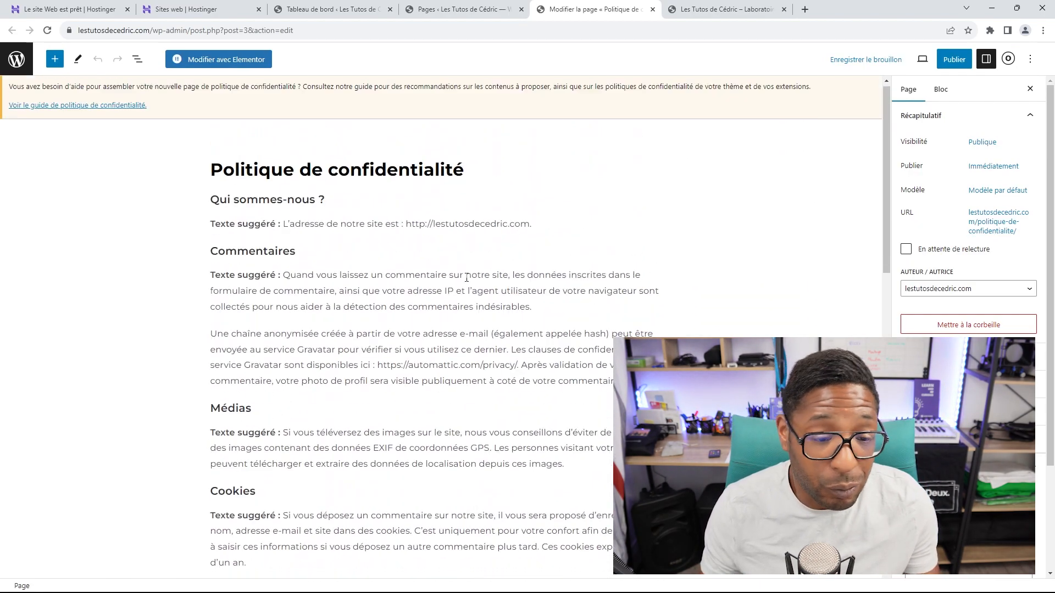
click(944, 59)
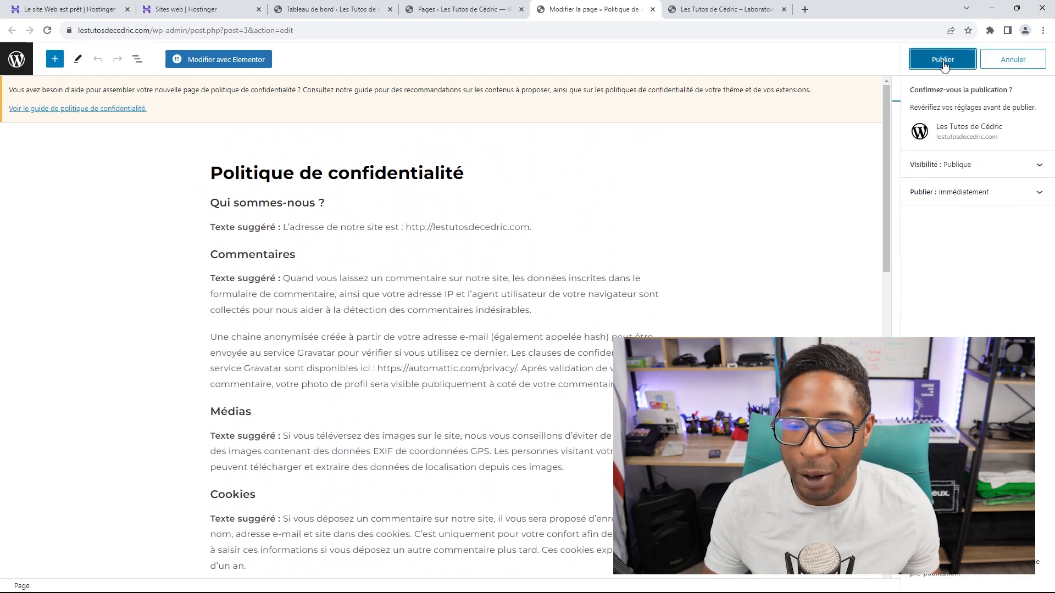
click(946, 58)
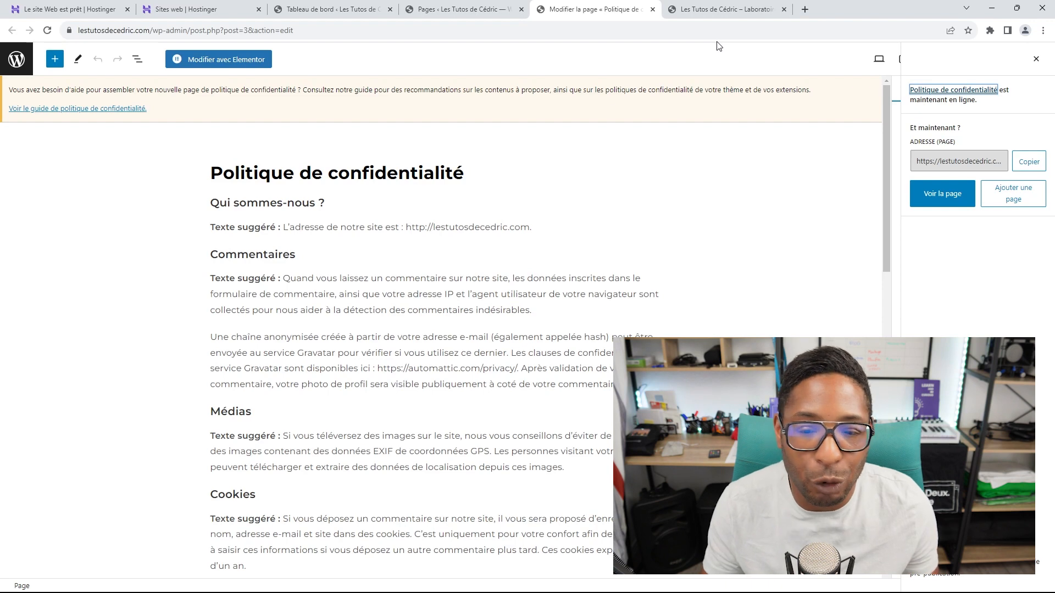
click(652, 10)
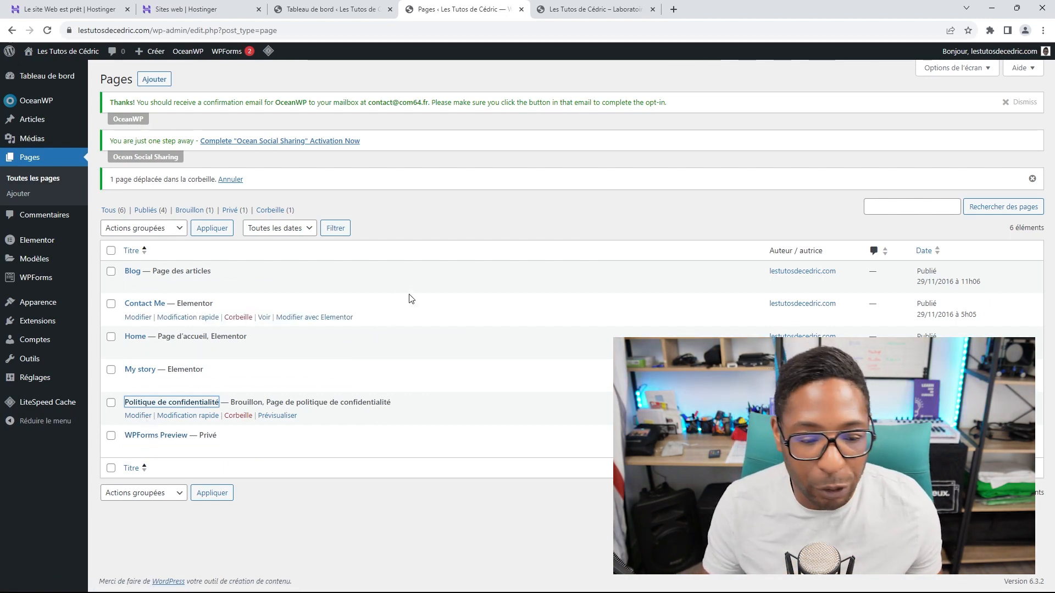
Step: Rename the Home page title to Accueil and save the update
click(144, 340)
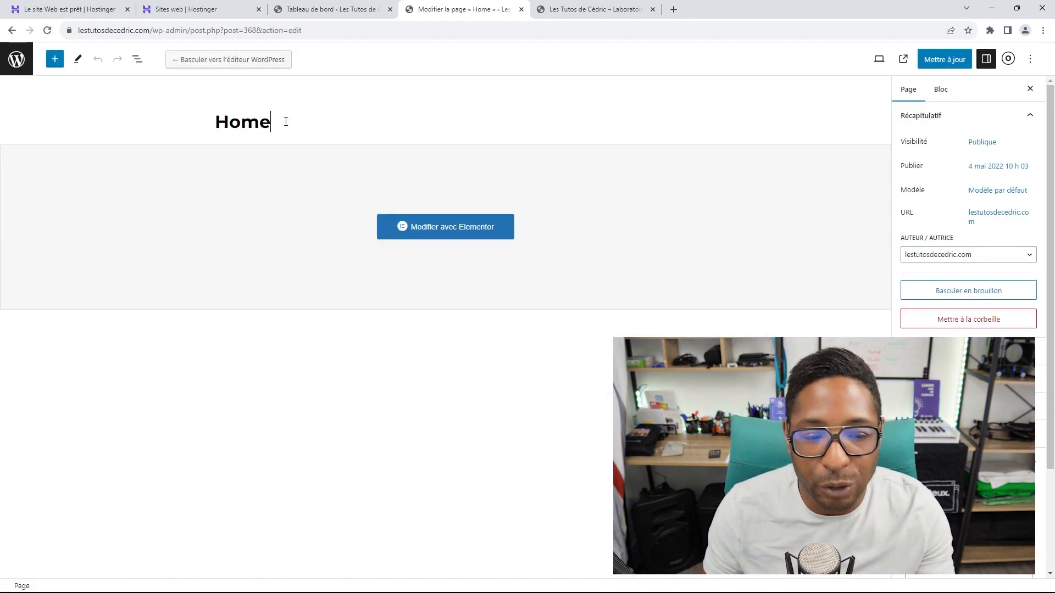
drag(286, 122, 225, 122)
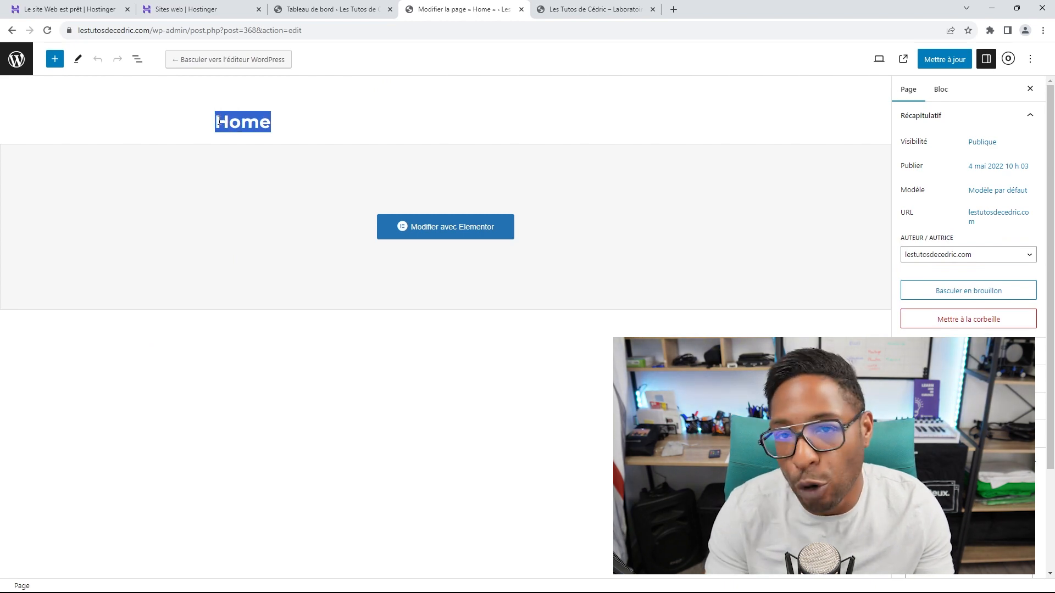
text(Accueil)
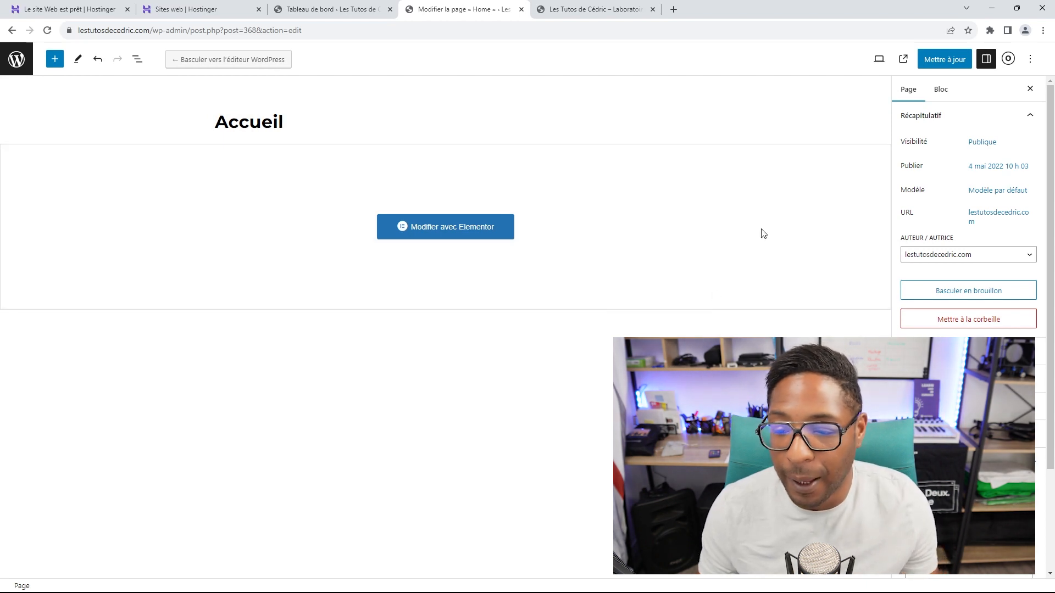
click(944, 60)
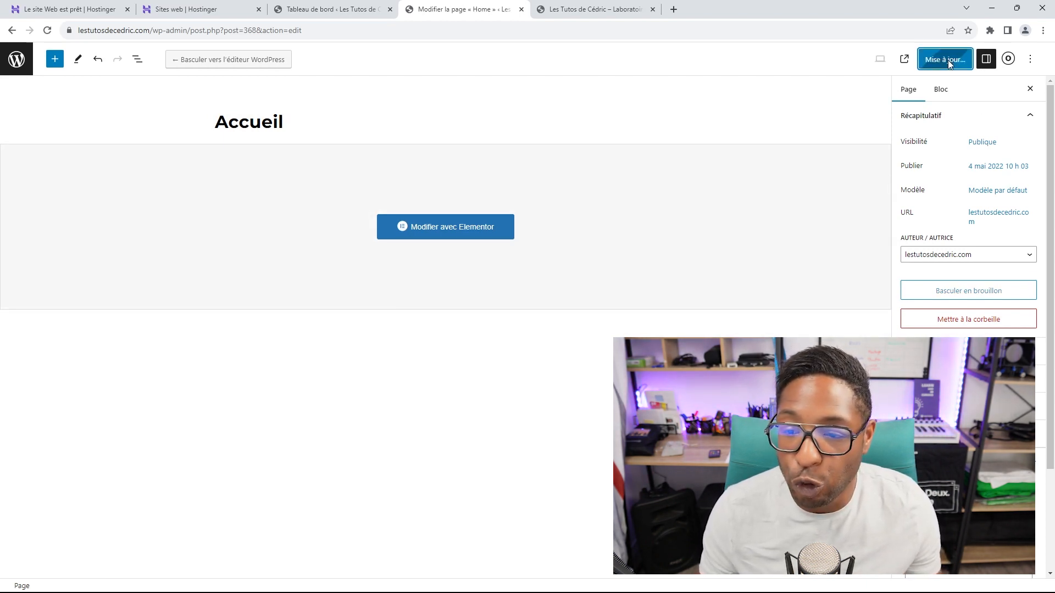
scroll(967, 218, down, 2)
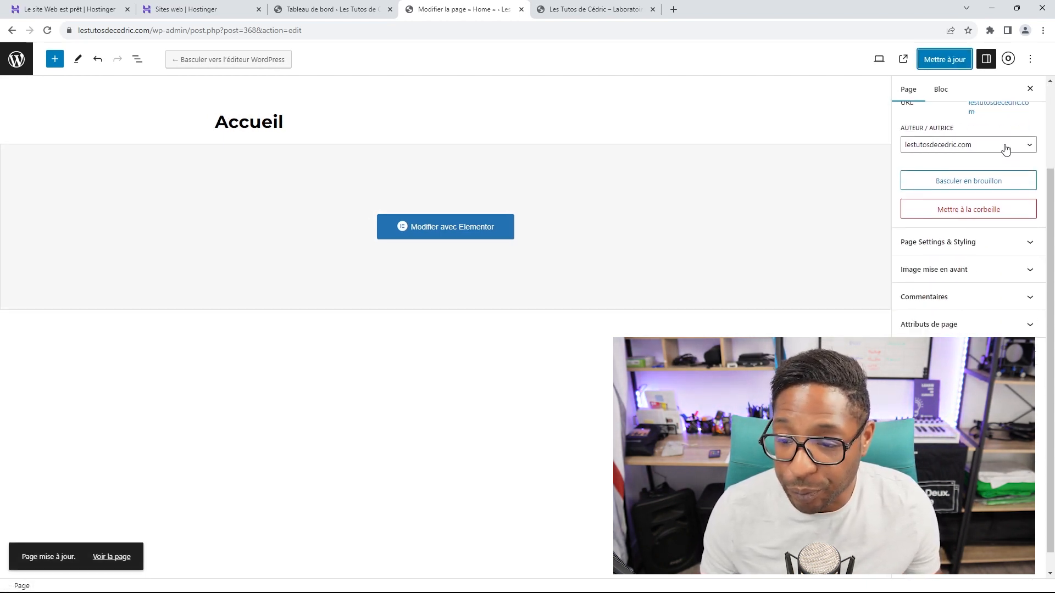
scroll(1005, 146, up, 2)
scroll(989, 233, down, 2)
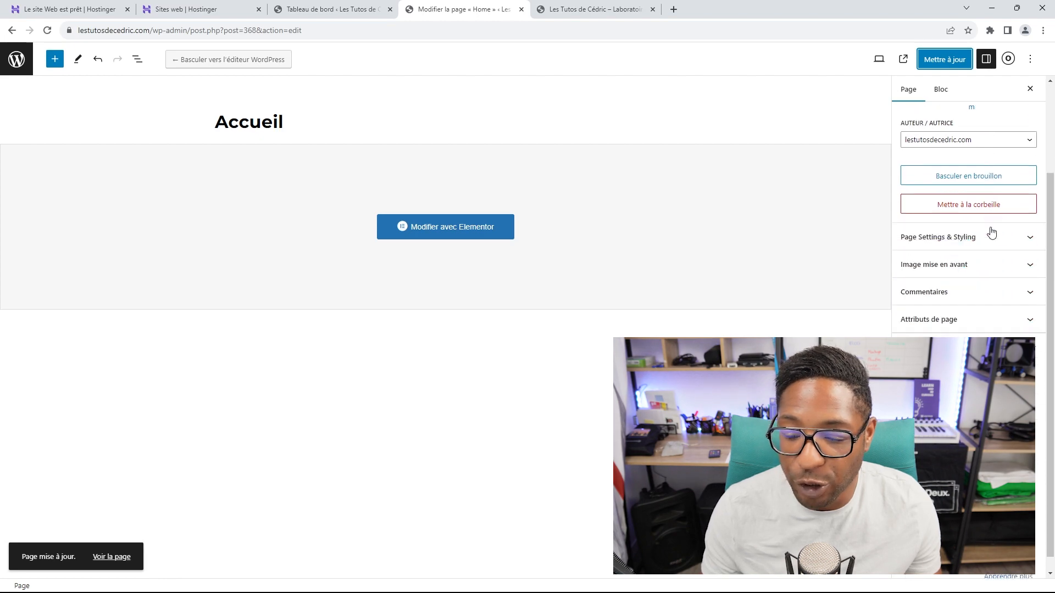
scroll(991, 233, up, 3)
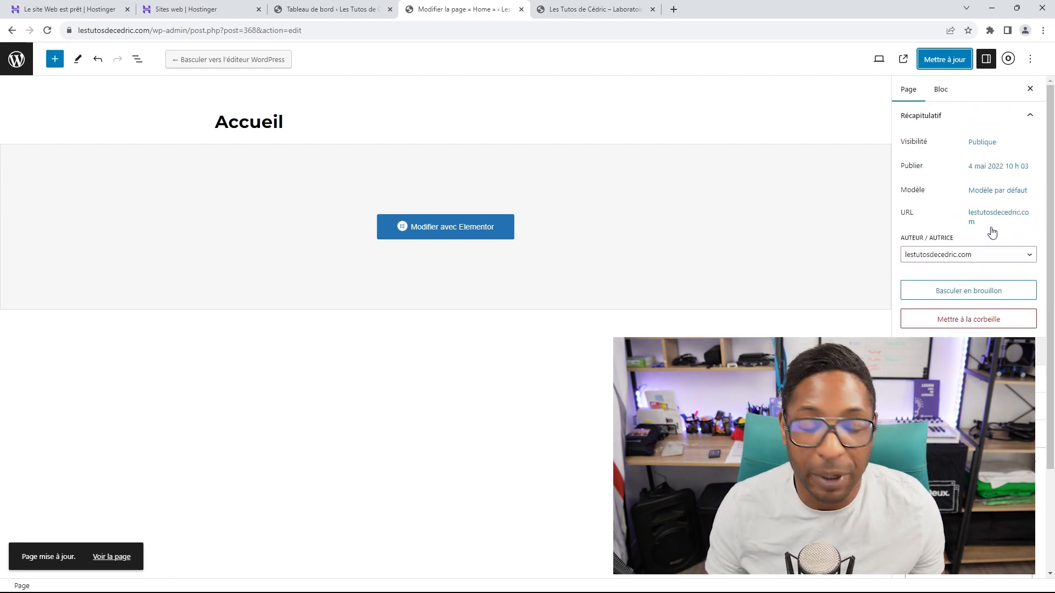
Step: Reload the live homepage to check the change, then open the Accueil page in Elementor
click(563, 15)
scroll(473, 179, up, 6)
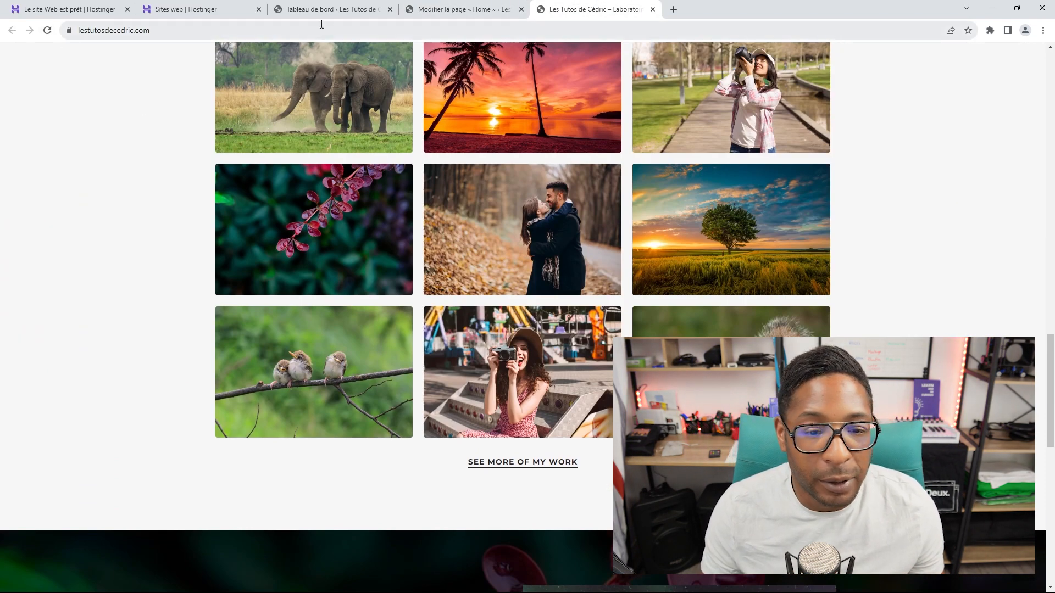
scroll(137, 88, up, 10)
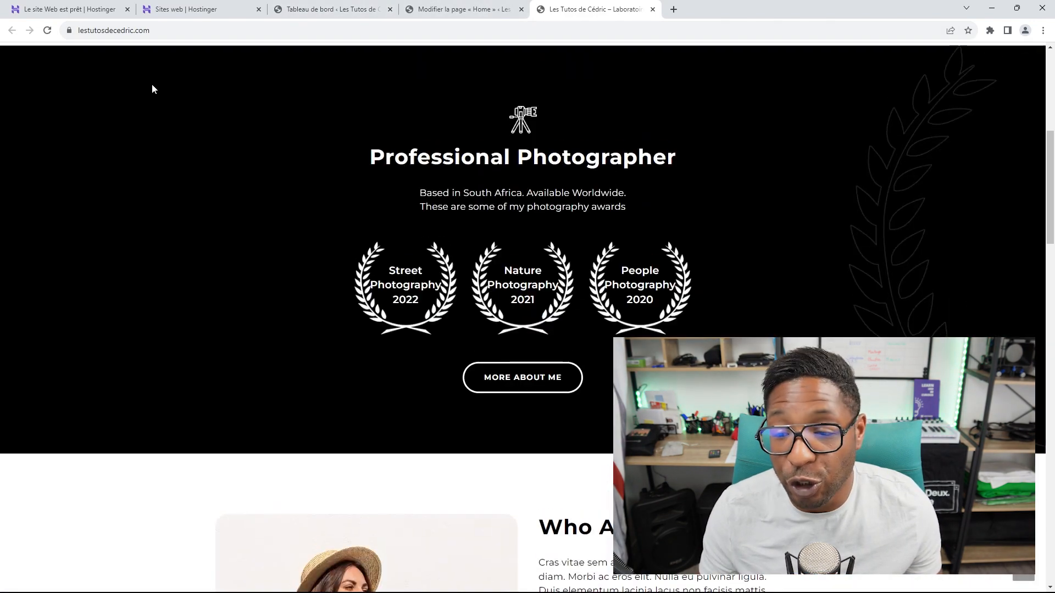
scroll(152, 86, up, 8)
click(48, 31)
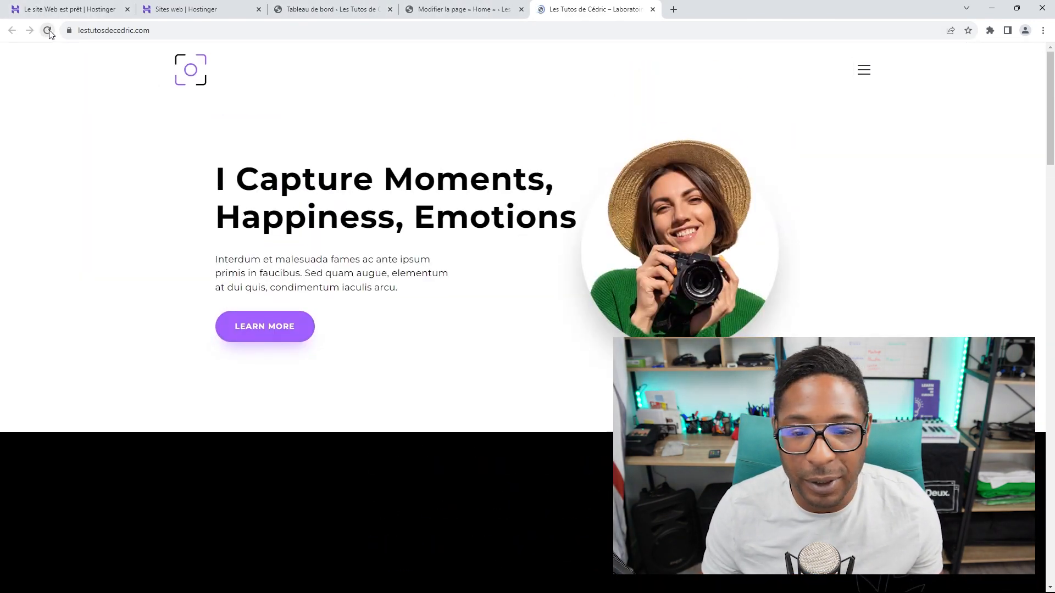
click(471, 10)
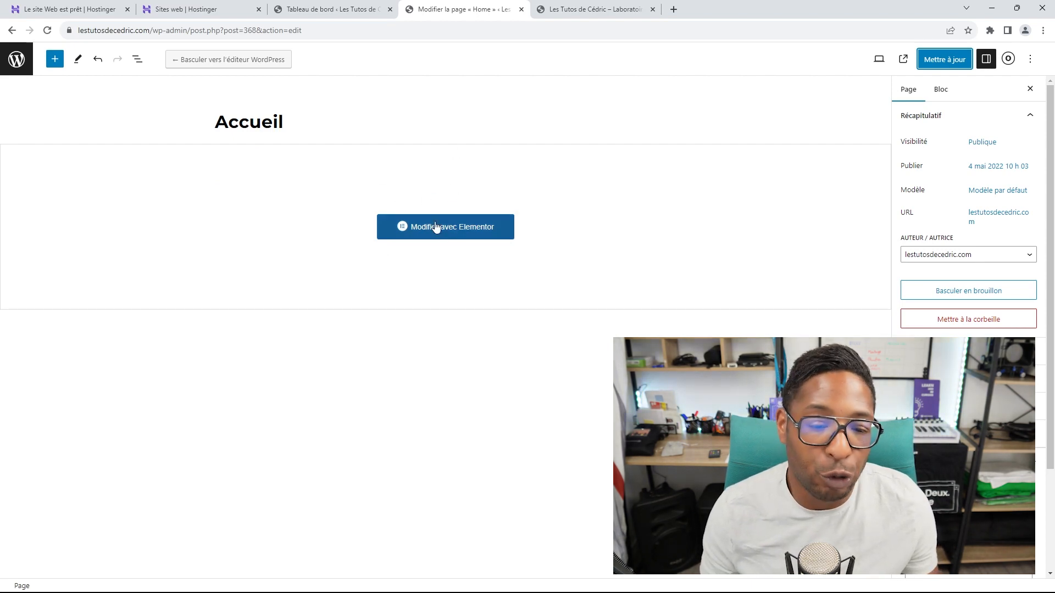
click(453, 230)
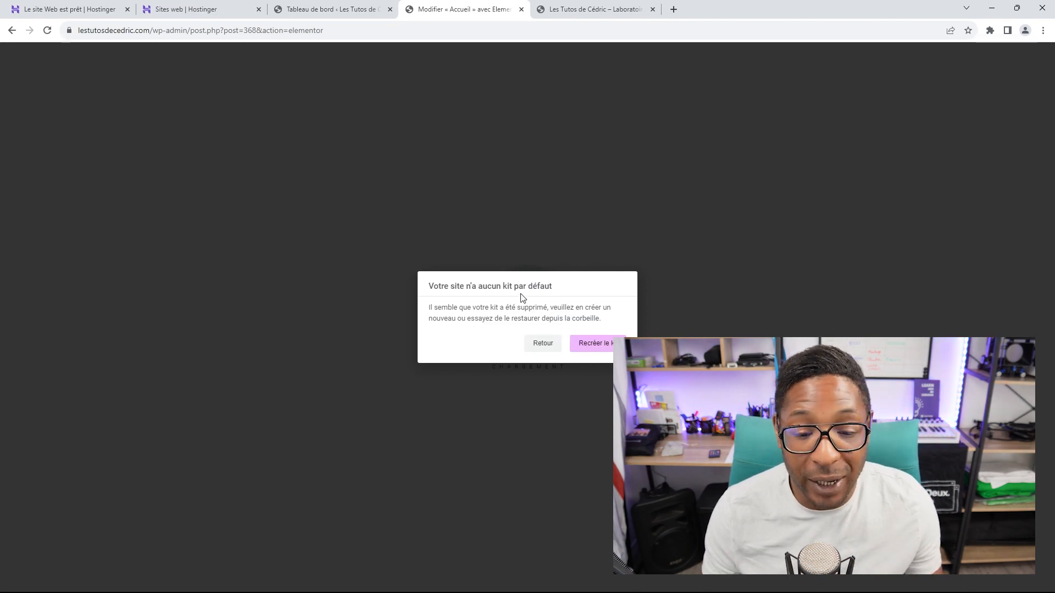
Step: In Elementor Outils, sync the library, regenerate CSS and recreate the site's default kit
click(606, 348)
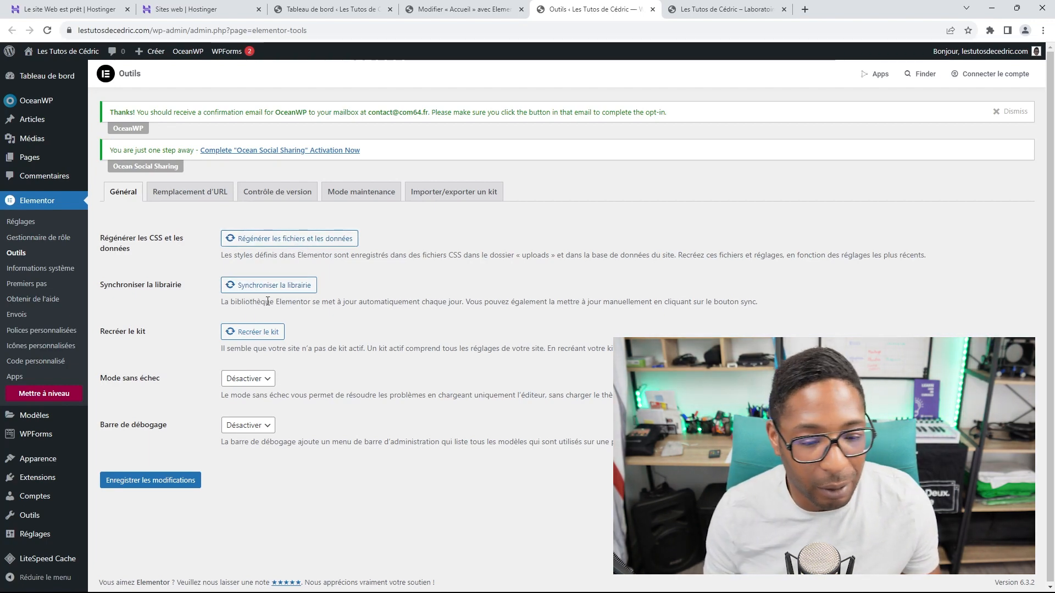
click(278, 287)
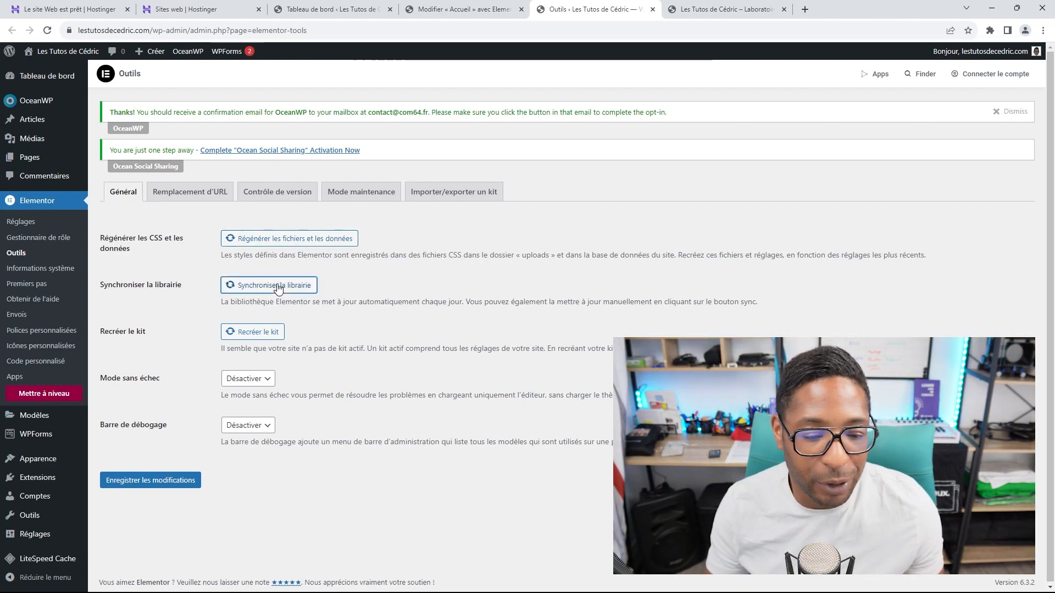
click(270, 242)
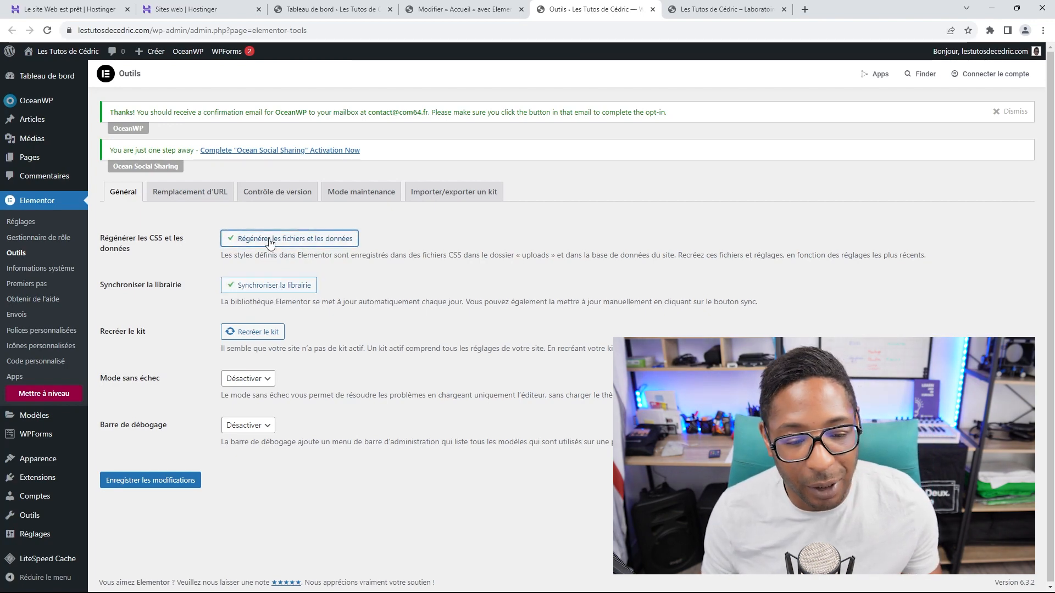
click(265, 334)
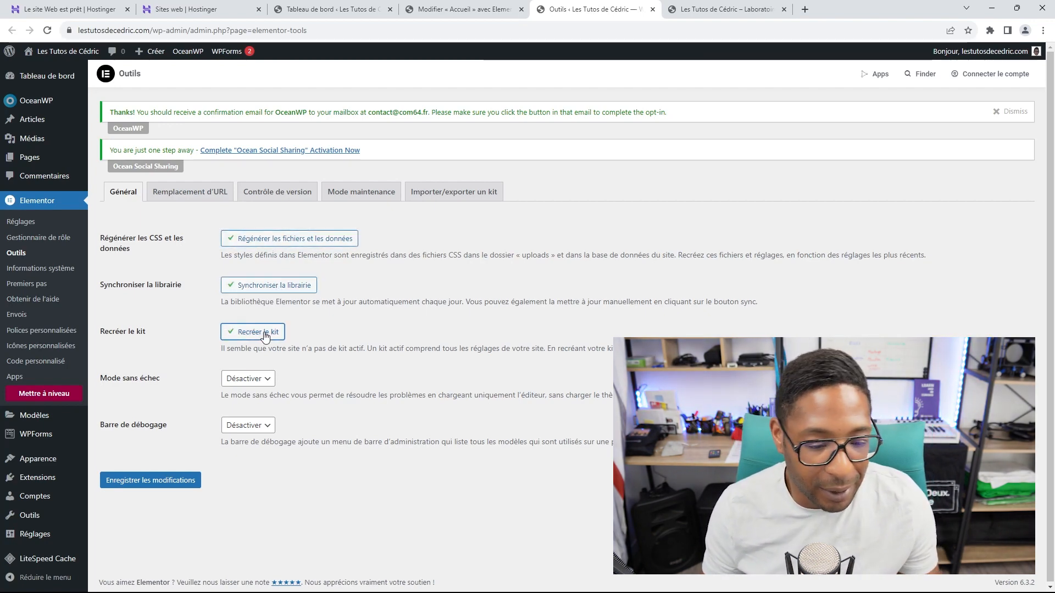
Step: Review the URL replacement, version control, maintenance mode and kit import/export tabs, then close Outils
click(198, 193)
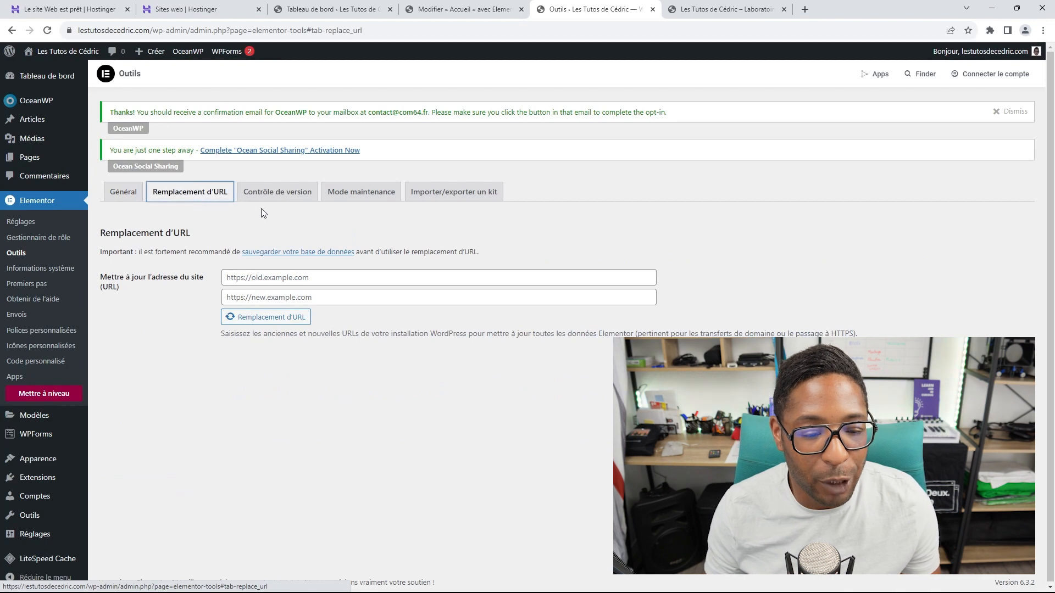
click(276, 199)
click(381, 203)
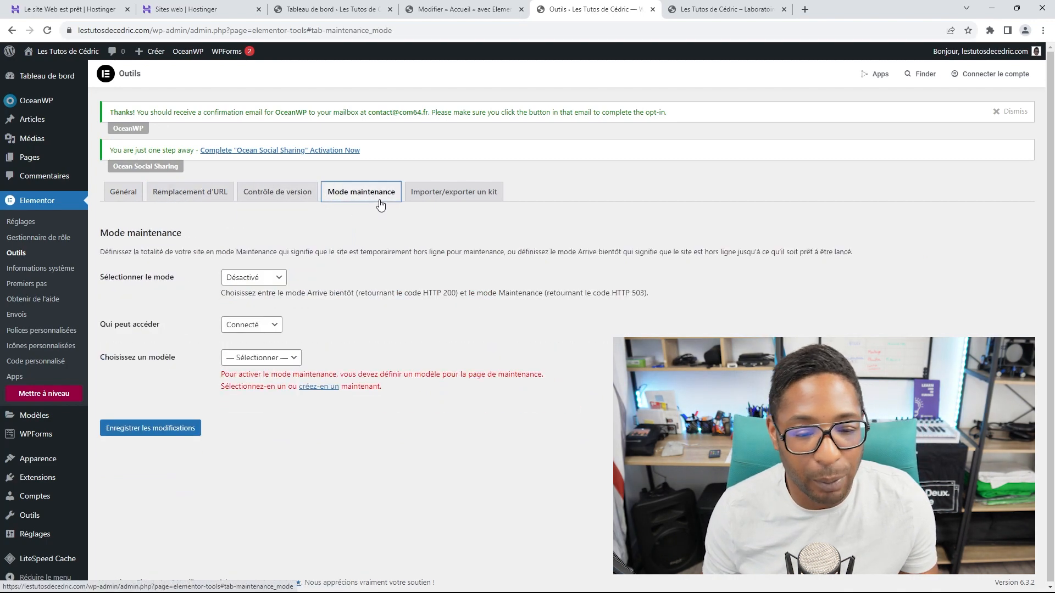
click(431, 201)
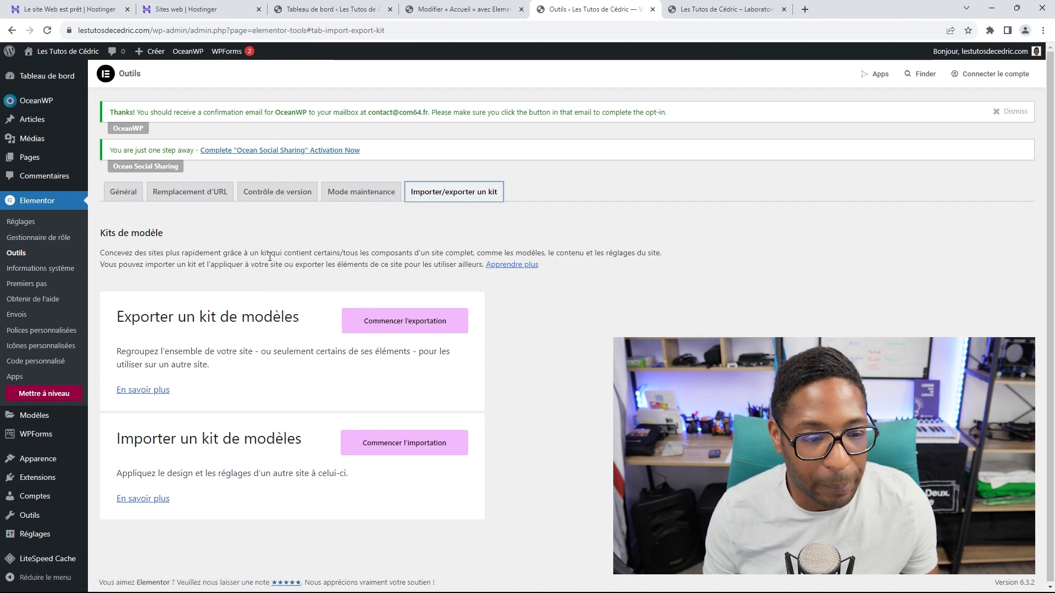
scroll(330, 253, down, 1)
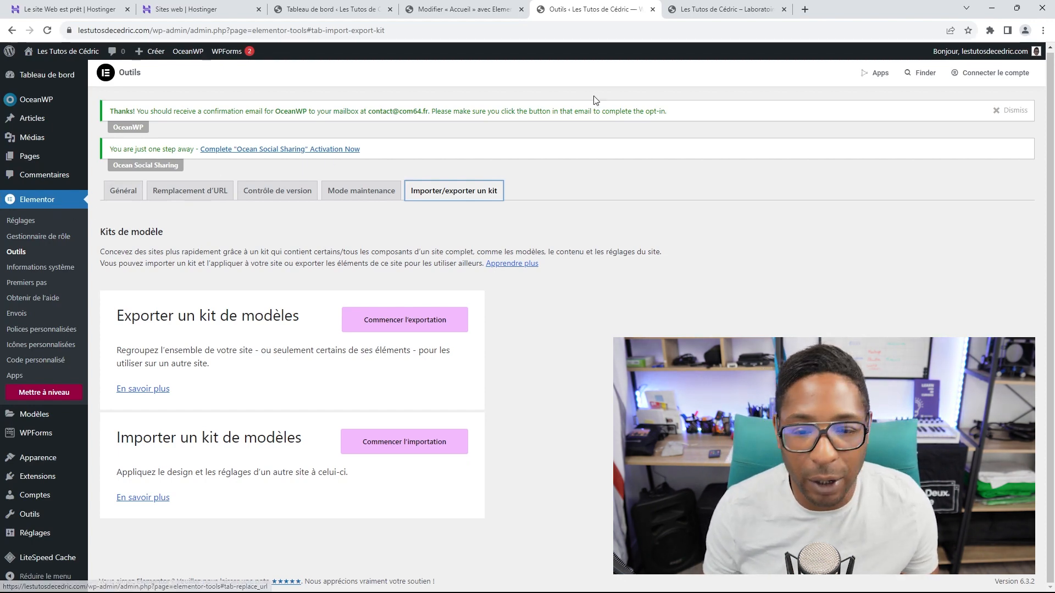
click(652, 9)
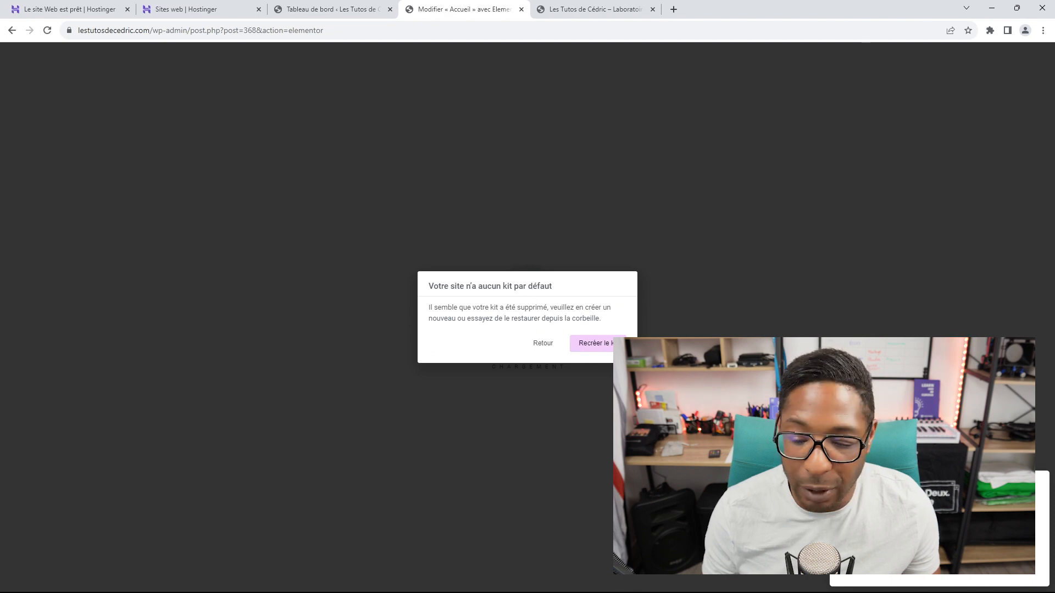
Step: Dismiss the missing-kit notice, reopen Accueil in Elementor and close the Navigator panel
click(539, 344)
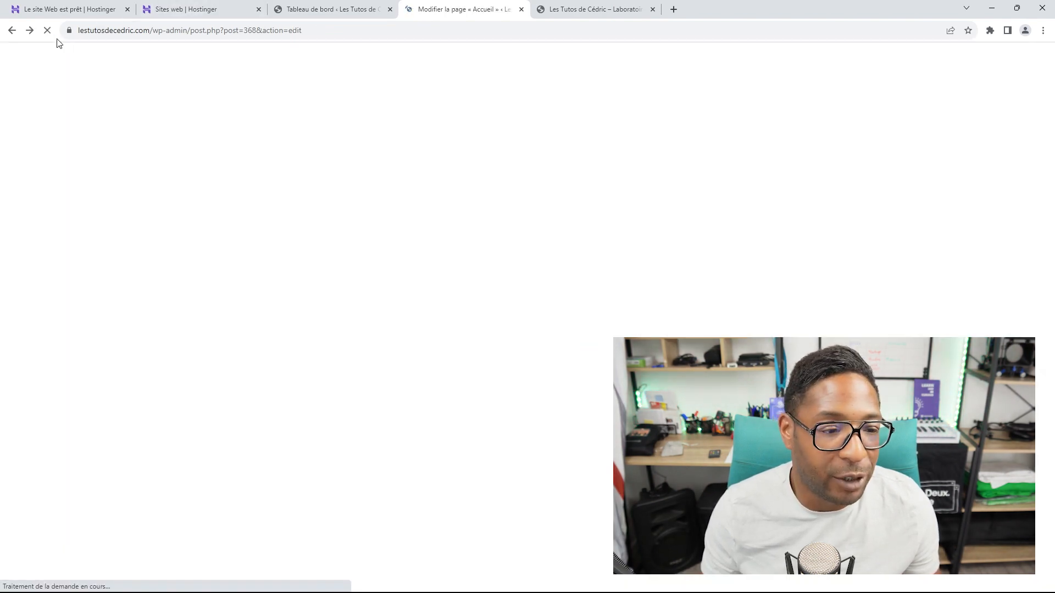
click(454, 227)
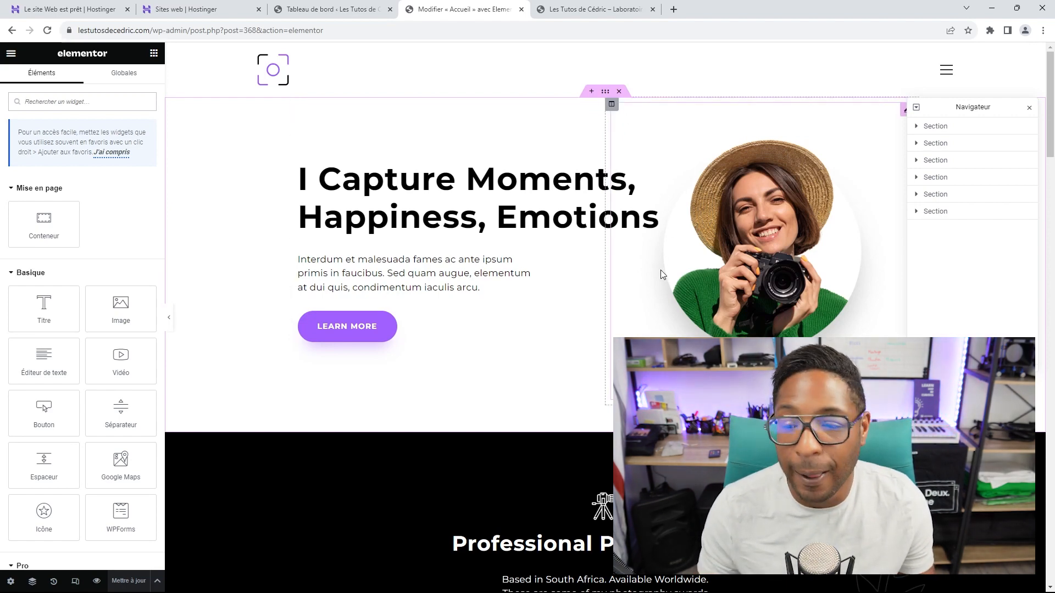
click(1030, 108)
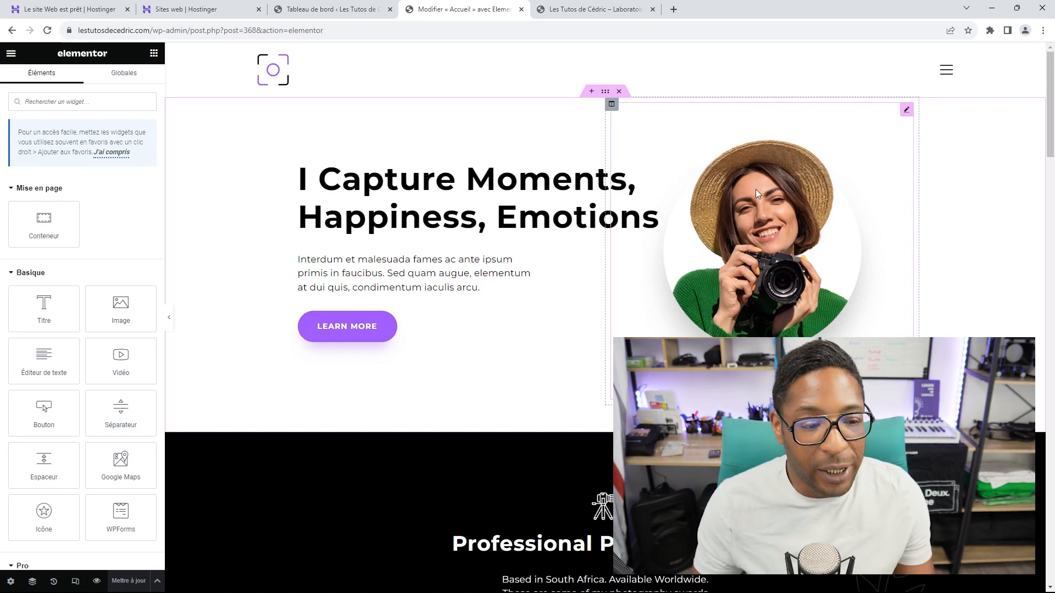
Step: Scroll through the widget panel and the Photos demo layout of the Accueil page
scroll(761, 189, down, 7)
scroll(832, 187, down, 5)
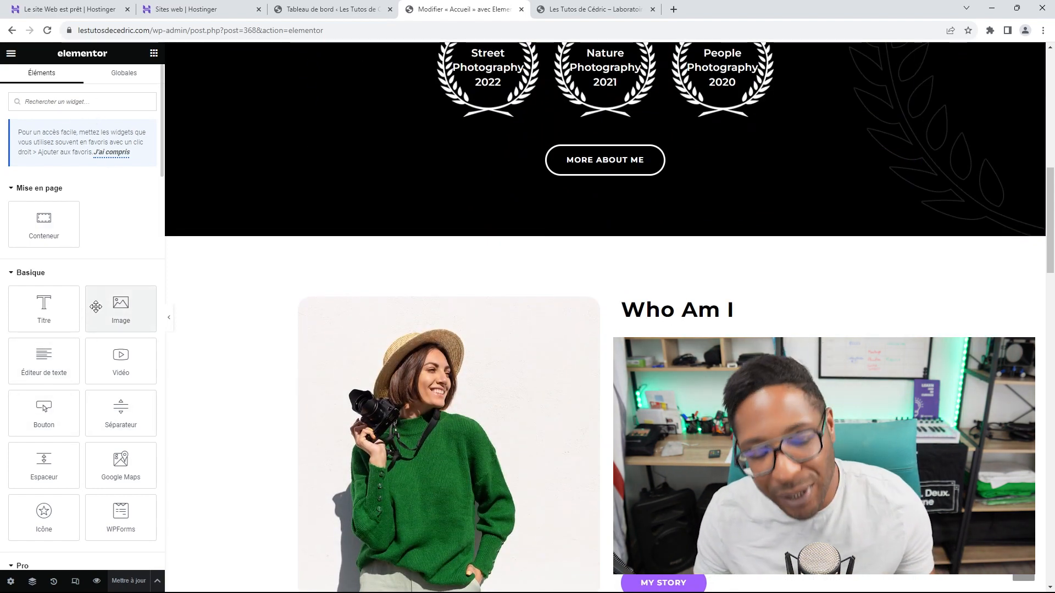
scroll(105, 305, down, 4)
scroll(110, 299, down, 10)
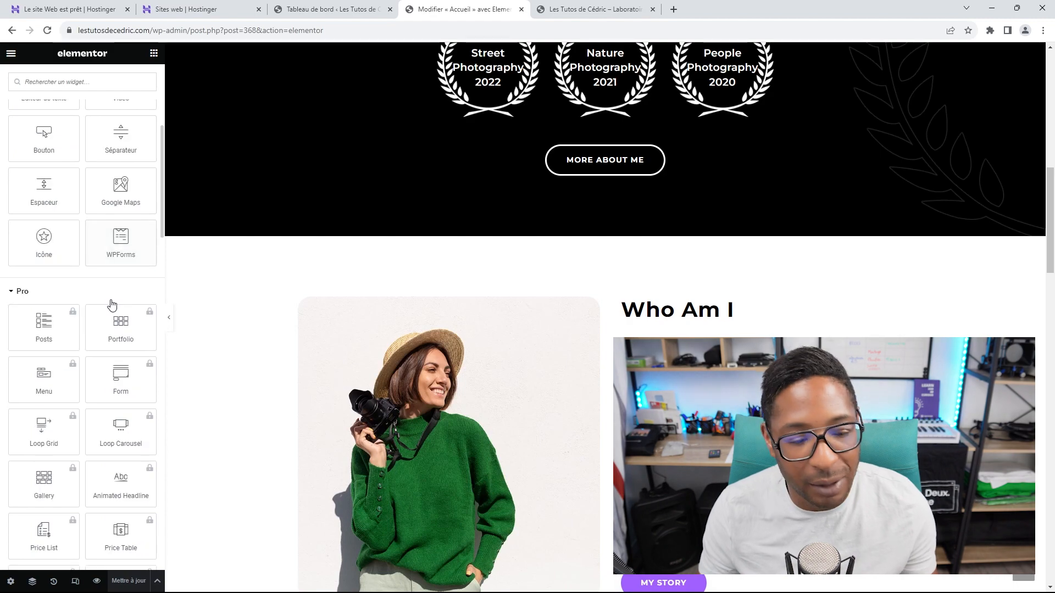
scroll(108, 311, down, 3)
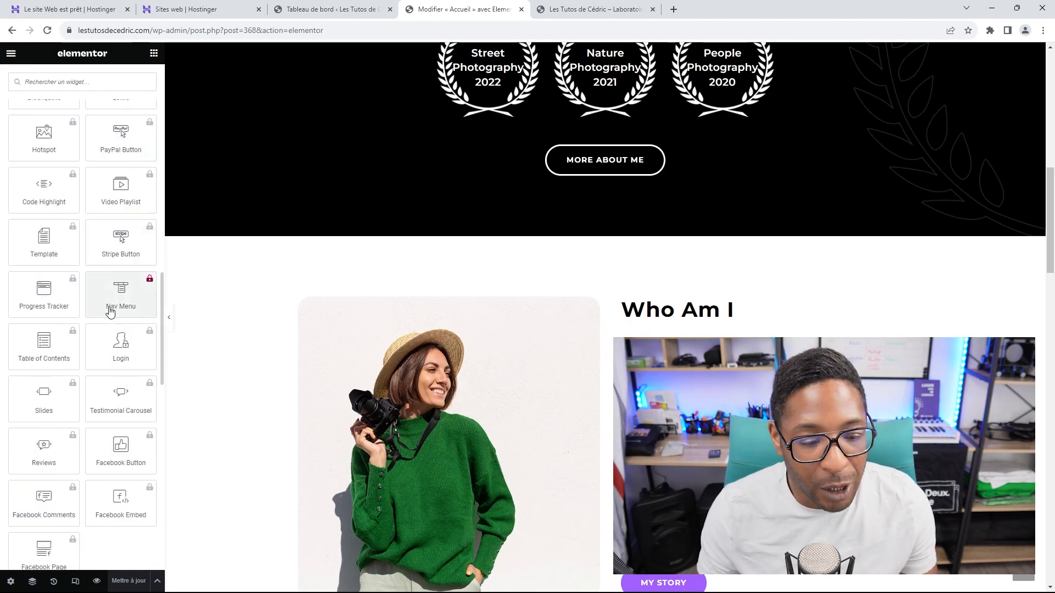
scroll(108, 306, up, 11)
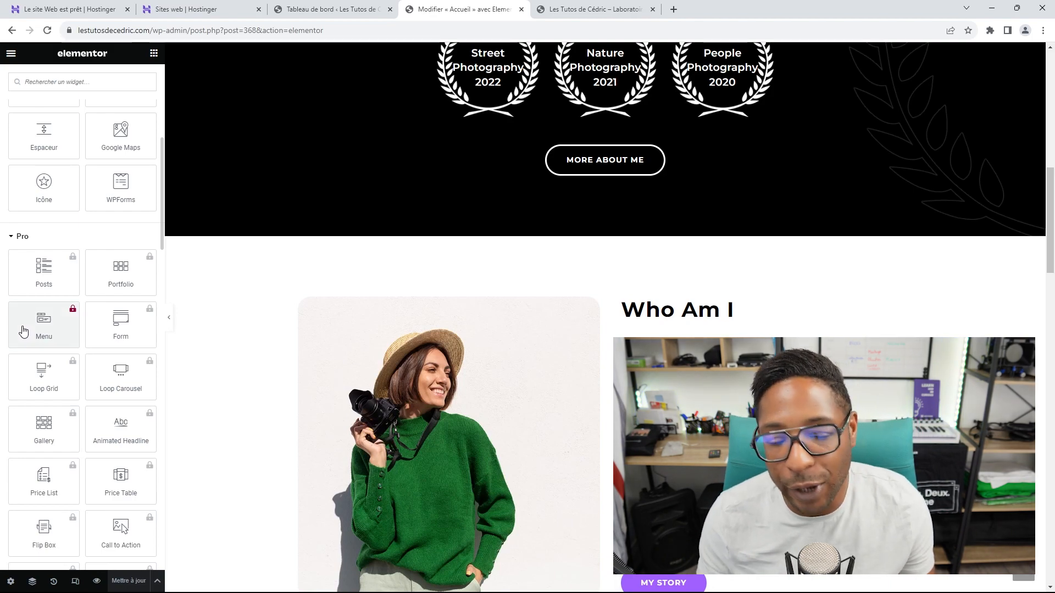
scroll(33, 330, up, 5)
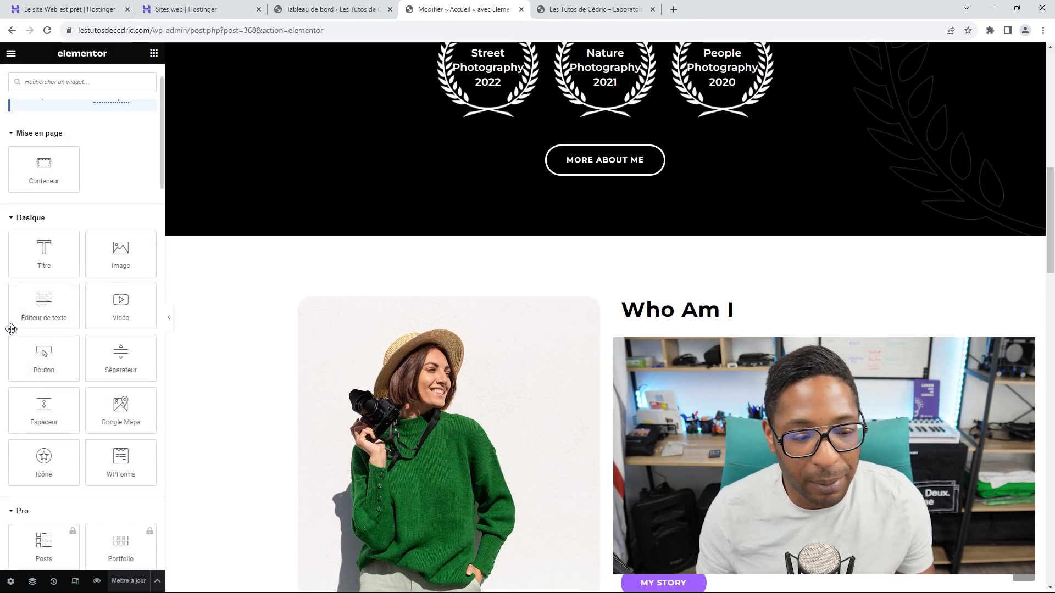
scroll(102, 291, up, 2)
scroll(110, 348, down, 6)
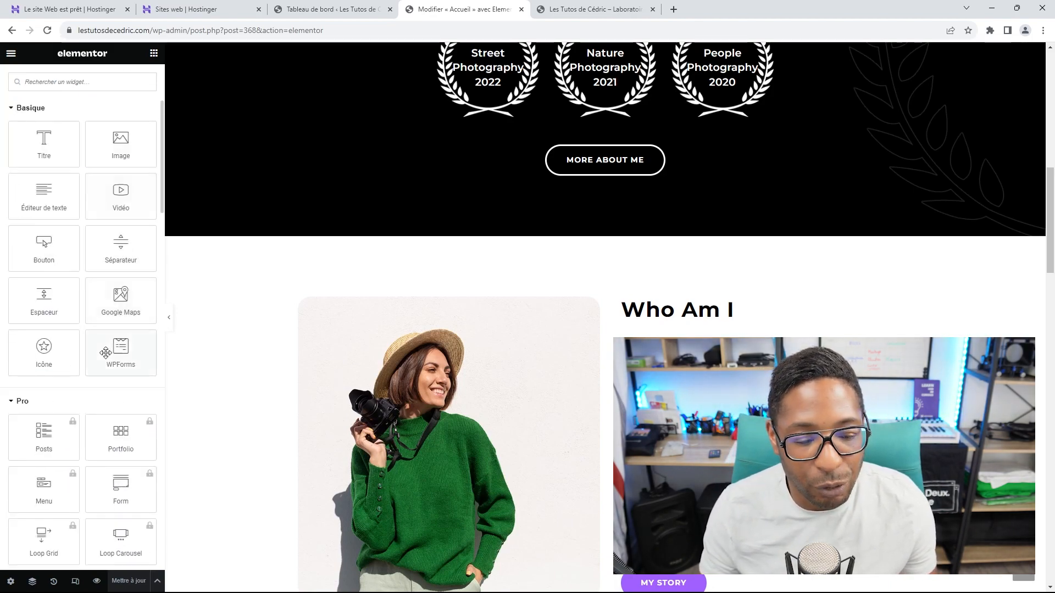
scroll(110, 354, down, 15)
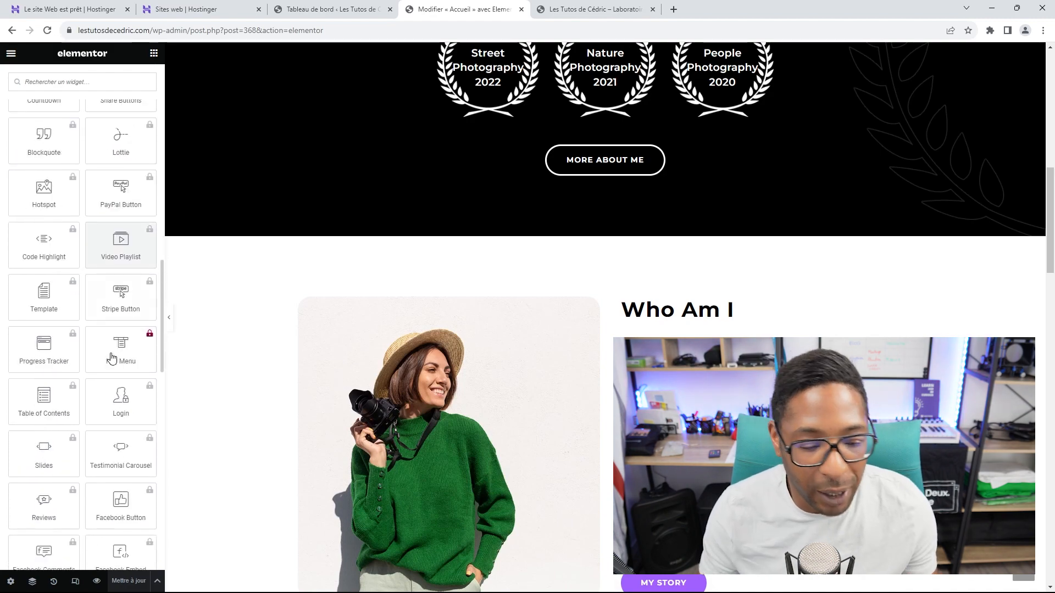
scroll(109, 352, up, 5)
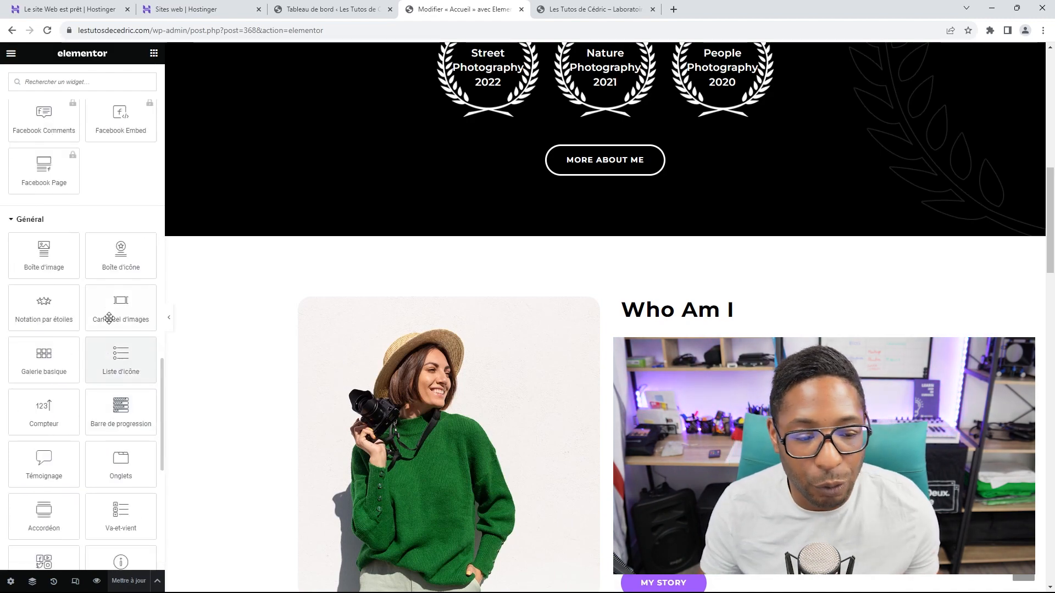
scroll(104, 329, down, 8)
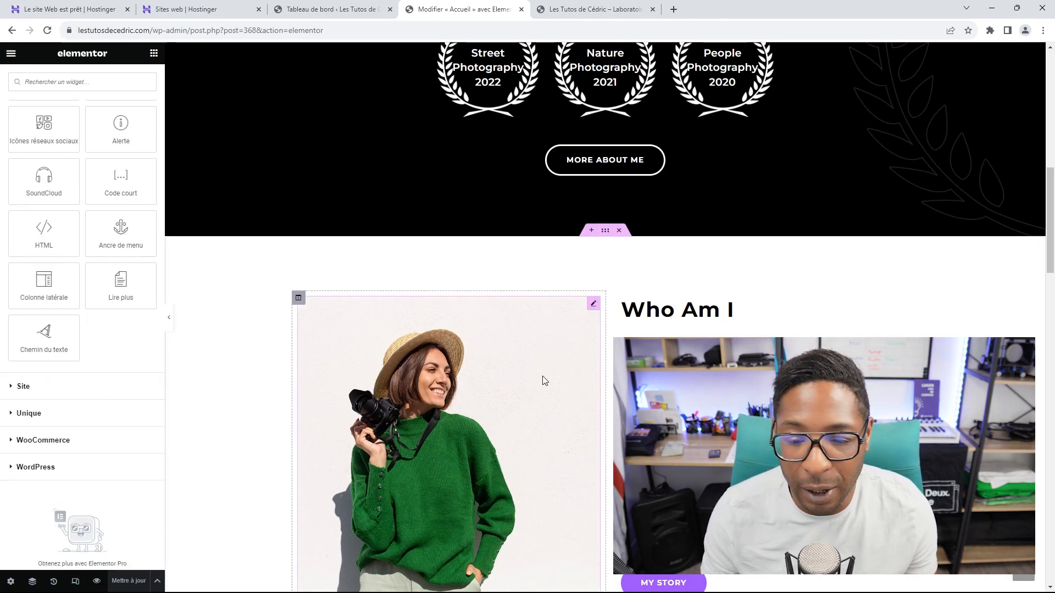
scroll(544, 367, up, 11)
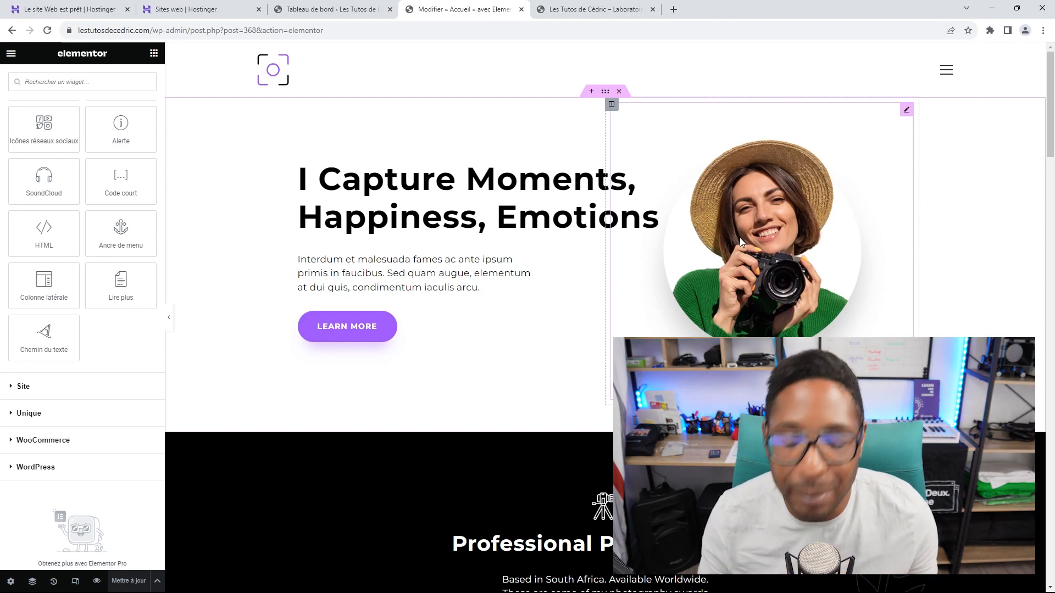
Step: Start replacing the hero image with an upload, browsing to the COM64 2024 LOGO folder
click(907, 111)
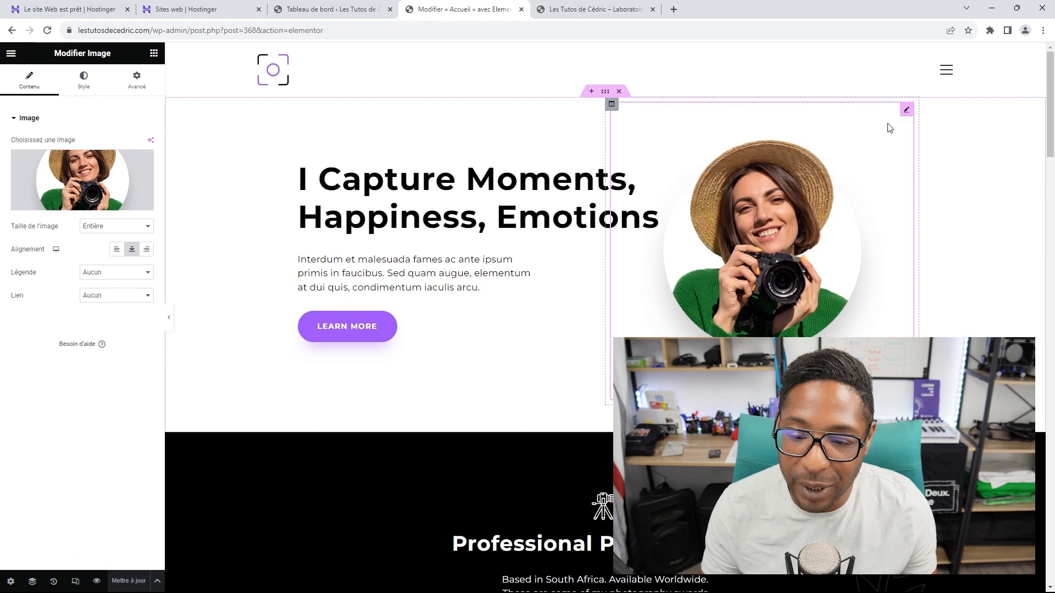
click(89, 186)
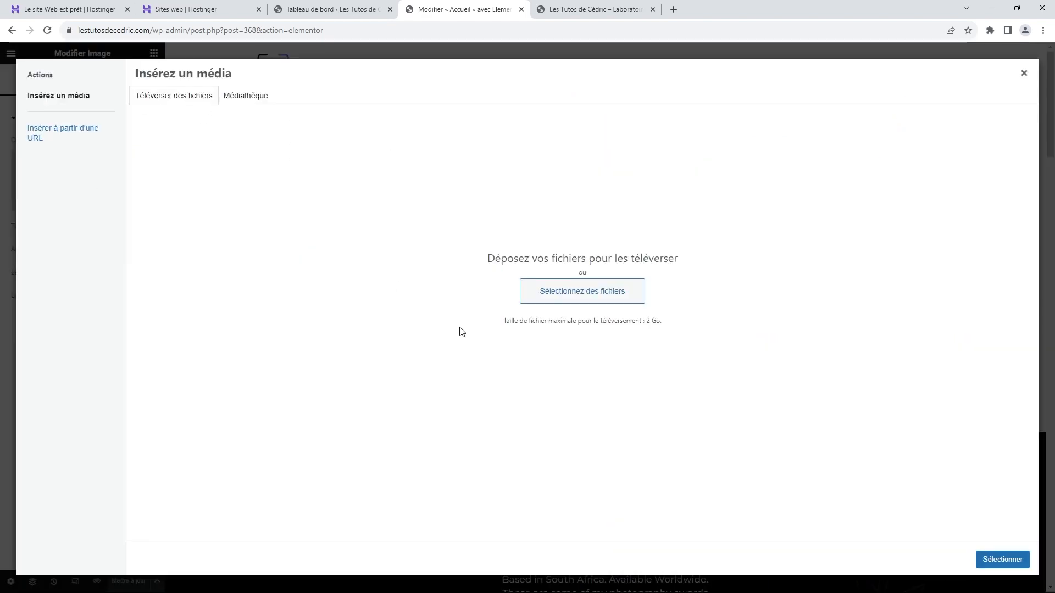
click(566, 294)
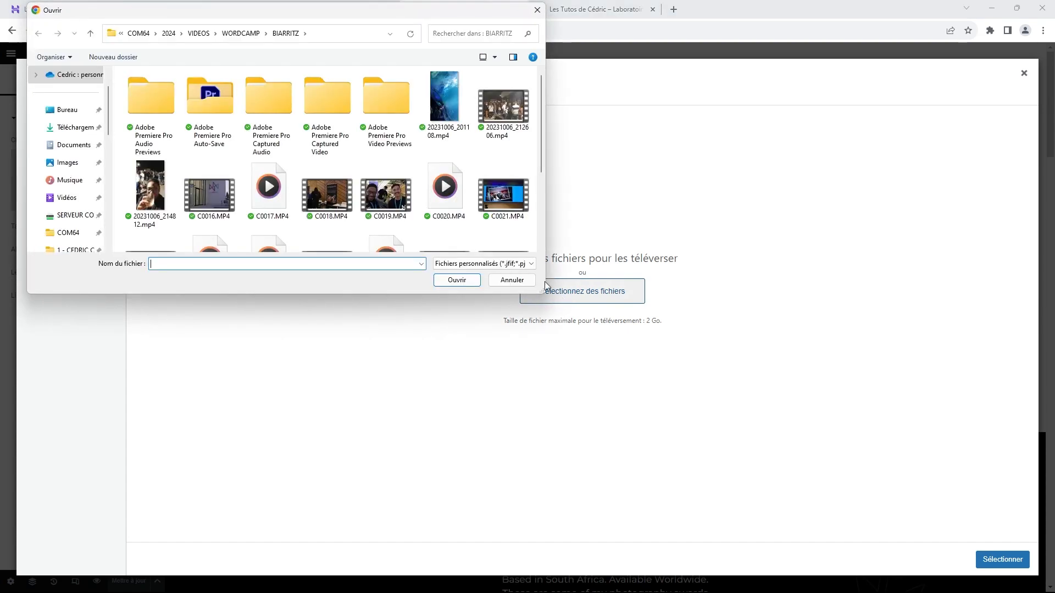
click(67, 232)
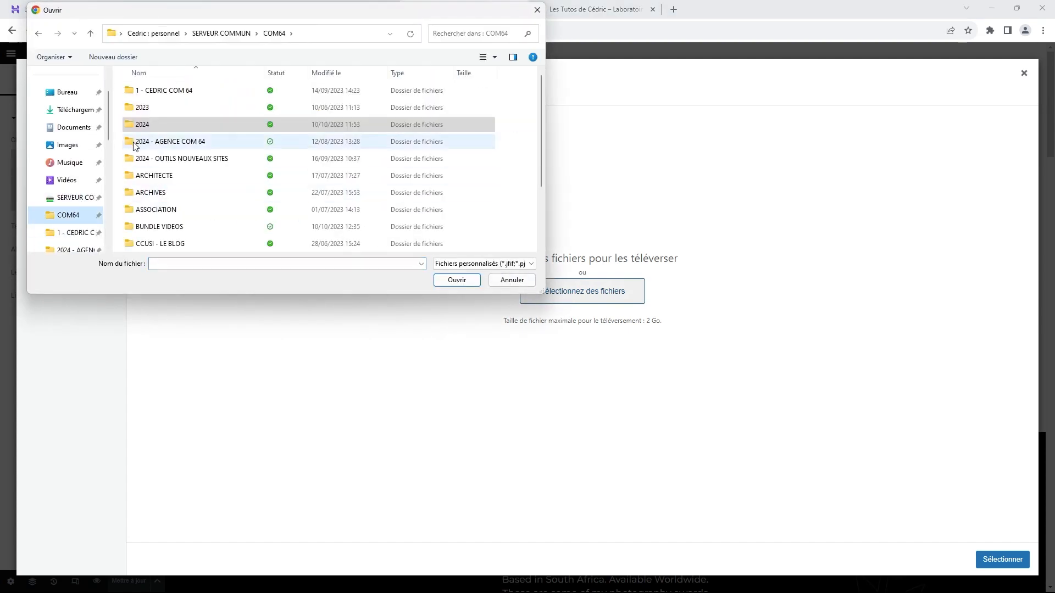
double_click(150, 125)
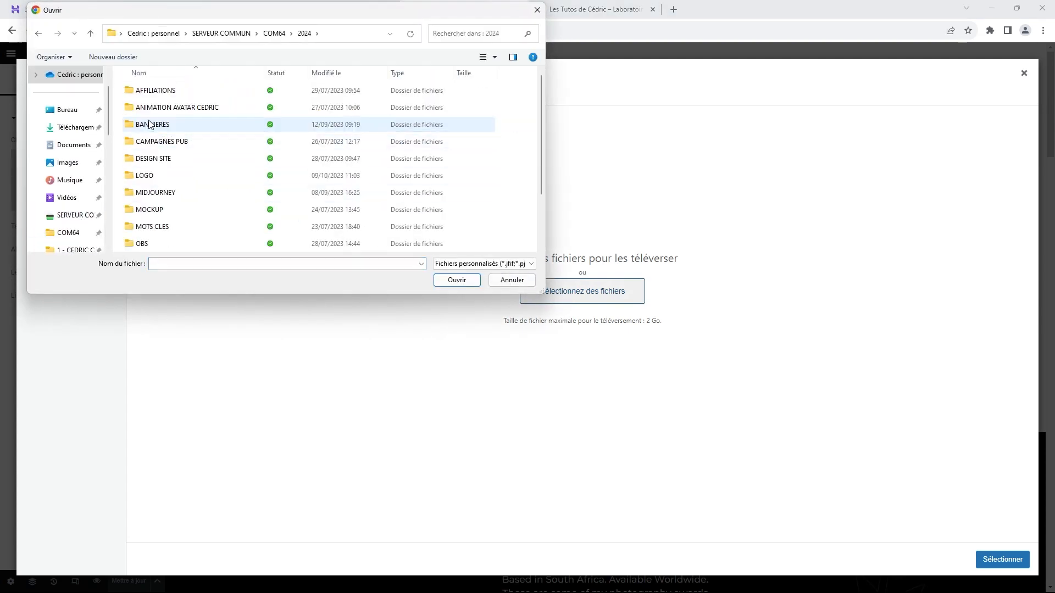
double_click(154, 176)
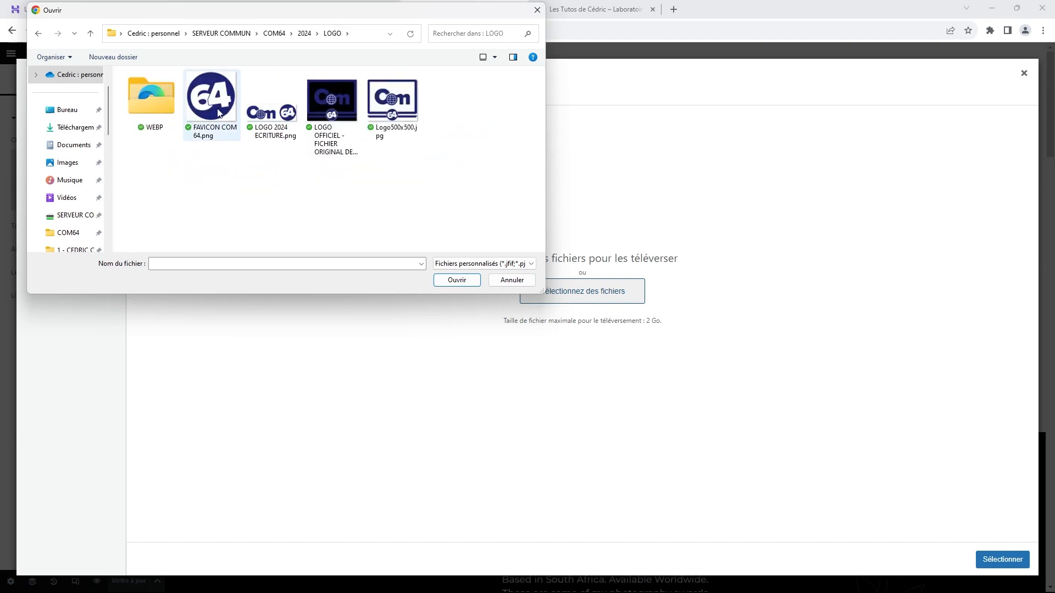
click(204, 90)
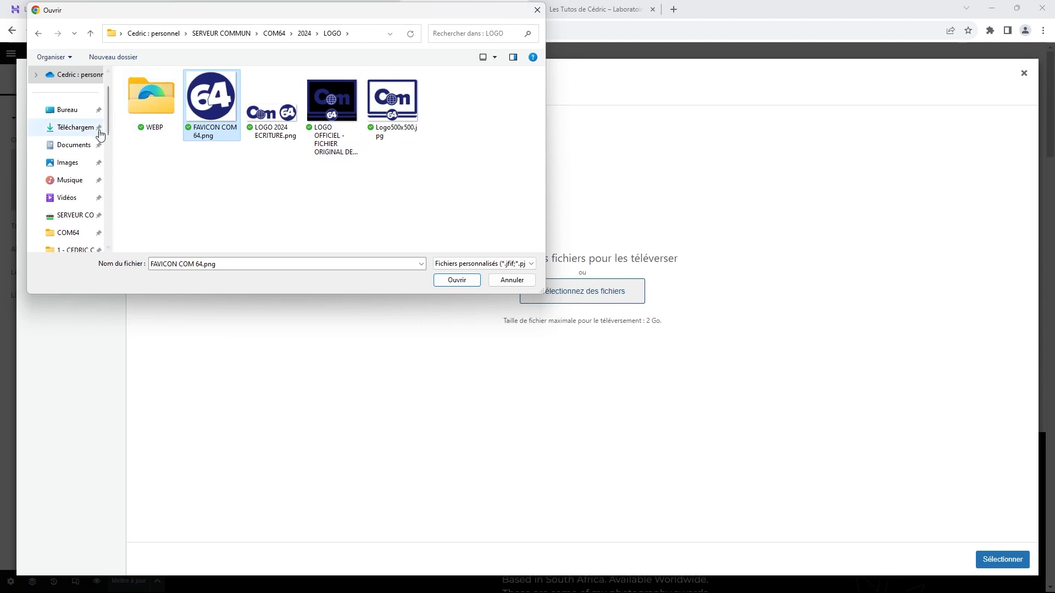
Step: Upload the 512x512 avatar JPG from the avatar animation folder and insert it as the hero image
click(66, 232)
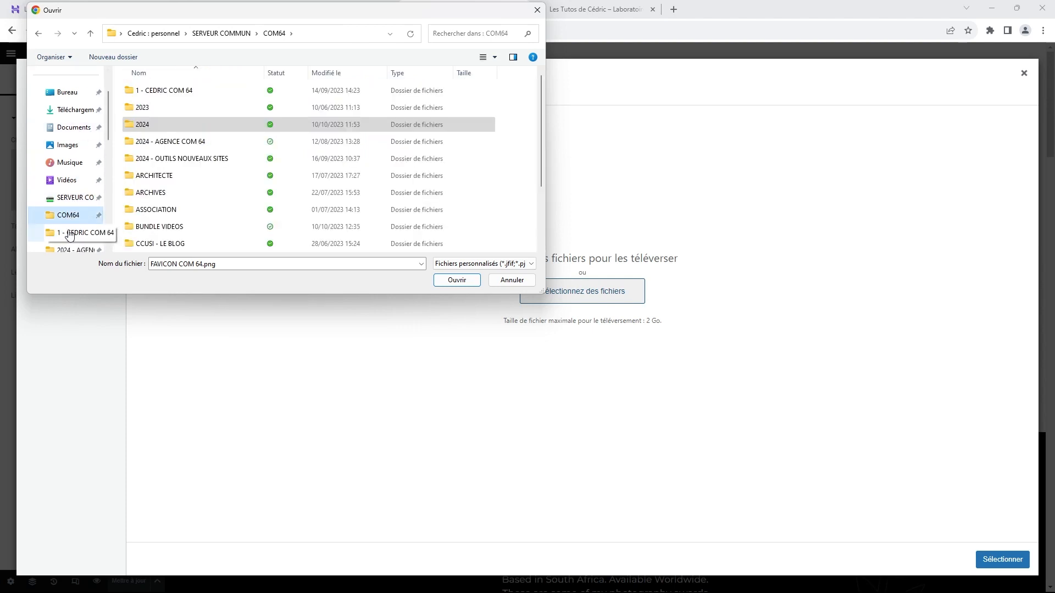
double_click(183, 143)
double_click(183, 113)
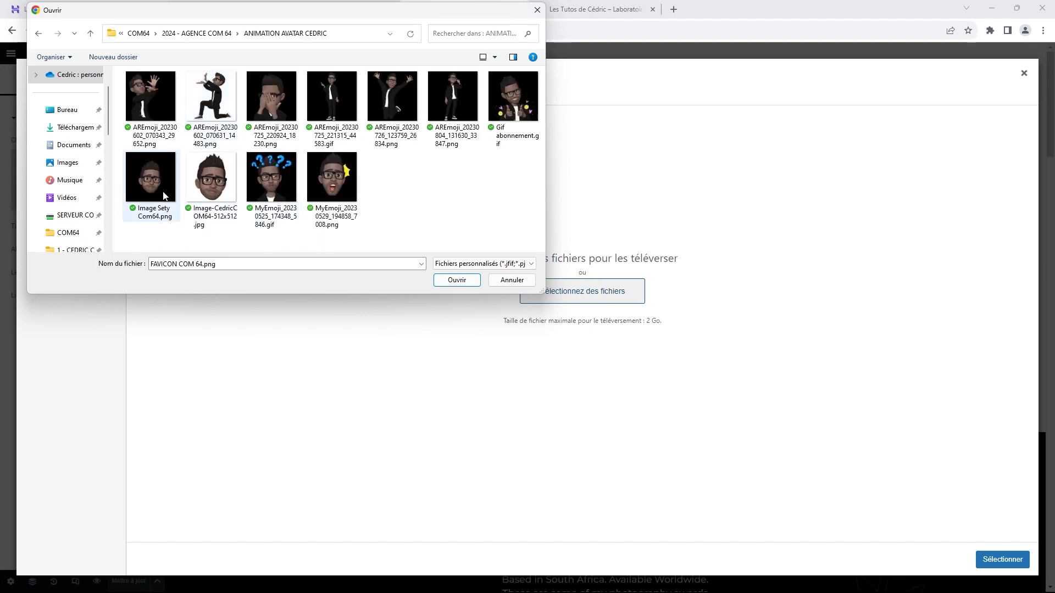
click(221, 190)
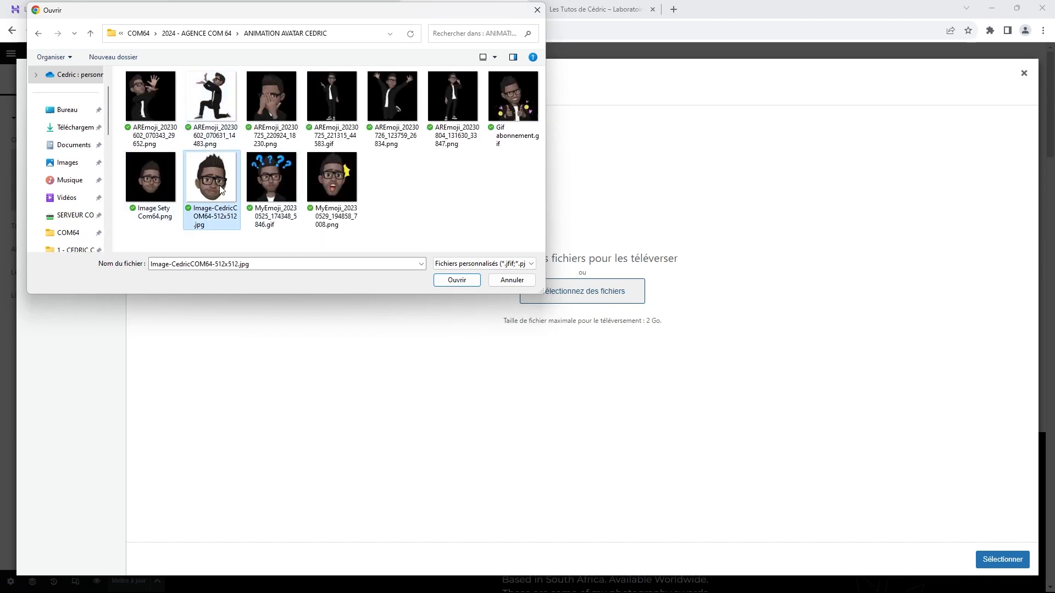
click(443, 281)
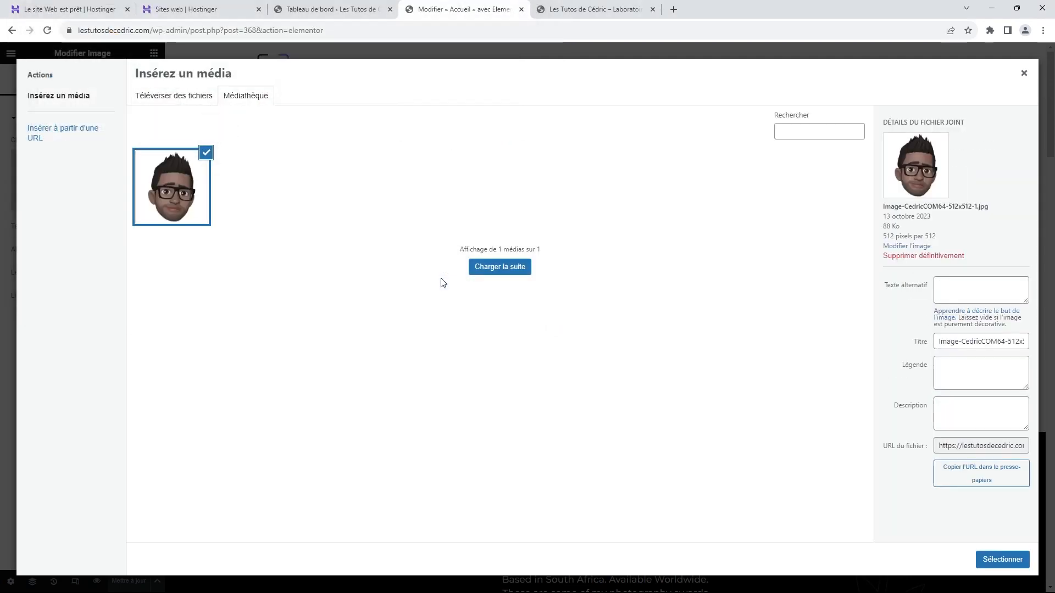
click(1012, 567)
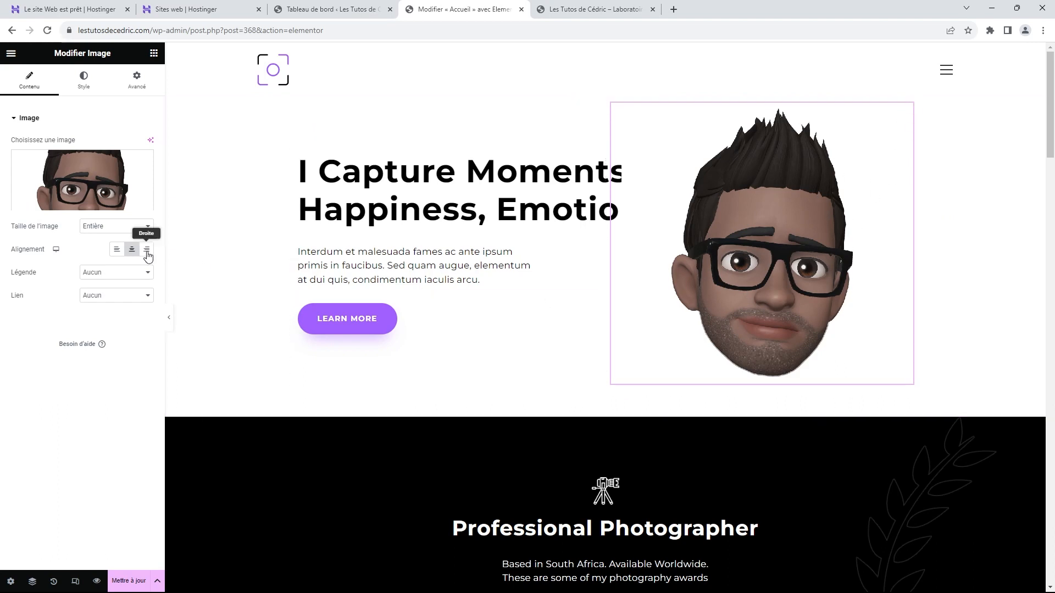
Step: Set the hero image size to Medium 300 x 300 and preview the page
click(141, 226)
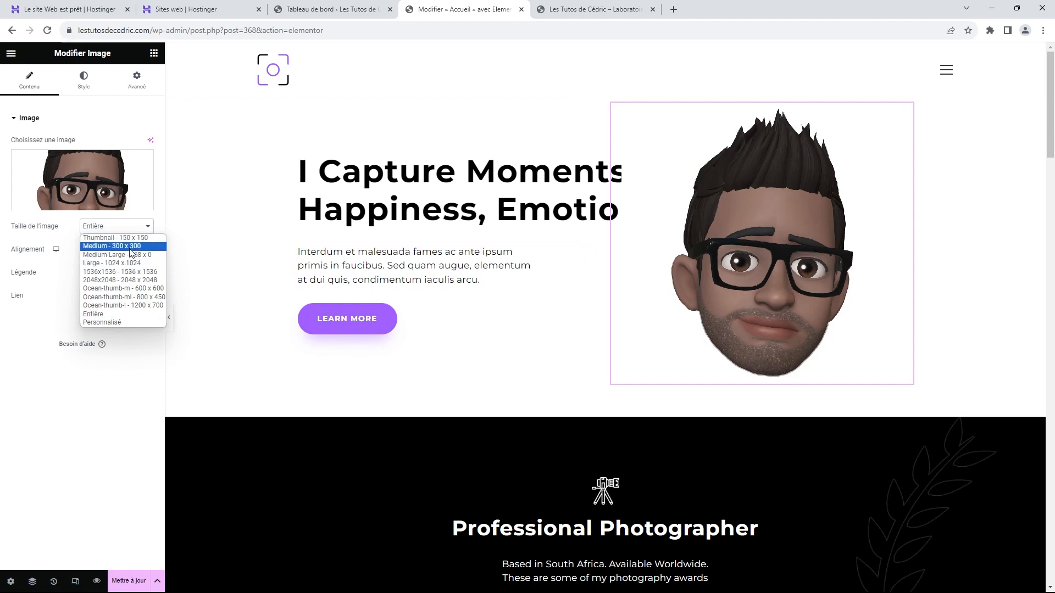
click(132, 246)
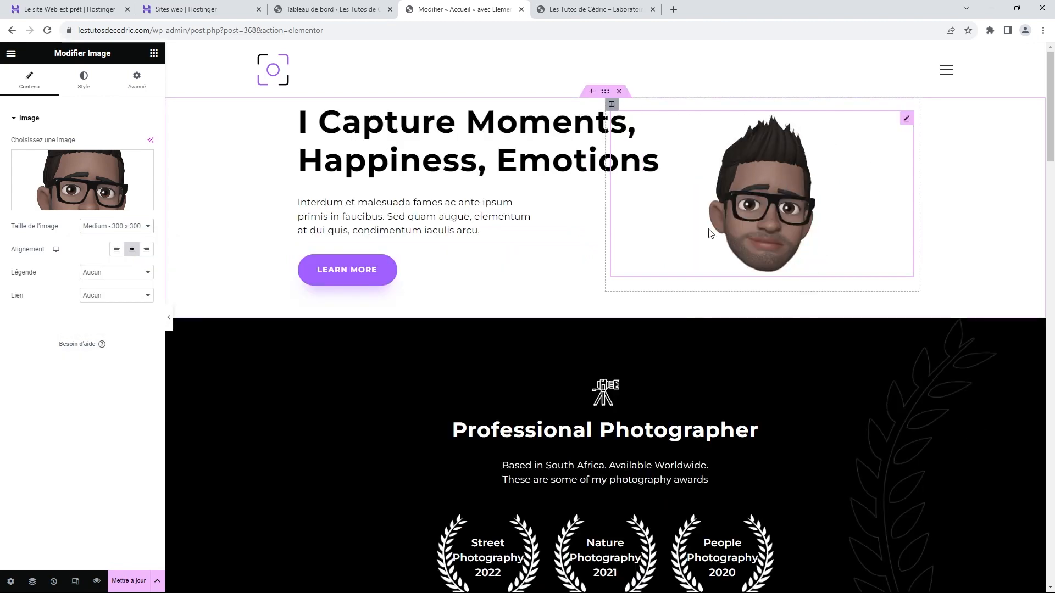
click(169, 324)
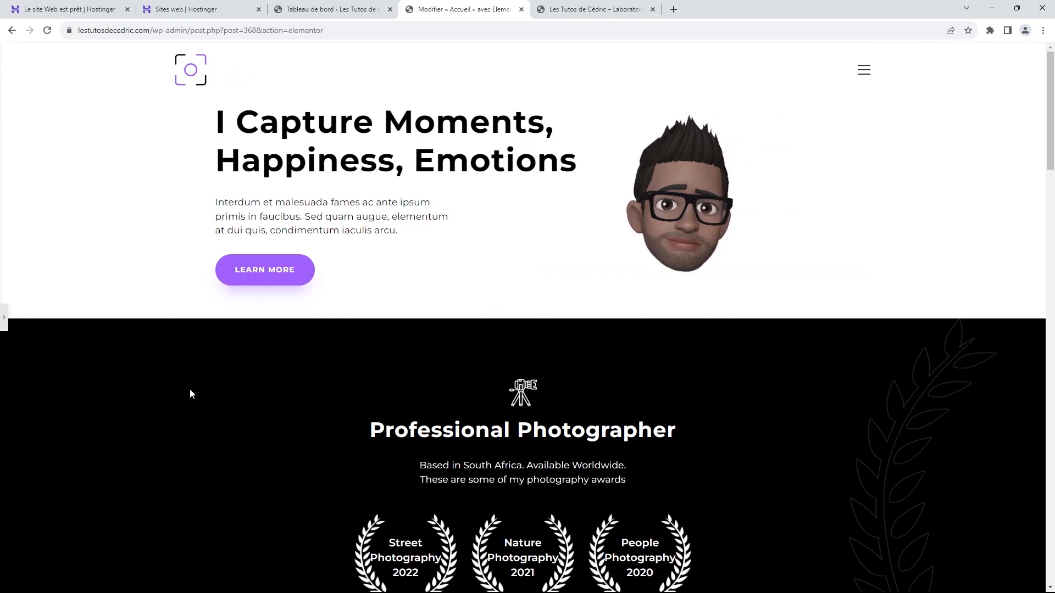
click(4, 317)
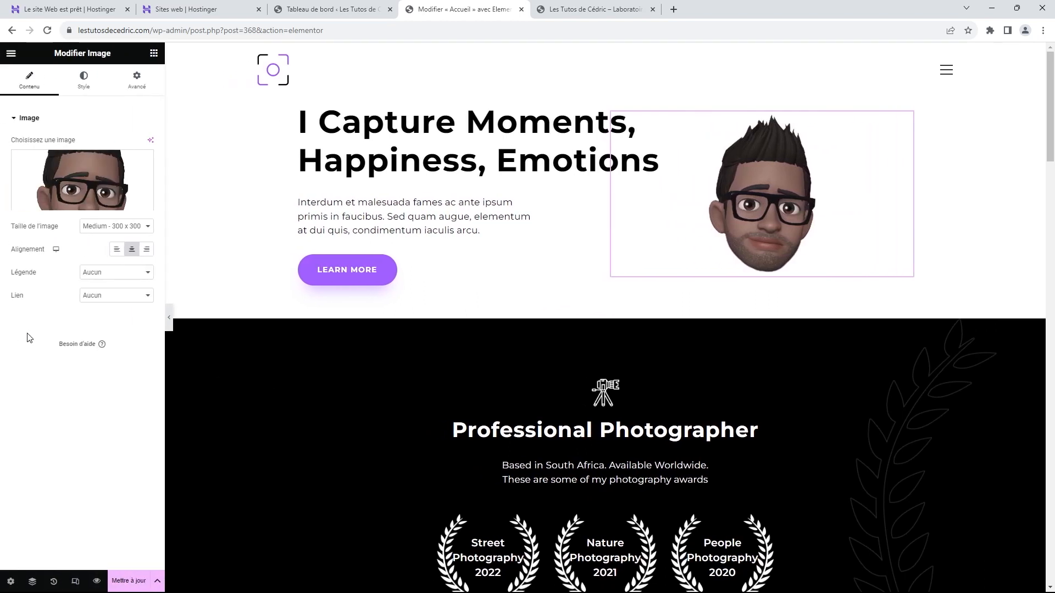
Step: Upload the kneeling AREmoji avatar PNG and insert it in place of the current hero image
click(89, 181)
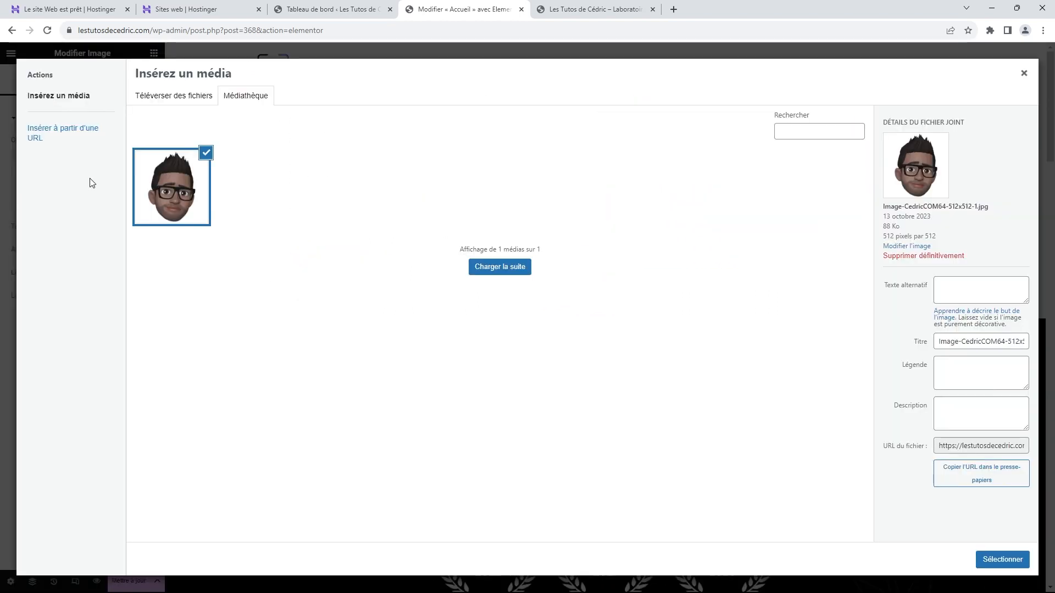
click(193, 97)
click(564, 295)
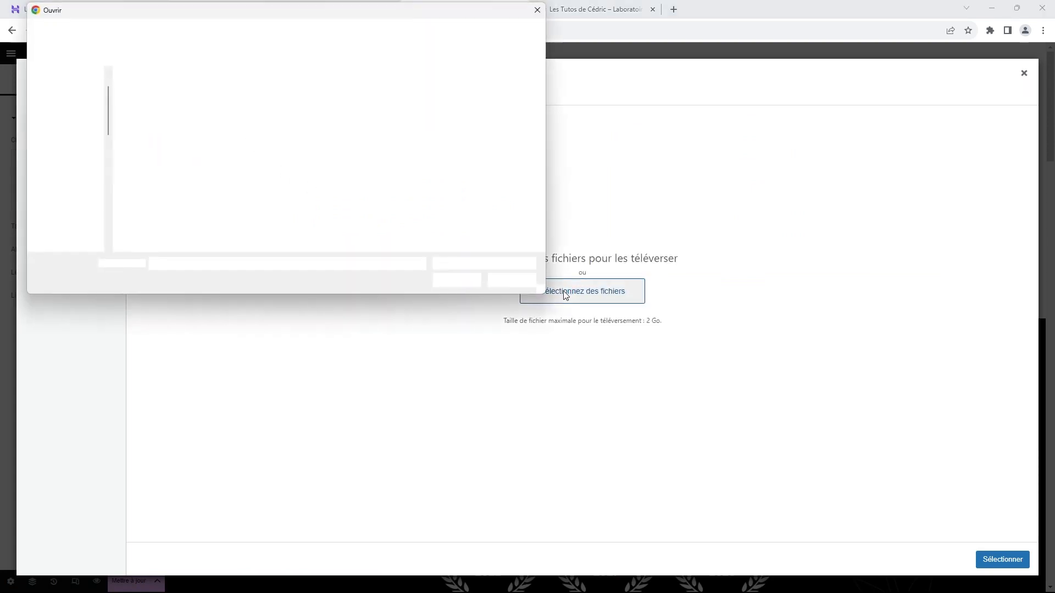
click(211, 99)
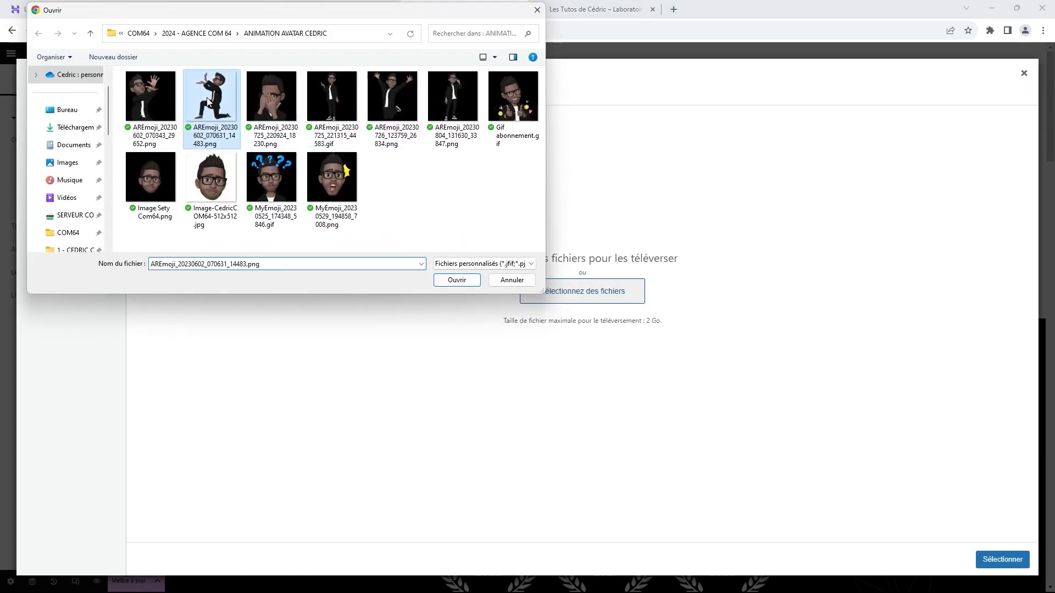
click(456, 280)
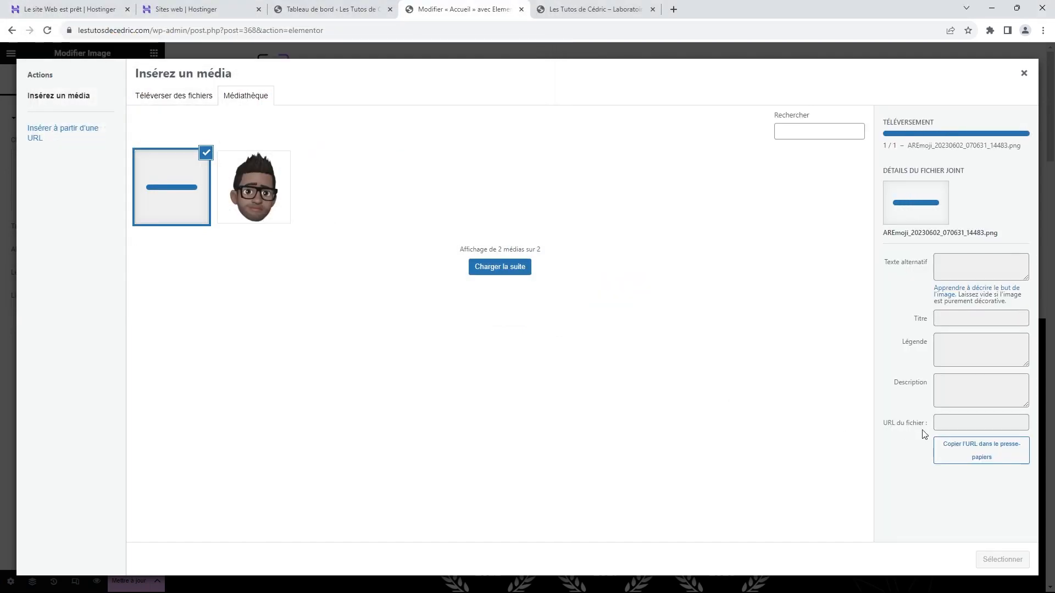
click(1006, 560)
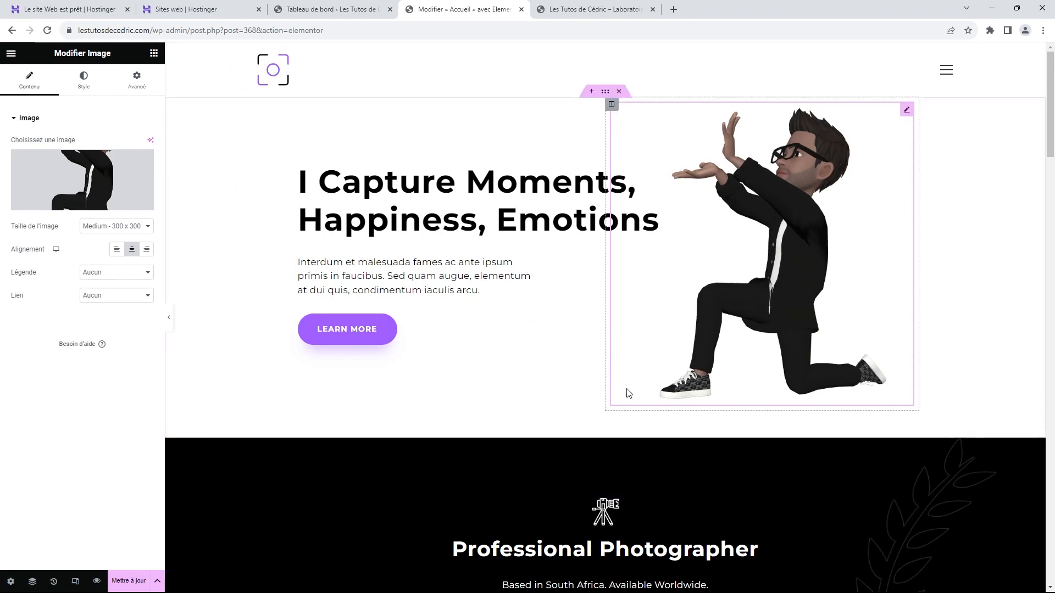
click(171, 319)
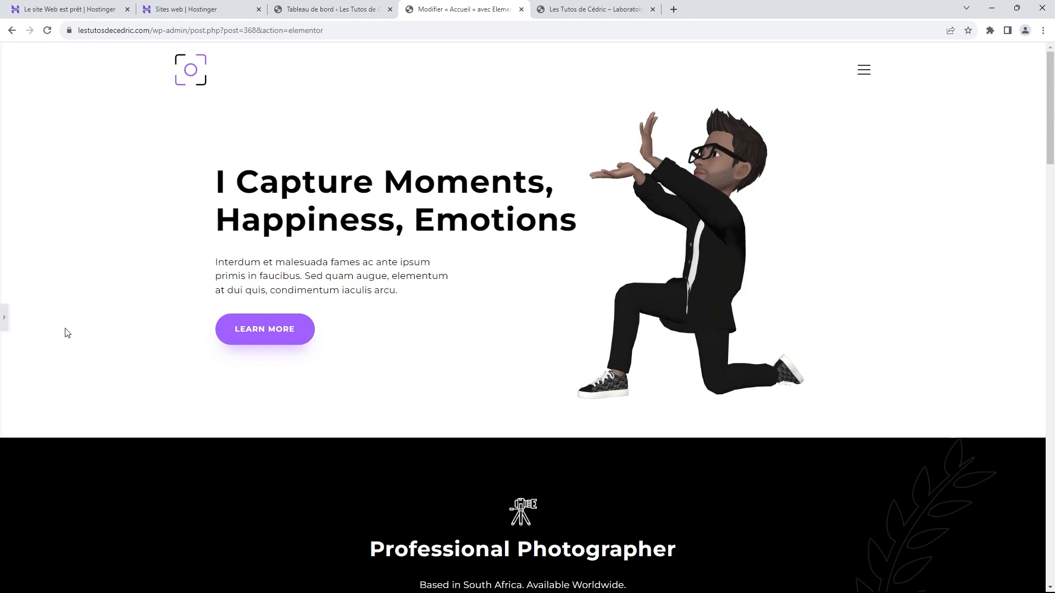
Step: Replace the hero heading's Titre text with 'Laboratoire de Création de Site Internet'
click(4, 317)
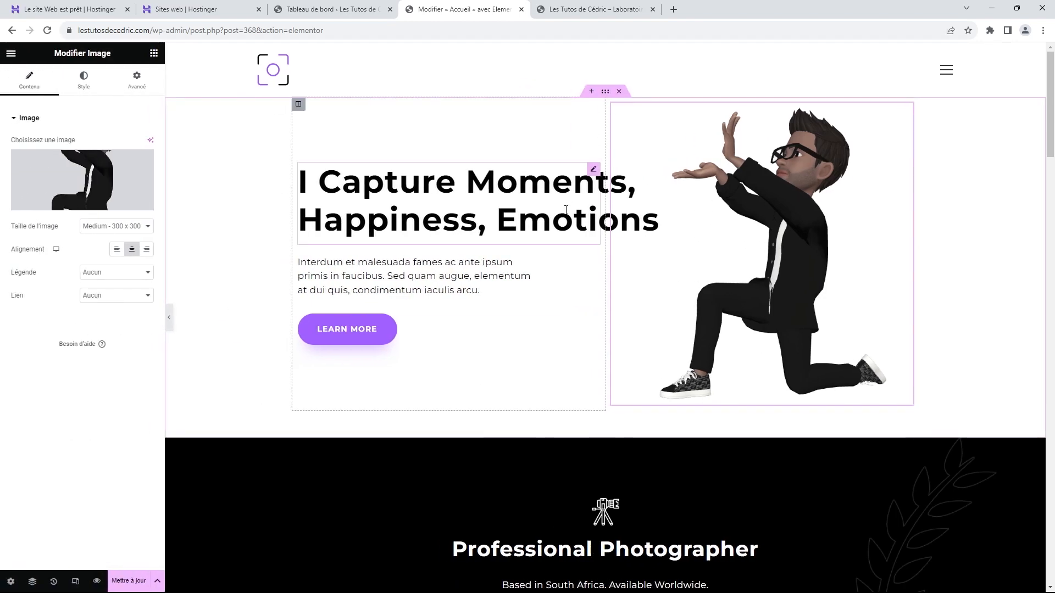
click(595, 175)
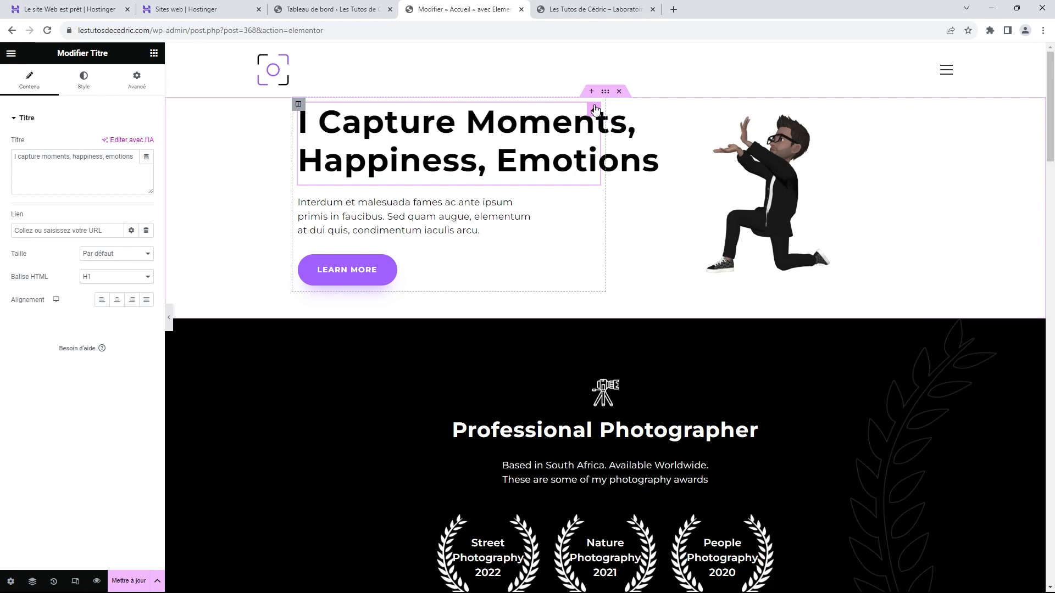
key(ctrl+a)
click(596, 109)
click(595, 110)
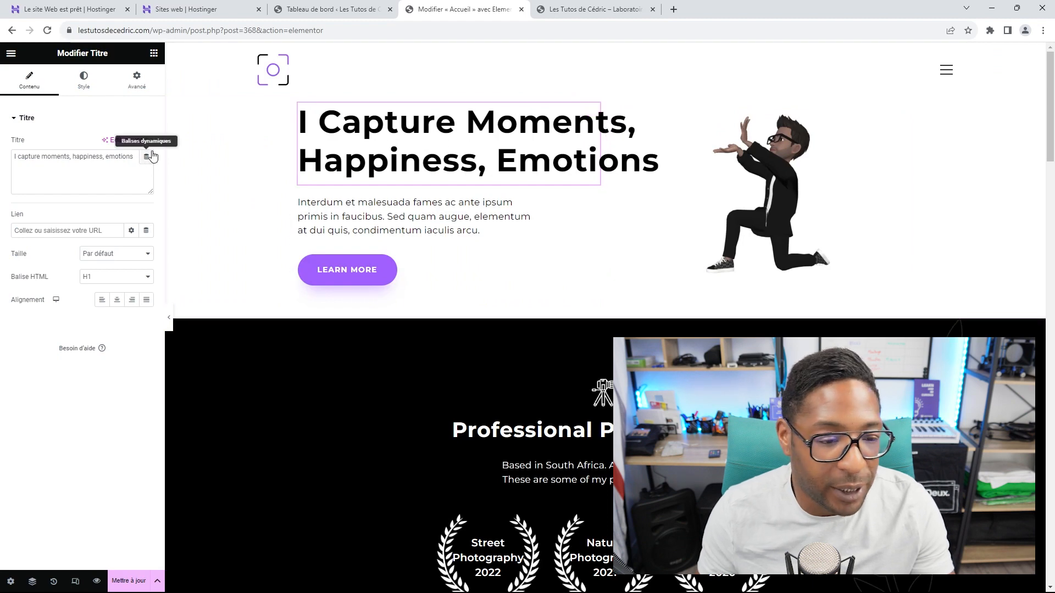
click(128, 152)
key(ctrl+a)
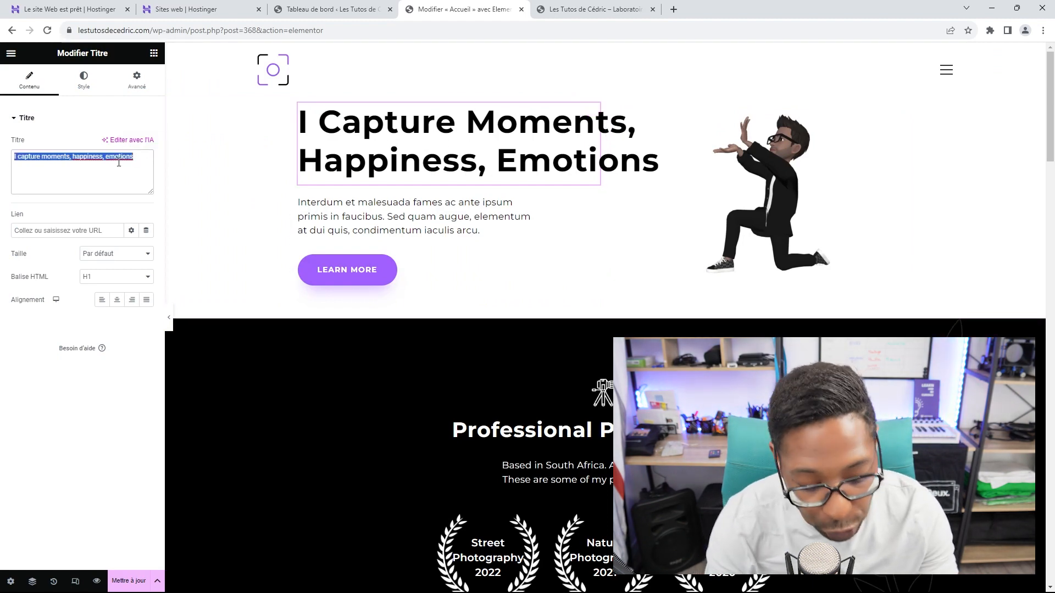
text(Labo)
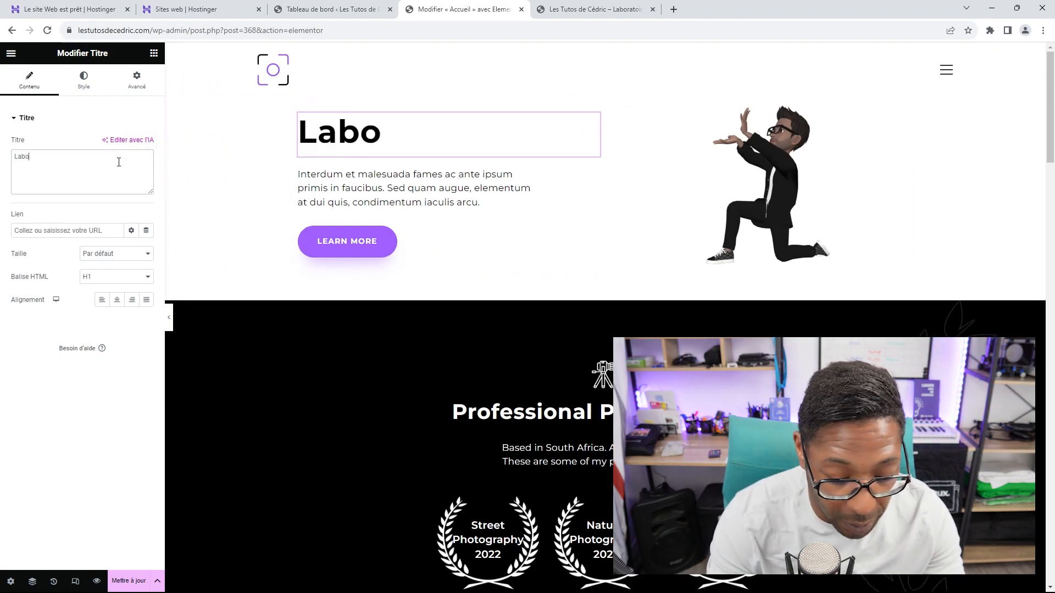
text(ratoire de)
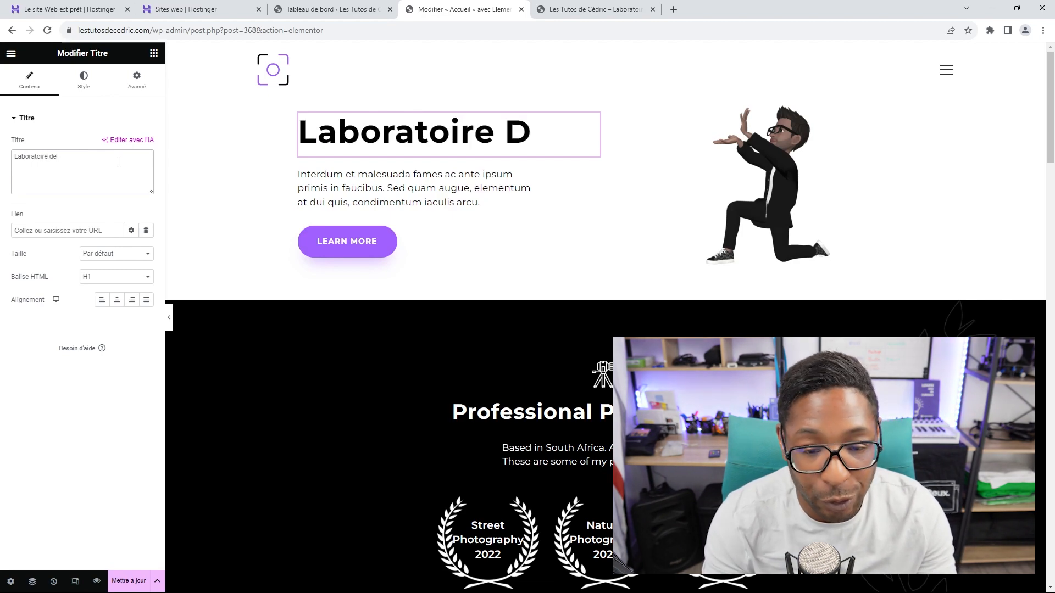
text( Créa)
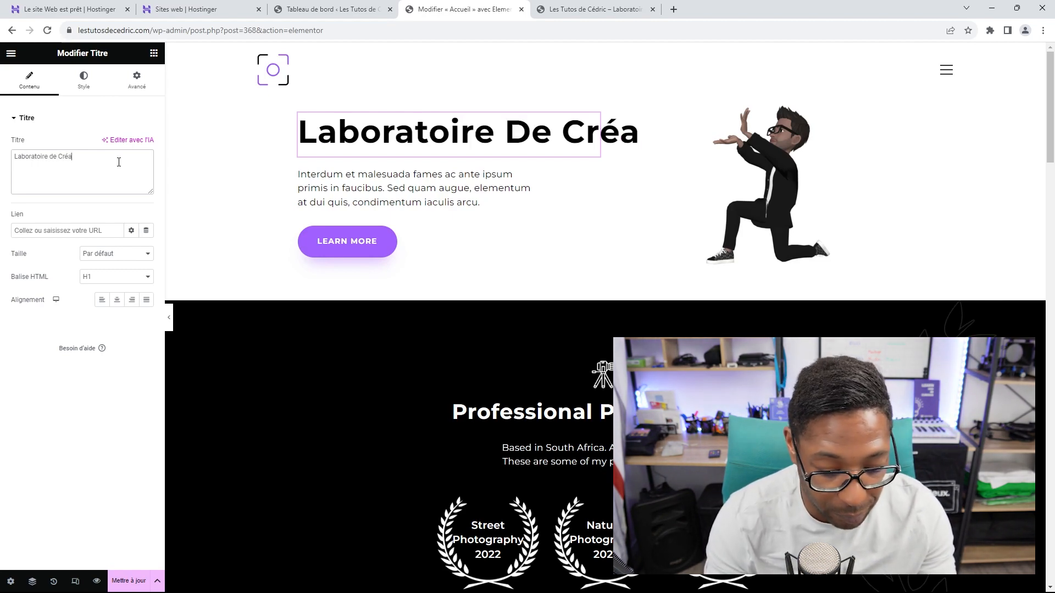
text(tion de S)
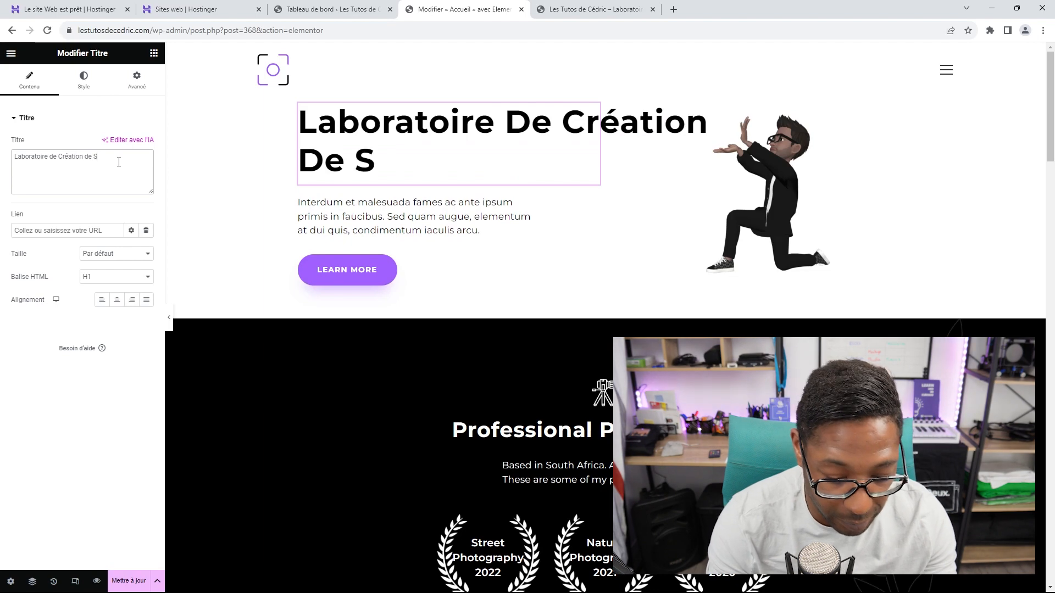
text(ite Internet)
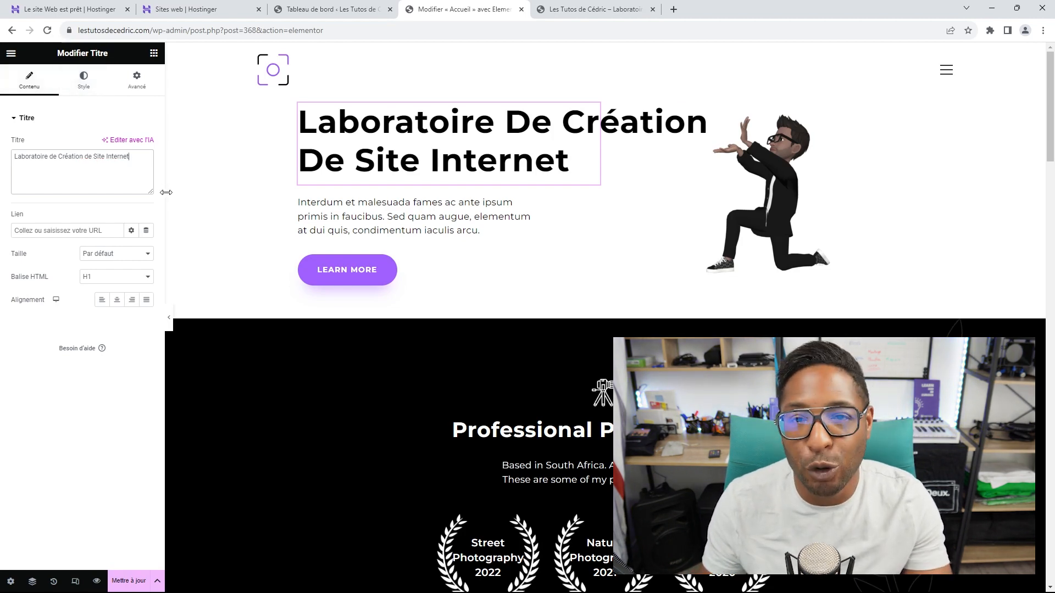
Step: Set the heading's Typographie Transformation to Par défaut, then select the Learn more button for editing
click(86, 88)
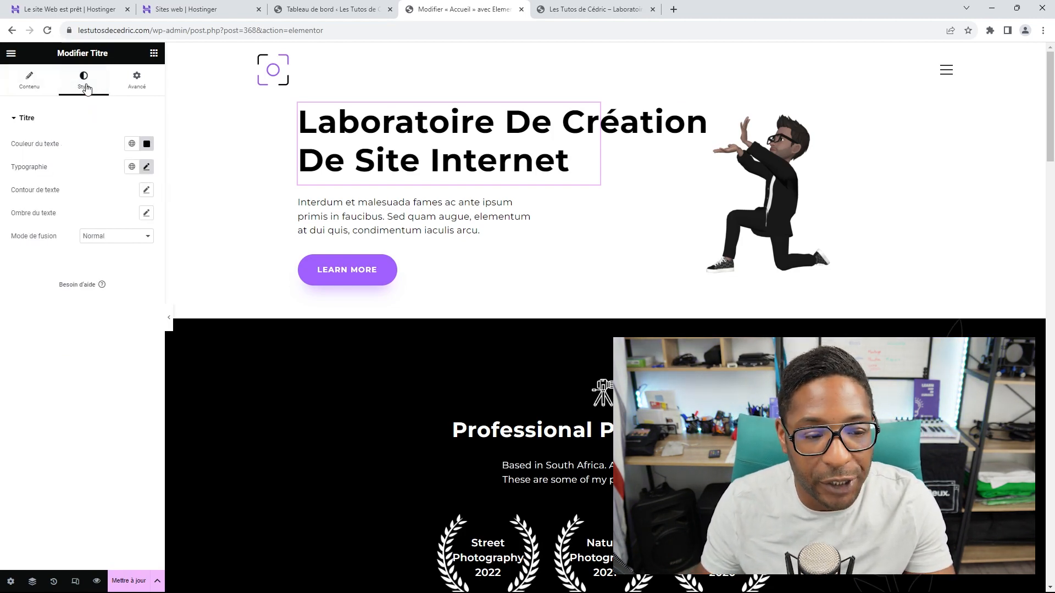
click(146, 168)
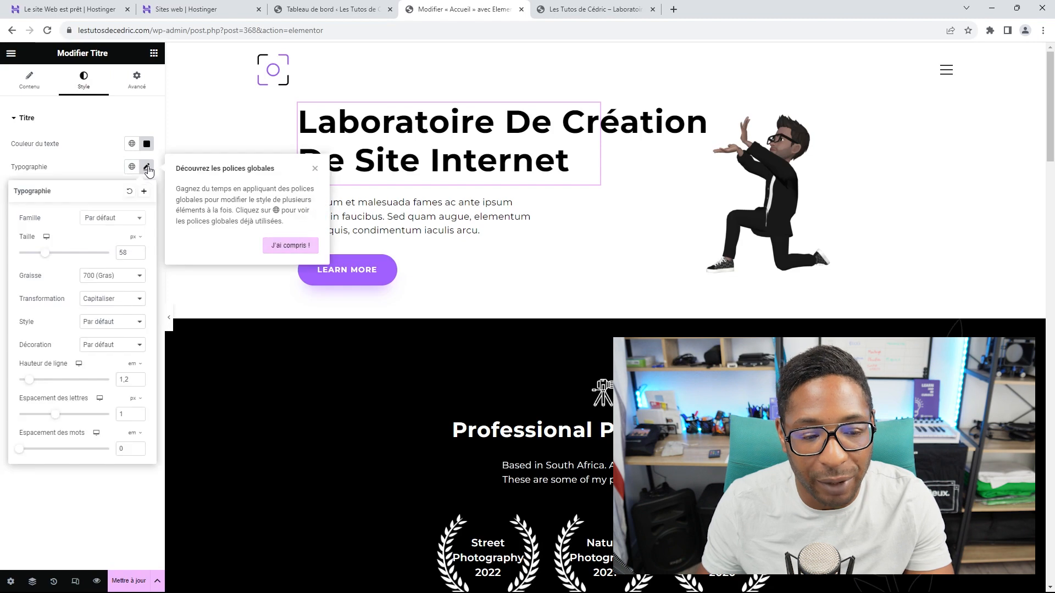
click(117, 300)
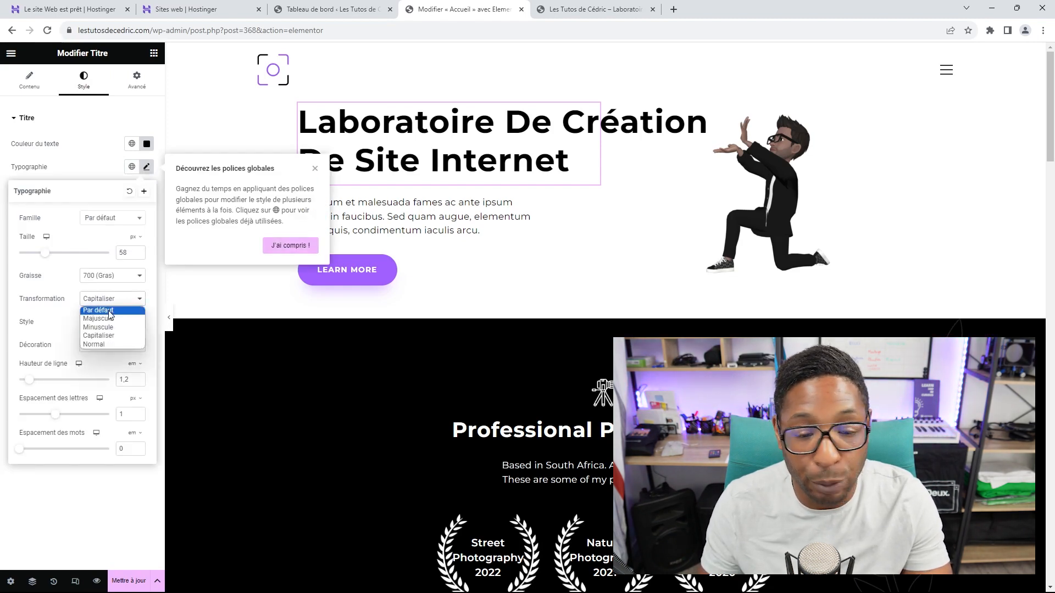
click(110, 311)
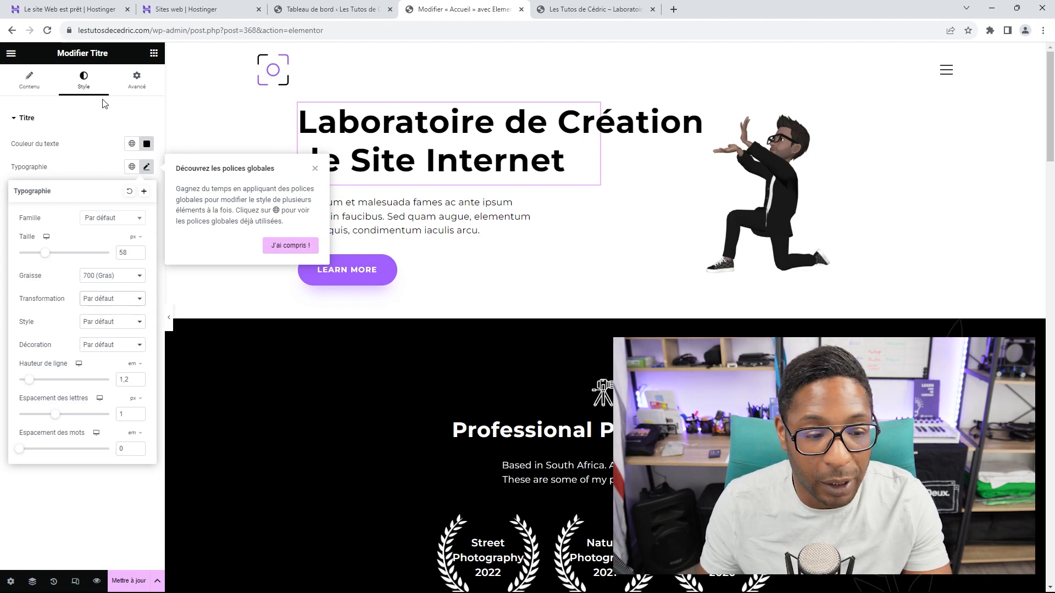
click(99, 122)
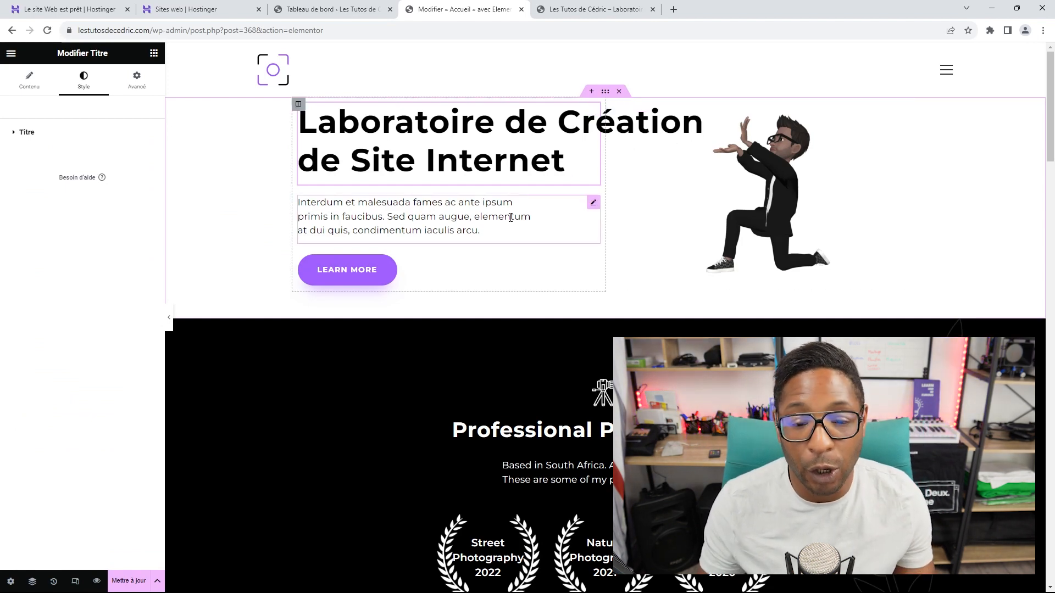
click(592, 204)
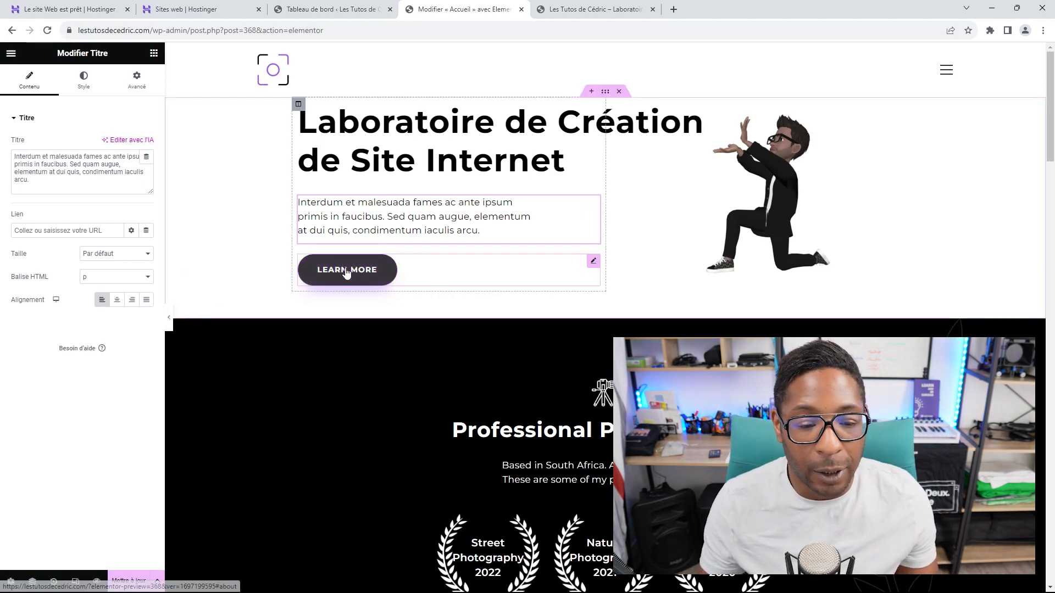
click(594, 262)
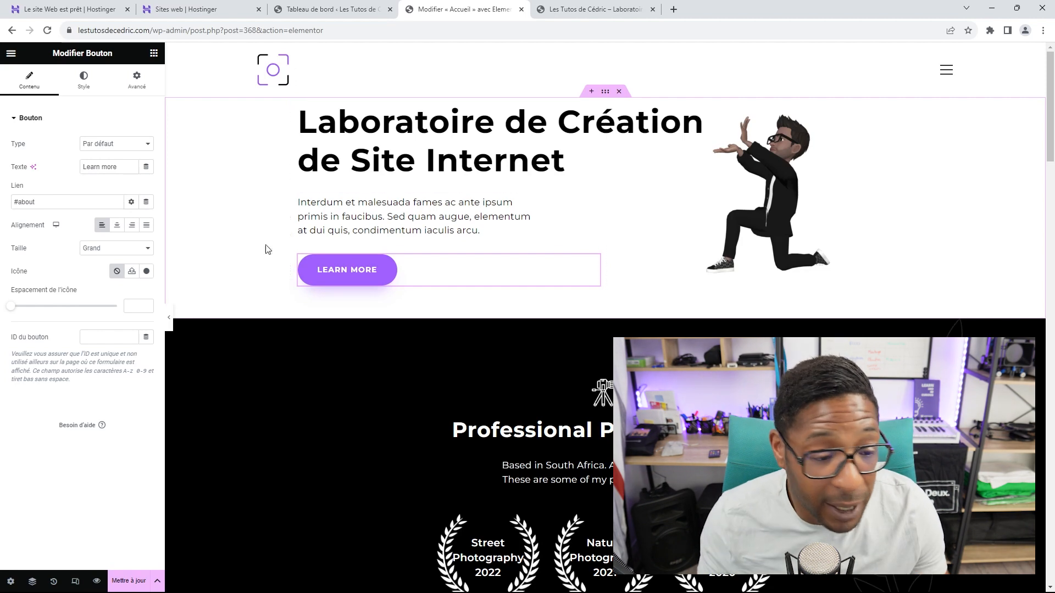
Step: Copy the YouTube channel's URL from a new browser tab and return to the Elementor editor
drag(52, 199, 5, 203)
click(673, 9)
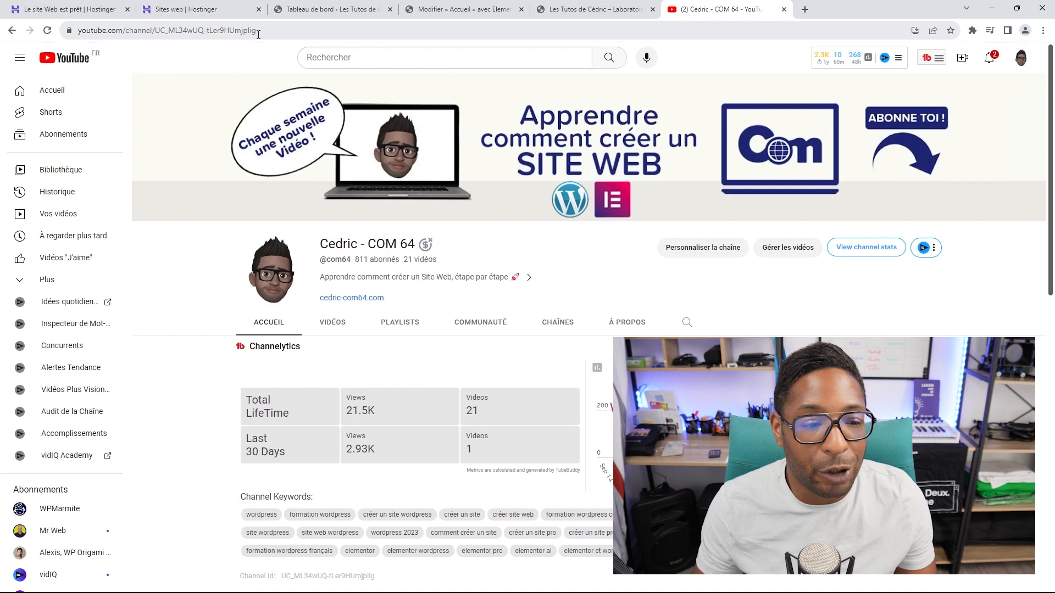
click(259, 29)
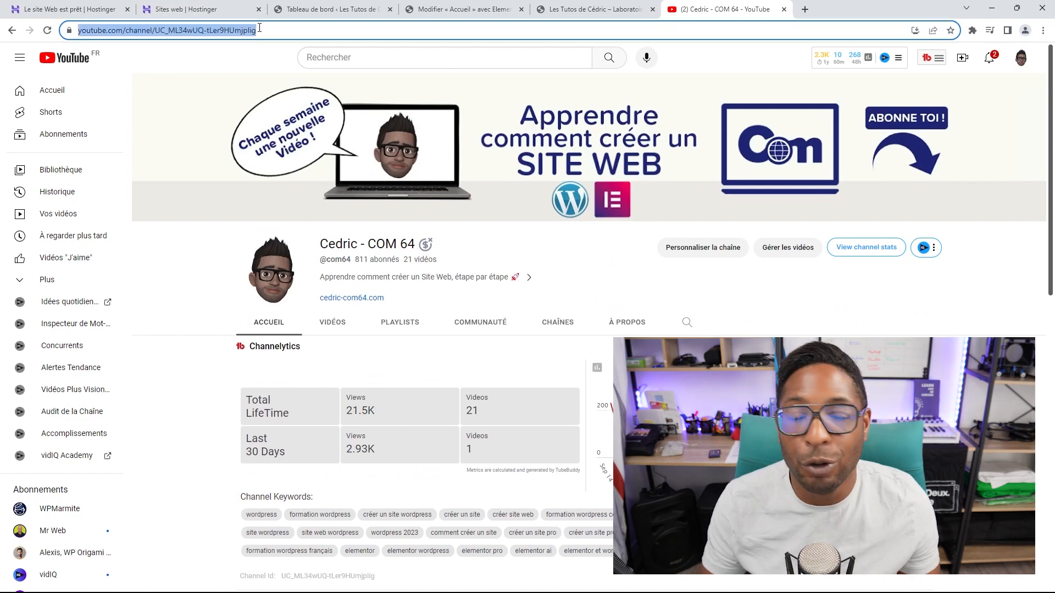
right_click(260, 29)
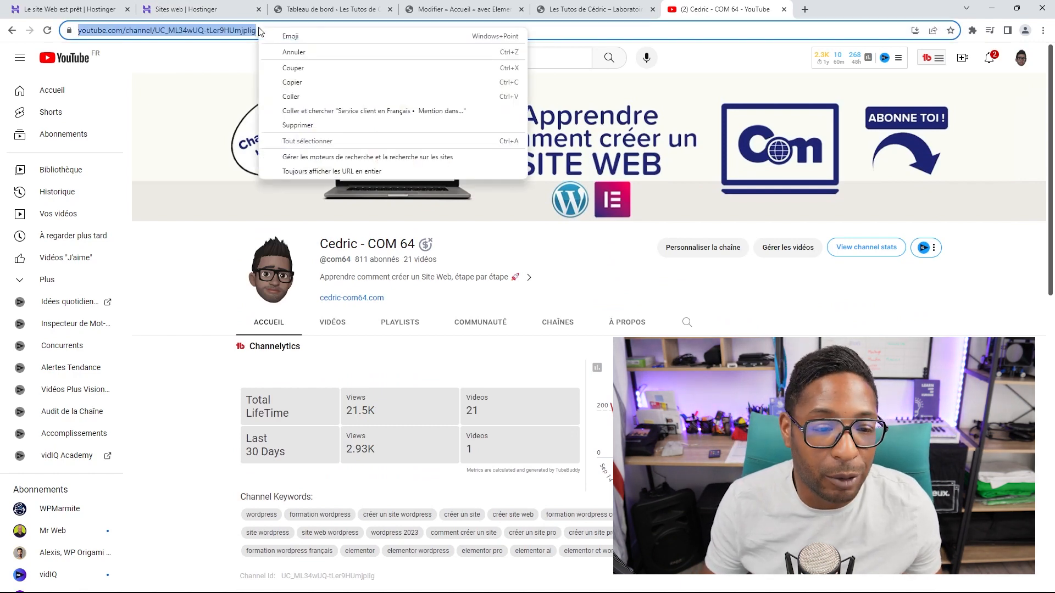
click(309, 86)
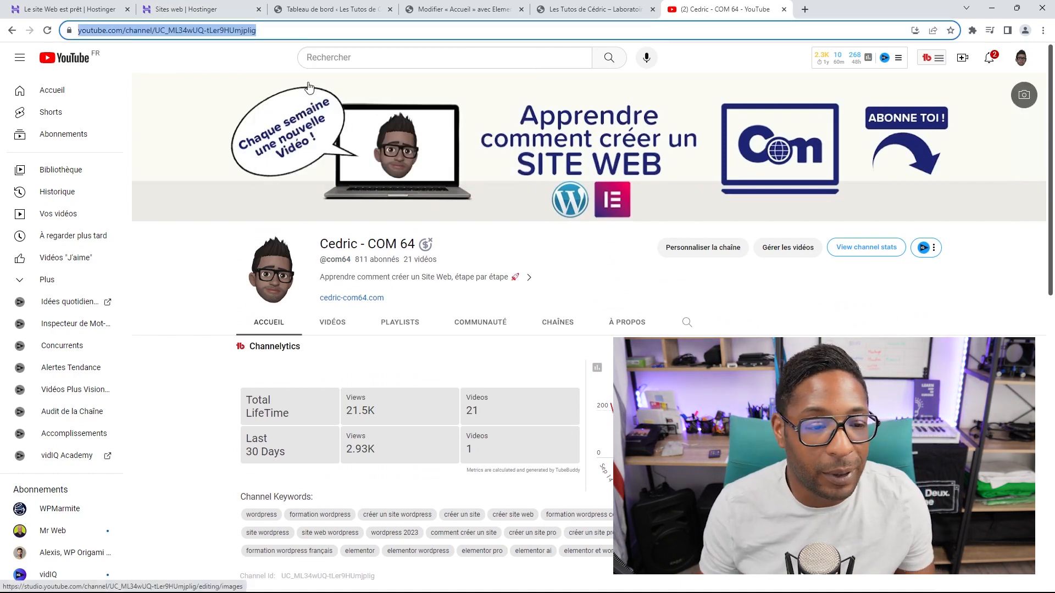
click(587, 11)
click(526, 17)
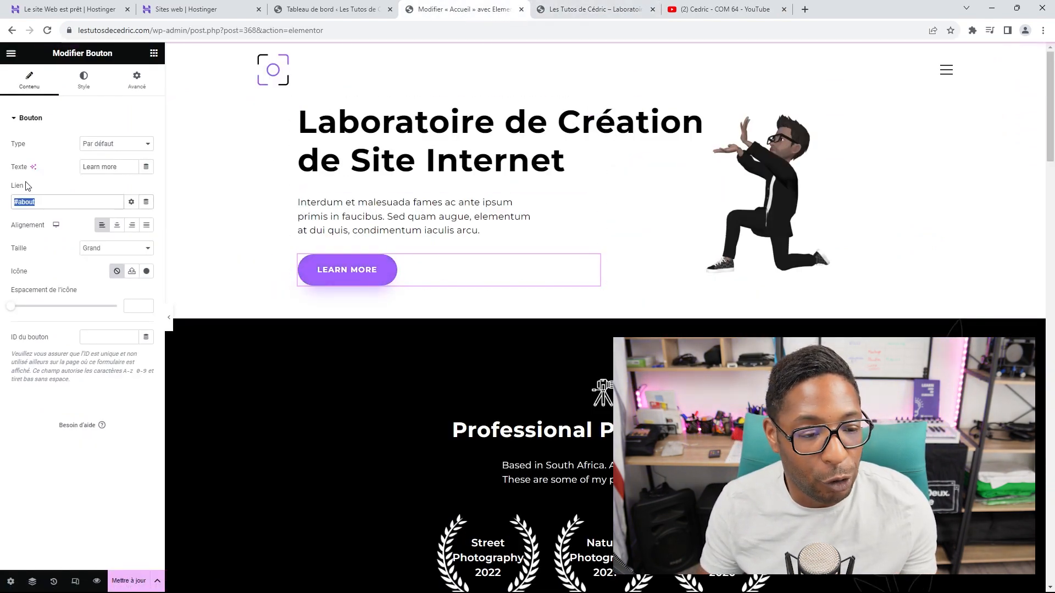
Step: Replace the button's #about link with the copied YouTube channel URL
double_click(46, 202)
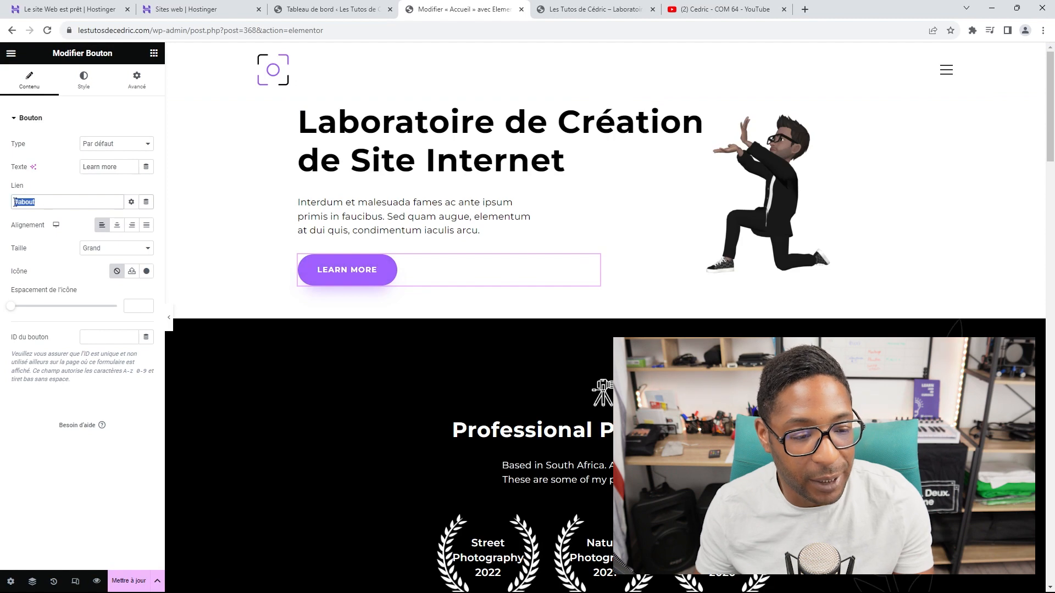
key(ctrl+v)
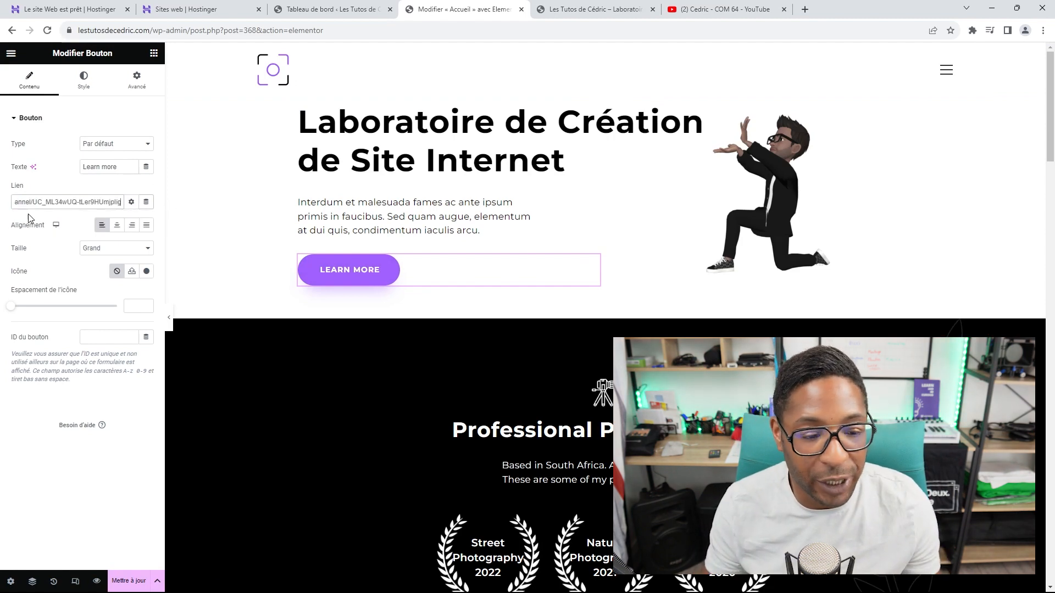
click(132, 202)
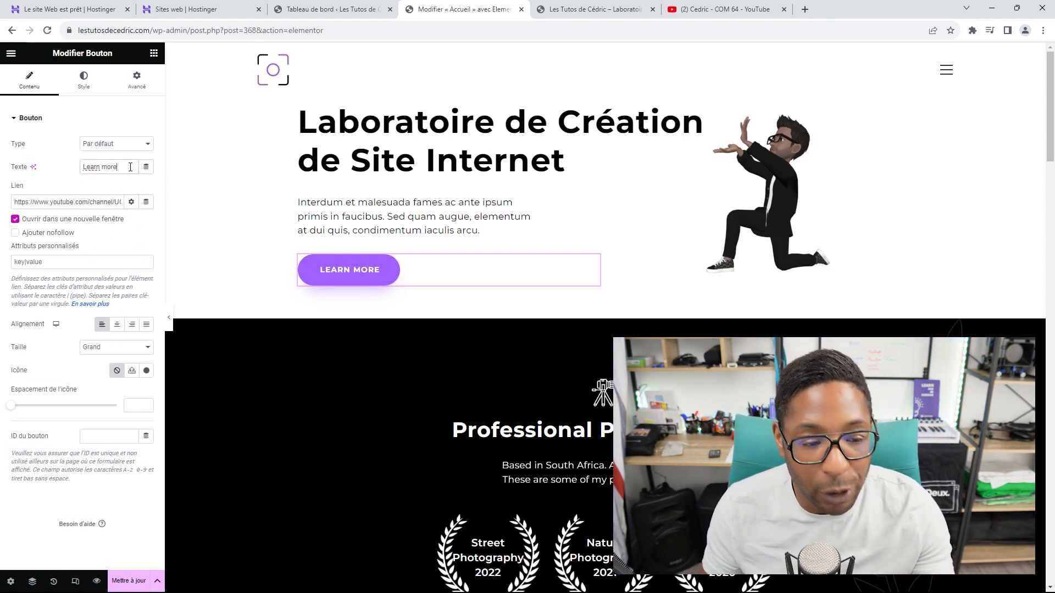
Step: Change the button text to 'Aller sur la chaîne youtube' with a <br> break before 'chaîne'
drag(130, 167, 82, 170)
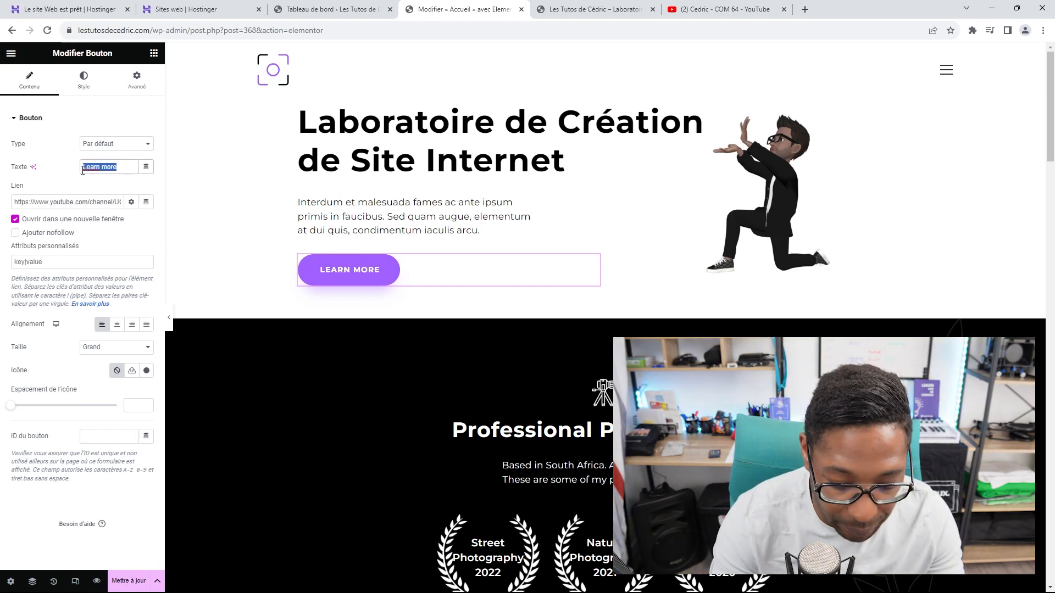
text(A)
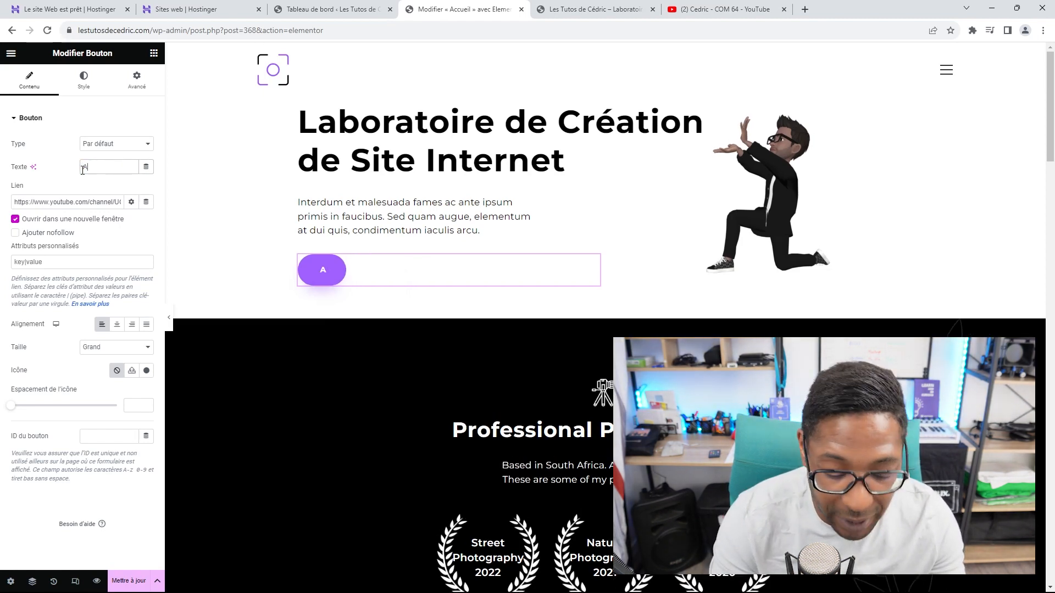
text(ller)
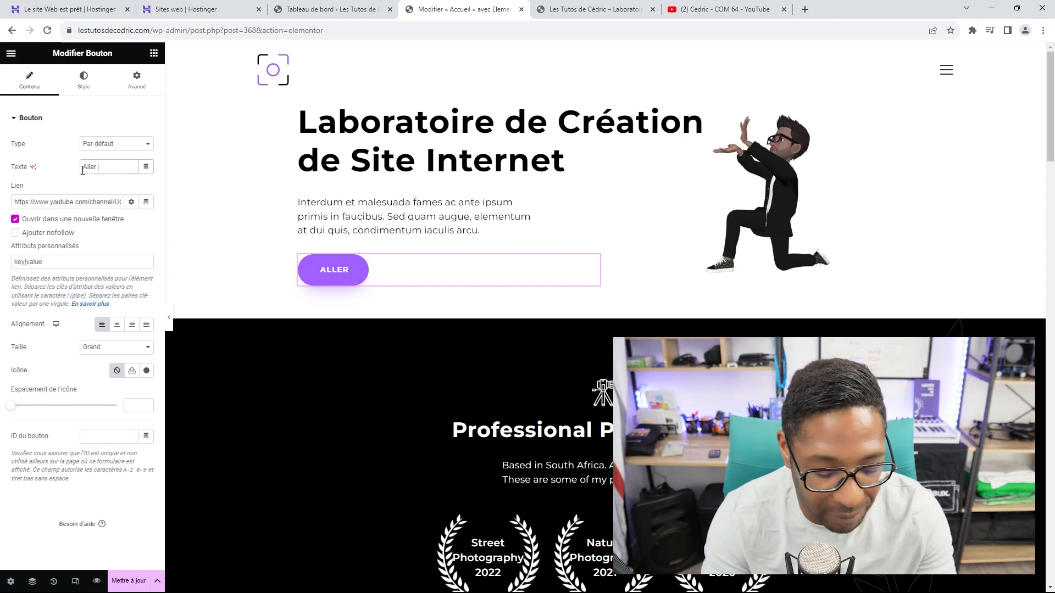
text(sur)
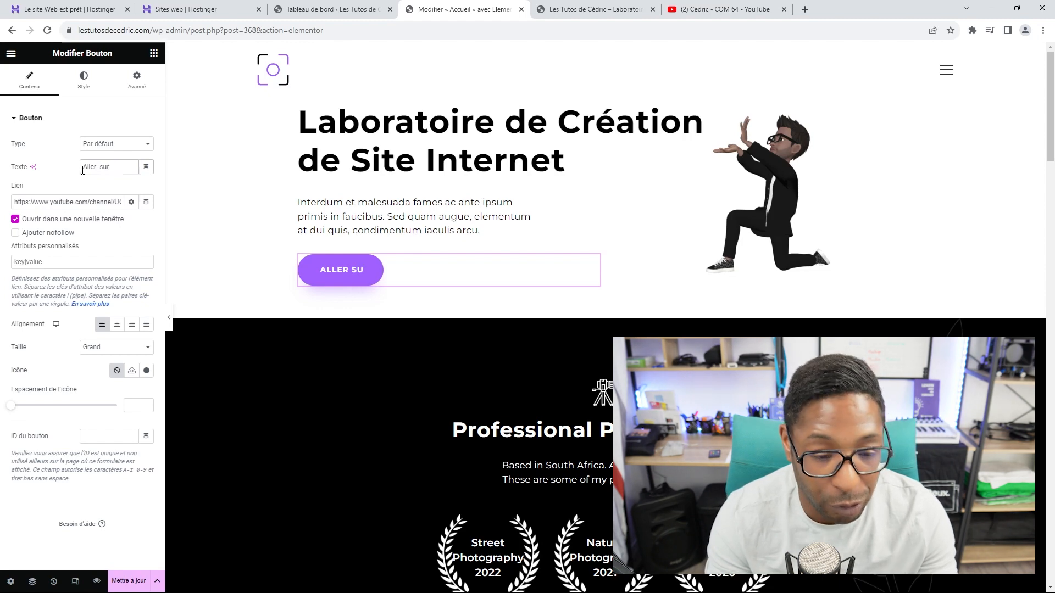
text( la cha)
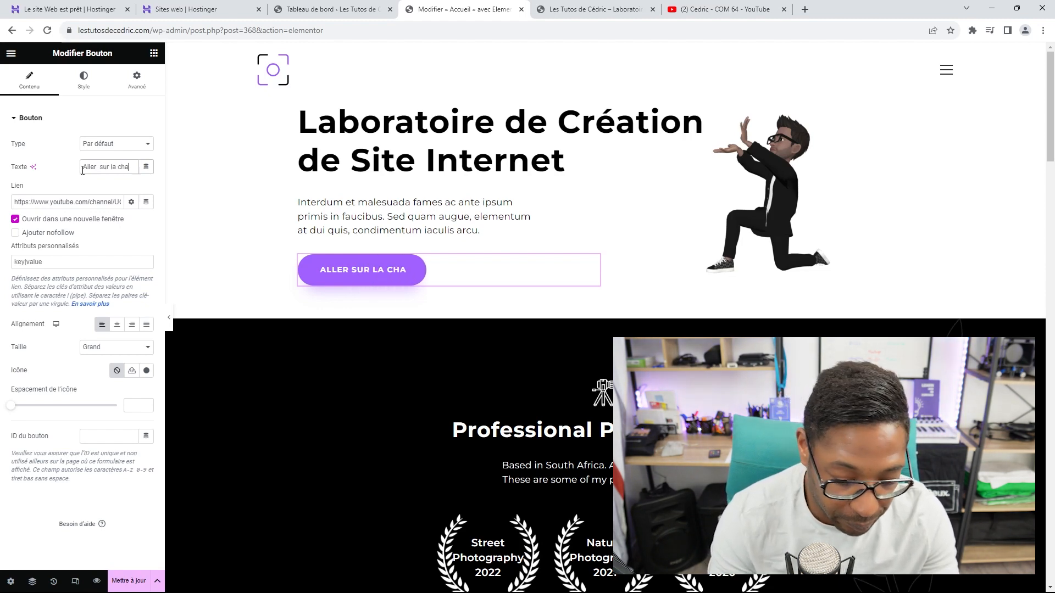
text(îne y)
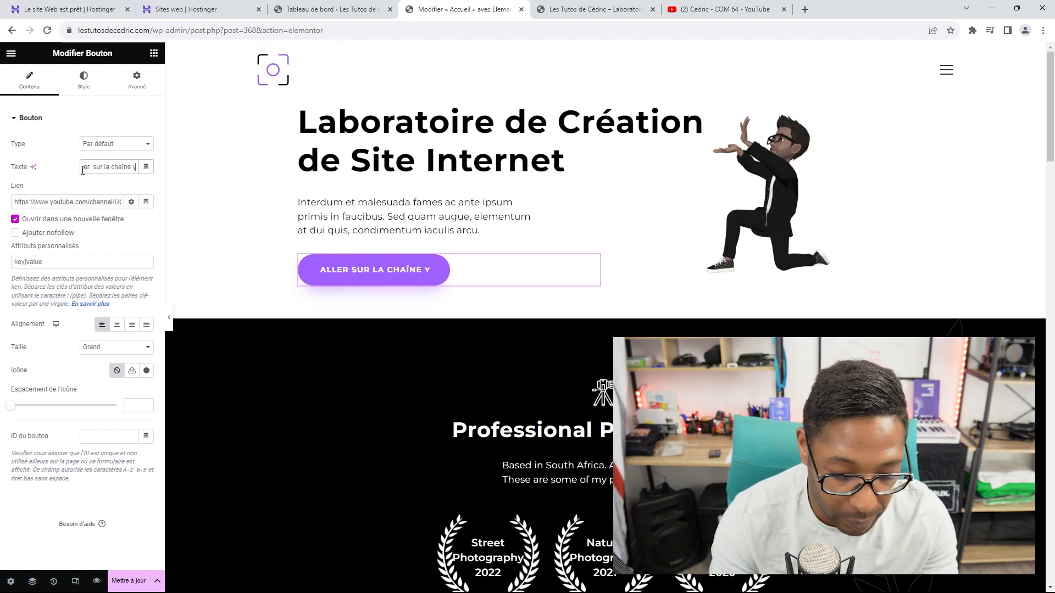
text(outube)
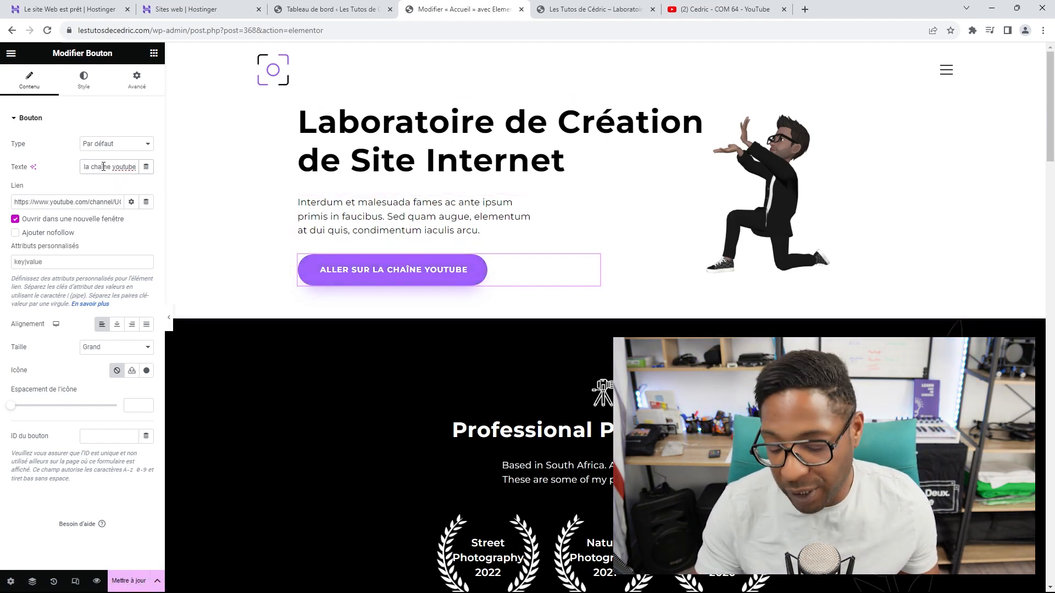
key(Left)
key(Left)
key(Left)
key(Left)
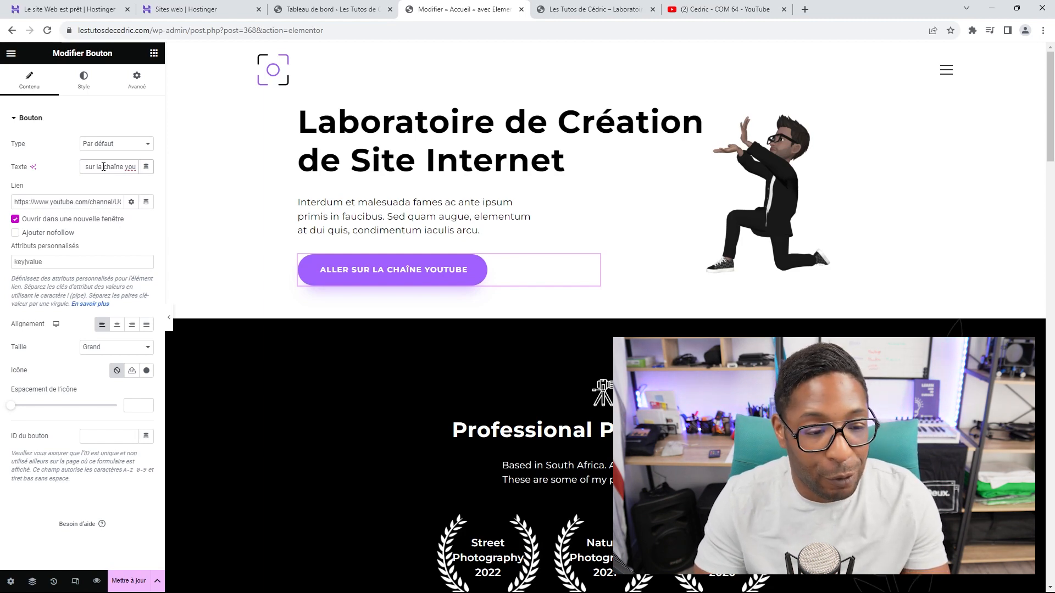
text(<)
text(br)
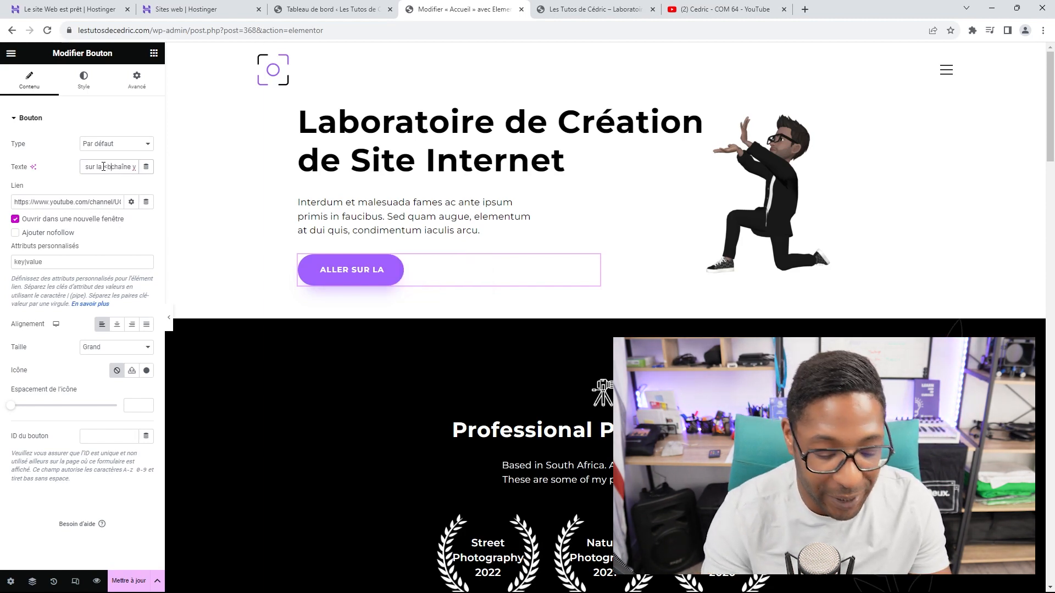
text(>)
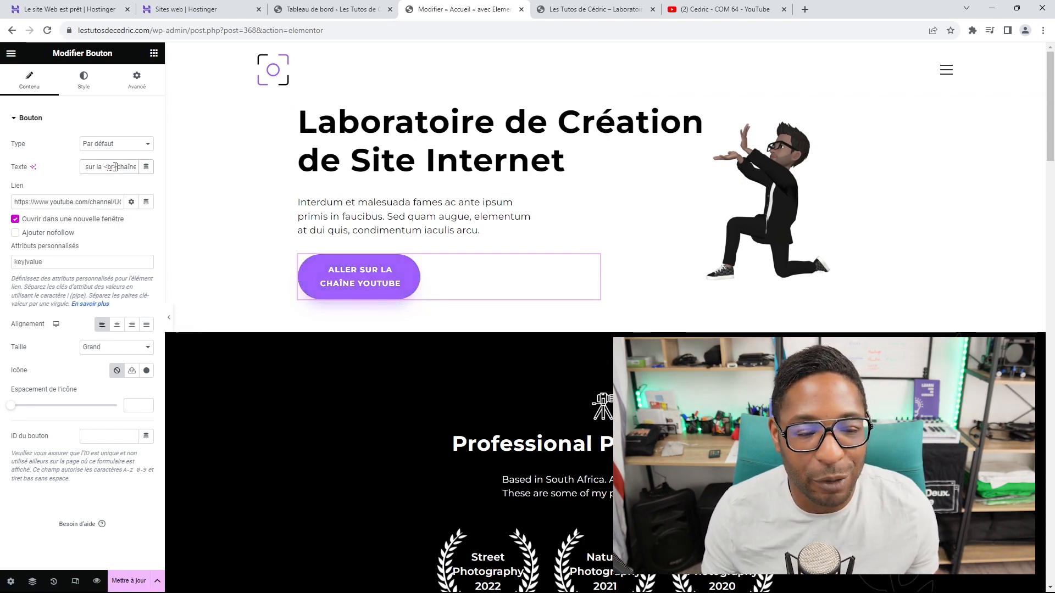
drag(118, 166, 104, 166)
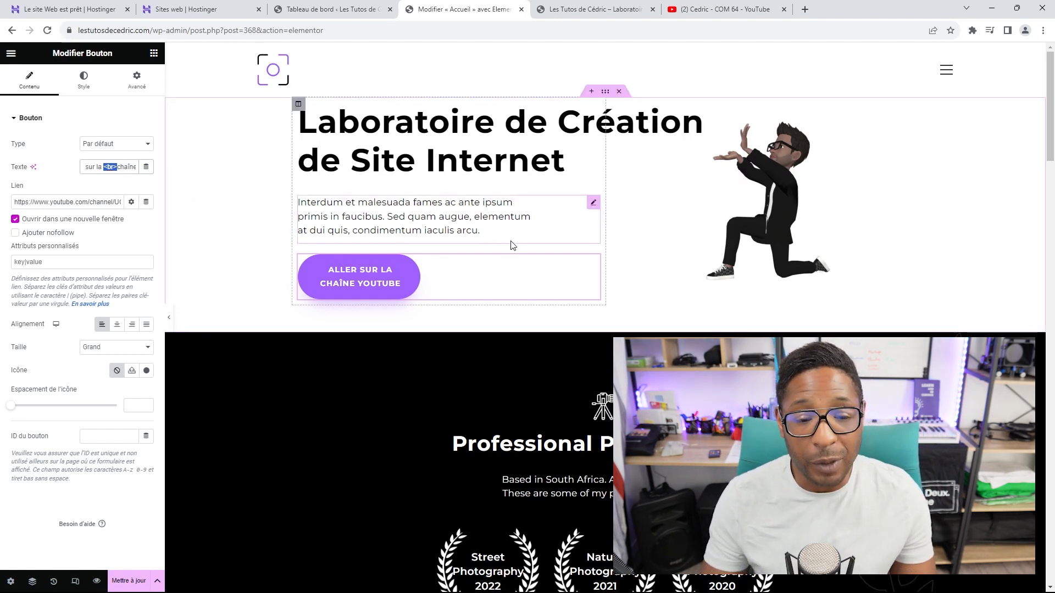
Step: Inspect the tripod image, Professional Photographer heading and subtitle in the photographer section
scroll(639, 172, down, 3)
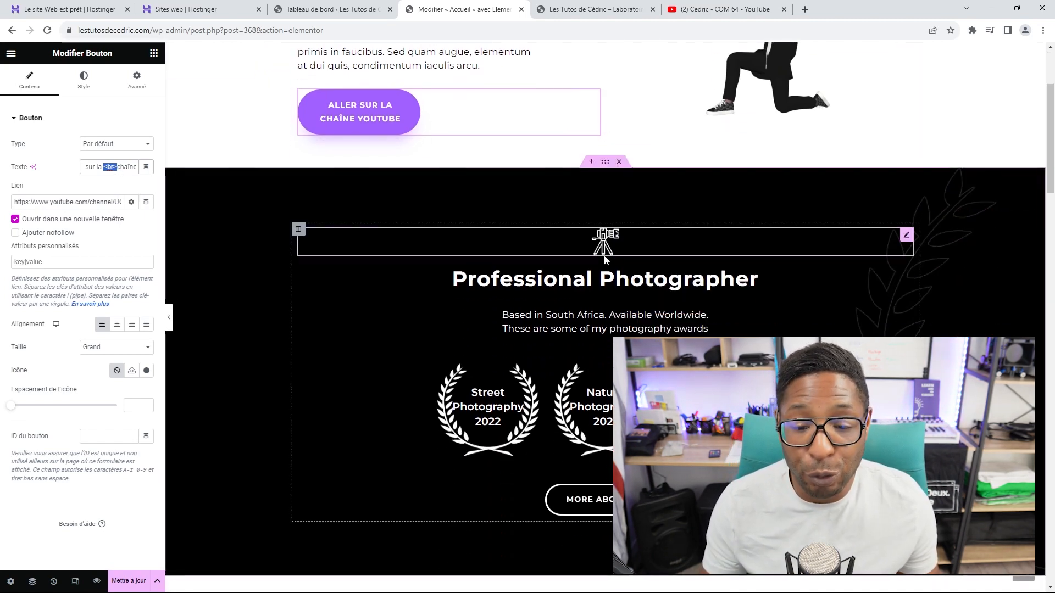
click(904, 239)
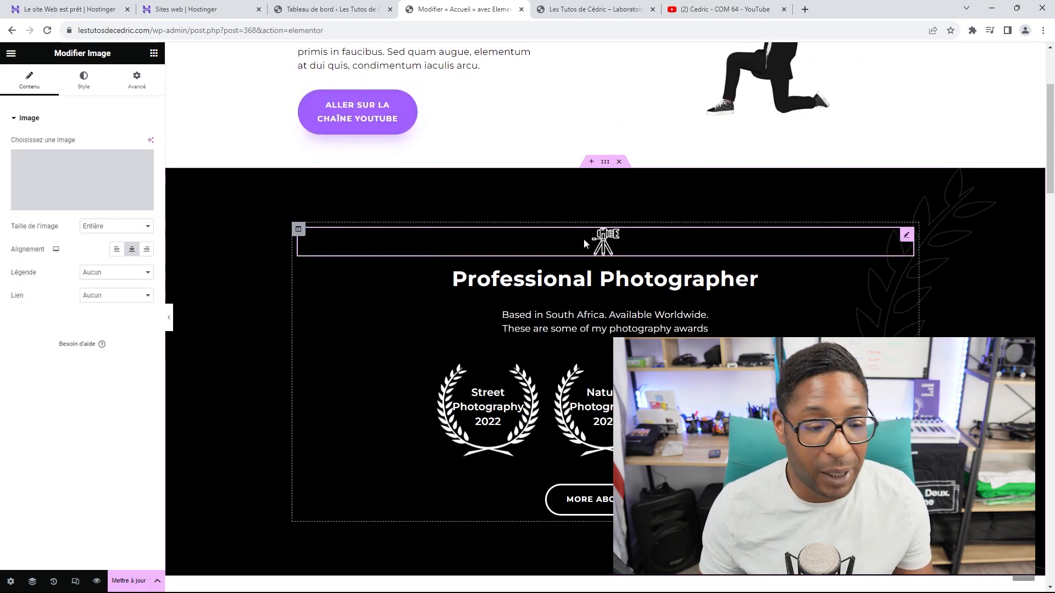
click(640, 282)
scroll(640, 285, down, 2)
click(637, 219)
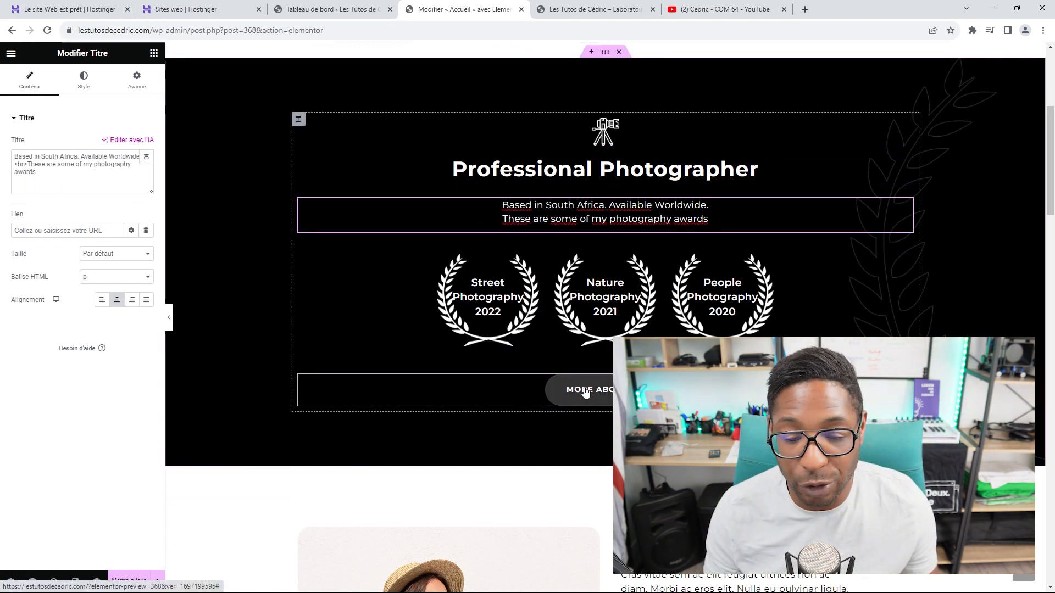
scroll(410, 264, down, 2)
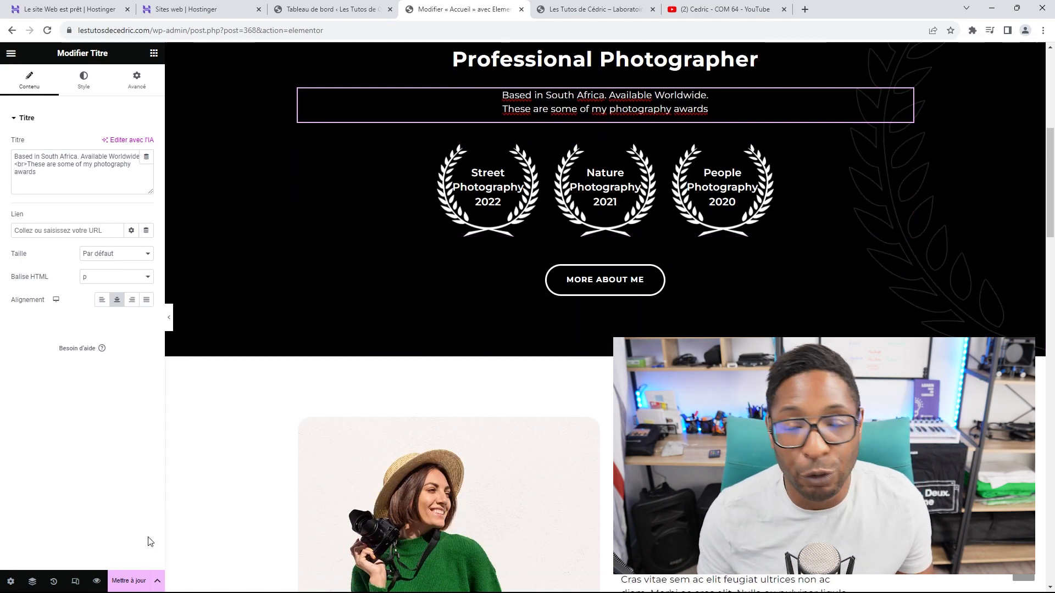
Step: Save the page with Mettre à jour and reload the live site to check the new hero
click(125, 583)
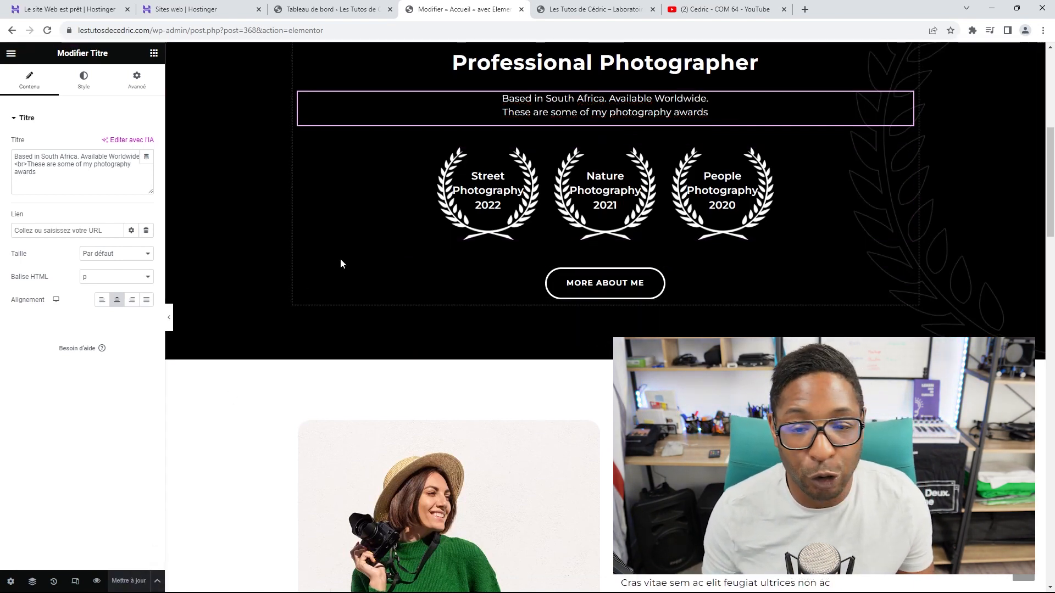
scroll(410, 242, up, 6)
click(572, 9)
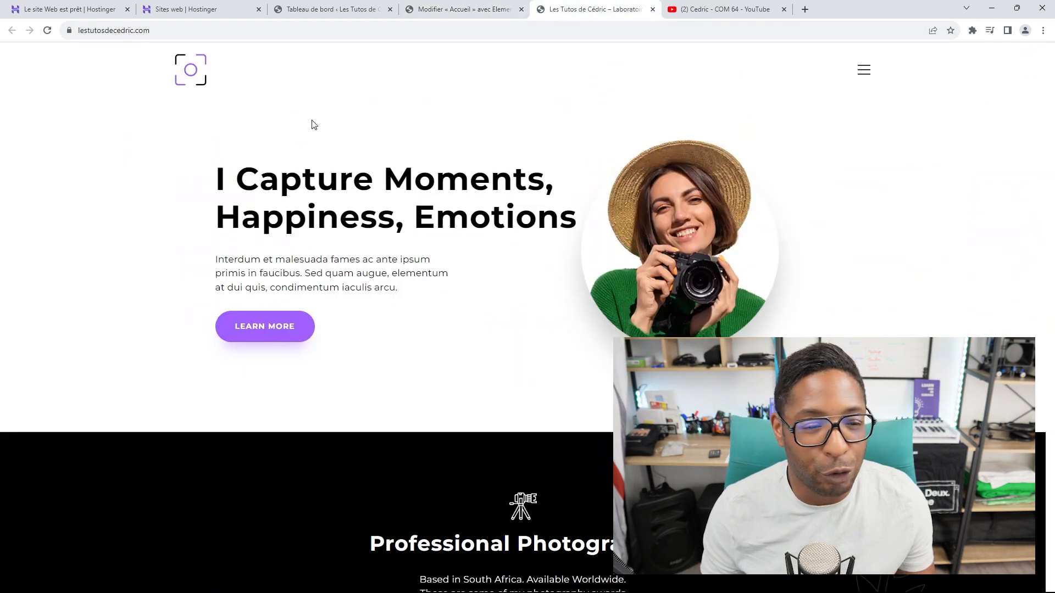
click(47, 30)
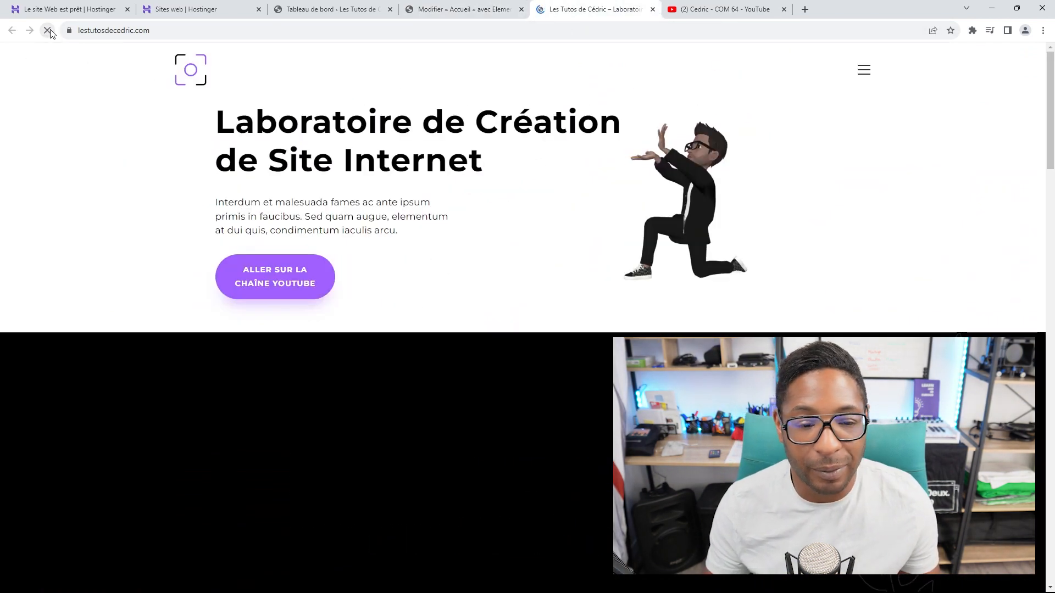
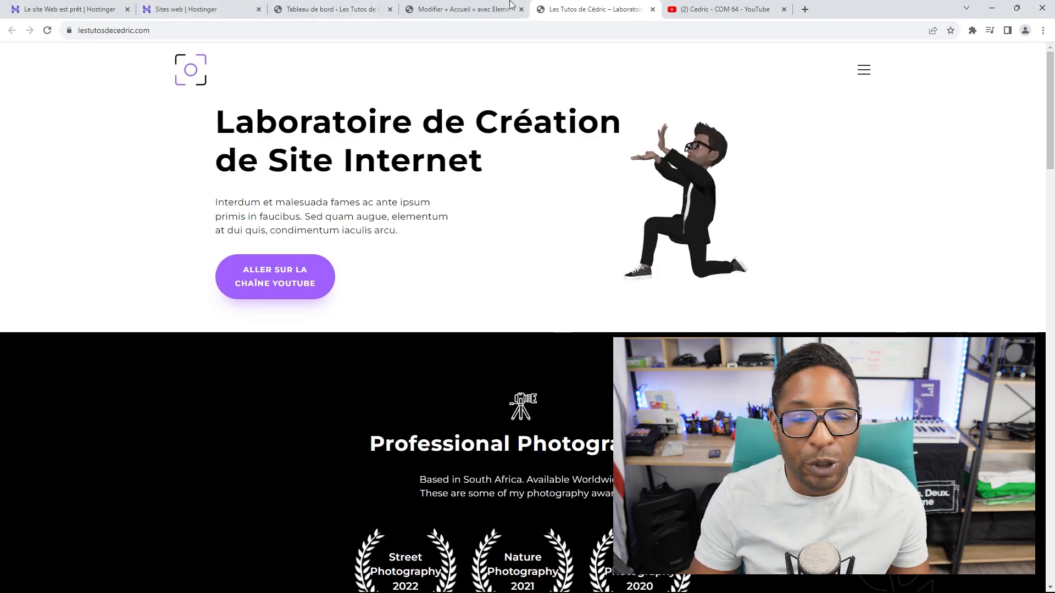
Step: Return to the WordPress admin dashboard
click(345, 10)
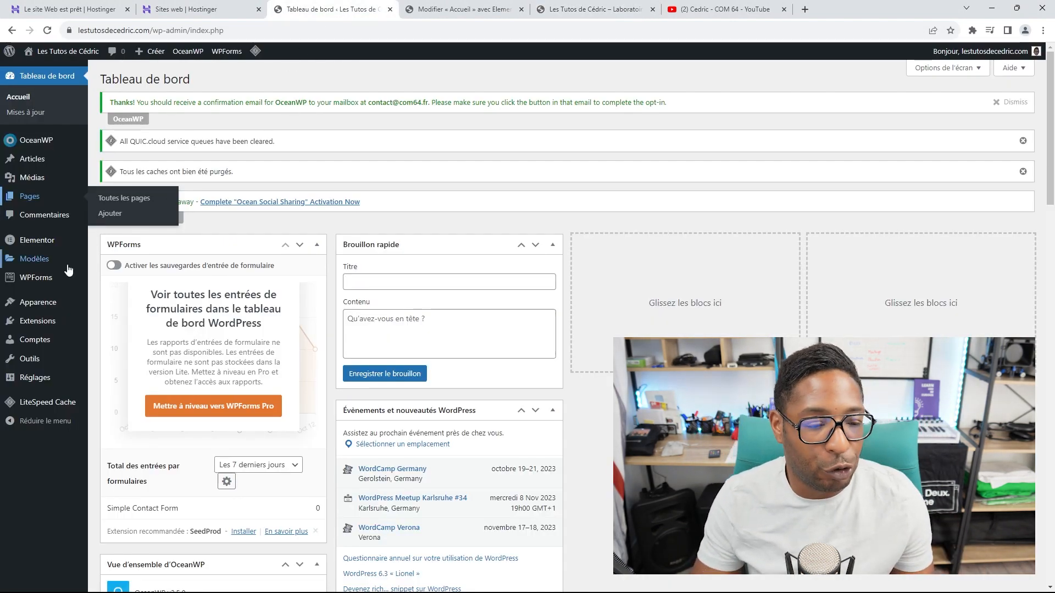
Step: From Apparence > Thèmes, customize the active OceanWP theme at its En-tête settings
mouse_move(37, 302)
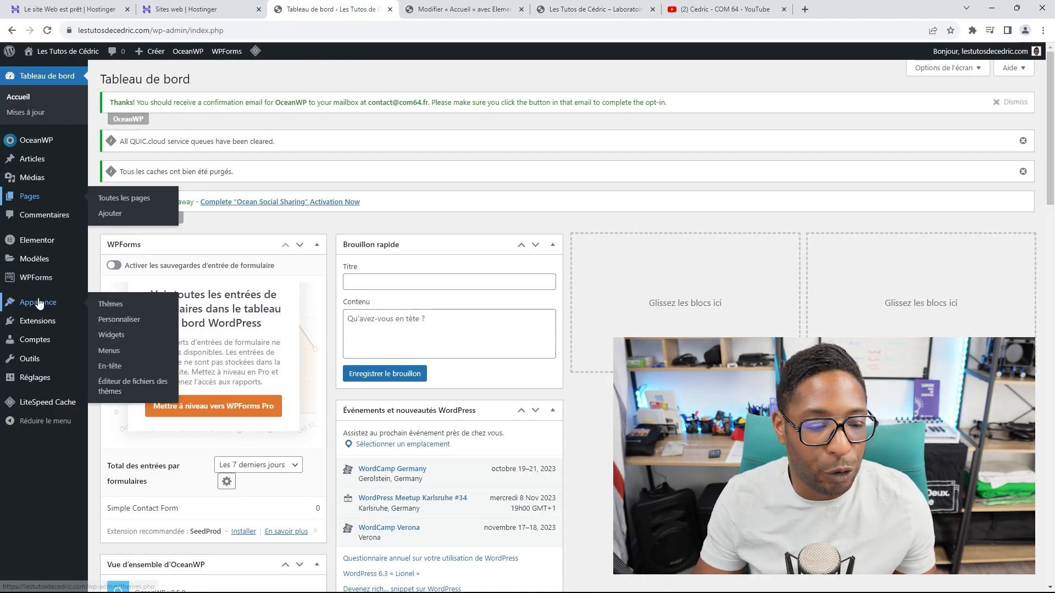
click(110, 306)
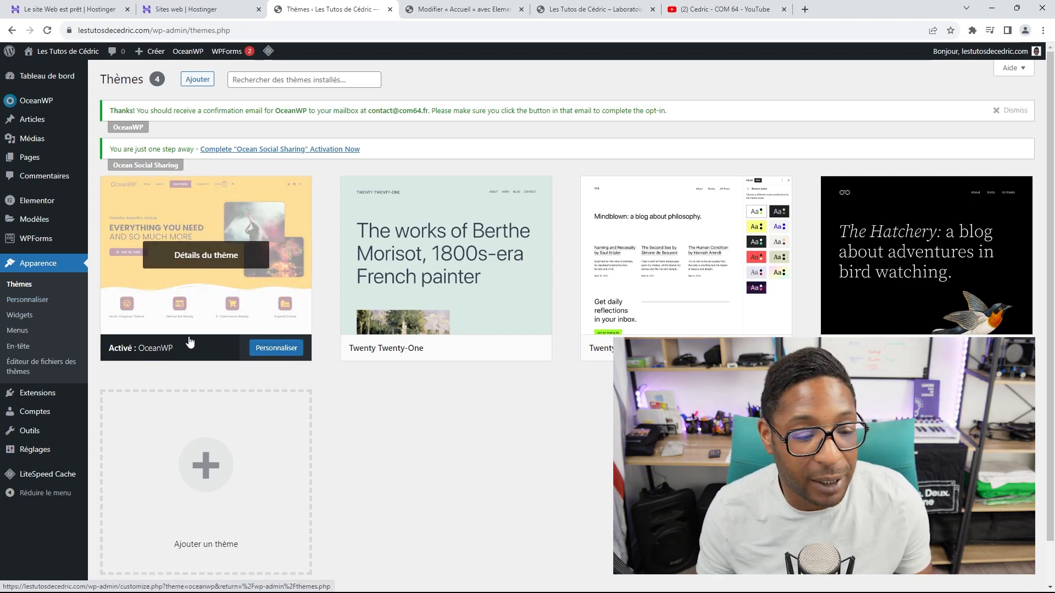
click(28, 300)
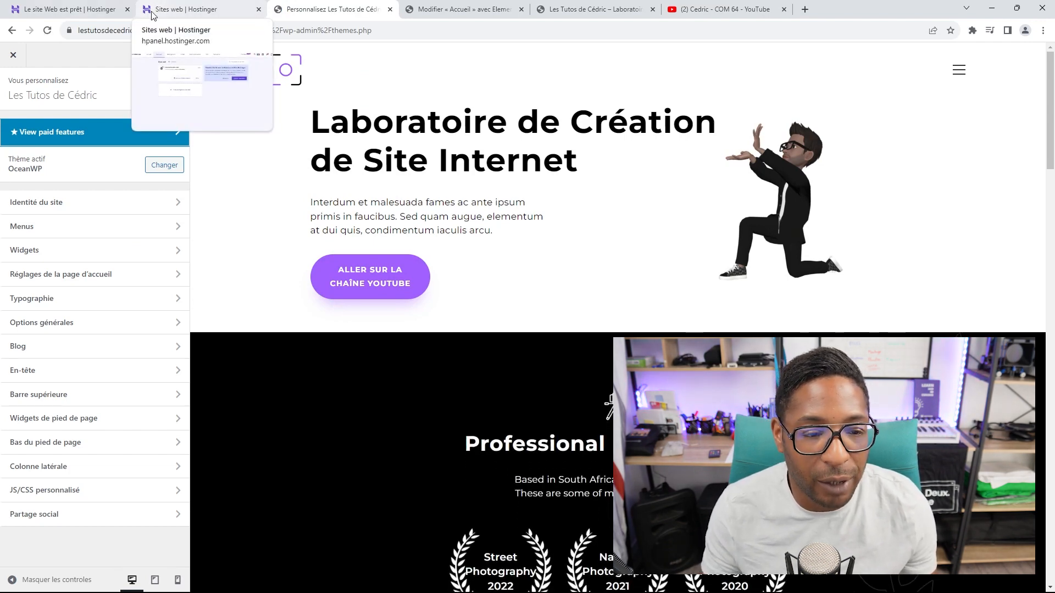
click(46, 370)
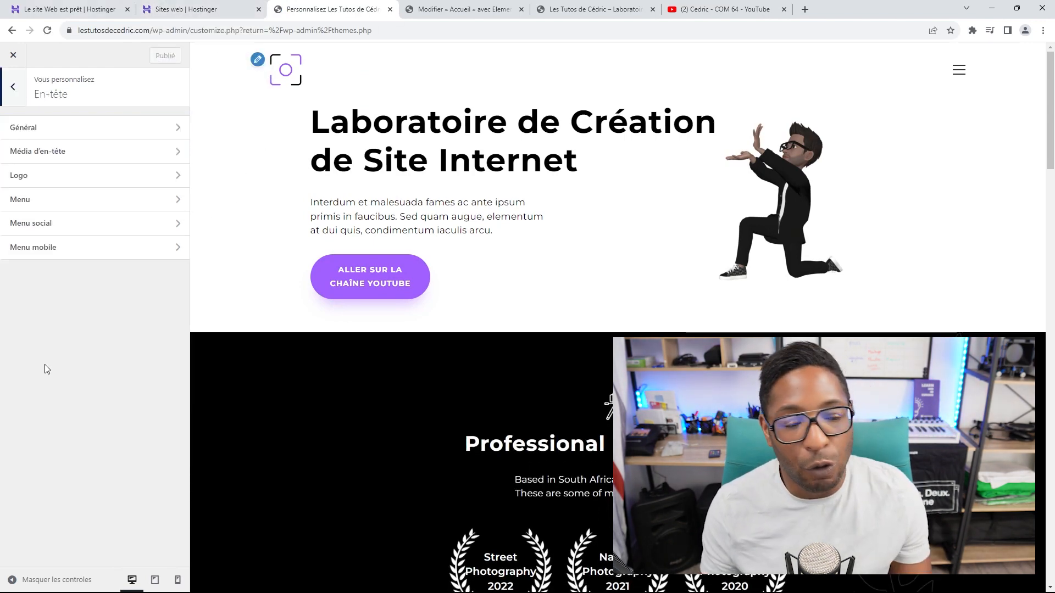
Step: Replace the header logo with the avatar image, leaving it uncropped
click(88, 128)
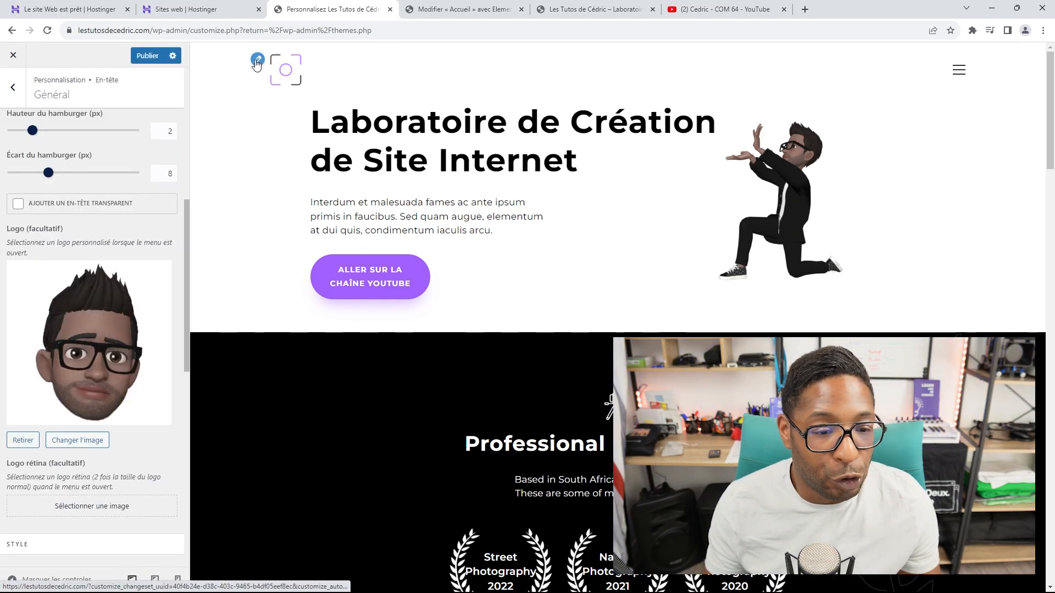
click(257, 61)
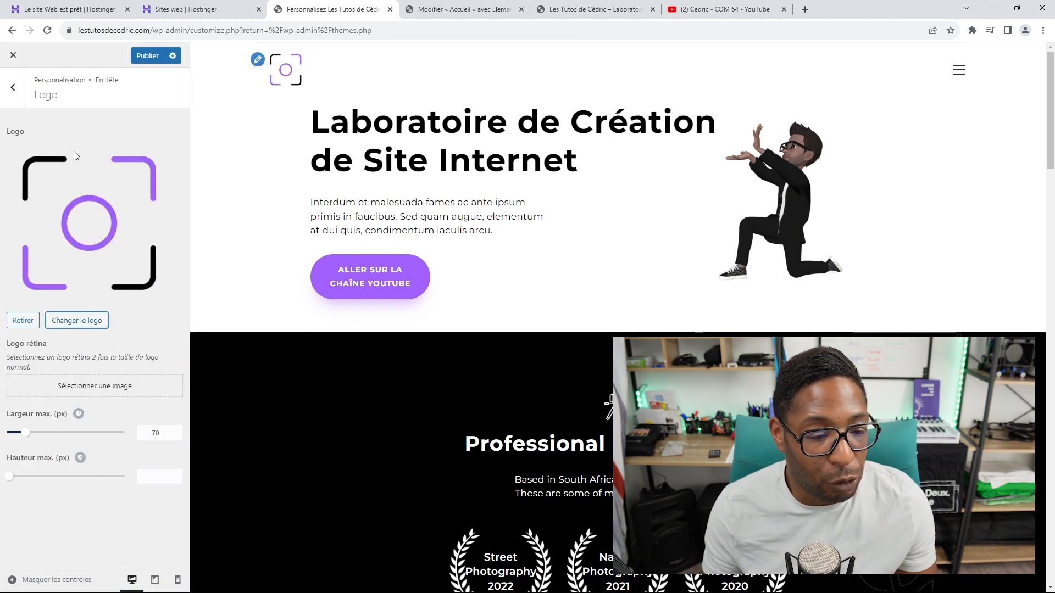
click(75, 321)
click(144, 208)
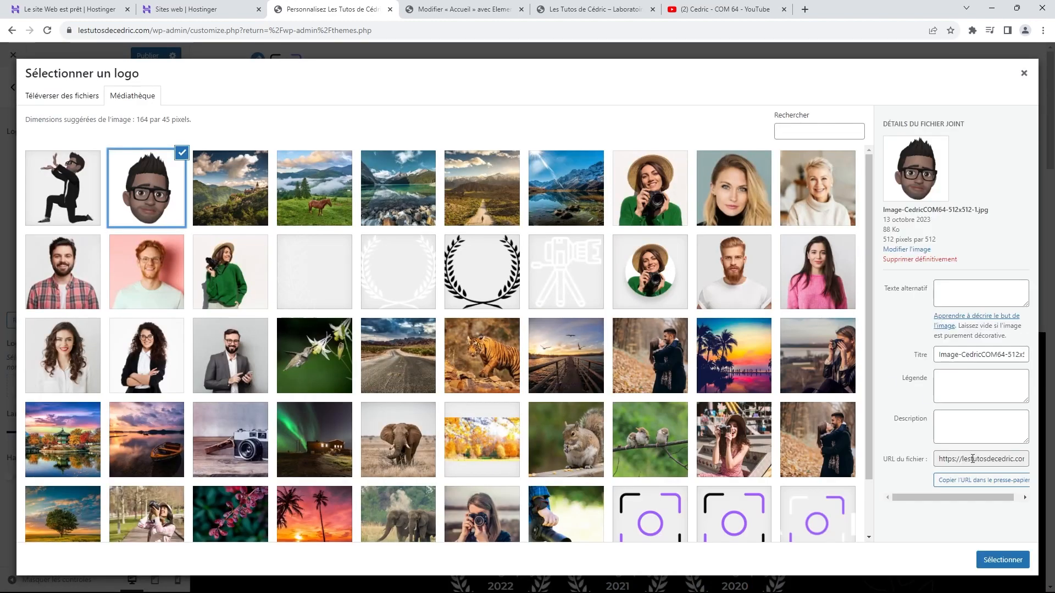
click(1000, 561)
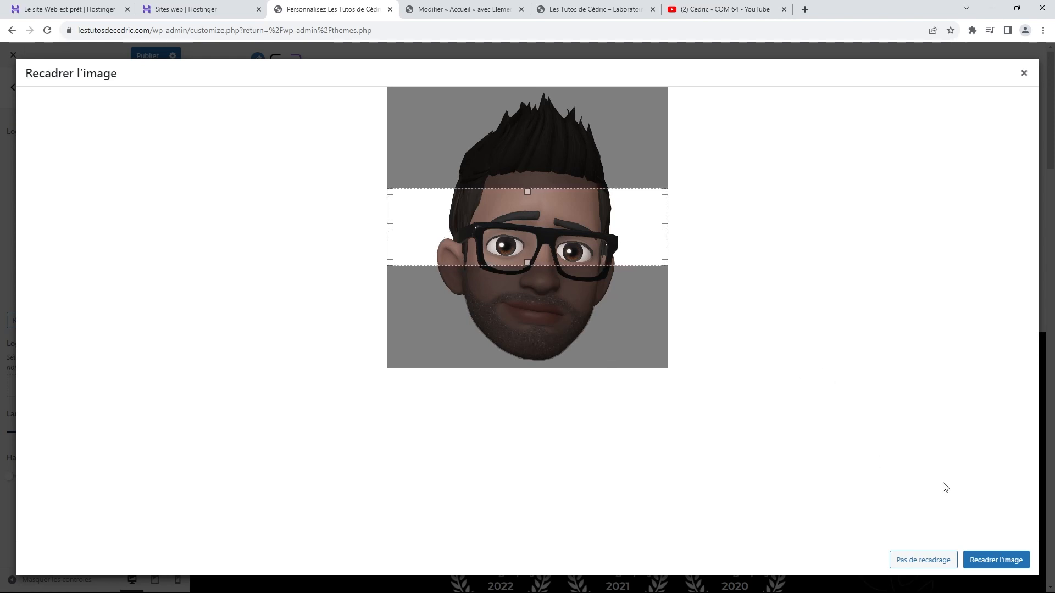
click(922, 565)
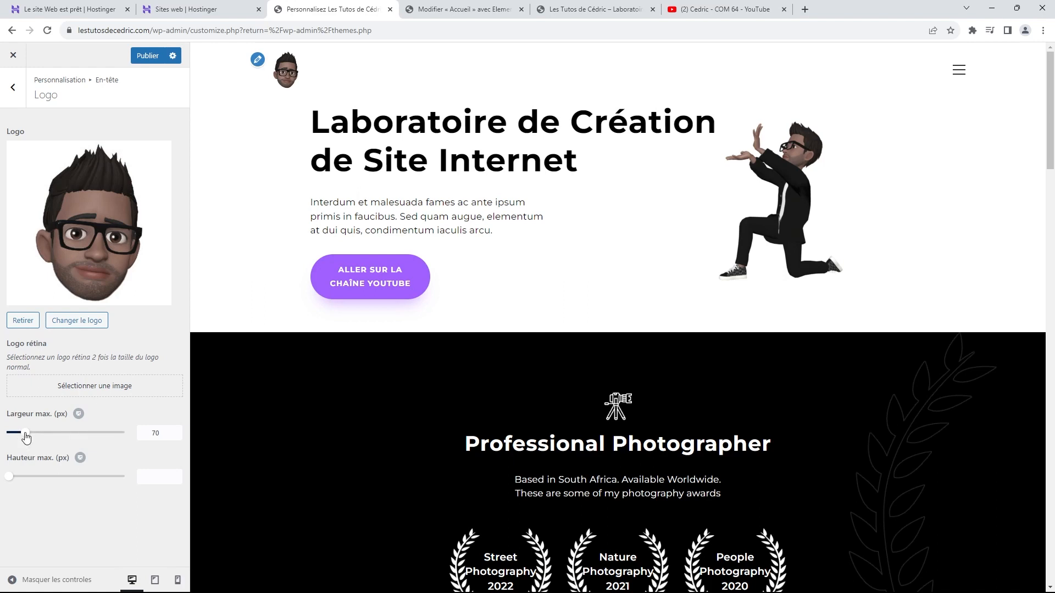
Step: Set the logo's Largeur max. to 80 px and publish the change
drag(26, 437, 55, 438)
double_click(138, 432)
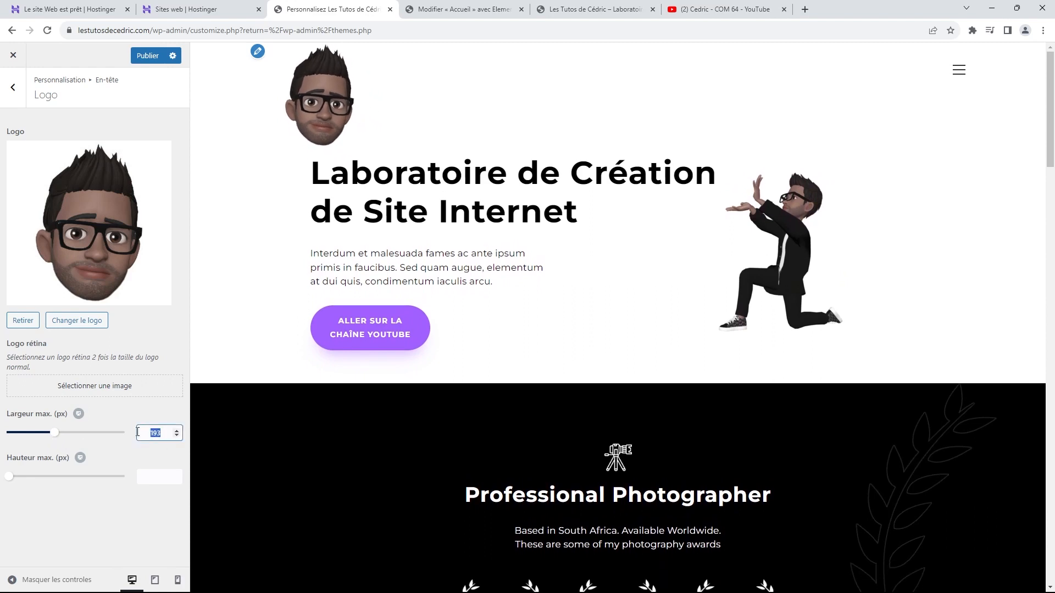
text(70)
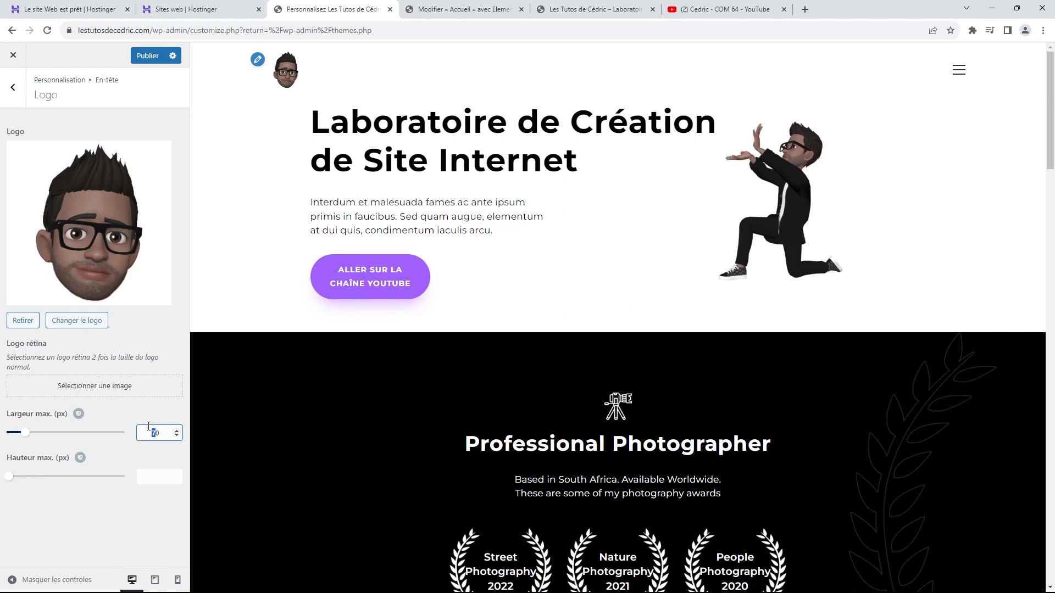
text(8)
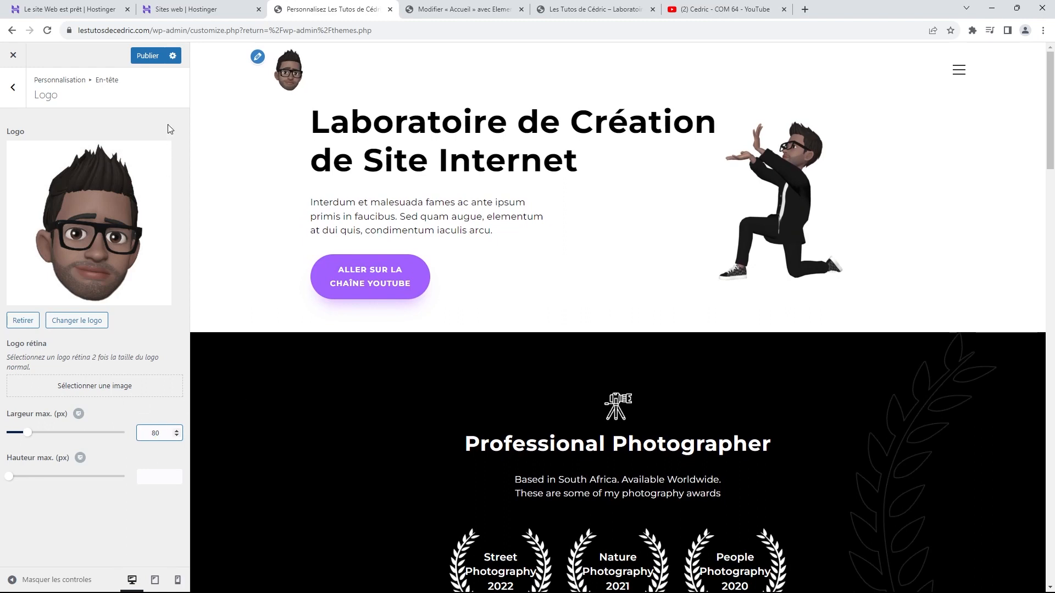
click(148, 55)
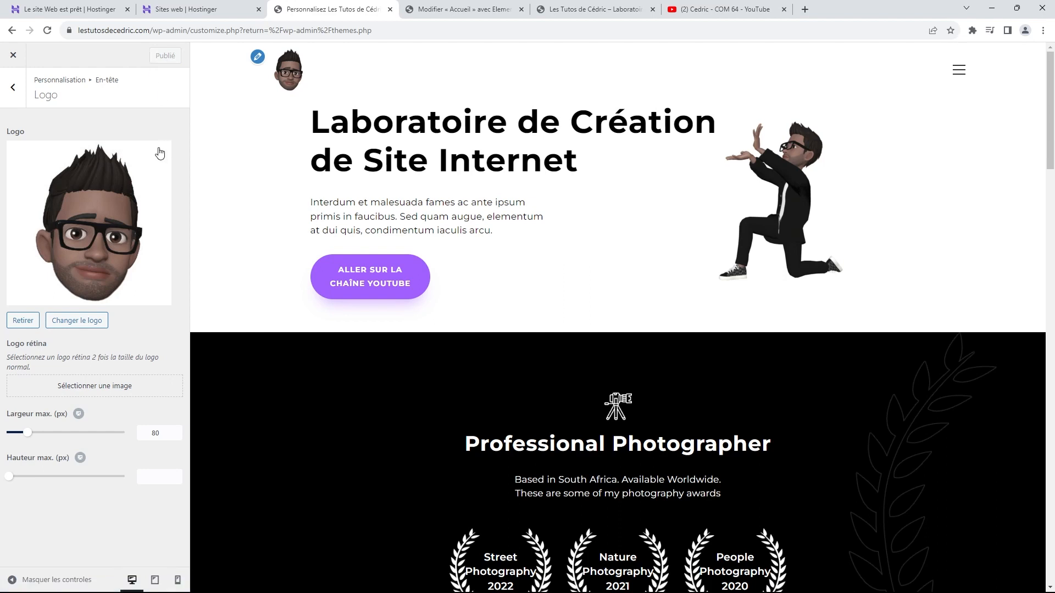
click(12, 87)
click(13, 87)
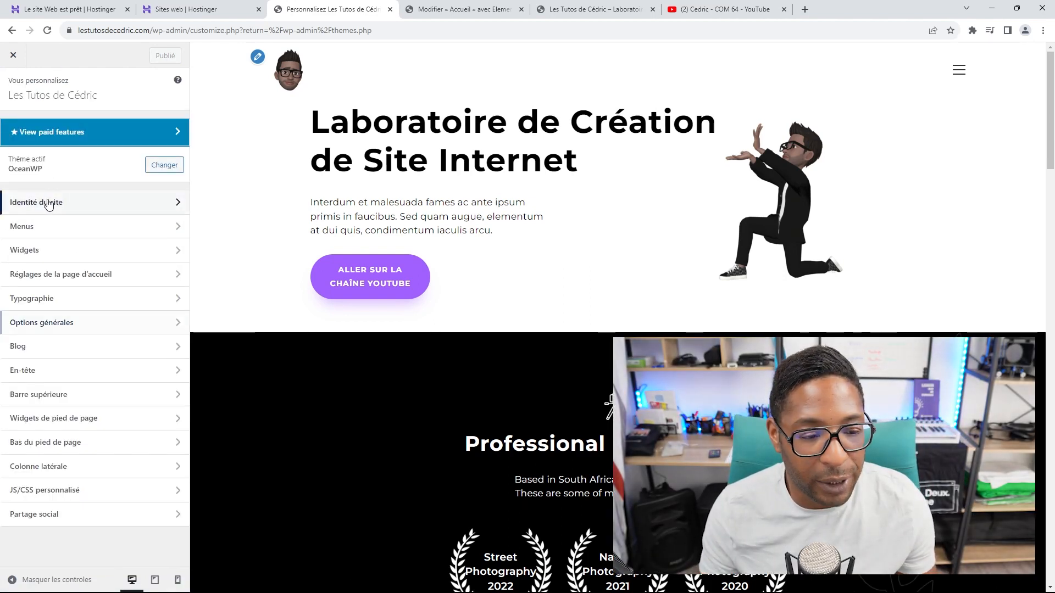
Step: Make the avatar the site icon in Identité du site, publish, and view the live site
click(49, 203)
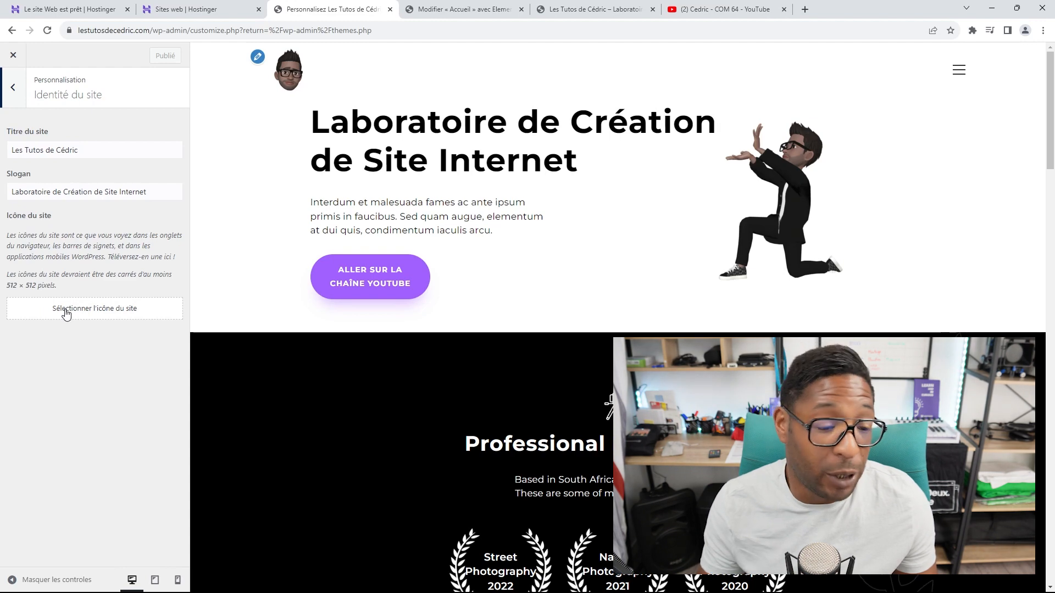
click(66, 313)
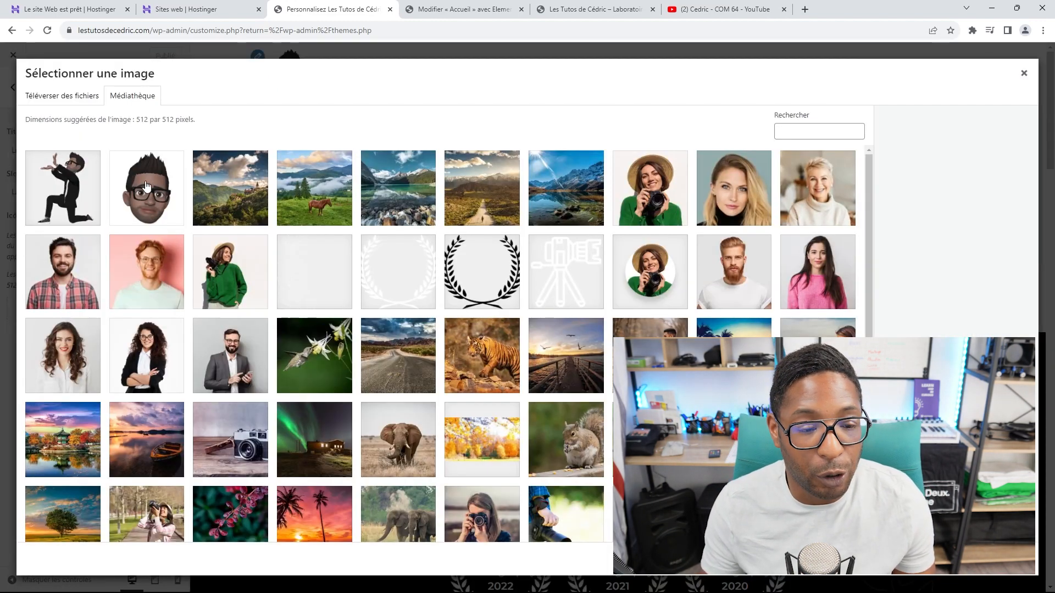
click(146, 187)
click(1002, 559)
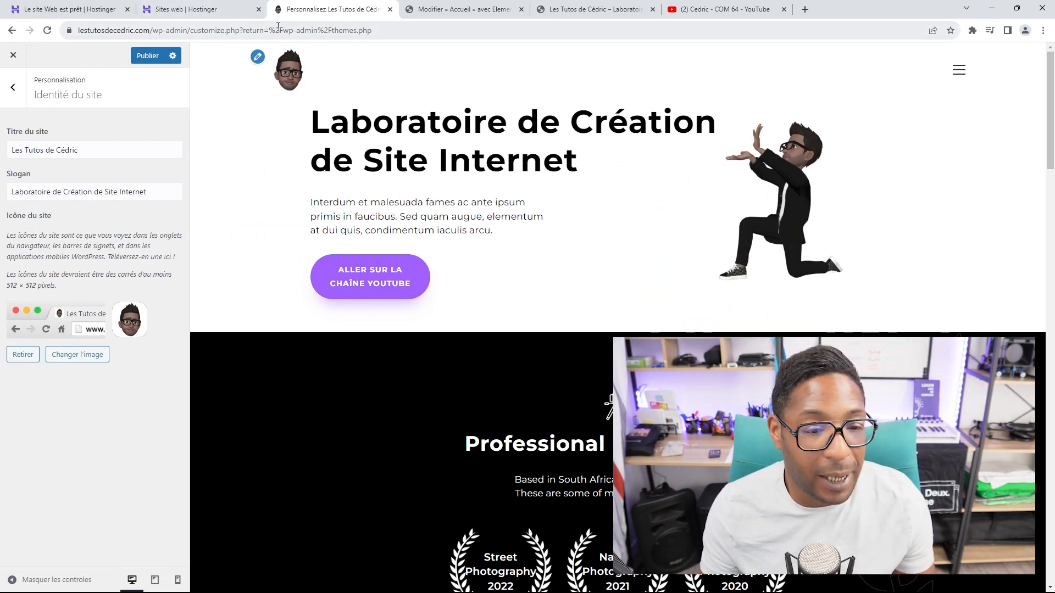
click(147, 55)
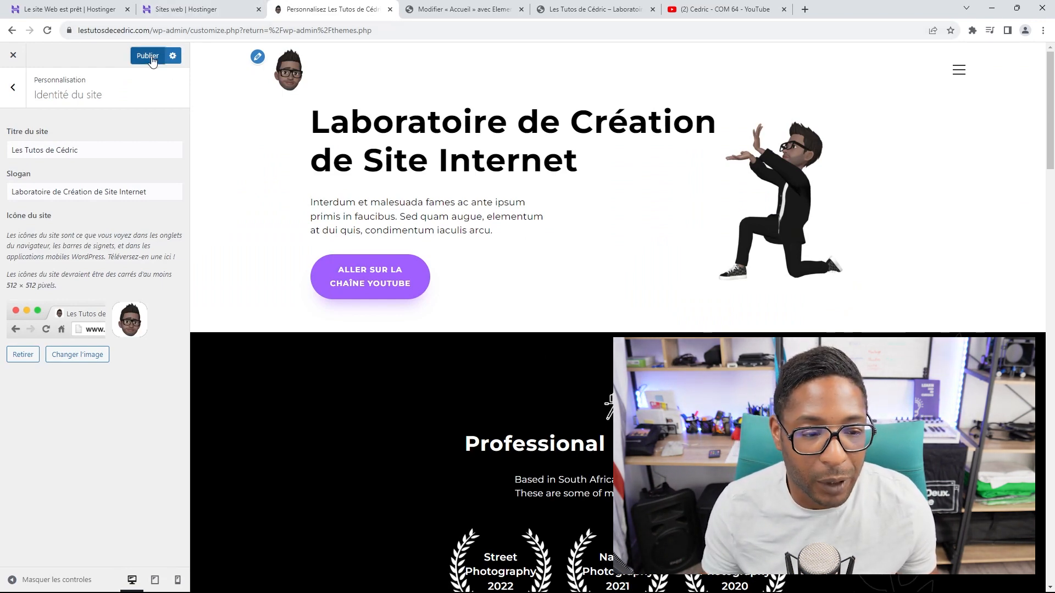
click(553, 6)
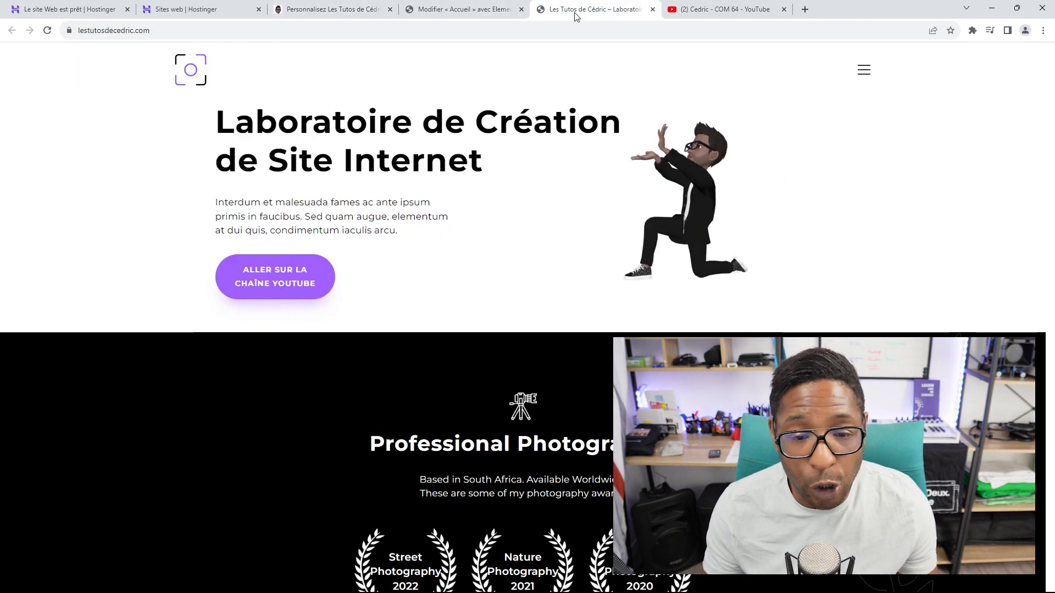
Step: Reload the live homepage and scroll through it to check the new avatar logo
click(46, 32)
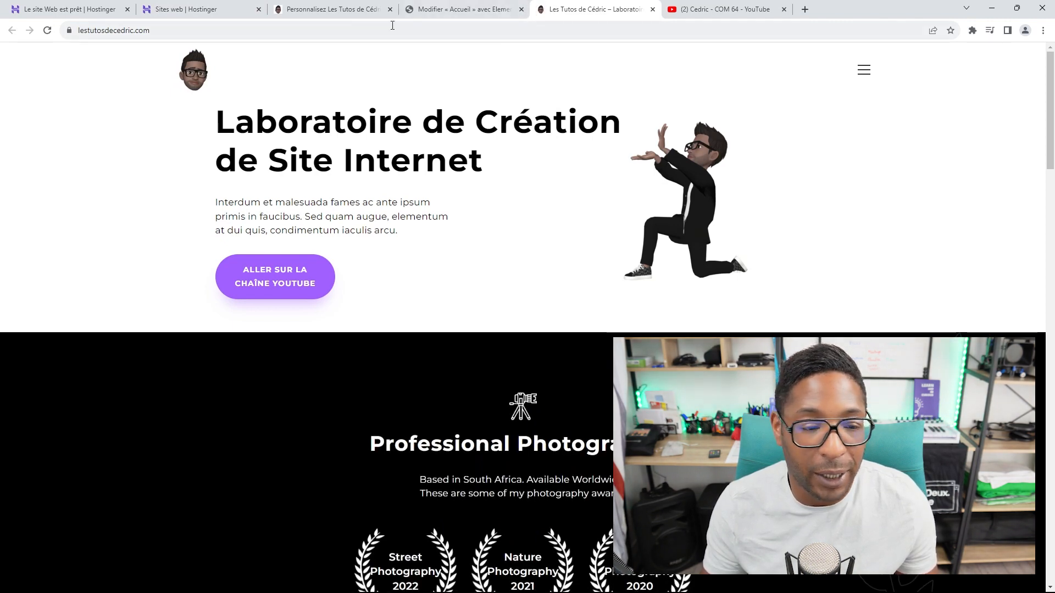
scroll(316, 154, down, 3)
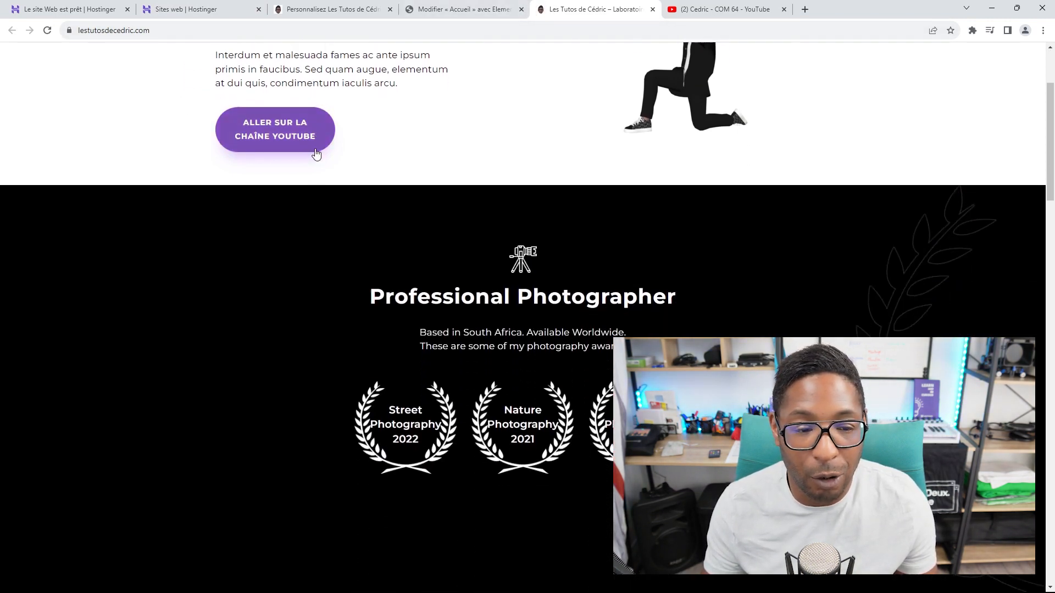
scroll(317, 155, down, 15)
scroll(318, 163, up, 6)
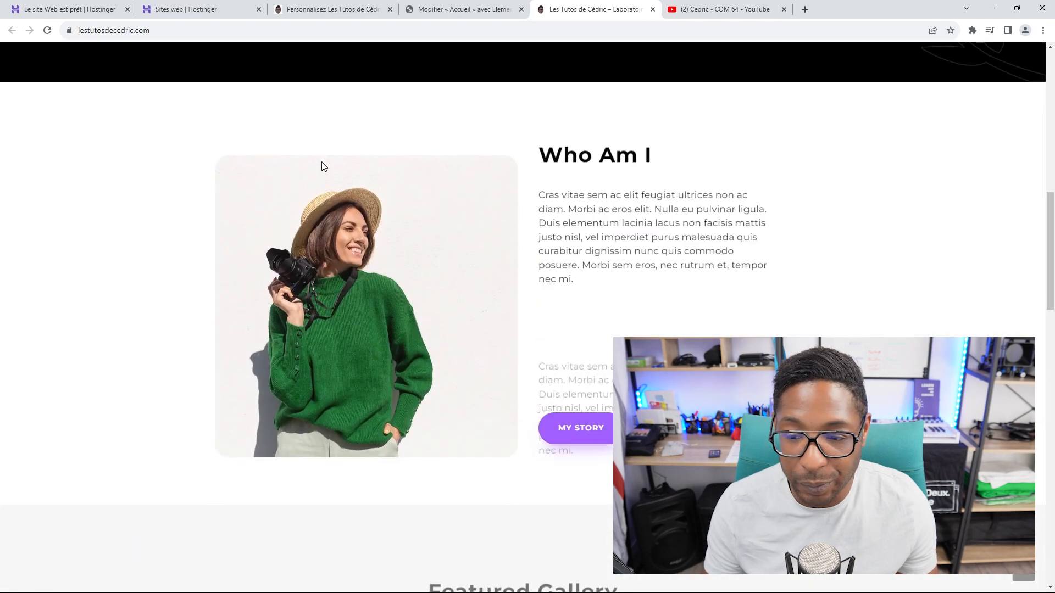
scroll(324, 166, up, 10)
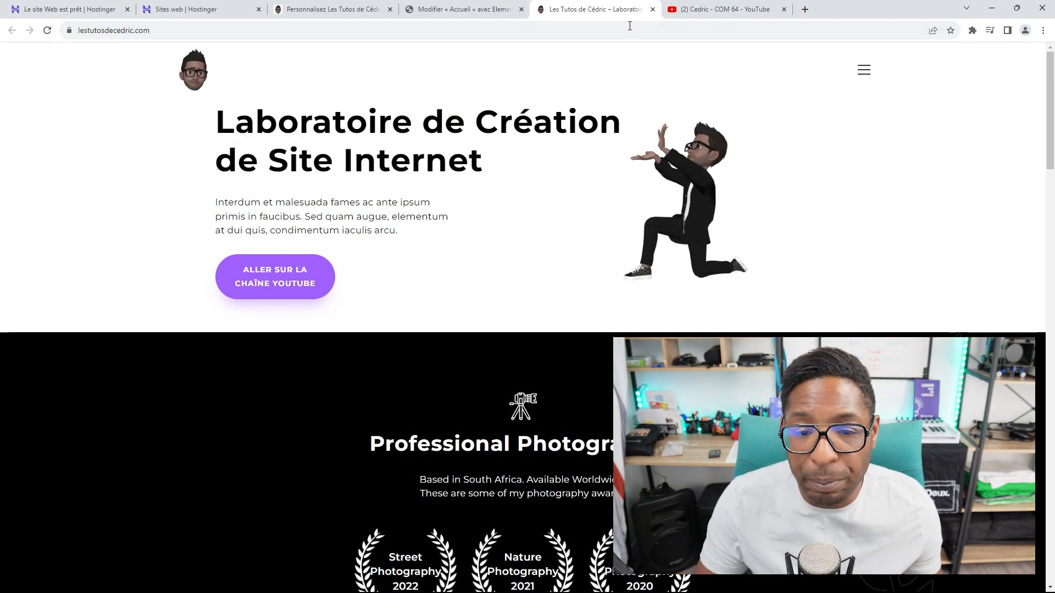
click(494, 10)
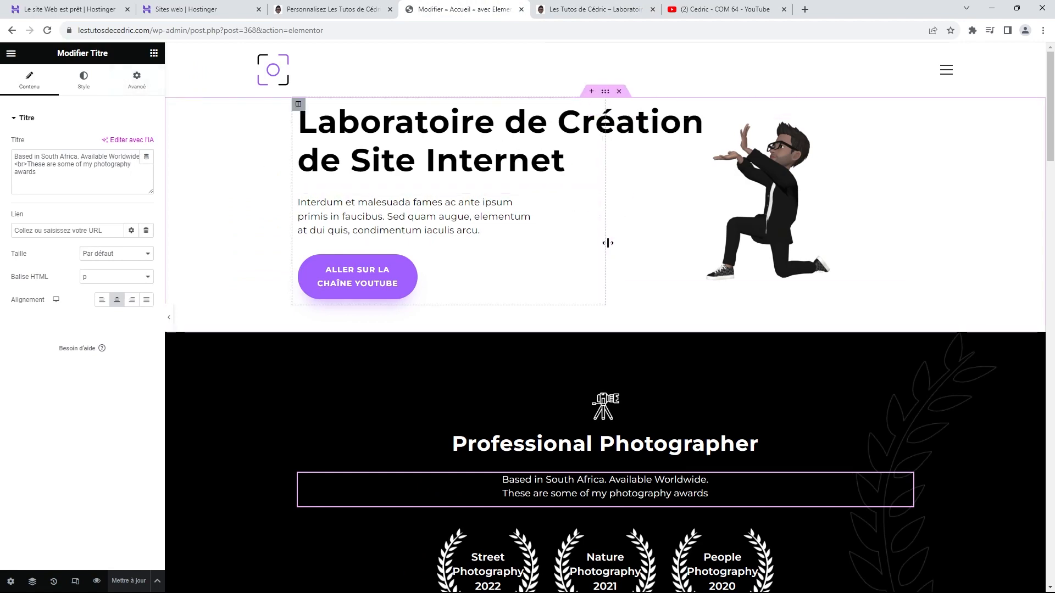
Step: Add an empty column section above the Professional Photographer block
scroll(629, 253, down, 3)
scroll(653, 316, down, 3)
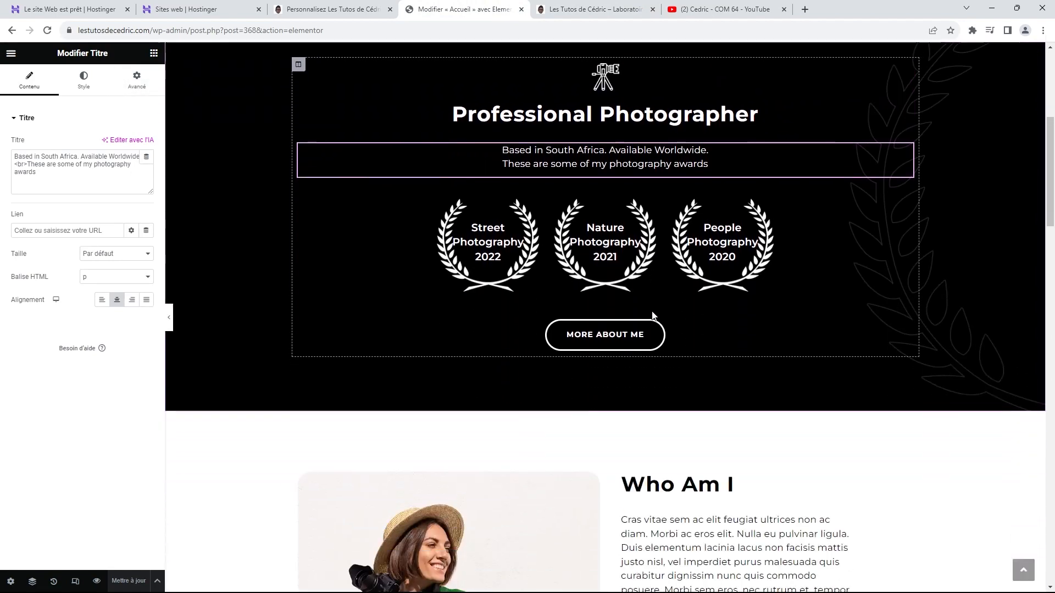
scroll(653, 316, up, 3)
scroll(648, 298, down, 5)
scroll(648, 298, down, 6)
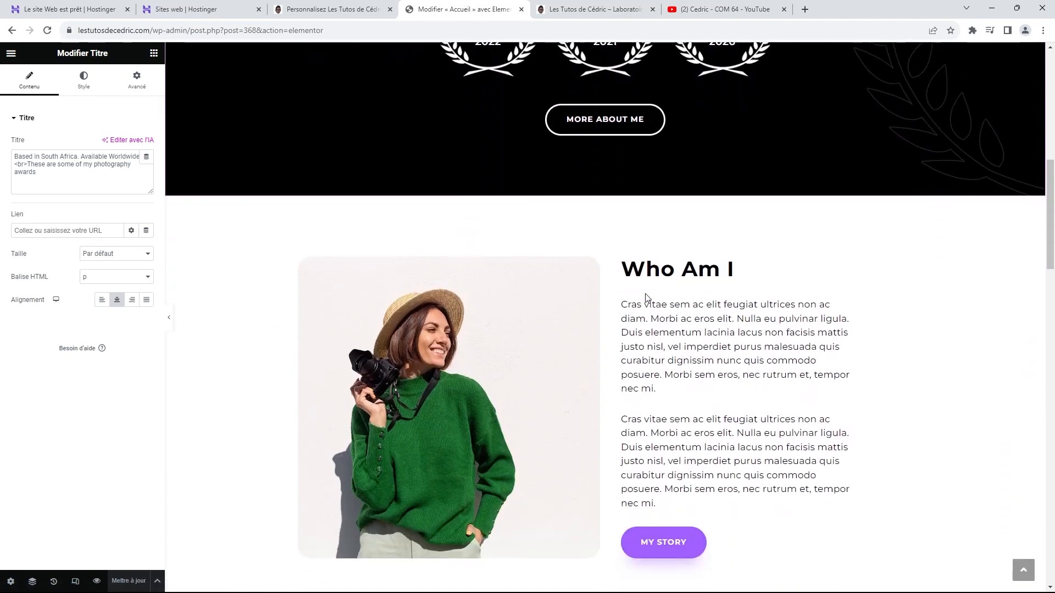
scroll(644, 283, up, 11)
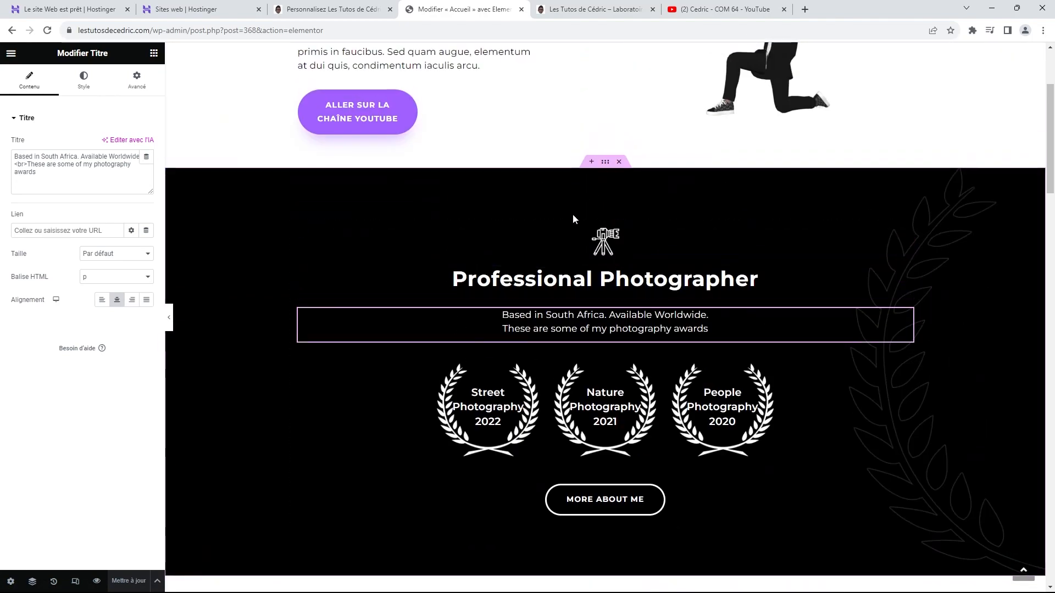
scroll(572, 214, up, 3)
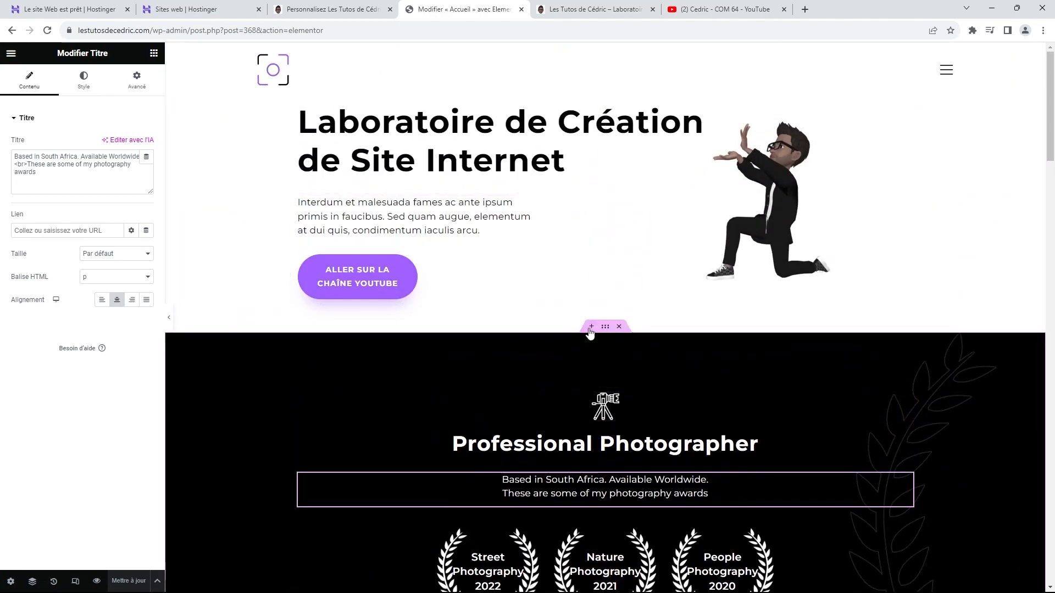
click(591, 326)
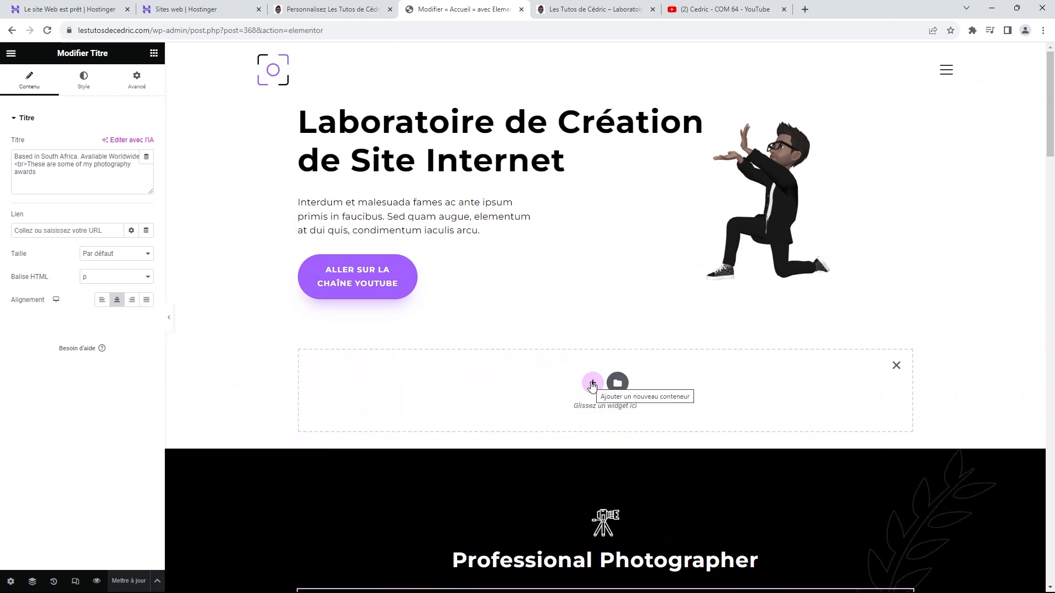
click(591, 383)
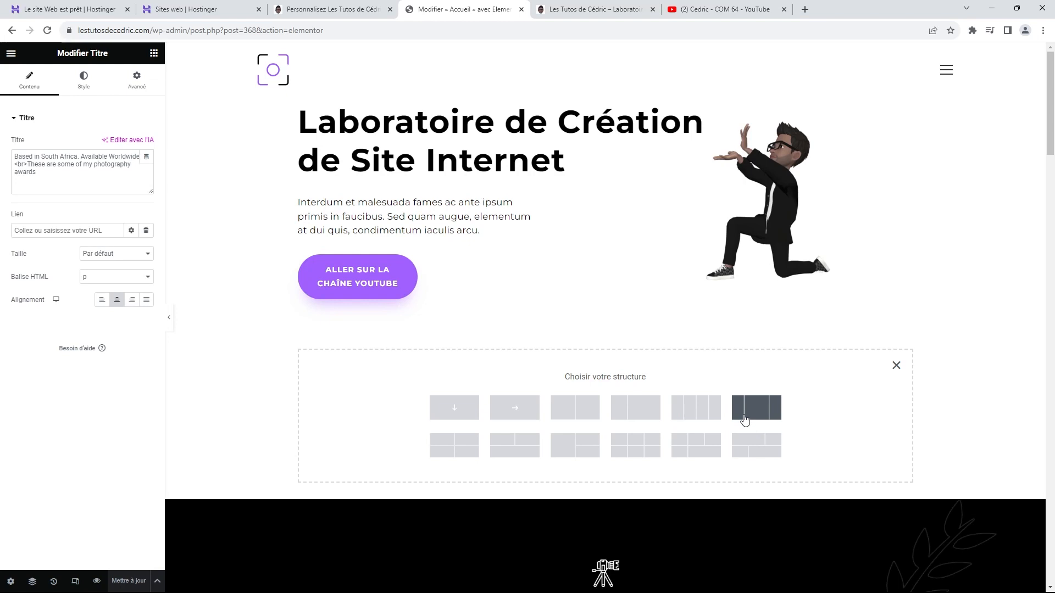
Step: Replace it with a fresh empty section and open the Elementor template library
click(896, 366)
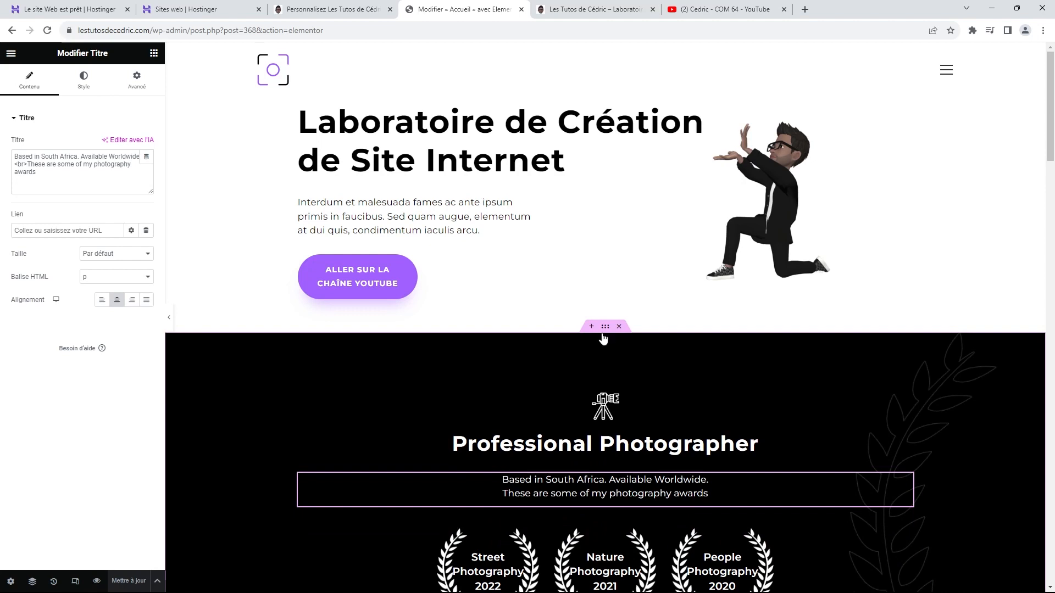
click(592, 327)
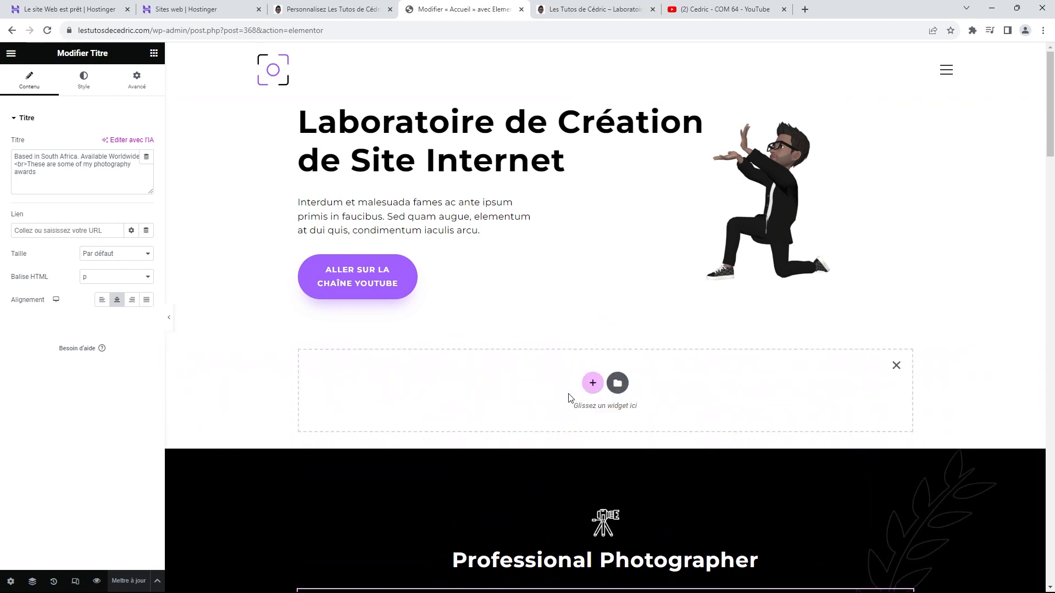
click(617, 383)
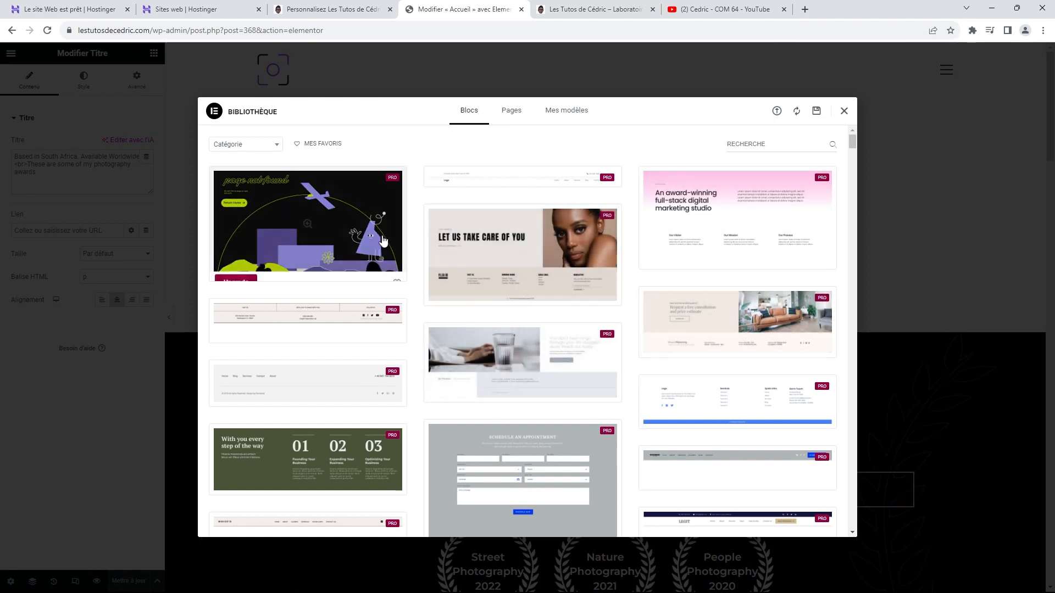
scroll(694, 252, down, 3)
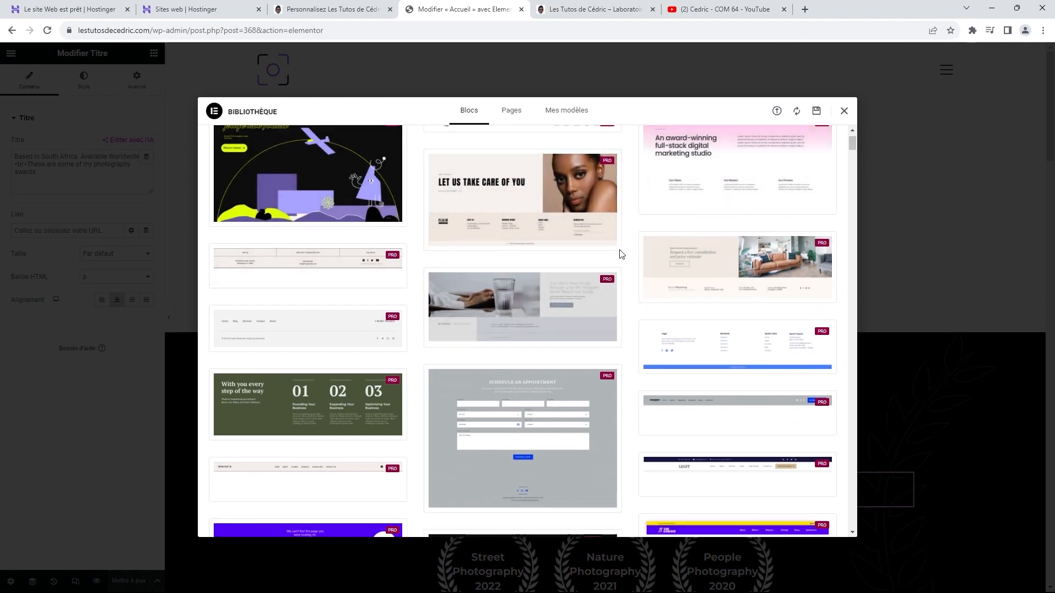
scroll(694, 253, down, 8)
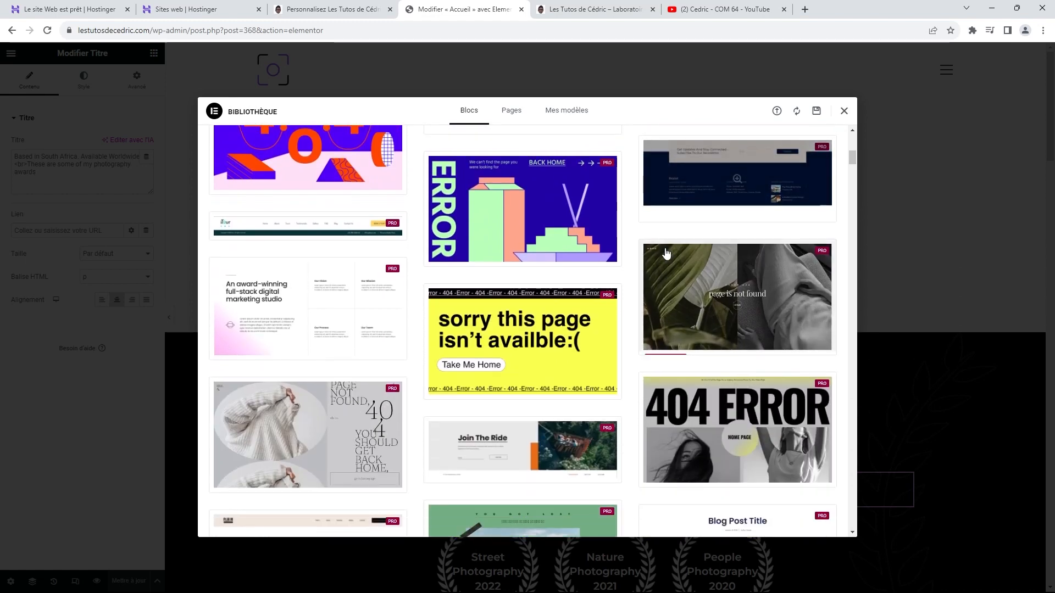
scroll(666, 253, down, 7)
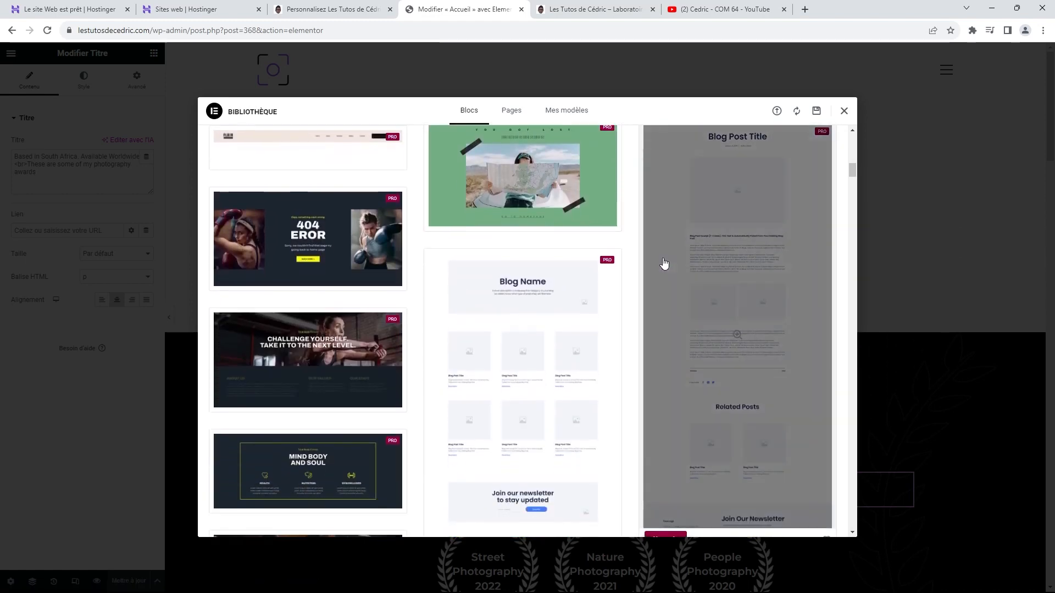
scroll(661, 267, down, 9)
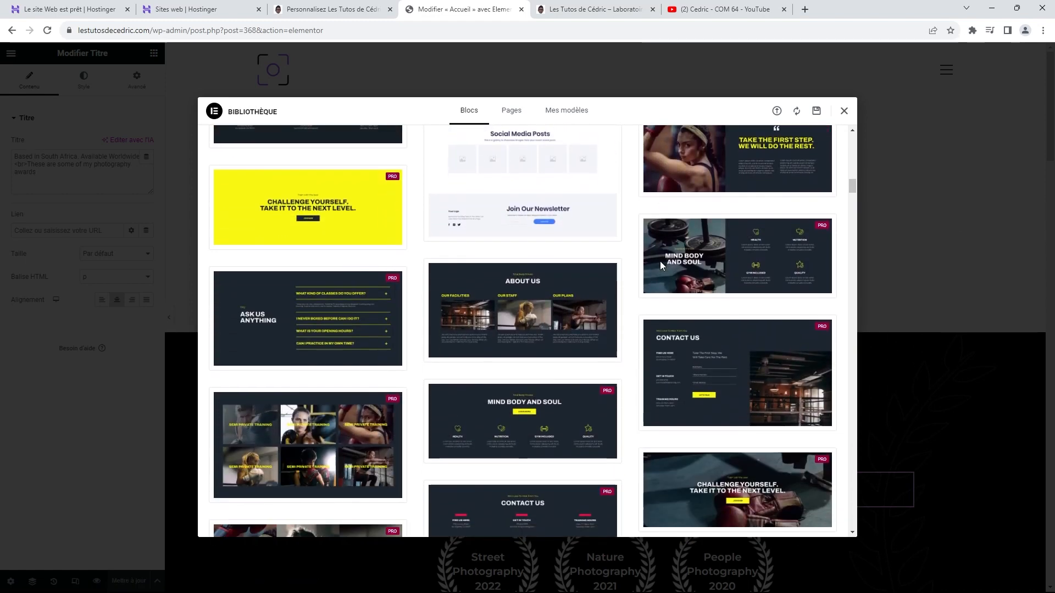
scroll(661, 266, down, 9)
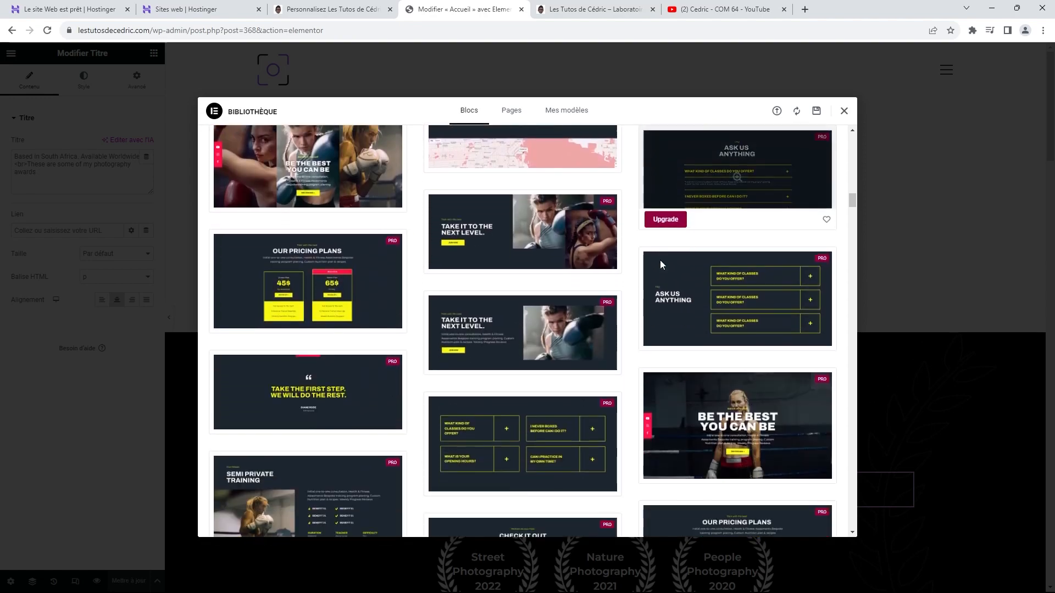
scroll(662, 266, down, 10)
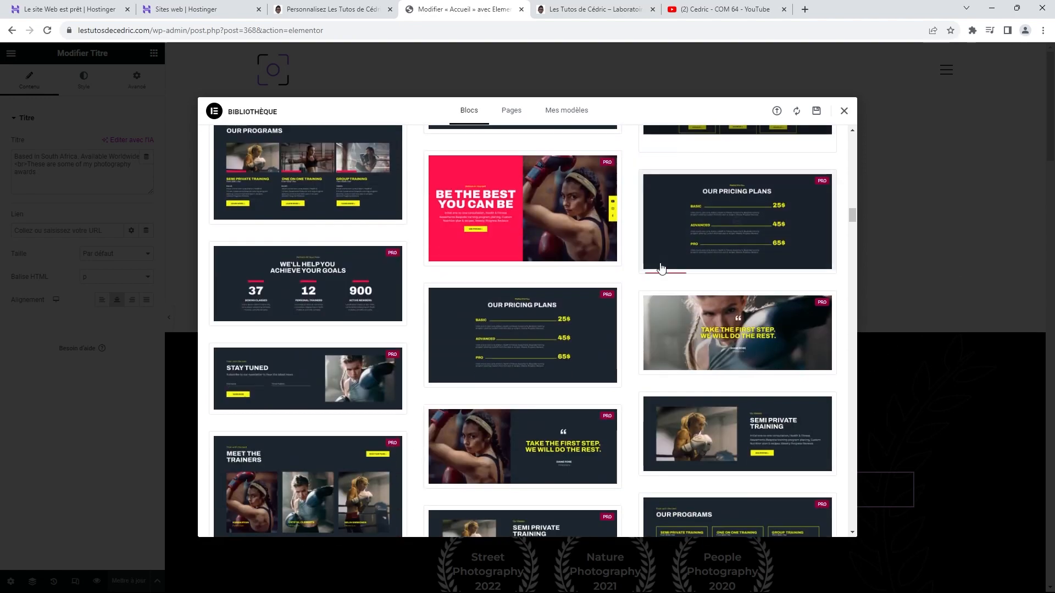
scroll(662, 267, down, 10)
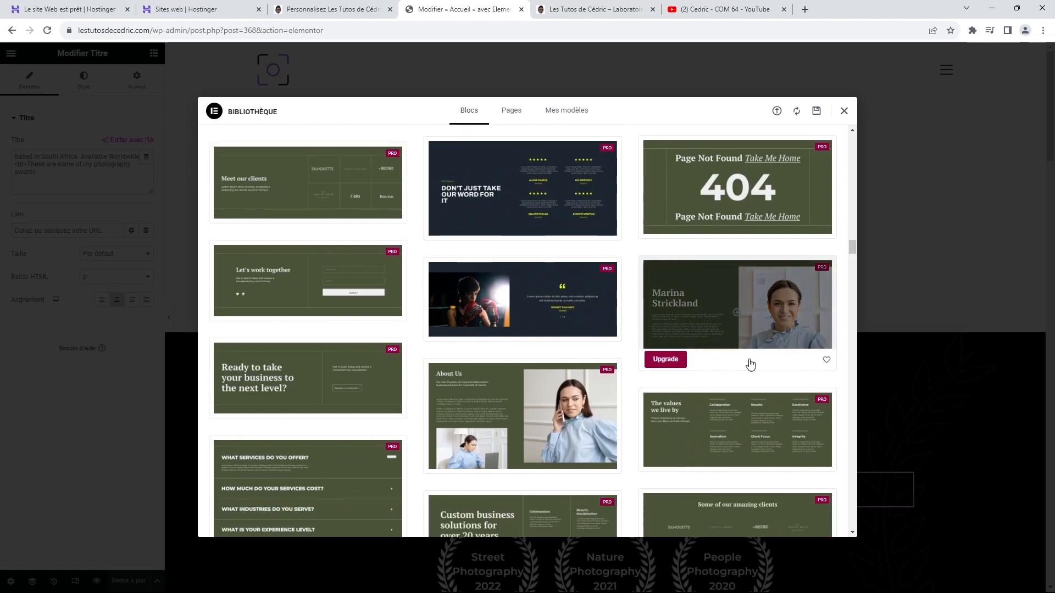
scroll(758, 362, down, 5)
drag(852, 265, 821, 22)
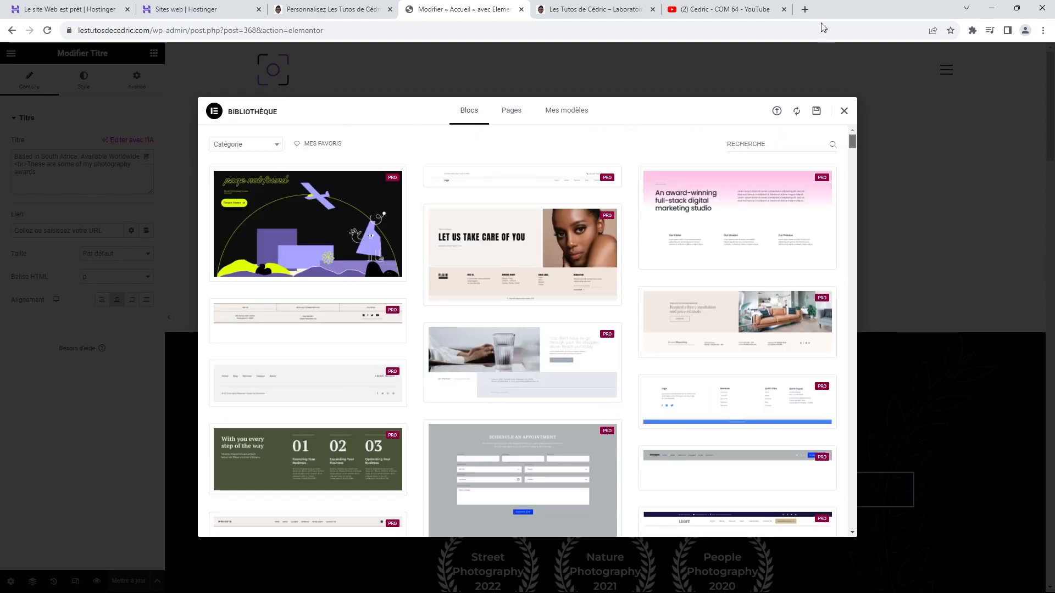
click(273, 147)
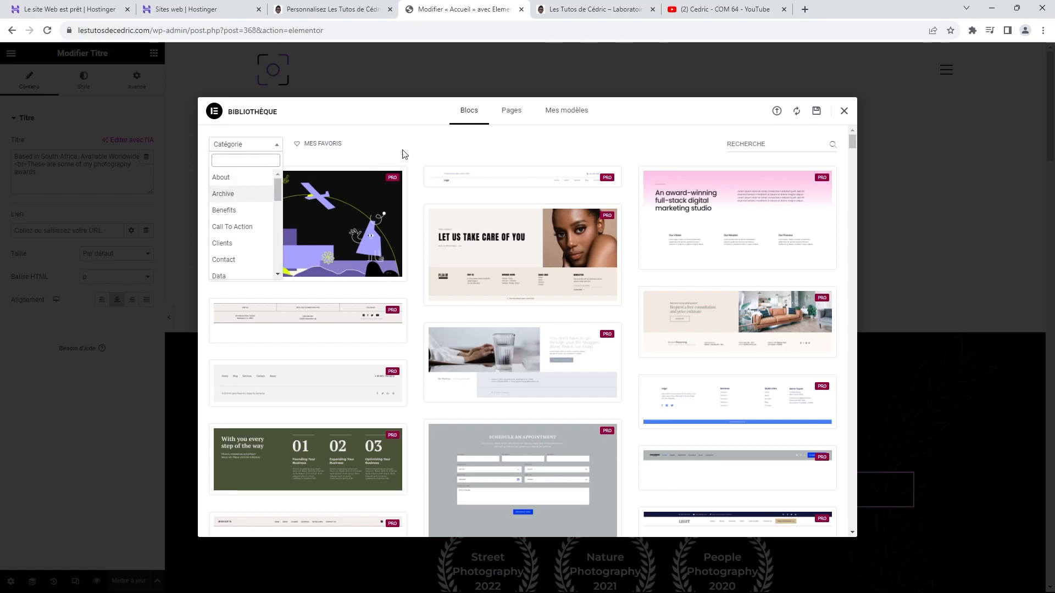
click(502, 154)
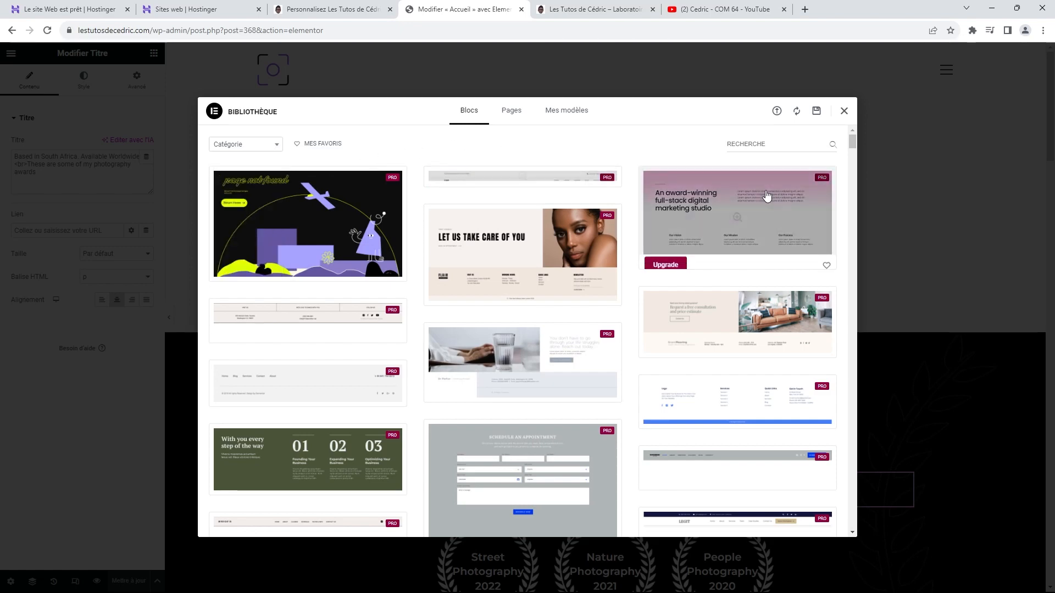
scroll(732, 207, down, 6)
scroll(734, 213, down, 8)
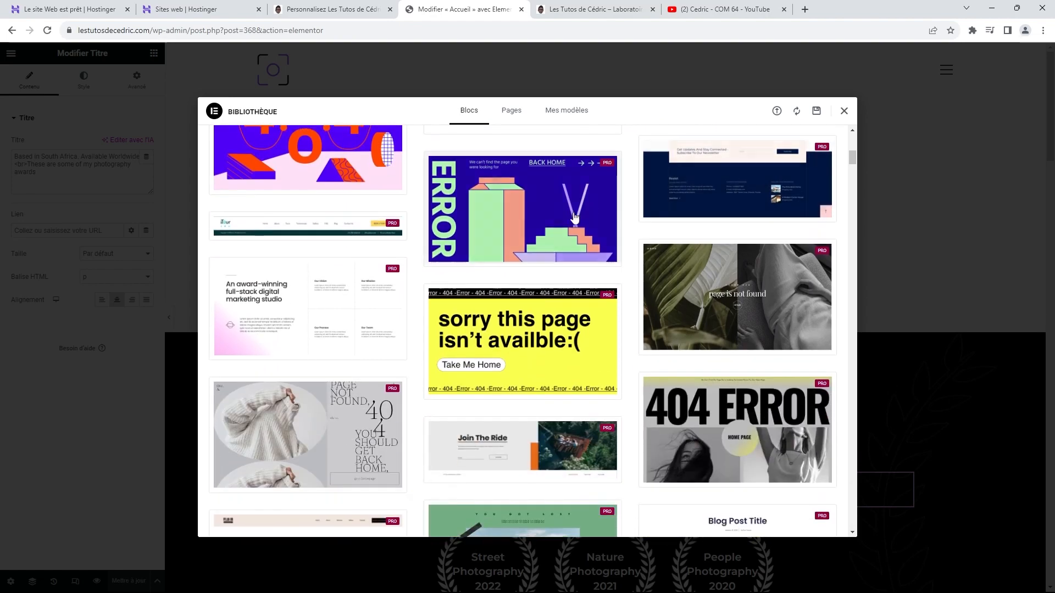
scroll(706, 214, down, 10)
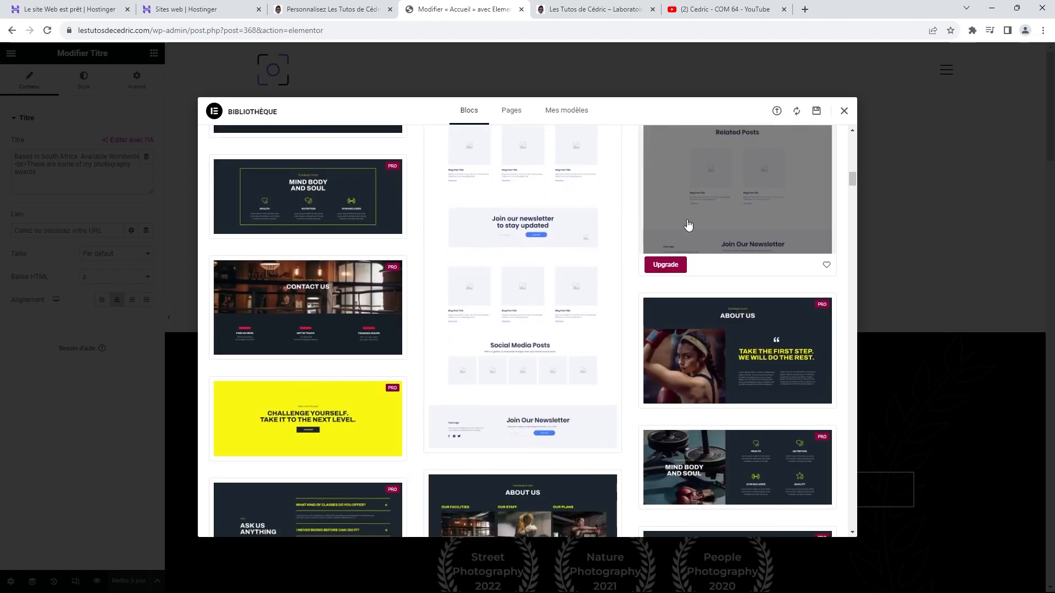
scroll(687, 221, down, 4)
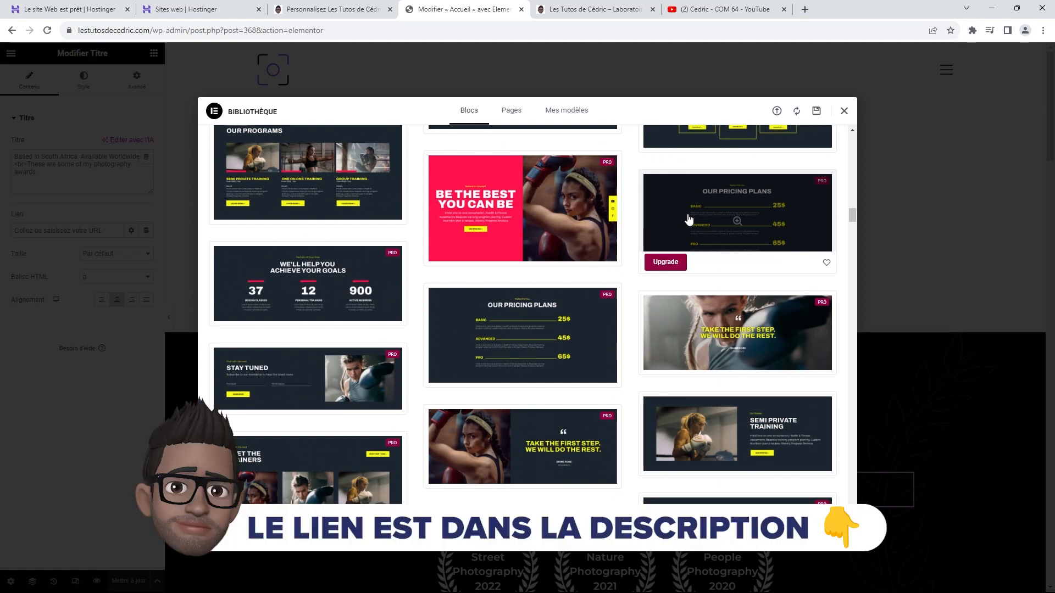
scroll(689, 220, down, 6)
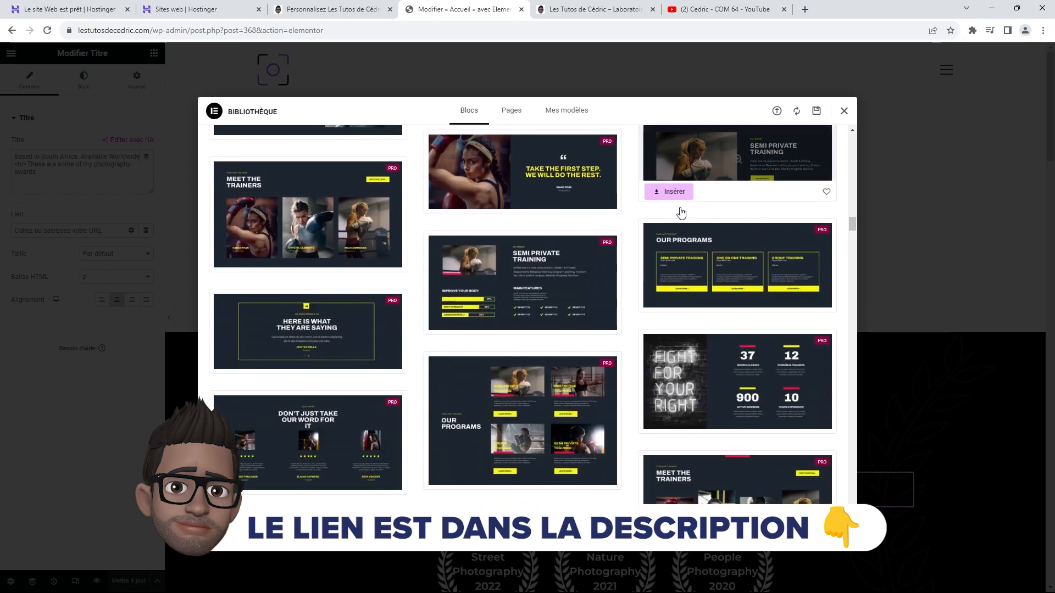
scroll(679, 207, down, 2)
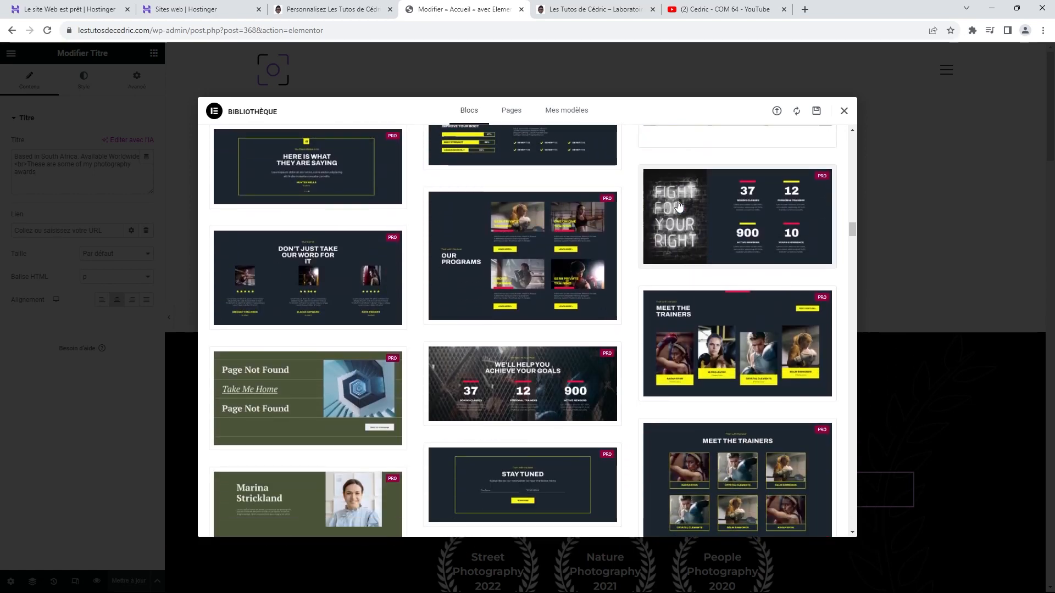
scroll(679, 207, down, 3)
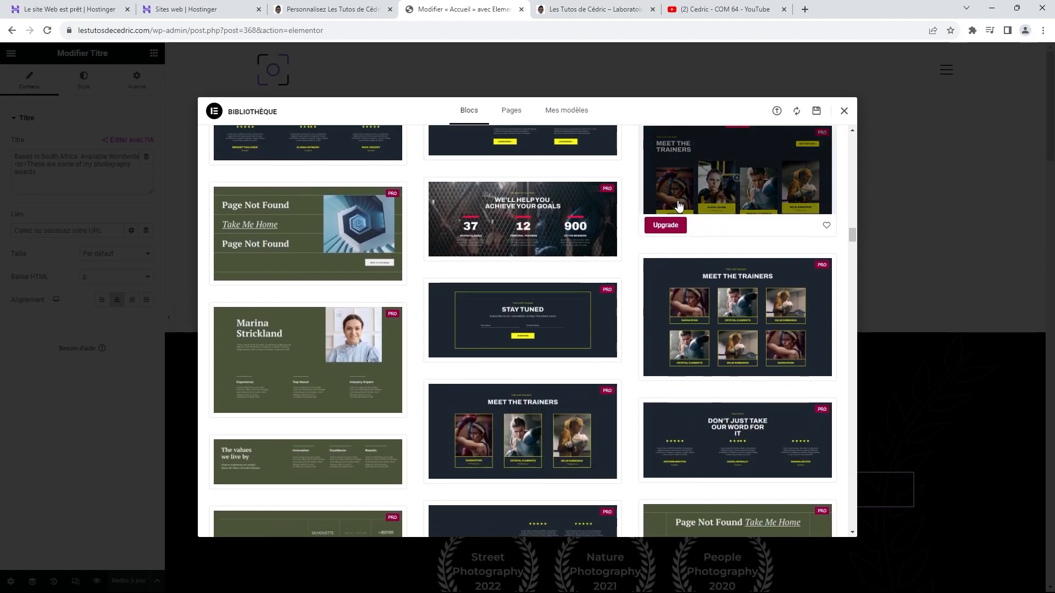
scroll(679, 207, down, 10)
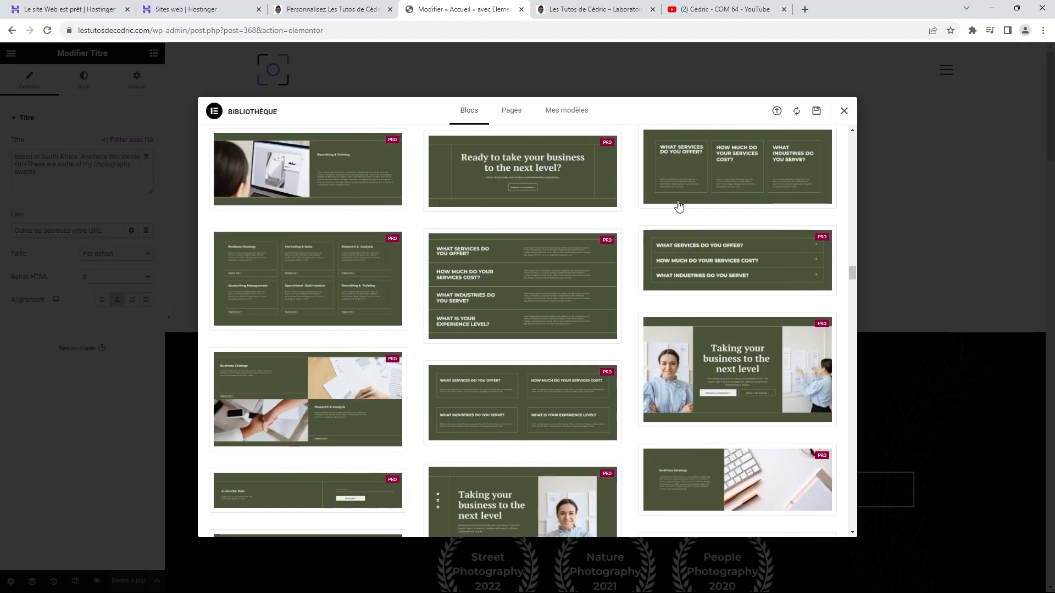
scroll(679, 207, down, 15)
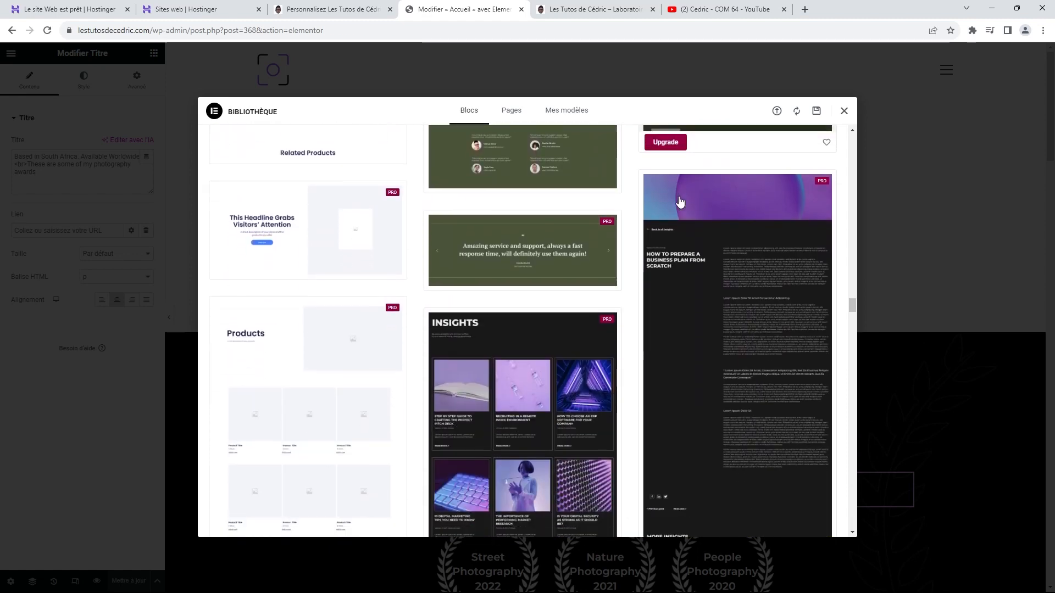
scroll(679, 202, down, 5)
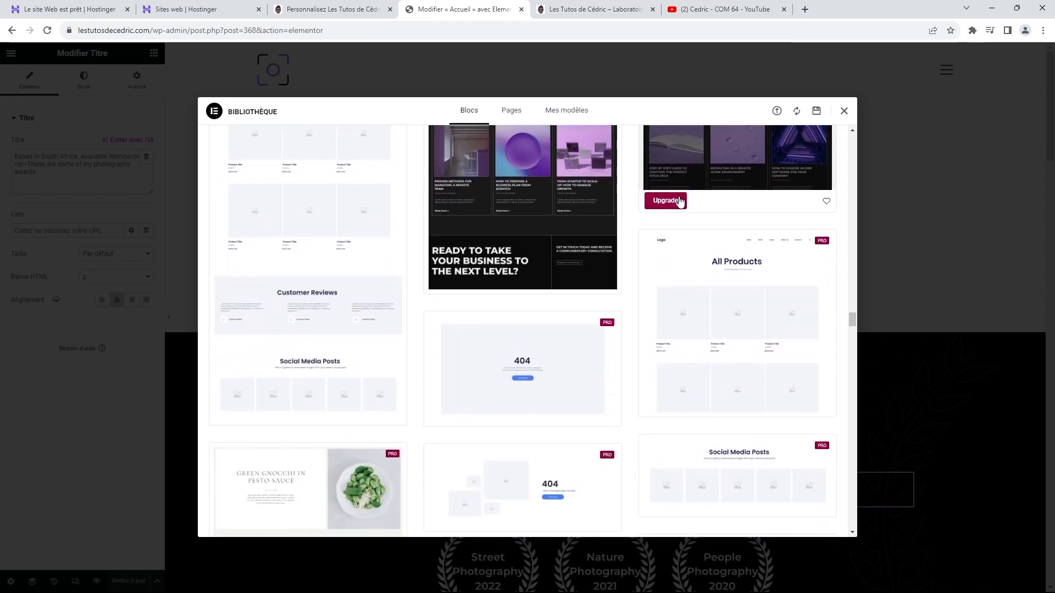
scroll(680, 202, down, 5)
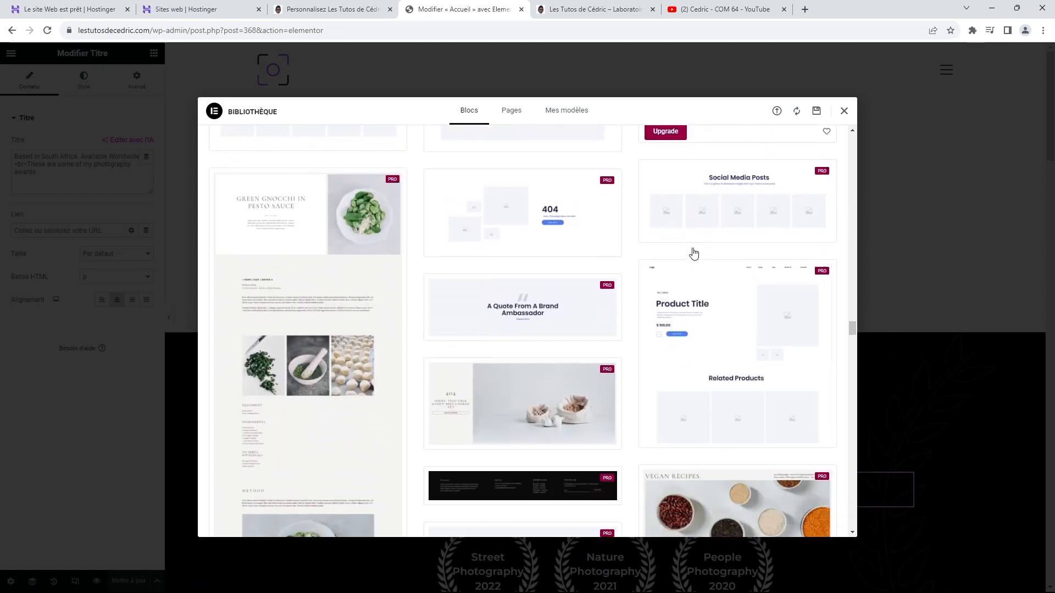
scroll(694, 253, down, 6)
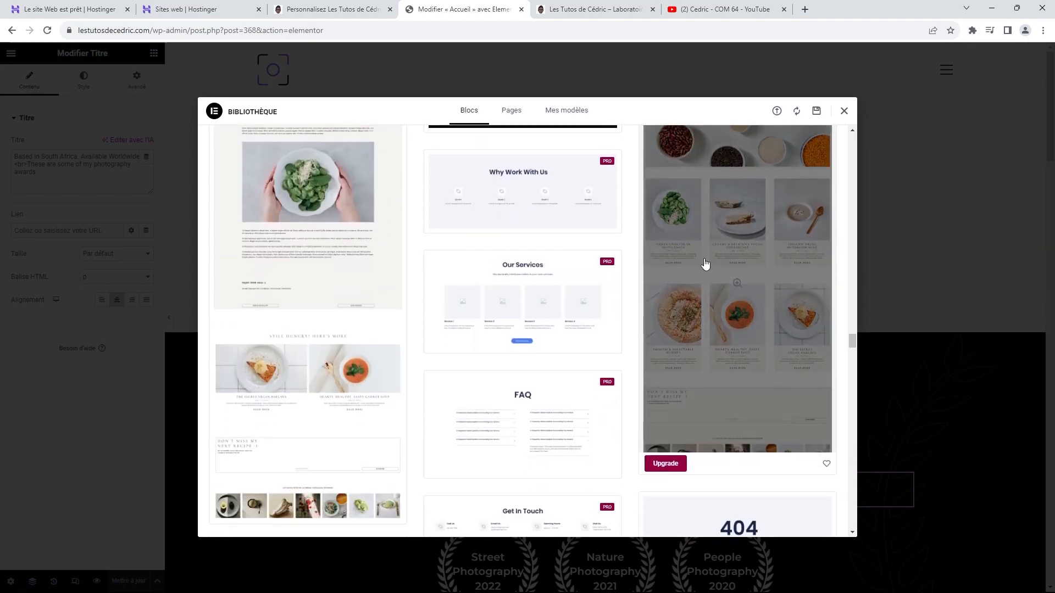
scroll(705, 264, down, 6)
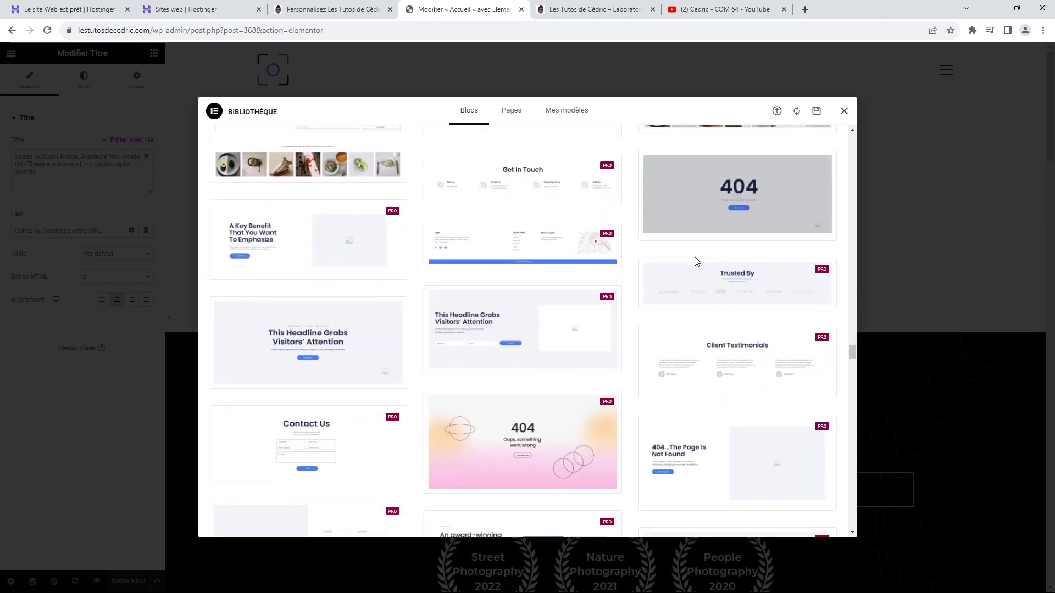
scroll(696, 260, down, 15)
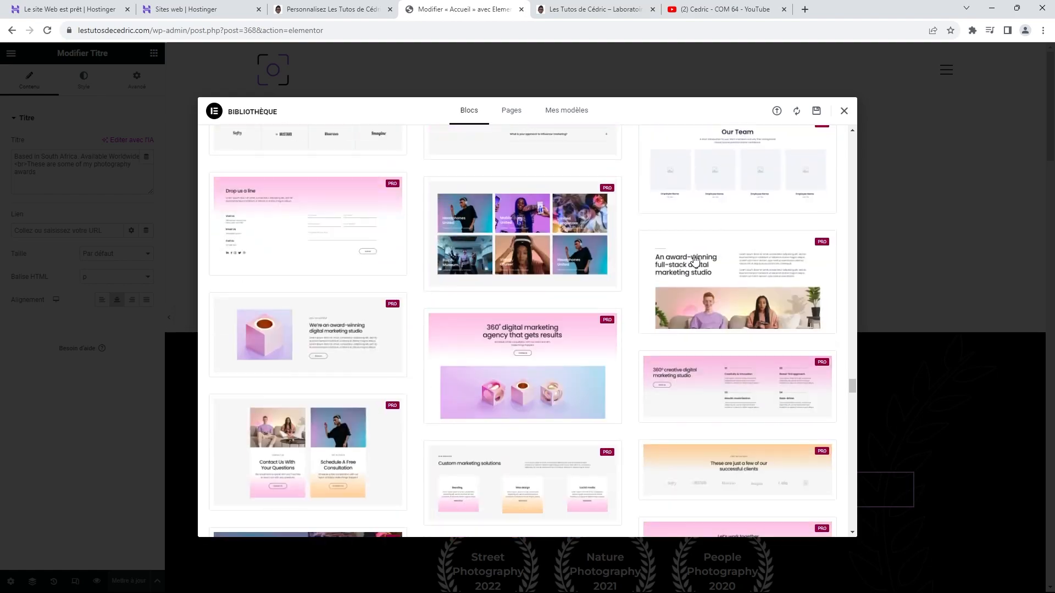
scroll(696, 260, down, 10)
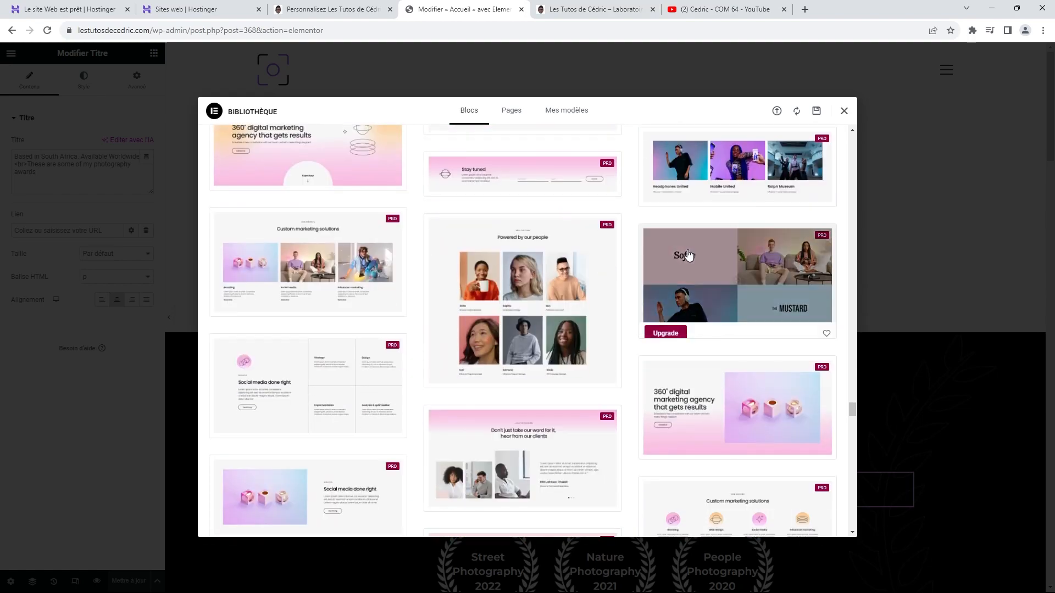
scroll(689, 255, down, 10)
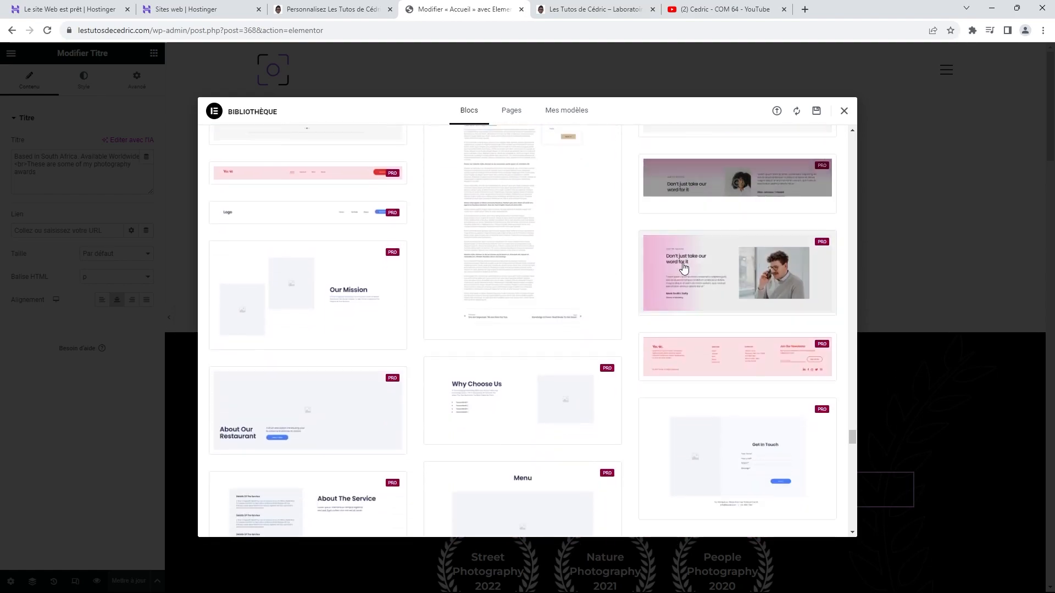
scroll(684, 268, down, 10)
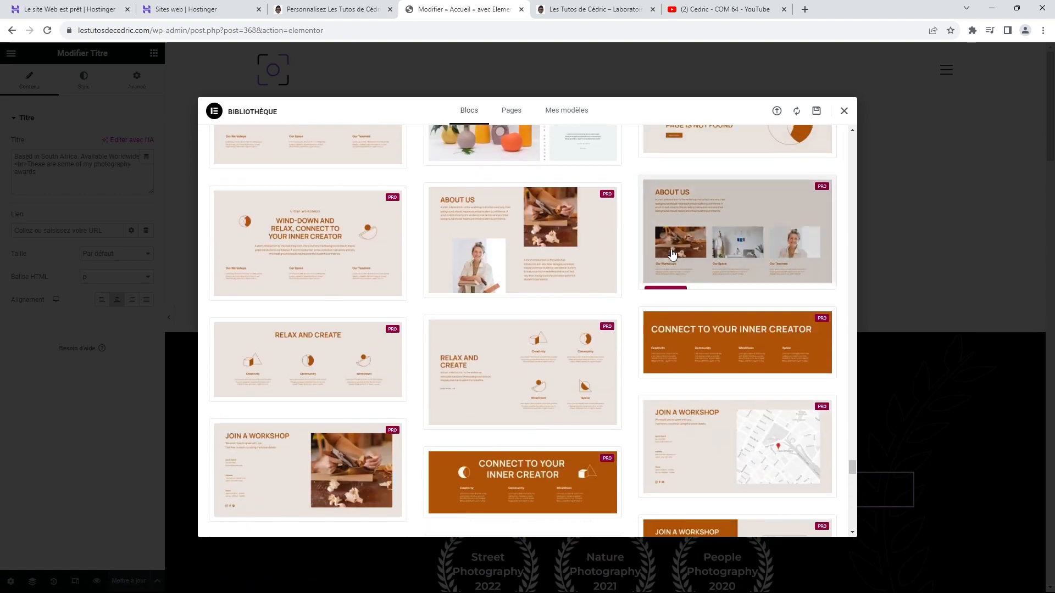
scroll(673, 254, down, 10)
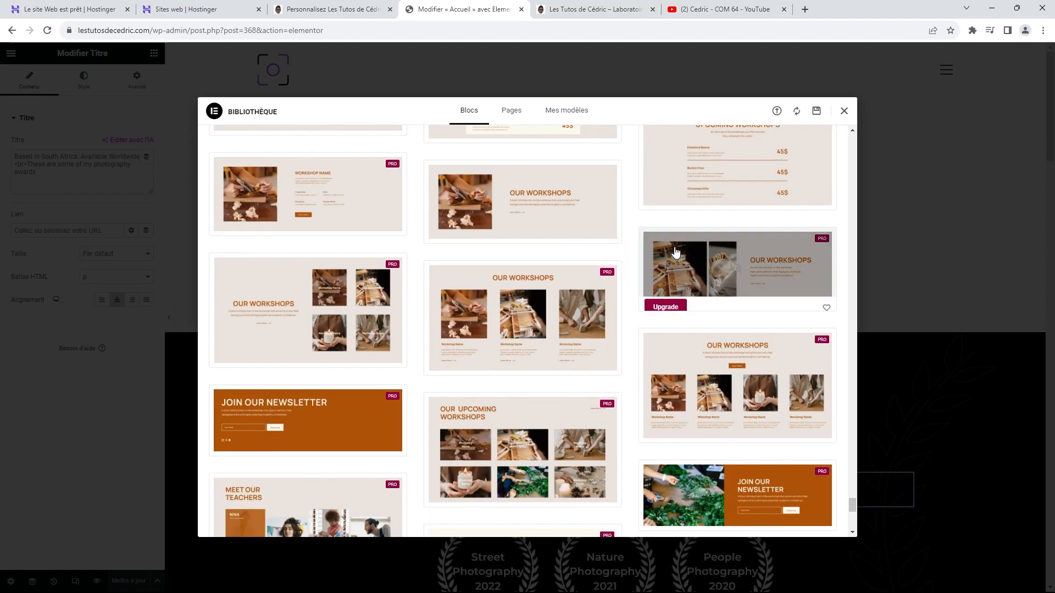
scroll(676, 252, down, 6)
scroll(670, 259, up, 9)
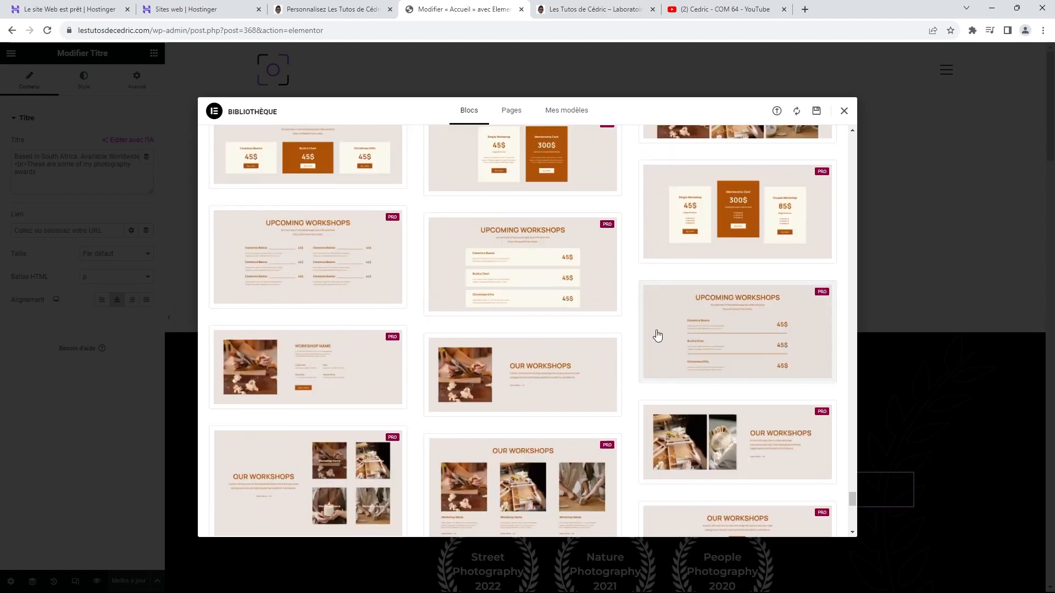
scroll(657, 335, up, 8)
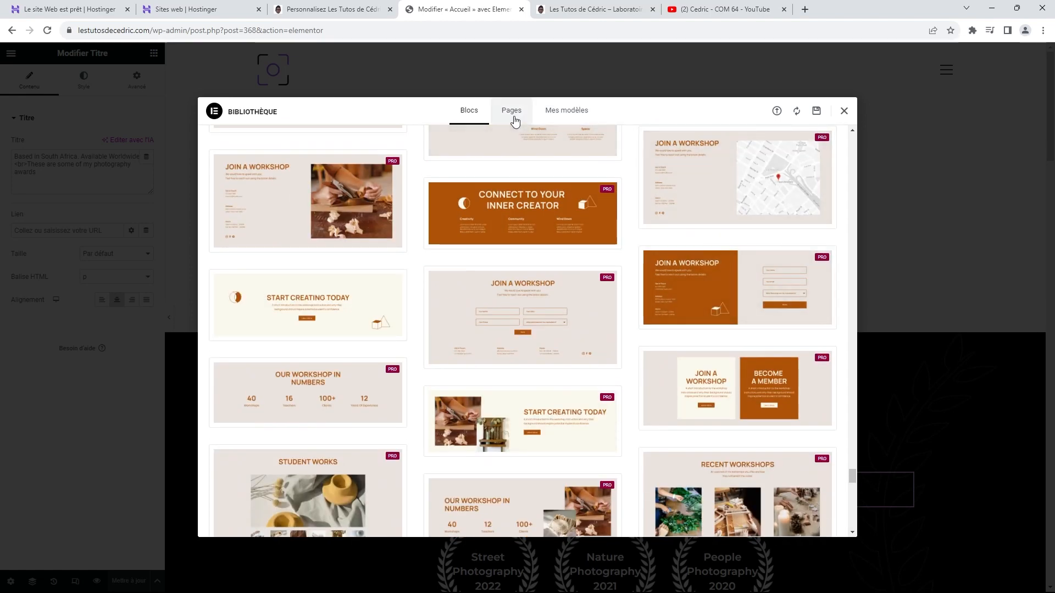
Step: Browse the Pages templates and preview Wireframe – Home 1 in full
click(511, 111)
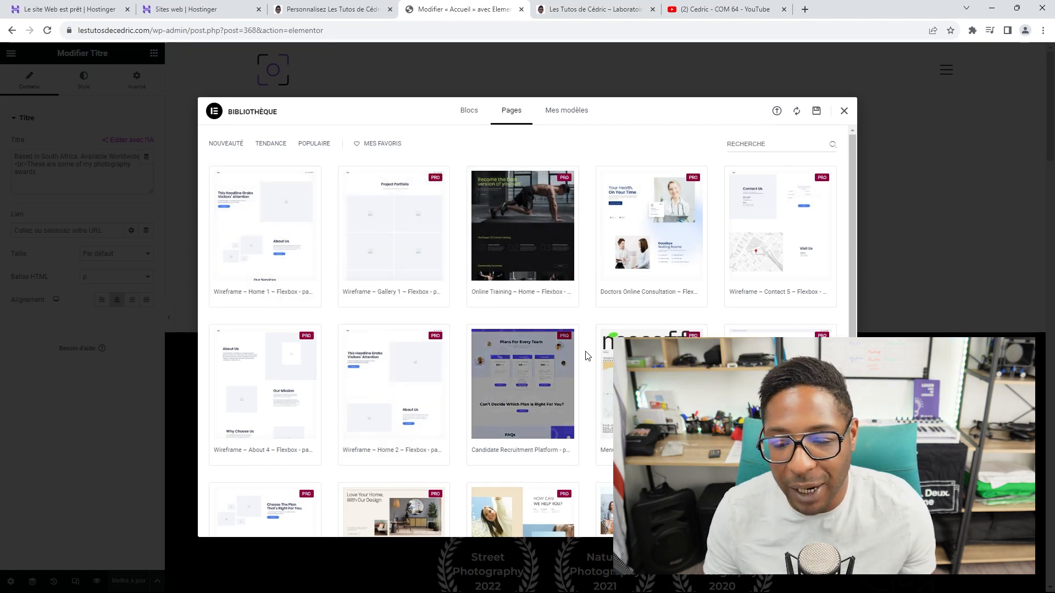
scroll(571, 351, down, 2)
scroll(558, 349, down, 3)
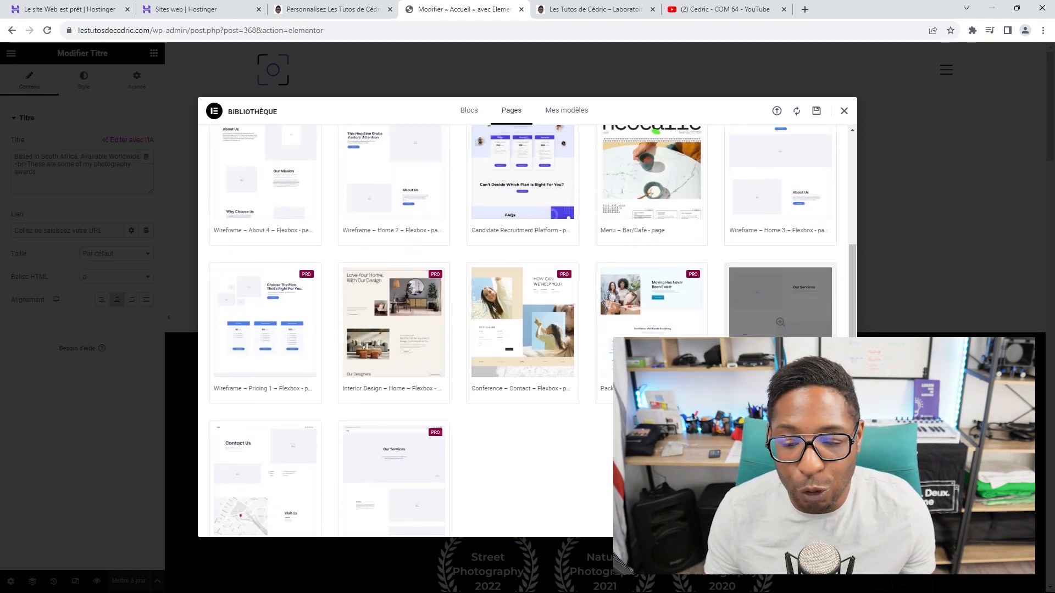
scroll(494, 418, up, 5)
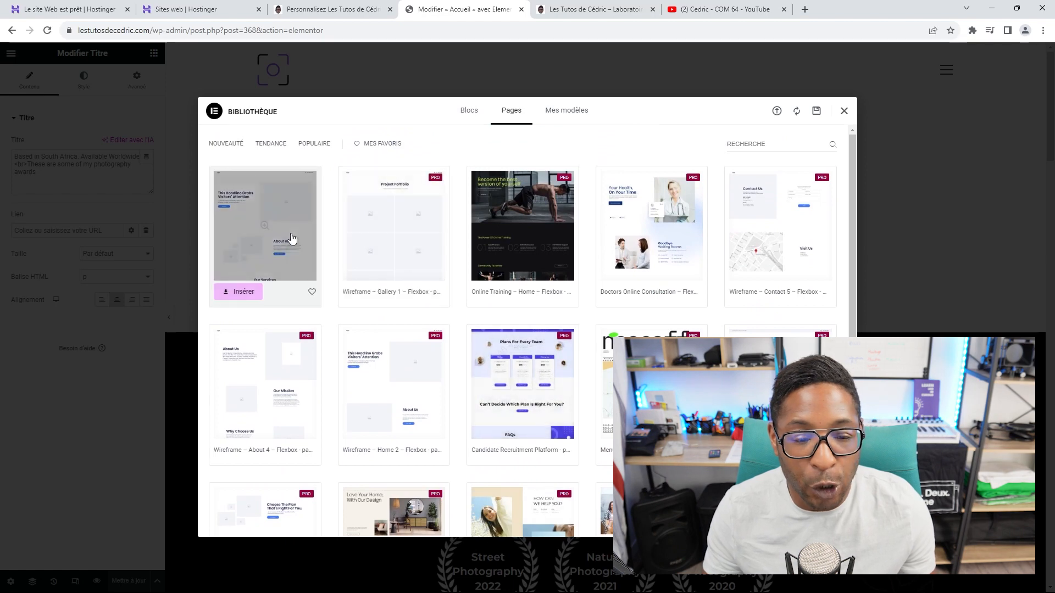
click(266, 234)
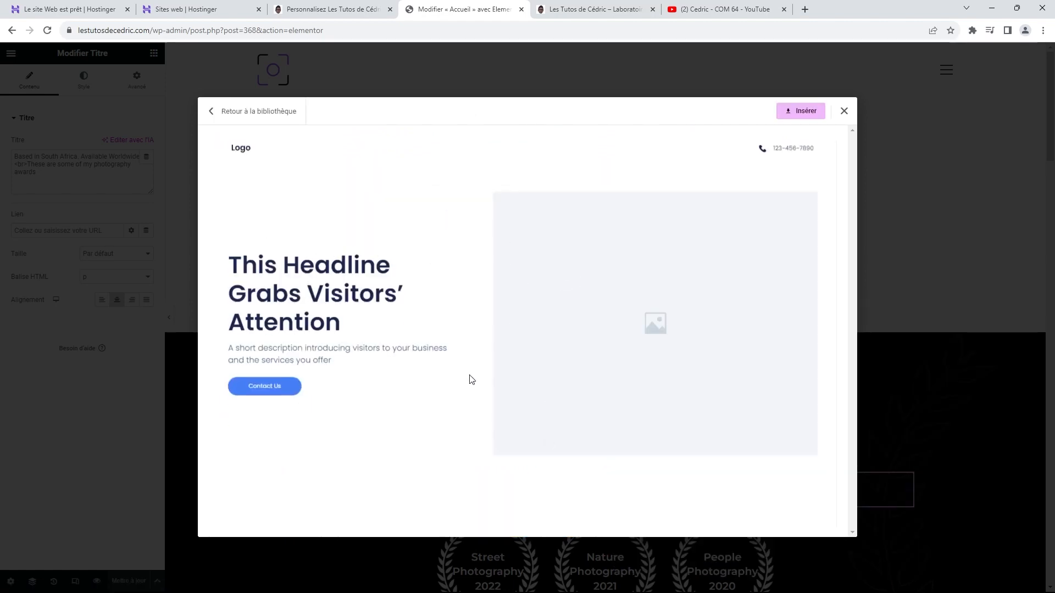
scroll(664, 255, down, 10)
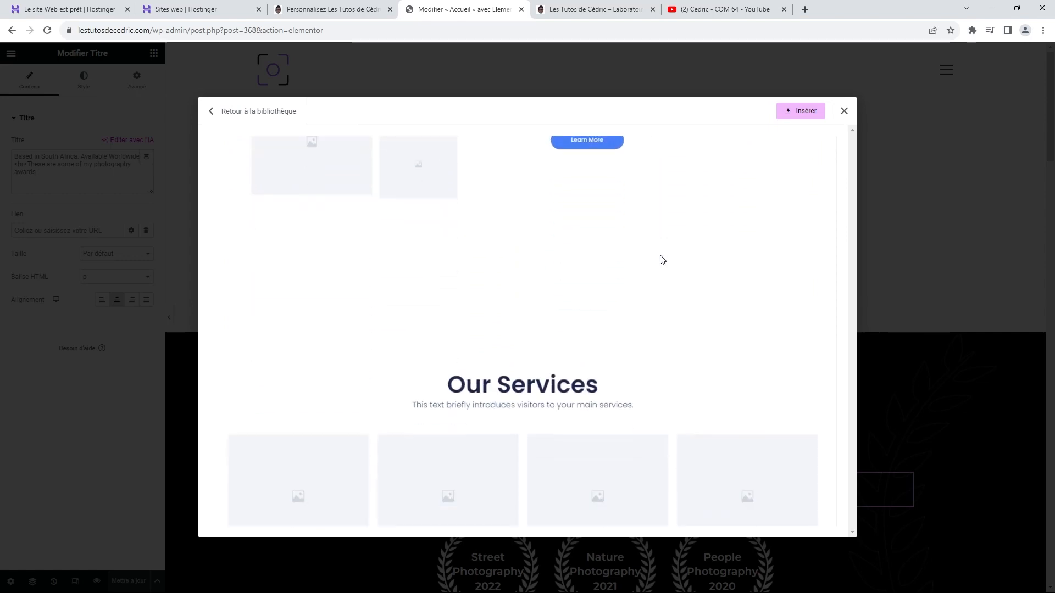
scroll(662, 259, down, 15)
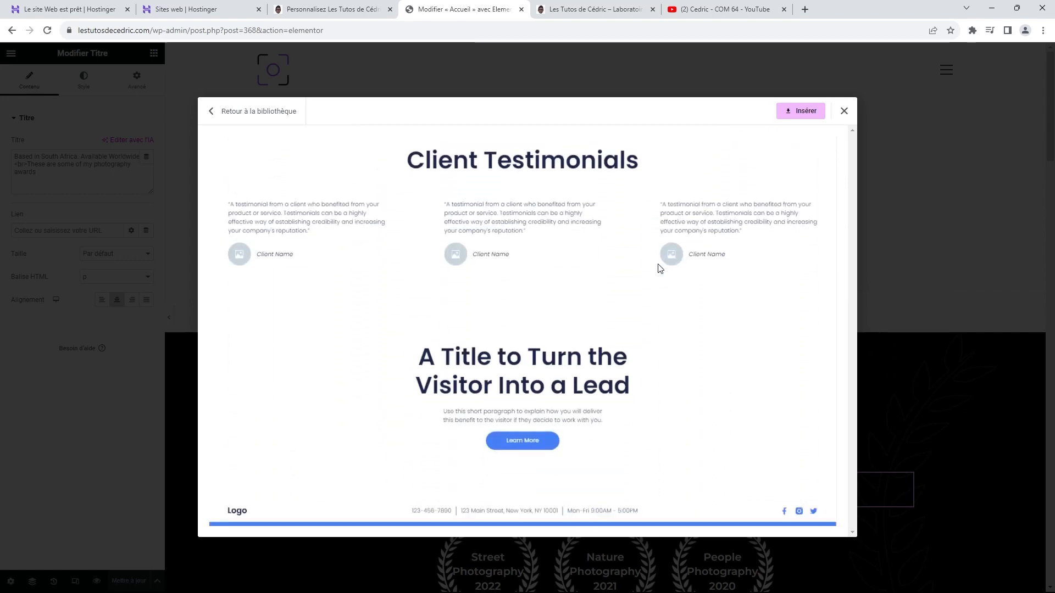
scroll(833, 237, up, 20)
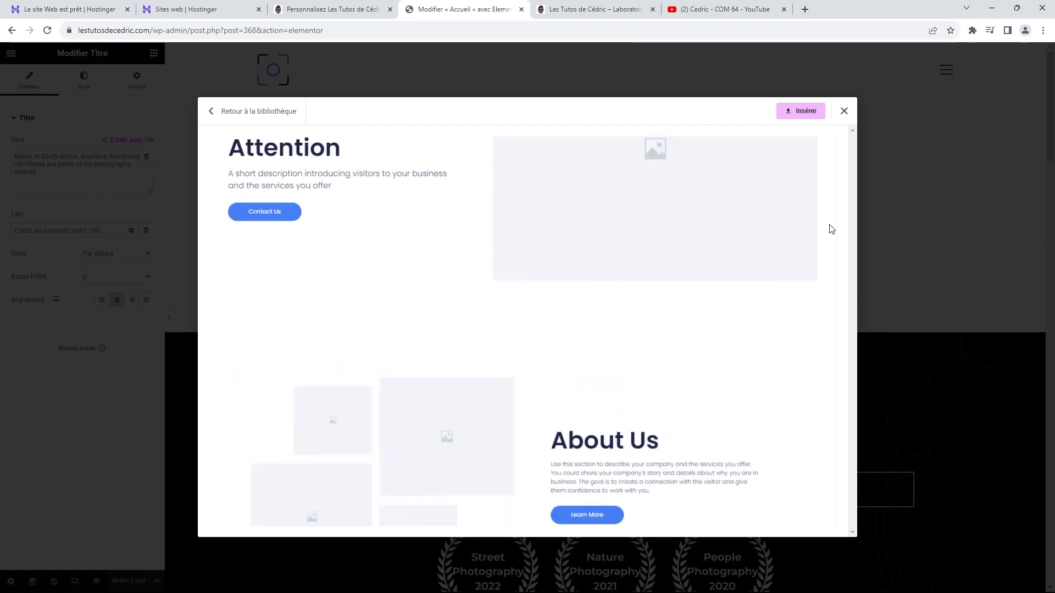
scroll(832, 230, up, 3)
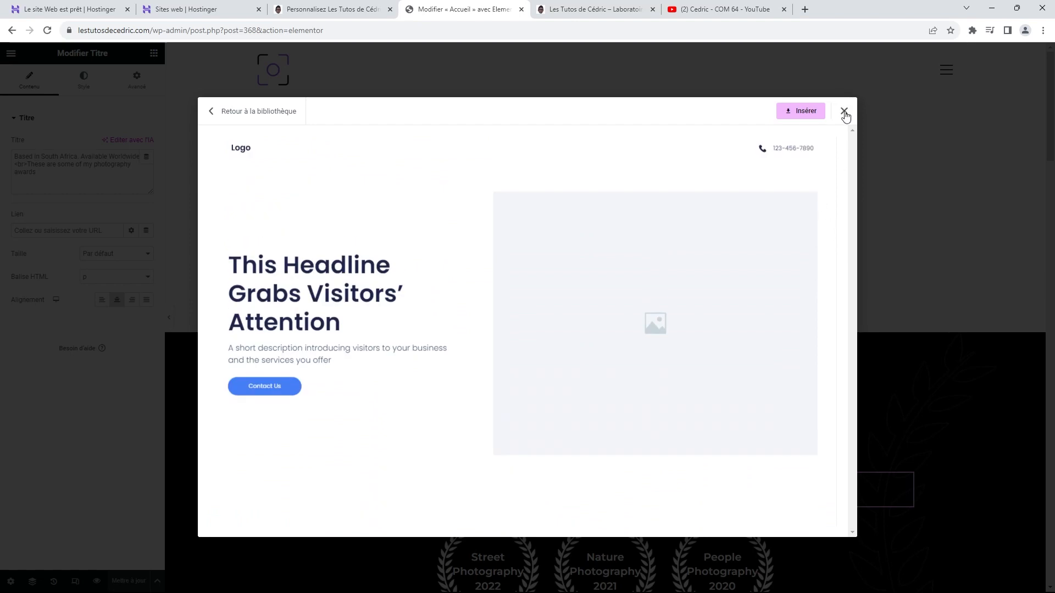
Step: Insert Wireframe – Home 1, connecting the site to Elementor through a Google sign-in
click(803, 112)
click(511, 293)
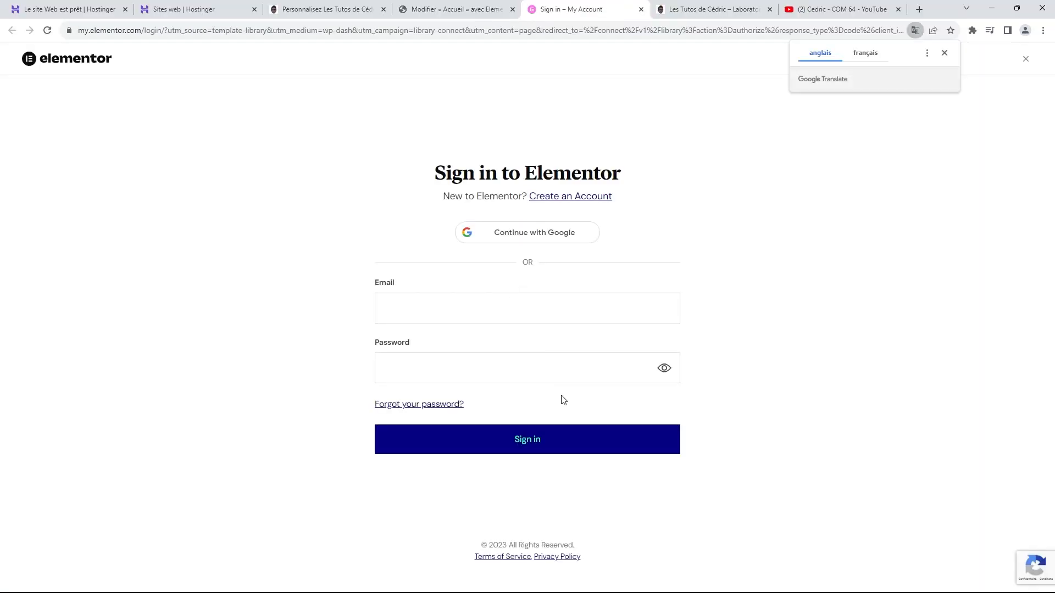
click(535, 237)
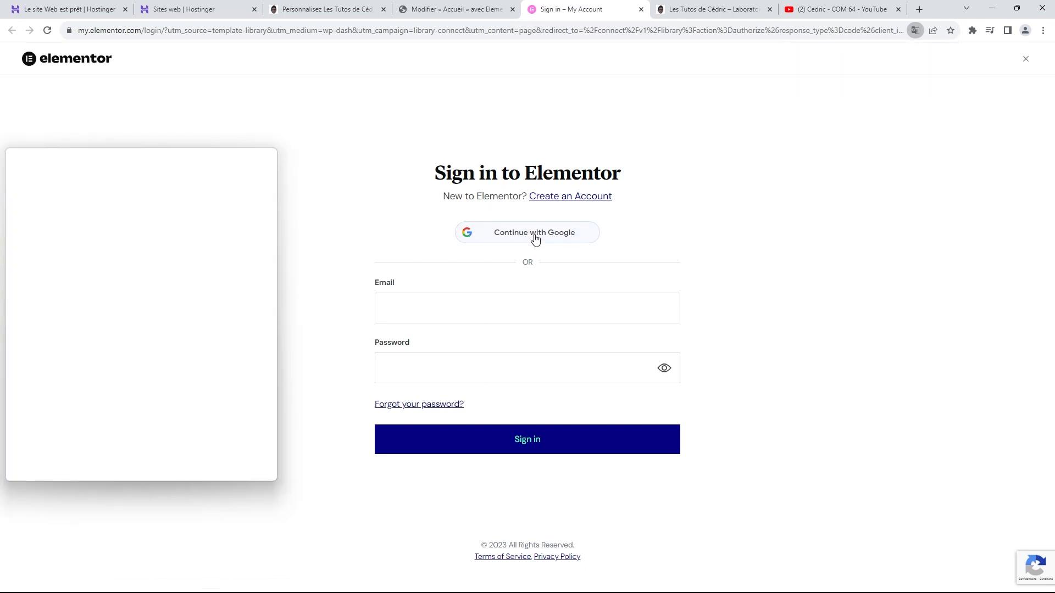
click(94, 322)
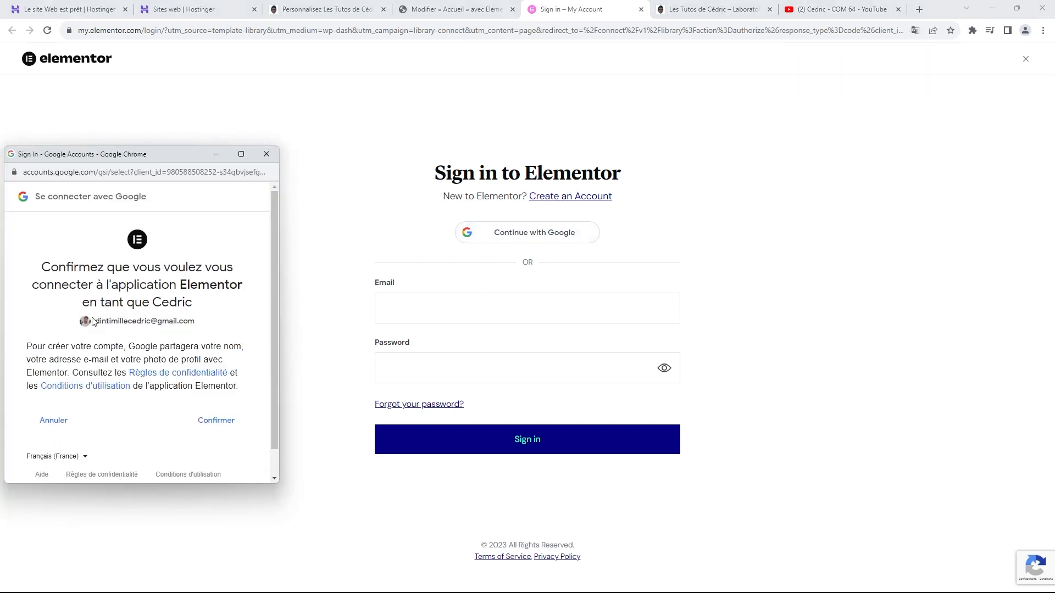
click(216, 421)
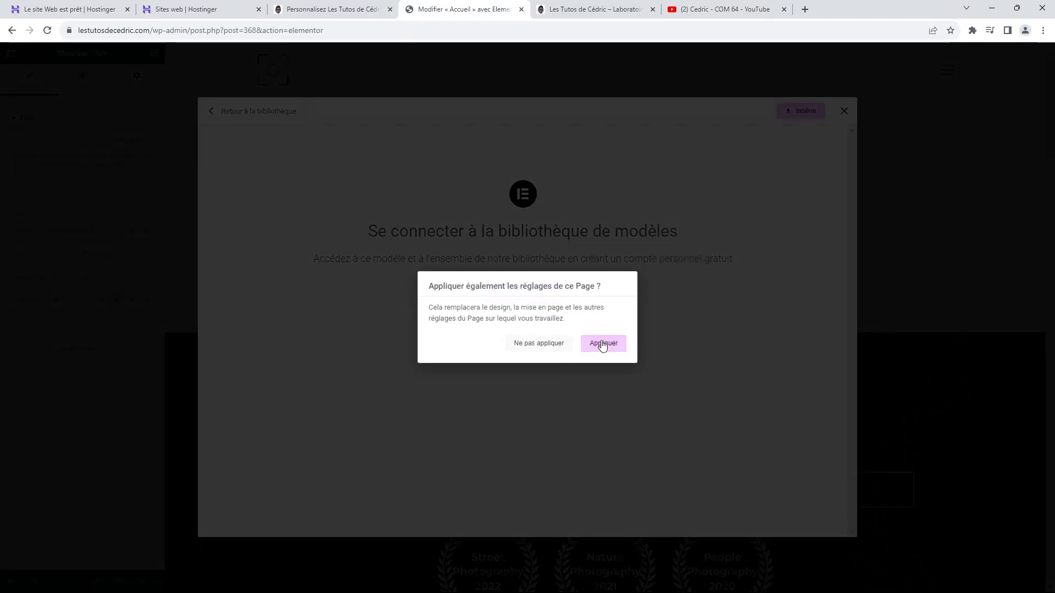
click(602, 342)
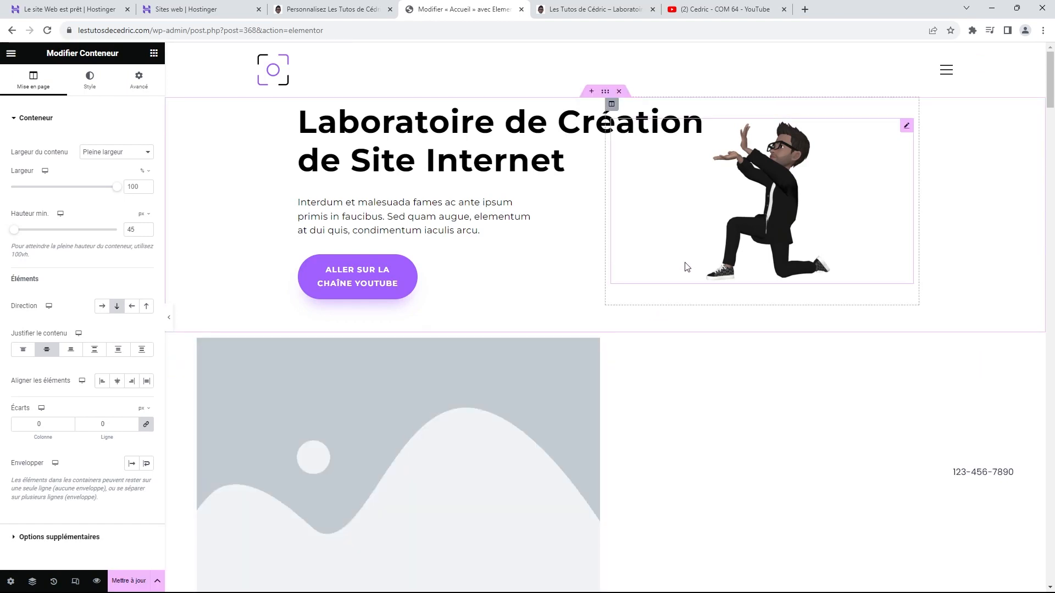
Step: Delete the image-and-phone section and the 'This Headline Grabs Visitors' Attention' section
scroll(679, 295, down, 3)
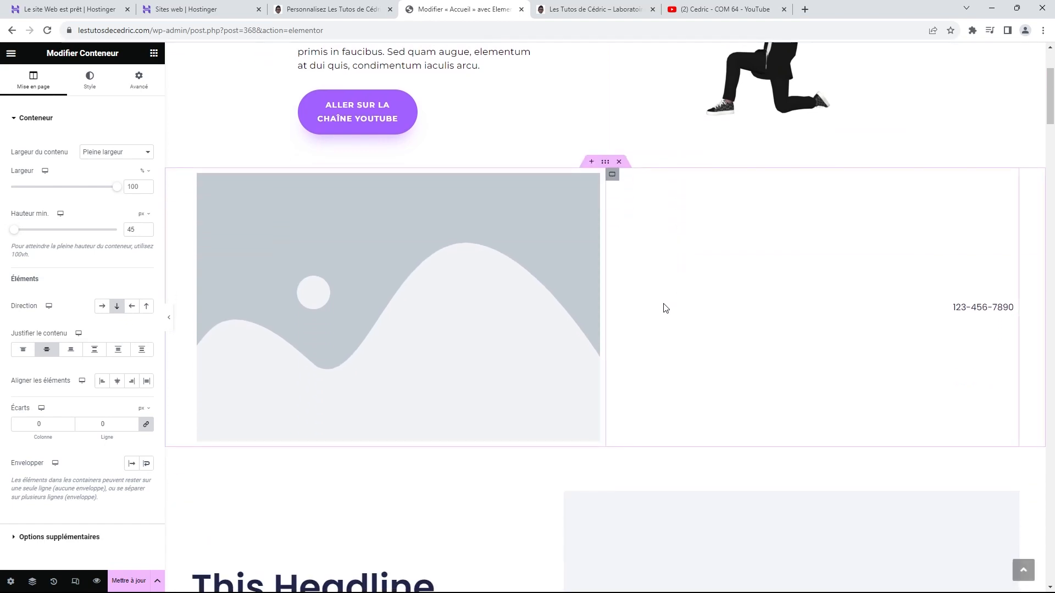
scroll(651, 280, down, 2)
scroll(652, 280, up, 5)
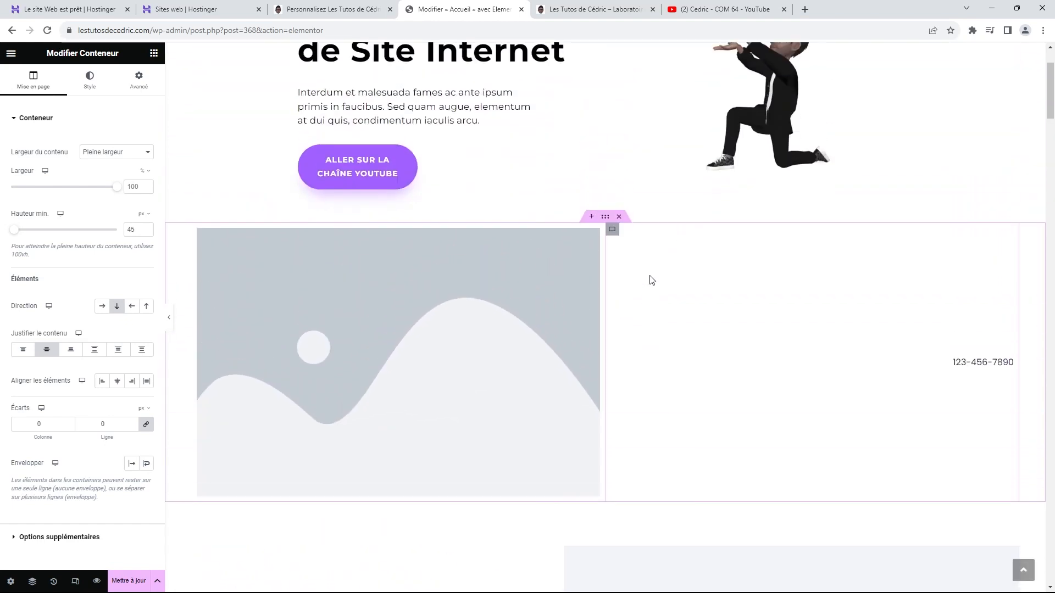
click(619, 218)
scroll(632, 231, down, 3)
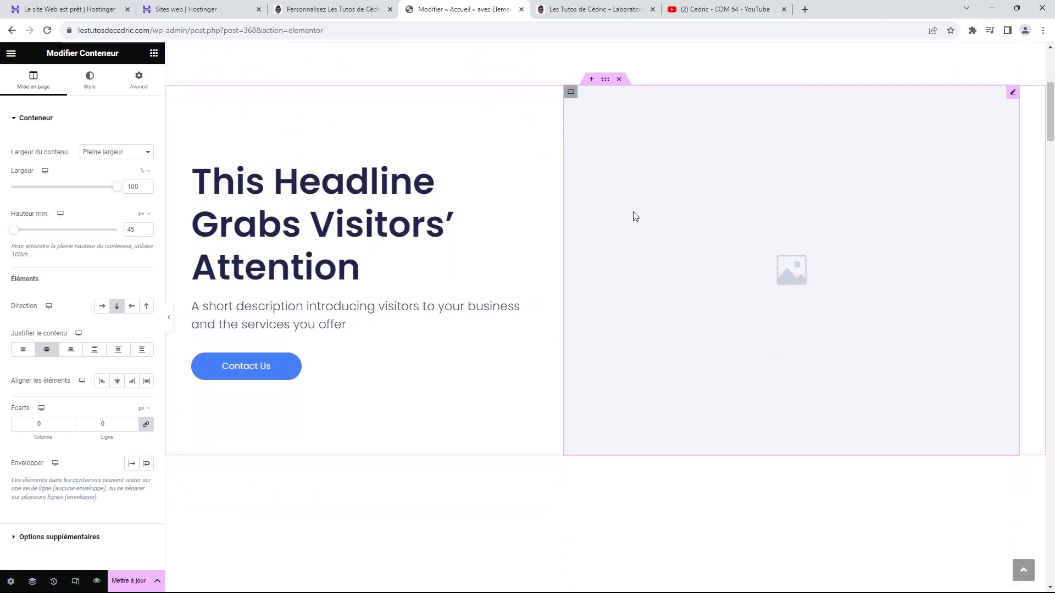
scroll(643, 258, down, 2)
scroll(650, 300, up, 8)
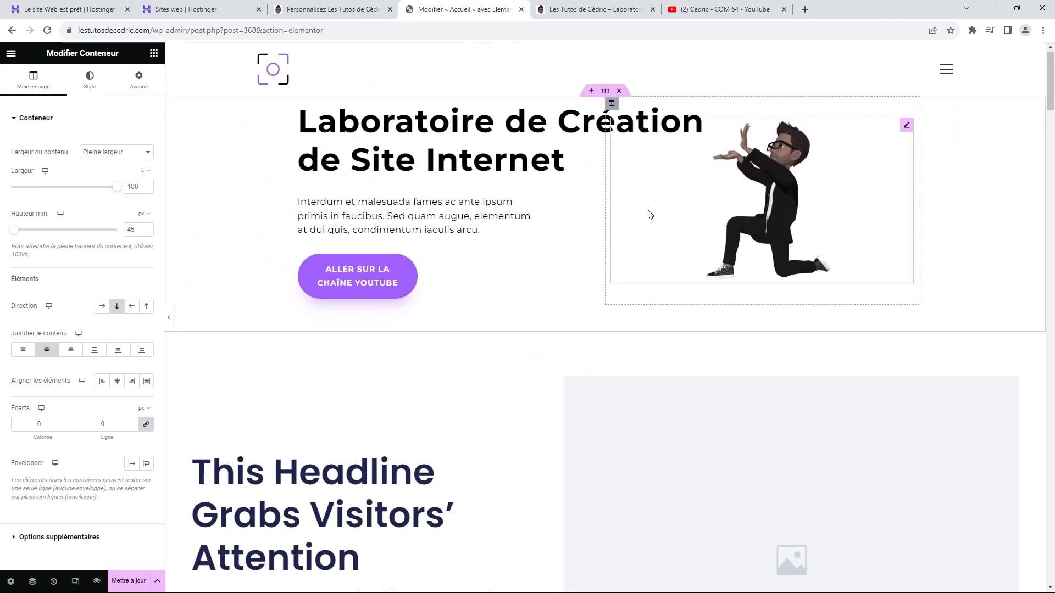
scroll(651, 231, down, 10)
scroll(652, 247, up, 6)
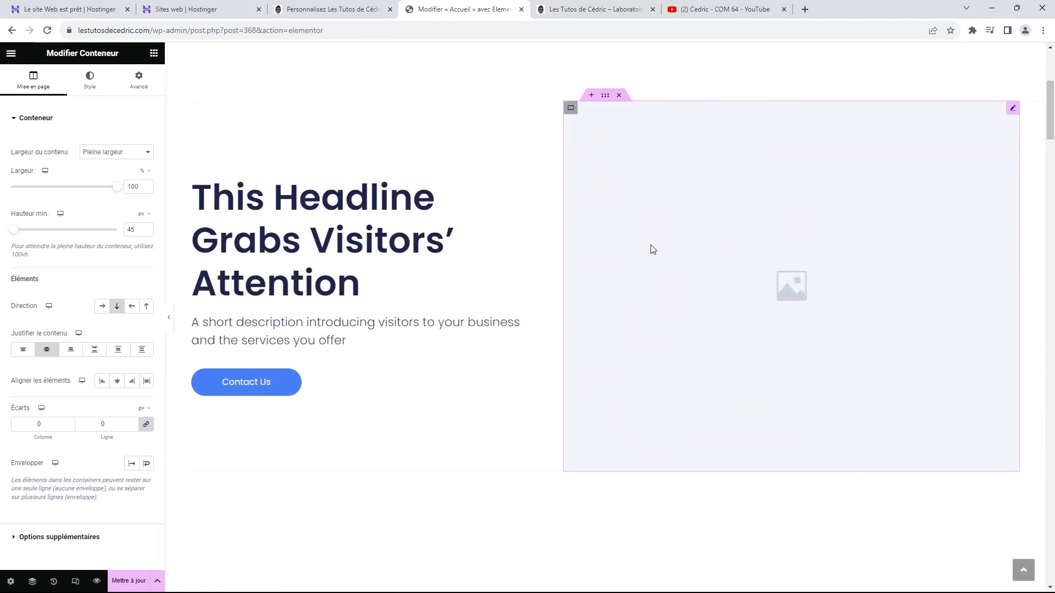
scroll(652, 249, up, 3)
click(619, 260)
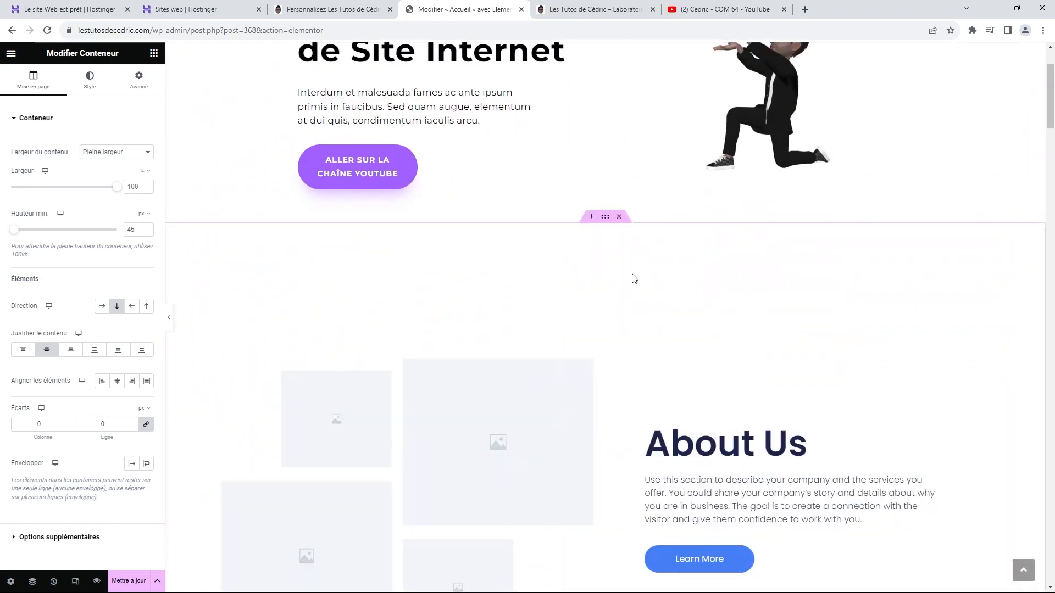
scroll(634, 279, down, 10)
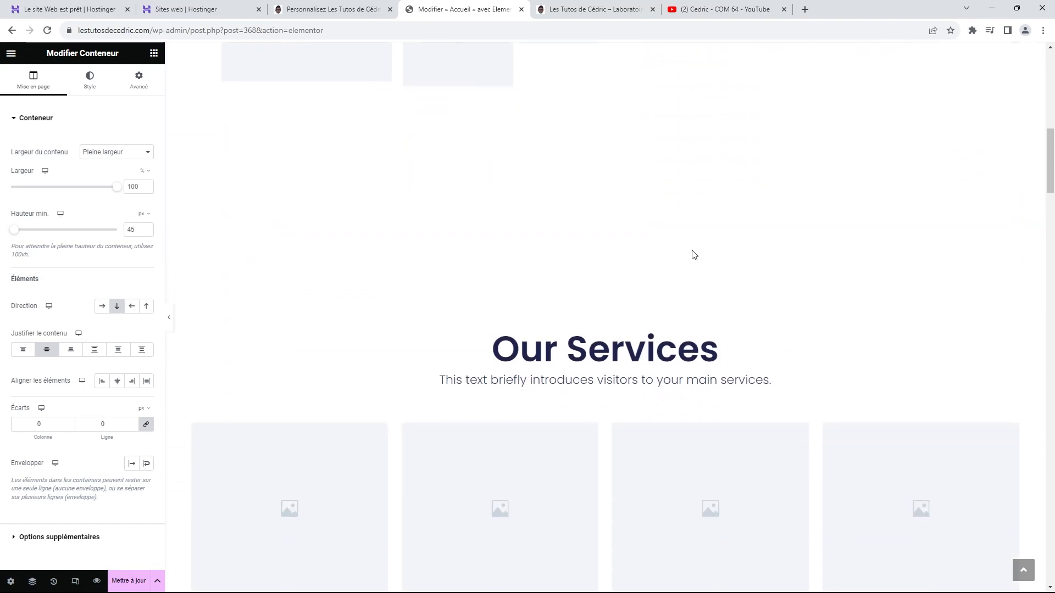
scroll(692, 255, down, 12)
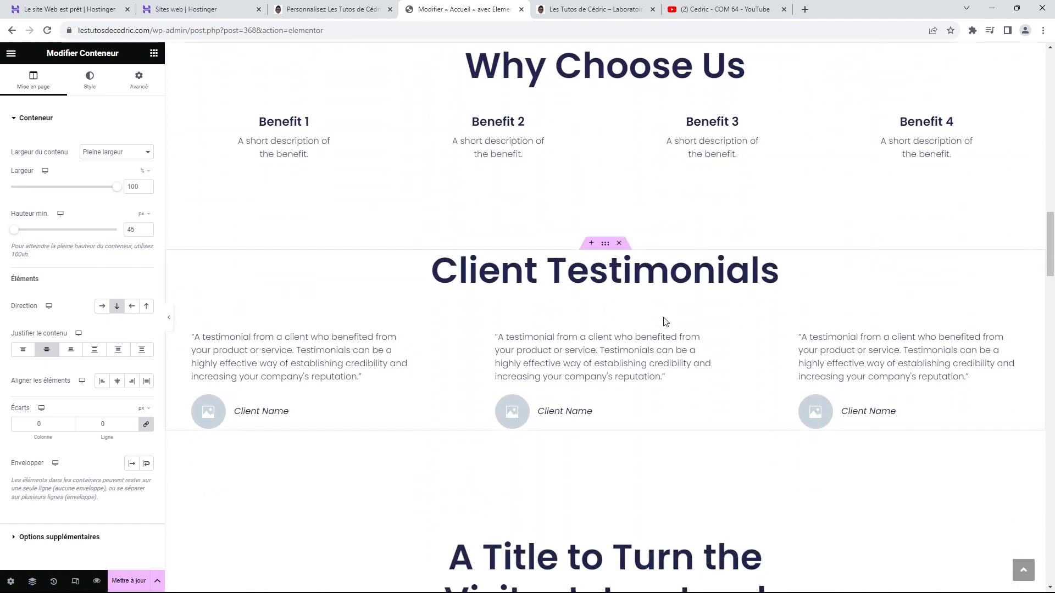
scroll(665, 321, down, 9)
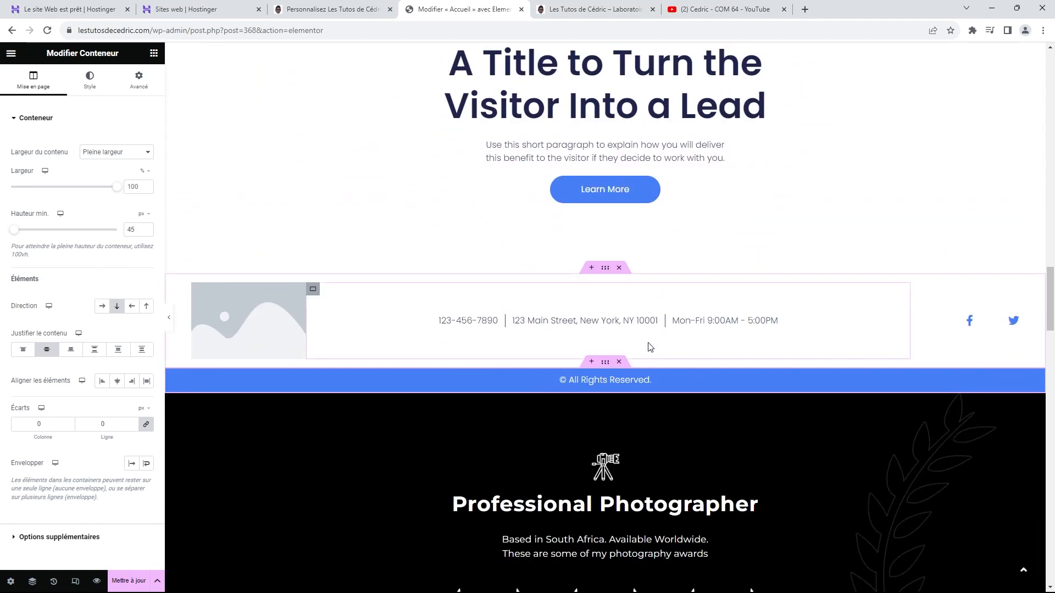
Step: Delete the contact footer, the All Rights Reserved bar and the call-to-action section
click(618, 268)
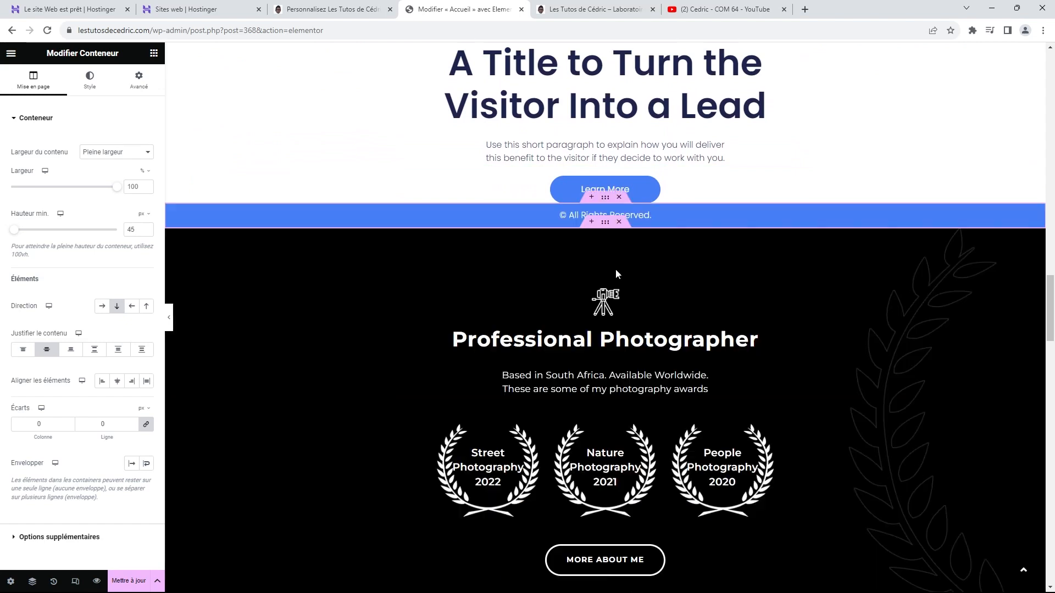
click(619, 197)
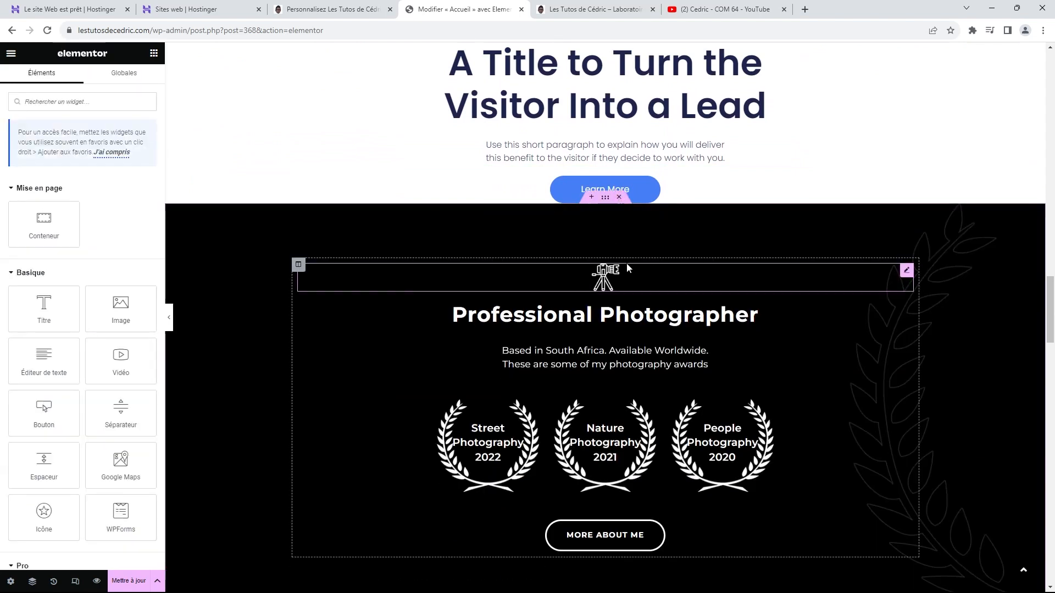
scroll(618, 266, up, 3)
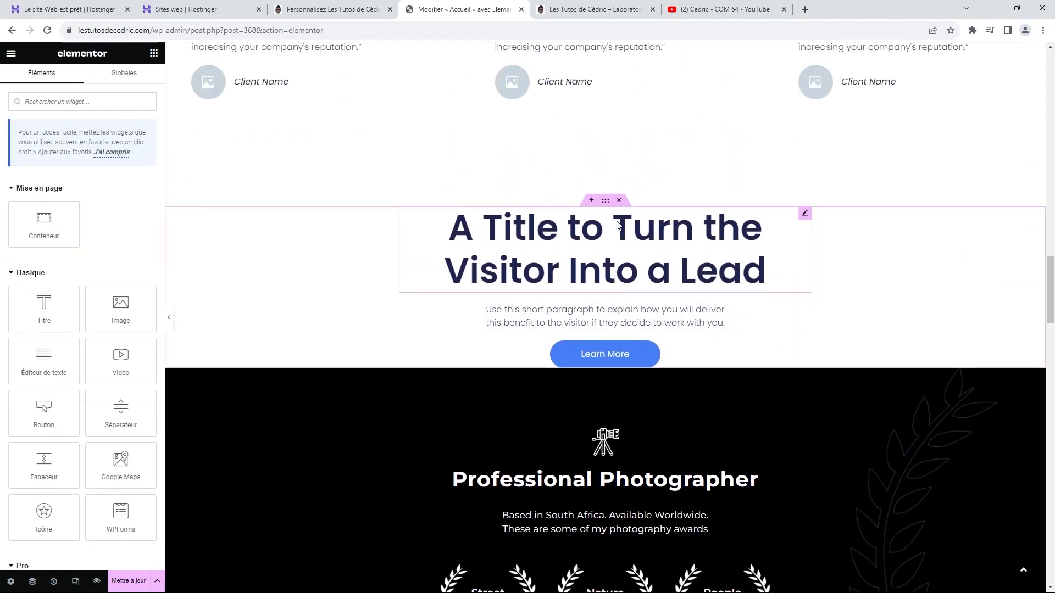
click(619, 200)
scroll(598, 289, up, 6)
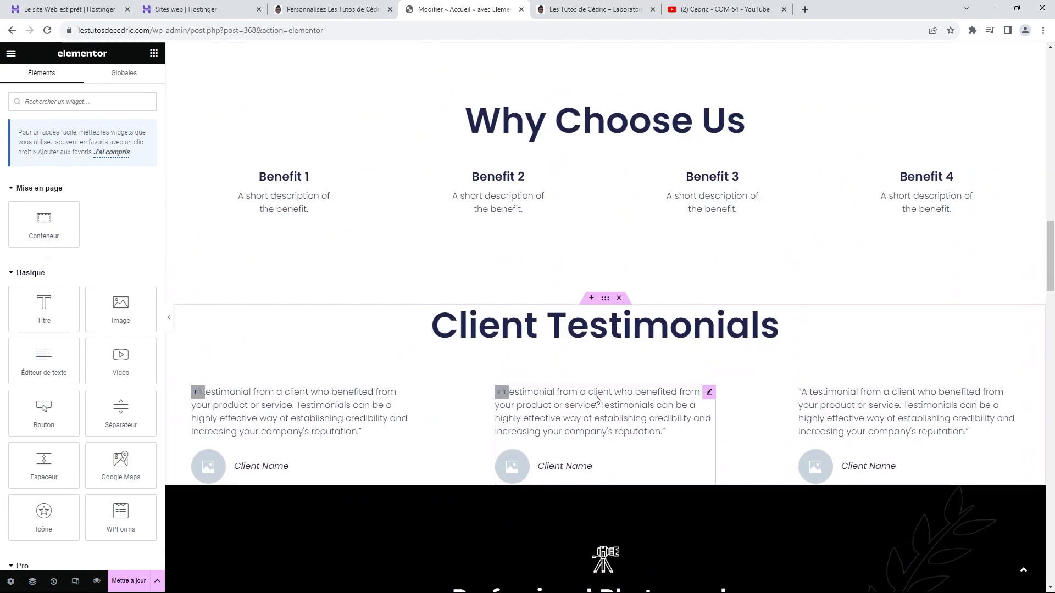
Step: Delete the Client Testimonials, About Us and Why Choose Us sections
click(619, 298)
scroll(609, 344, up, 6)
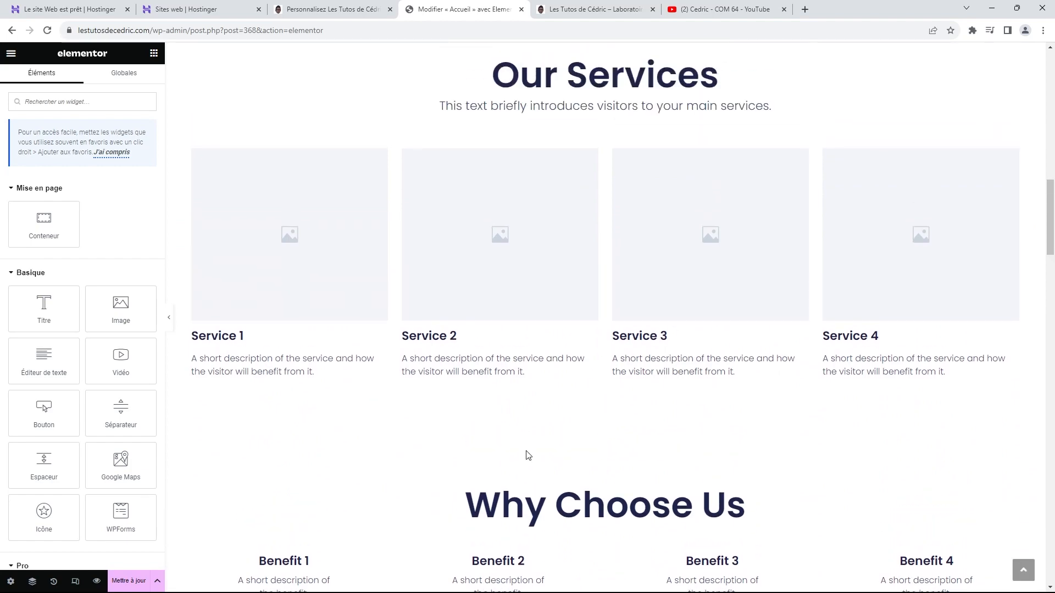
scroll(589, 467, down, 2)
scroll(588, 466, up, 8)
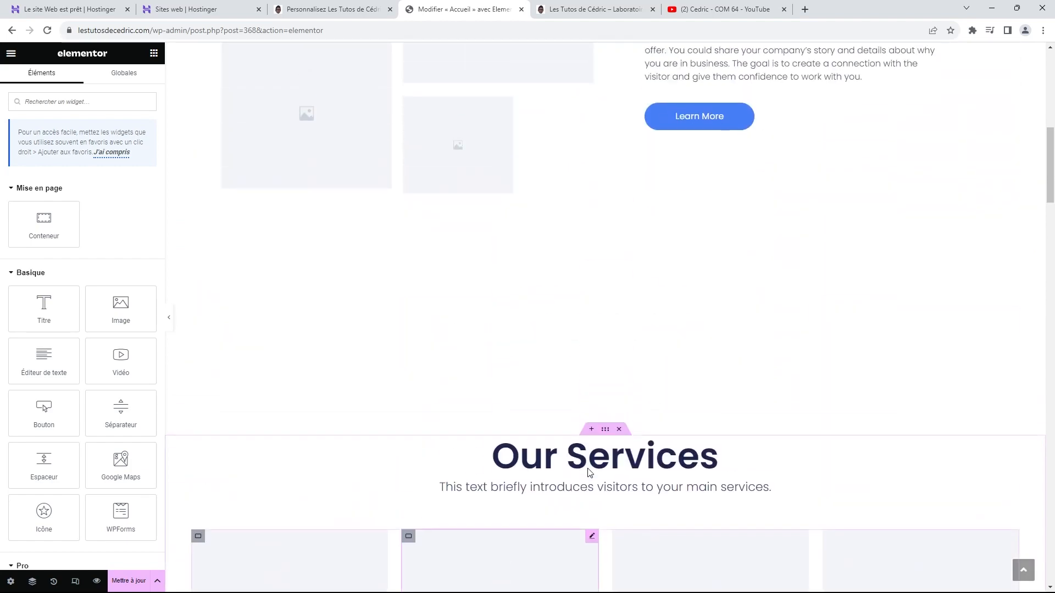
scroll(589, 466, up, 8)
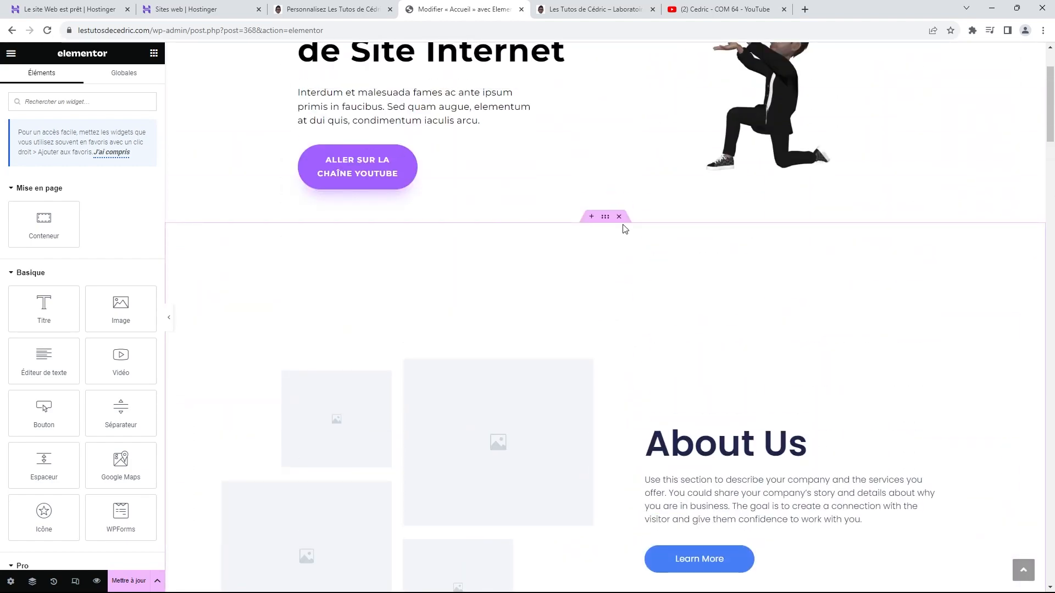
click(619, 216)
scroll(596, 392, up, 2)
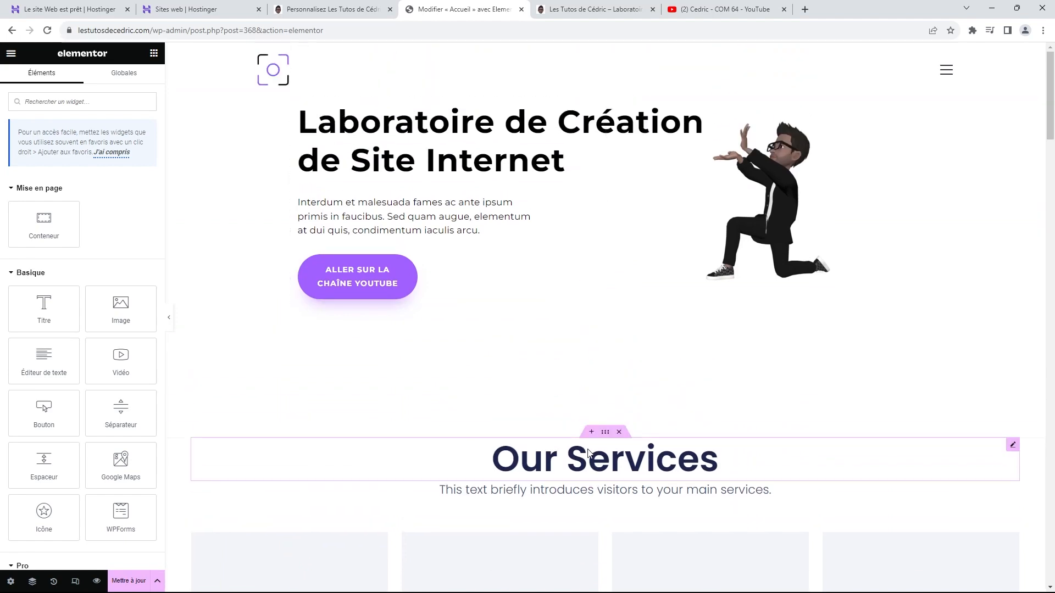
scroll(588, 452, down, 9)
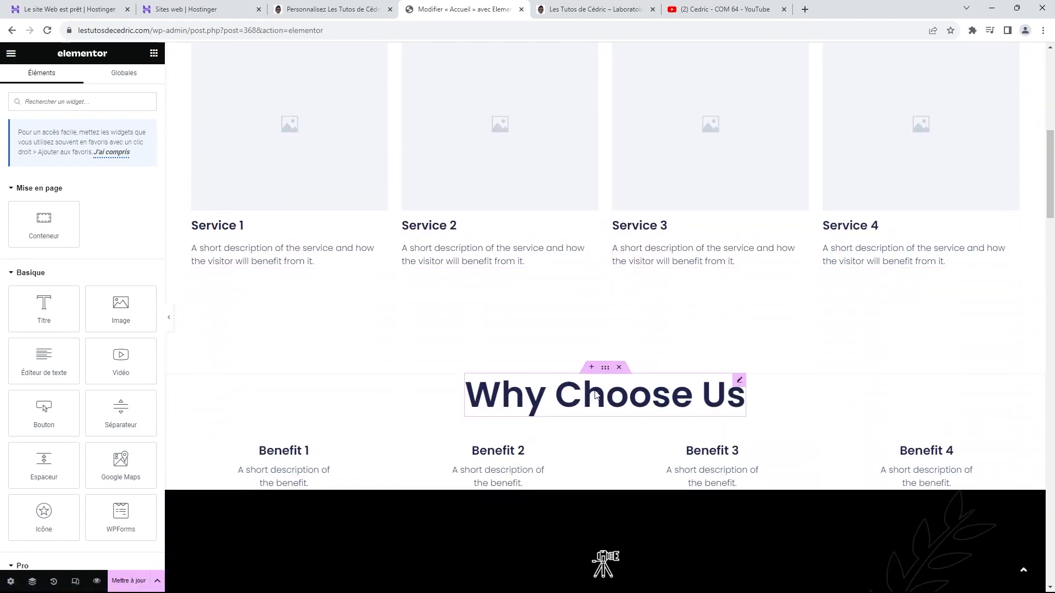
click(619, 367)
scroll(618, 363, up, 3)
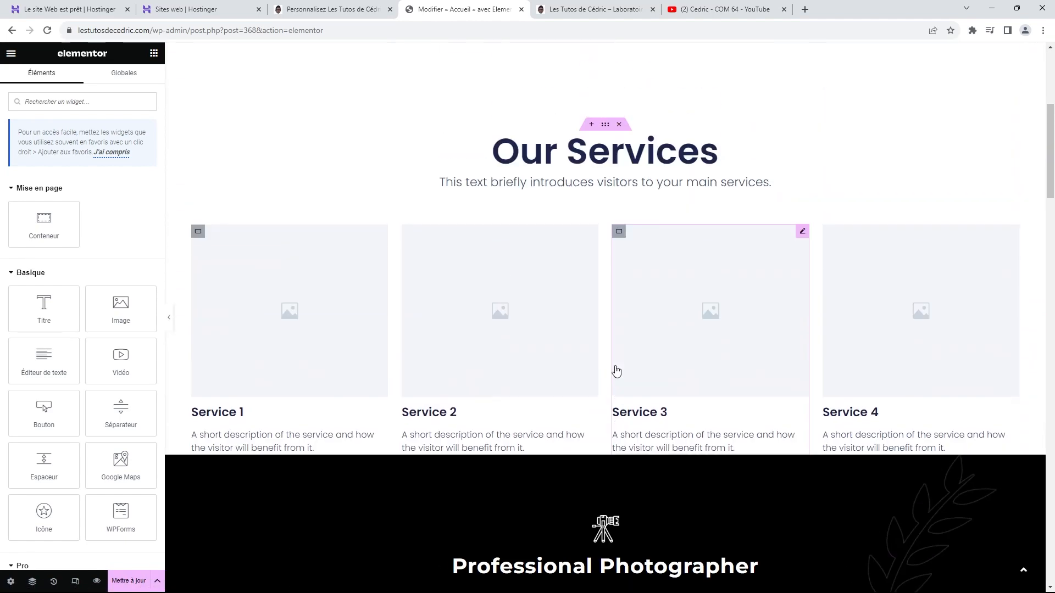
scroll(616, 372, up, 5)
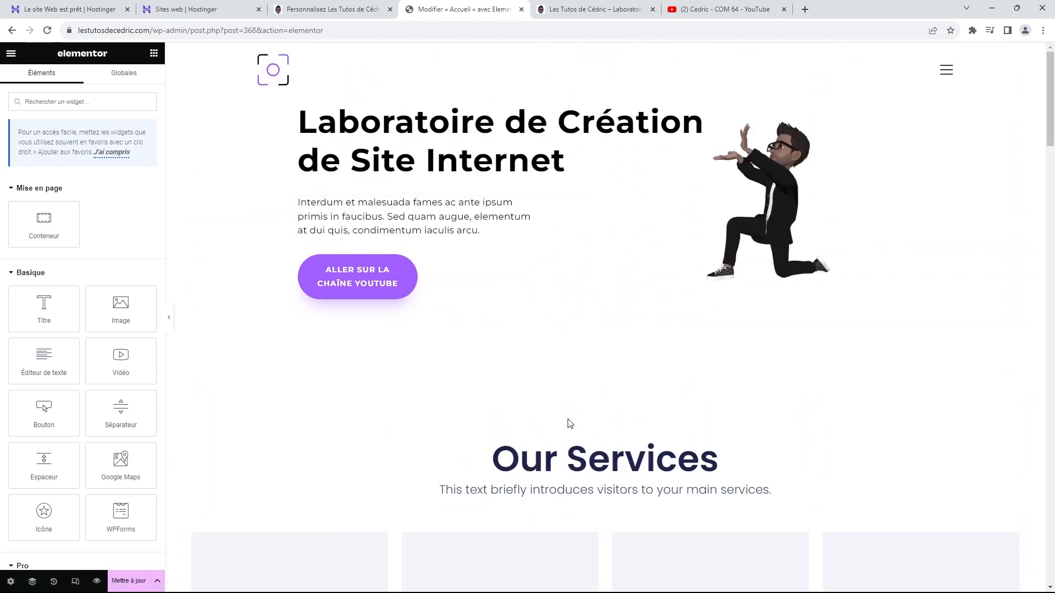
Step: Change the hero section's Marge interne from 50 to 100 at top (Haut) and bottom (Bas)
click(606, 432)
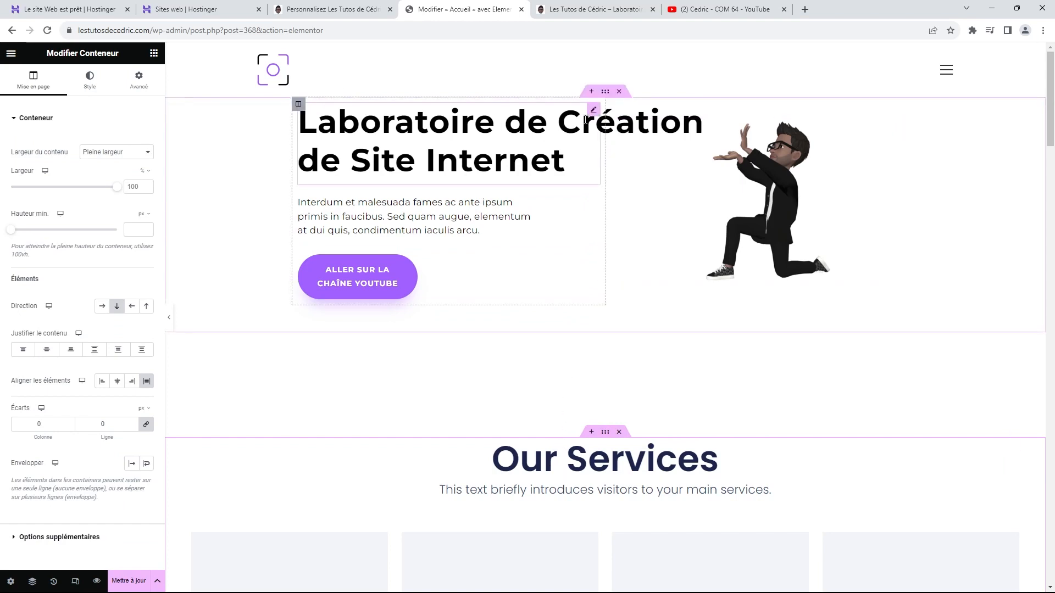
click(604, 95)
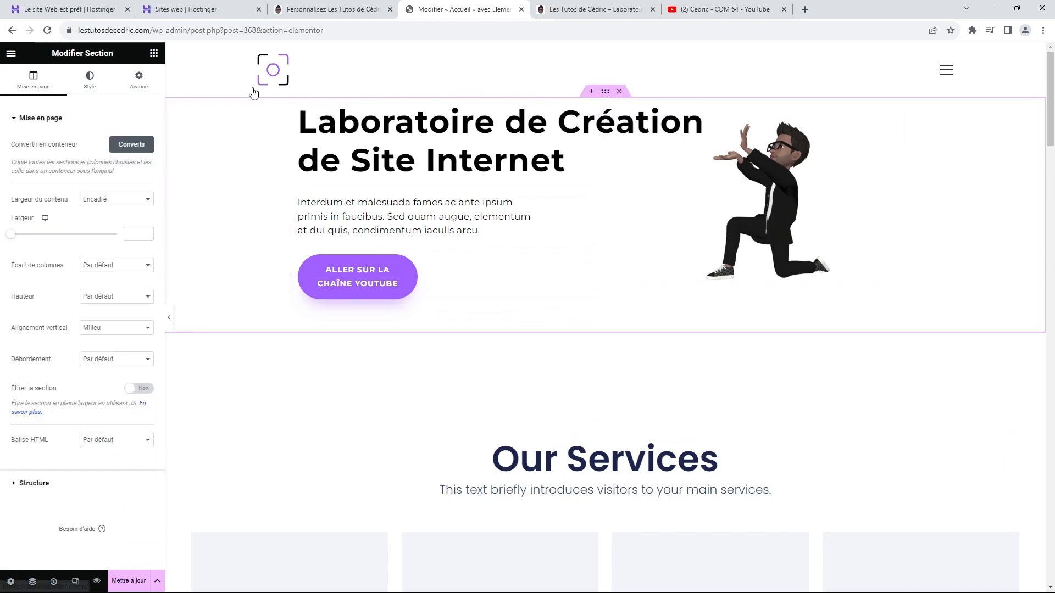
click(150, 87)
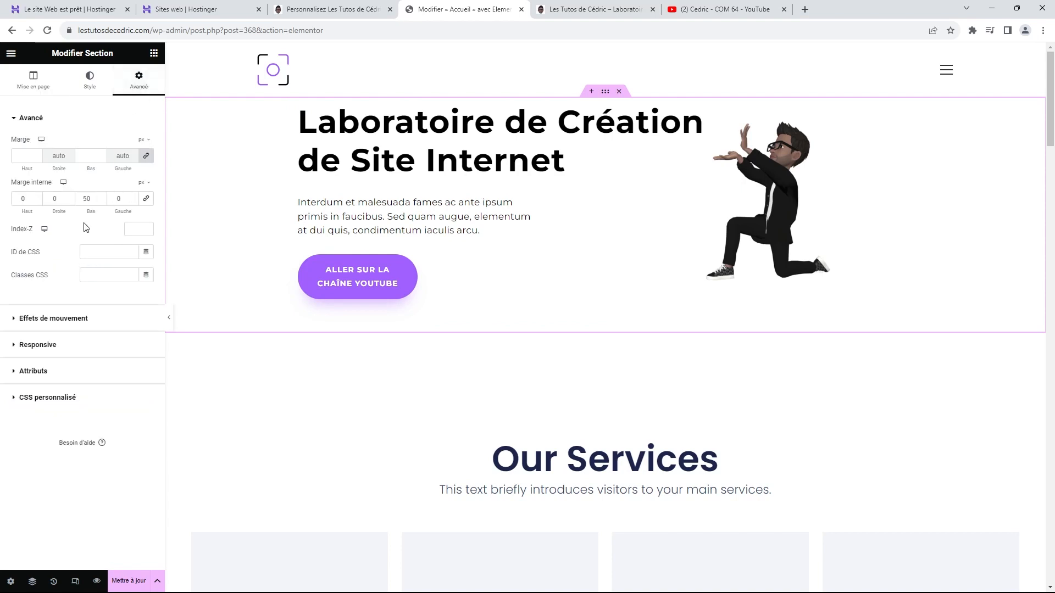
click(19, 199)
text(5)
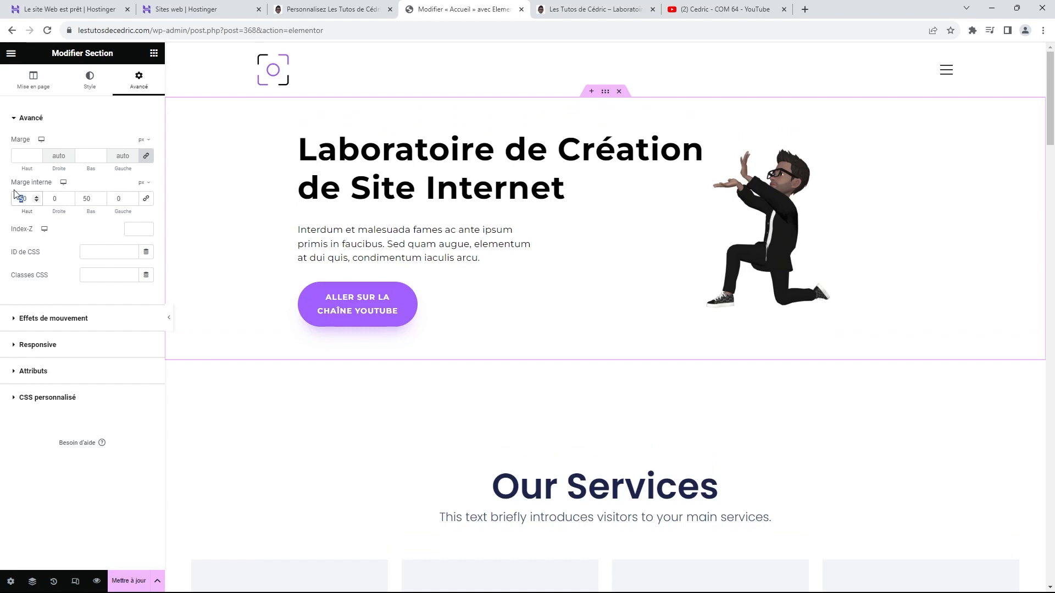
text(1000)
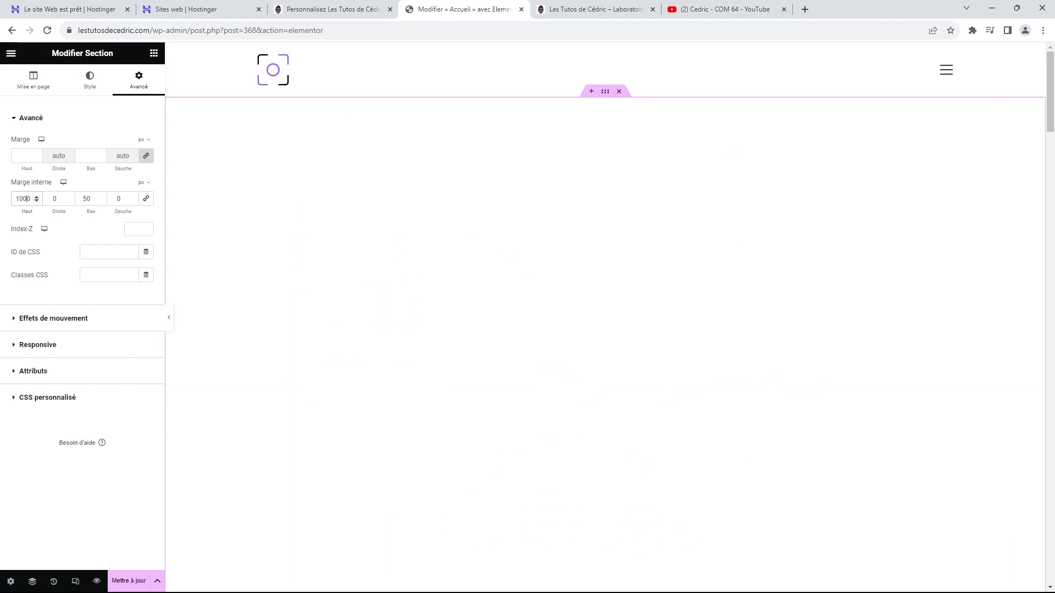
key(BackSpace)
click(84, 199)
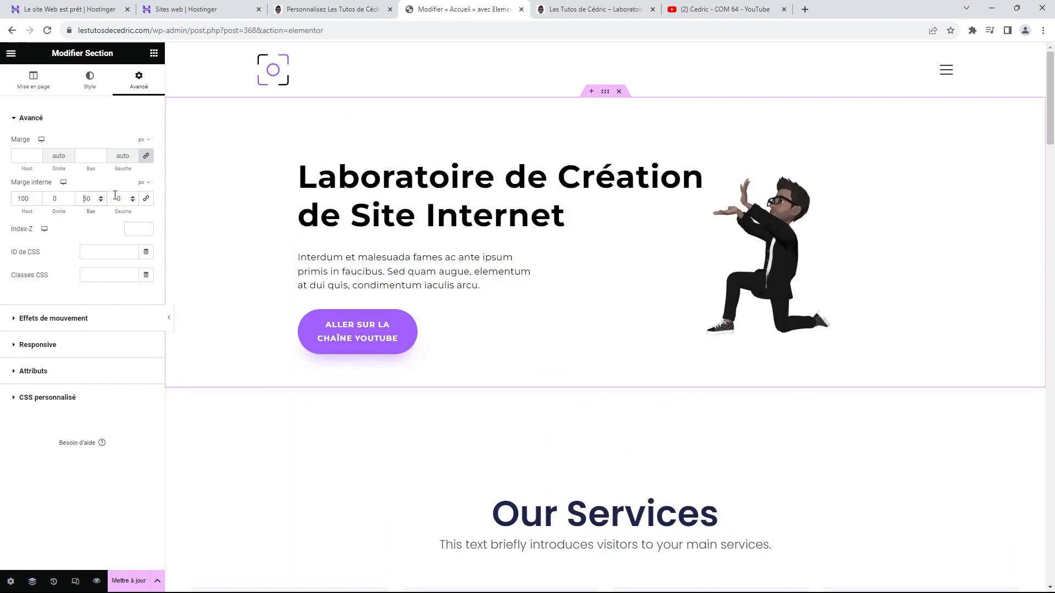
key(BackSpace)
key(BackSpace)
text(100)
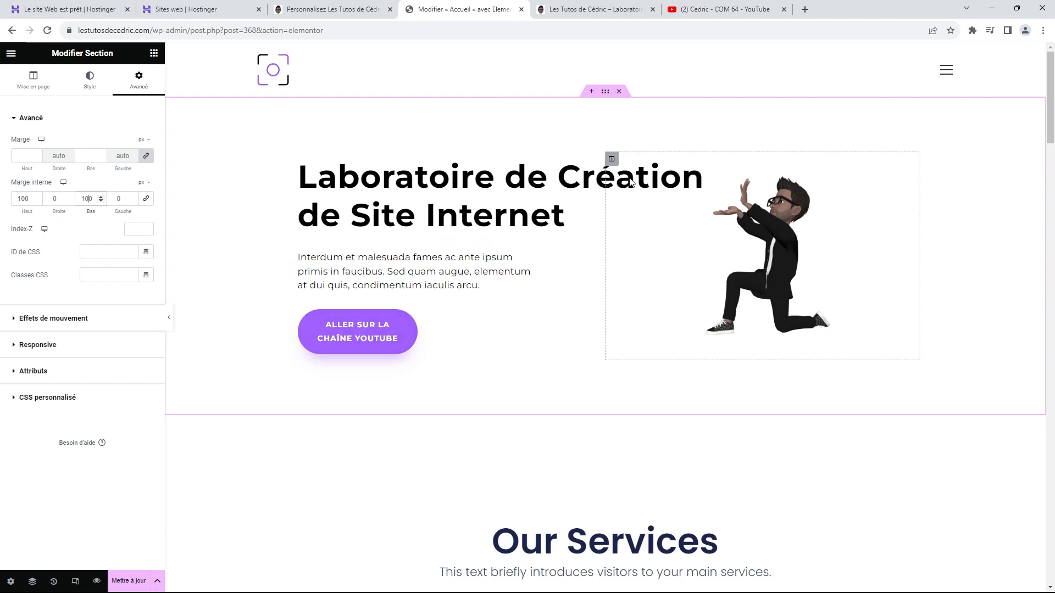
scroll(609, 241, down, 1)
Step: Switch the Our Services container's margin and padding units to px, clearing their values
scroll(613, 258, down, 3)
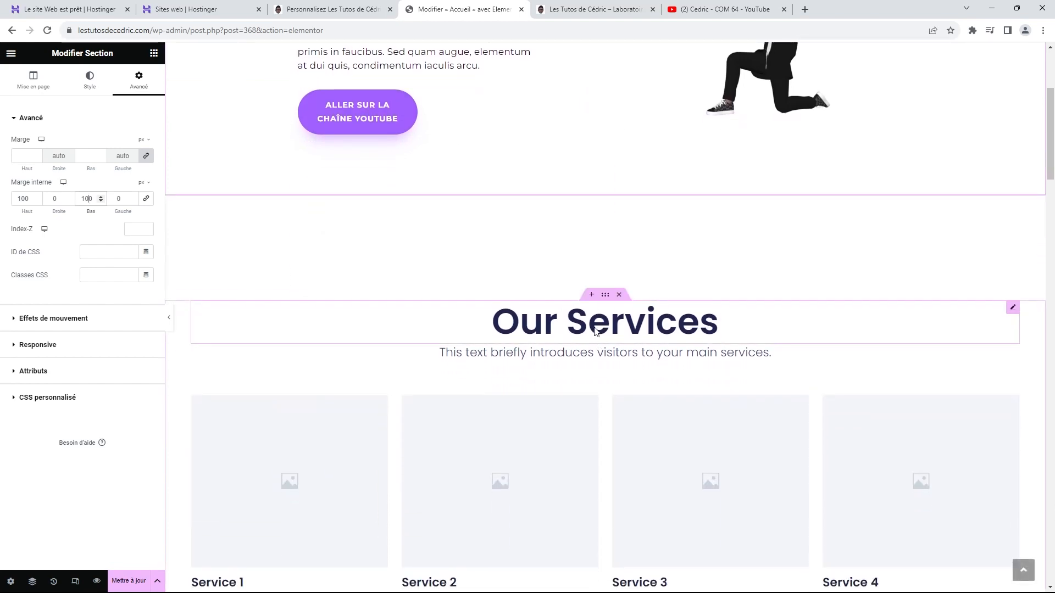
click(606, 295)
click(141, 82)
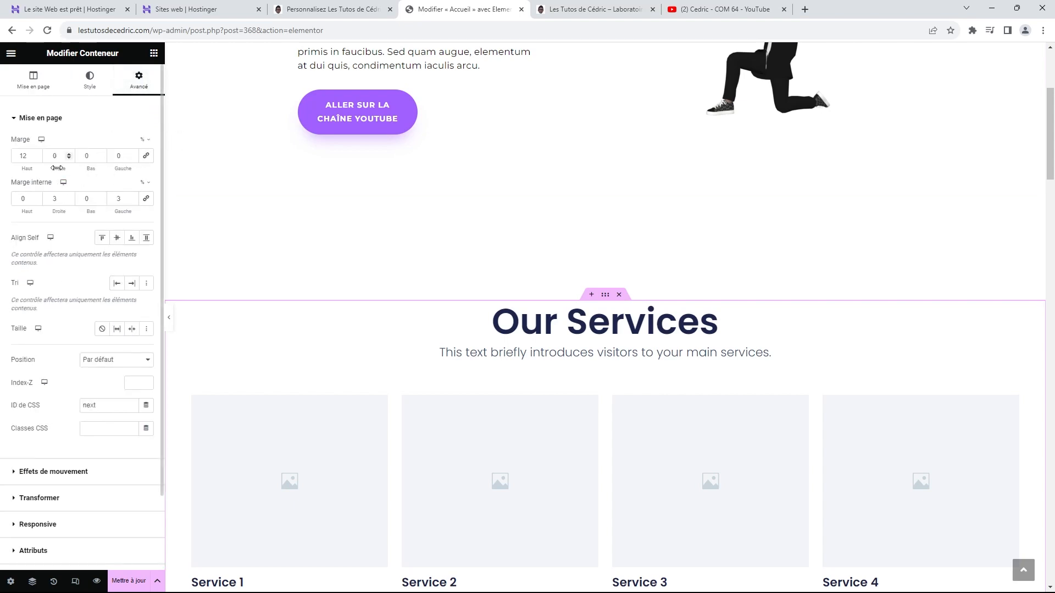
click(145, 142)
click(143, 142)
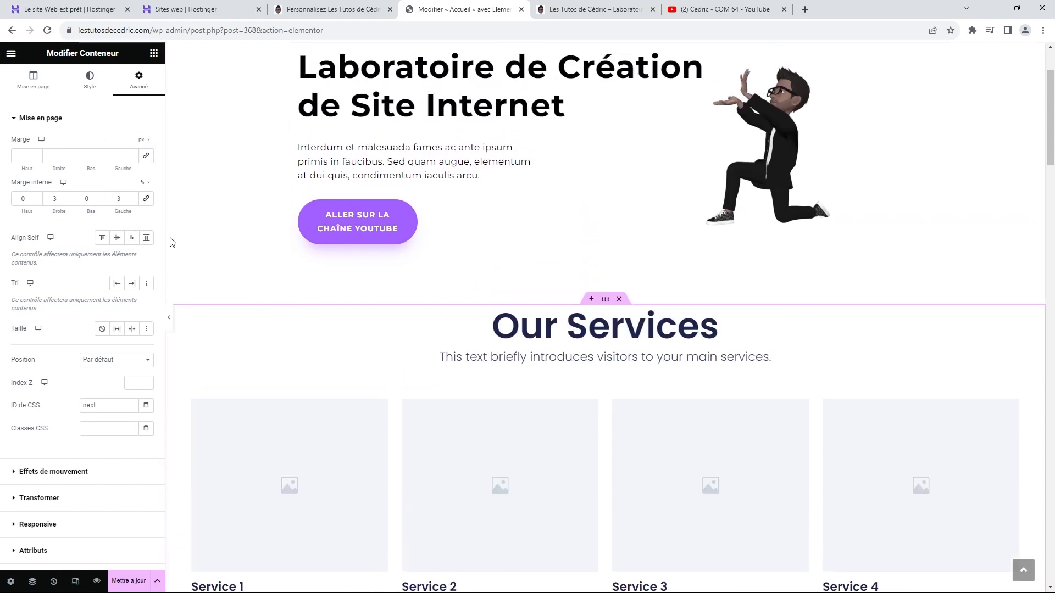
click(143, 184)
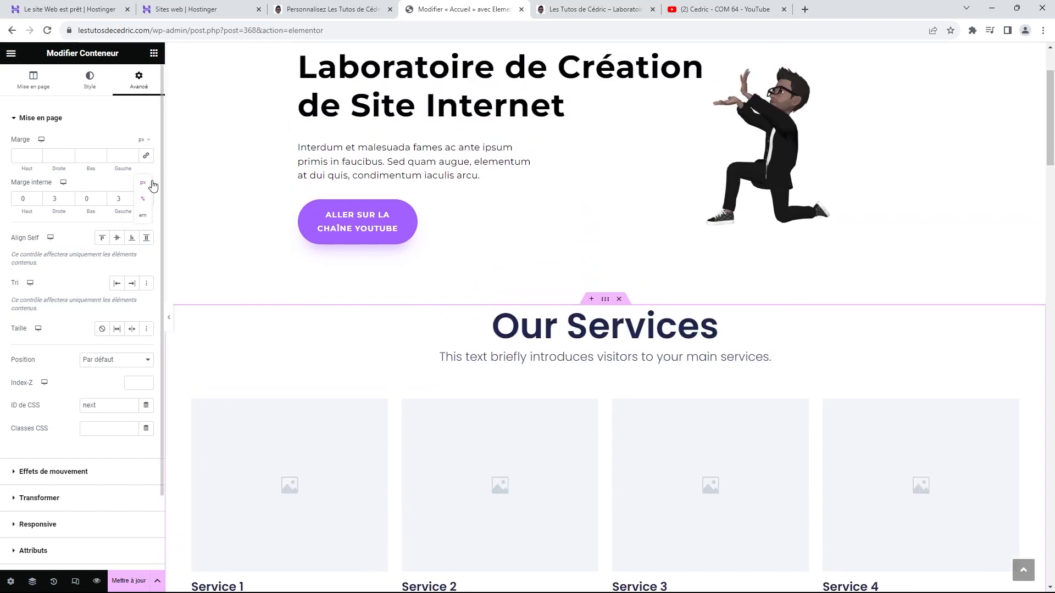
click(143, 185)
Step: Set the container's bottom padding to 100 px and save the page with Mettre à jour
scroll(415, 314, down, 1)
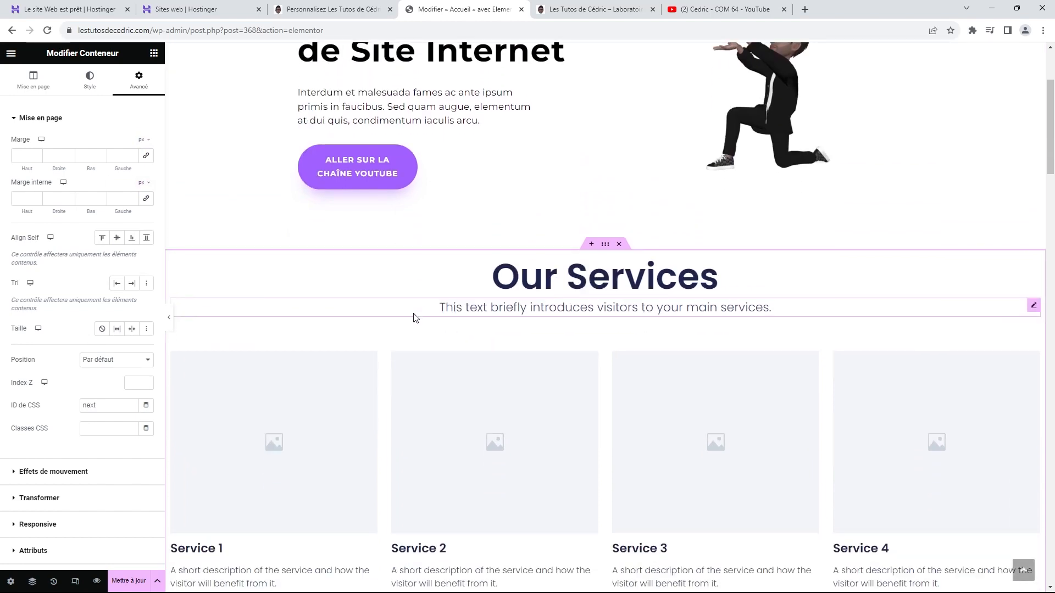
scroll(765, 260, up, 3)
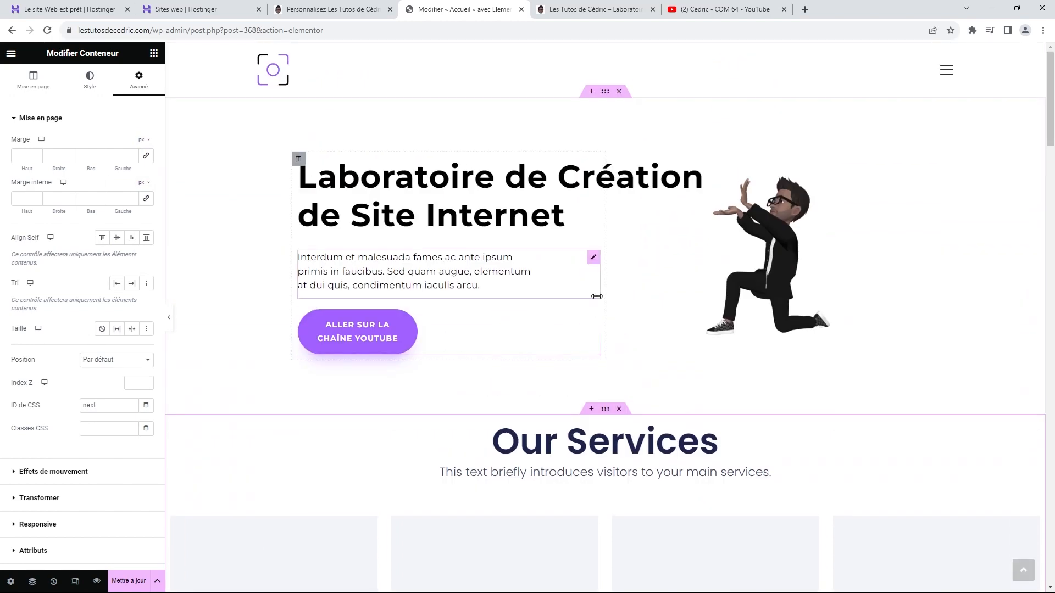
scroll(765, 260, down, 6)
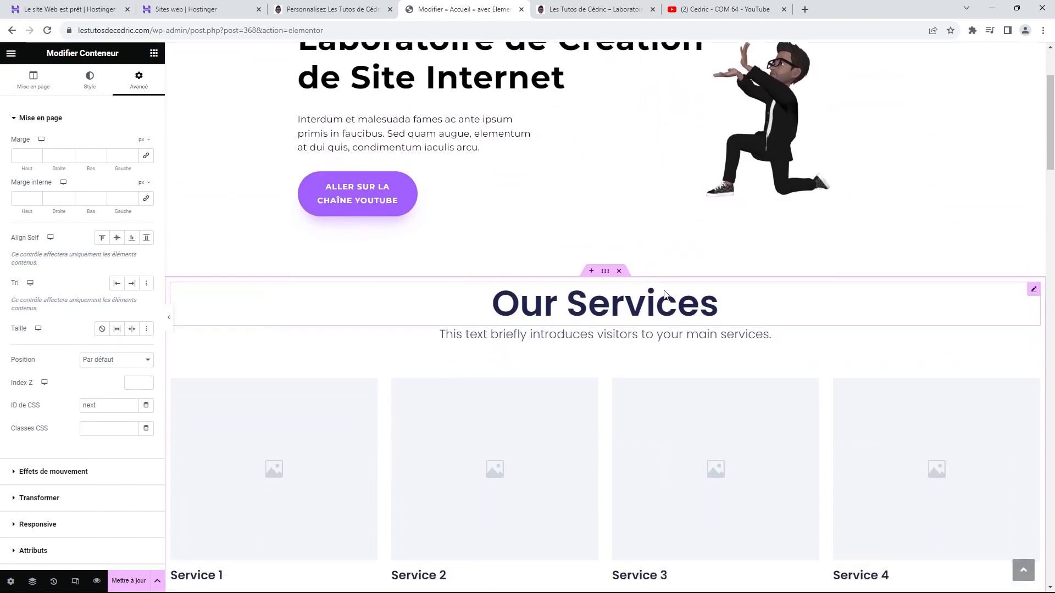
scroll(627, 357, up, 1)
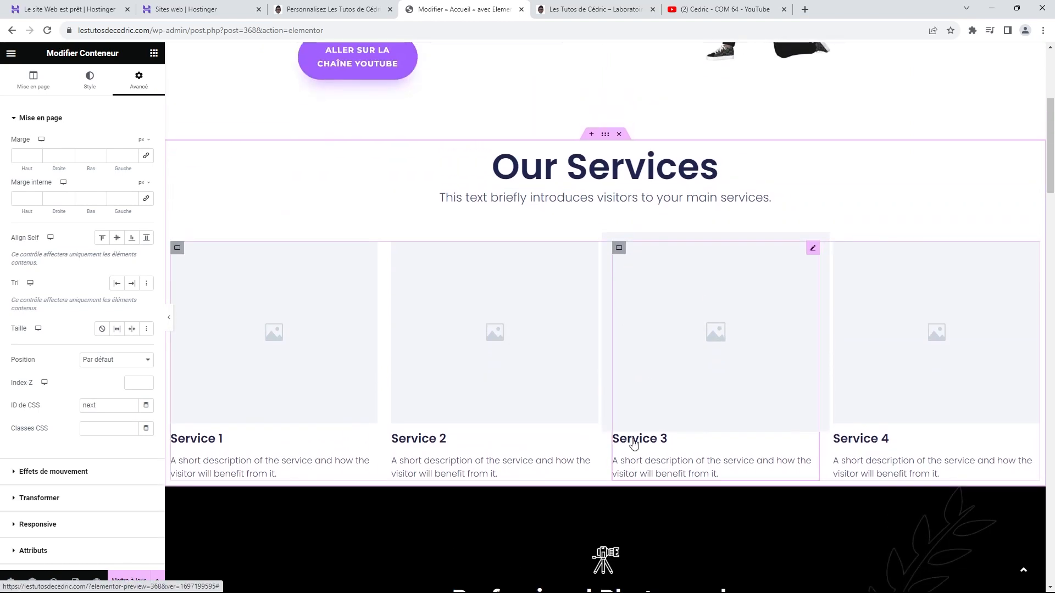
scroll(593, 467, up, 2)
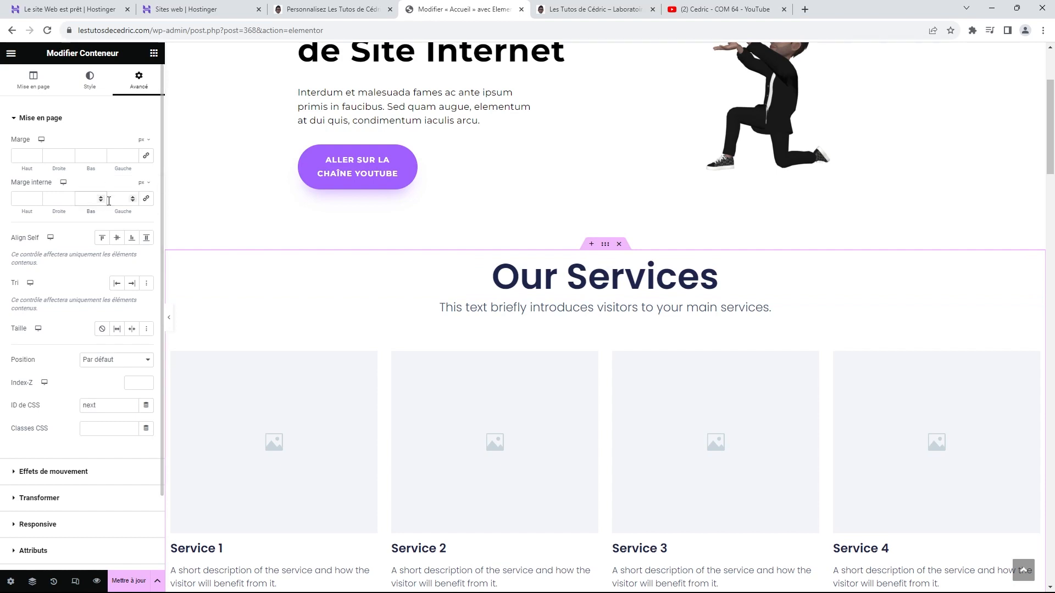
text(50)
scroll(493, 277, down, 5)
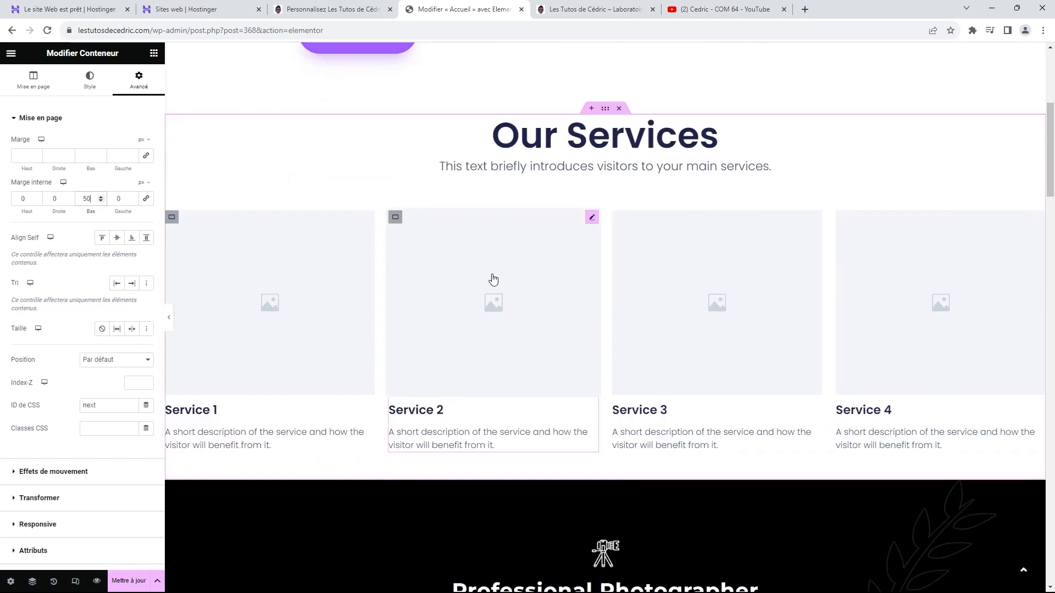
scroll(501, 350, up, 1)
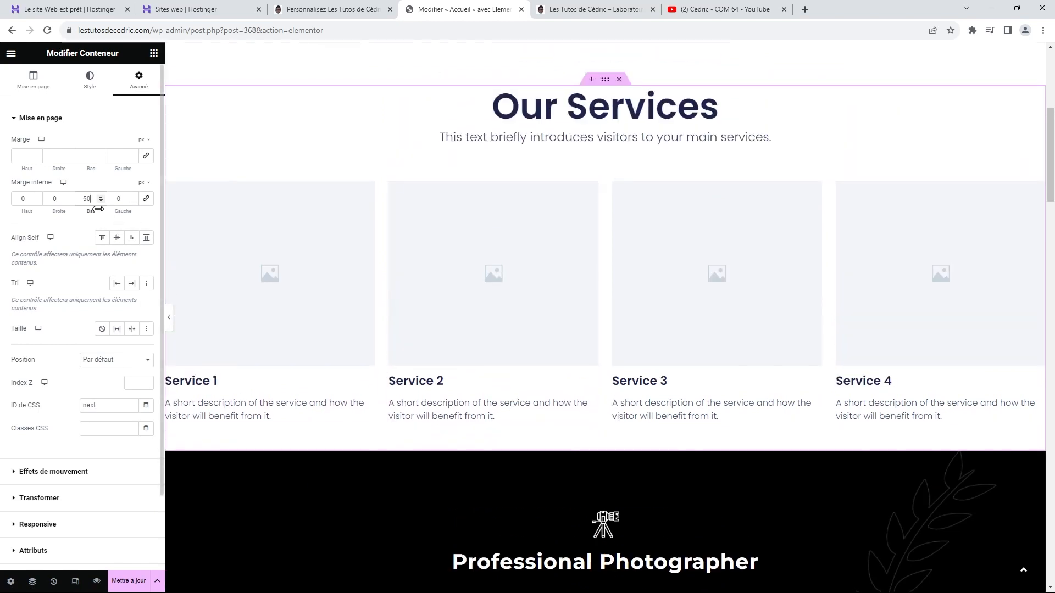
scroll(86, 196, up, 2)
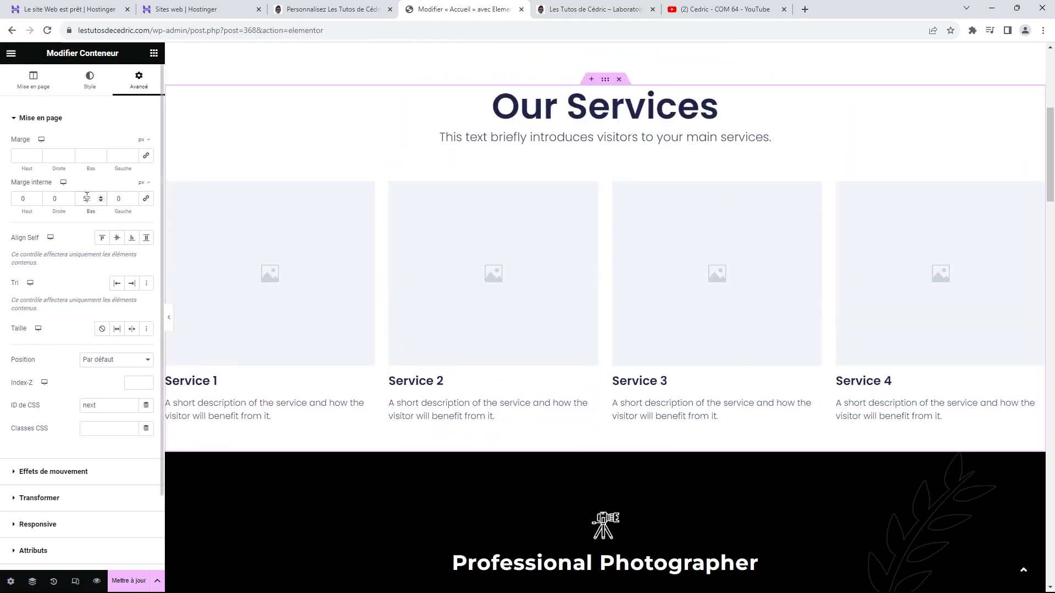
drag(88, 196, 72, 202)
text(100)
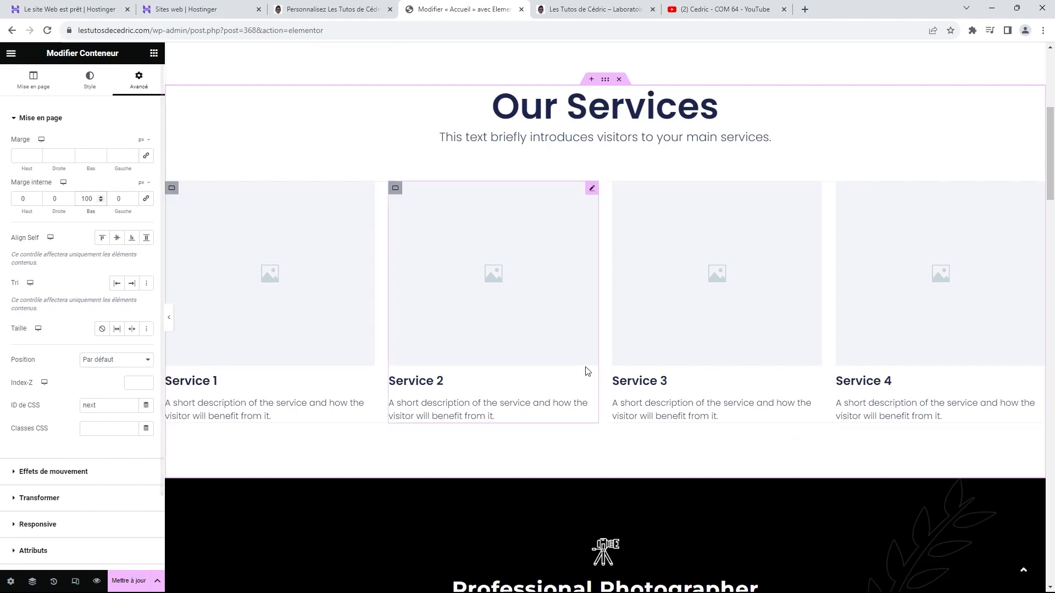
scroll(593, 367, up, 5)
scroll(593, 367, up, 1)
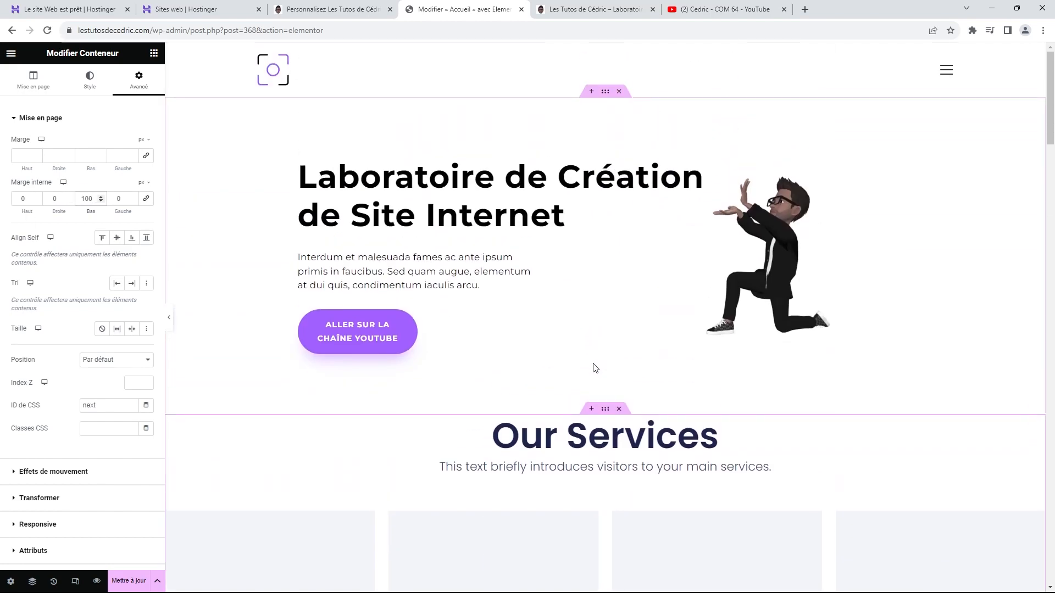
scroll(595, 368, down, 6)
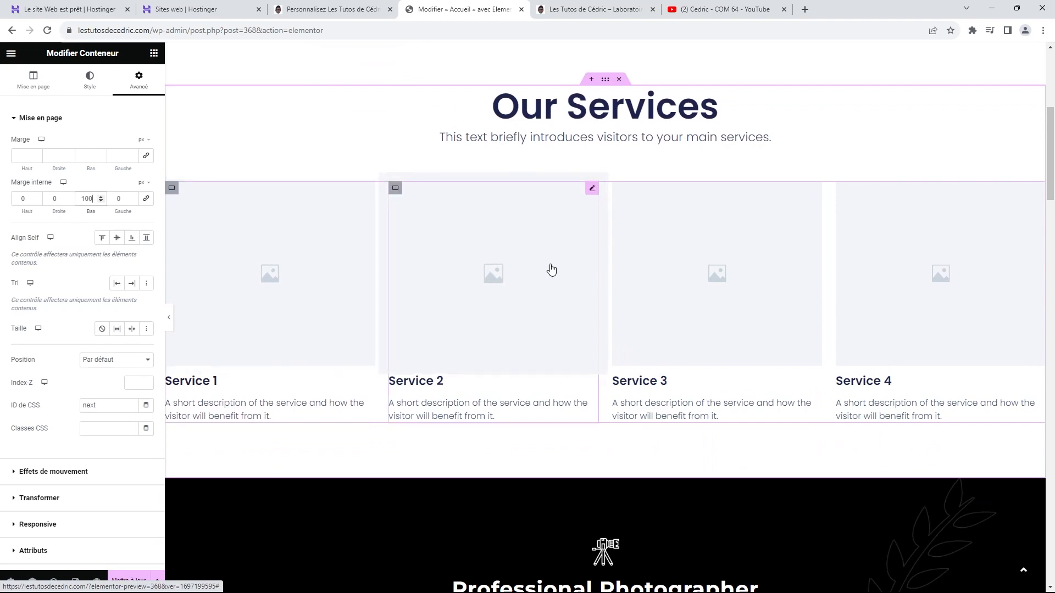
scroll(880, 272, down, 7)
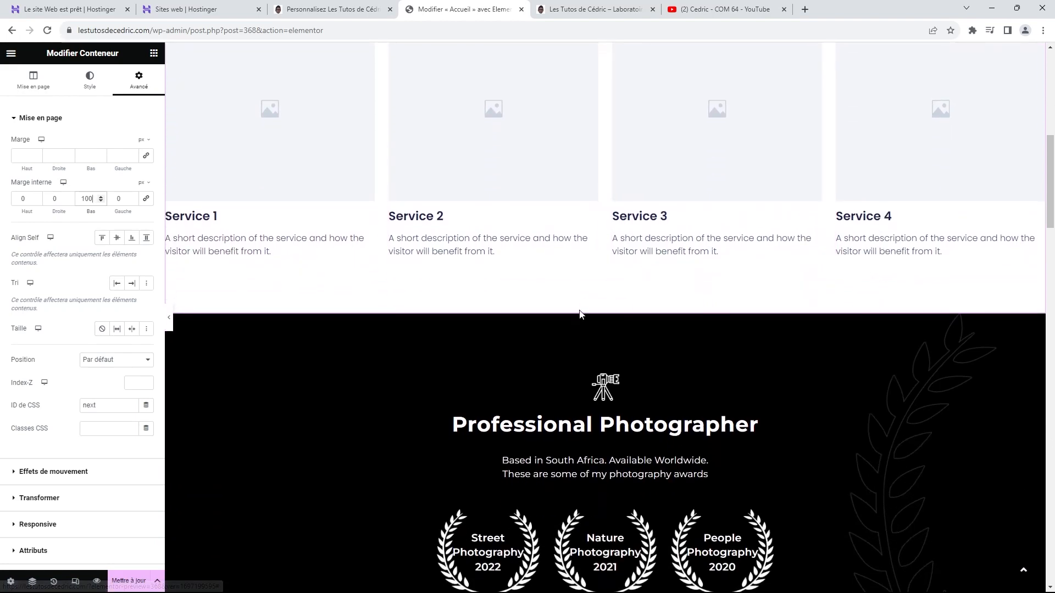
scroll(679, 355, down, 4)
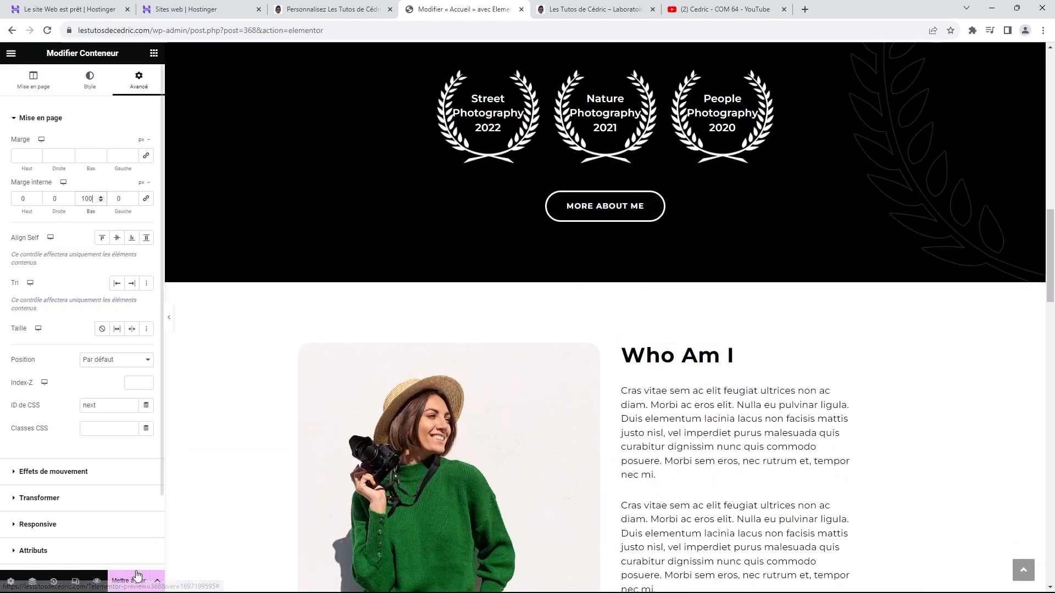
click(137, 581)
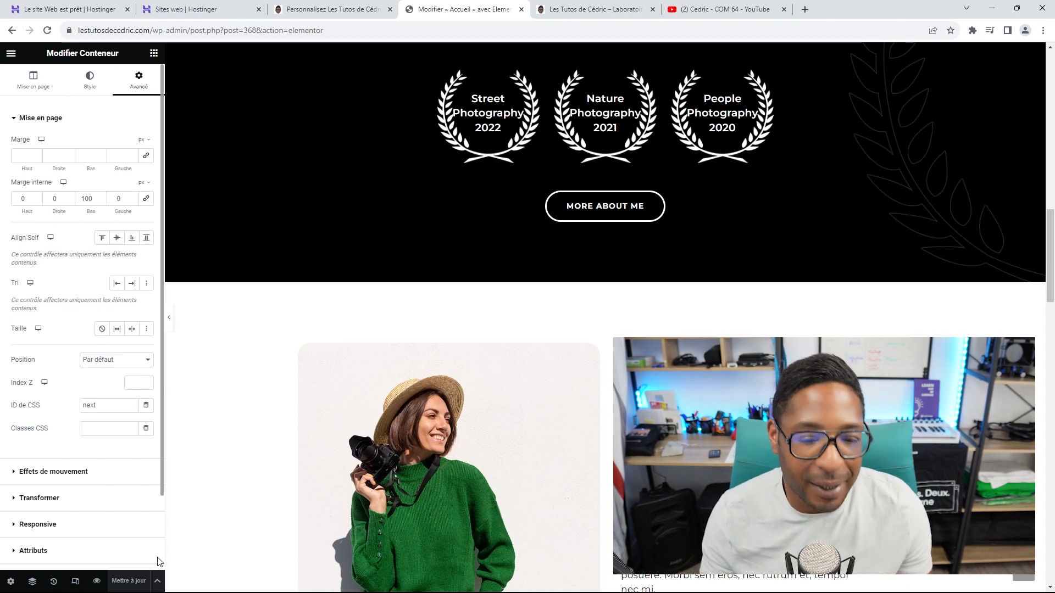
scroll(362, 544, up, 15)
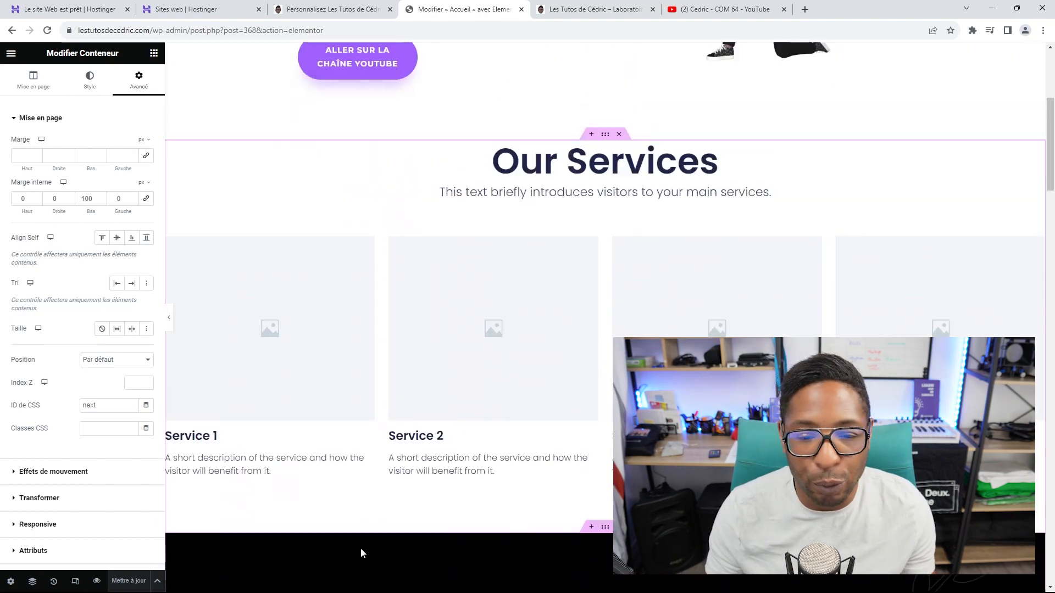
scroll(360, 548, up, 5)
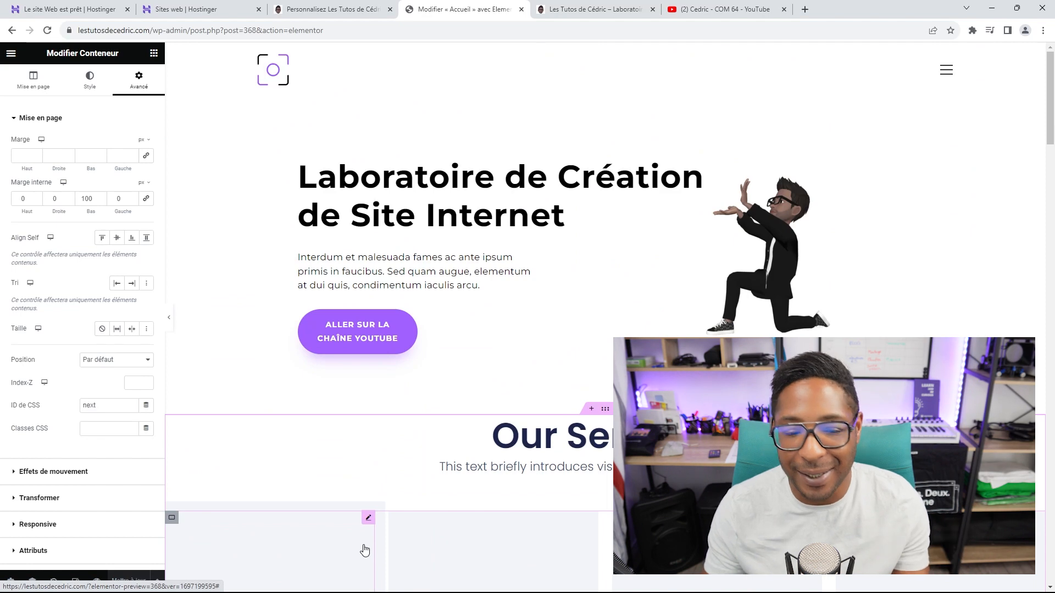
scroll(365, 549, down, 1)
scroll(365, 550, up, 1)
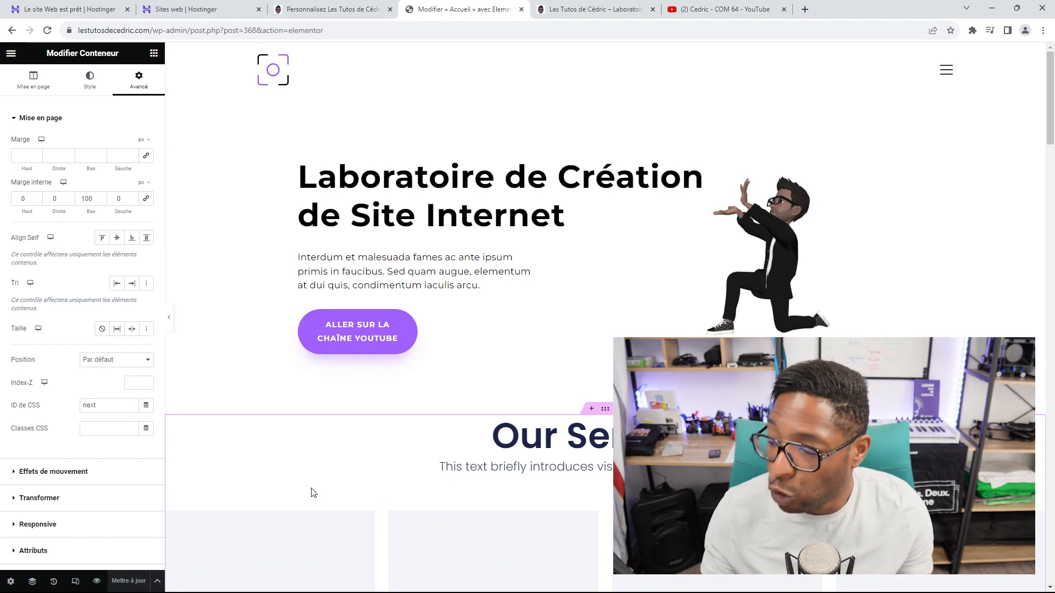
scroll(346, 358, down, 6)
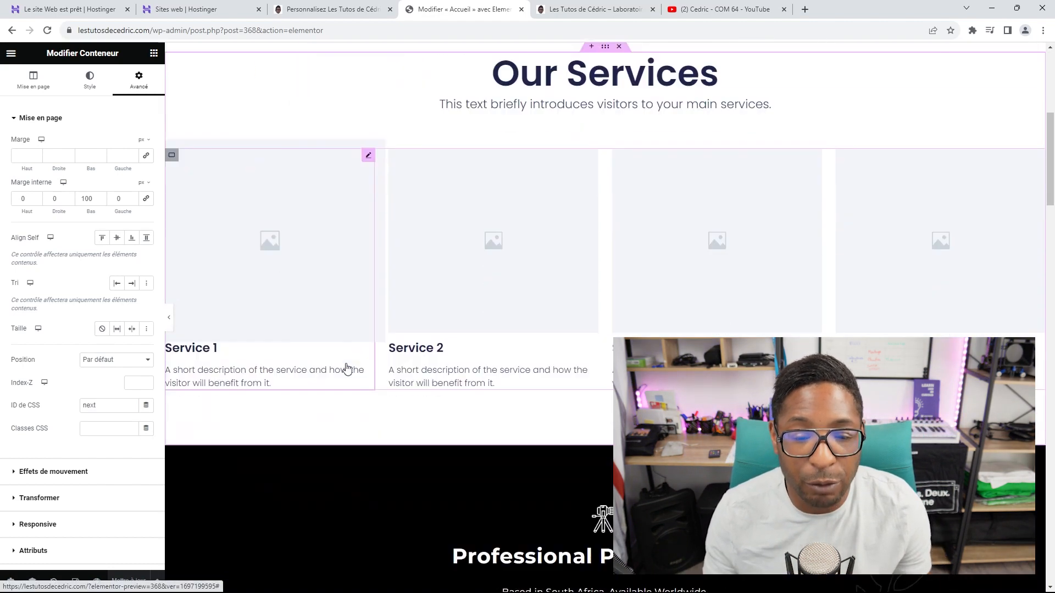
scroll(347, 374, up, 5)
scroll(347, 377, up, 2)
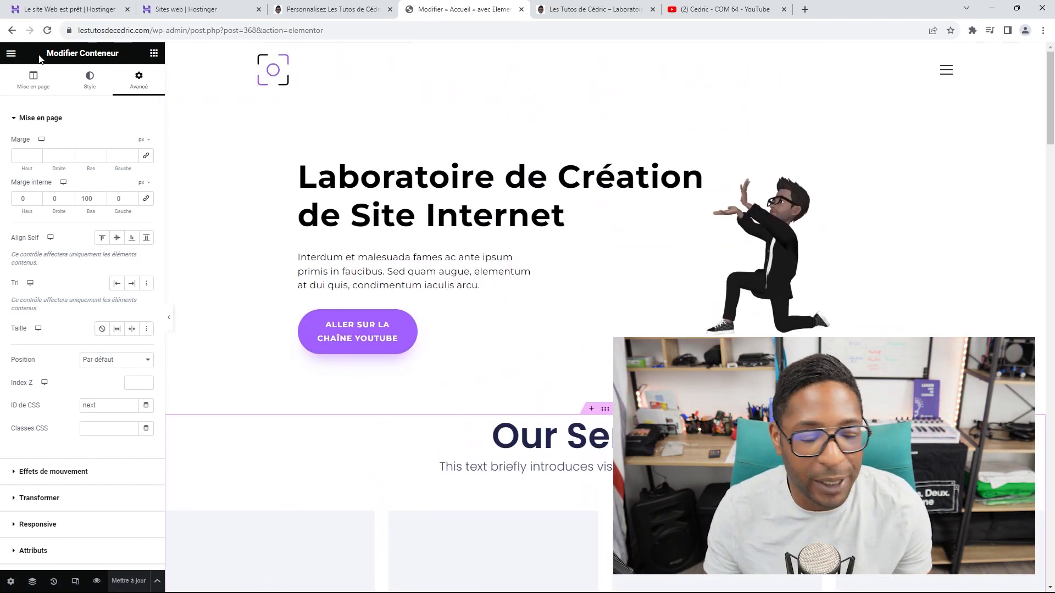
Step: Leave the editor with Tableau de bord WP as exit destination, then close the Personnaliser tab
click(11, 54)
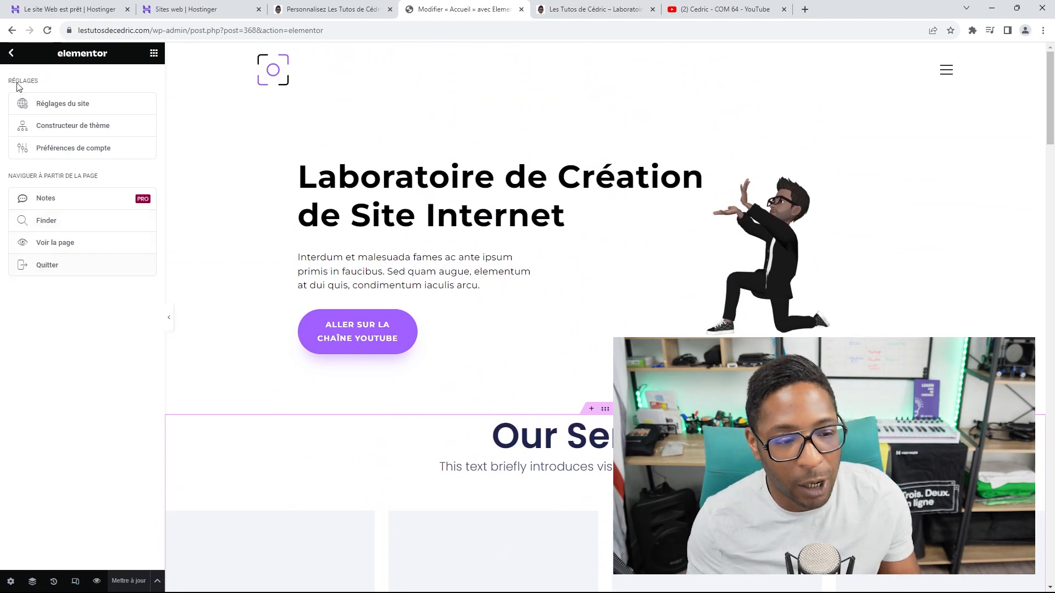
click(48, 266)
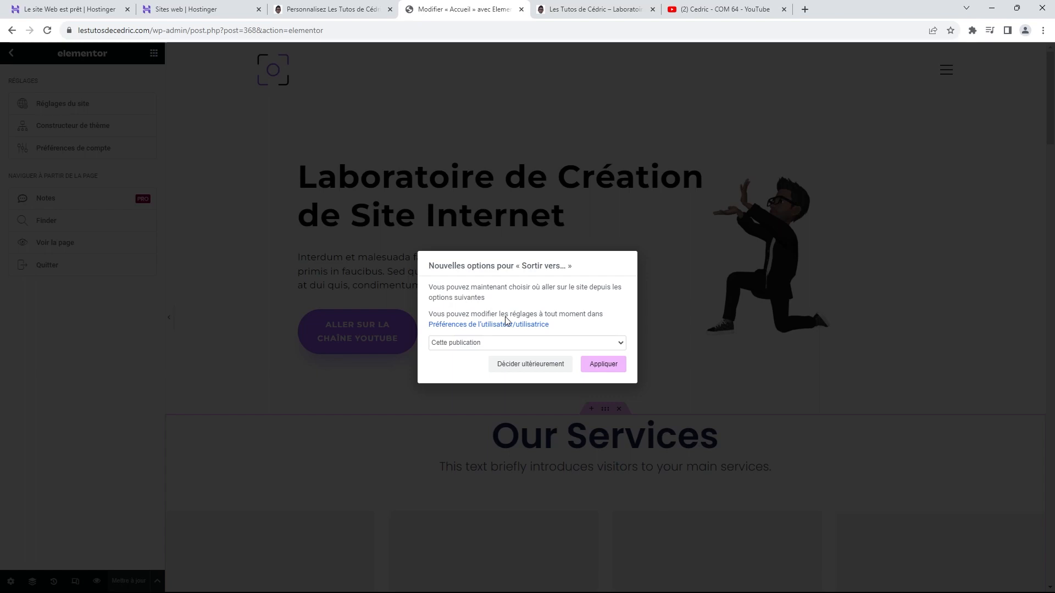
click(621, 344)
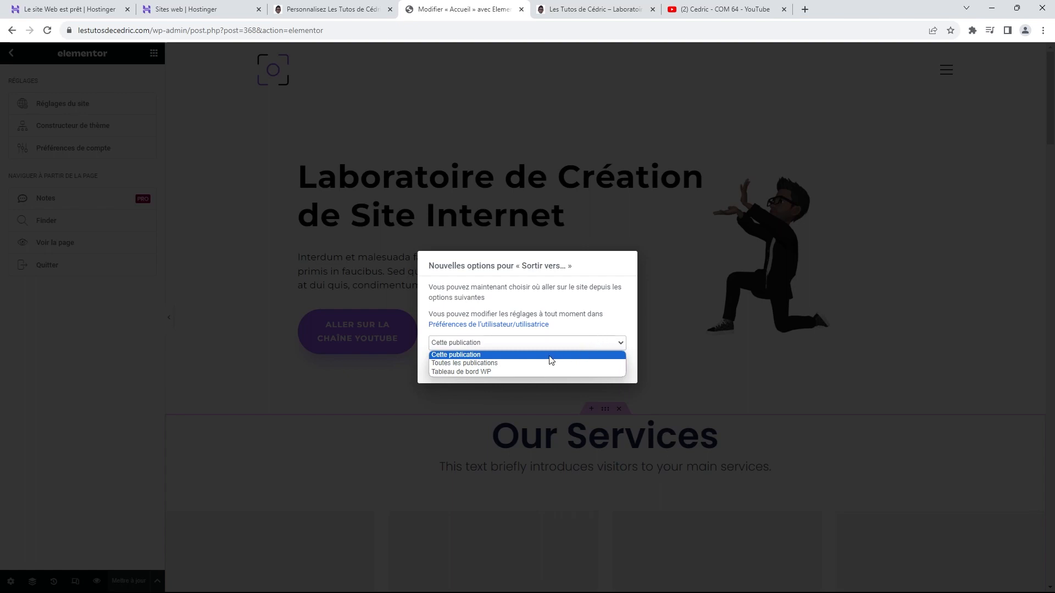
click(489, 372)
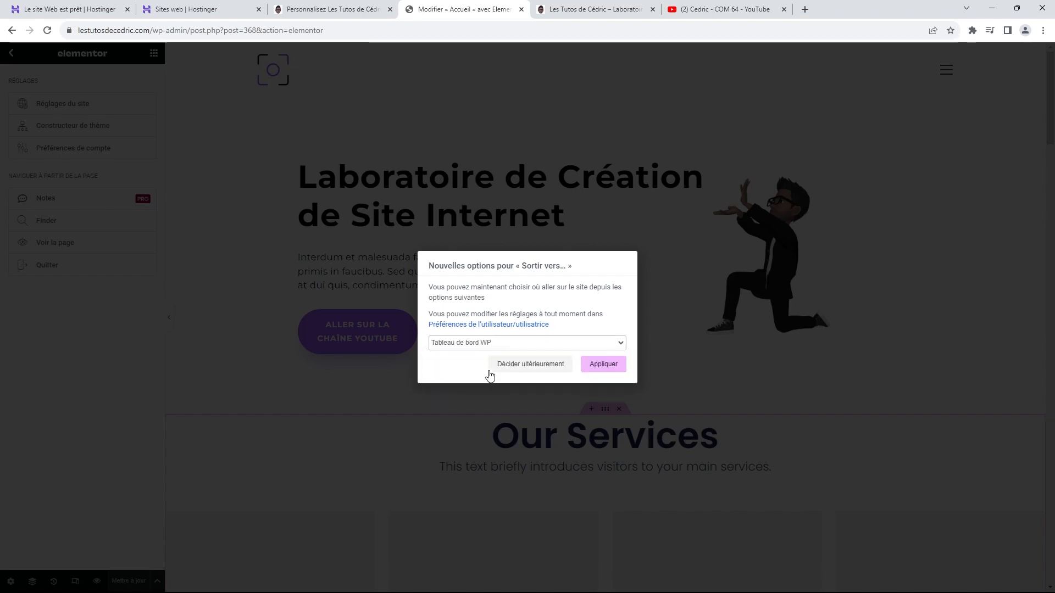
click(608, 367)
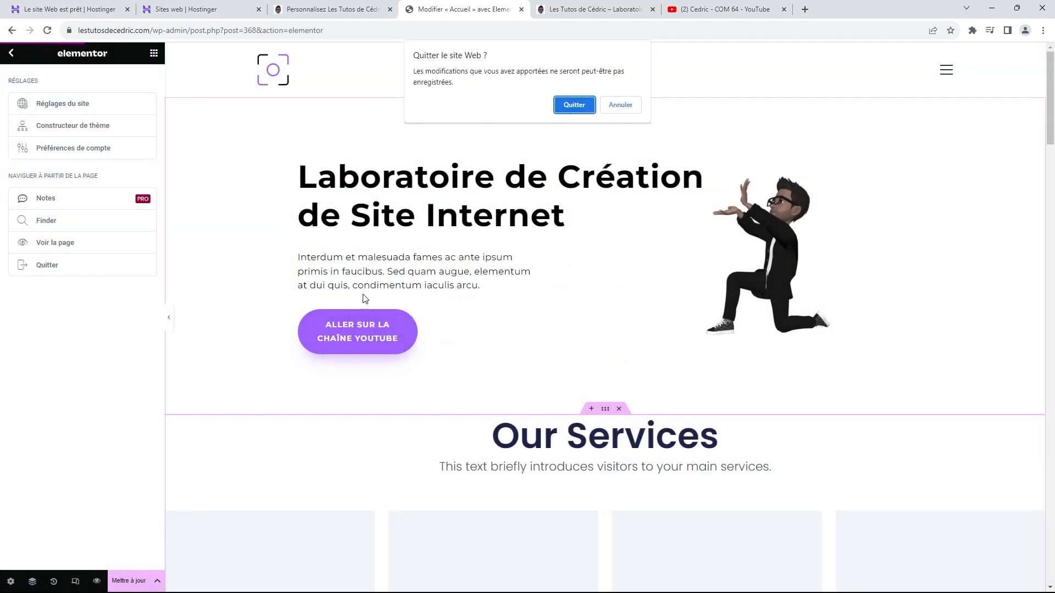
click(567, 105)
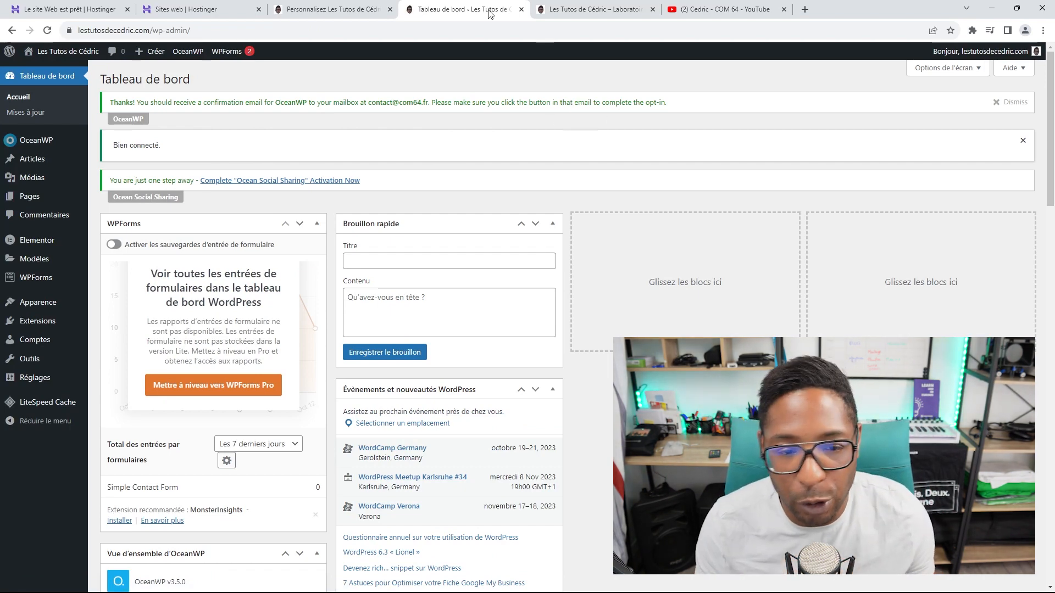
click(390, 10)
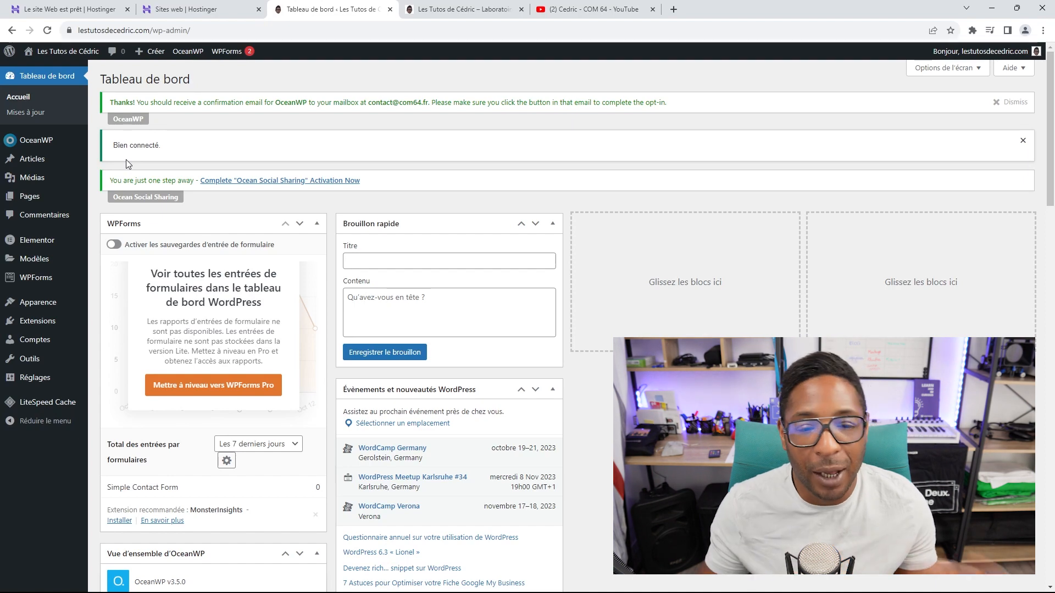
click(477, 6)
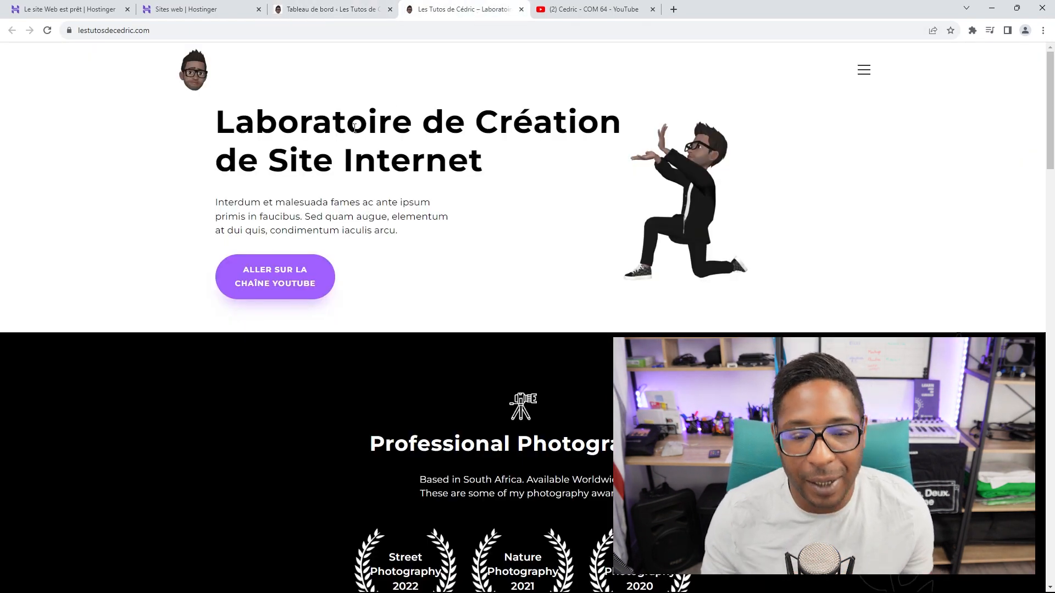
Step: Reload the live homepage, review the new Our Services section, and check the hamburger menu
click(47, 30)
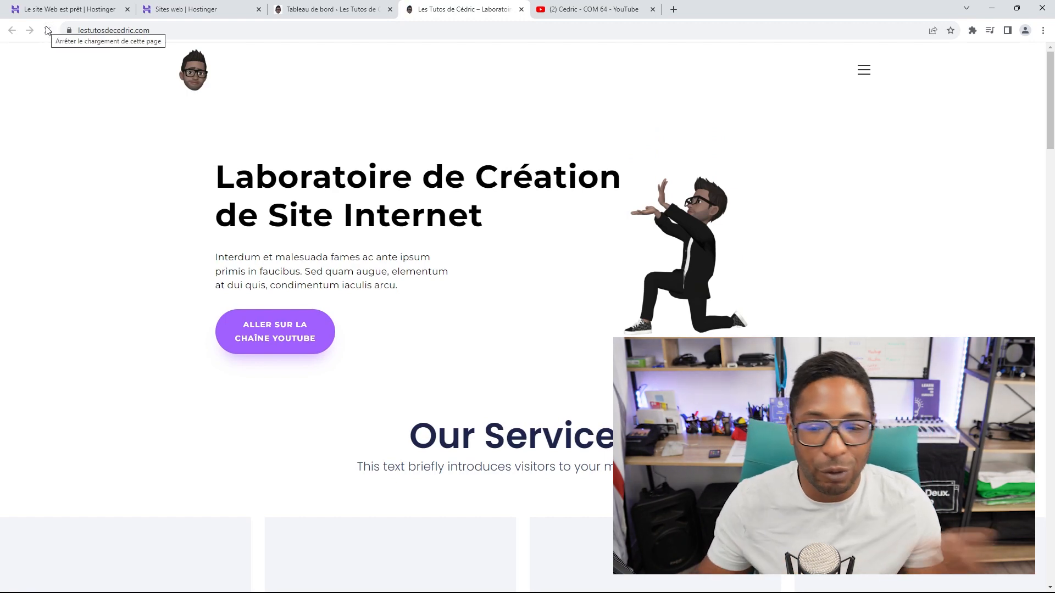
scroll(549, 219, down, 5)
scroll(554, 168, down, 11)
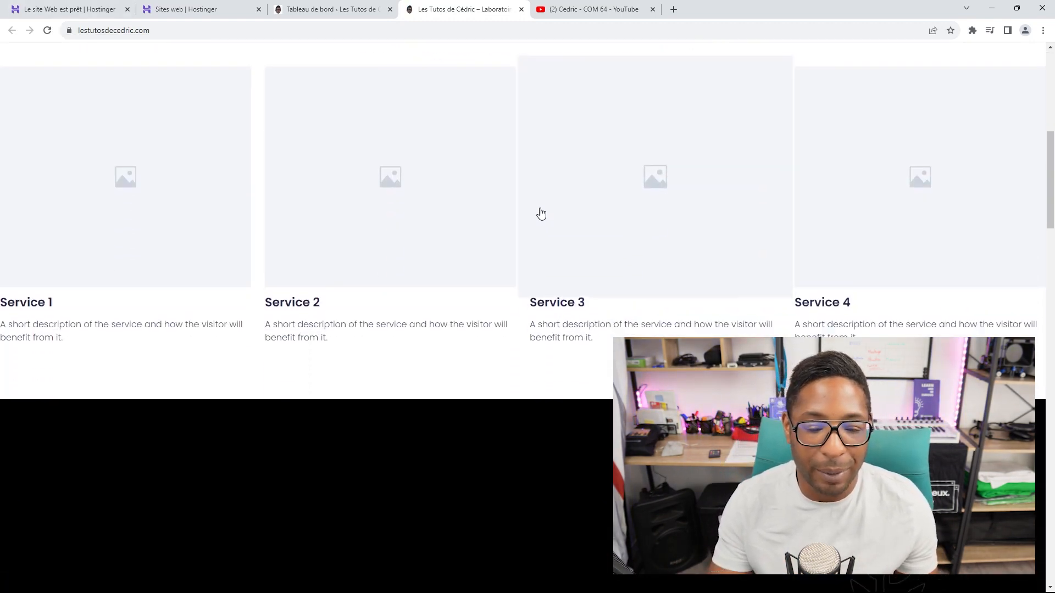
scroll(323, 361, up, 2)
scroll(329, 358, down, 12)
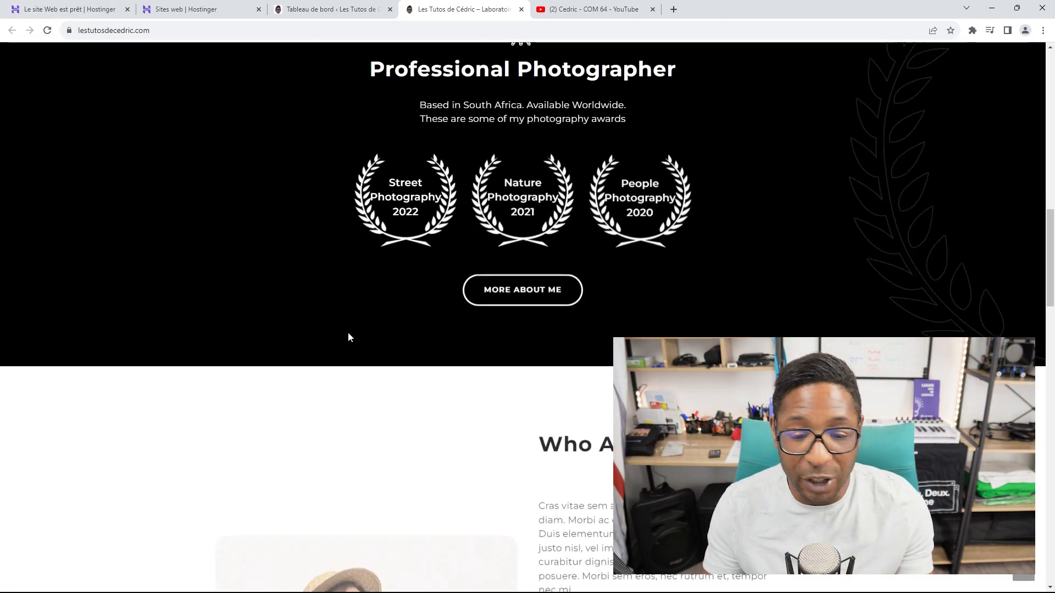
scroll(355, 341, down, 11)
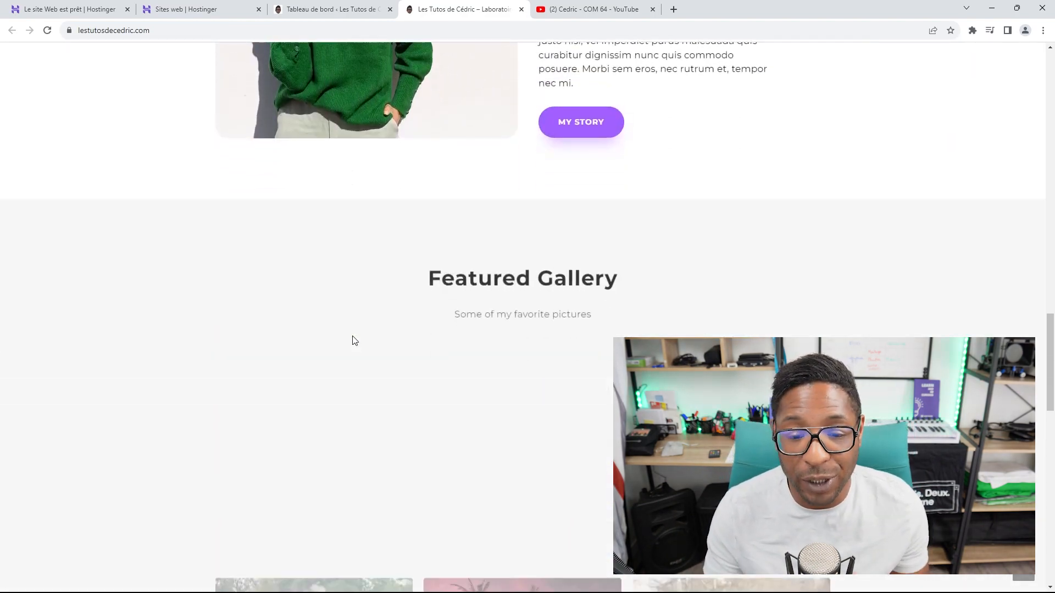
scroll(352, 360, down, 6)
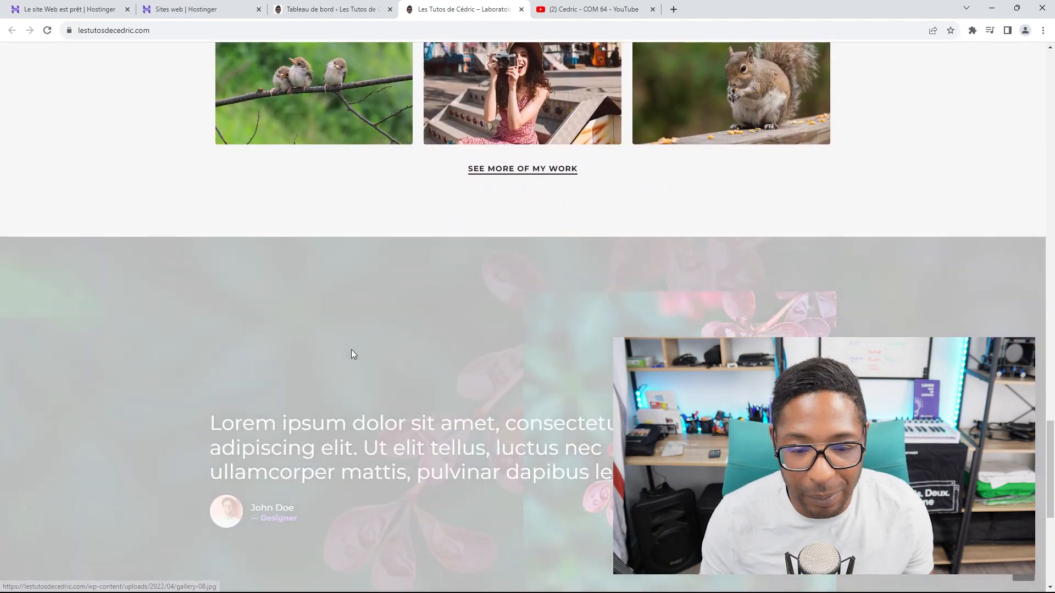
scroll(357, 362, down, 2)
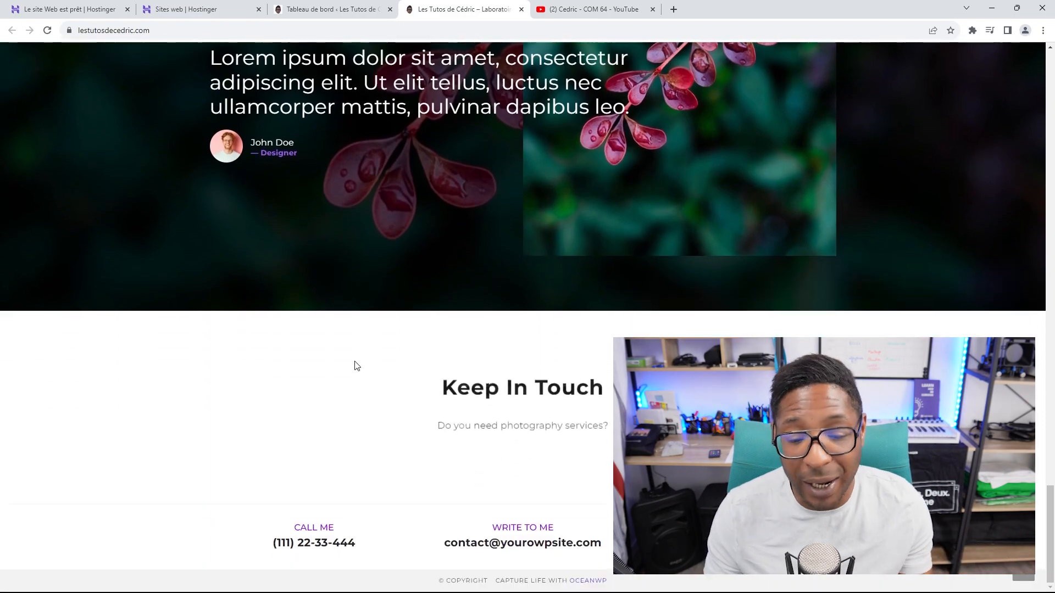
scroll(354, 361, up, 6)
scroll(355, 360, up, 12)
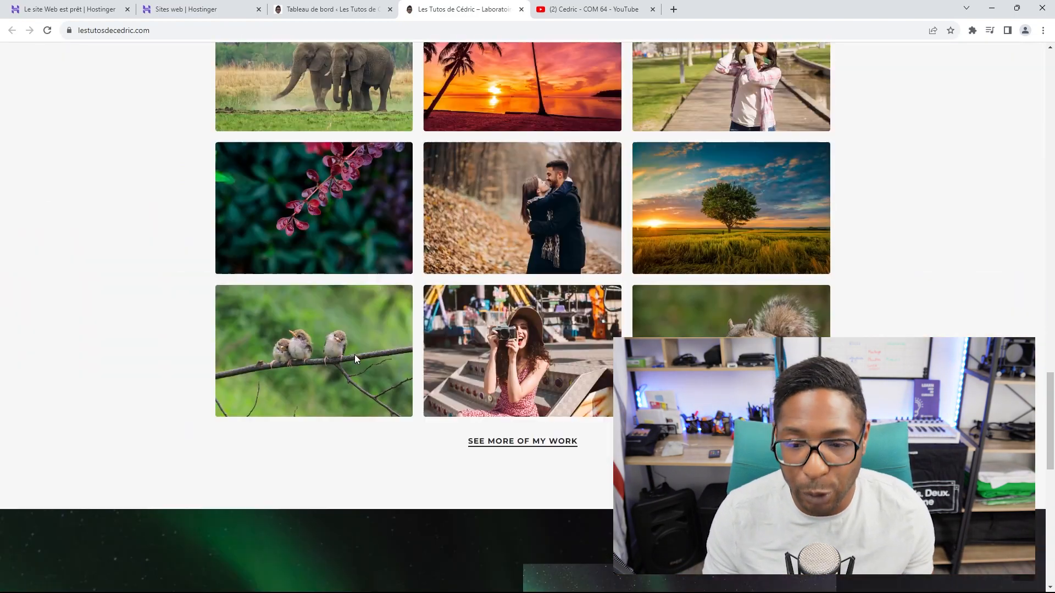
scroll(356, 360, up, 15)
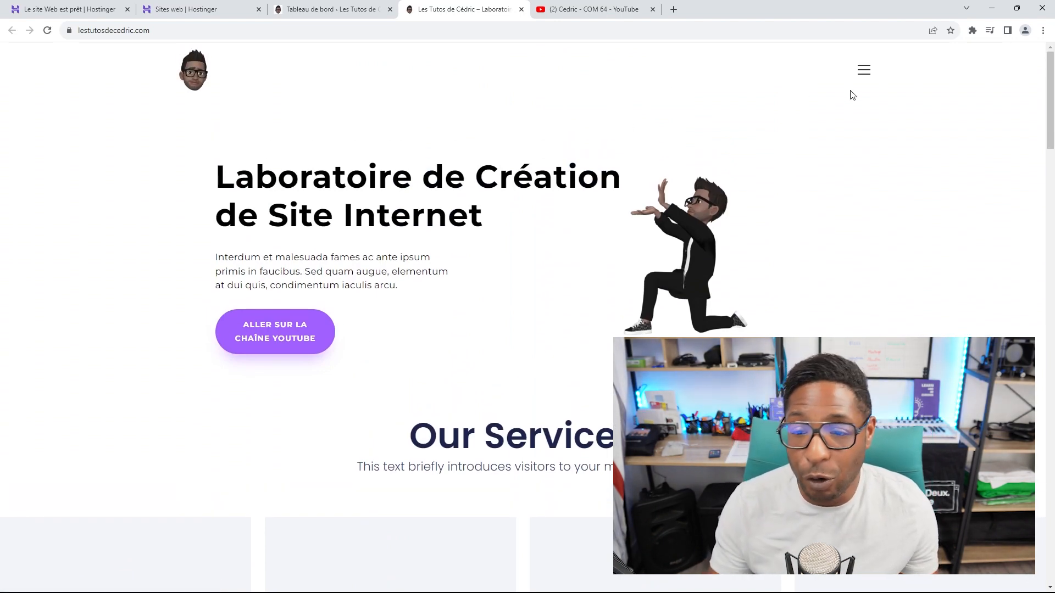
click(864, 70)
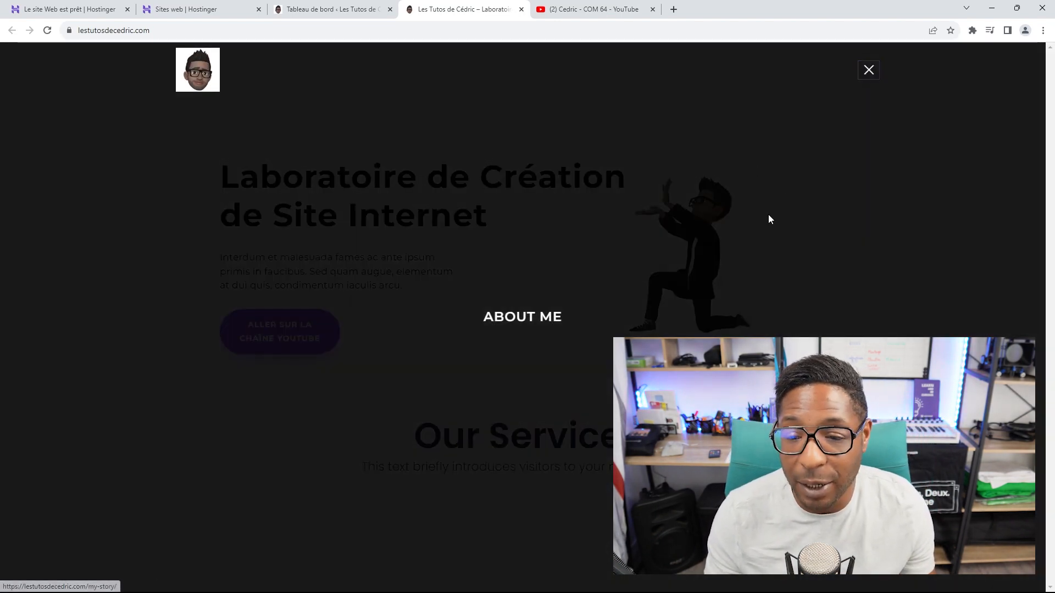
click(868, 71)
Step: Open Apparence > Menus in a new tab and load Left Menu for editing
click(343, 9)
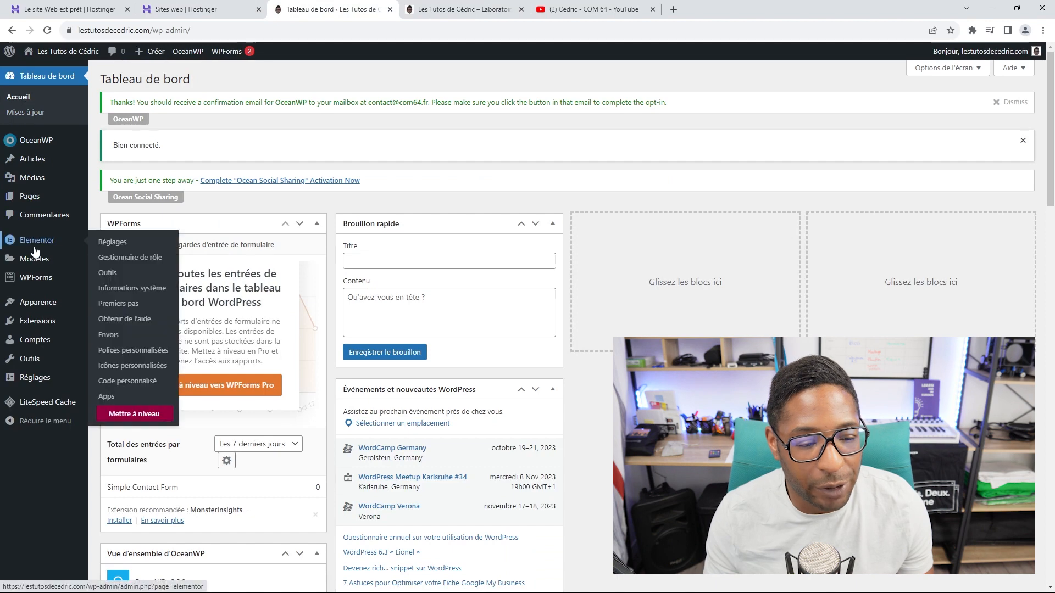
mouse_move(39, 310)
right_click(109, 354)
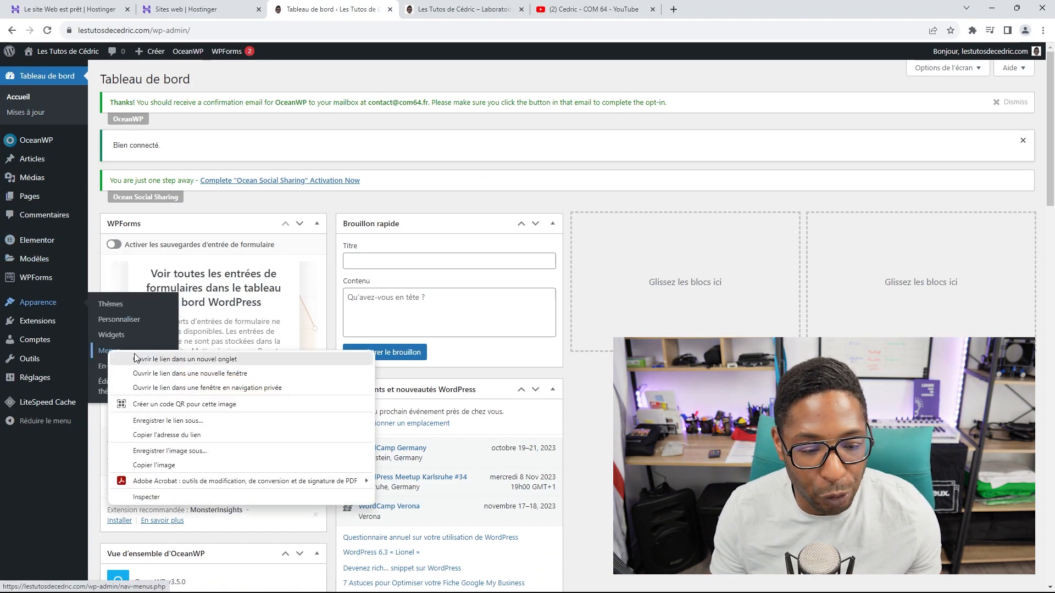
click(181, 290)
click(441, 11)
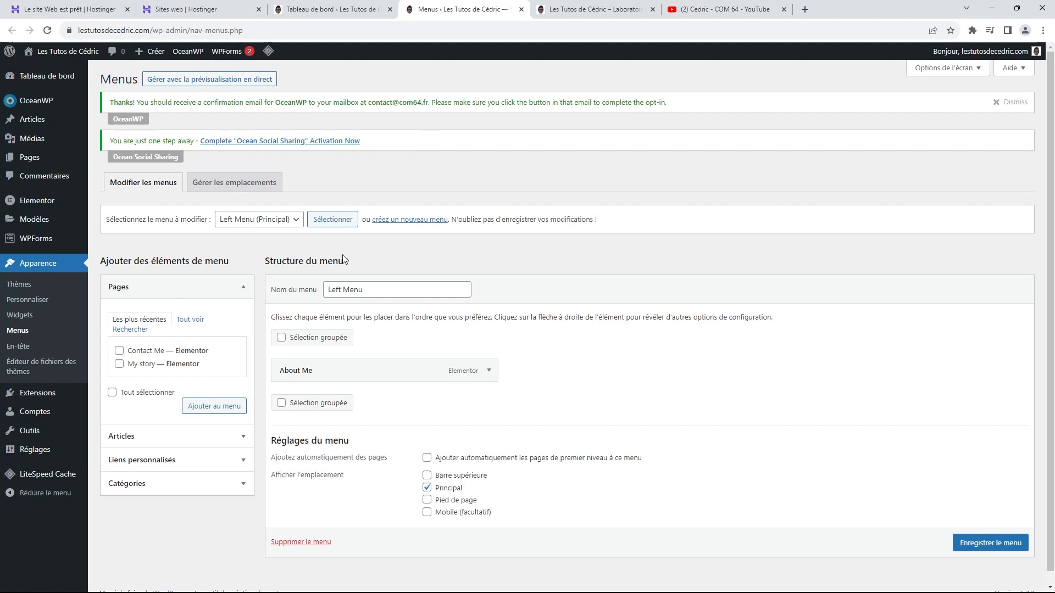
click(296, 222)
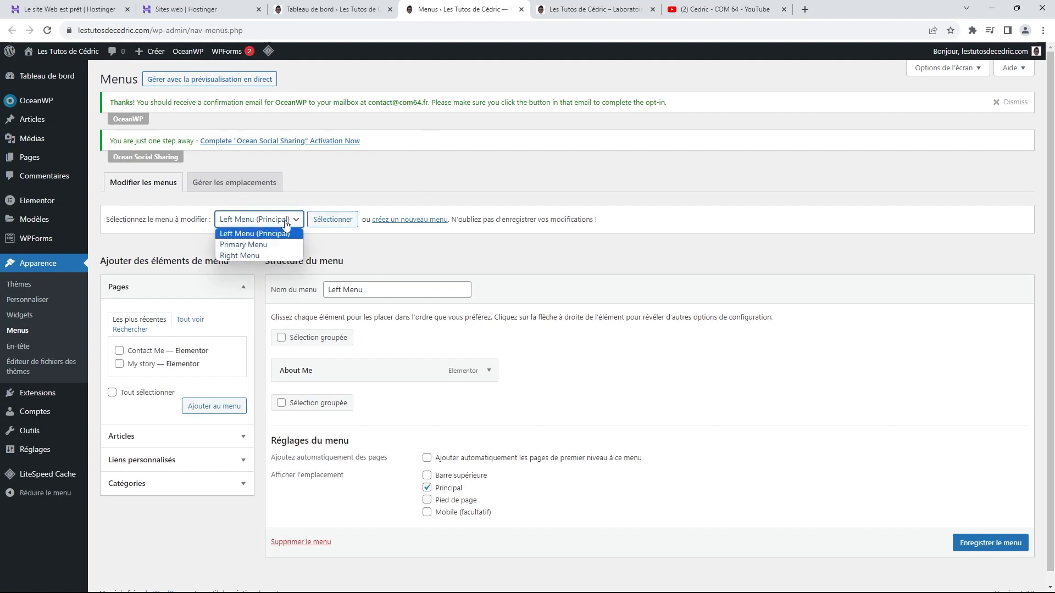
click(332, 221)
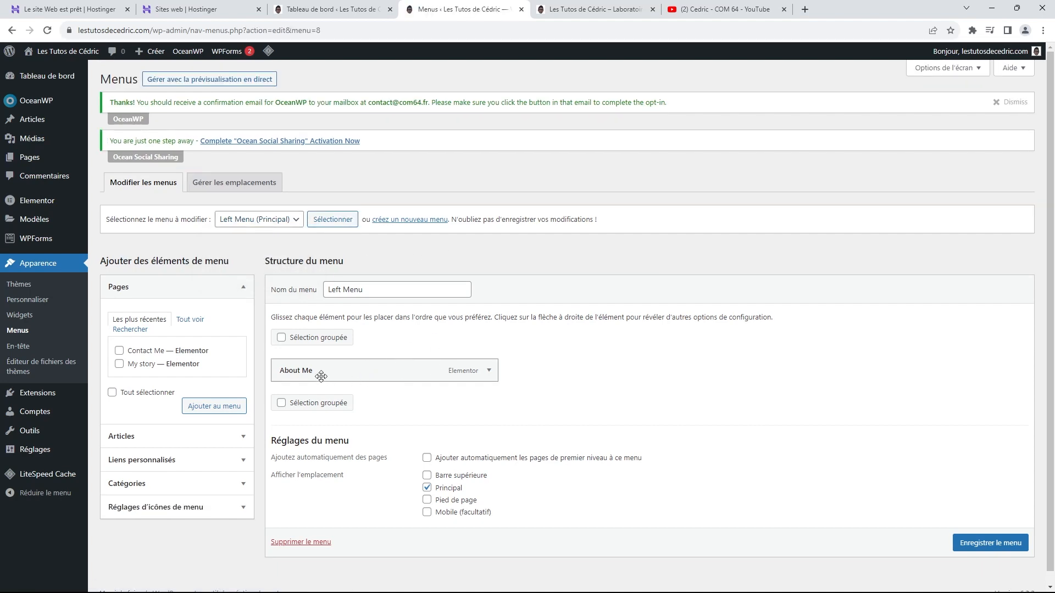
Step: Add Accueil and the other pages to Left Menu, move Contact Me last, then view the homepage
click(197, 321)
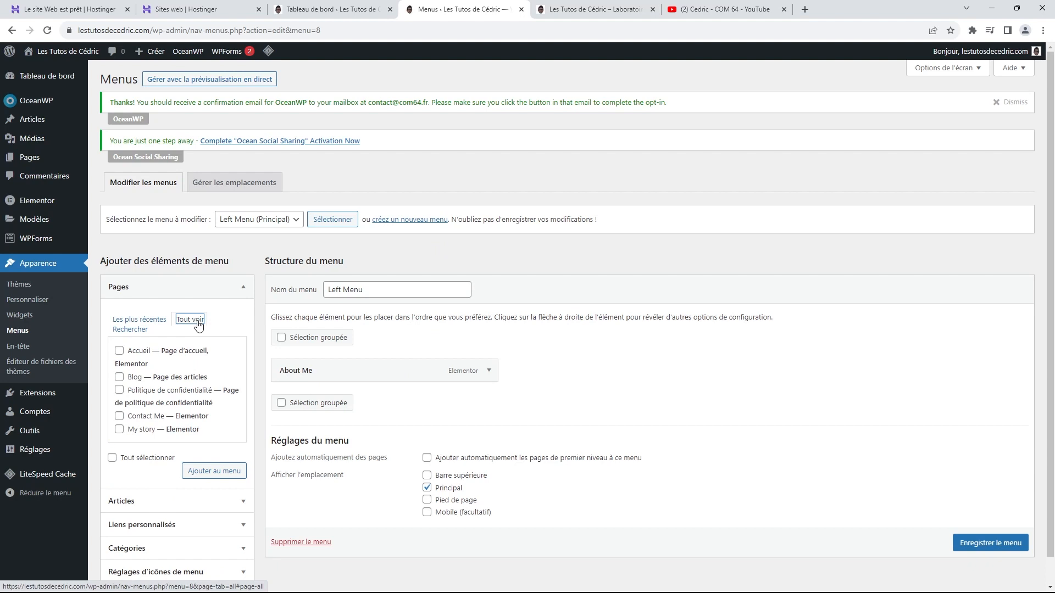
click(119, 351)
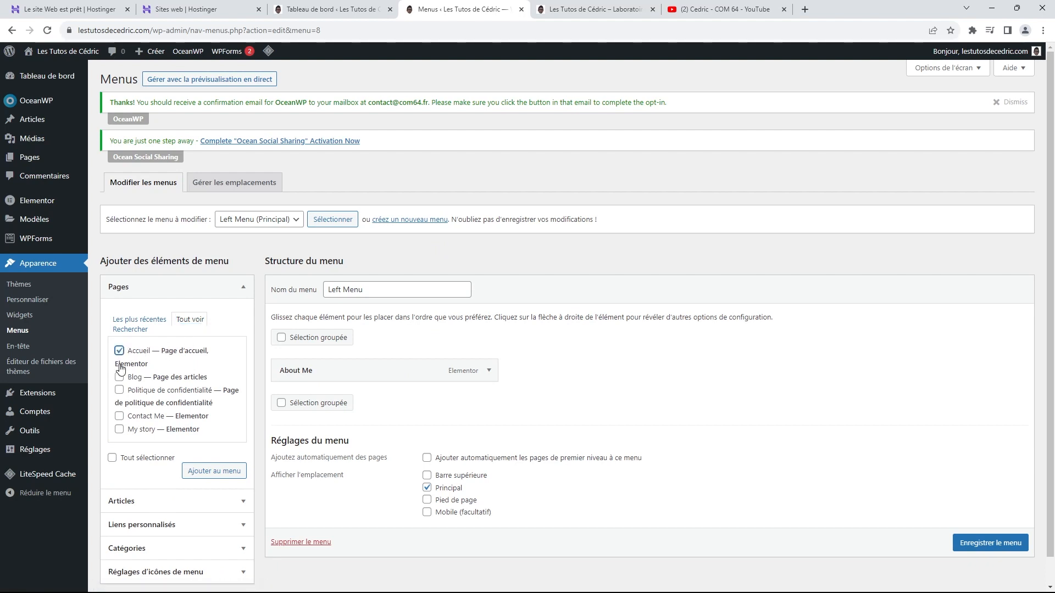
scroll(162, 380, down, 1)
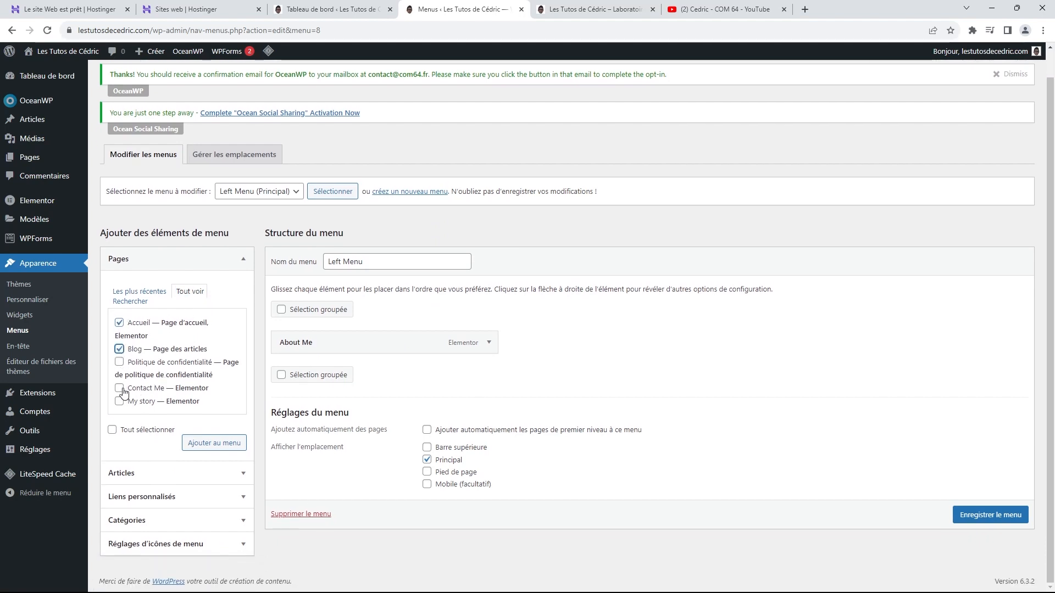
click(217, 443)
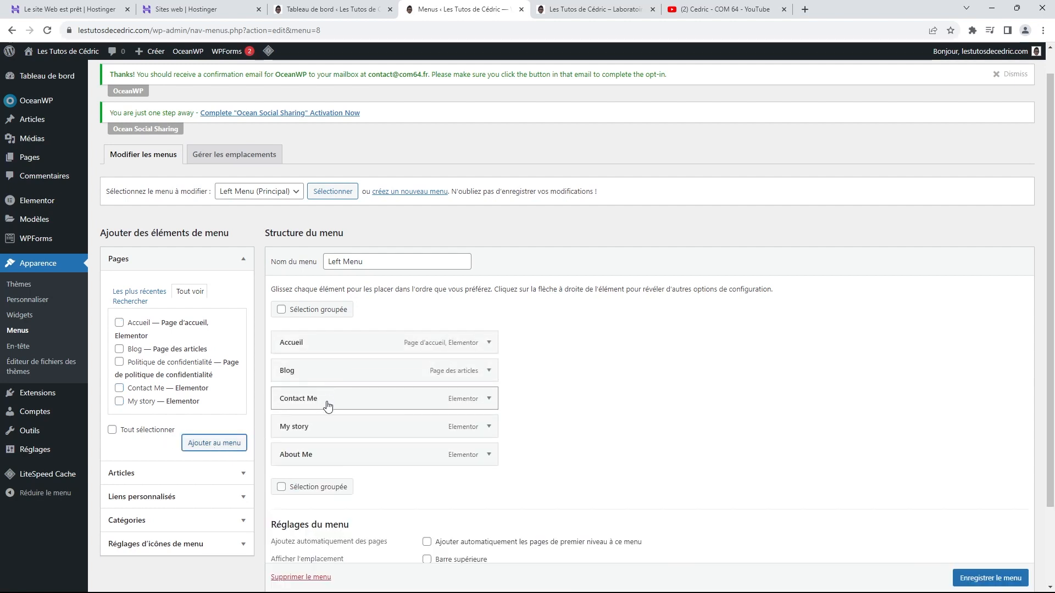
drag(331, 401, 321, 450)
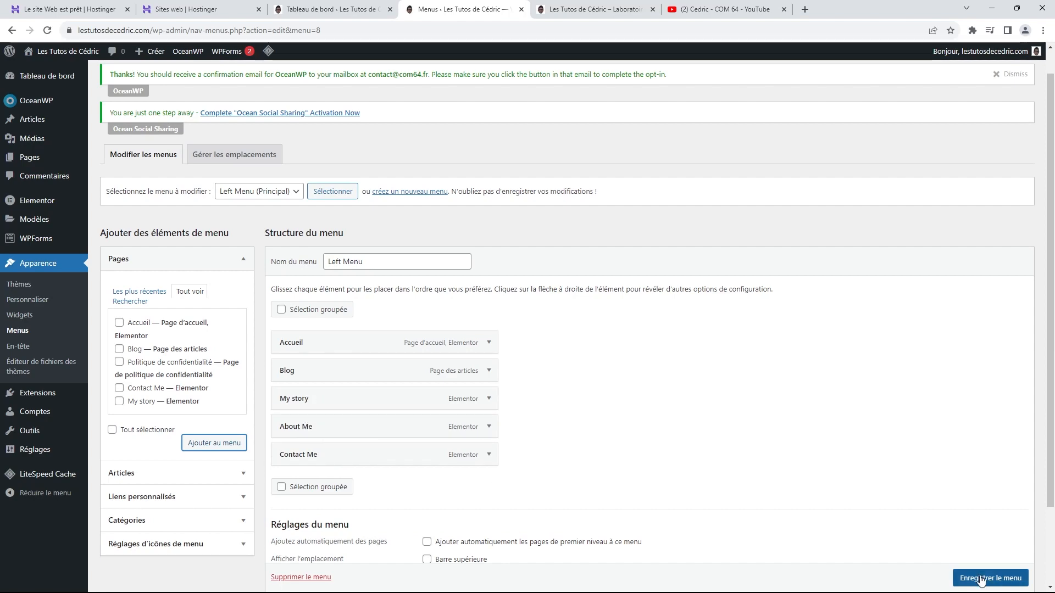
scroll(980, 580, down, 1)
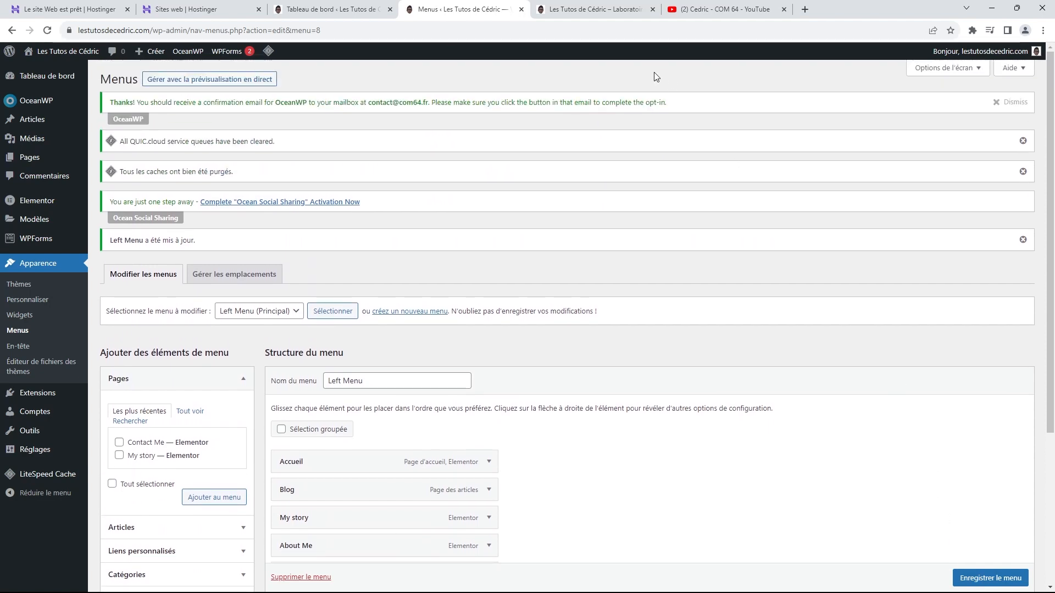
click(606, 14)
click(195, 75)
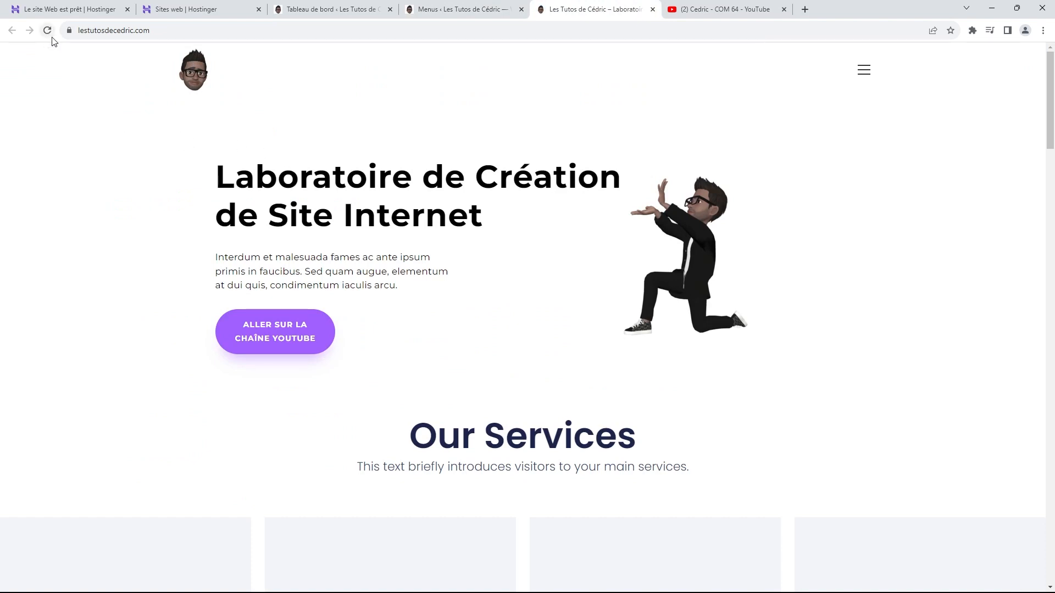
Step: Reload the homepage and visit the Blog and My story pages from the hamburger menu
click(195, 76)
click(863, 70)
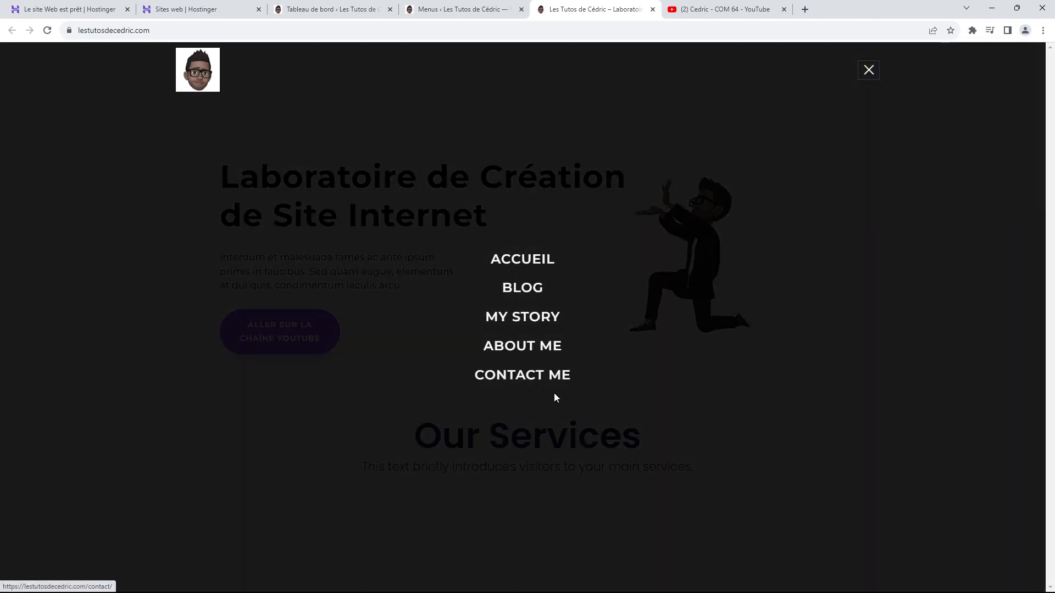
click(527, 293)
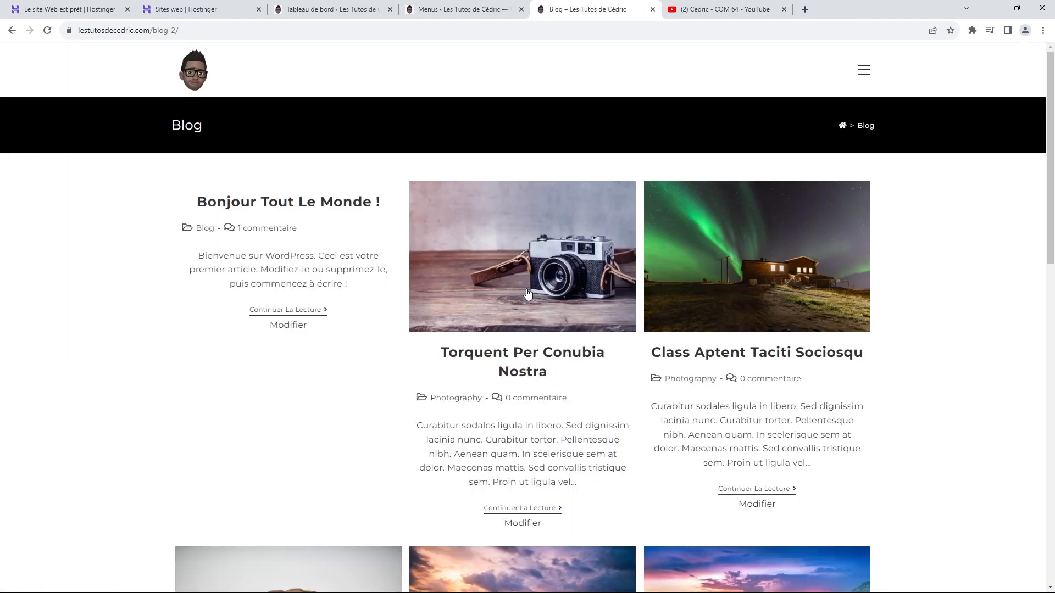
click(864, 81)
click(530, 321)
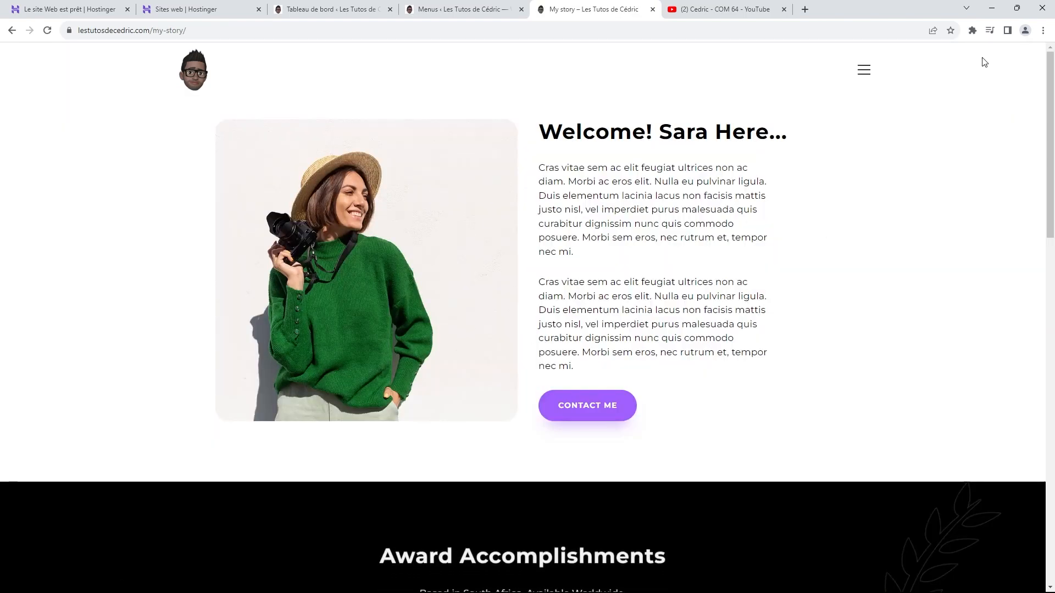
scroll(794, 241, down, 10)
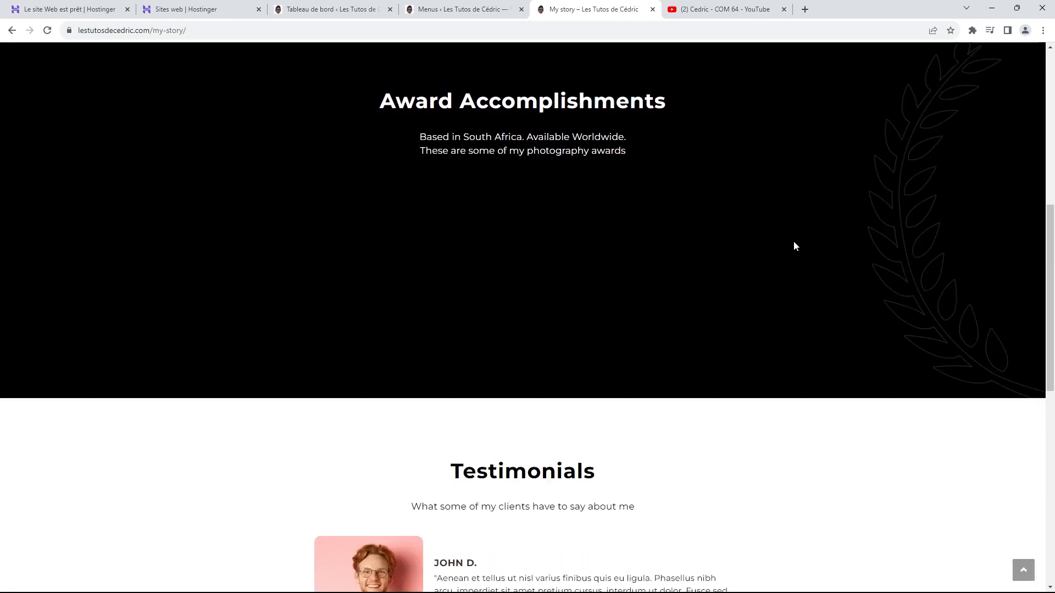
scroll(793, 240, up, 1)
scroll(794, 244, up, 10)
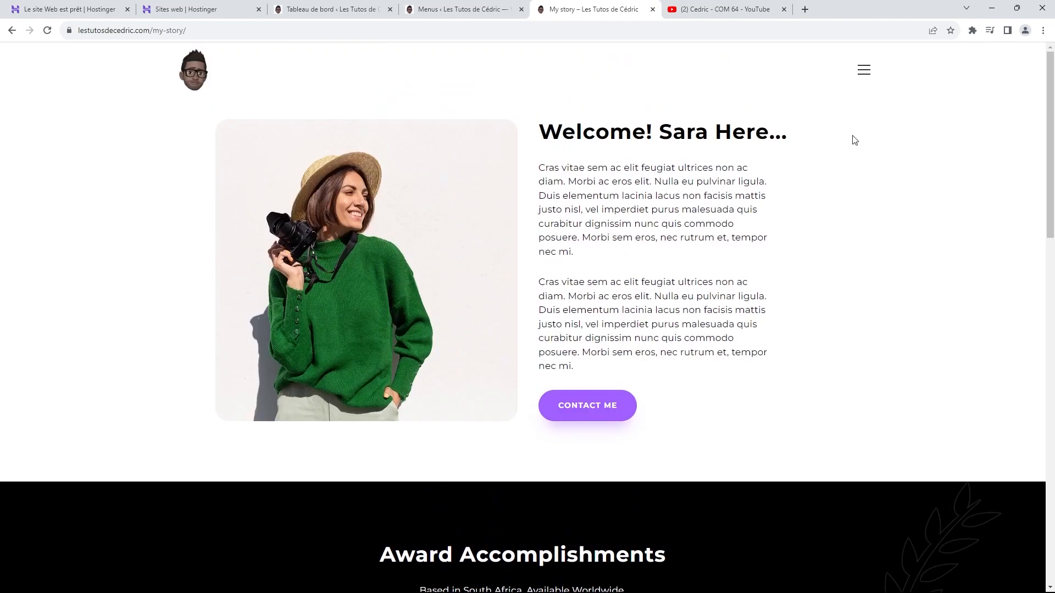
Step: Revisit My story, then open the Contact Me page from the menu and scroll through it
click(862, 67)
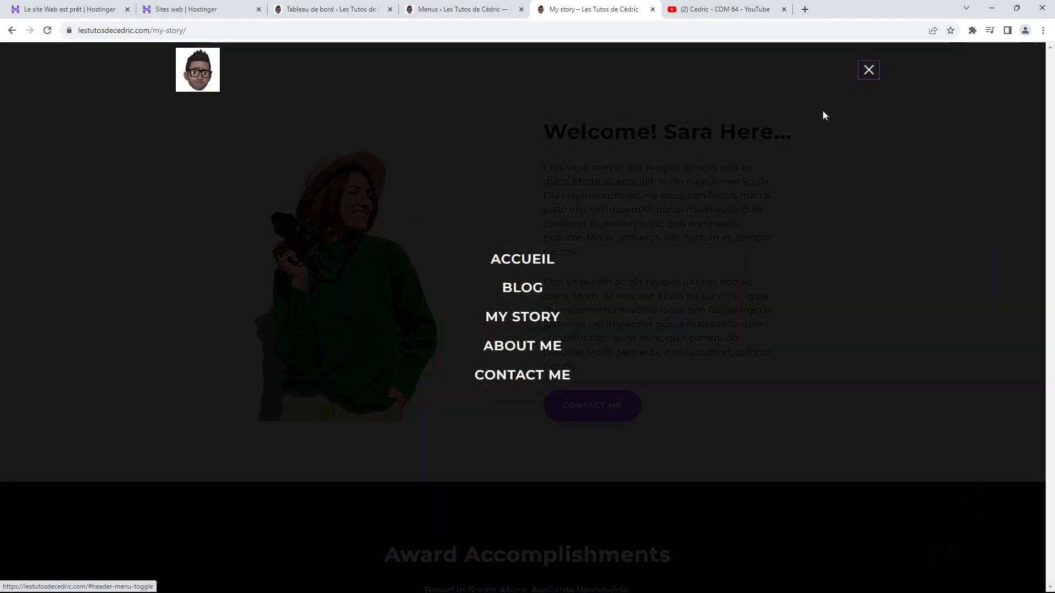
click(519, 332)
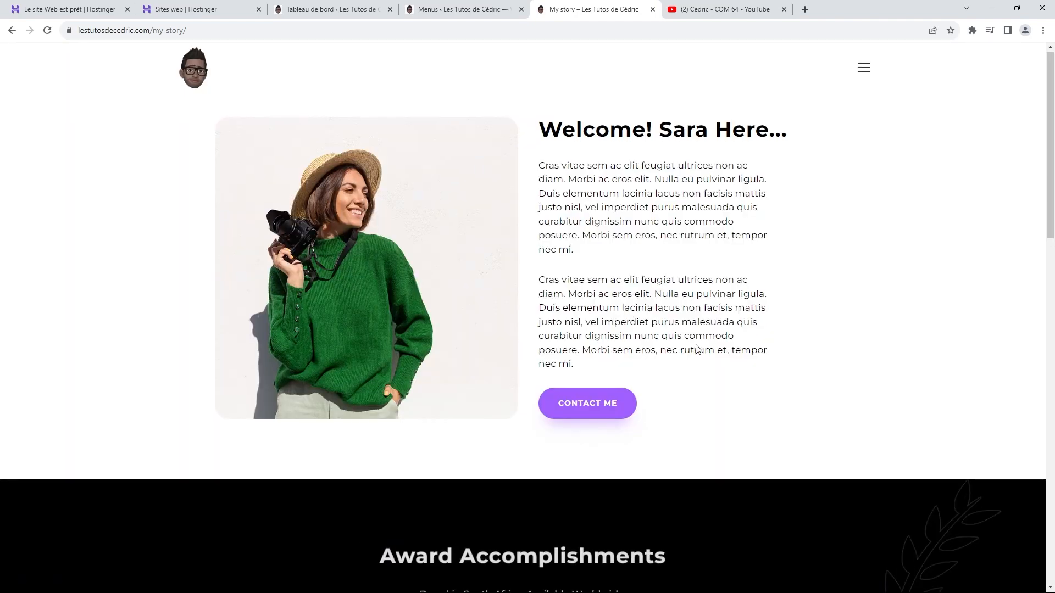
scroll(696, 349, down, 15)
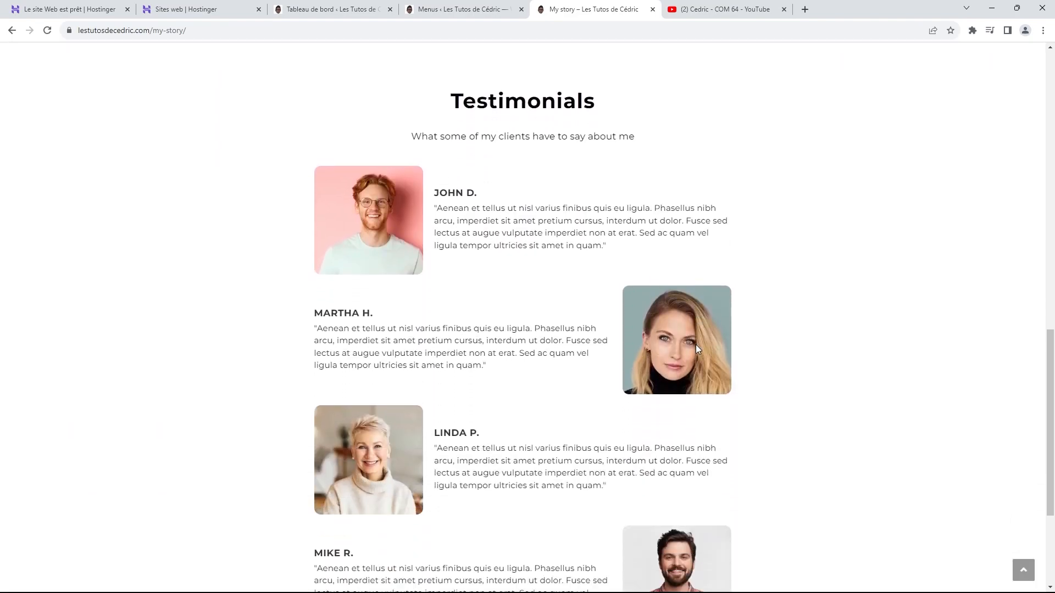
scroll(696, 344, down, 3)
scroll(694, 350, up, 15)
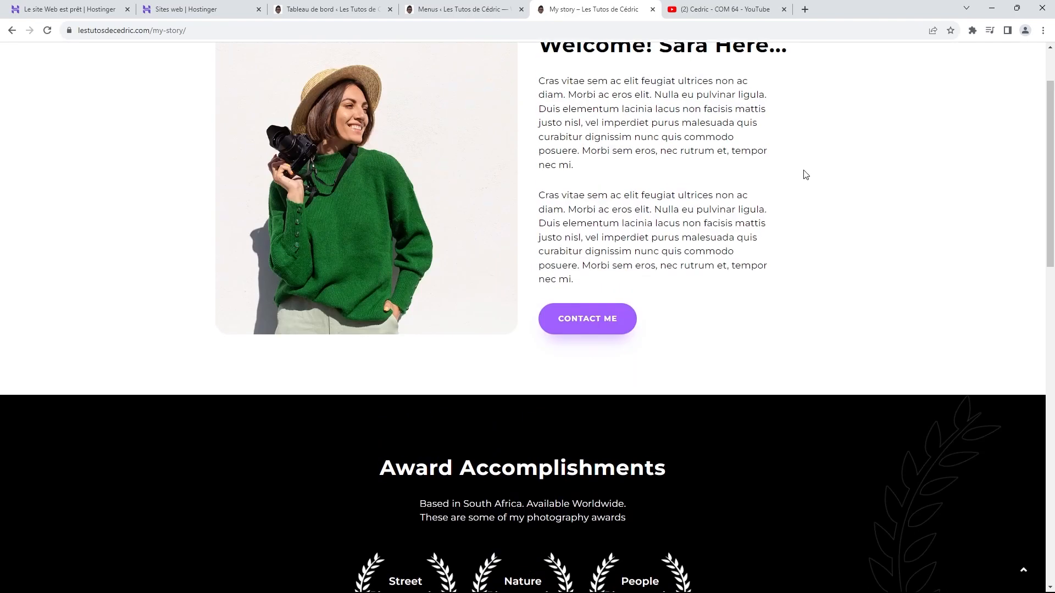
scroll(808, 182, up, 2)
click(863, 71)
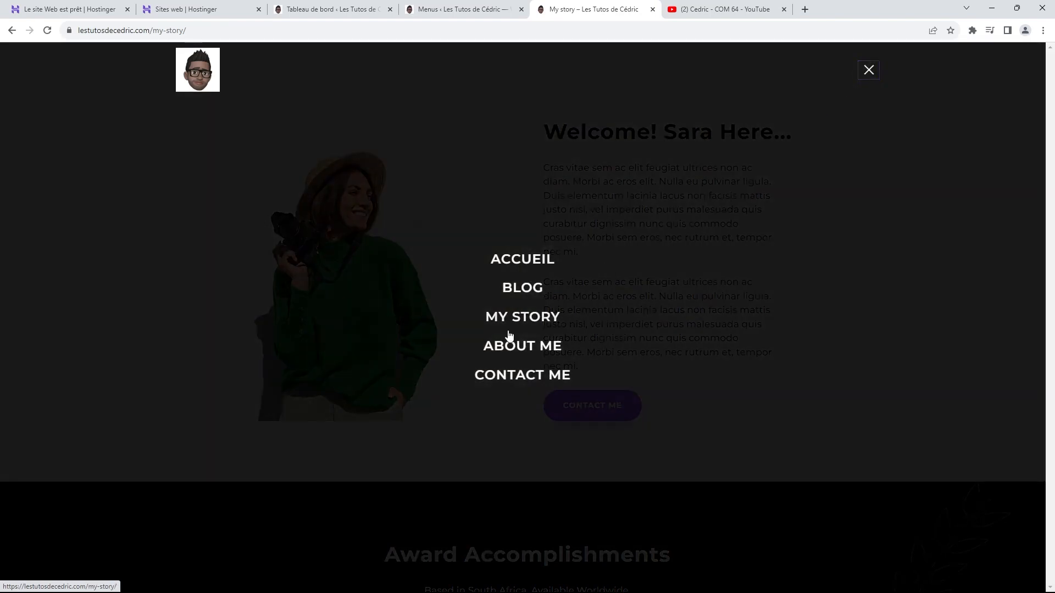
click(517, 378)
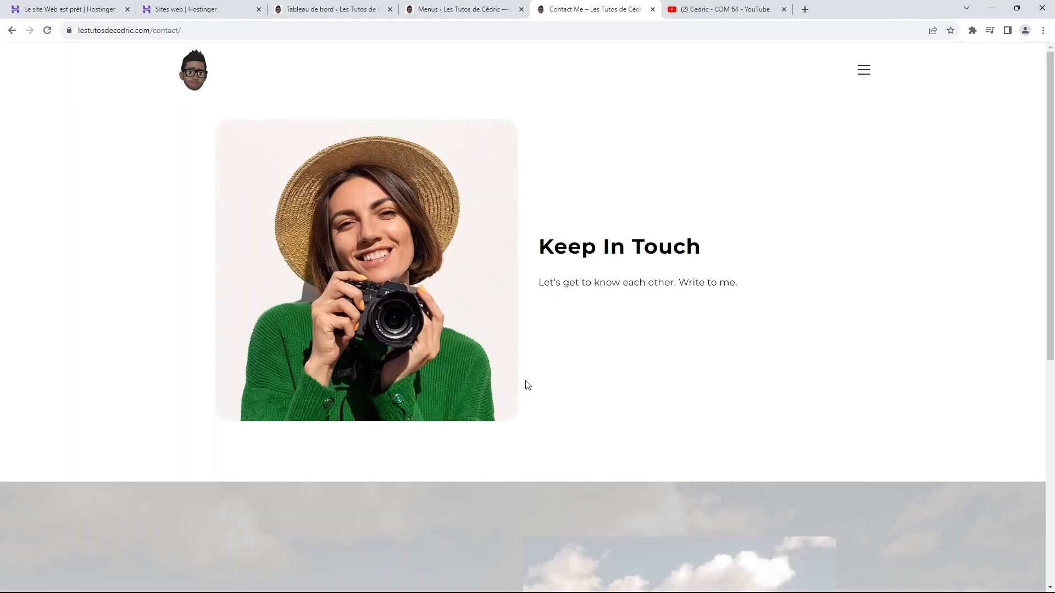
scroll(556, 368, down, 7)
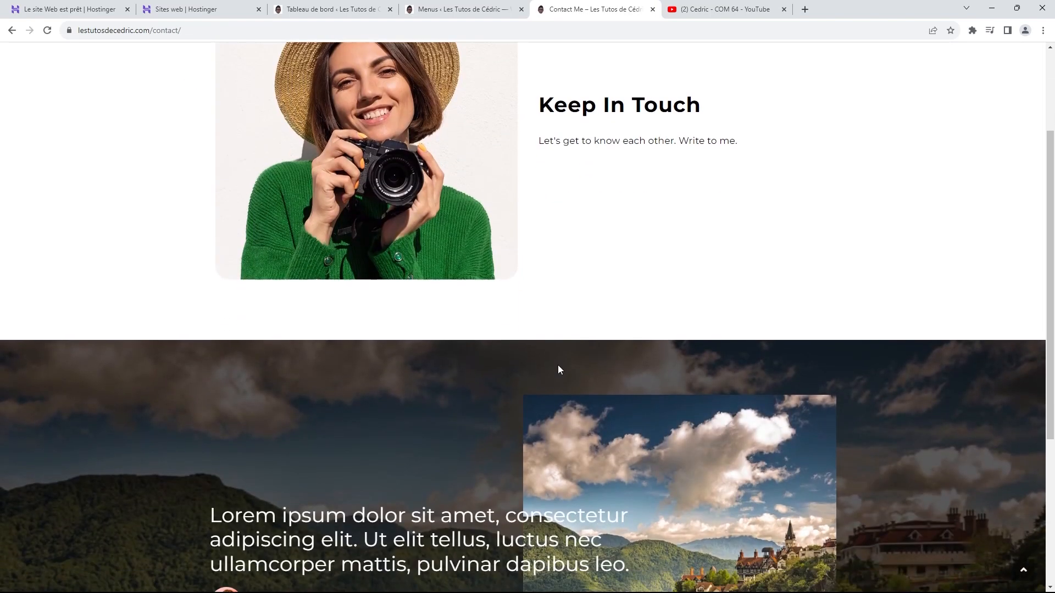
scroll(563, 372, up, 7)
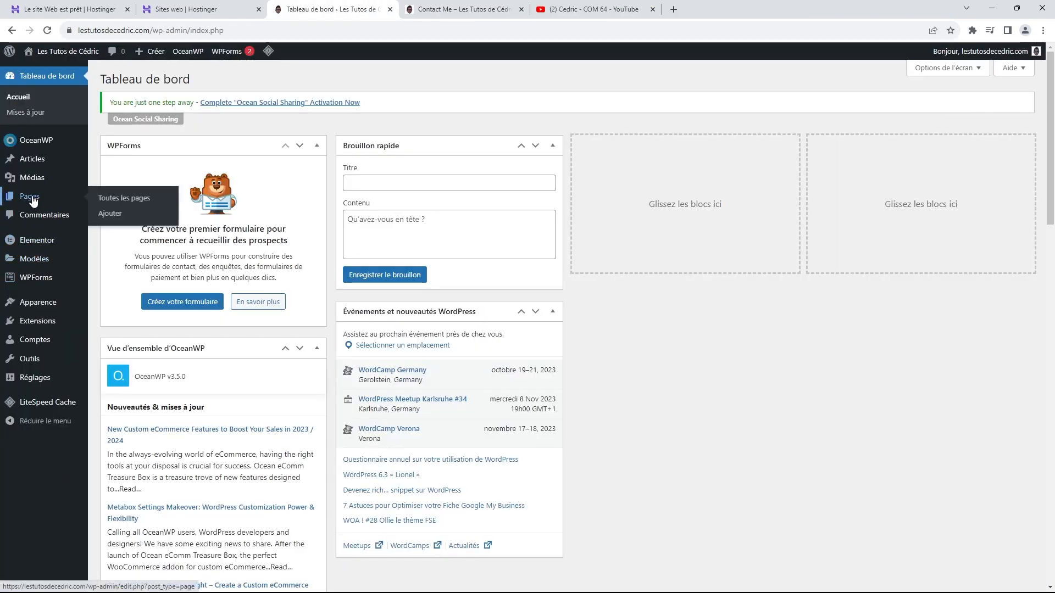
Step: Open the Contact Me page in Elementor from the pages list in a new tab
right_click(34, 196)
click(61, 204)
click(462, 7)
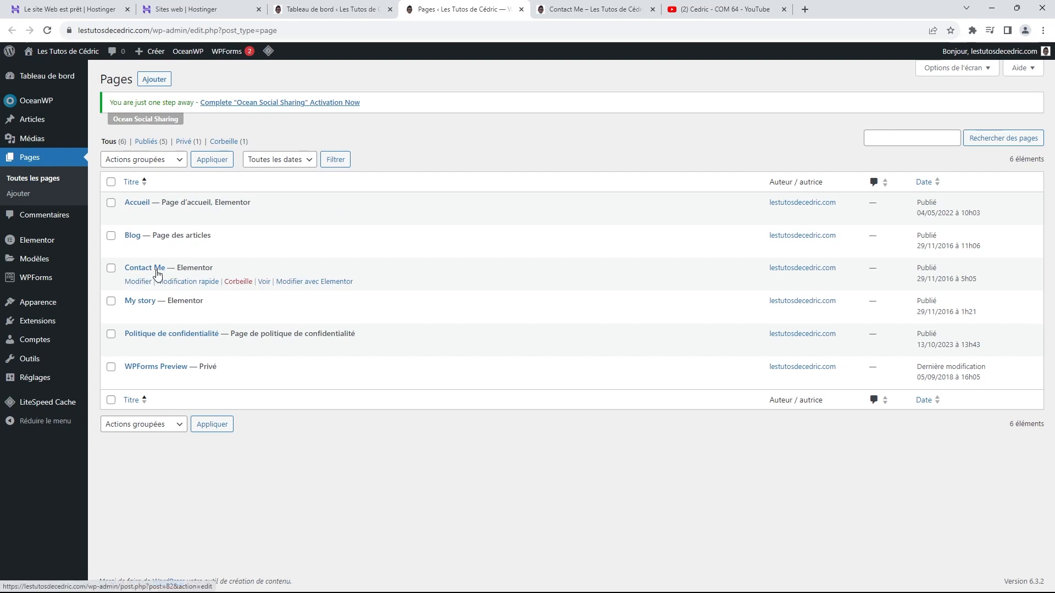
right_click(315, 286)
click(346, 291)
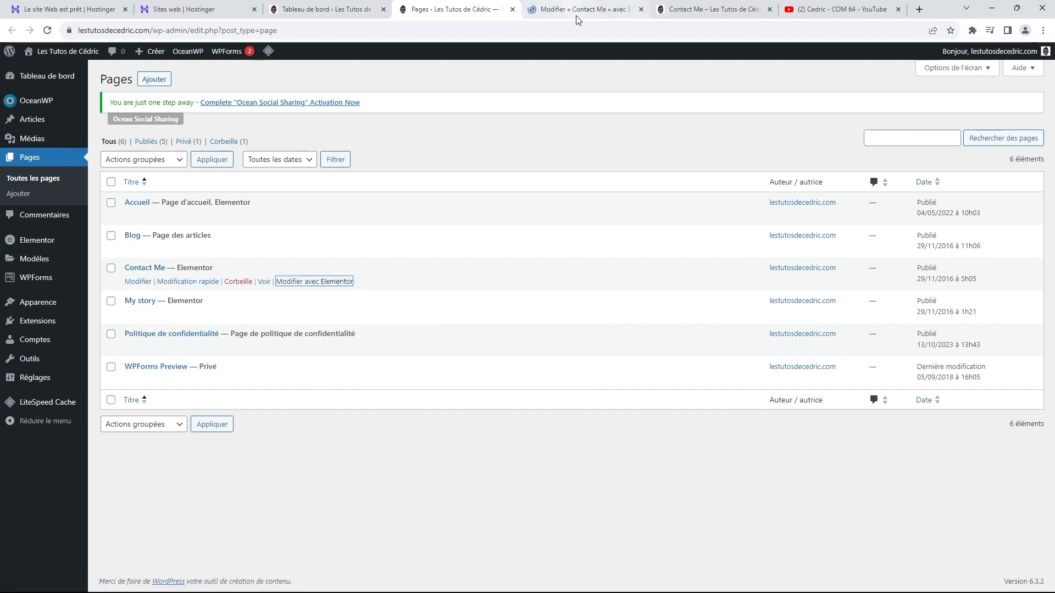
click(578, 10)
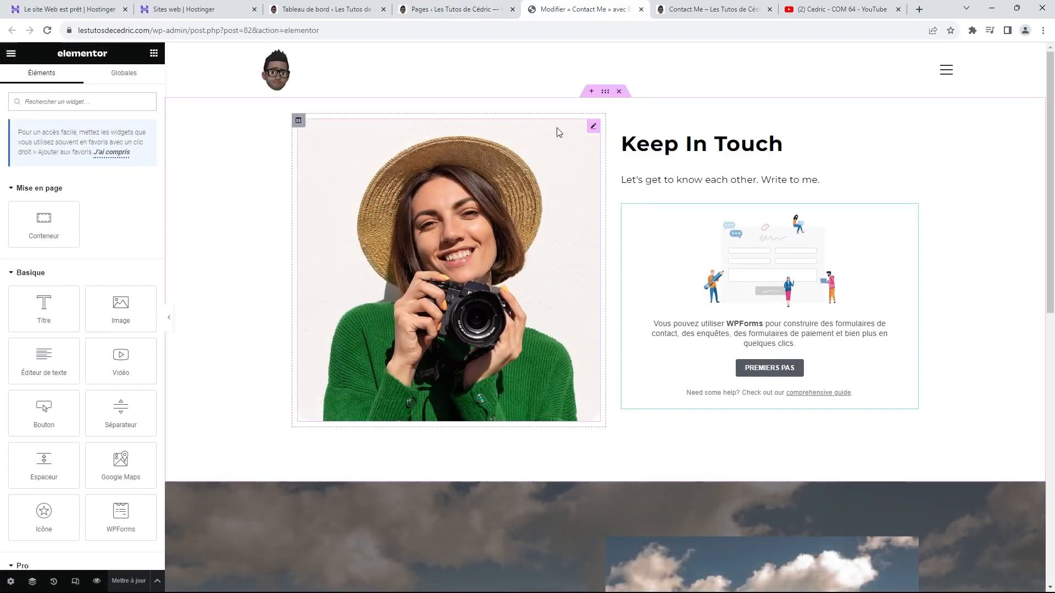
Step: Change the heading to 'Restons en contact' and set its Typographie Transformation to Par défaut
click(798, 146)
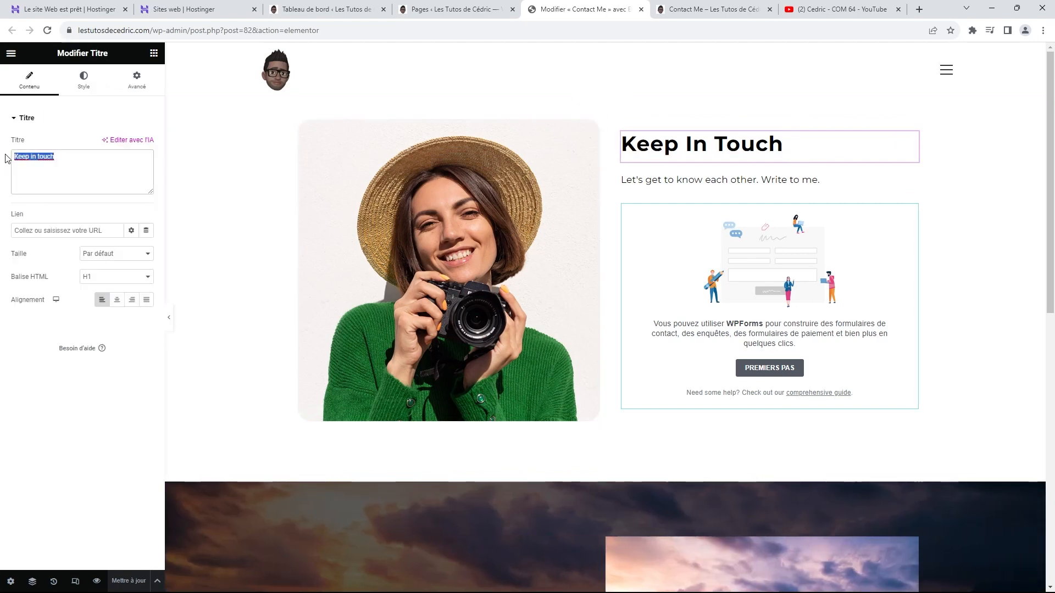
text(REstons en)
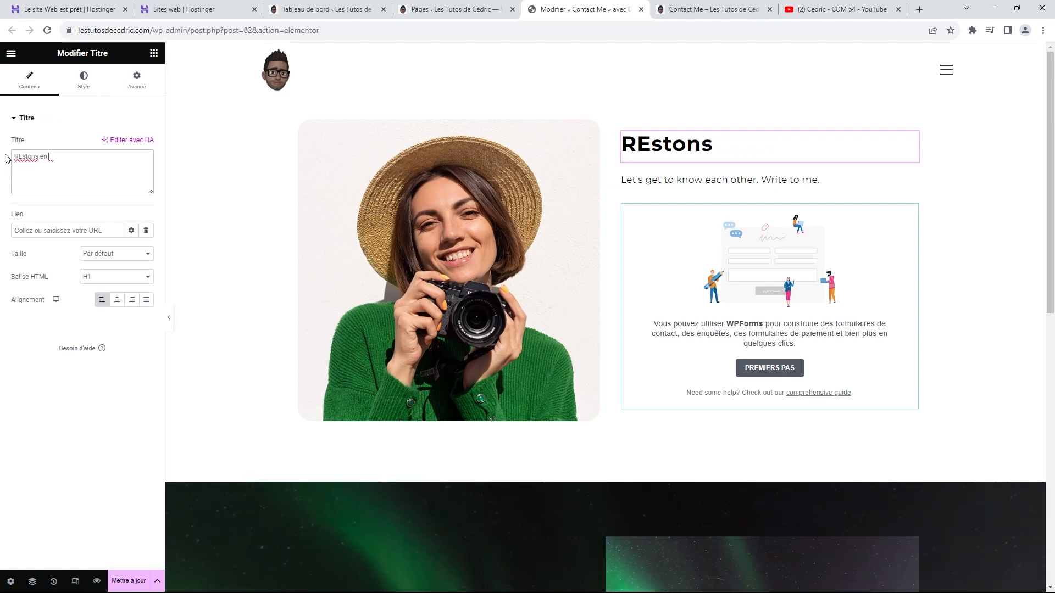
text( contact)
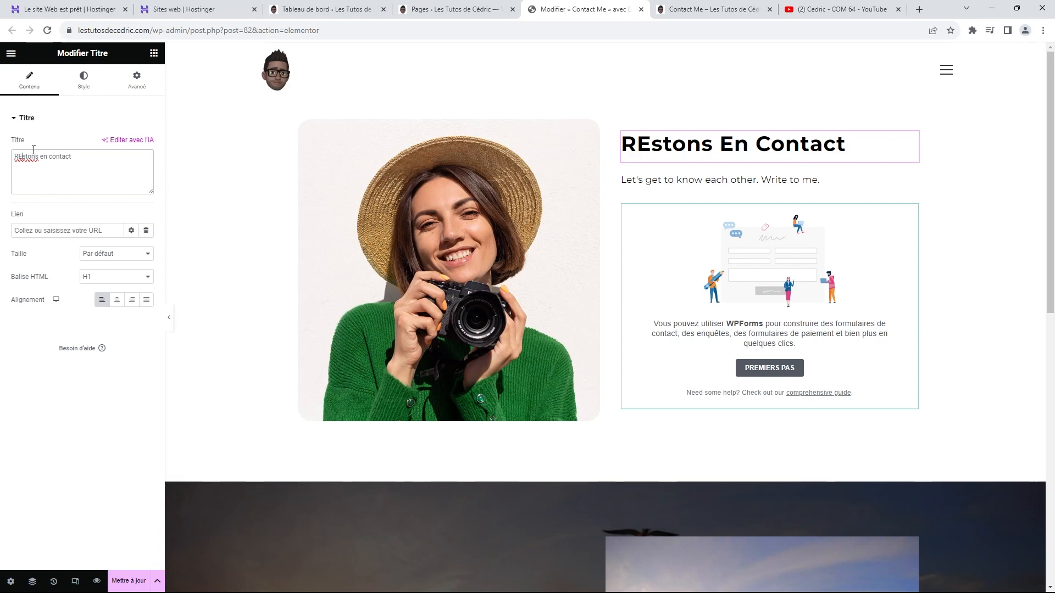
key(BackSpace)
text(e)
click(78, 93)
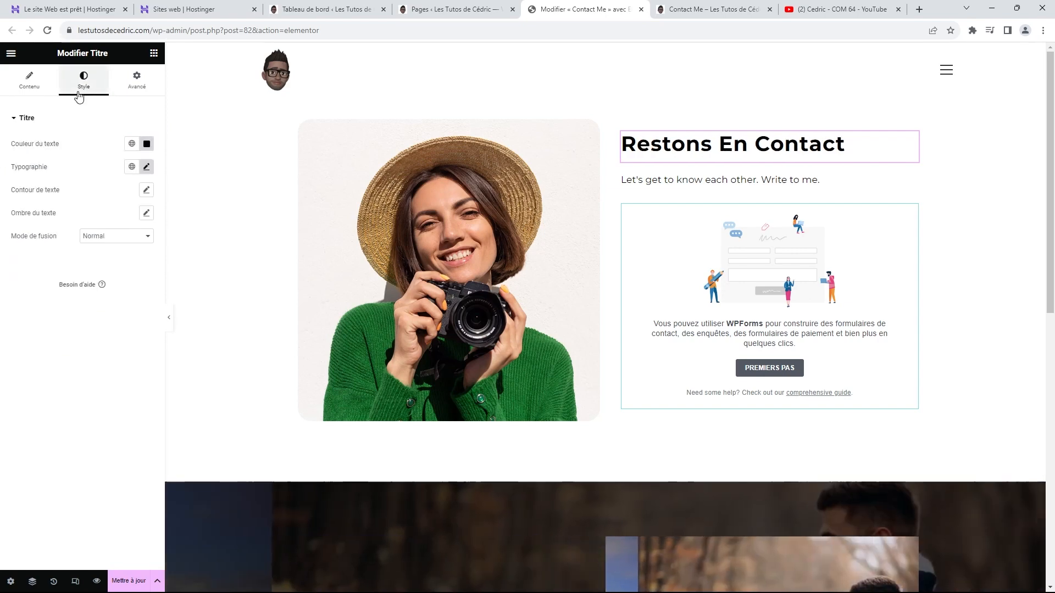
click(147, 167)
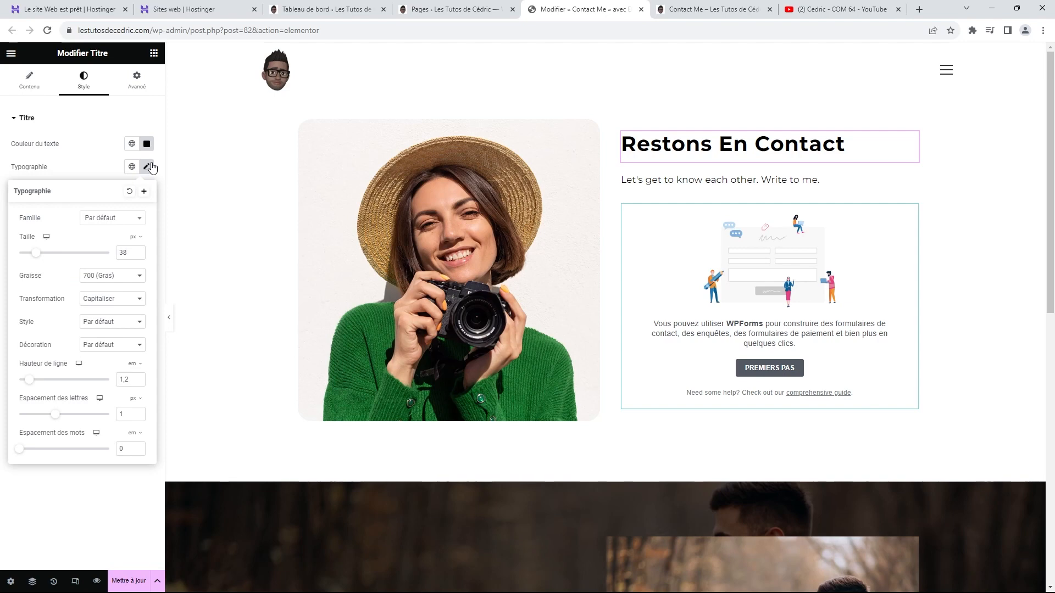
click(111, 299)
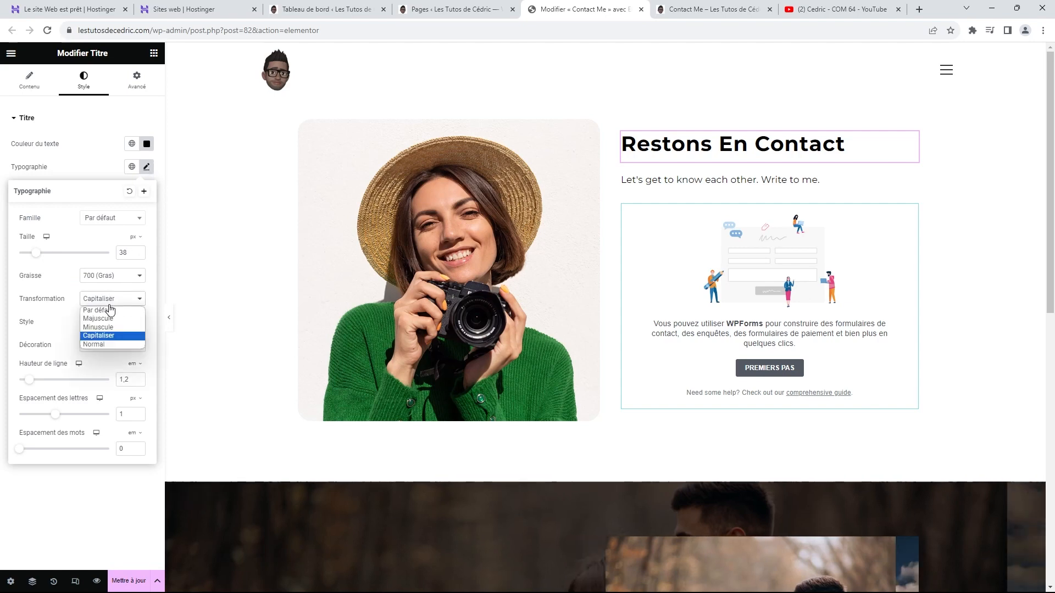
click(108, 311)
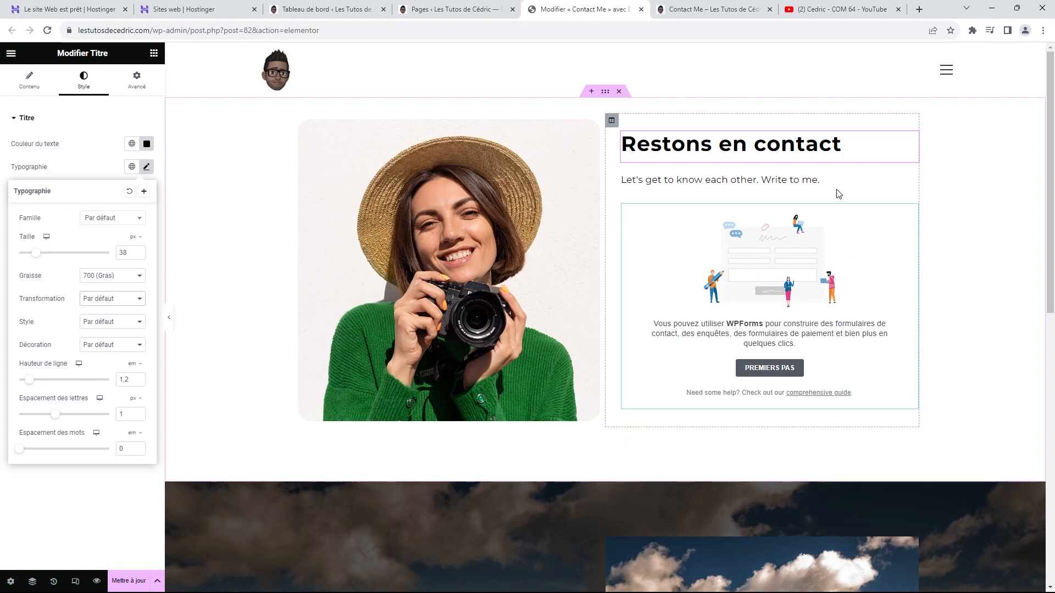
click(909, 212)
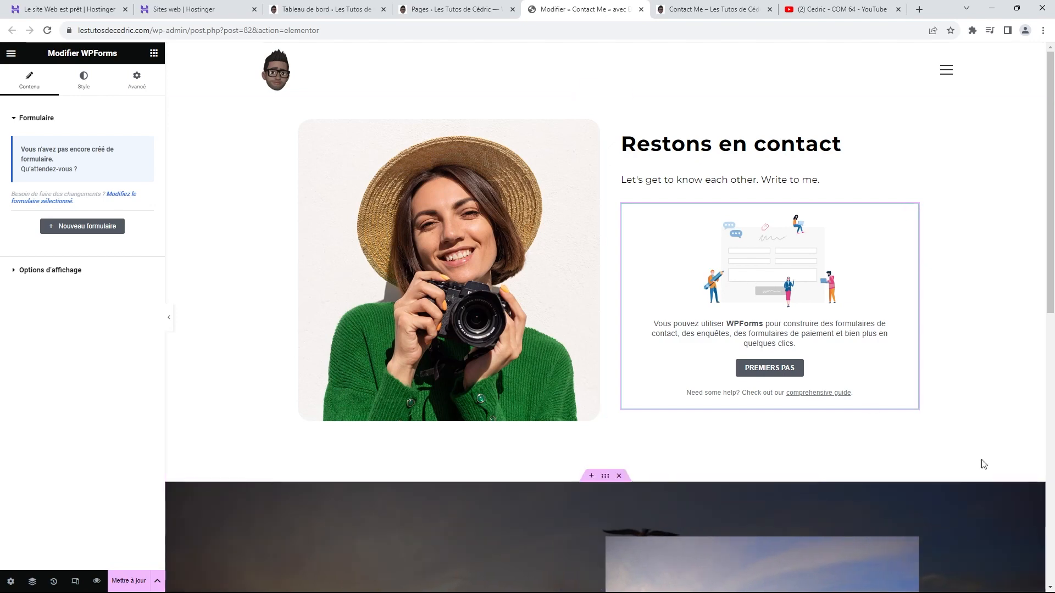
Step: Create a new WPForms form named 'CC' from the simple contact template
click(781, 375)
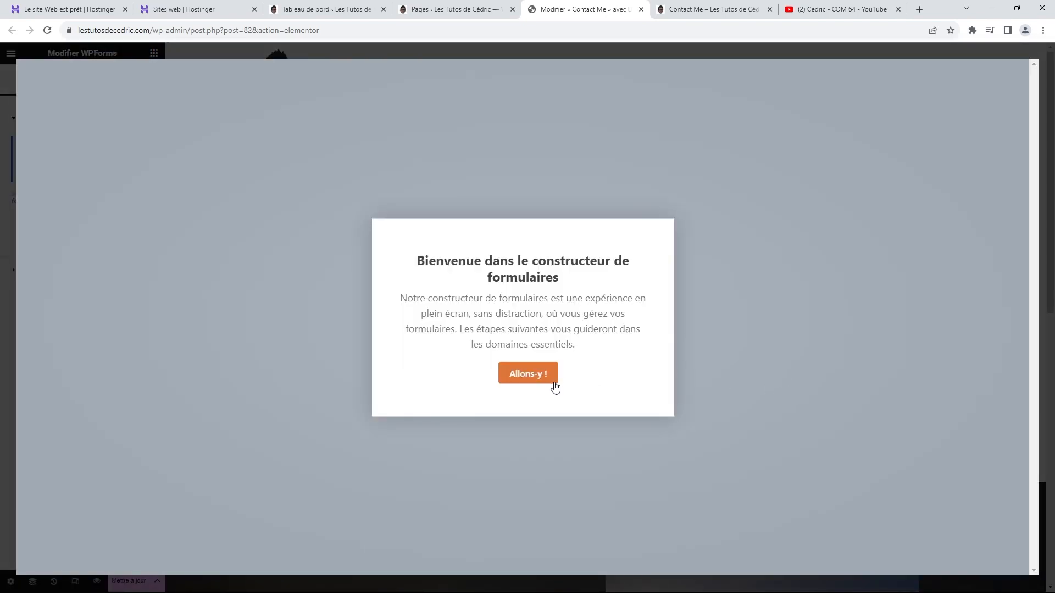
click(529, 374)
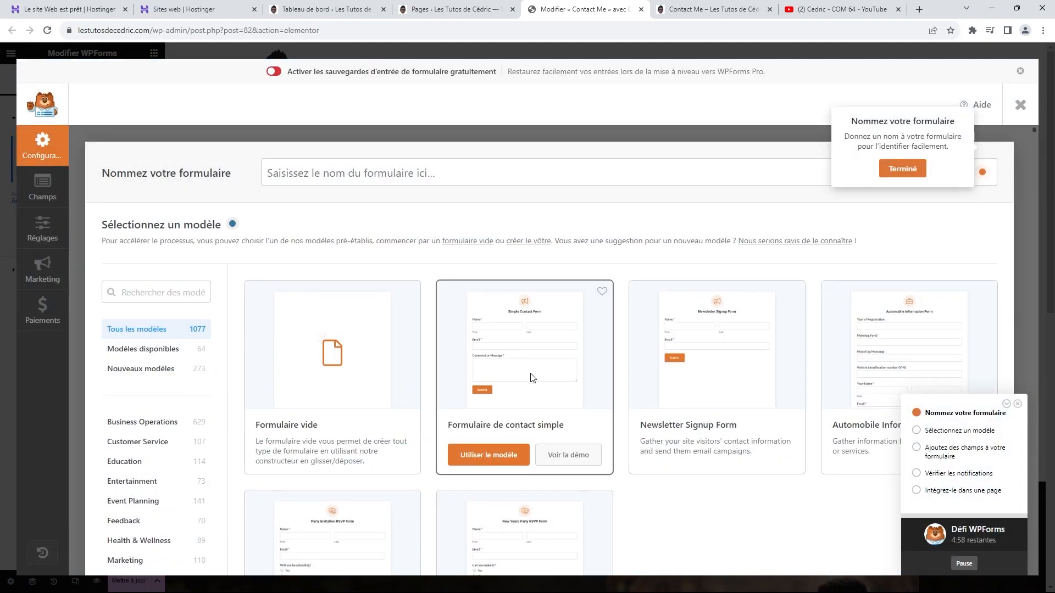
click(903, 171)
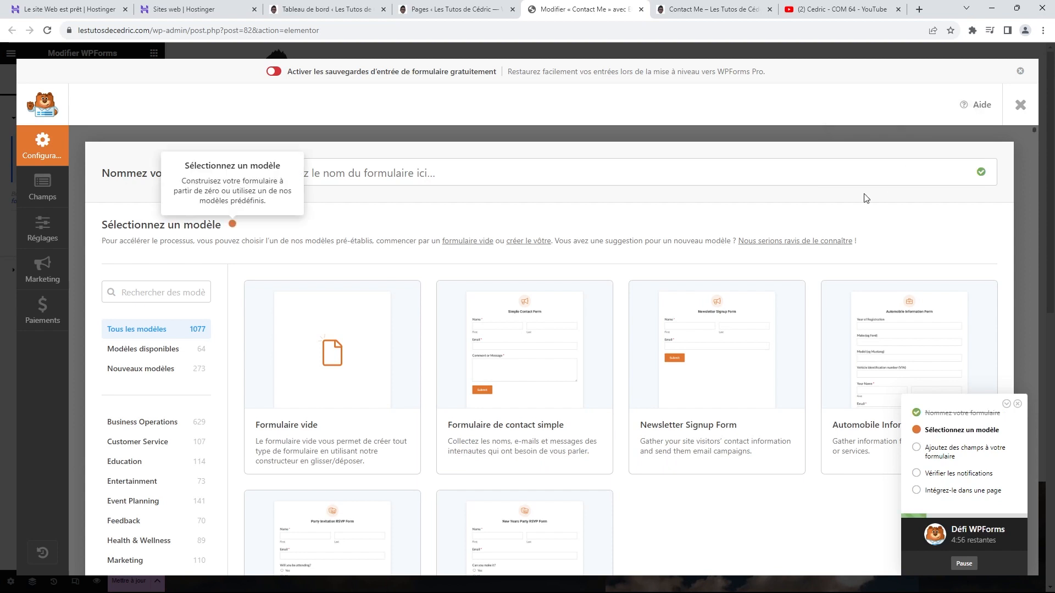
click(383, 179)
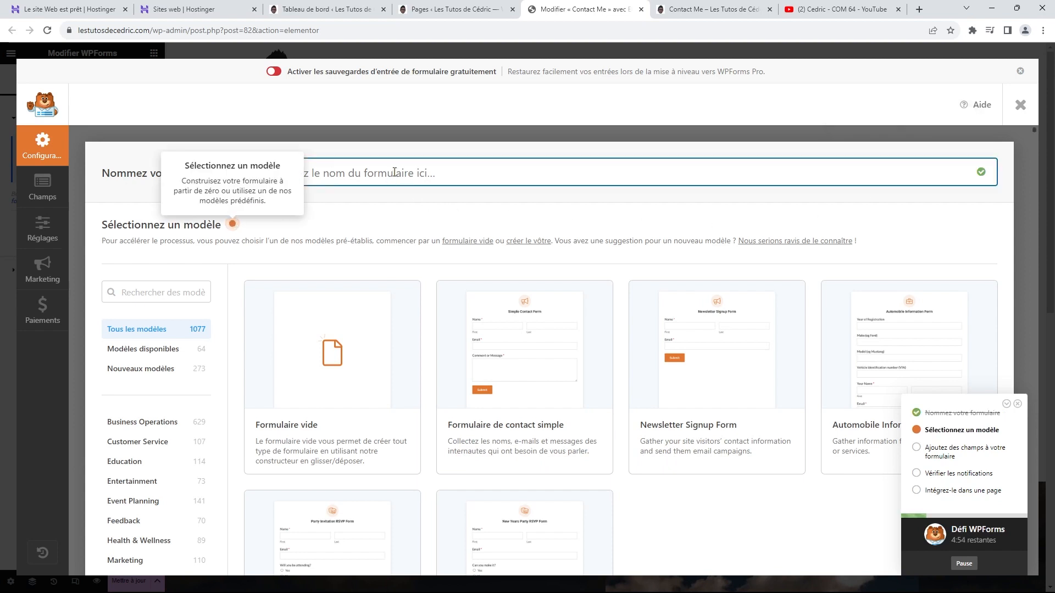
click(233, 225)
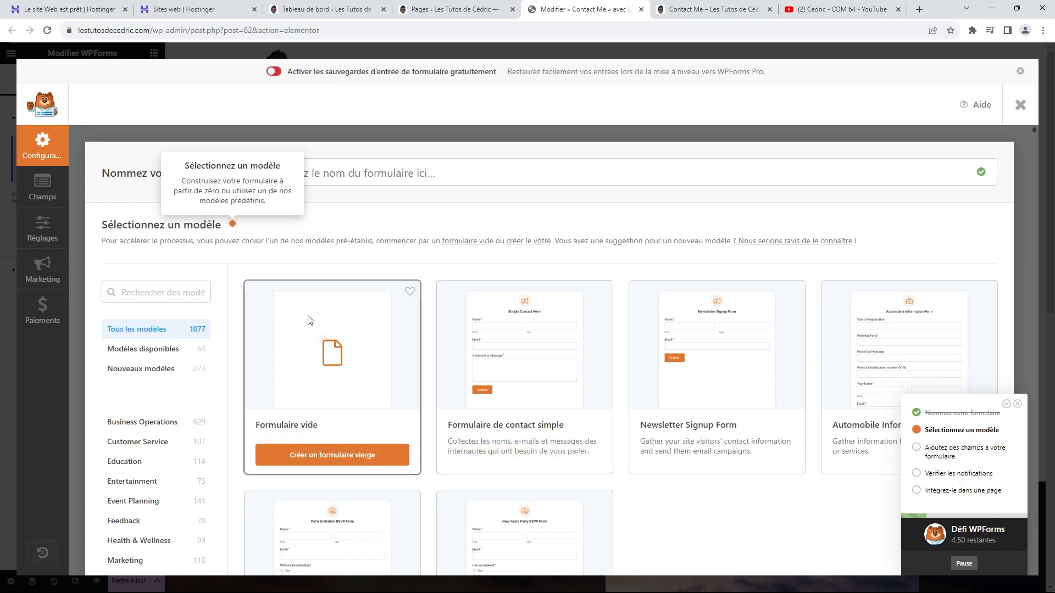
click(392, 172)
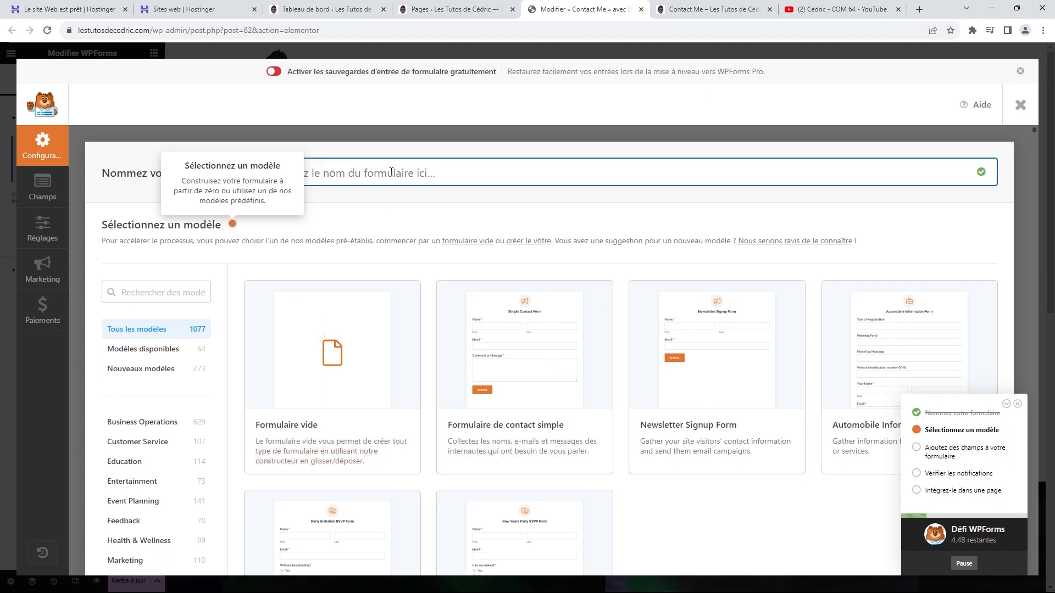
text(C)
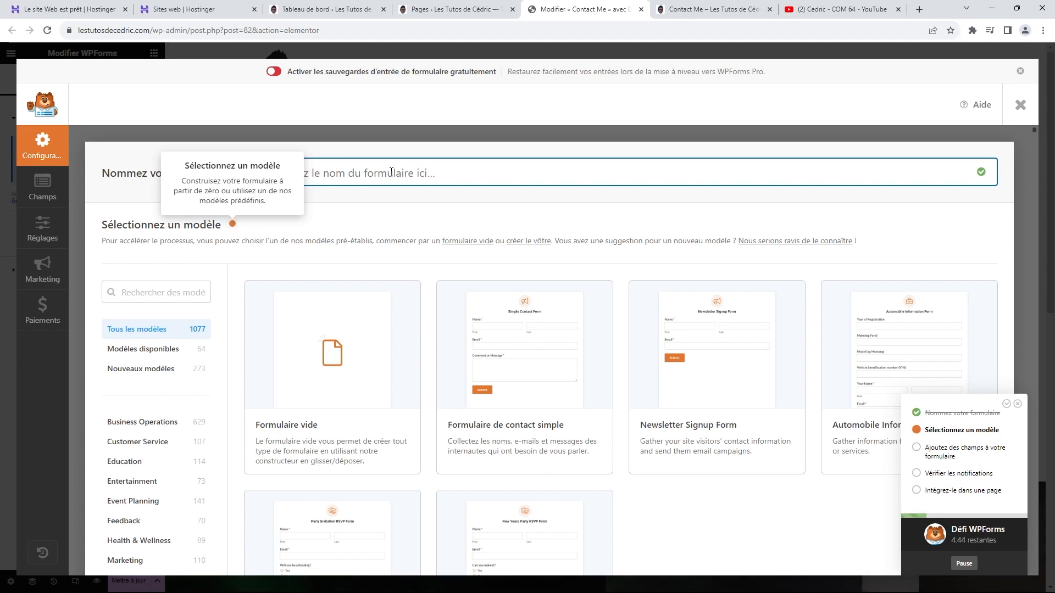
text(C)
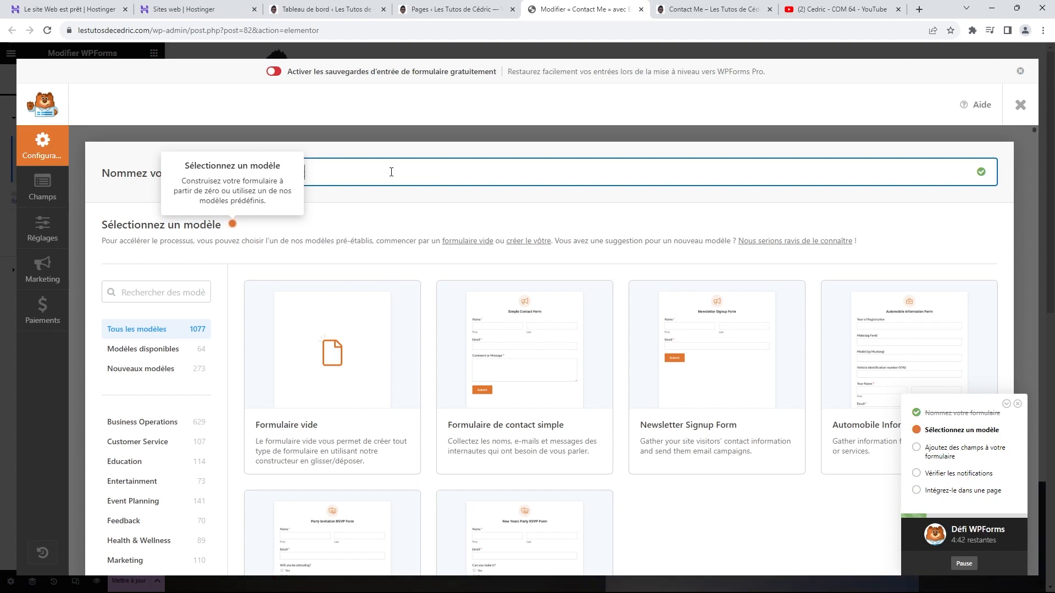
scroll(306, 291, down, 2)
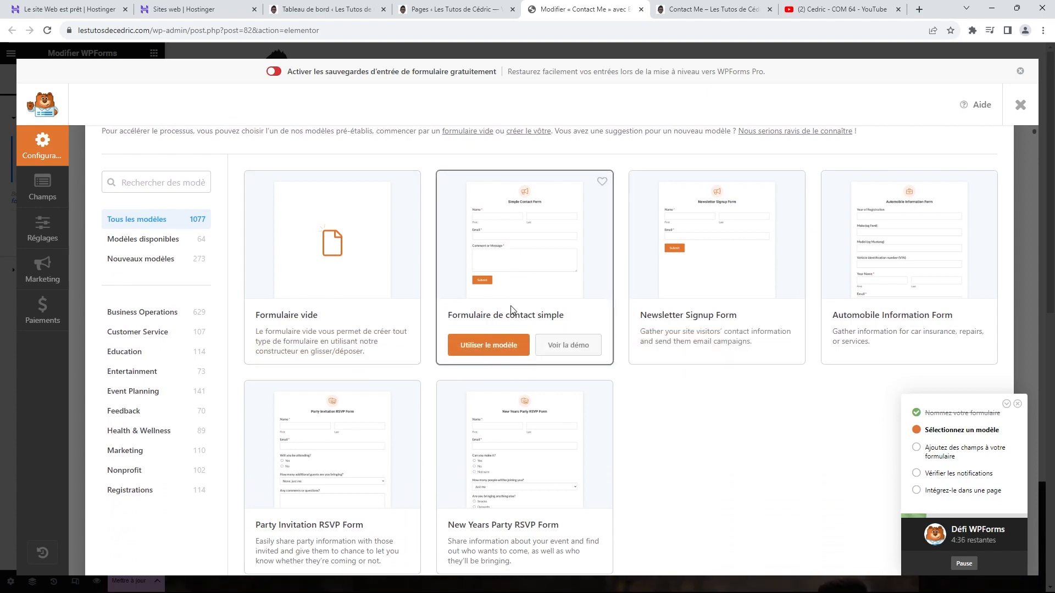
click(498, 347)
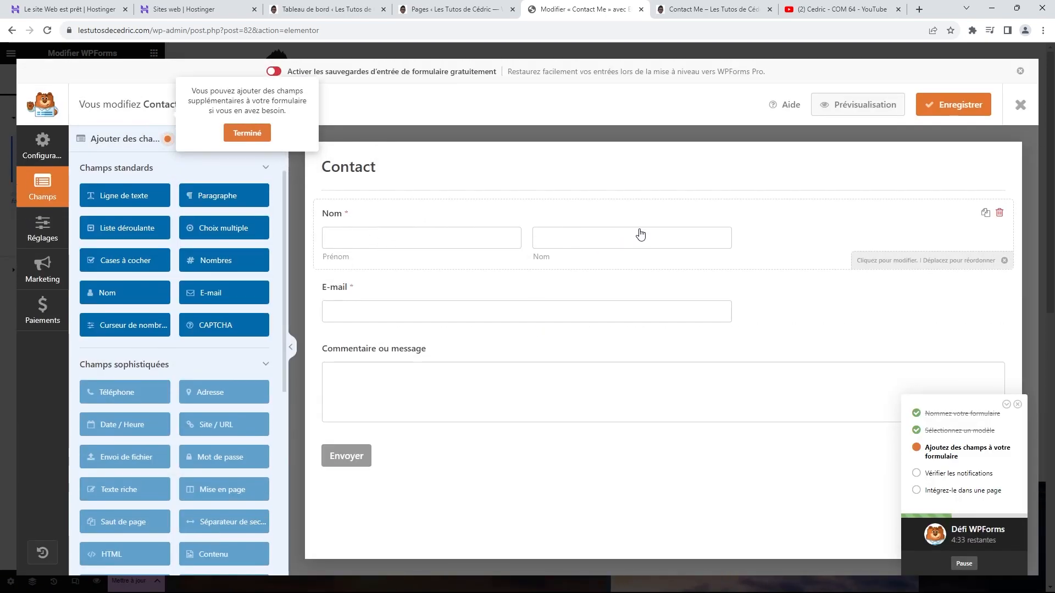
Step: Relabel the Nom field 'Prénom et Nom' and complete the challenge's fields and notifications steps
click(534, 225)
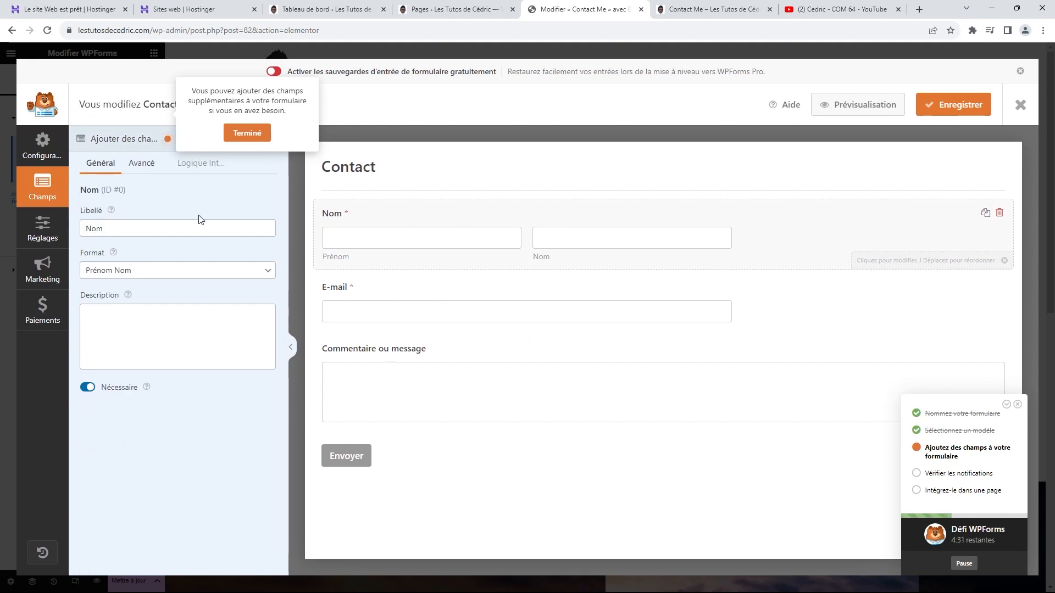
click(112, 228)
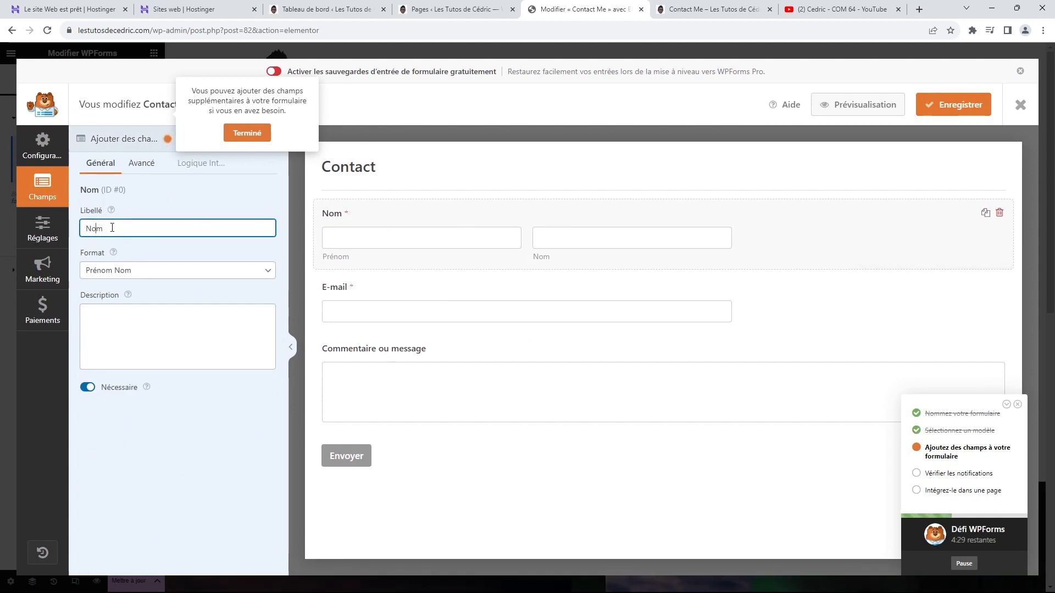
text(Prénom e)
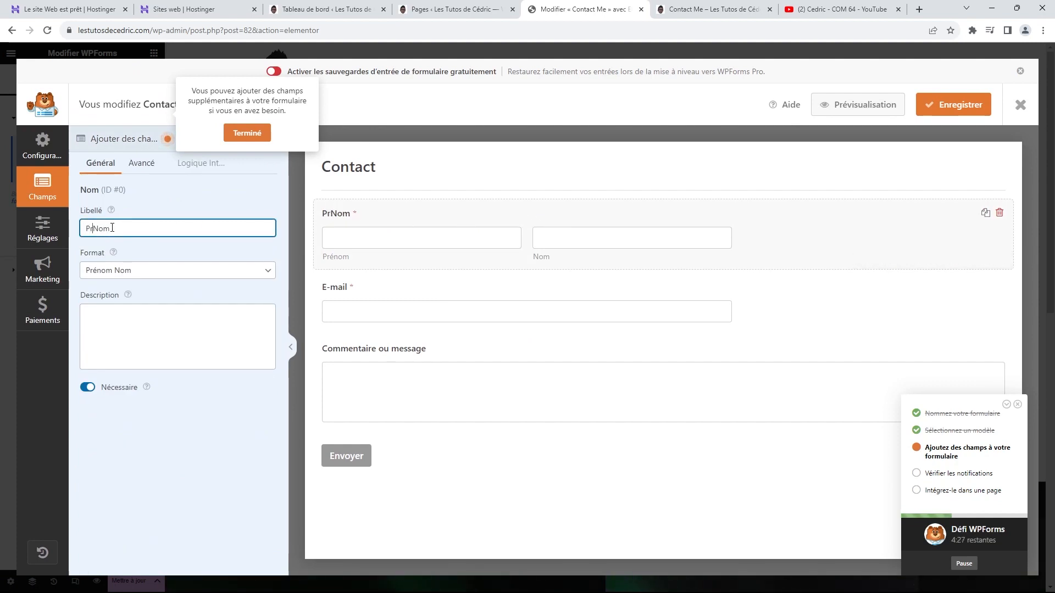
text(t)
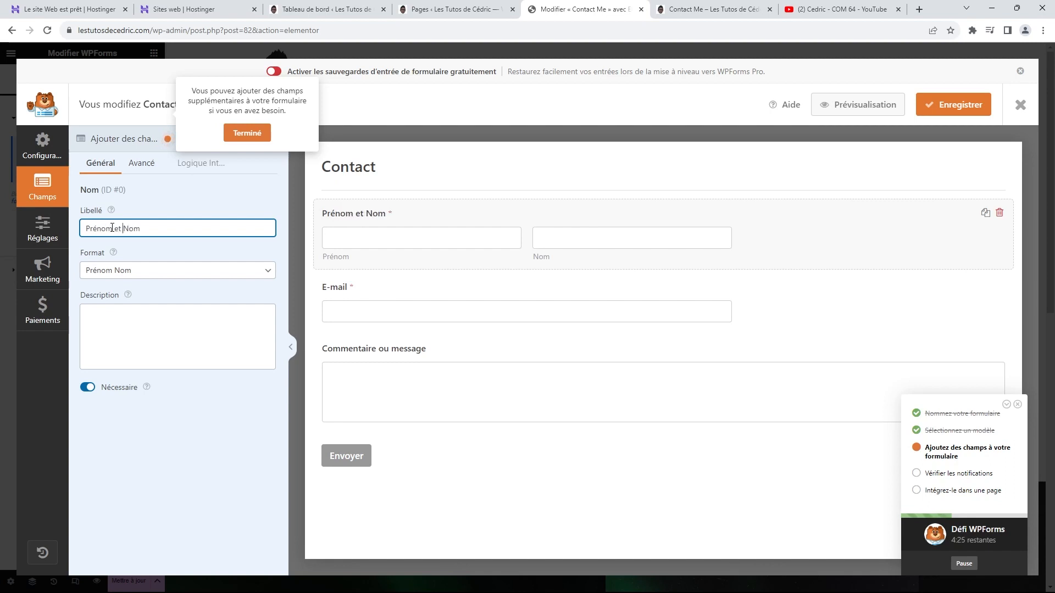
click(460, 302)
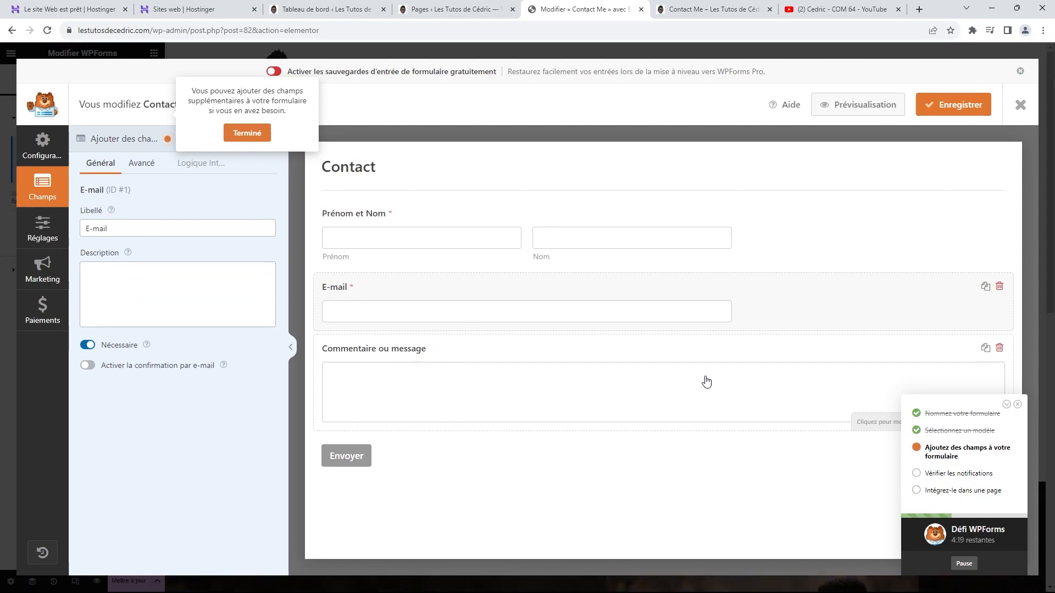
click(261, 132)
click(724, 199)
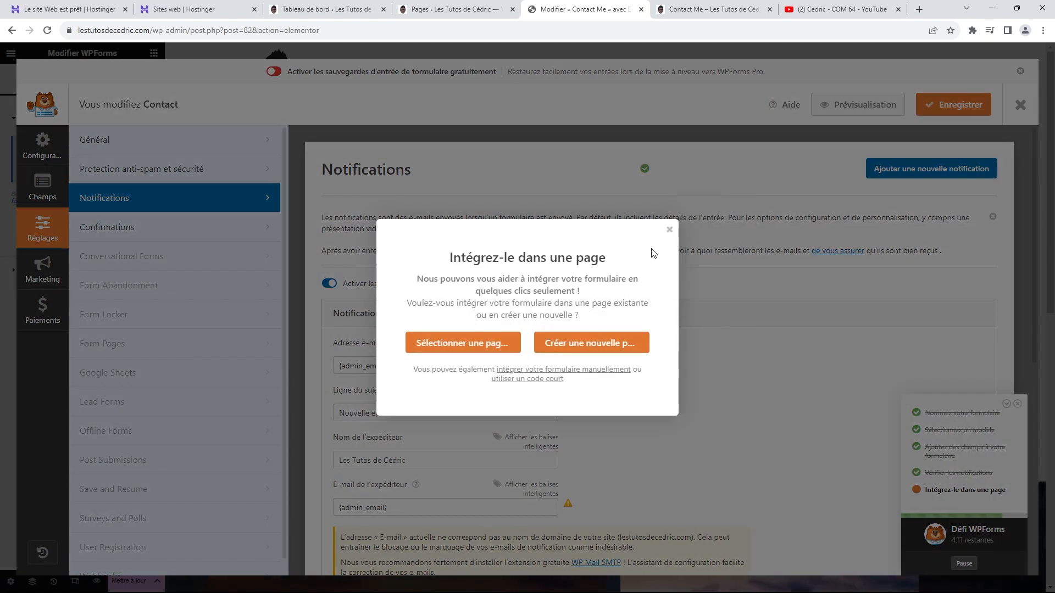
Step: Close the embed-in-a-page prompt, review the Notifications settings, and save the Contact form
click(595, 370)
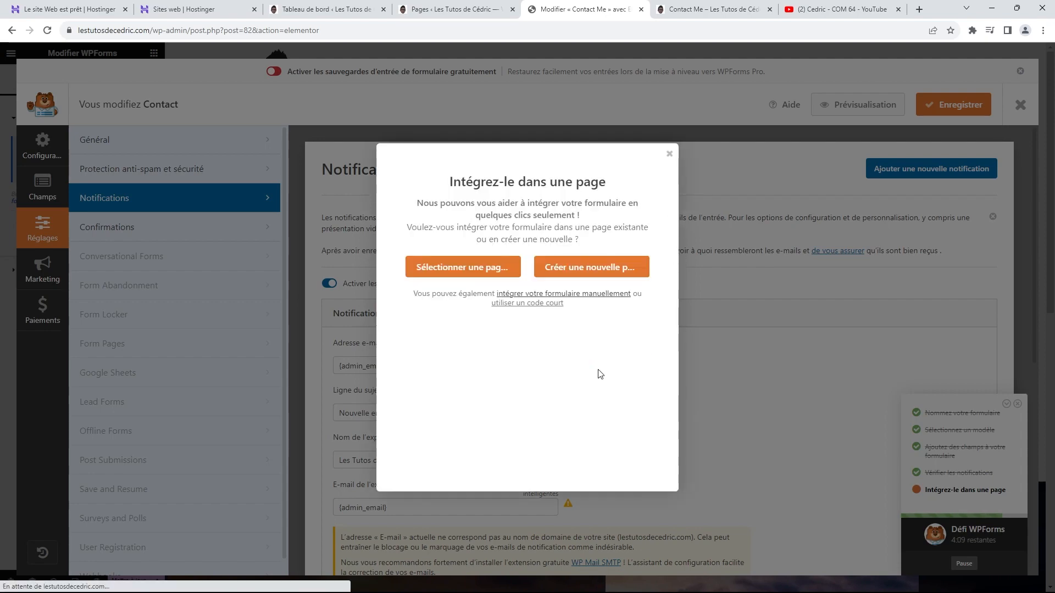
click(669, 155)
scroll(632, 406, down, 3)
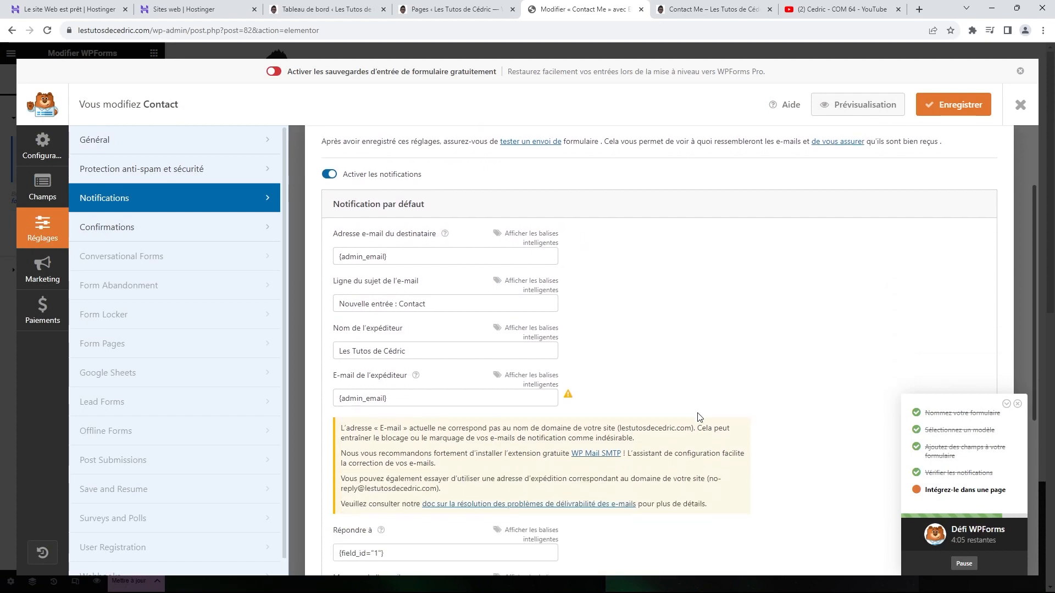
scroll(427, 242, down, 4)
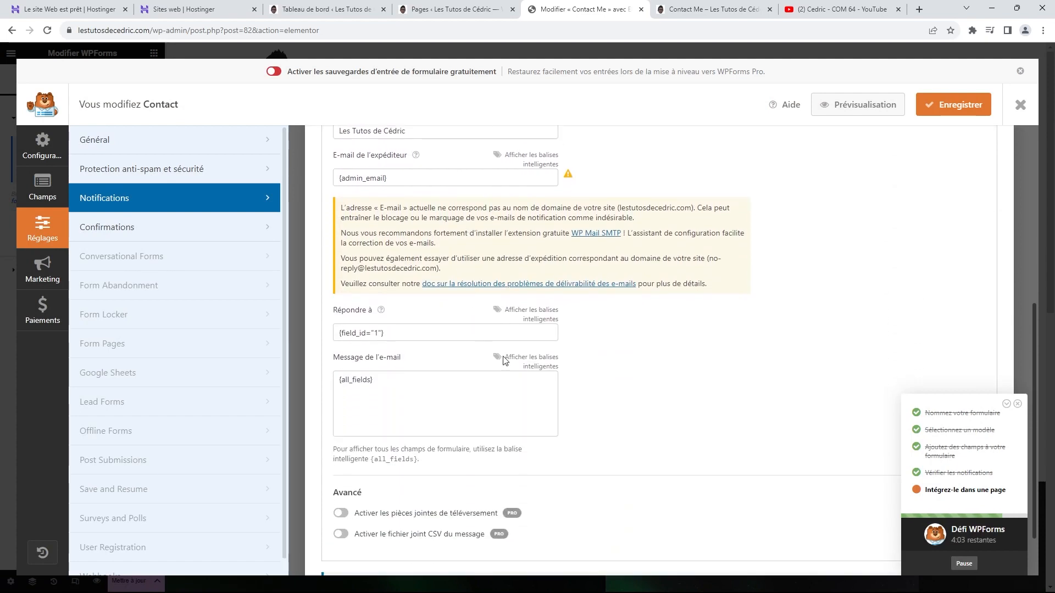
scroll(585, 399, up, 7)
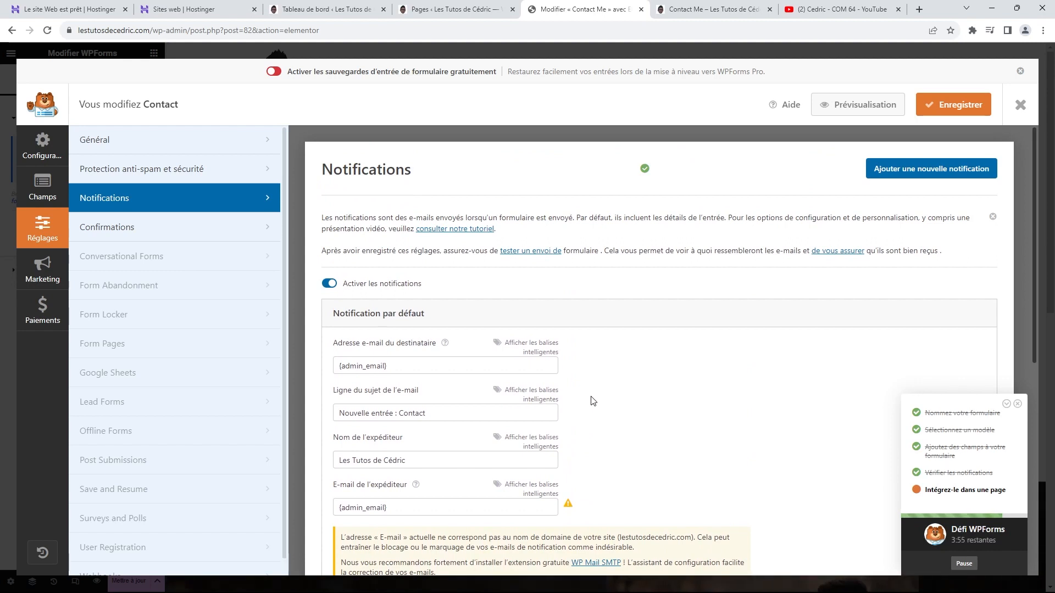
scroll(628, 440, down, 2)
scroll(629, 440, up, 2)
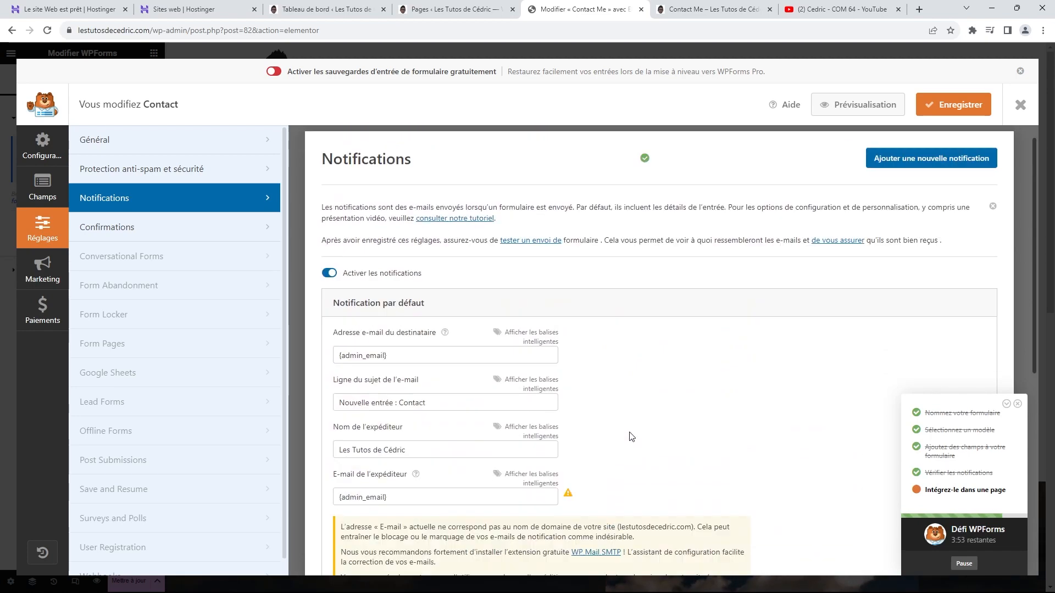
click(944, 107)
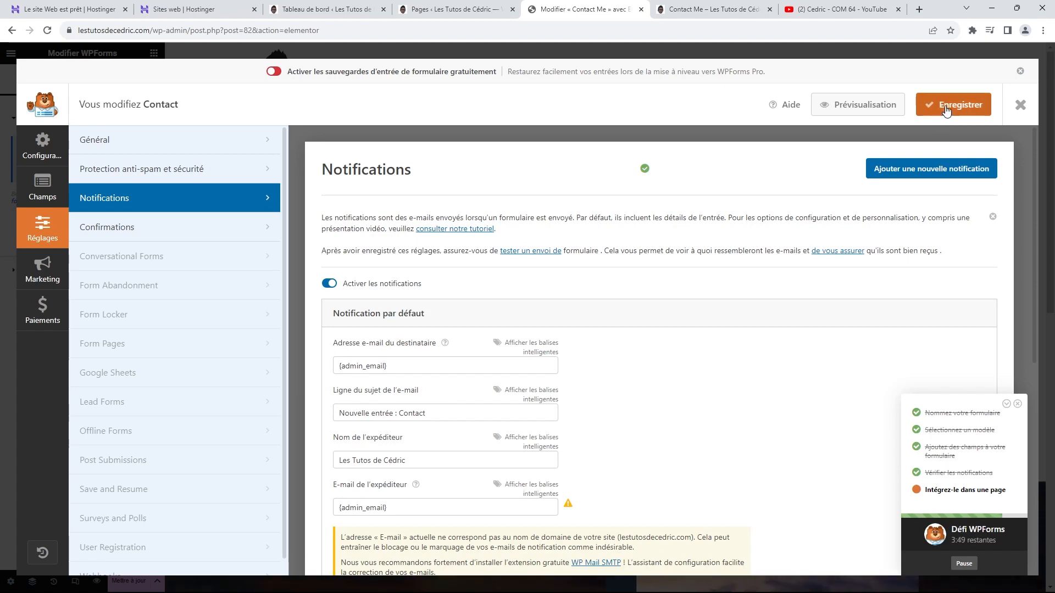
Step: Close the form builder, update the Contact Me page, and reload the live page to verify it
click(1021, 106)
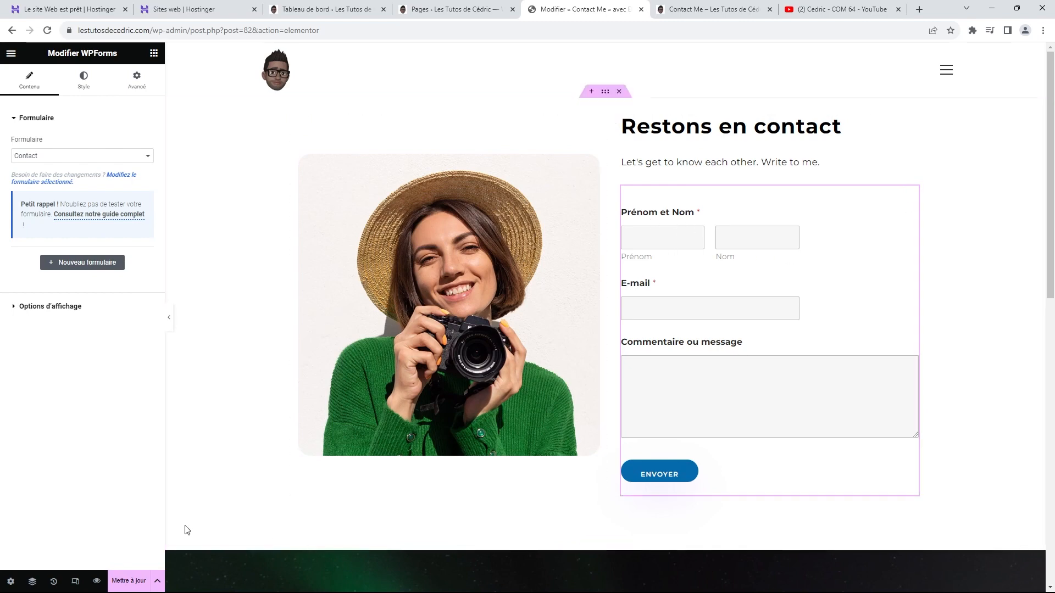
click(132, 582)
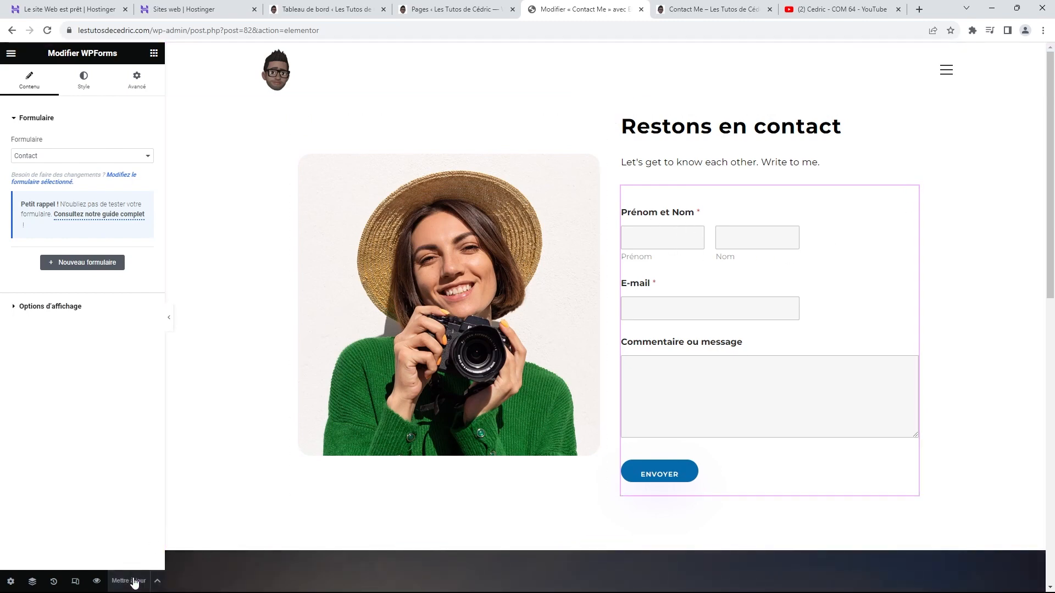
click(710, 9)
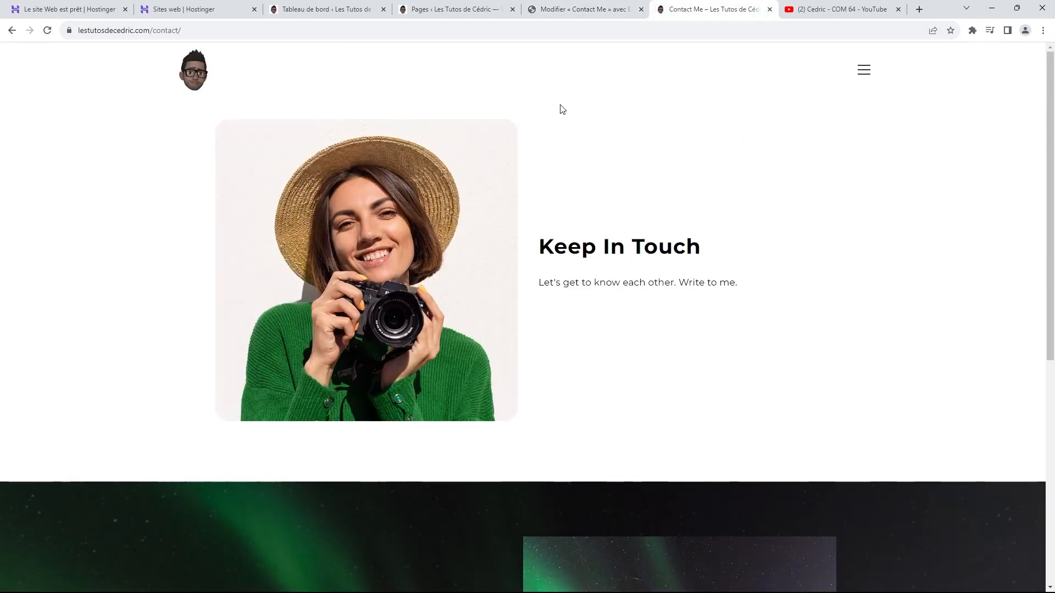
click(49, 35)
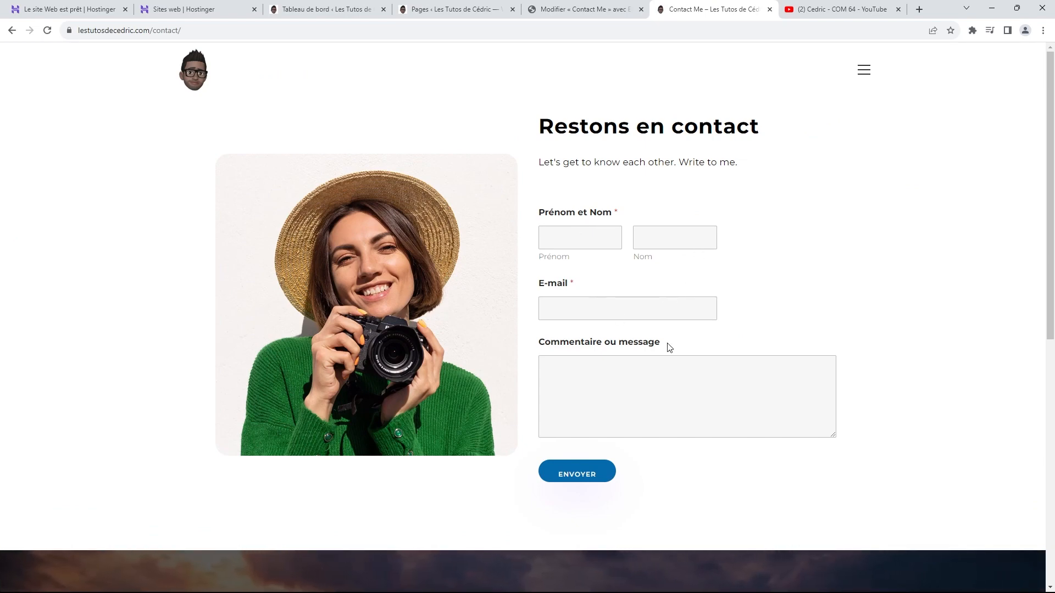
click(584, 15)
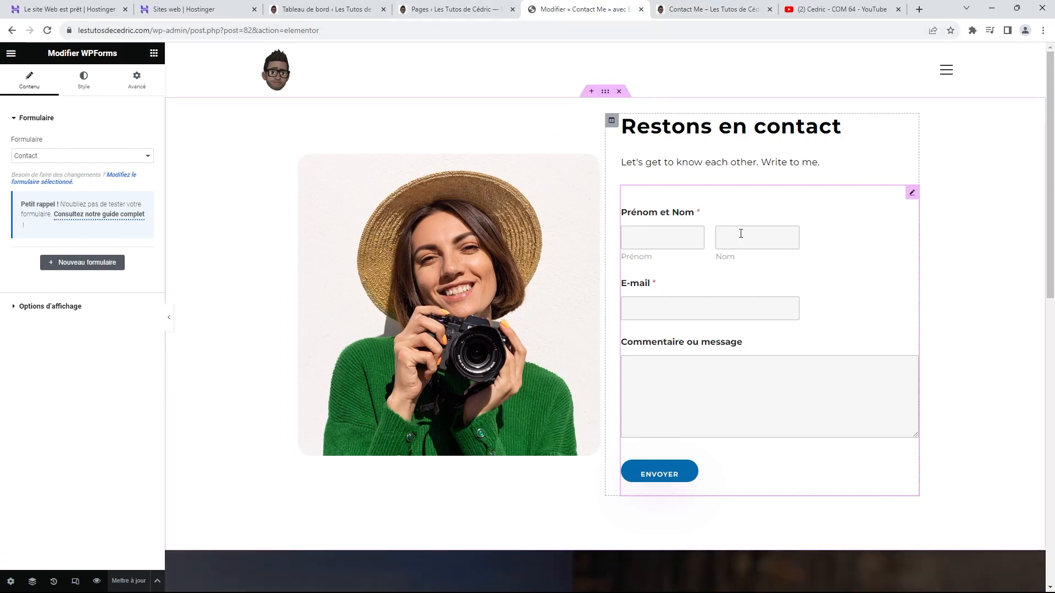
Step: Open WPForms in a new tab and load the Contact form in the builder
click(458, 12)
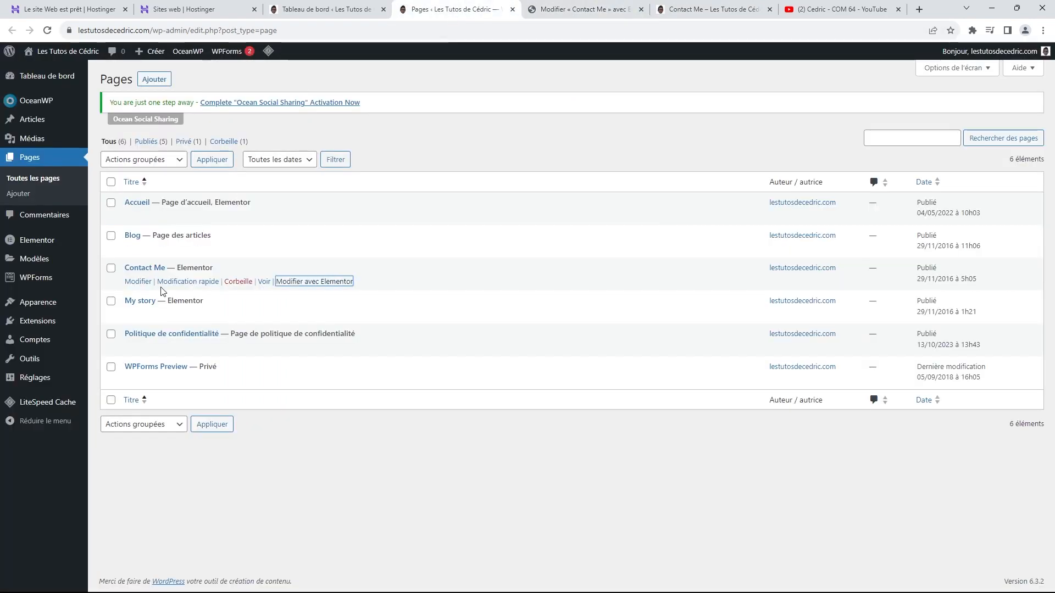
right_click(31, 280)
click(63, 295)
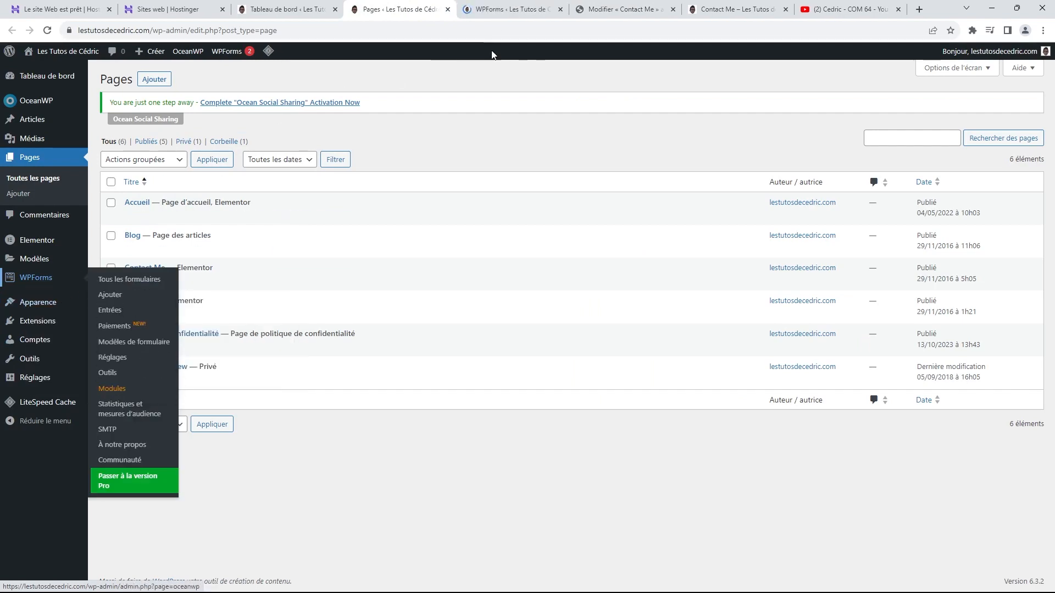
click(515, 16)
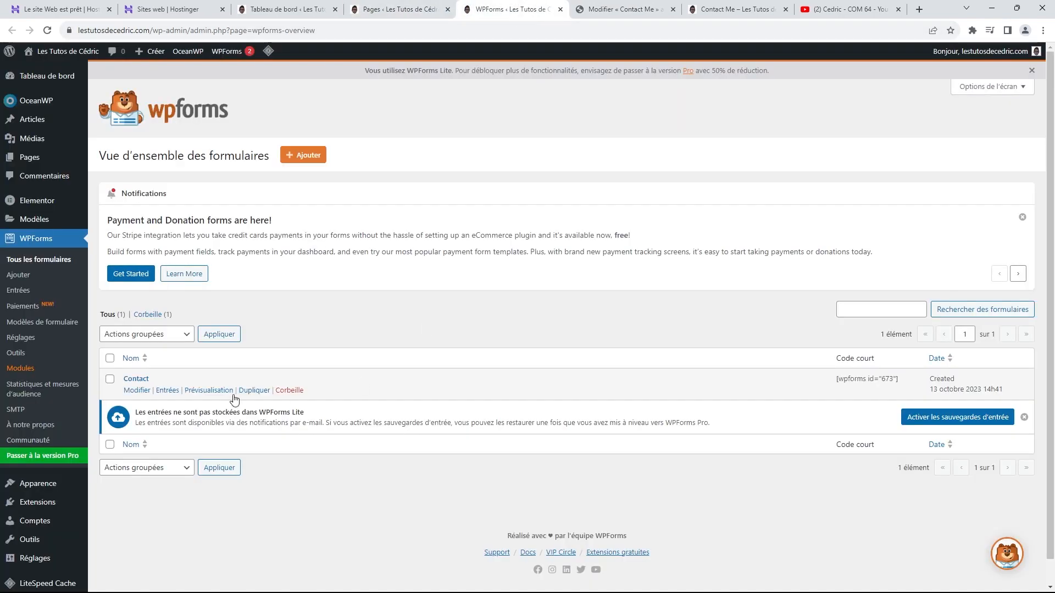
click(137, 376)
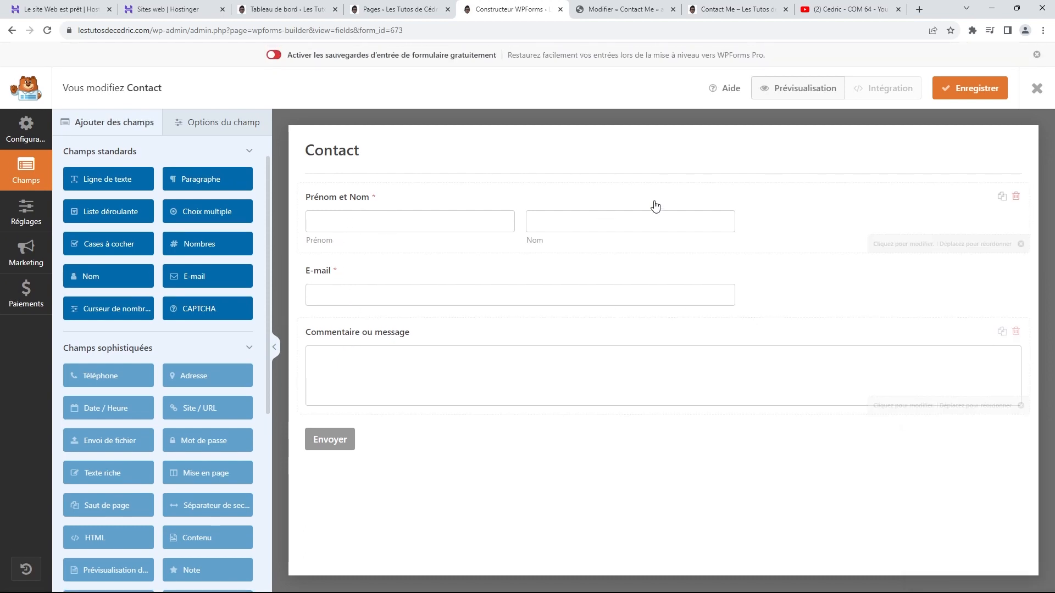
Step: Set the Prénom et Nom field's size to Grande under Avancé
click(781, 211)
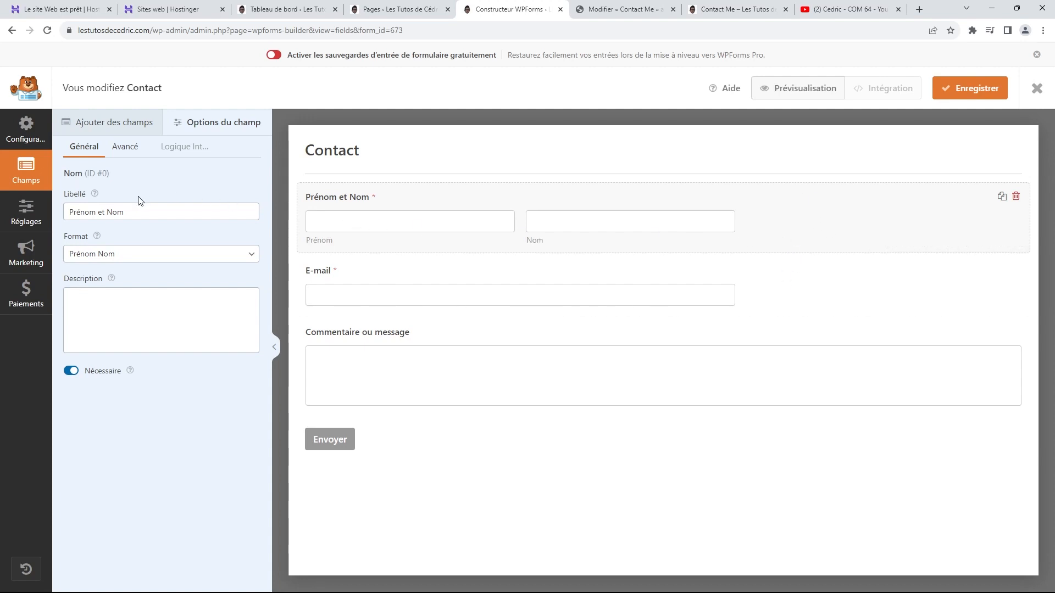
click(125, 147)
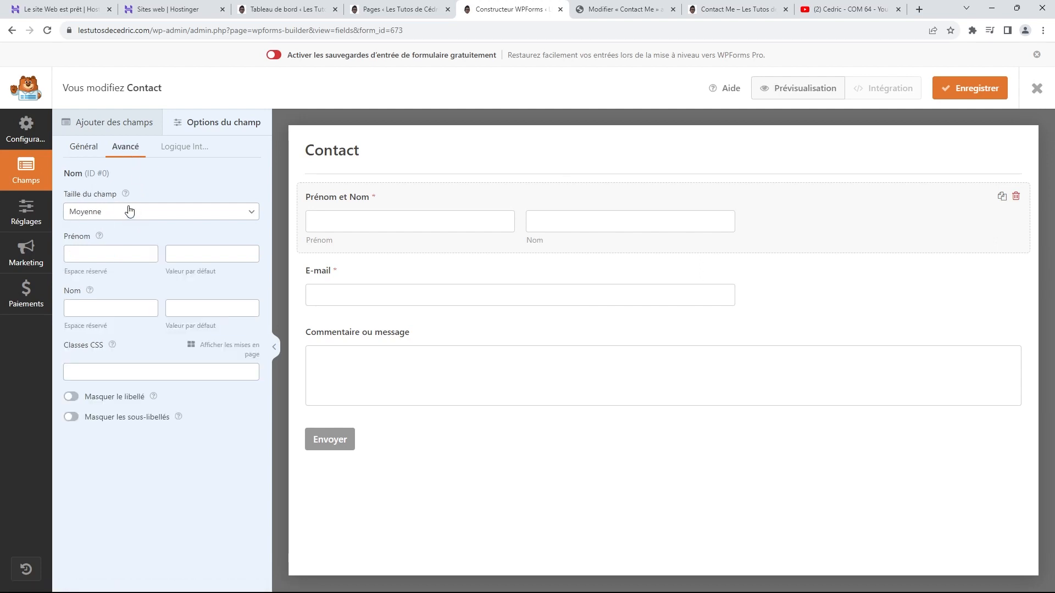
click(157, 214)
click(163, 247)
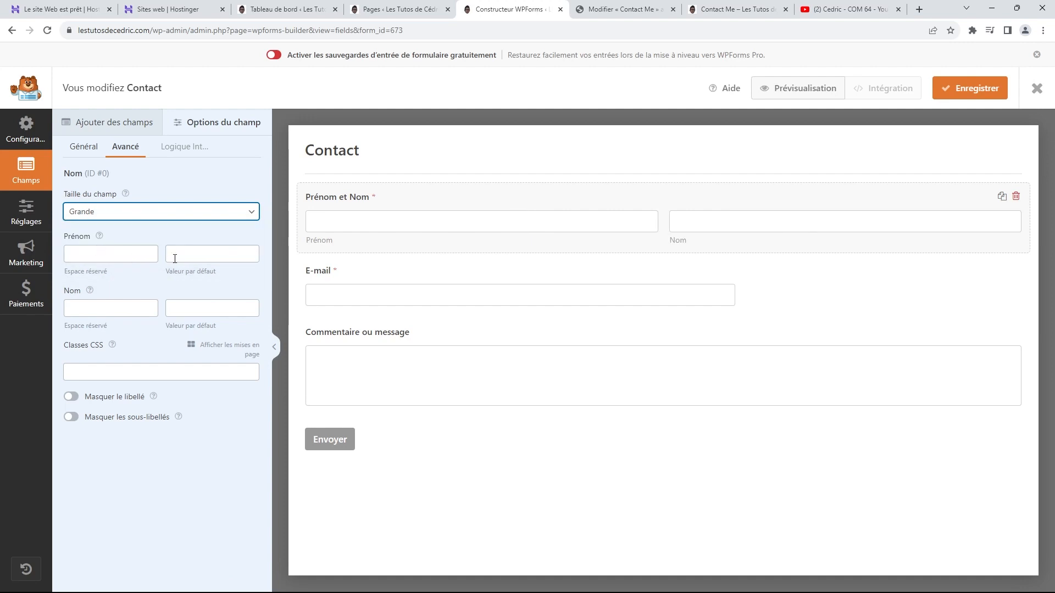
Step: Set the E-mail field's size to Grande, save the form, and return to the Elementor editor
click(777, 279)
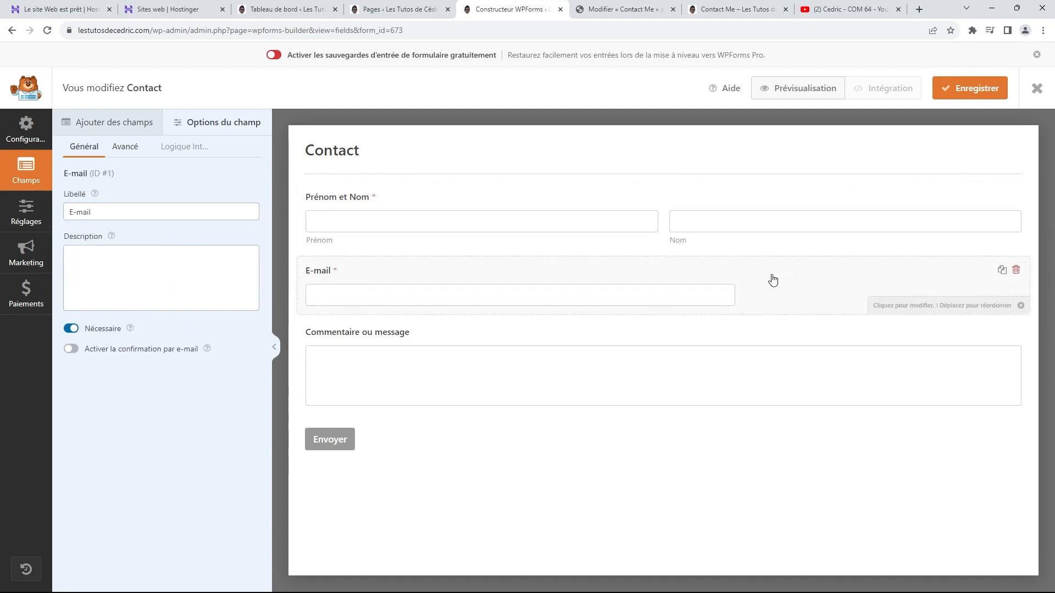
click(123, 159)
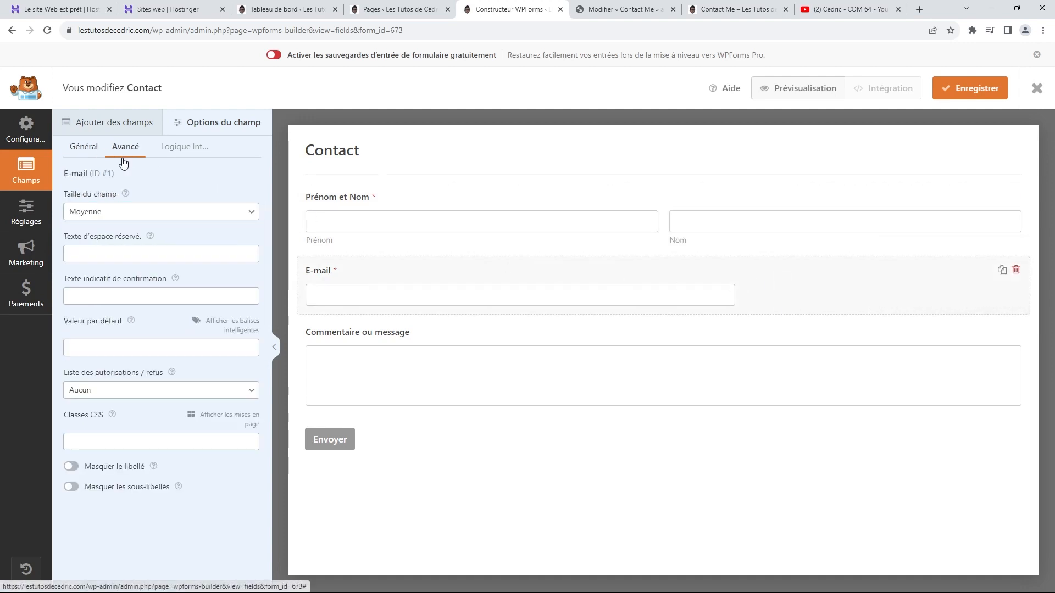
click(175, 216)
click(147, 246)
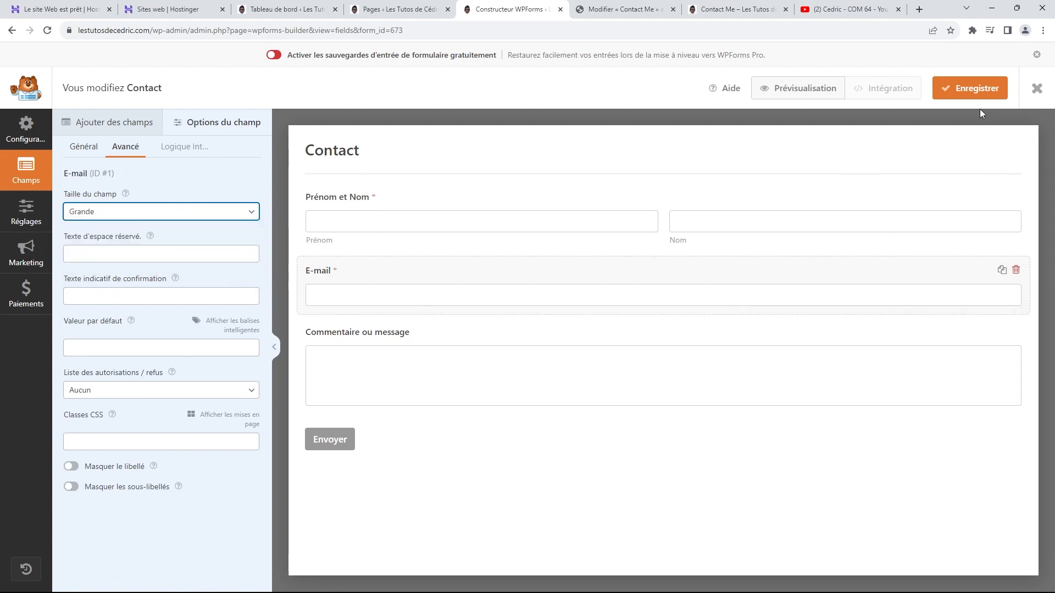
click(973, 94)
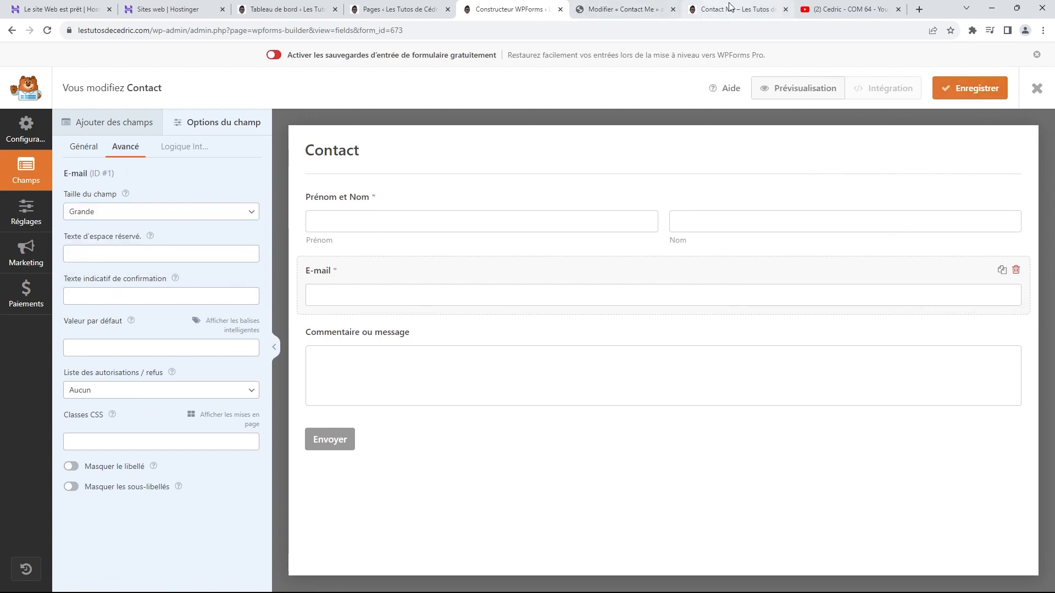
click(648, 12)
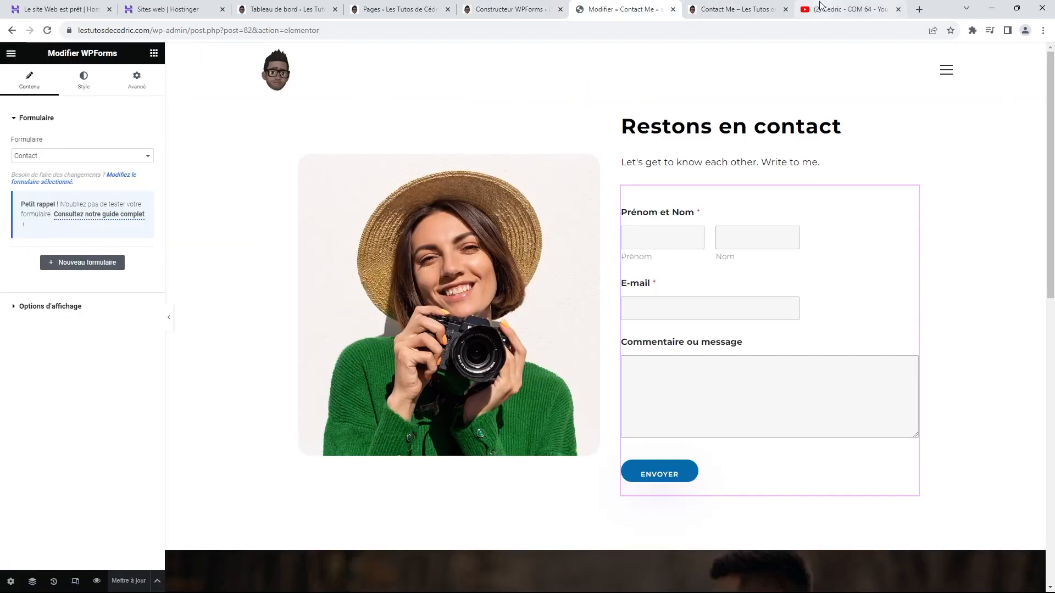
click(738, 12)
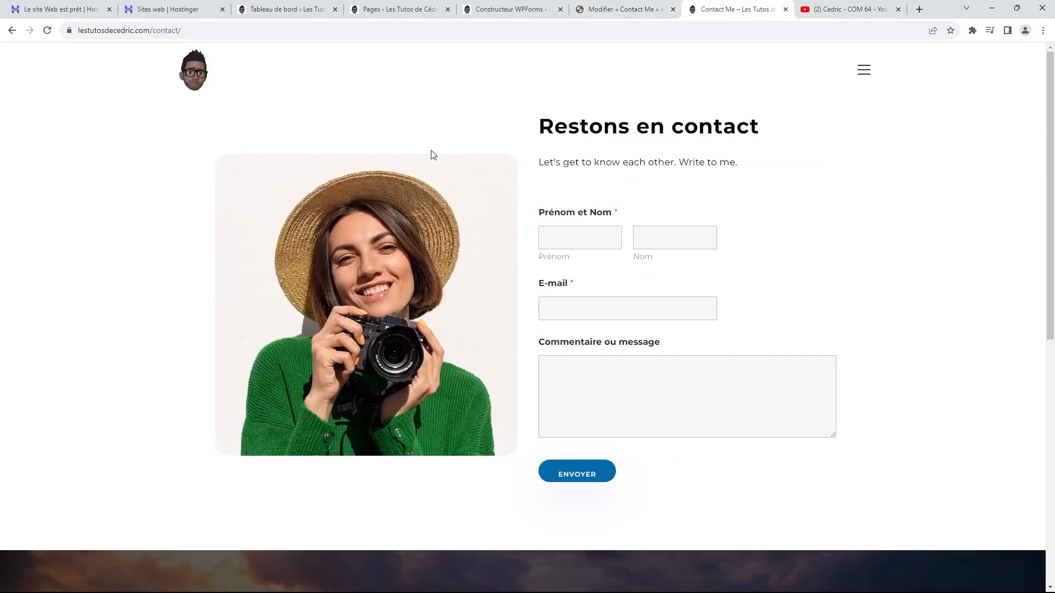
click(49, 32)
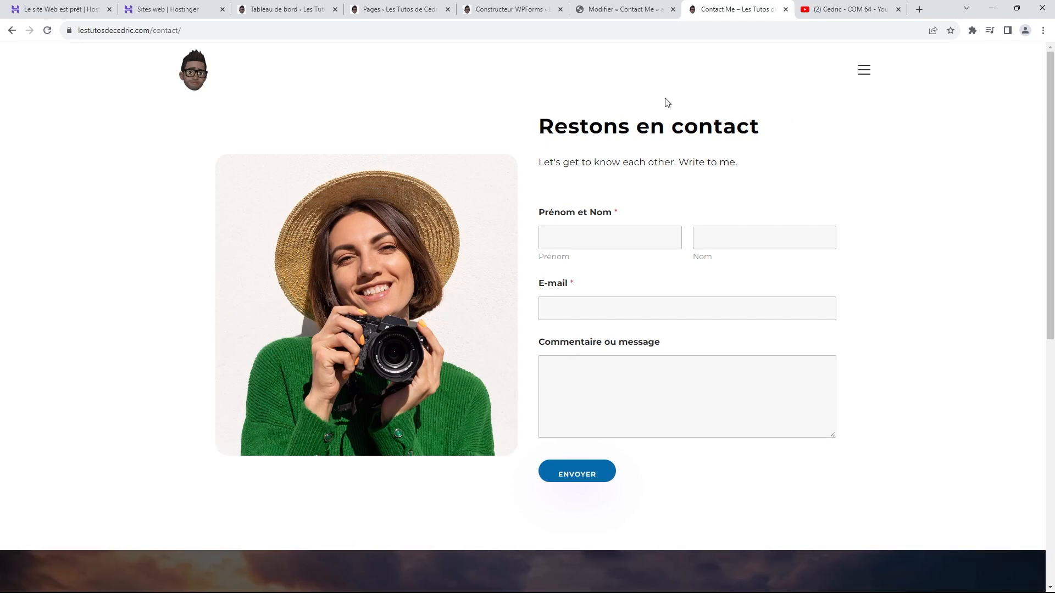
scroll(748, 188, down, 5)
scroll(777, 220, up, 5)
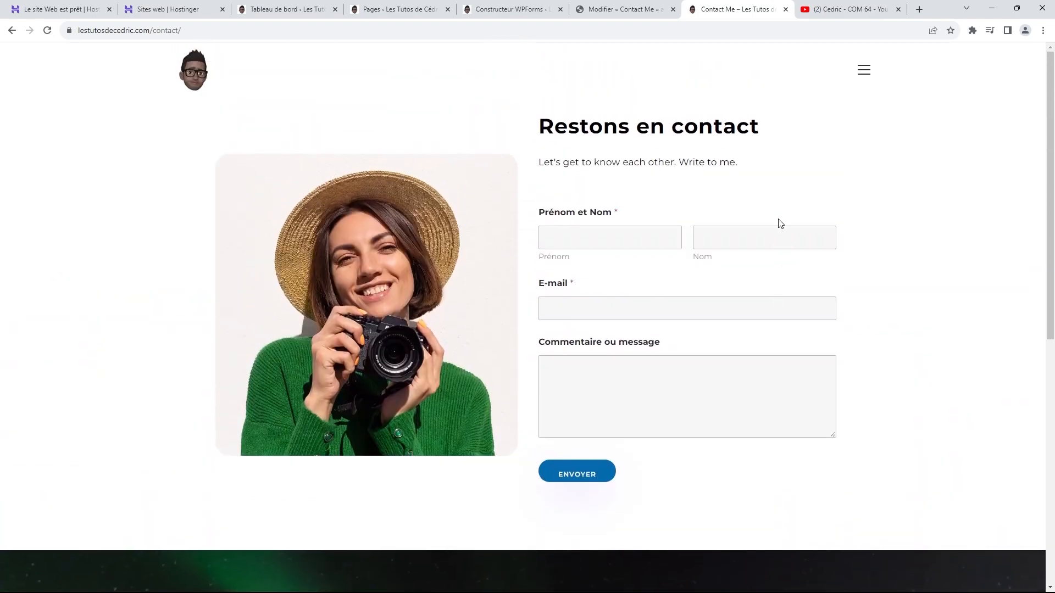
click(624, 10)
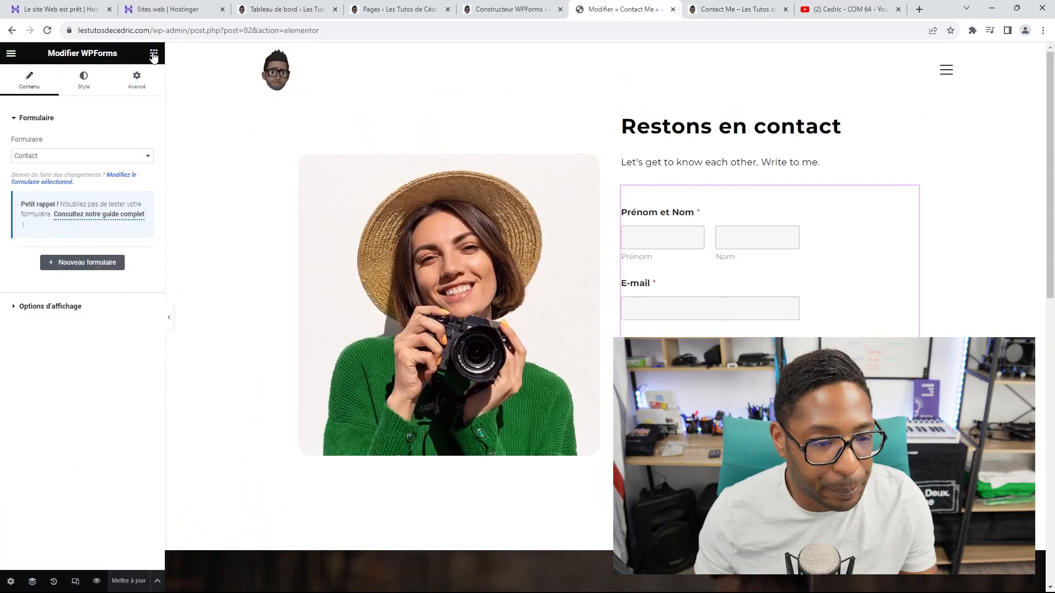
Step: Search the Elementor widgets for 'formulair', then clear the search
click(154, 54)
text(form)
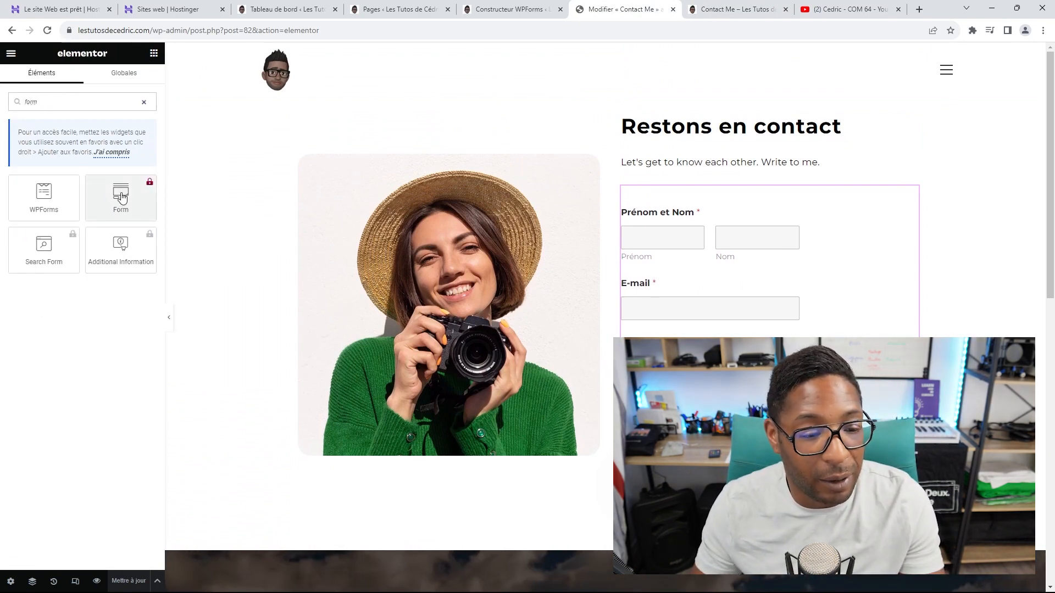
text(ulair)
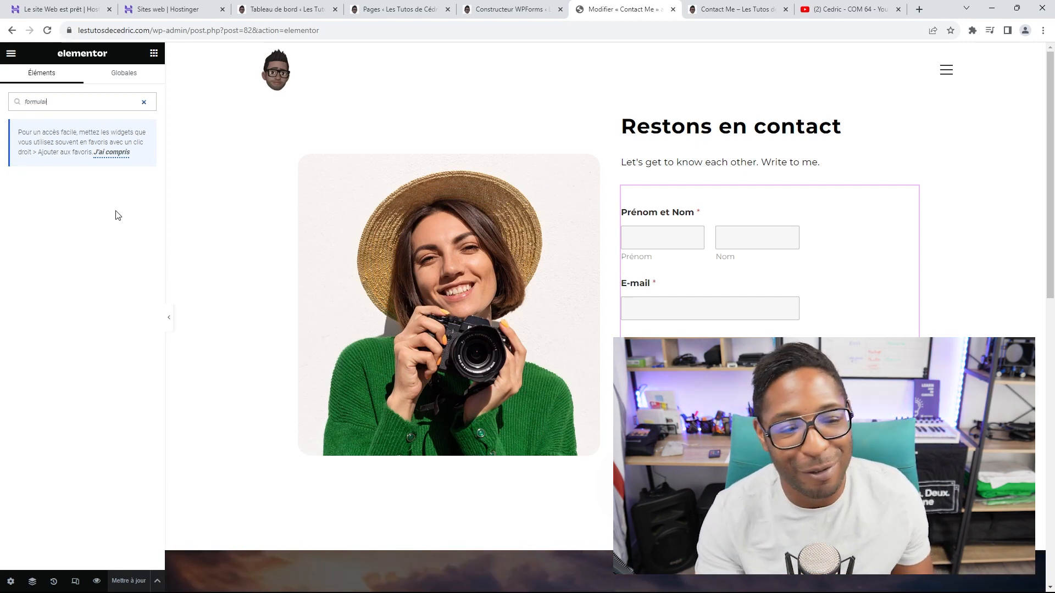
key(BackSpace)
key(BackSpace)
key(BackSpace)
key(BackSpace)
key(BackSpace)
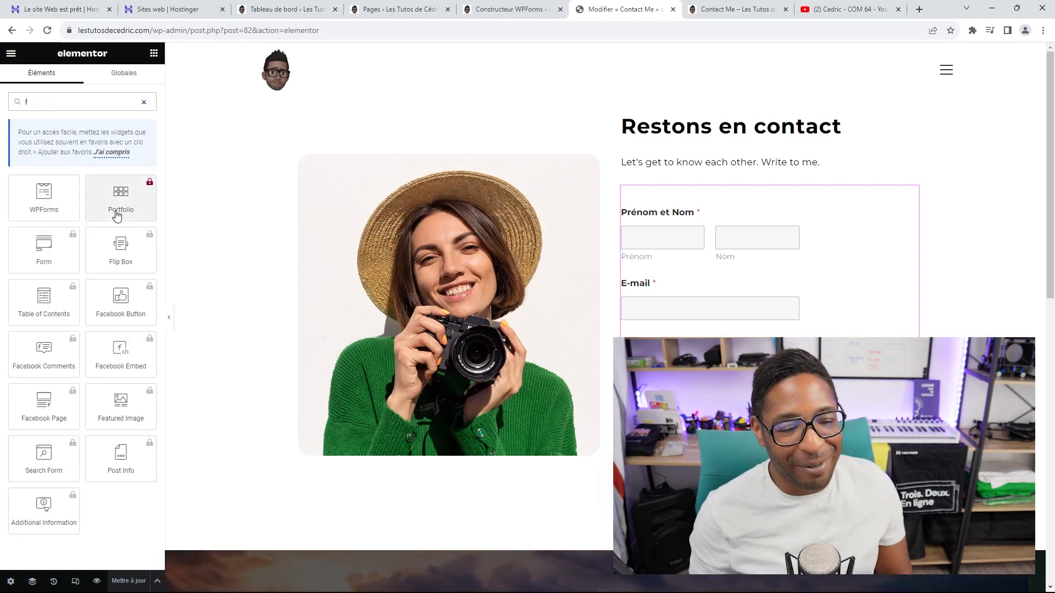
key(BackSpace)
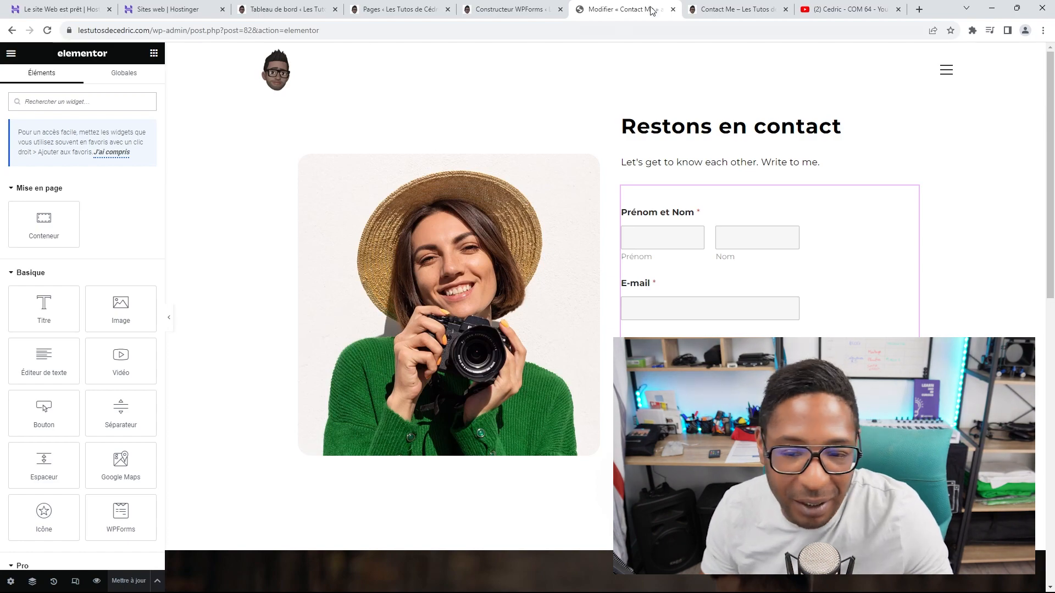
Step: Close the Elementor Contact Me editor tab and the WPForms builder tab
click(673, 9)
click(497, 13)
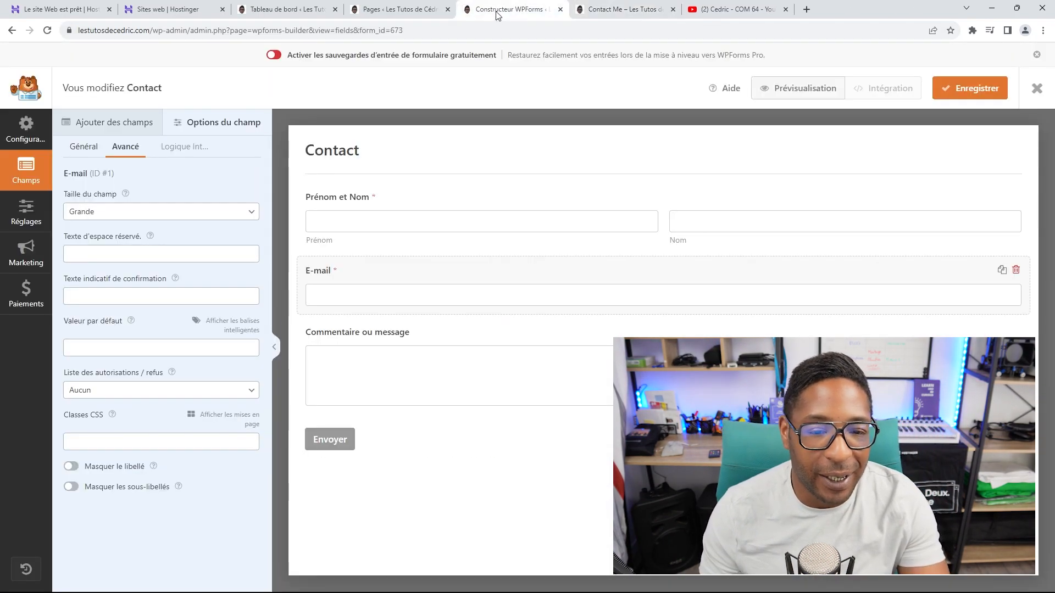
click(560, 9)
click(396, 9)
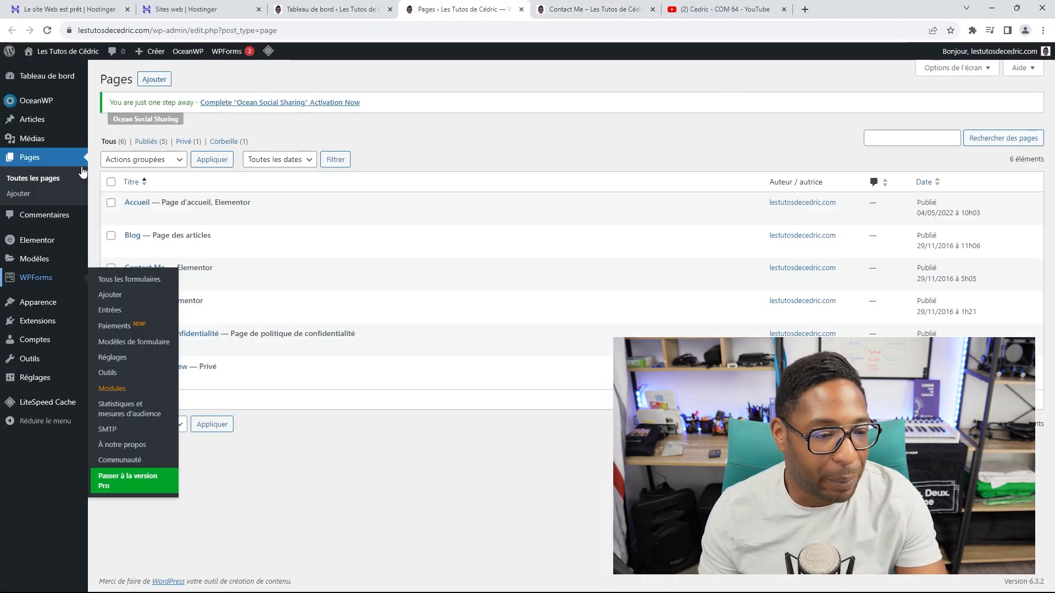
Step: From the dashboard, open the Articles list in a new tab
click(62, 77)
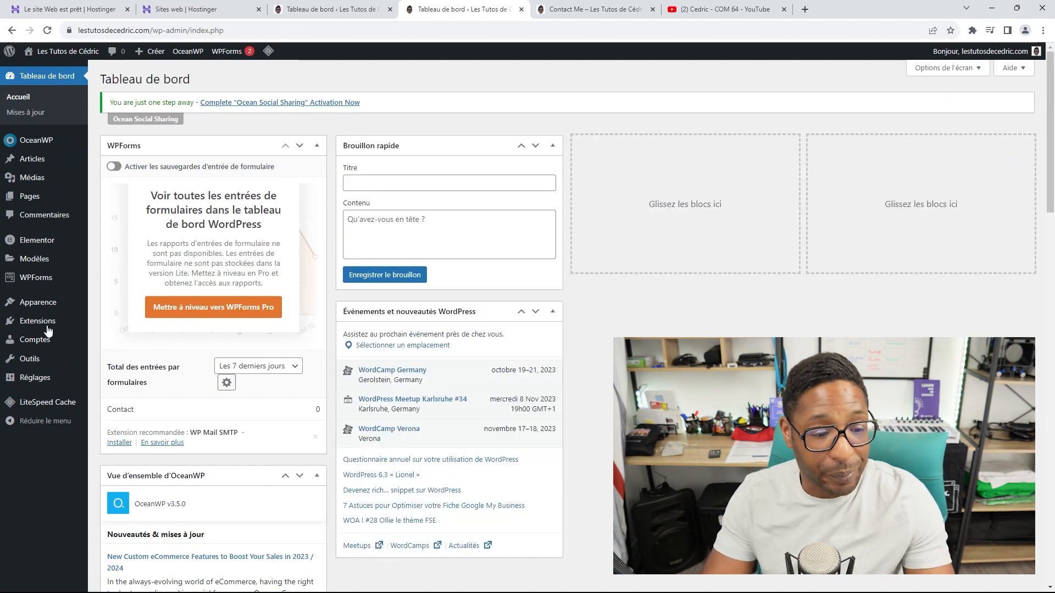
mouse_move(38, 163)
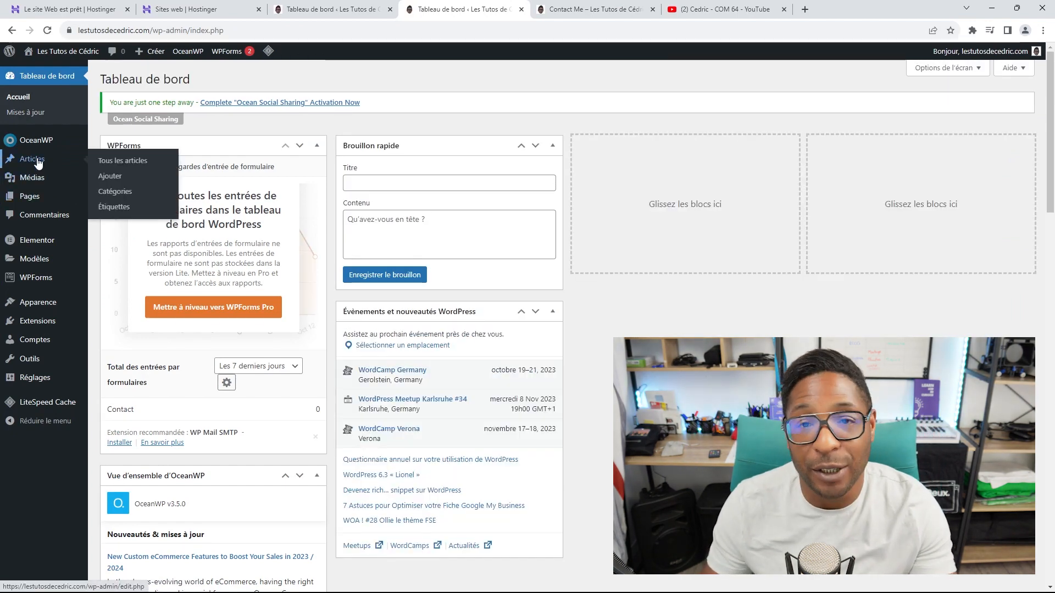
right_click(37, 162)
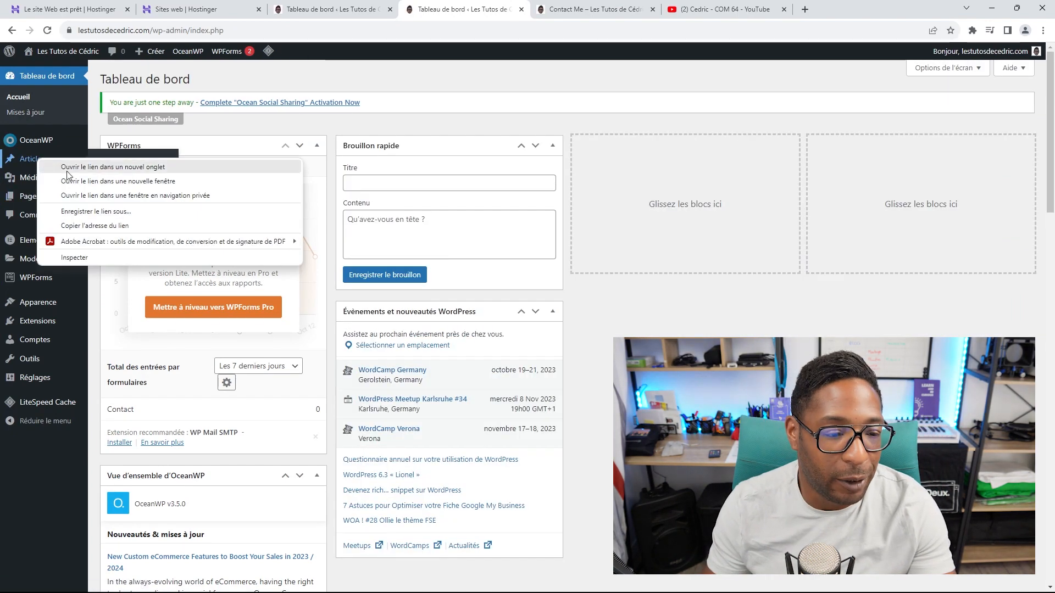
click(71, 166)
click(583, 8)
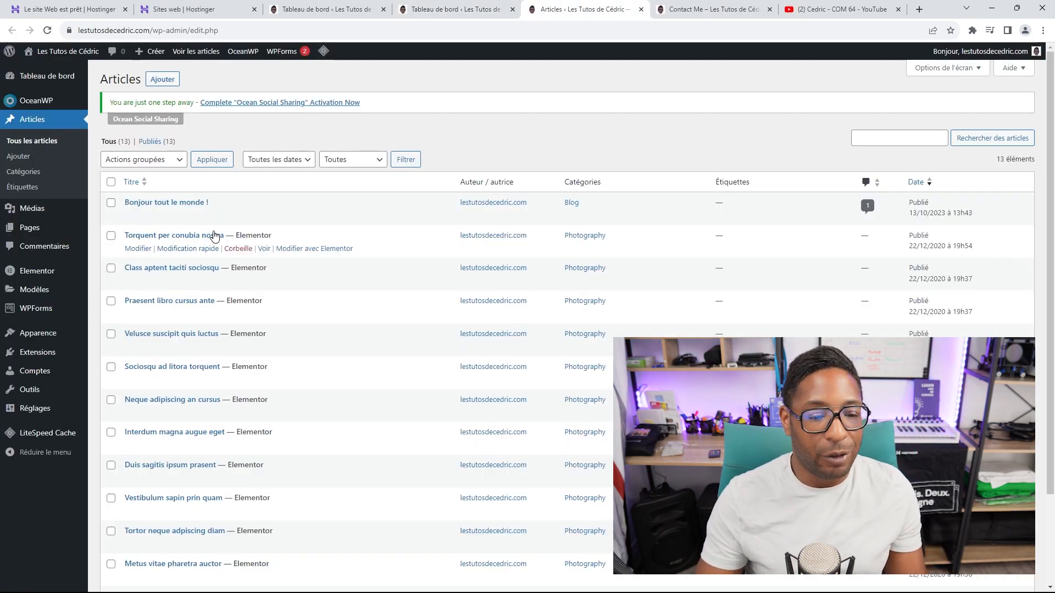
scroll(252, 357, down, 3)
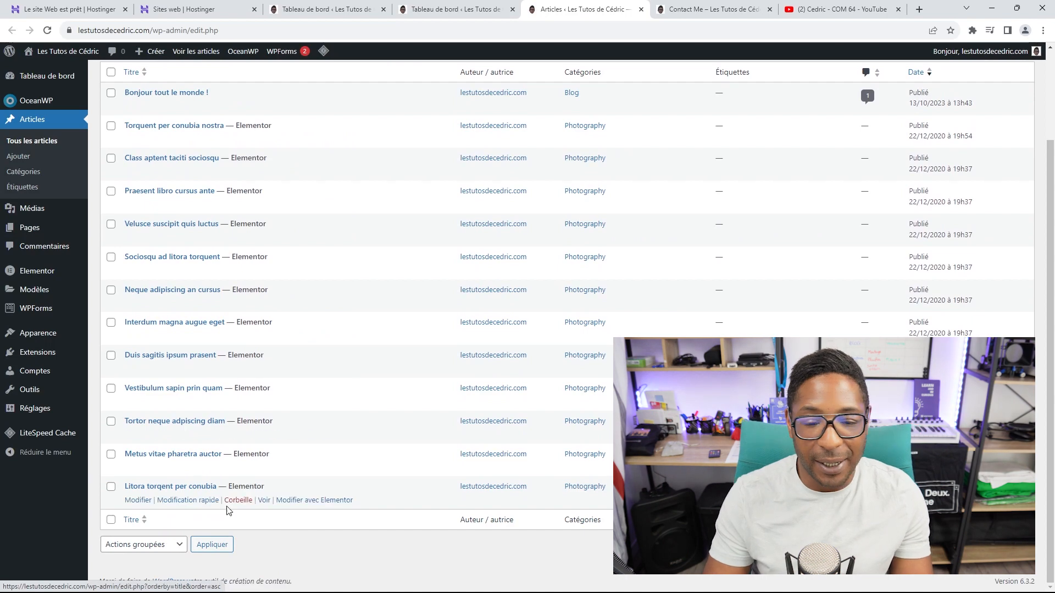
scroll(259, 505, up, 3)
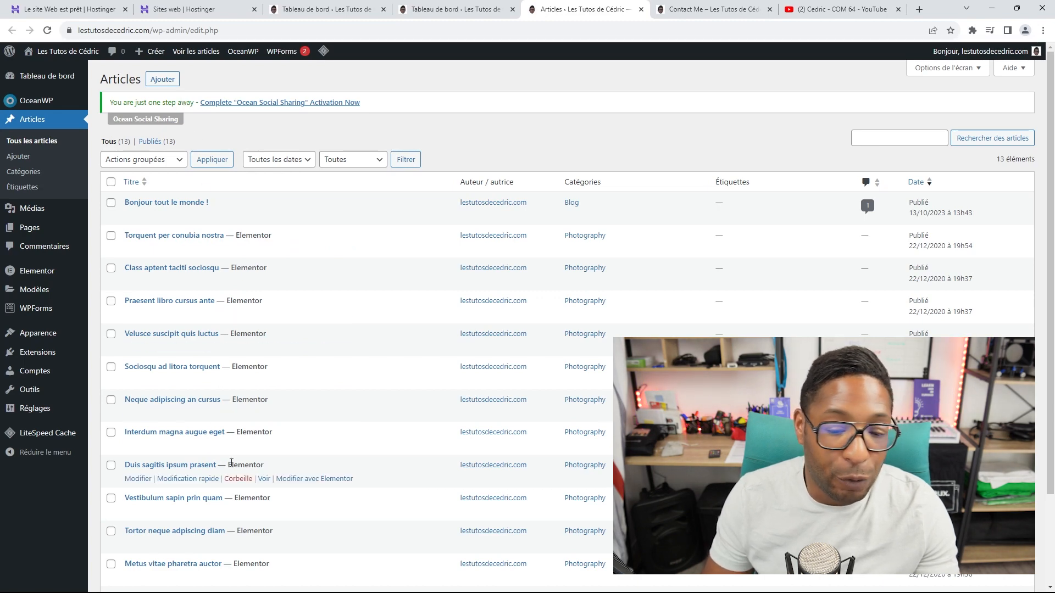
scroll(264, 478, down, 3)
scroll(252, 417, up, 3)
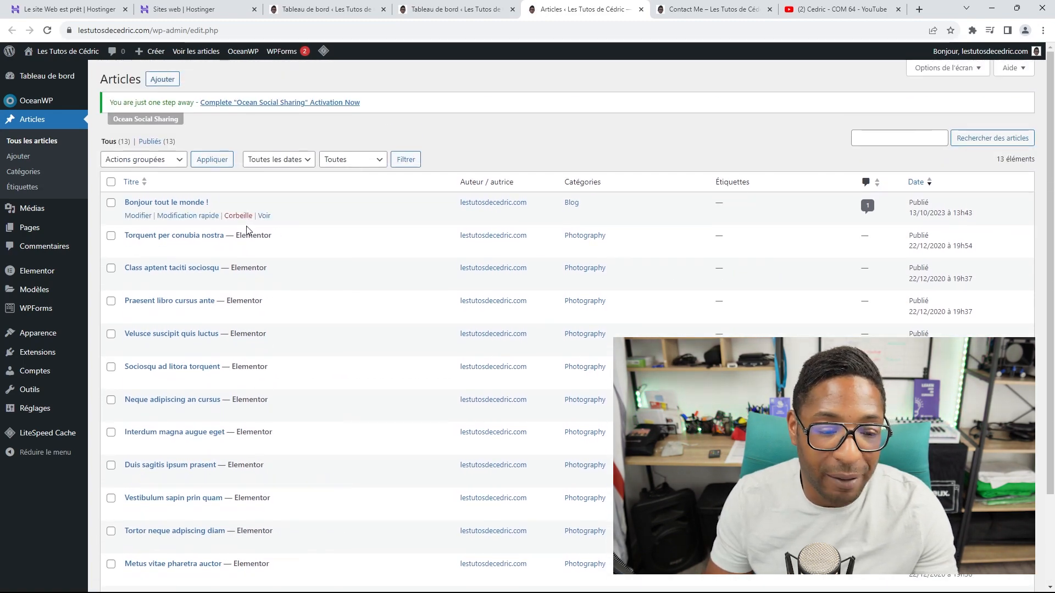
Step: Start a new post titled 'Voici mon nouveau Site Internet'
click(168, 80)
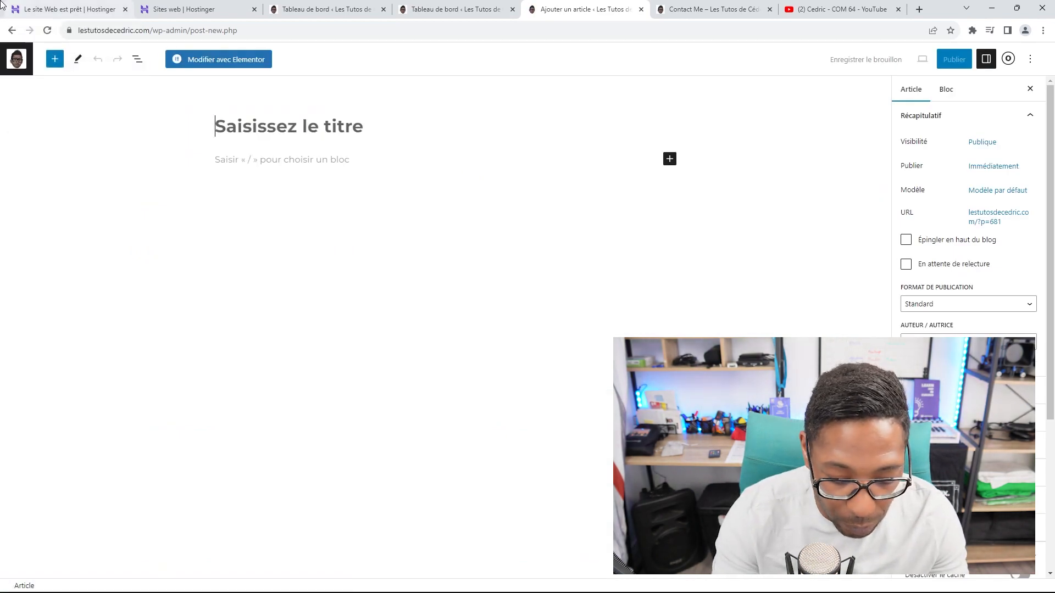
text(Nouve)
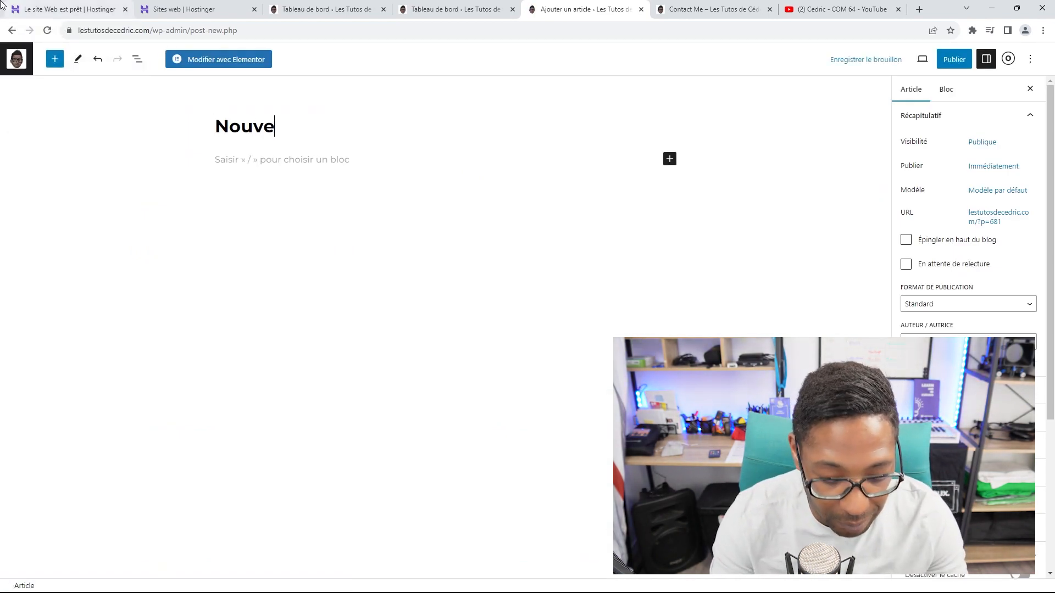
text(l ar)
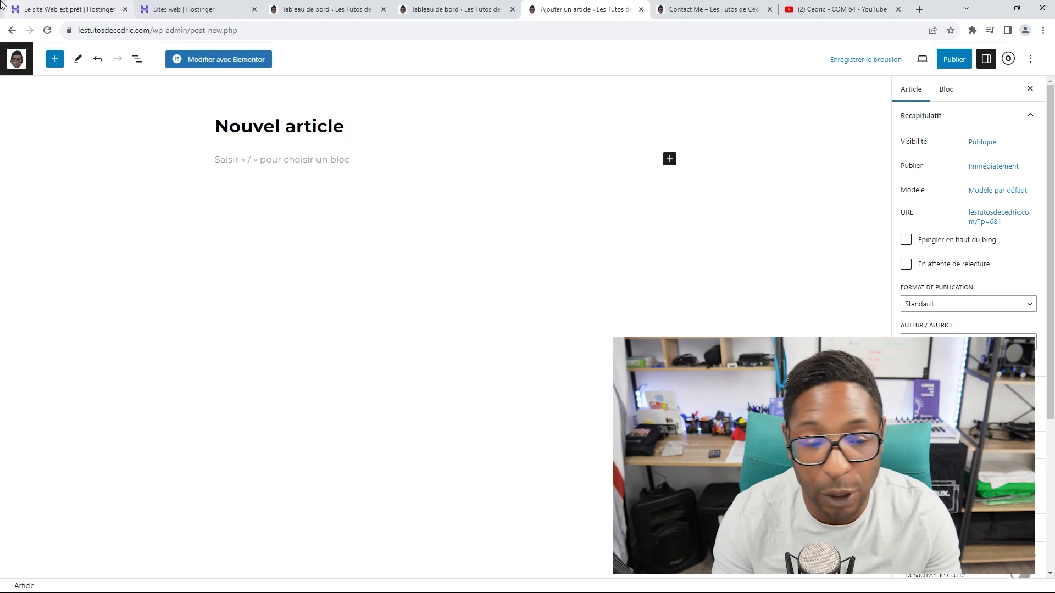
text(ticle)
key(BackSpace)
key(BackSpace)
key(BackSpace)
key(BackSpace)
key(BackSpace)
key(BackSpace)
key(BackSpace)
key(BackSpace)
key(BackSpace)
key(BackSpace)
key(BackSpace)
key(BackSpace)
key(BackSpace)
key(BackSpace)
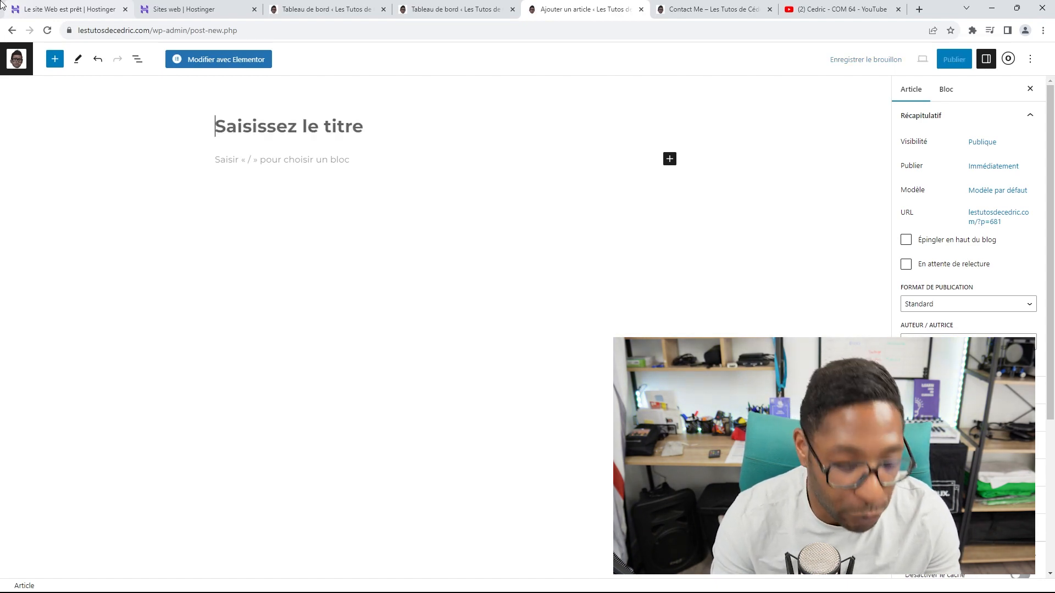
text(Voici mon )
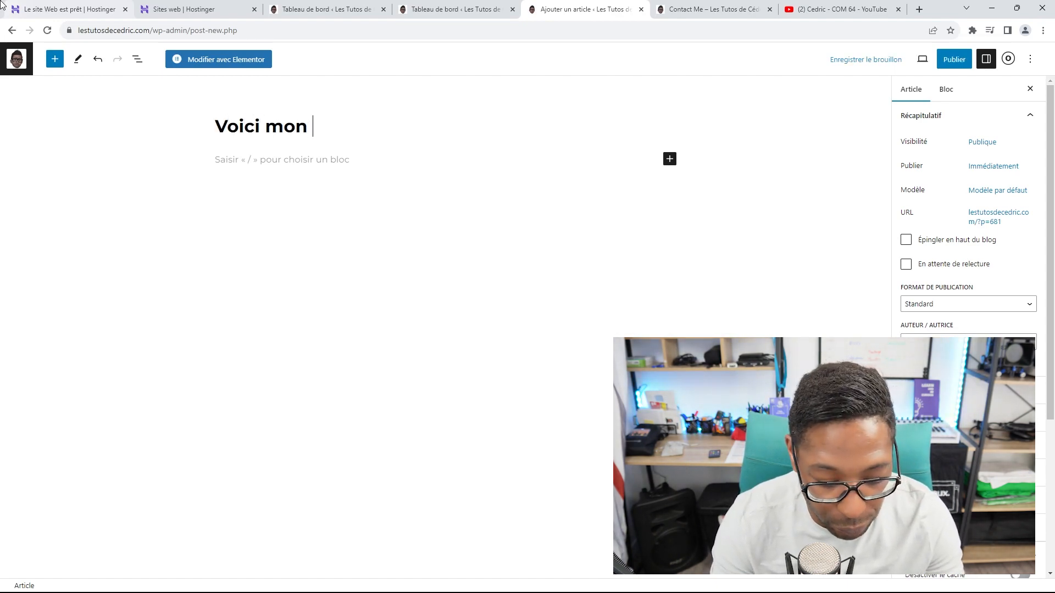
text(nouveau)
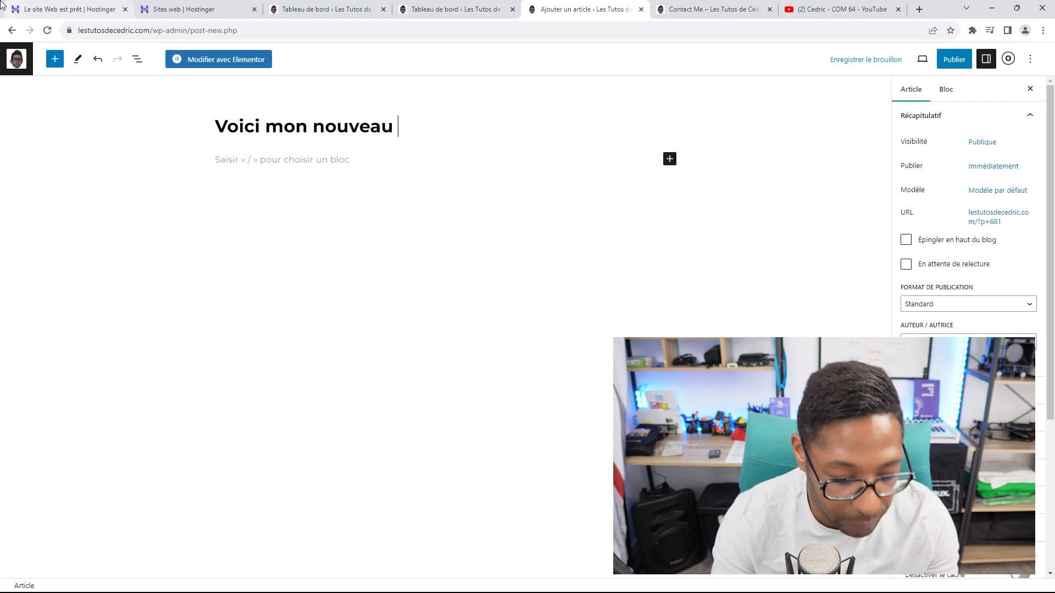
text( Site Ine)
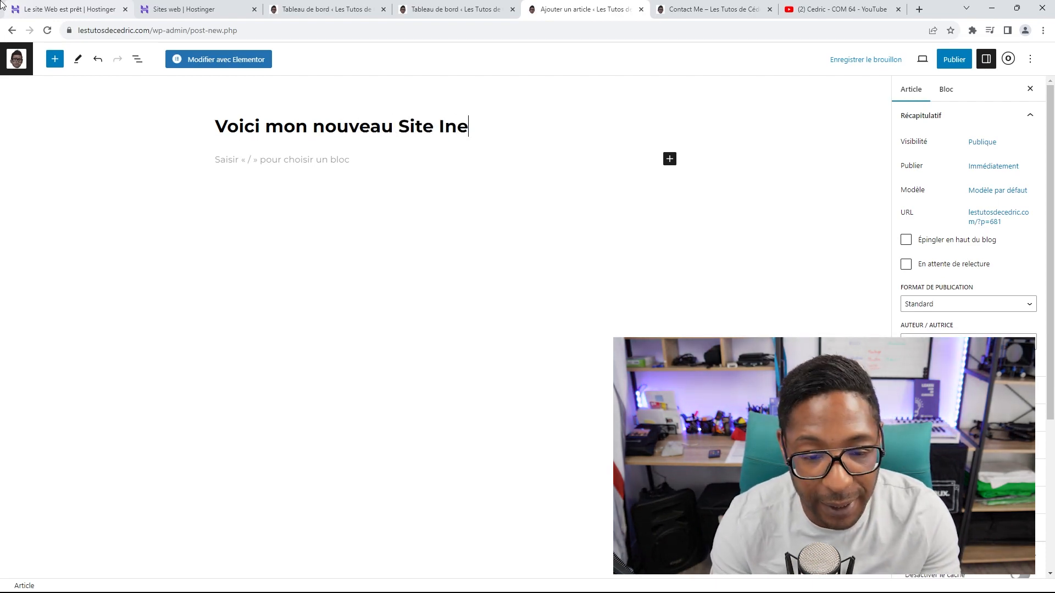
key(BackSpace)
text(ten)
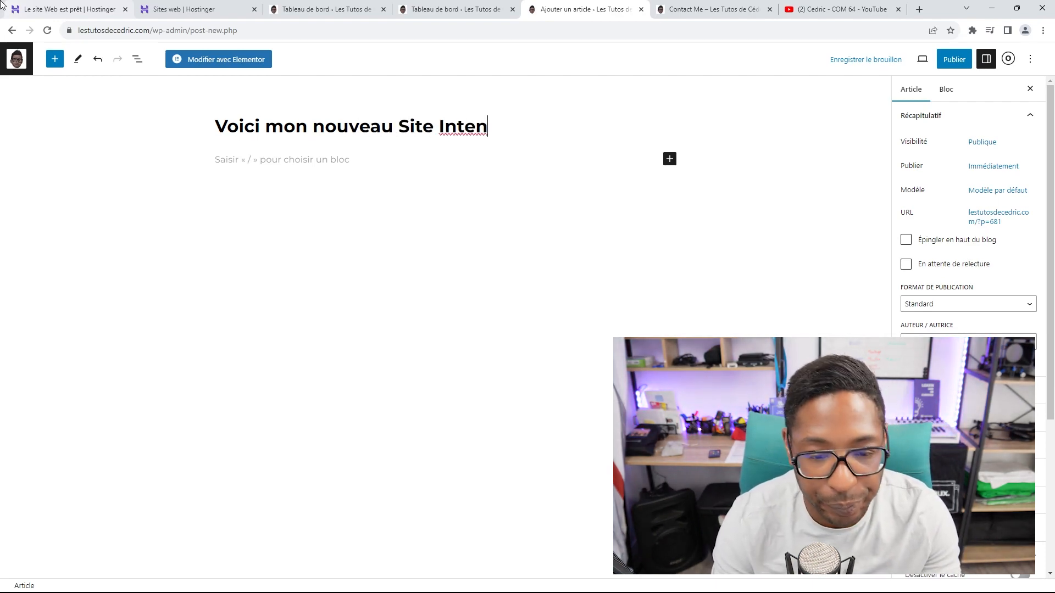
key(BackSpace)
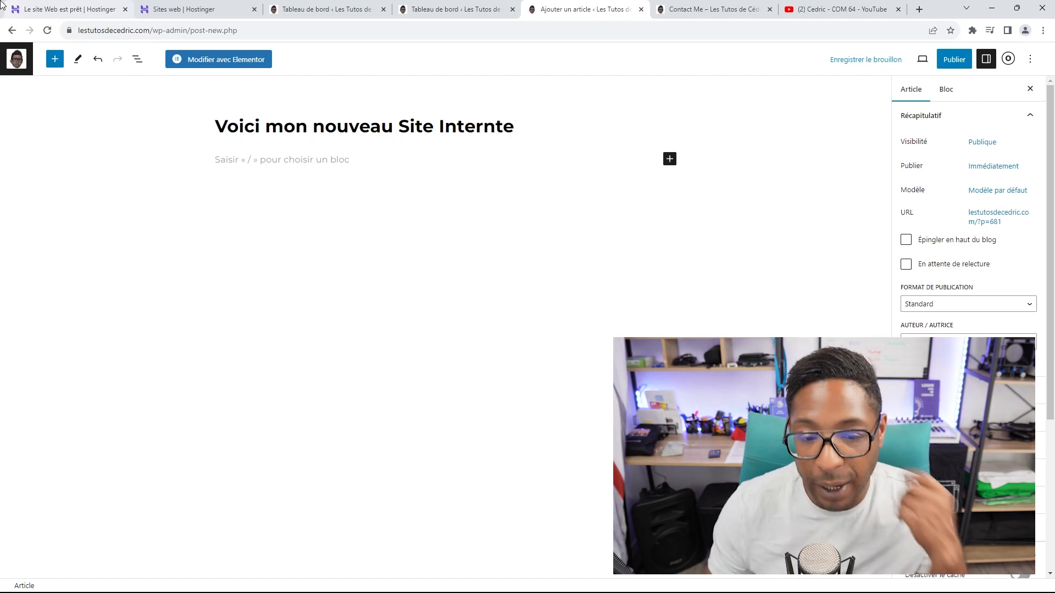
text(rnte)
key(BackSpace)
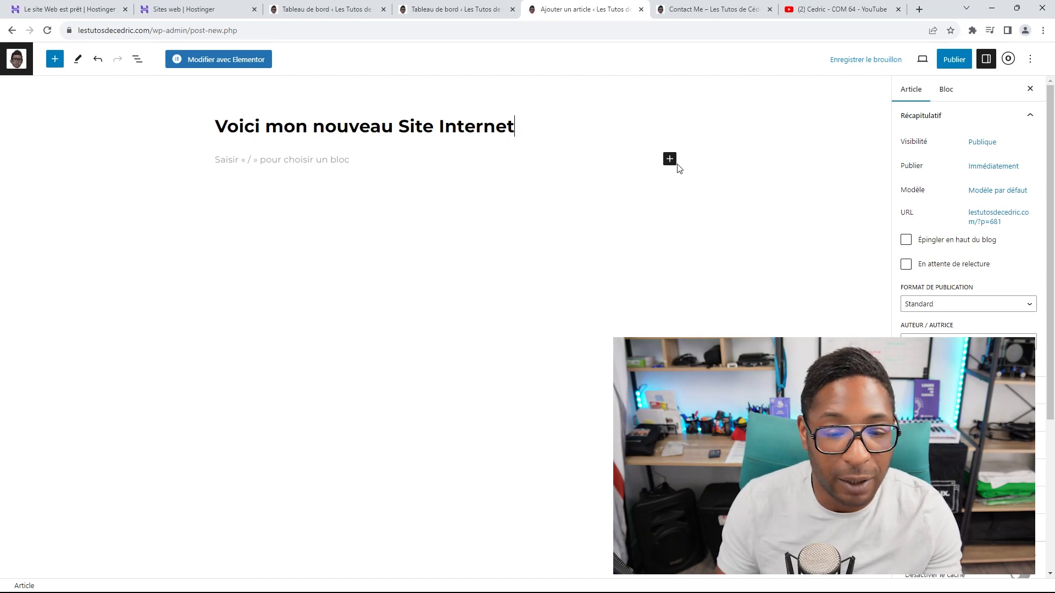
Step: Add a paragraph block reading 'Bonjour à toutes et à tous,'
click(669, 159)
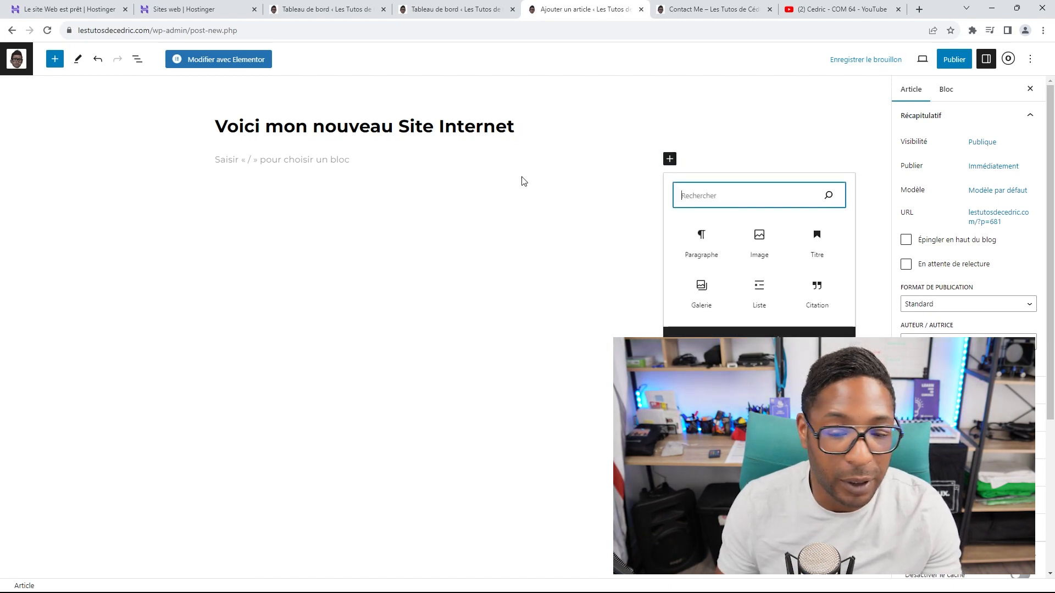
click(696, 243)
text(Bo)
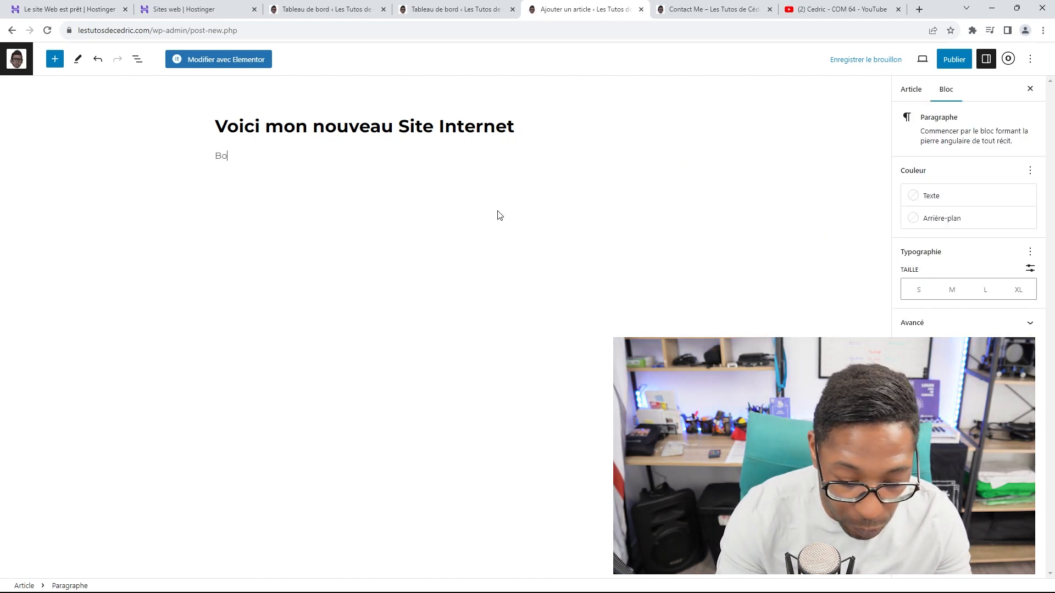
key(BackSpace)
key(BackSpace)
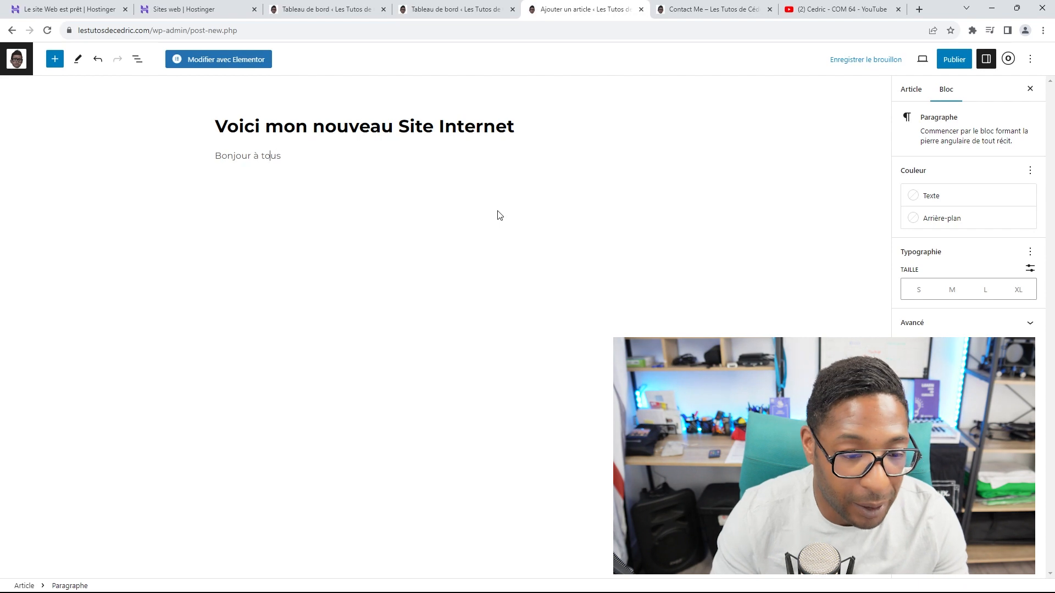
text(toutes et )
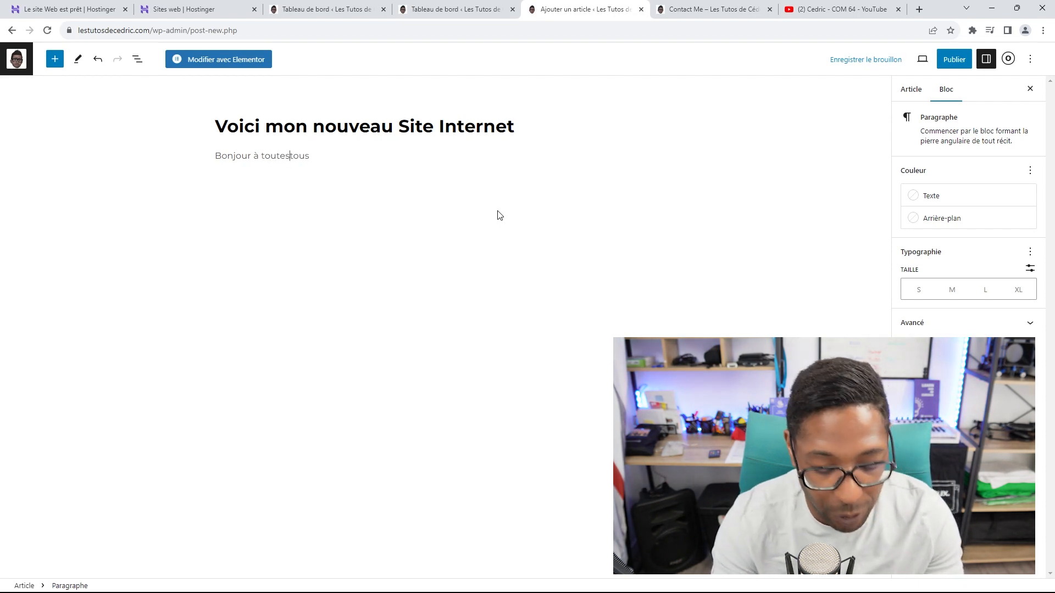
text(à)
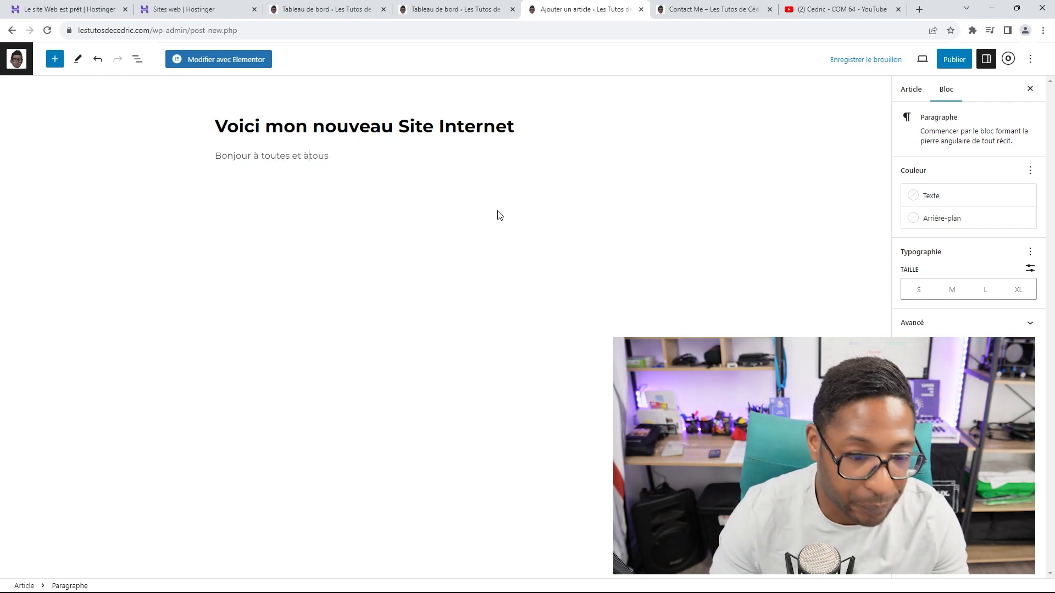
key(End)
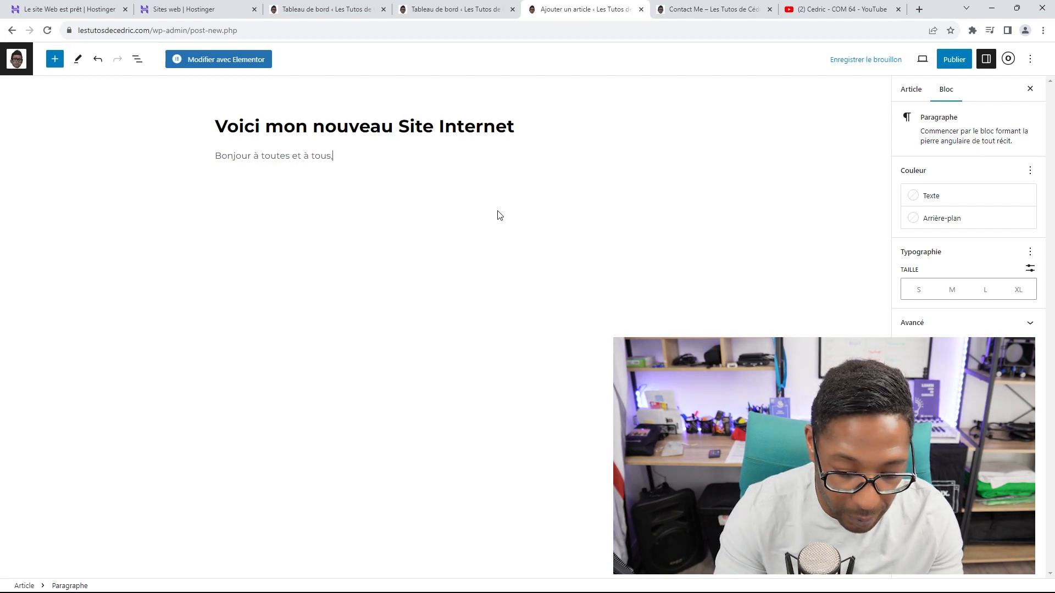
Step: Add the paragraph 'Bienvenue sur mon nouveau Site Internet de création.' followed by an empty block
key(Return)
text(Bienv)
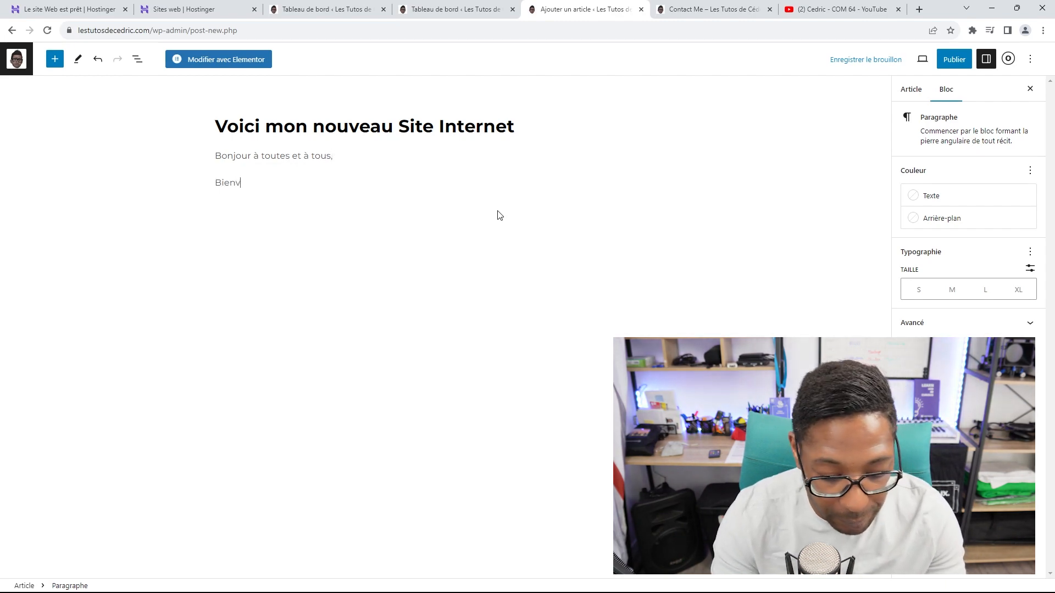
text(enue sur m)
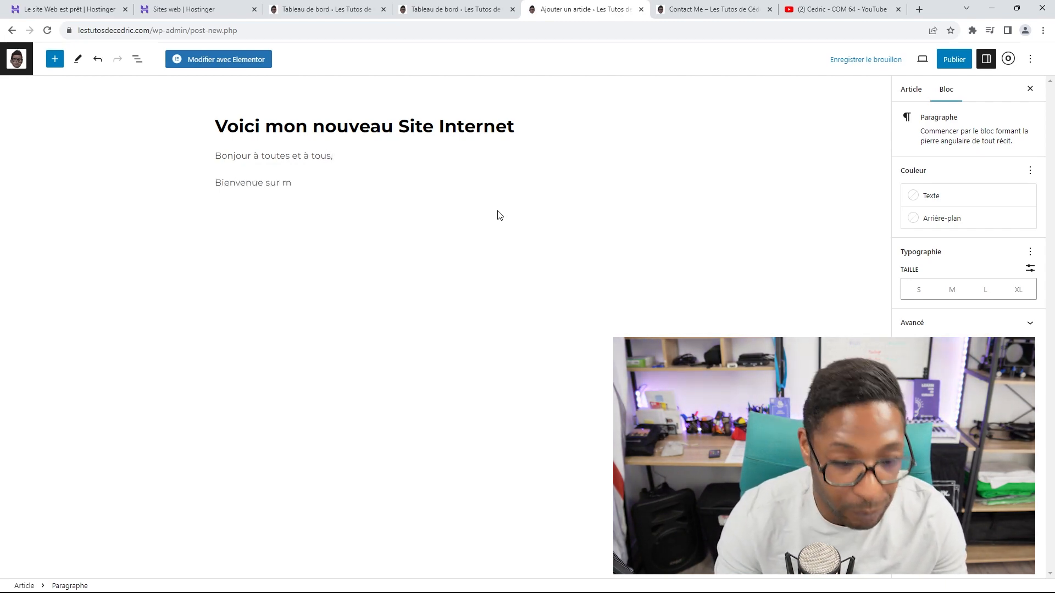
text(on noiu)
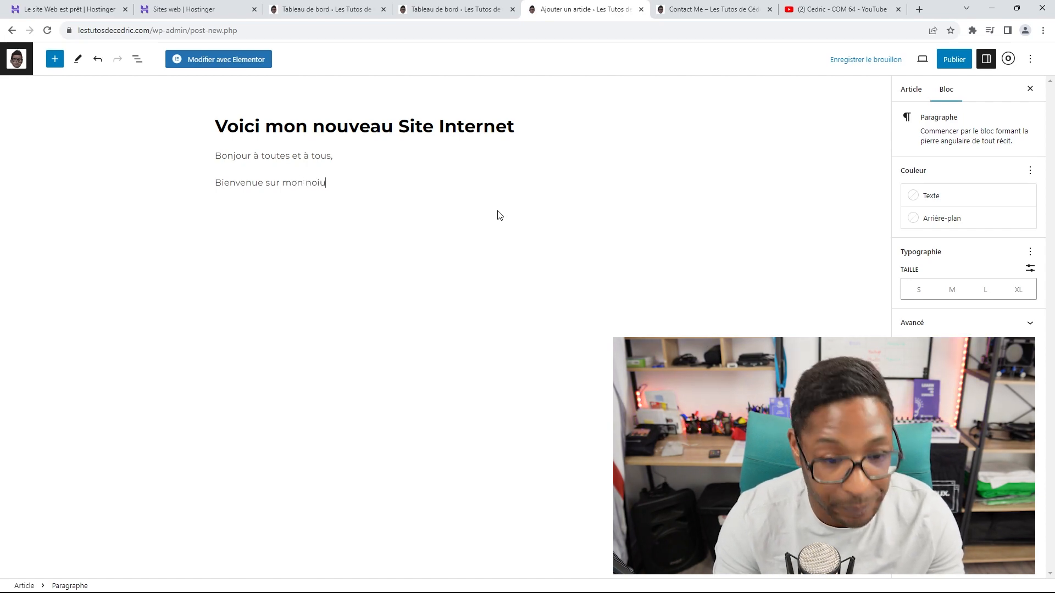
text(v)
text(uveau Site)
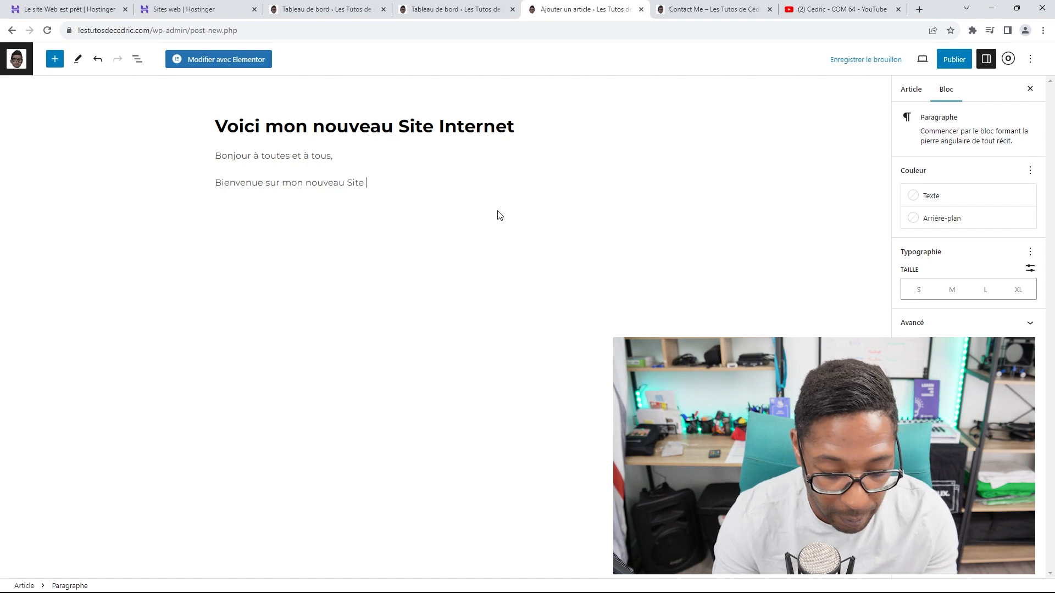
text( Internet)
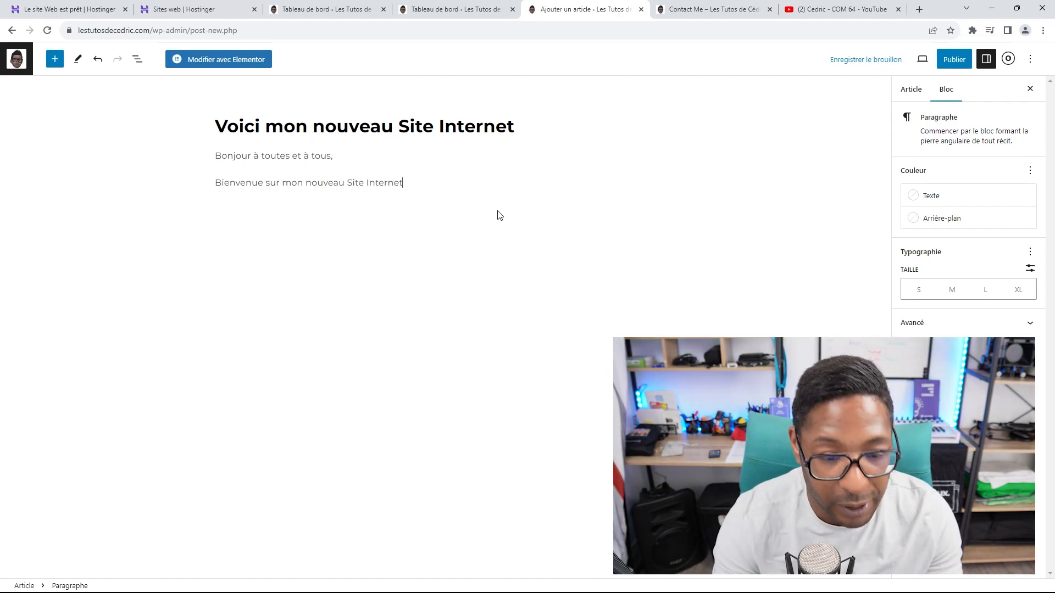
text( de cr)
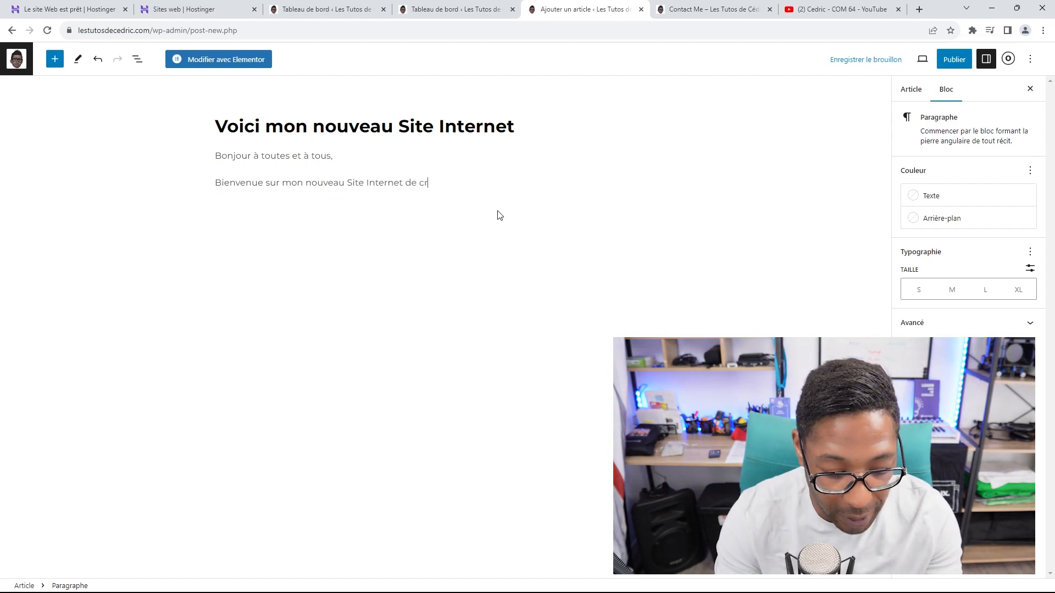
text(éation)
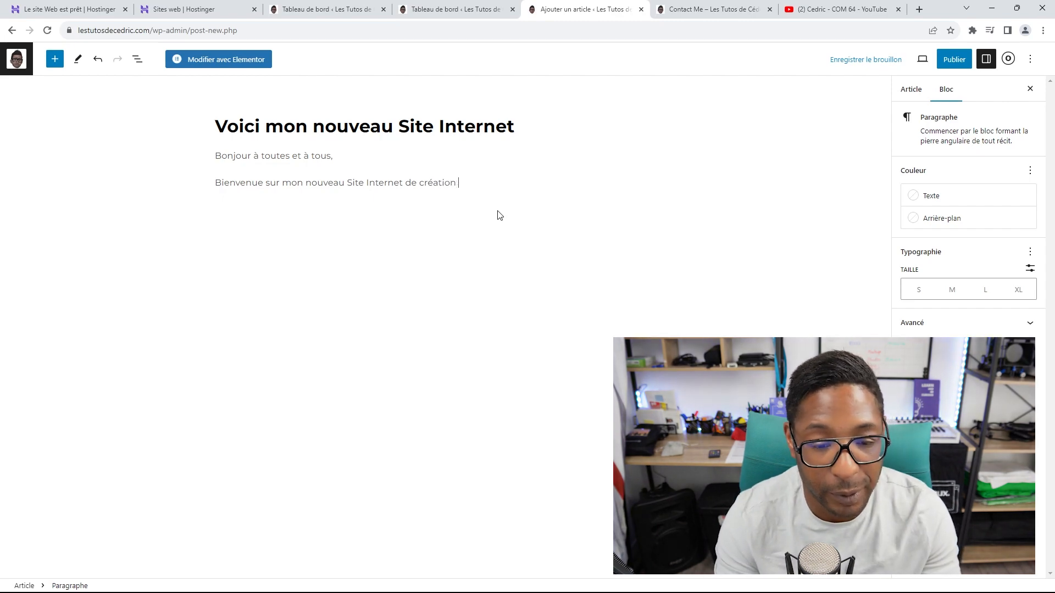
key(BackSpace)
text(.)
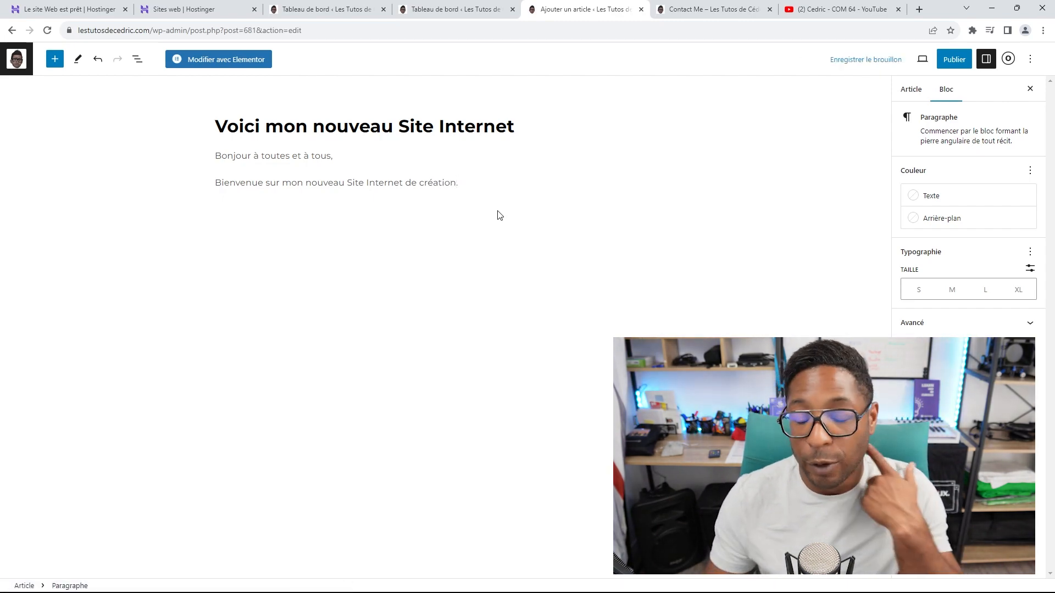
key(Return)
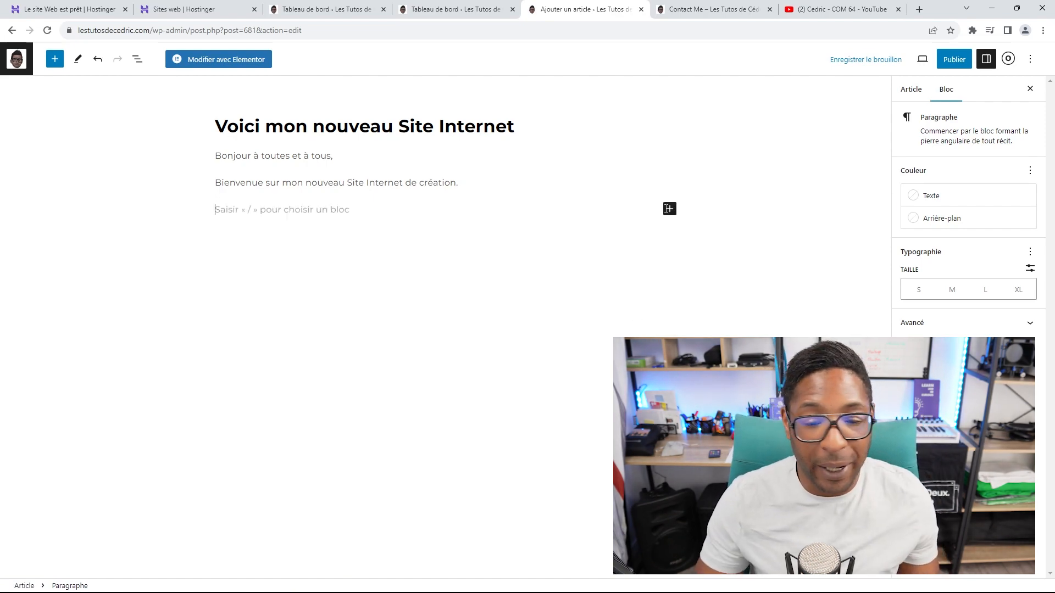
Step: Insert the blonde woman portrait from the Médiathèque as an image block
click(669, 209)
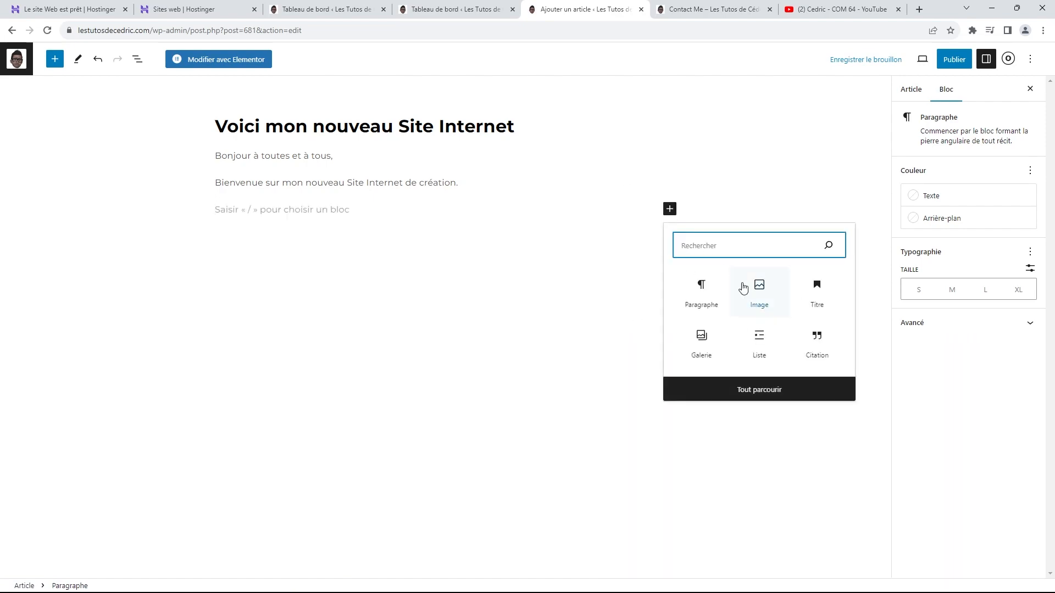
click(759, 287)
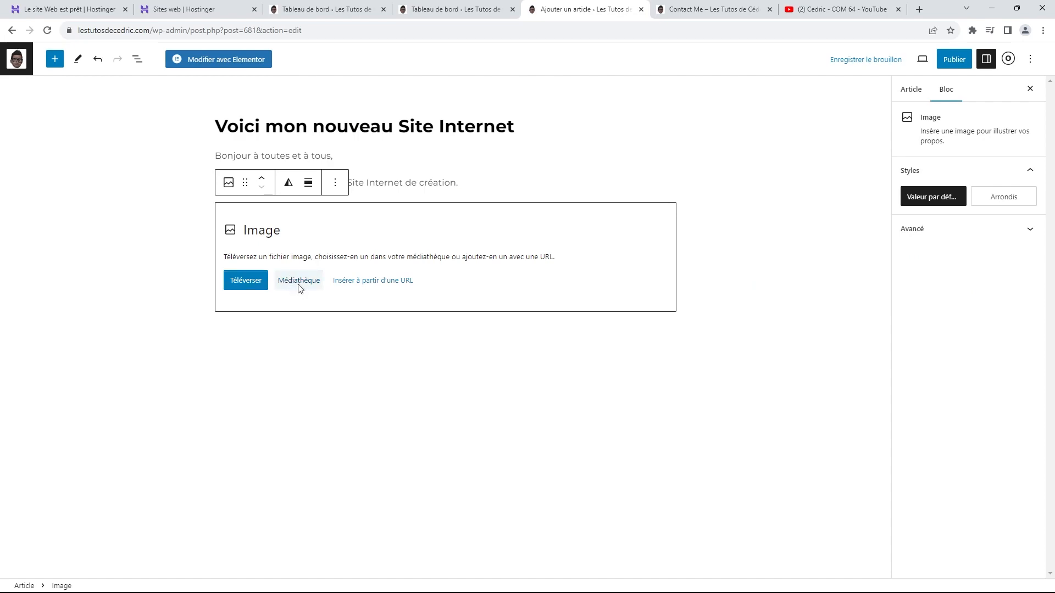
click(299, 282)
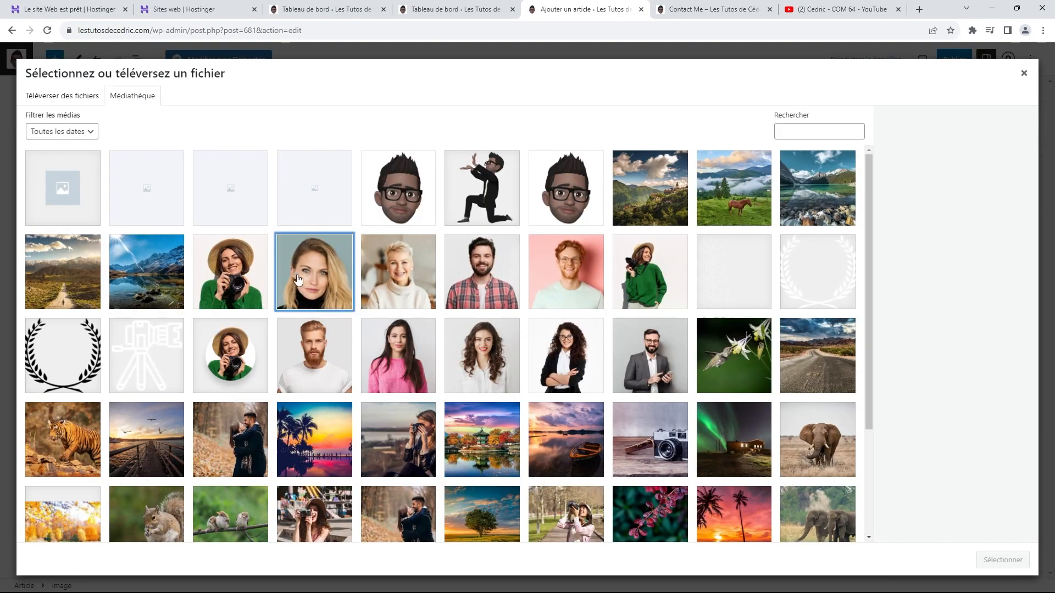
click(297, 280)
click(1001, 560)
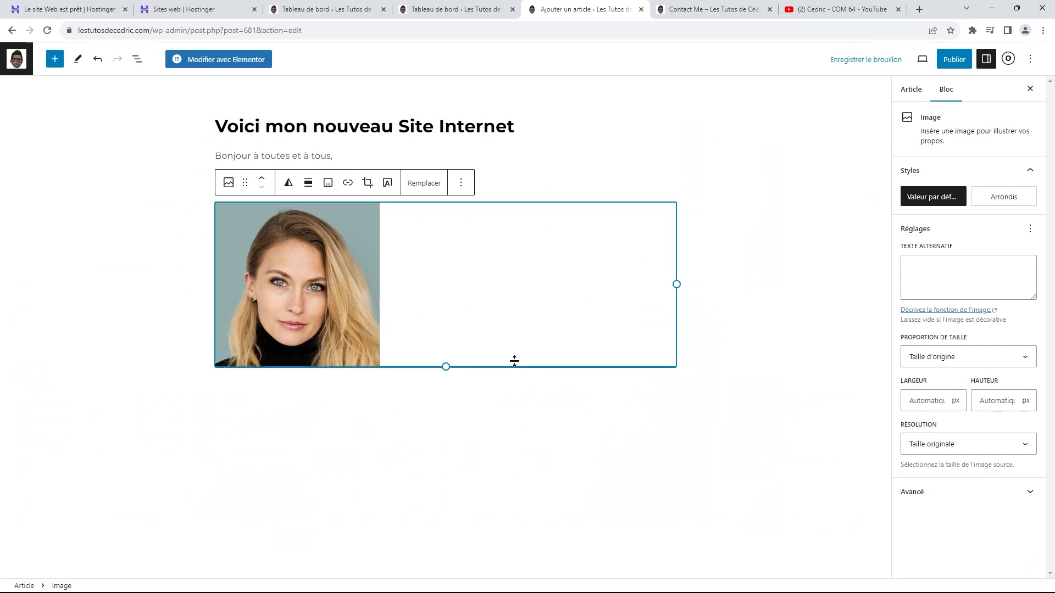
Step: Browse the full block list with Tout parcourir, then close it
click(664, 400)
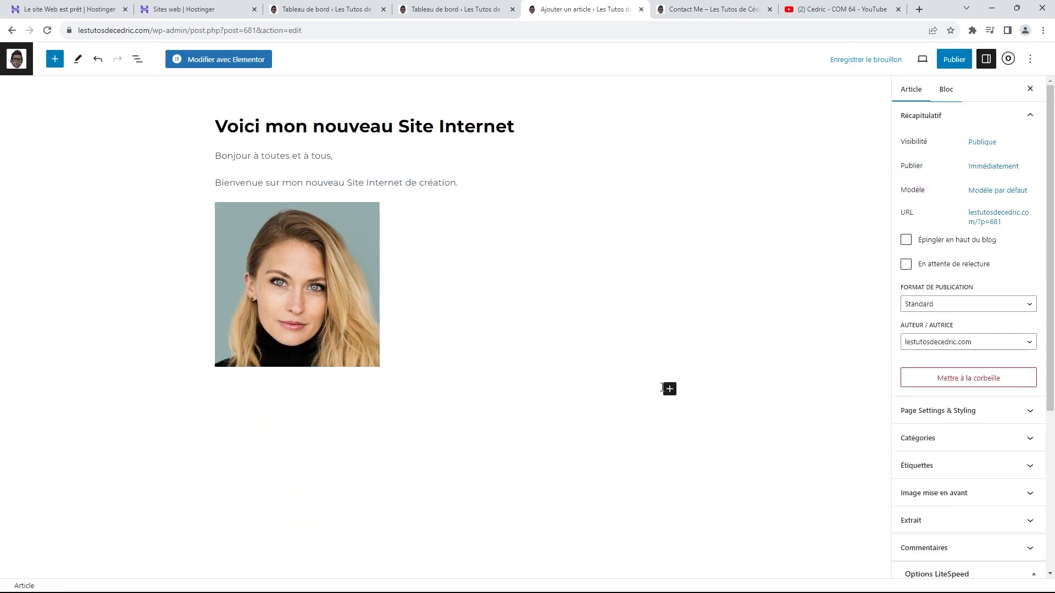
click(670, 389)
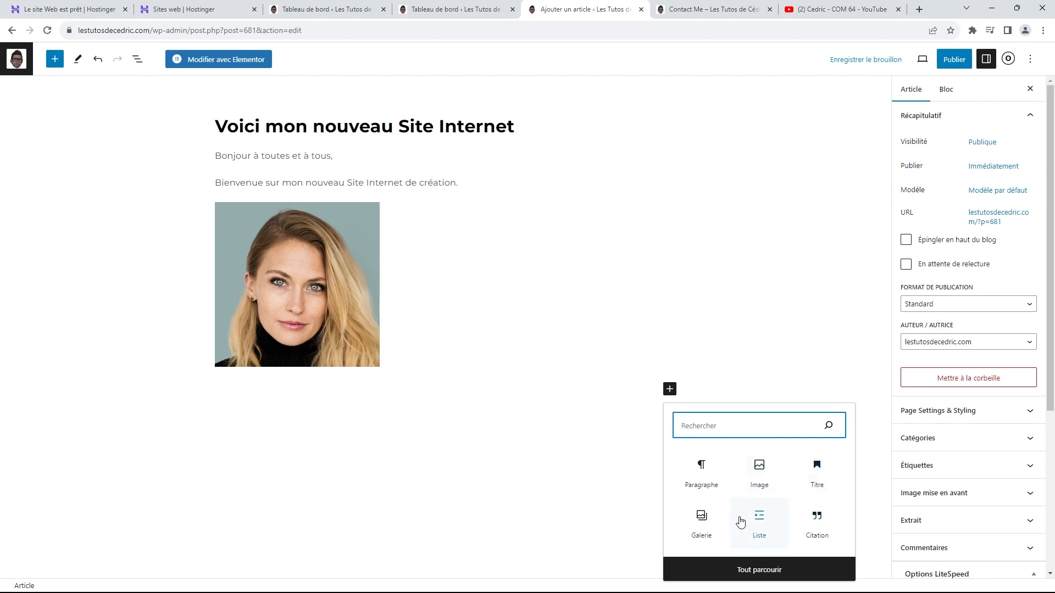
click(752, 572)
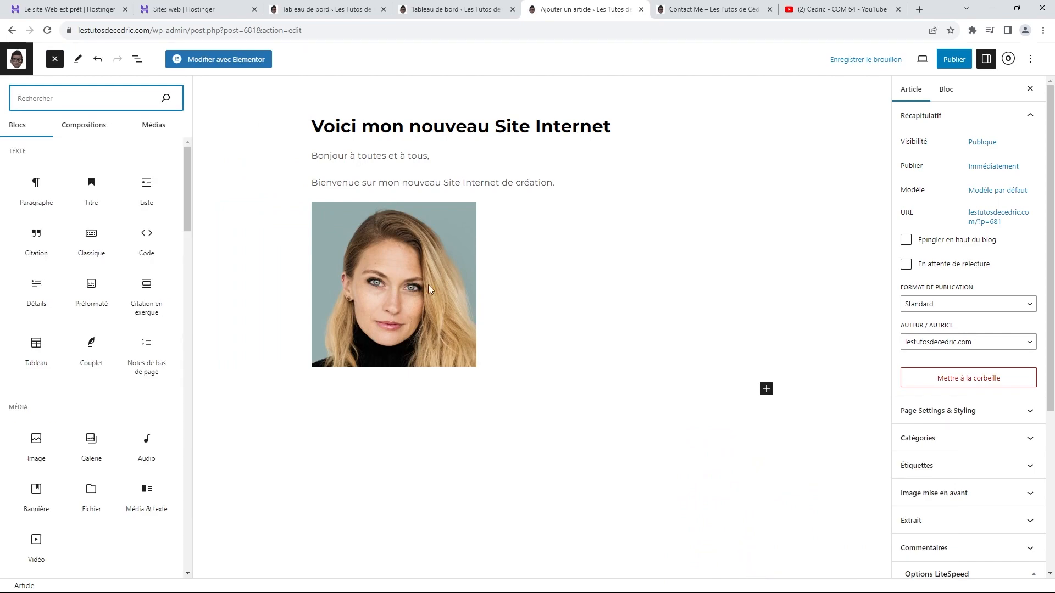
scroll(94, 233, down, 10)
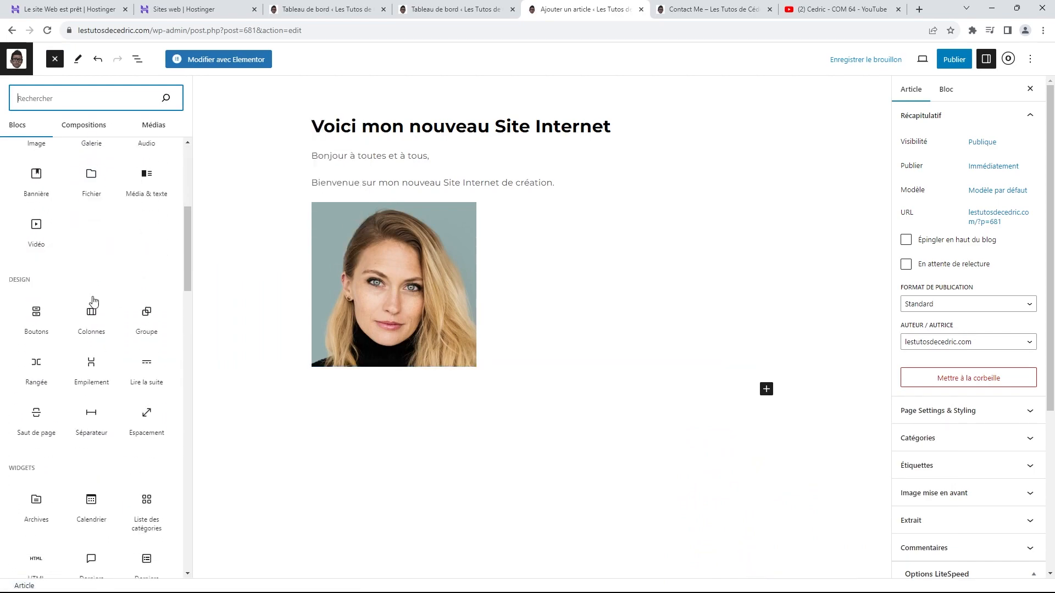
scroll(99, 314, up, 13)
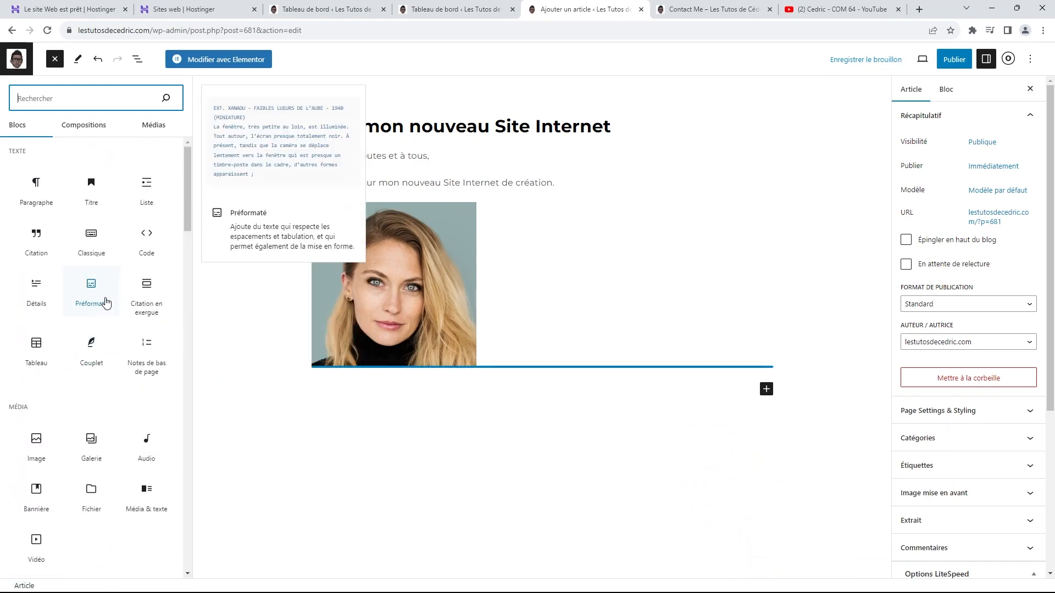
click(511, 467)
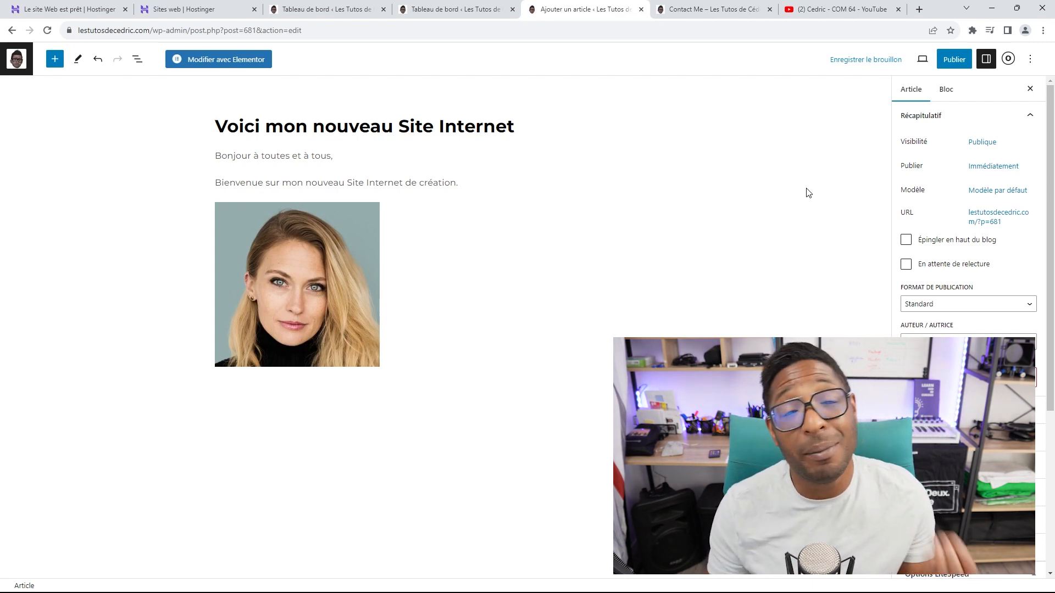
Step: On the live site tab, view the Blog page's posts via the menu, then return to the editor
click(714, 11)
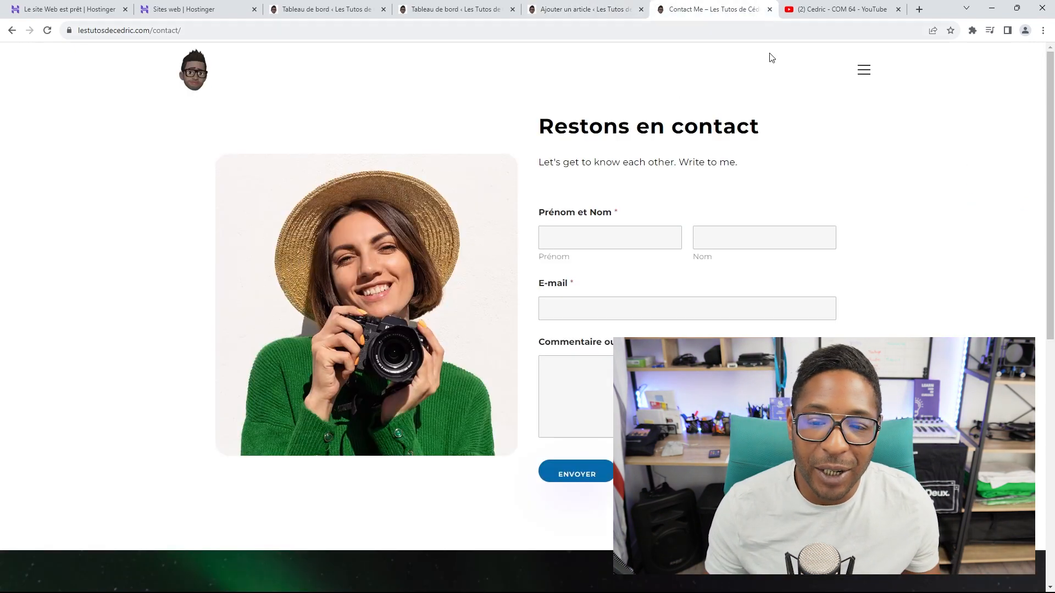
click(858, 69)
click(513, 288)
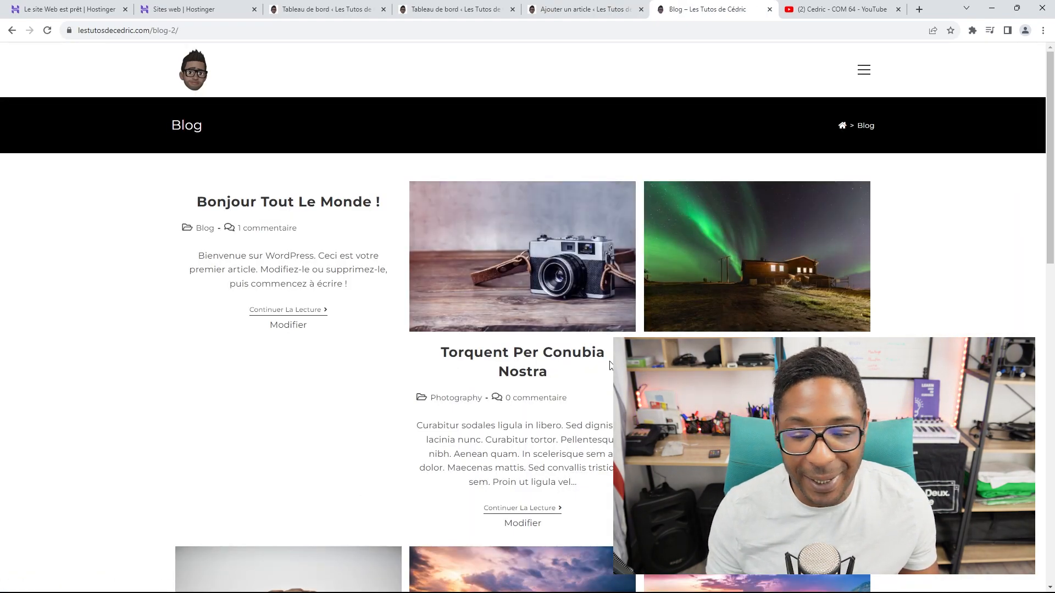
scroll(339, 251, down, 5)
scroll(209, 317, up, 6)
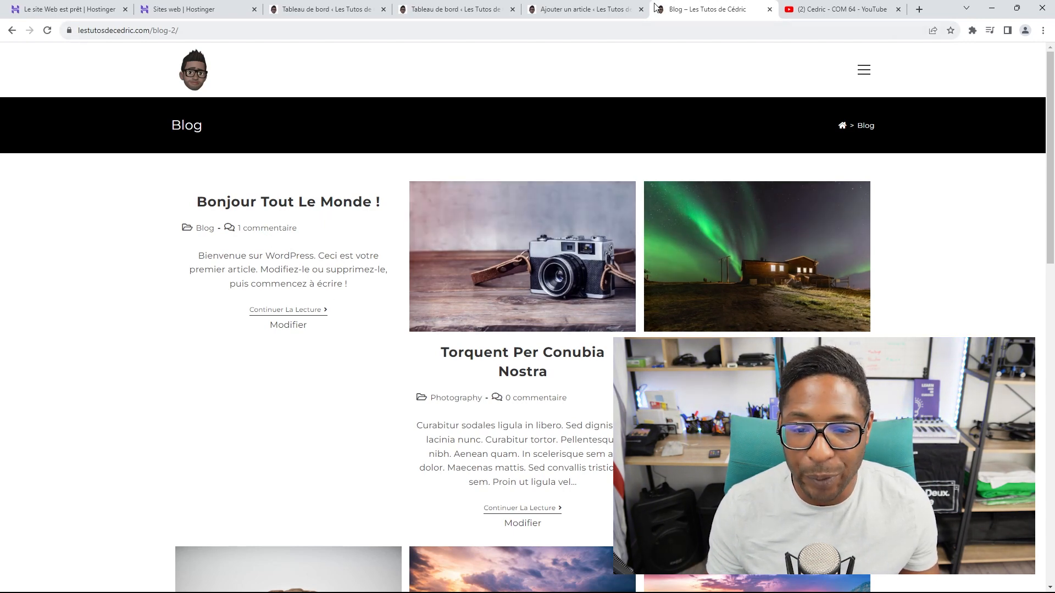
click(590, 8)
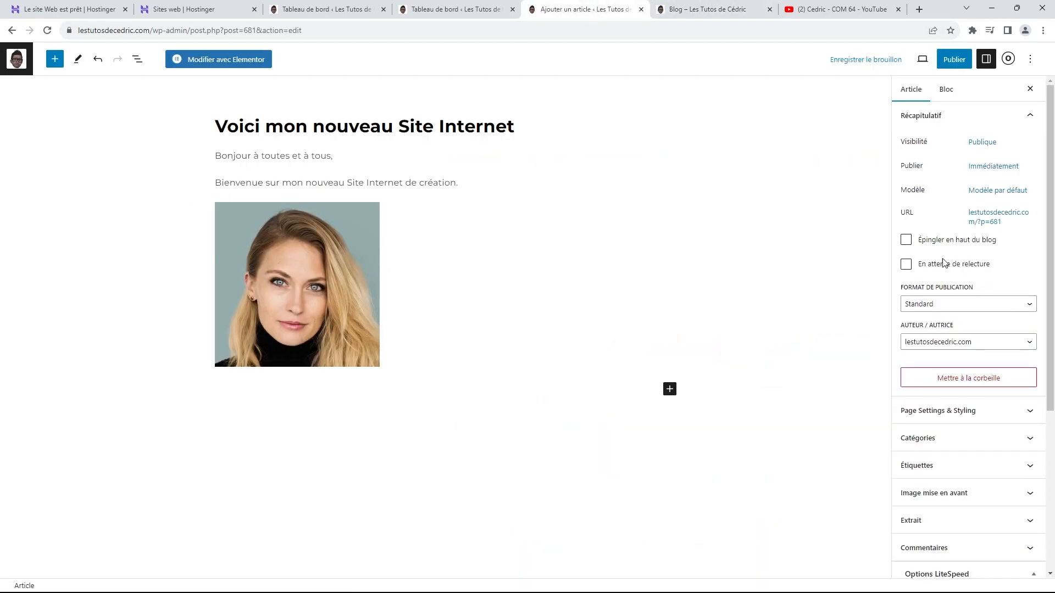
Step: Set the kneeling cartoon avatar as the featured image and publish the post
scroll(1012, 308, down, 2)
scroll(1012, 309, up, 2)
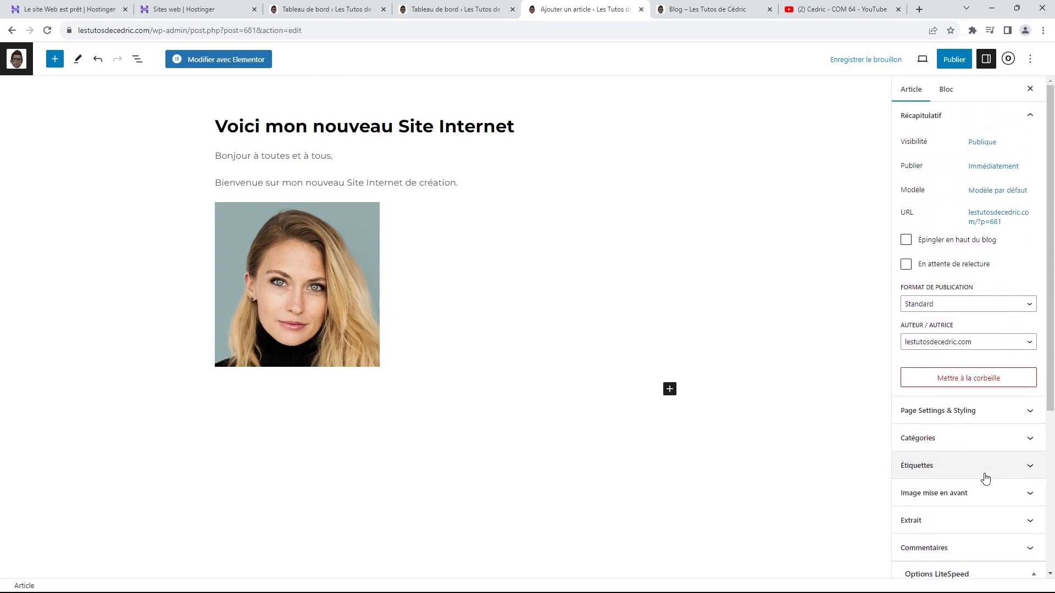
click(957, 494)
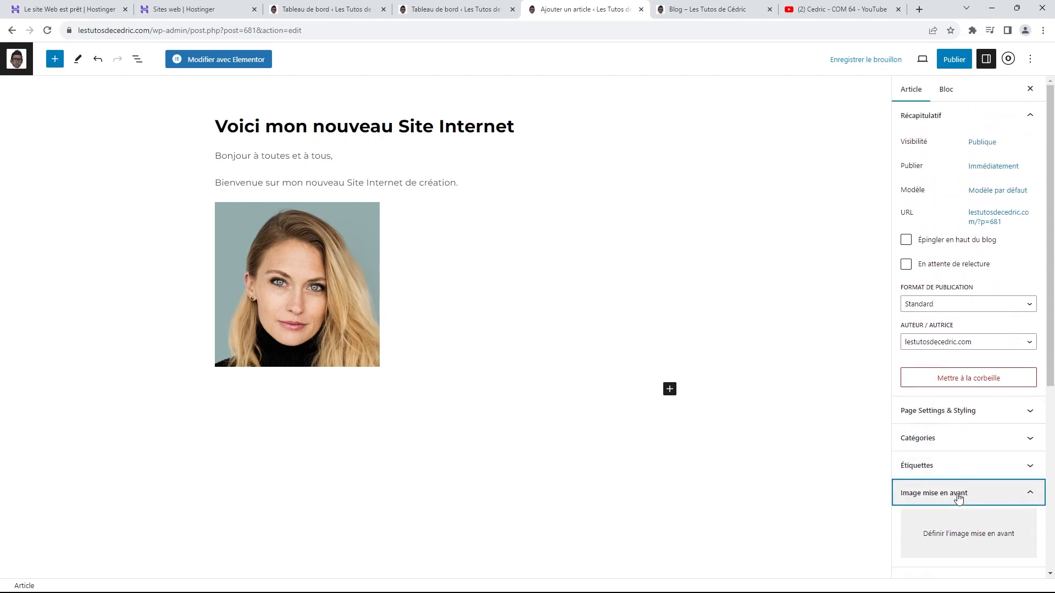
click(975, 490)
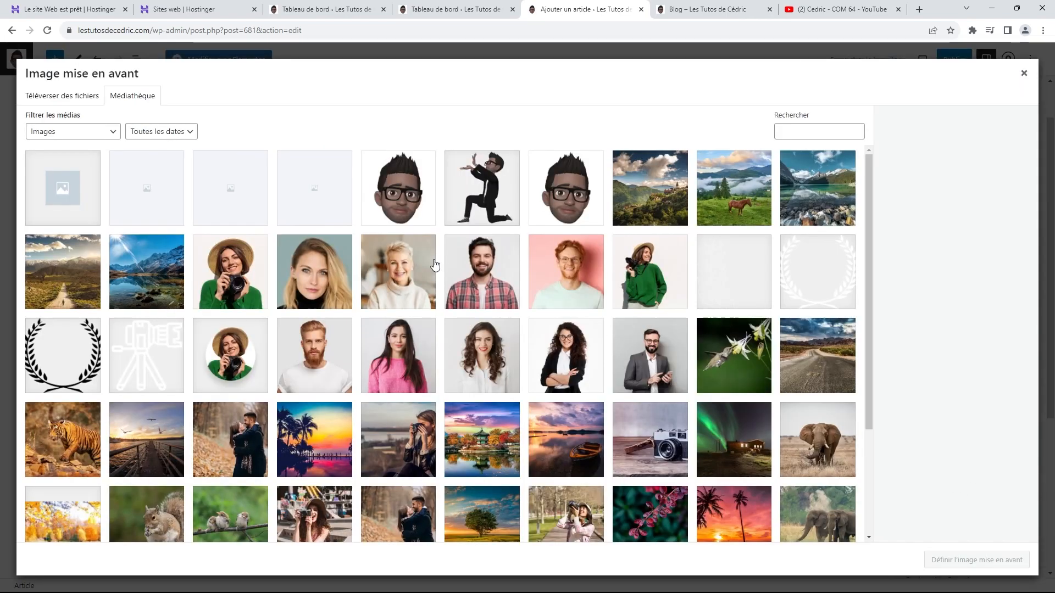
click(489, 169)
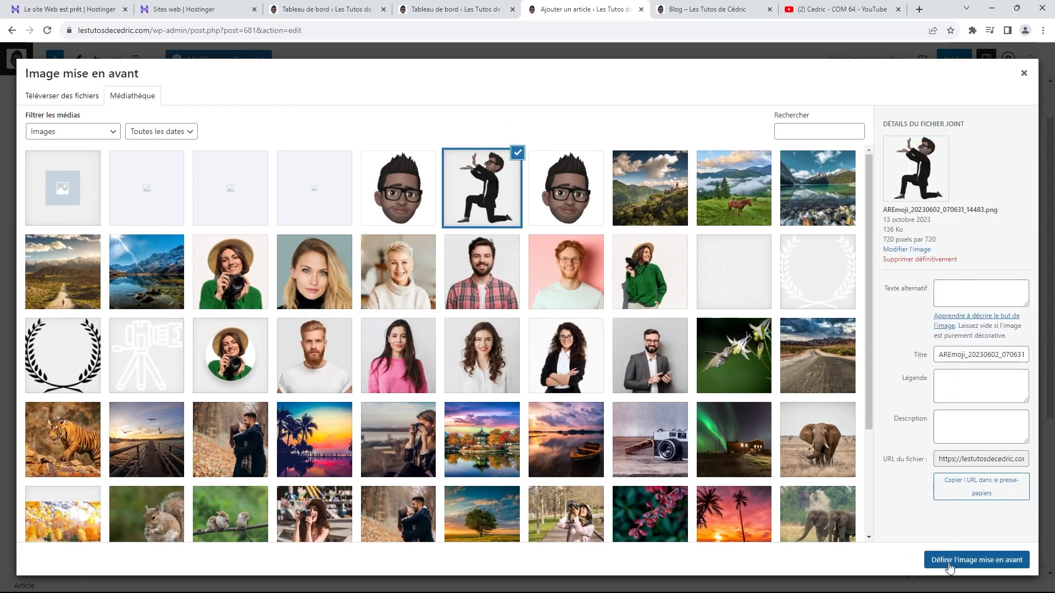
click(949, 559)
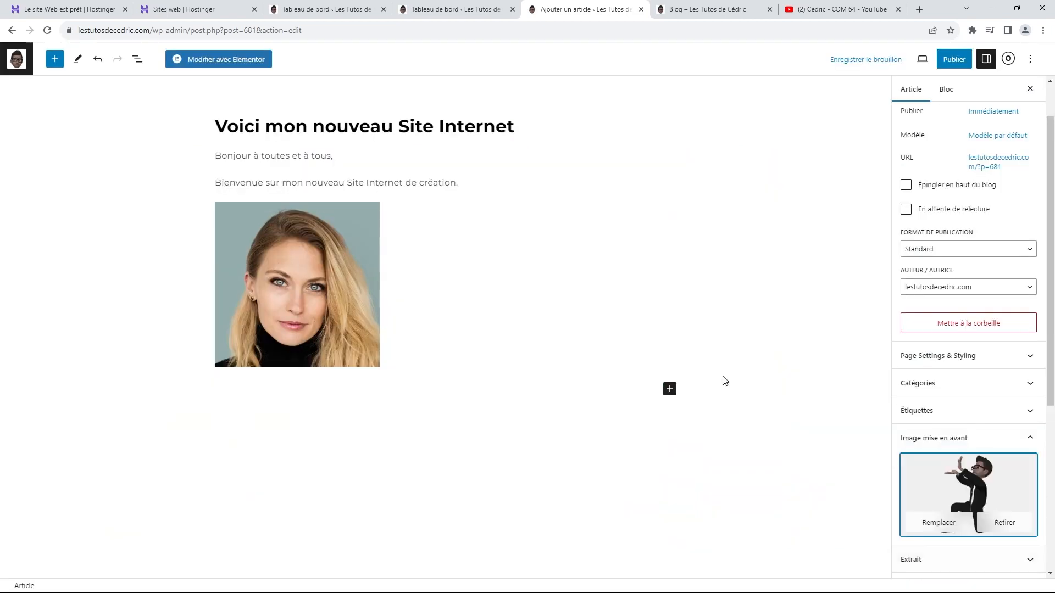
click(954, 60)
click(954, 64)
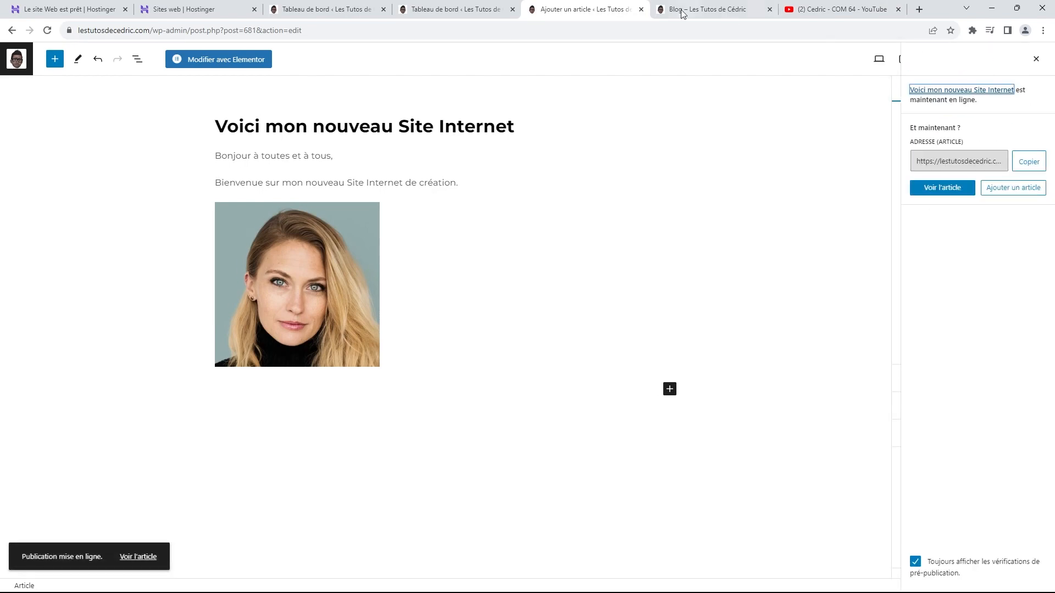
Step: Reload the Blog page and scroll to confirm 'Voici Mon Nouveau Site Internet' is listed first
click(709, 9)
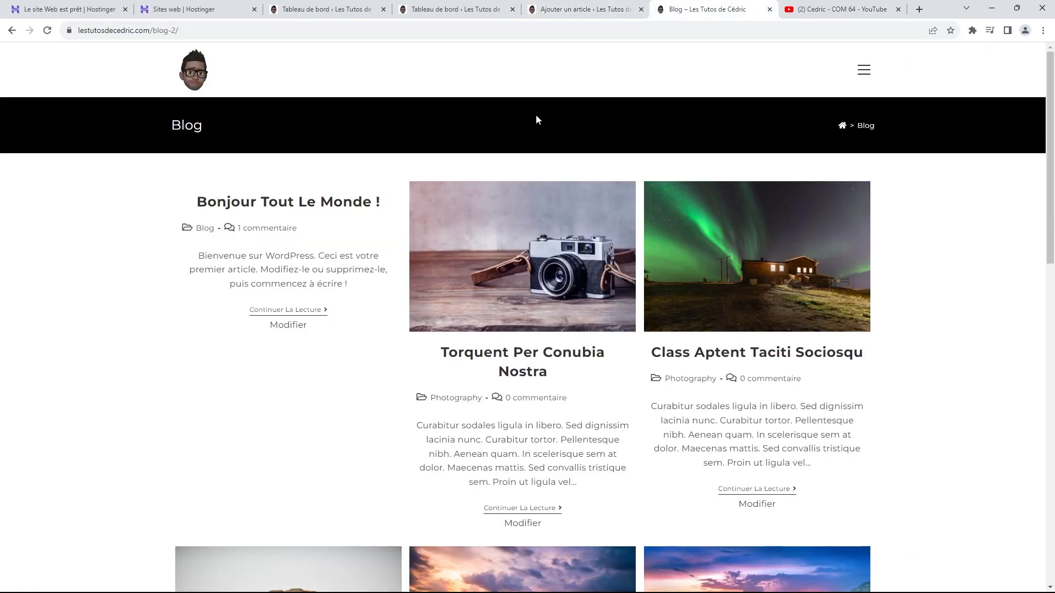
click(48, 31)
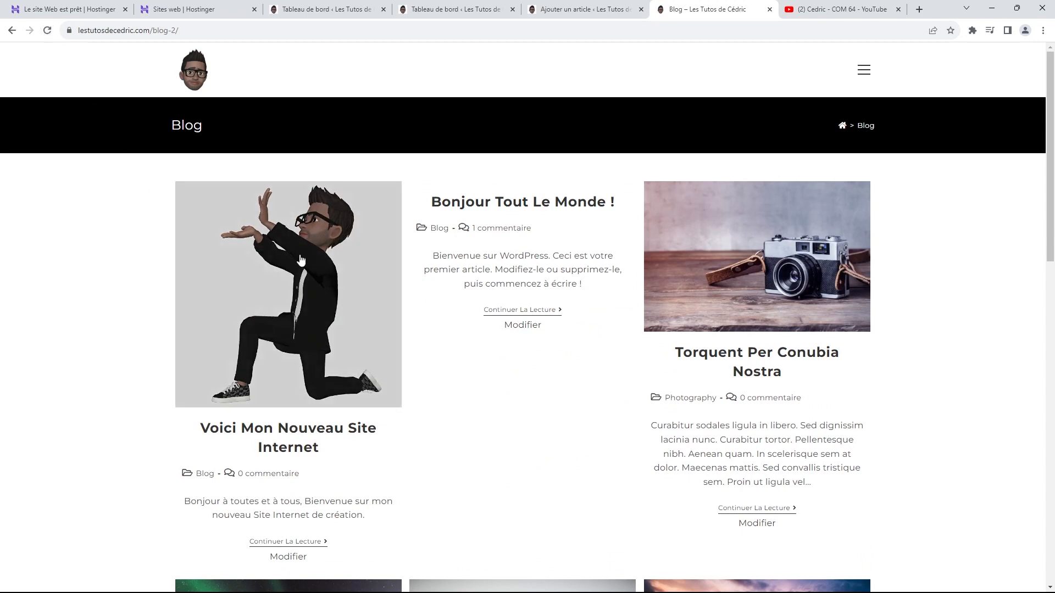
scroll(226, 283, down, 1)
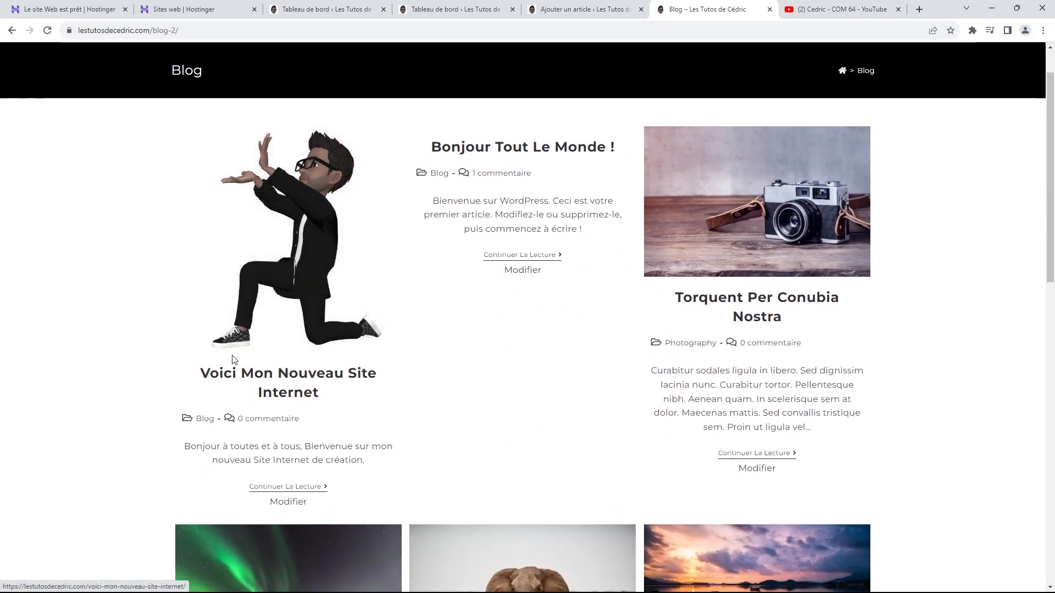
scroll(357, 384, down, 1)
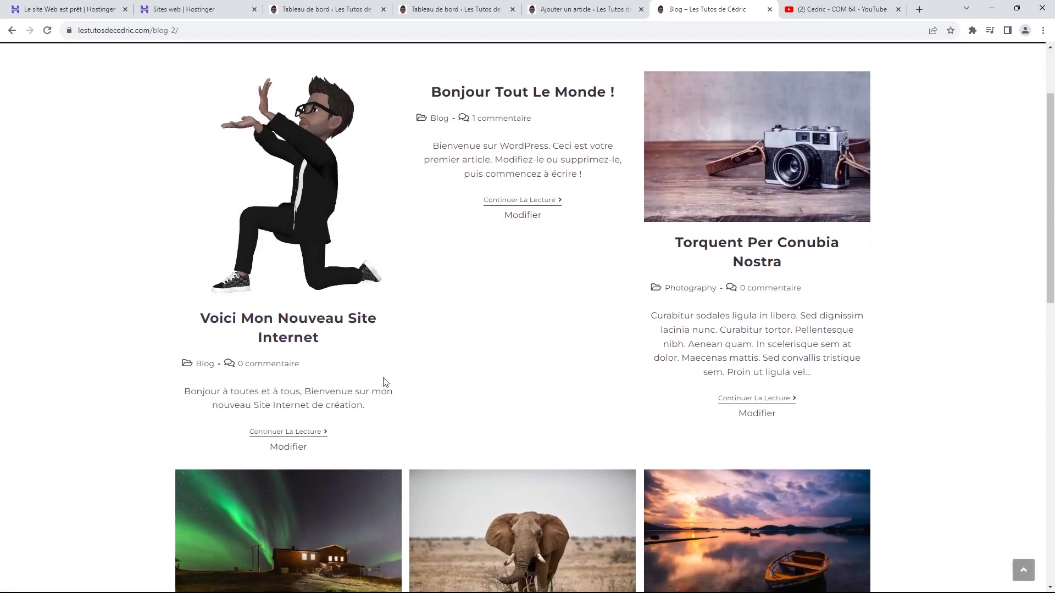
scroll(392, 352, up, 2)
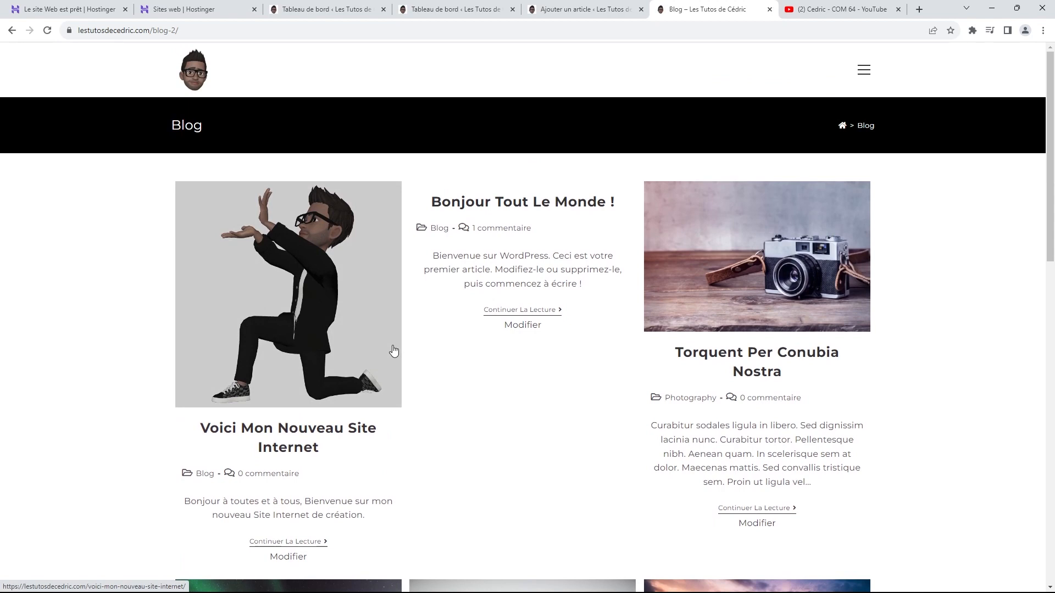
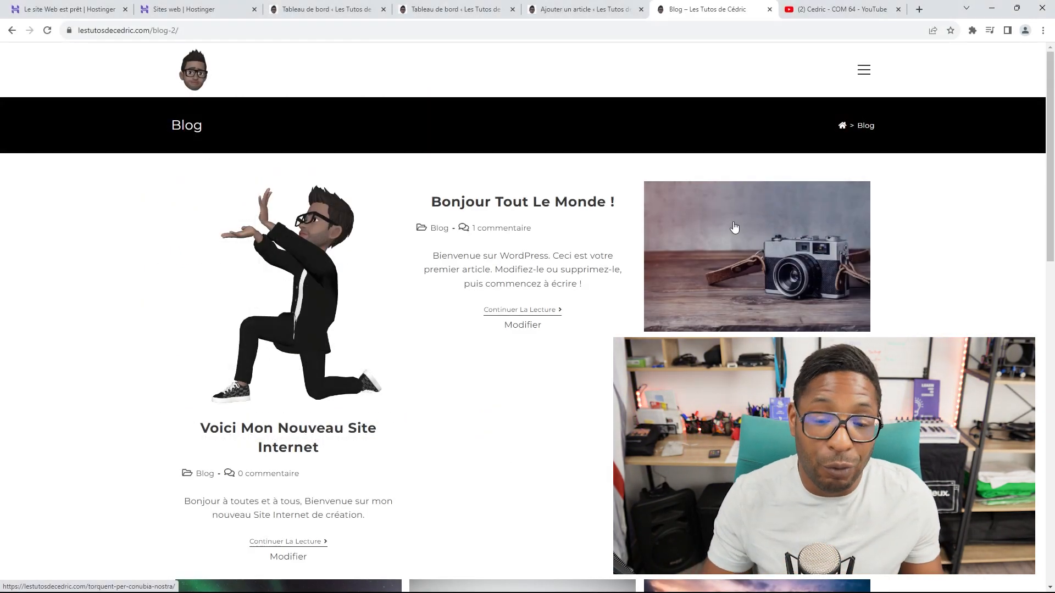
Step: Return to the site's home page, close the 'Ajouter un article' tab and go back to the dashboard
click(209, 73)
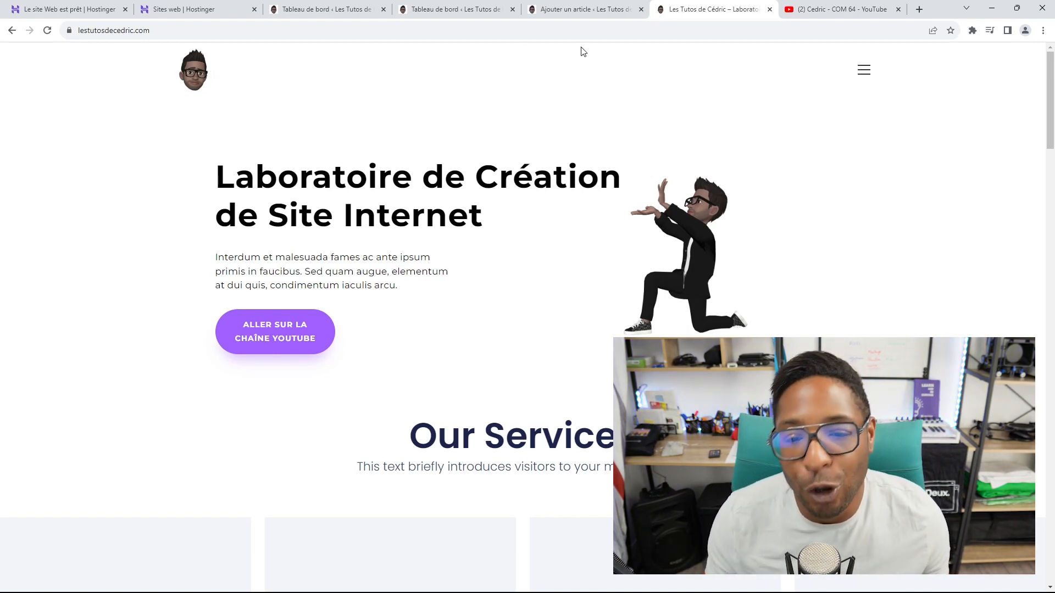
click(641, 9)
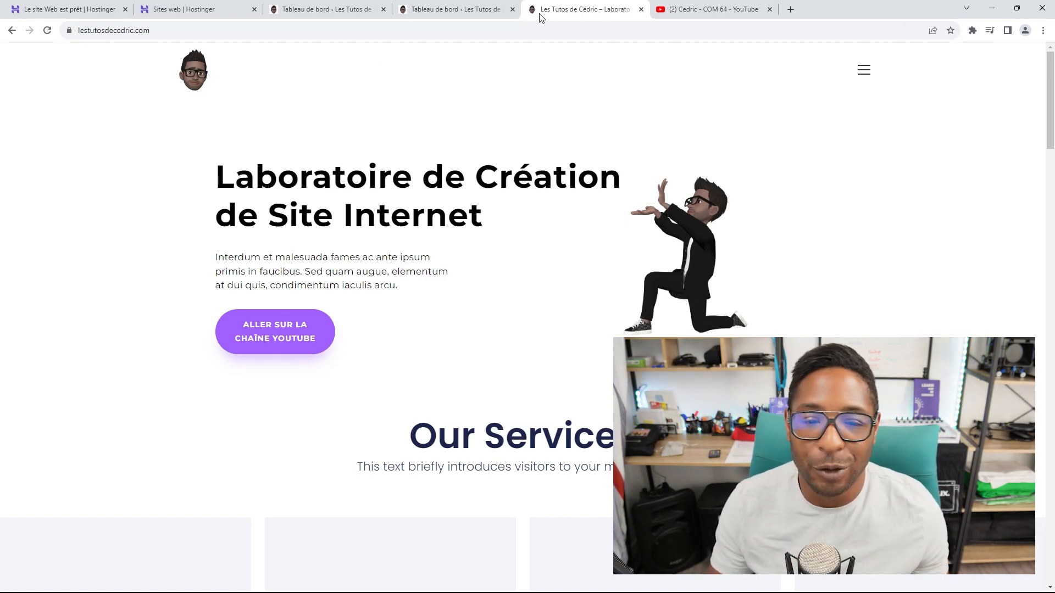
click(486, 15)
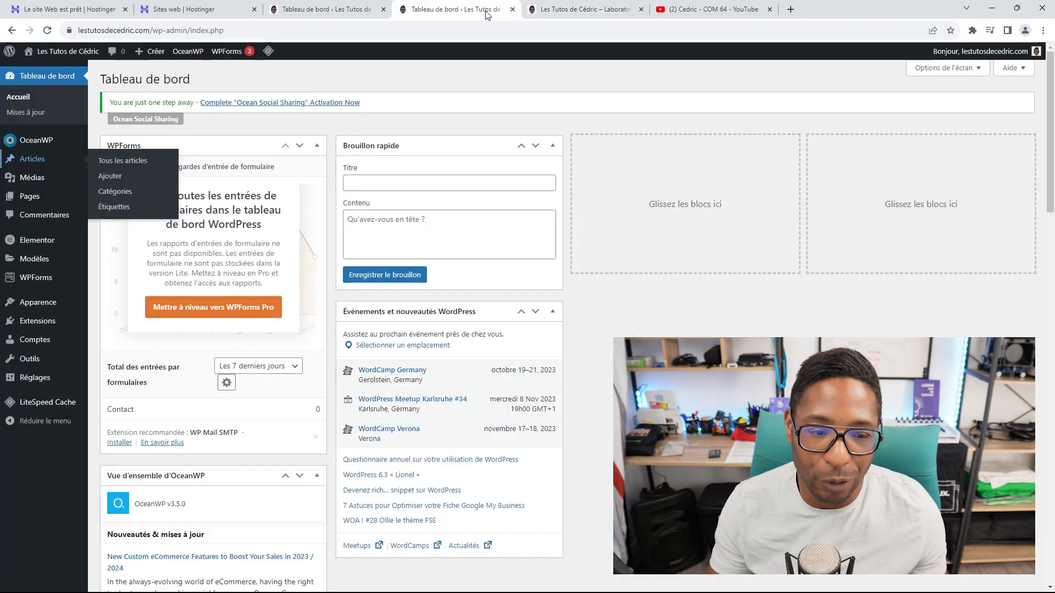
Step: Close the duplicate tab and go to the Extensions > Ajouter page
click(512, 10)
click(366, 6)
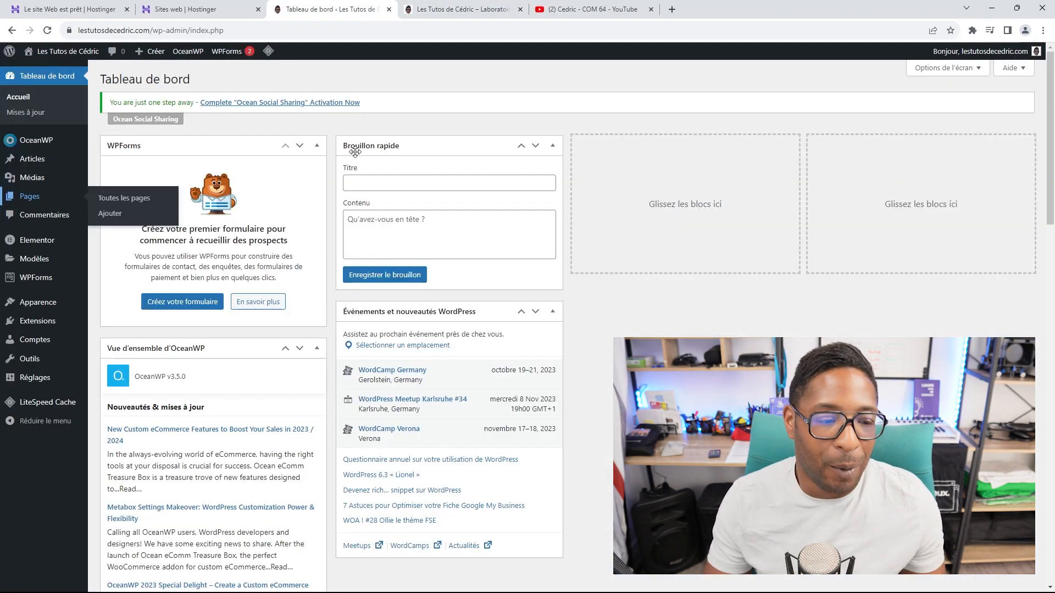
mouse_move(36, 322)
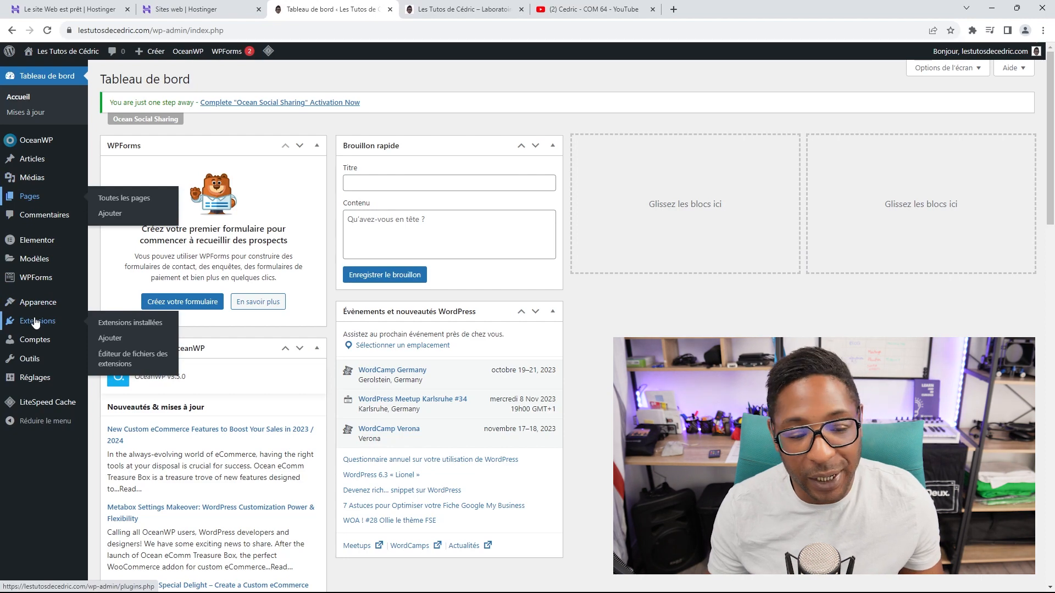
click(115, 338)
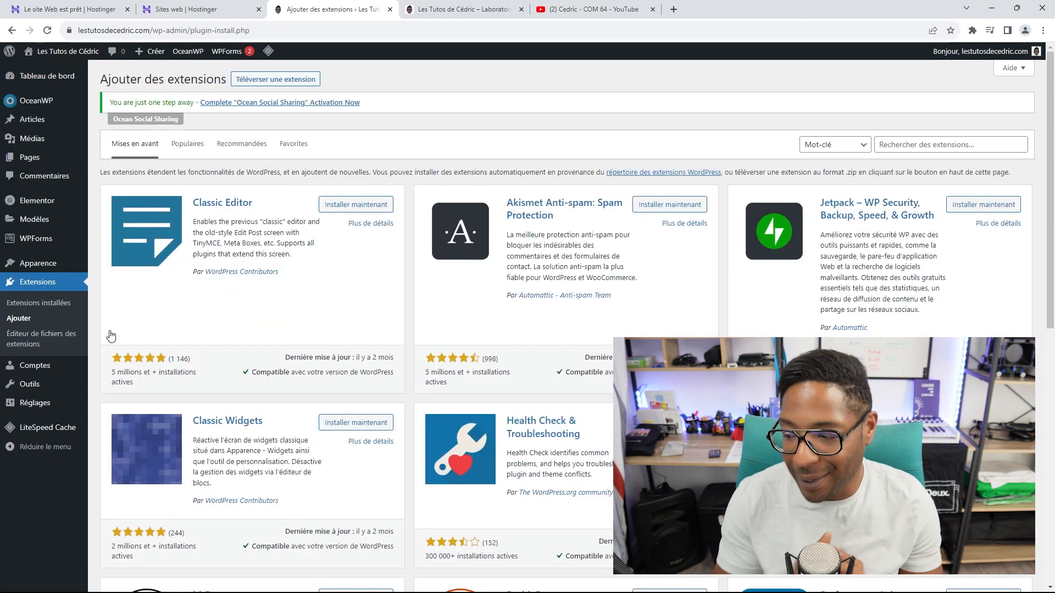
Step: Search the plugin directory for 'updraft plus', then install and activate UpdraftPlus
click(903, 145)
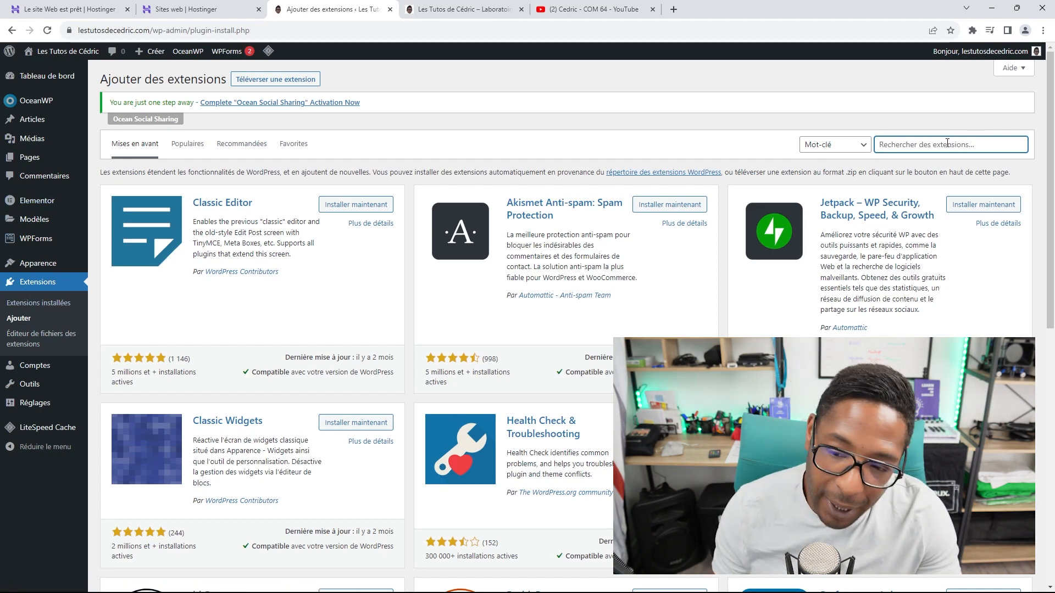
text(u)
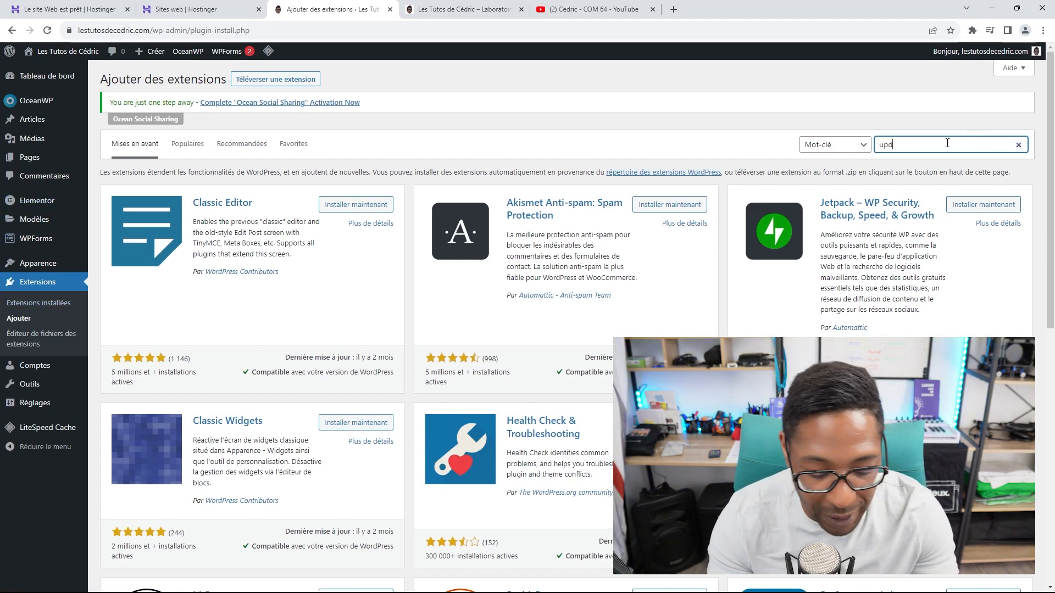
text(pdf)
key(BackSpace)
text(r)
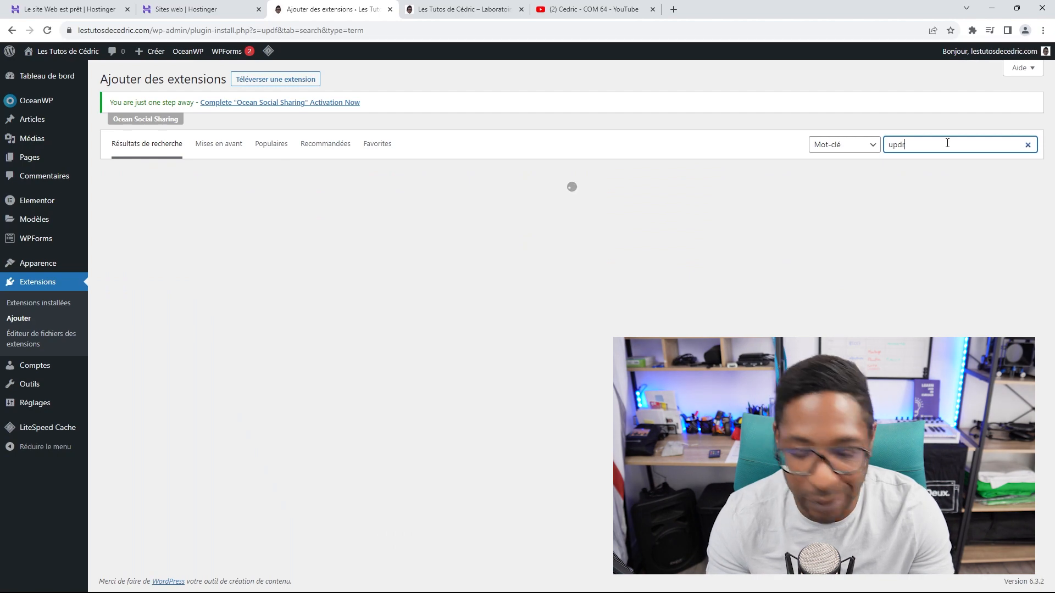
text(aft plus)
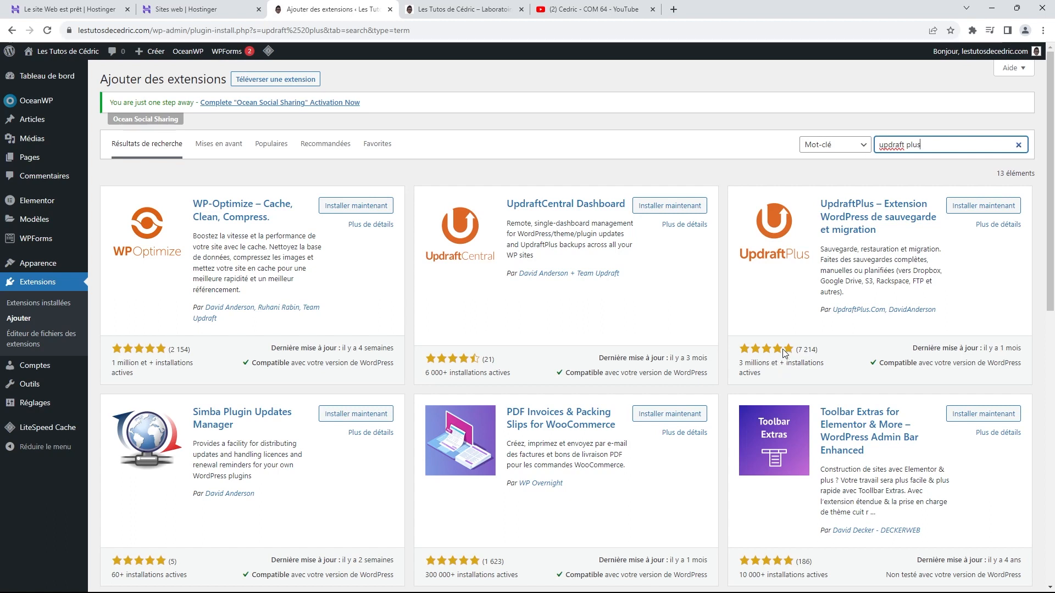
click(962, 206)
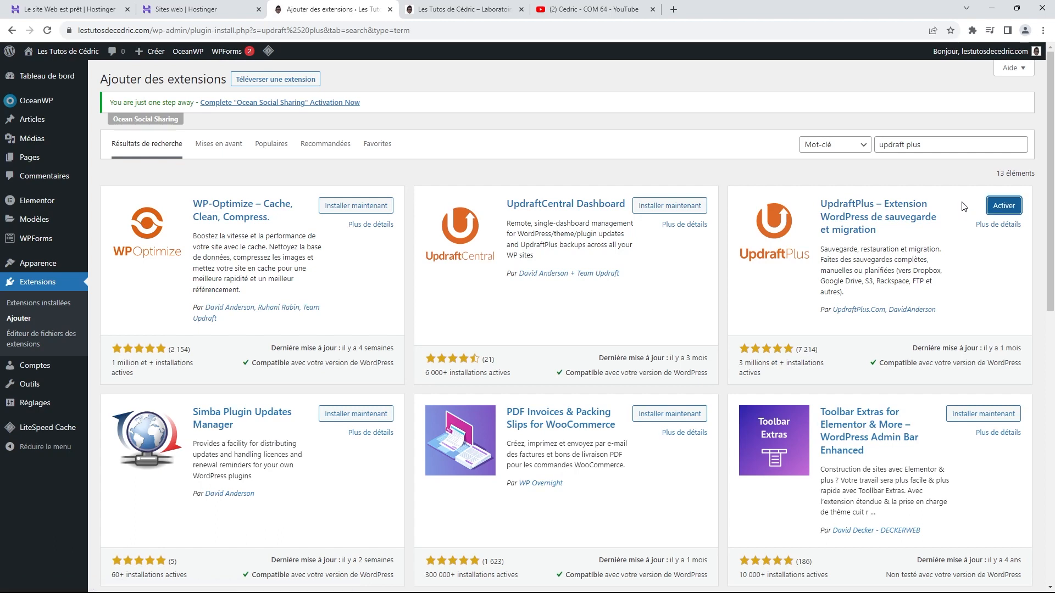
click(998, 210)
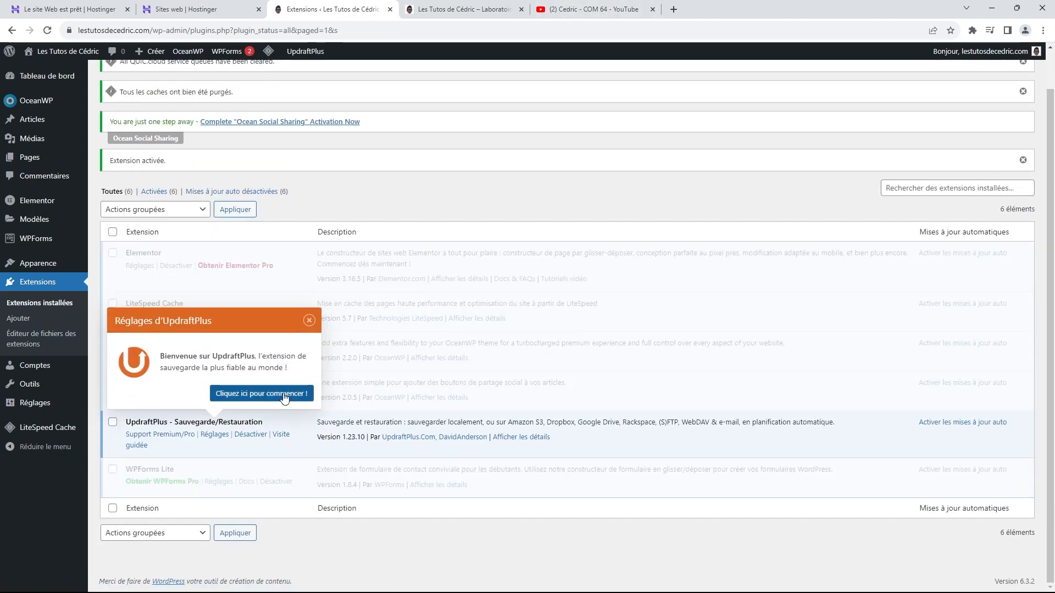
Step: Run a first UpdraftPlus backup of the database and files, and dismiss the completion messages
click(242, 394)
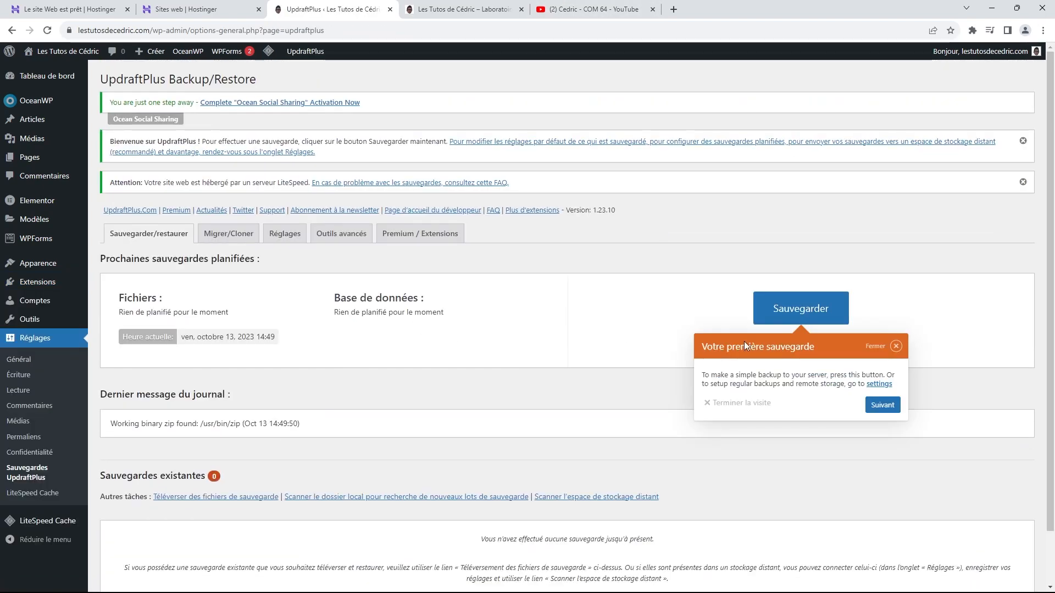
click(796, 309)
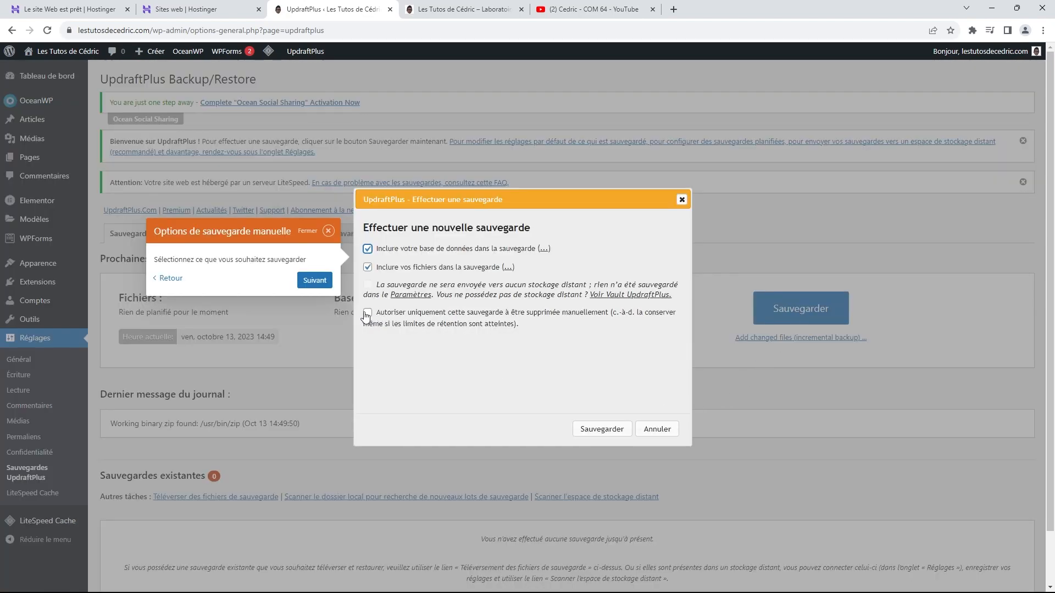
click(616, 429)
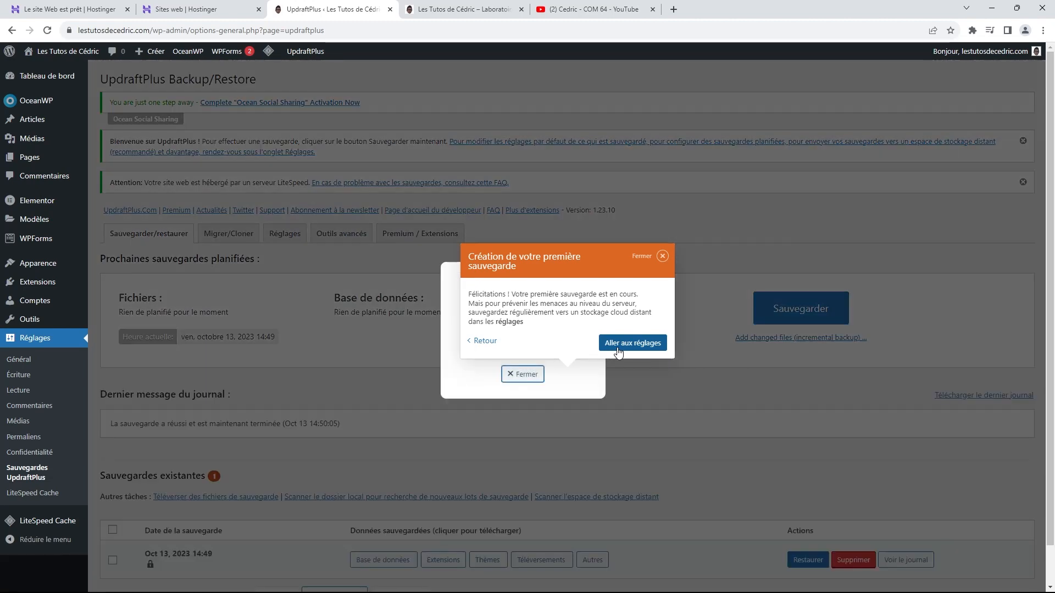
click(662, 256)
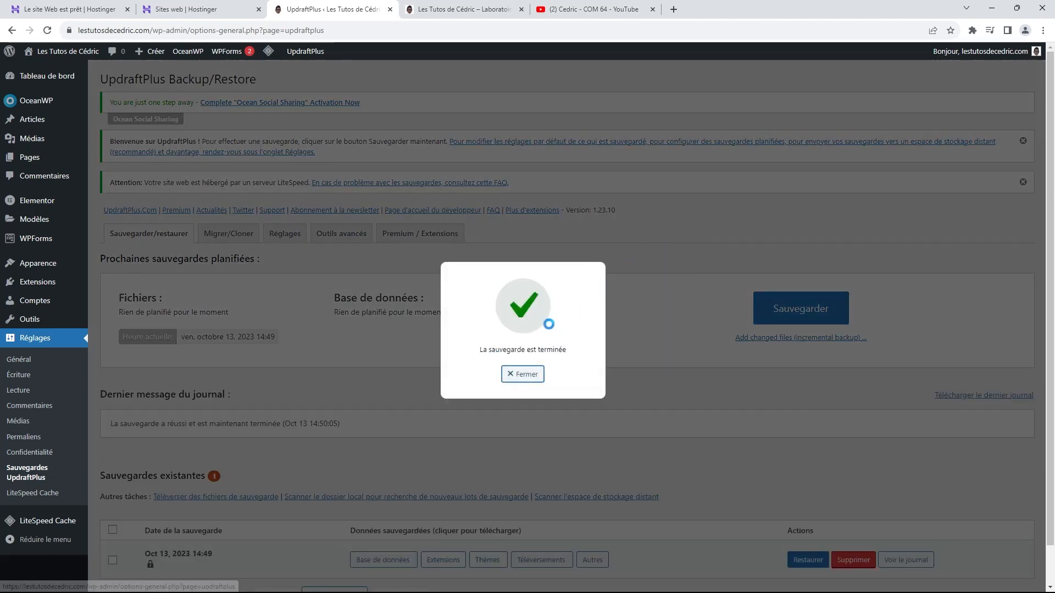
click(526, 376)
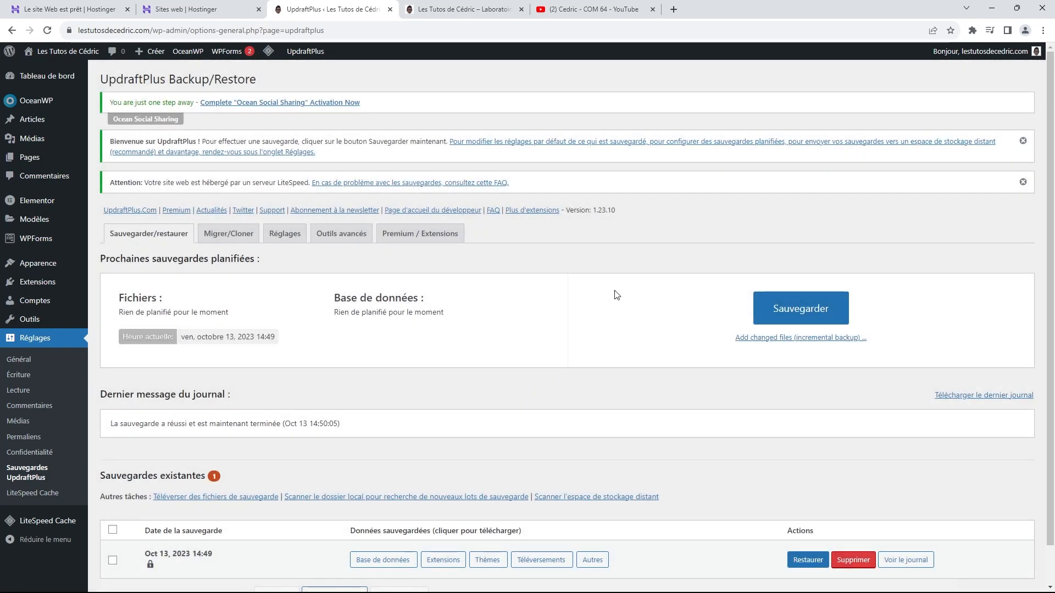
scroll(618, 297, down, 1)
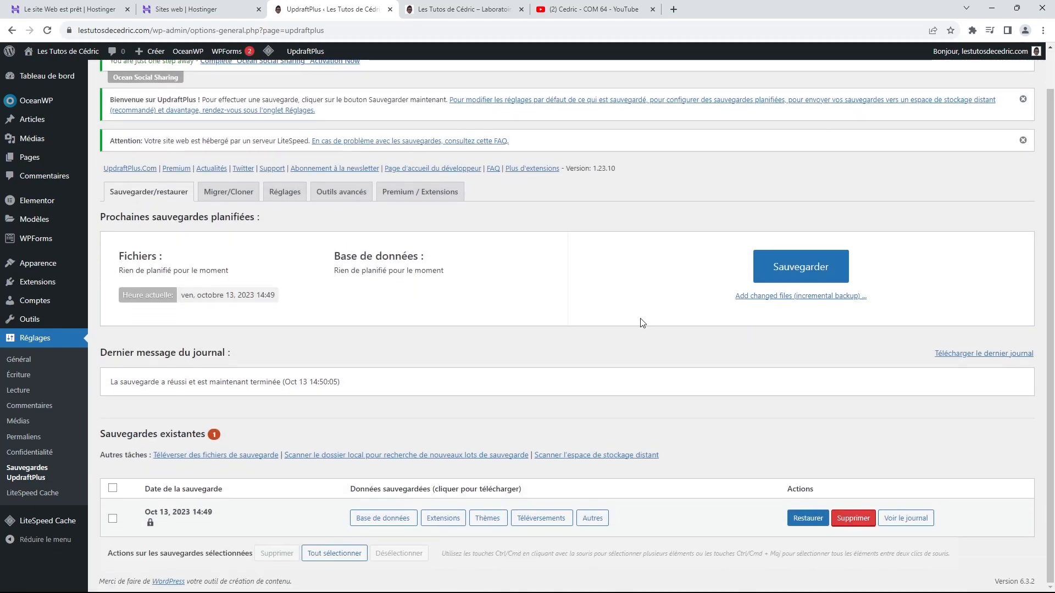
scroll(500, 302, up, 1)
Step: In the UpdraftPlus settings, choose Google Drive as the remote backup storage
click(285, 235)
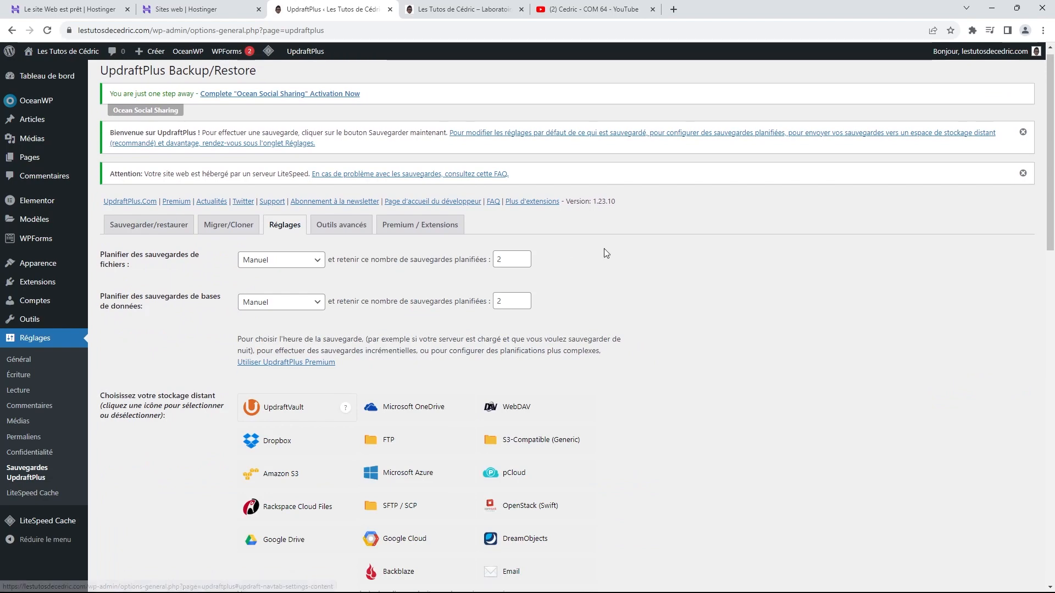
scroll(623, 250, down, 4)
scroll(624, 250, up, 3)
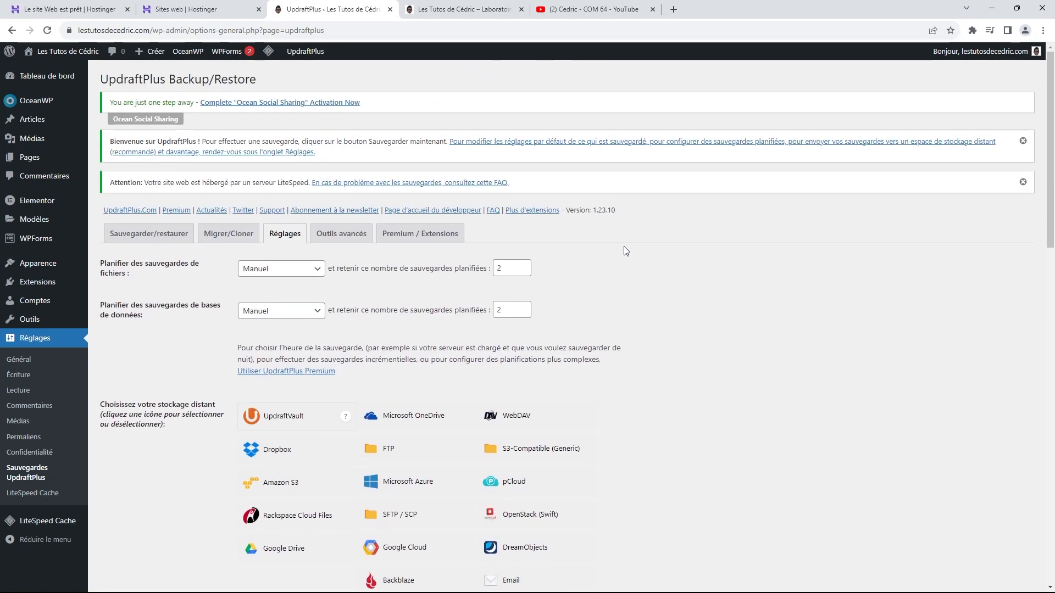
scroll(629, 250, down, 3)
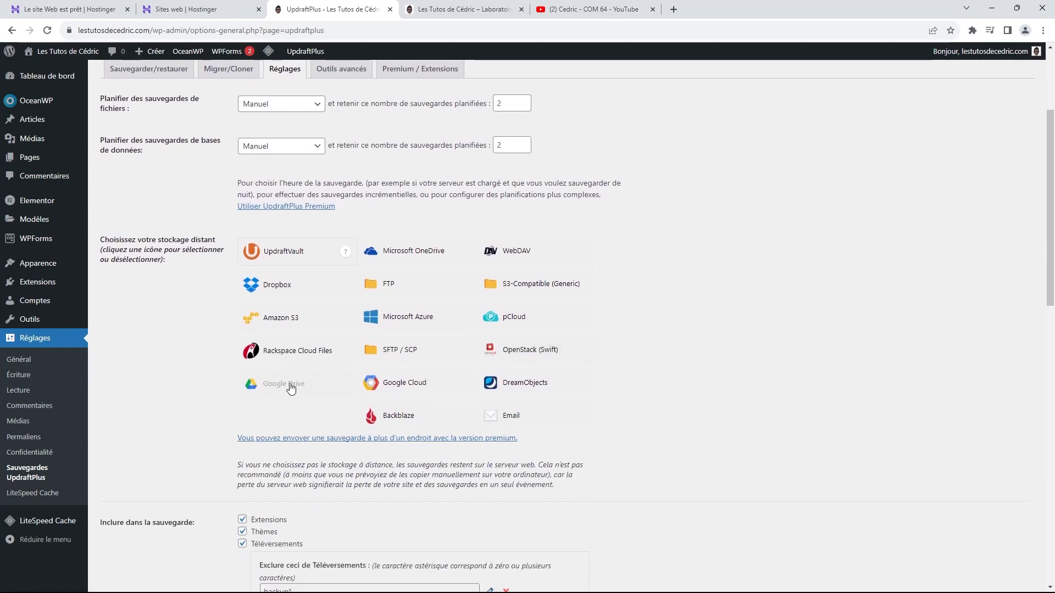
click(270, 389)
scroll(769, 266, down, 9)
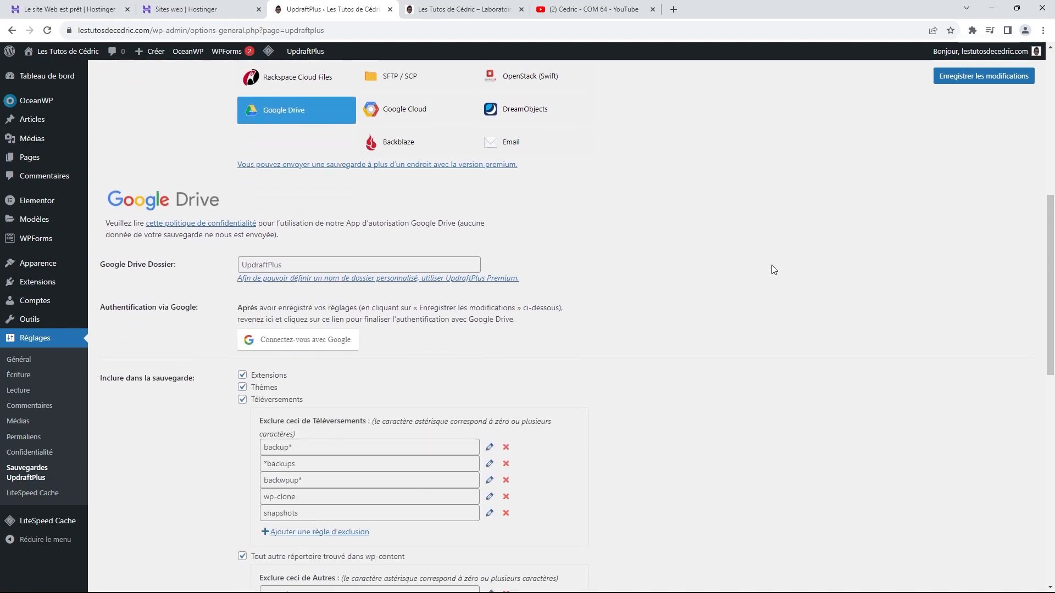
scroll(764, 277, up, 3)
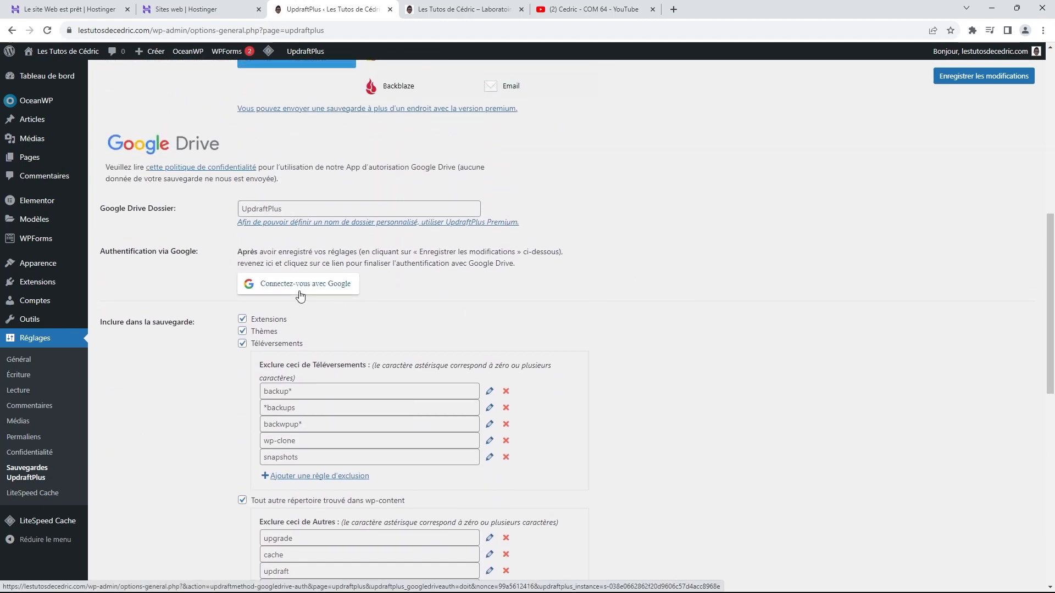
scroll(322, 301, down, 3)
scroll(328, 306, down, 2)
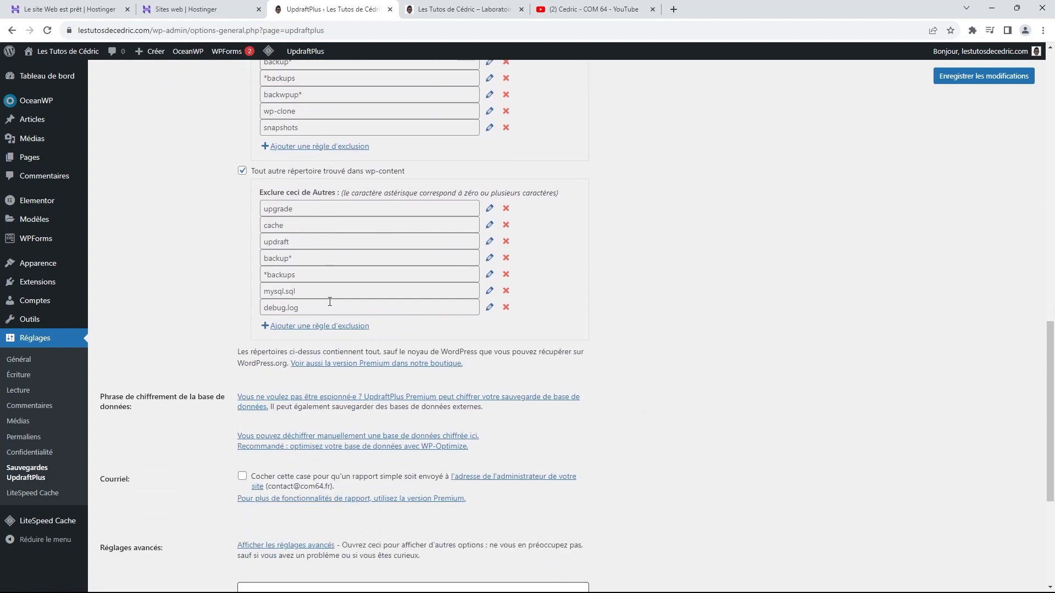
scroll(329, 308, up, 8)
scroll(332, 309, up, 4)
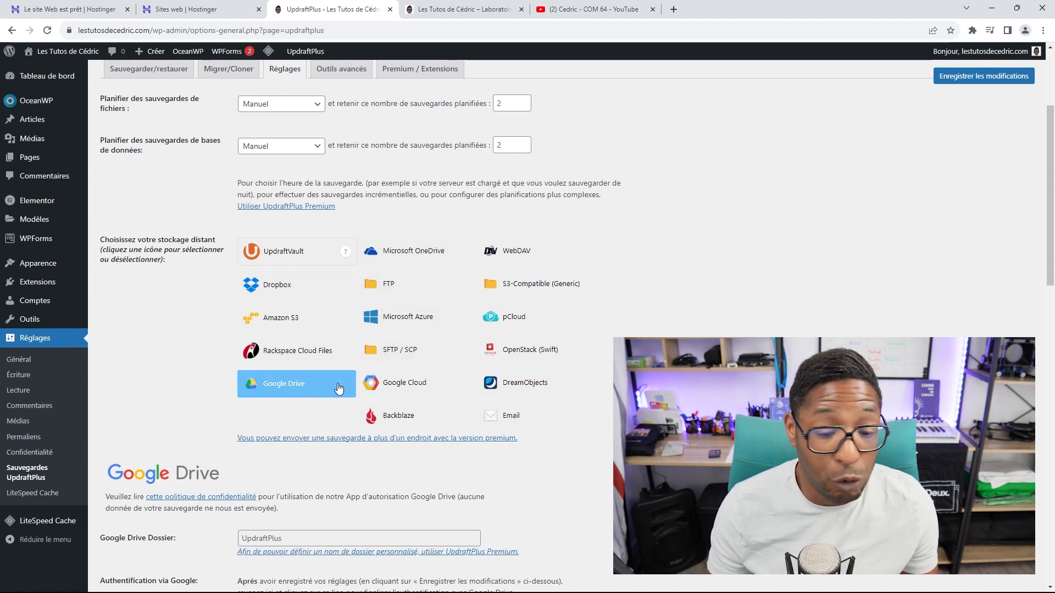
Step: Reselect Google Drive and start 'Connectez-vous avec Google', confirming 'Quitter' to leave the site
click(284, 394)
click(283, 391)
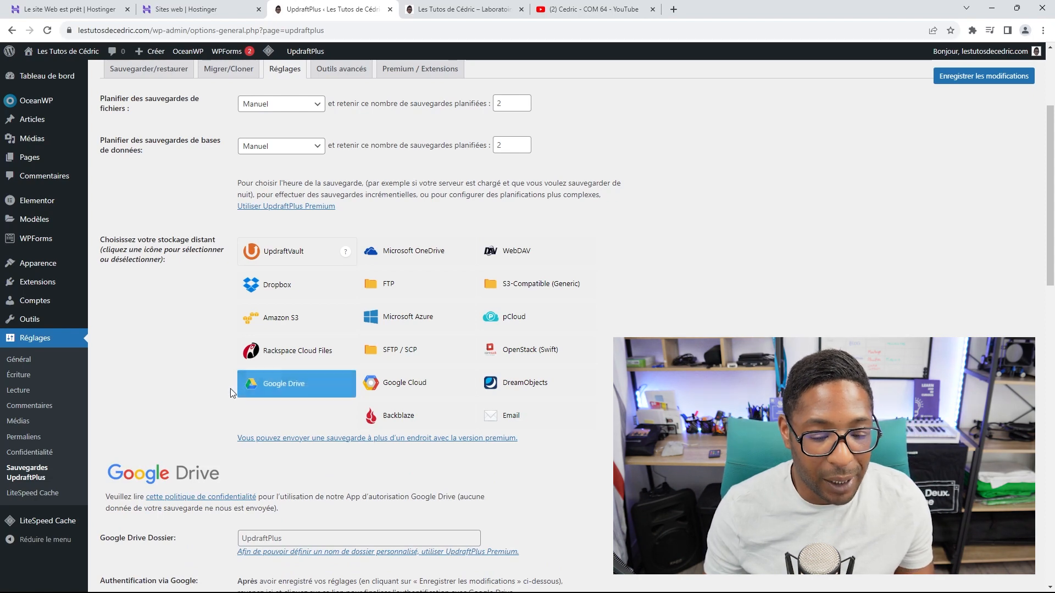
scroll(230, 385, down, 4)
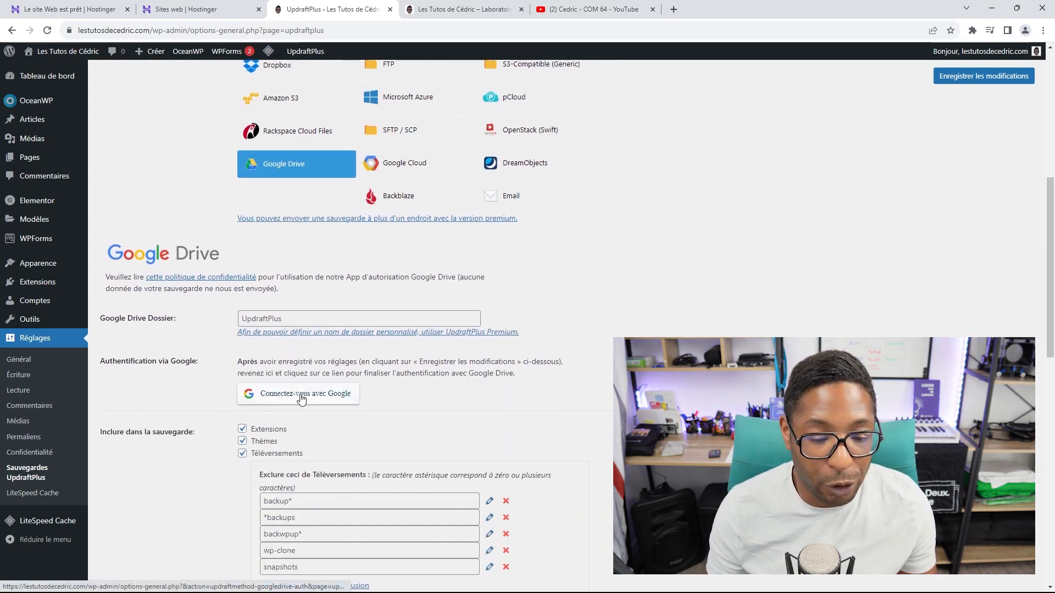
click(304, 395)
click(571, 105)
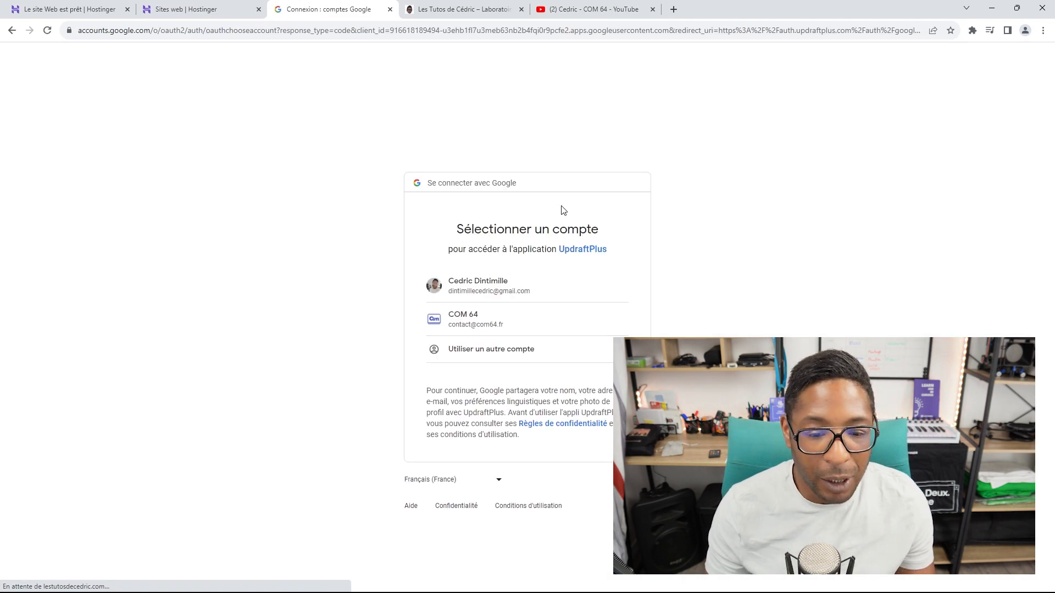
Step: Authorise UpdraftPlus on the chosen Google account and complete setup, showing 74006.5 MB free
click(464, 289)
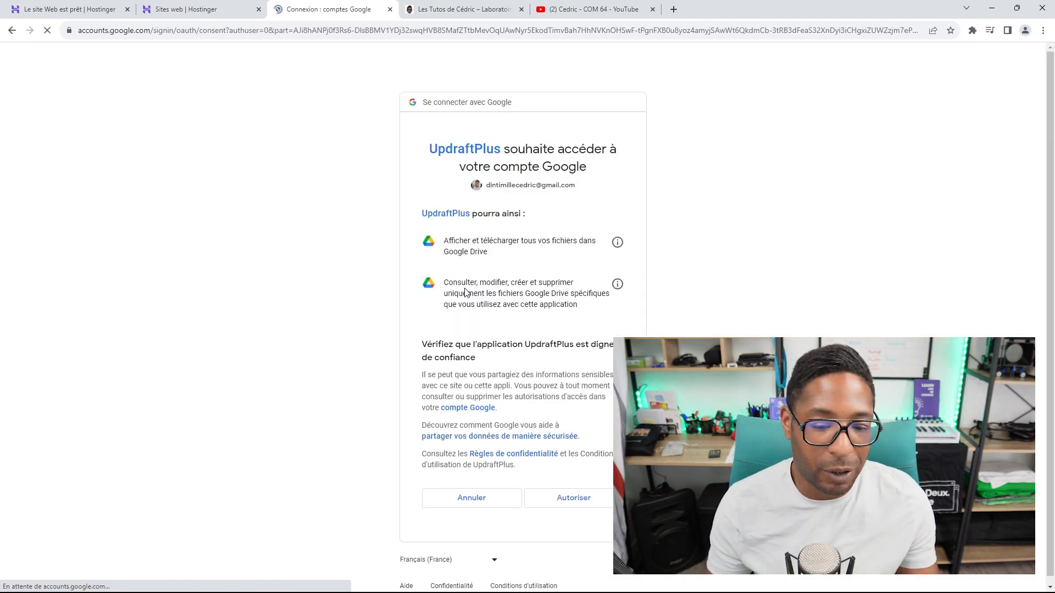
click(589, 488)
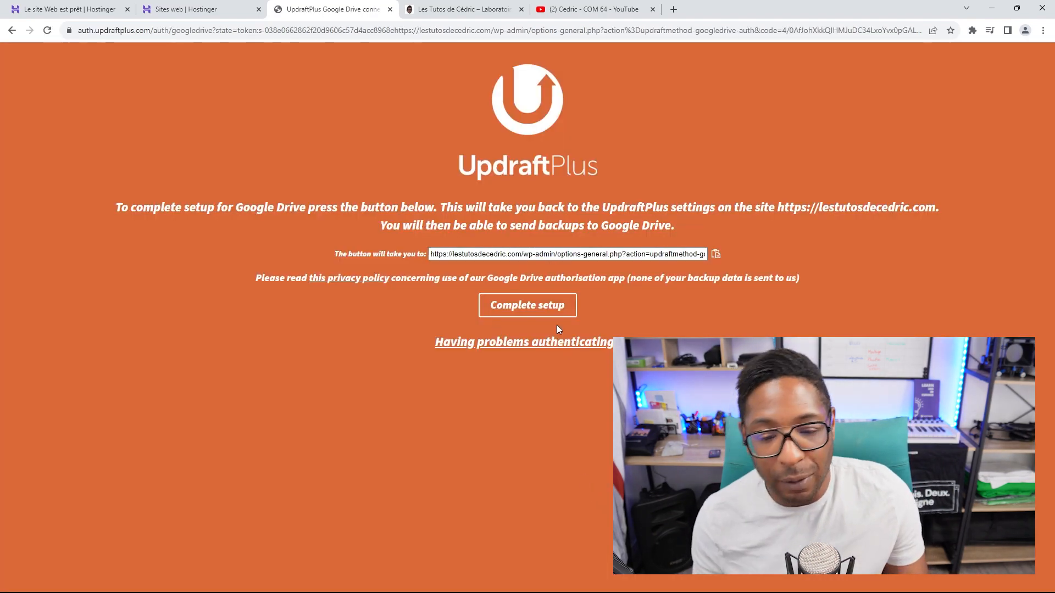
click(524, 307)
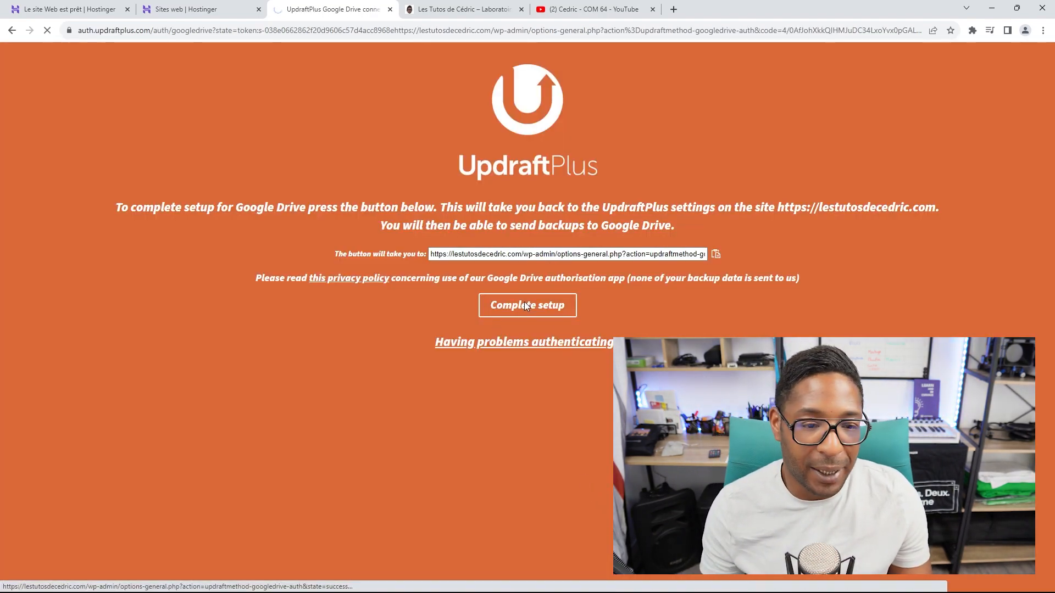
scroll(549, 245, down, 1)
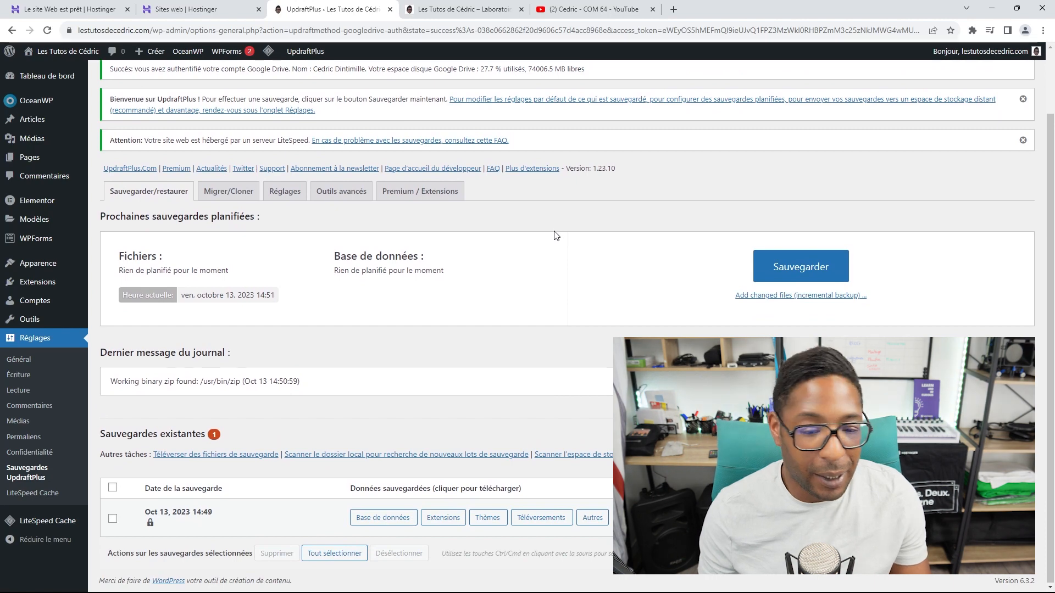
Step: Run a second backup that may only be deleted manually
click(780, 269)
click(368, 313)
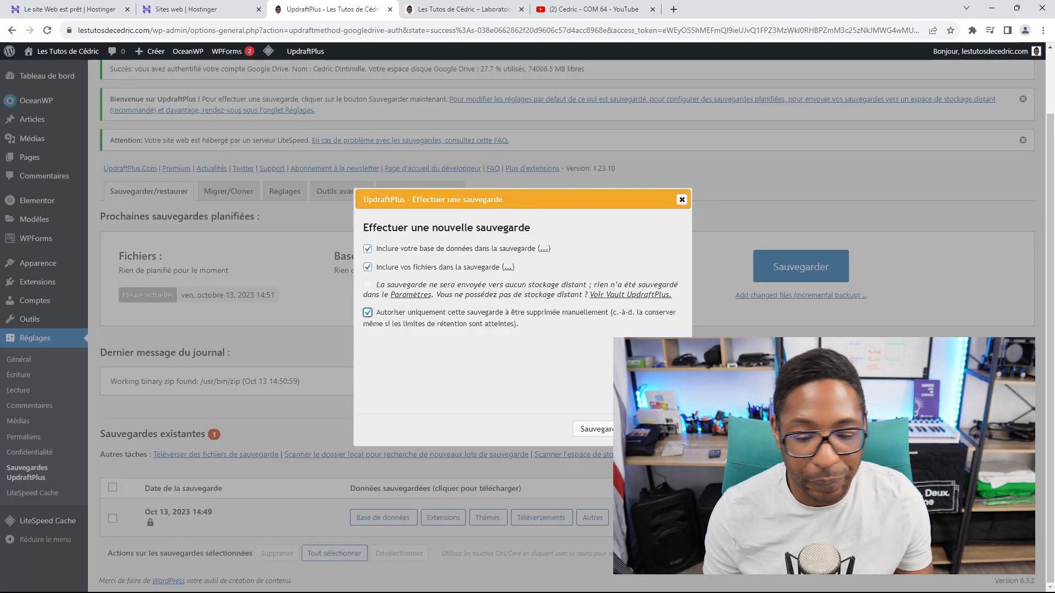
click(596, 429)
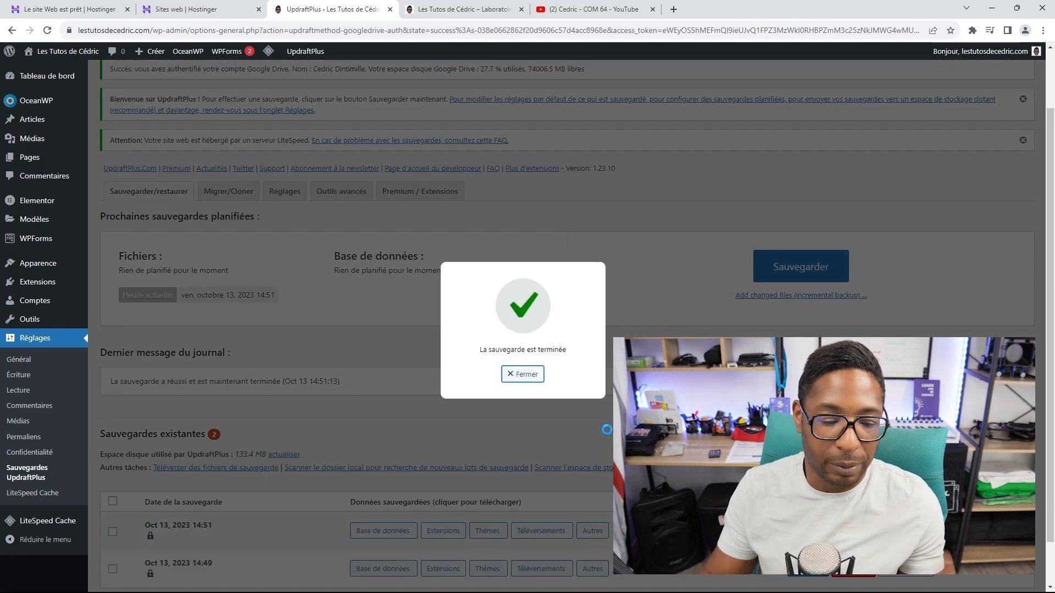
Step: Save the UpdraftPlus settings with Google Drive selected as remote storage
click(516, 375)
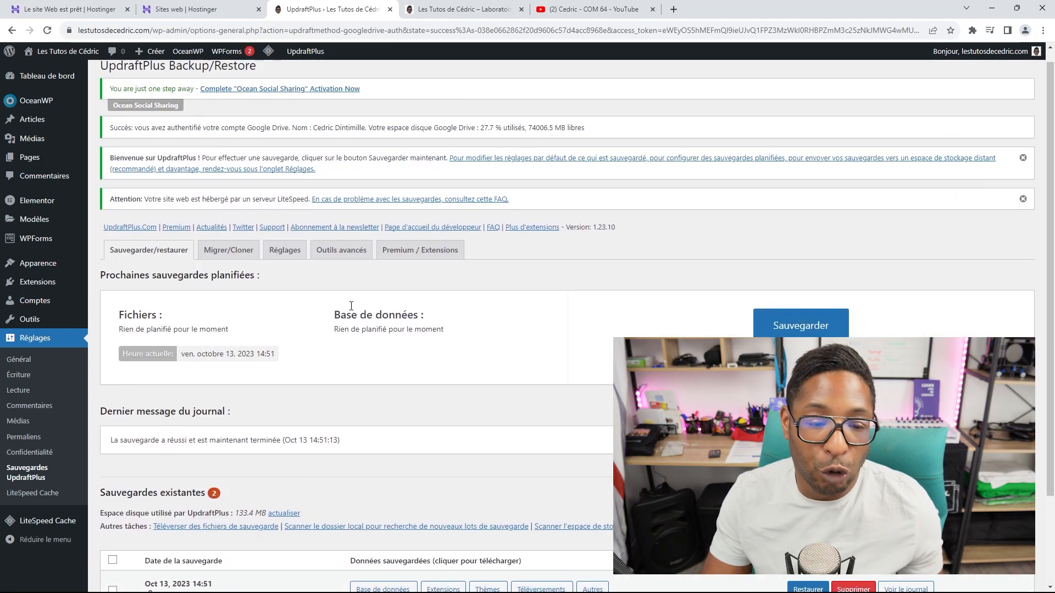
click(283, 250)
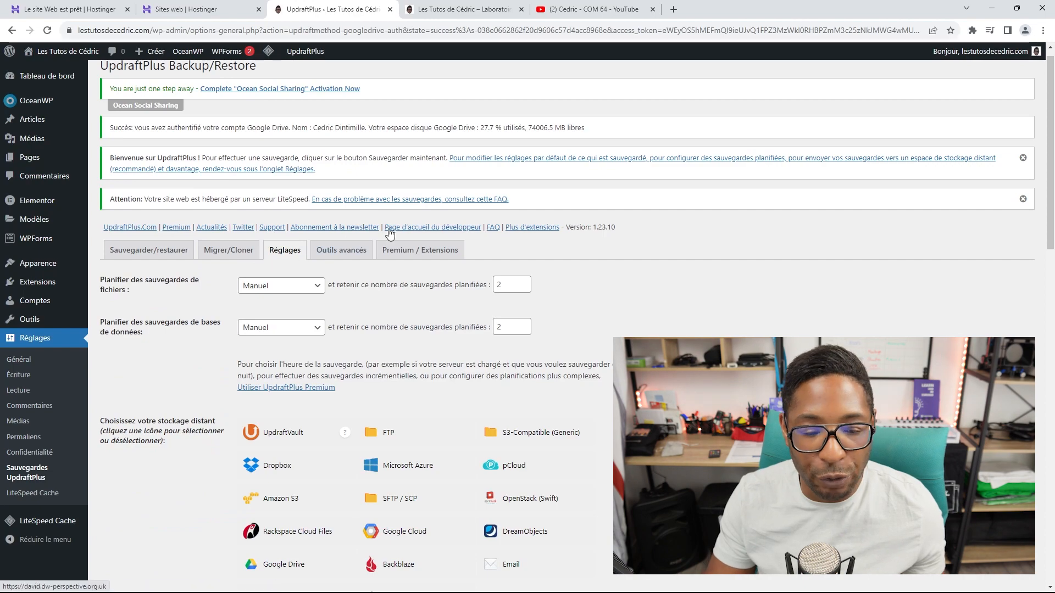
scroll(400, 238, down, 2)
scroll(401, 238, down, 15)
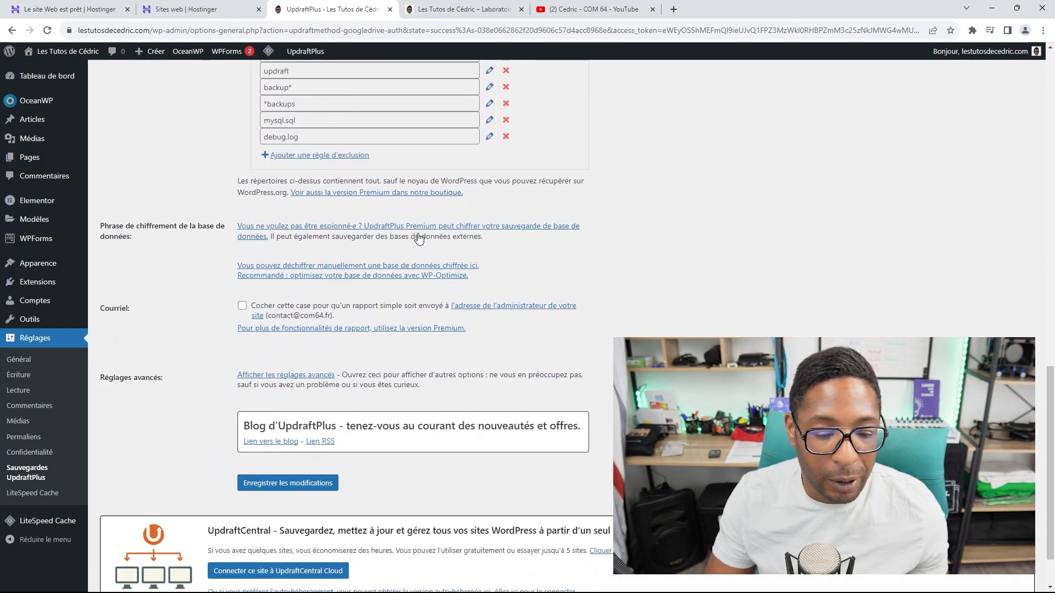
scroll(417, 242, up, 12)
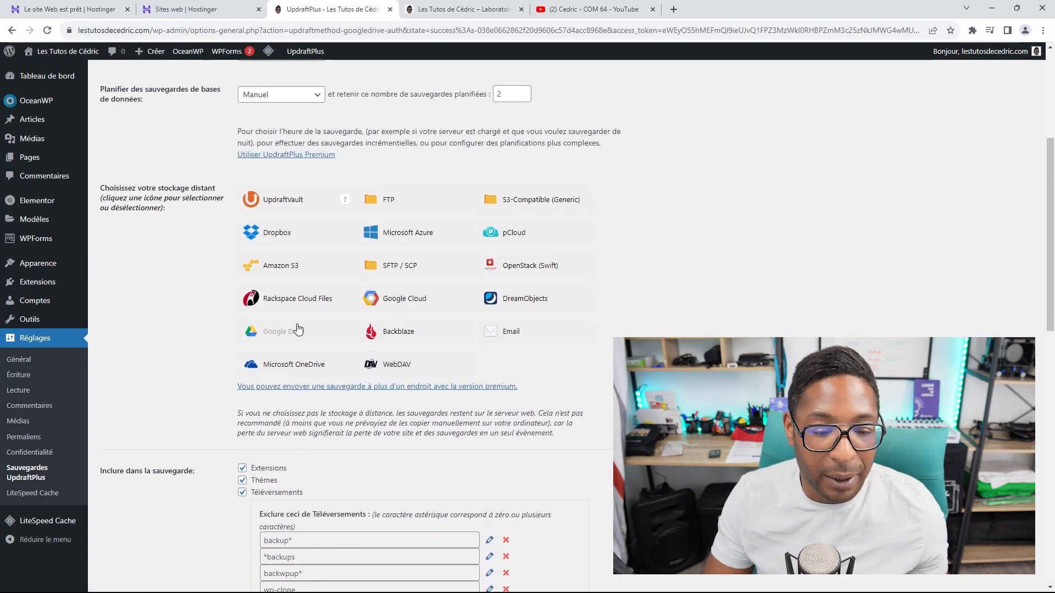
click(280, 332)
scroll(167, 319, down, 12)
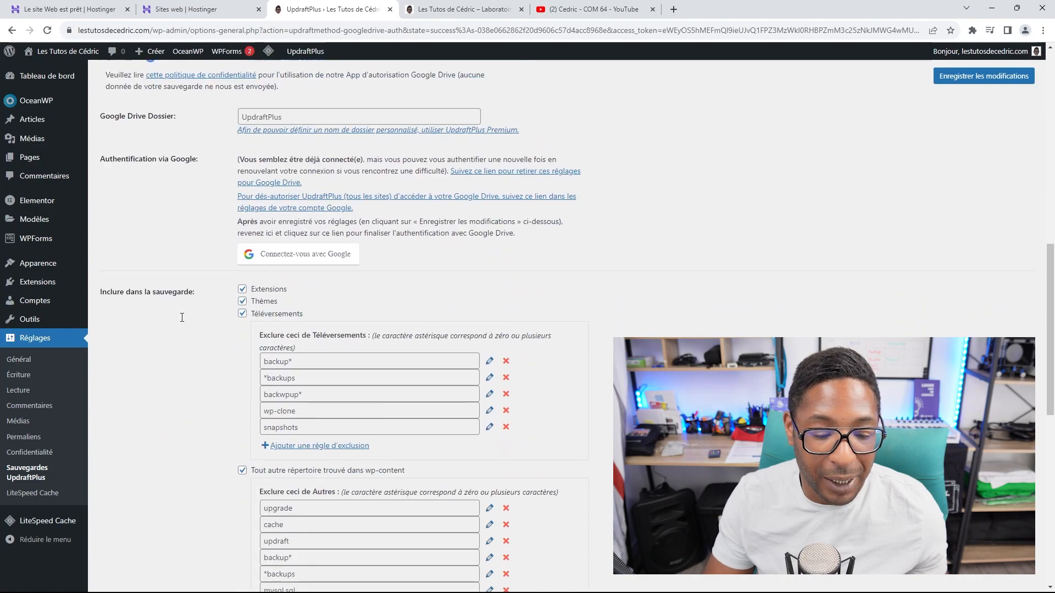
scroll(237, 385, down, 3)
click(282, 421)
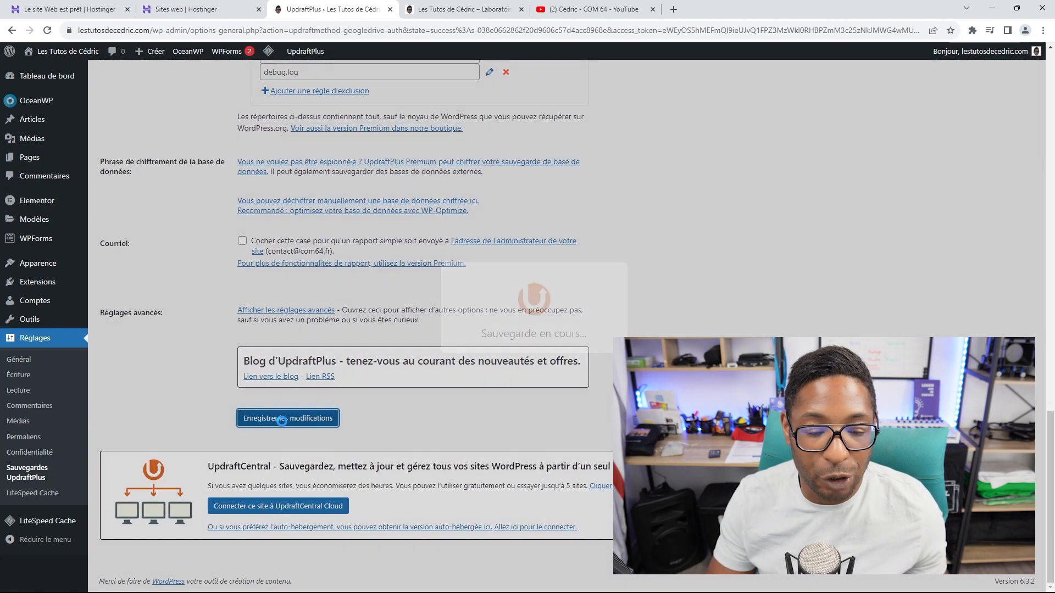
Step: Start 'Connectez-vous avec Google' to reconnect UpdraftPlus to Google Drive
scroll(337, 328, down, 5)
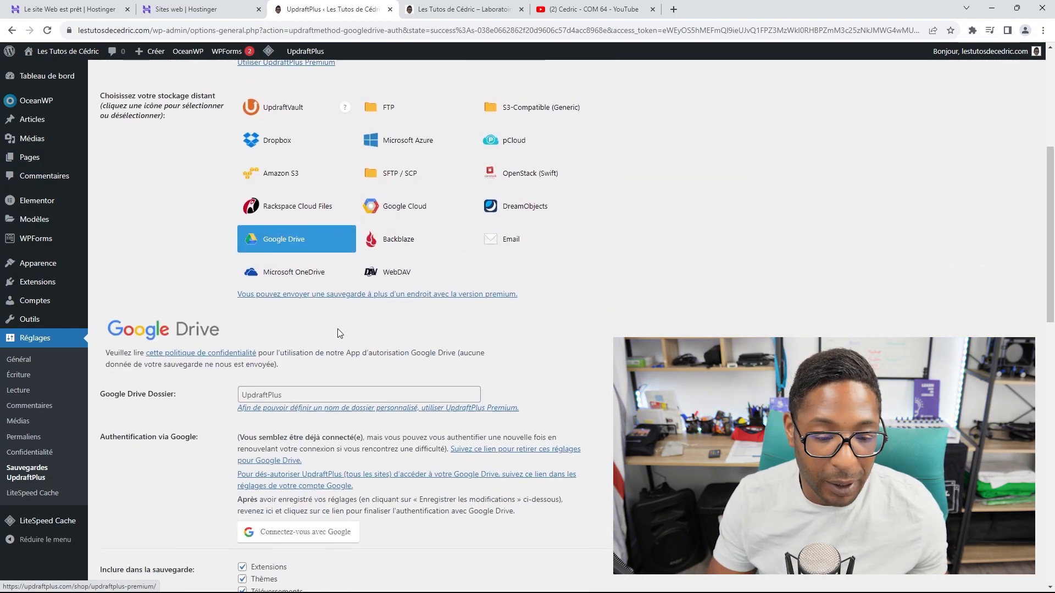
scroll(319, 357, down, 2)
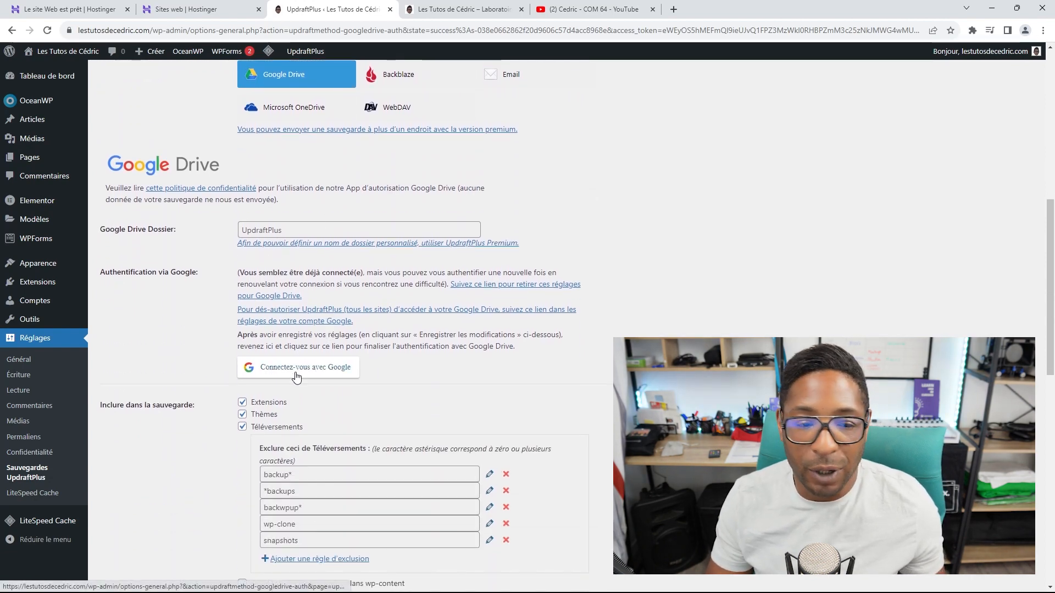
click(296, 373)
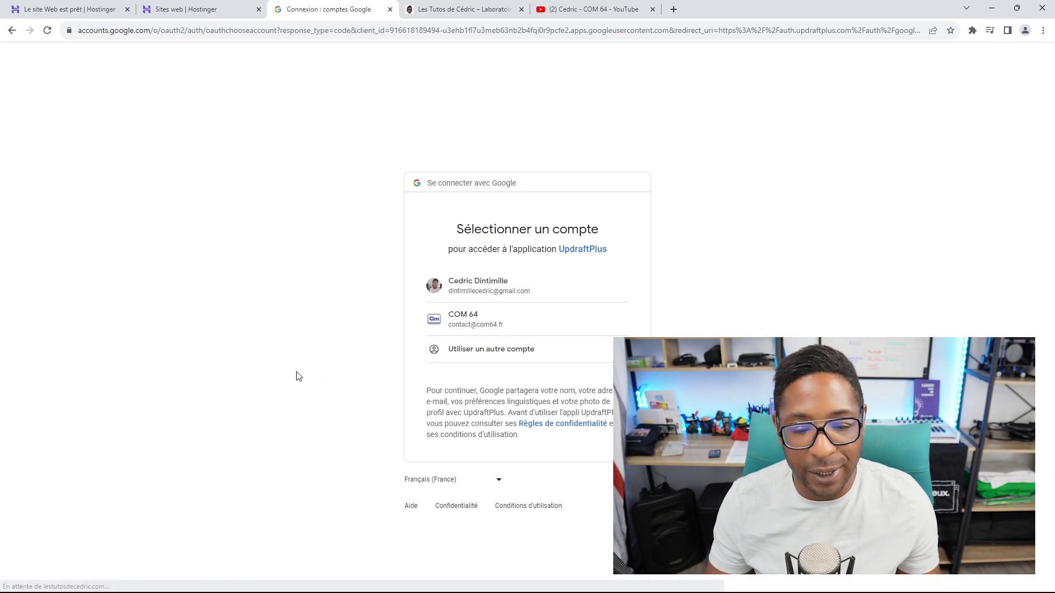
Step: Re-authorise UpdraftPlus on the Google account and complete setup back in WordPress
click(483, 291)
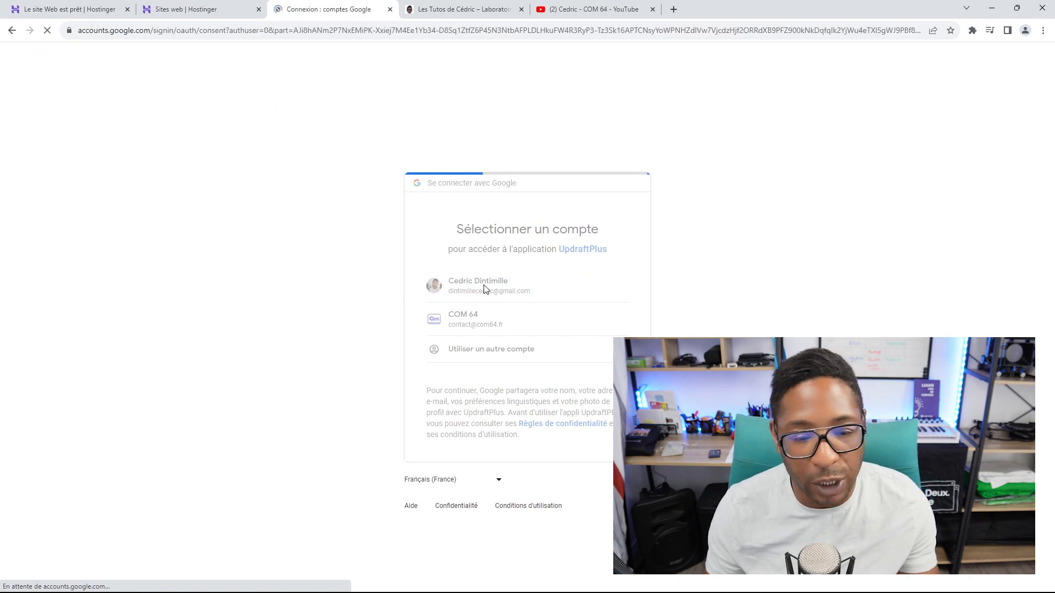
click(572, 491)
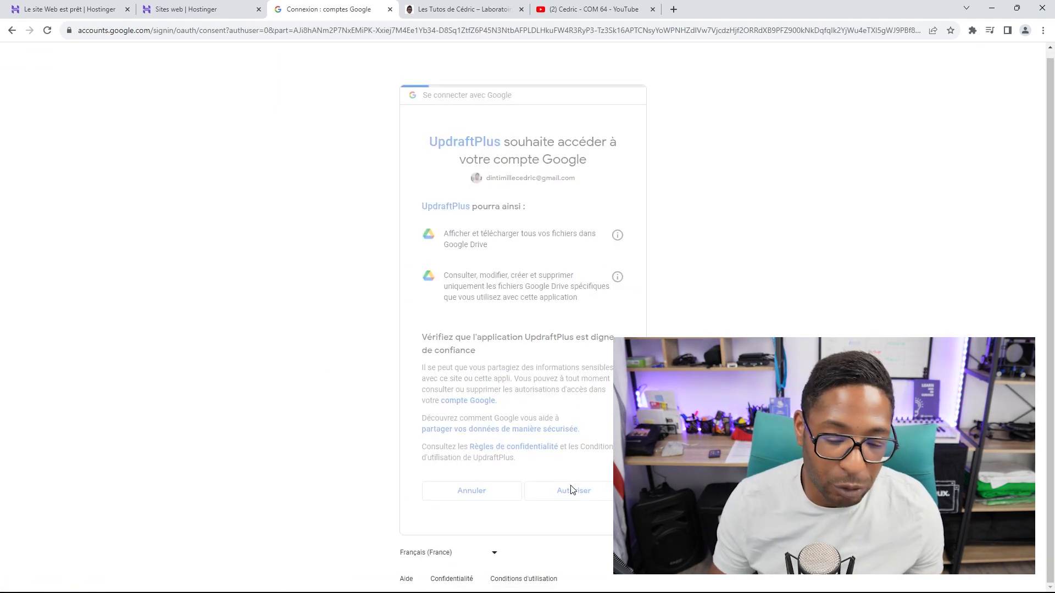
click(540, 312)
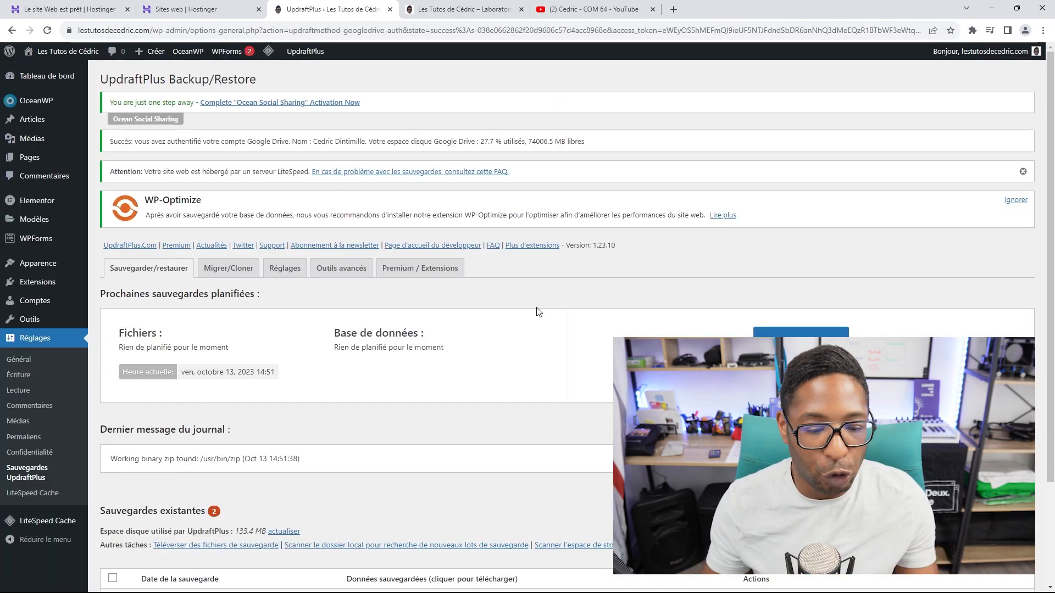
Step: Run a third backup with default options, uploaded to Google Drive
scroll(609, 329, down, 2)
scroll(589, 343, up, 2)
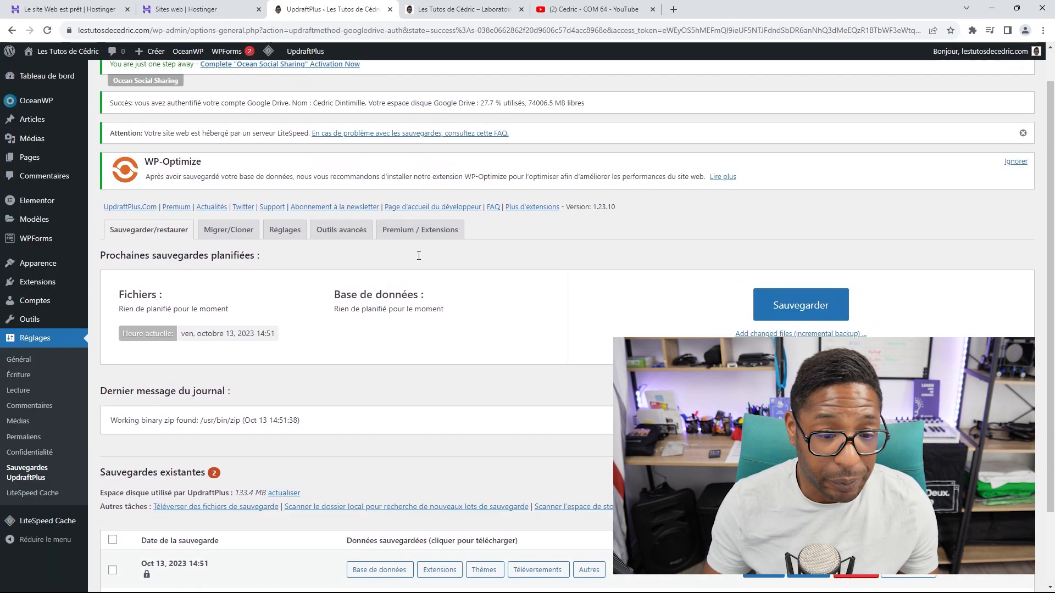
scroll(271, 232, up, 1)
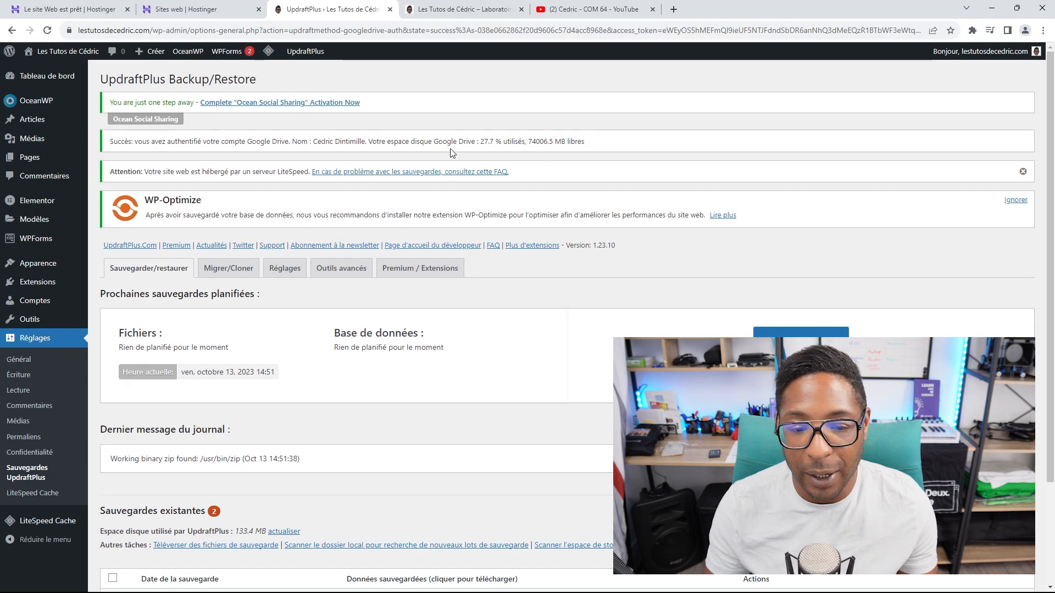
scroll(610, 139, down, 2)
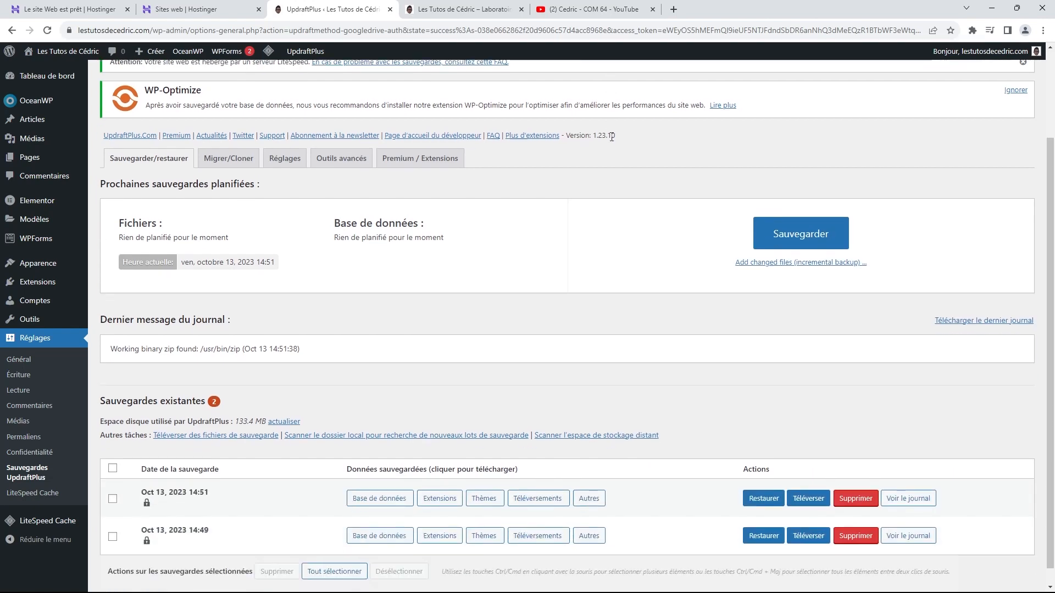
click(797, 233)
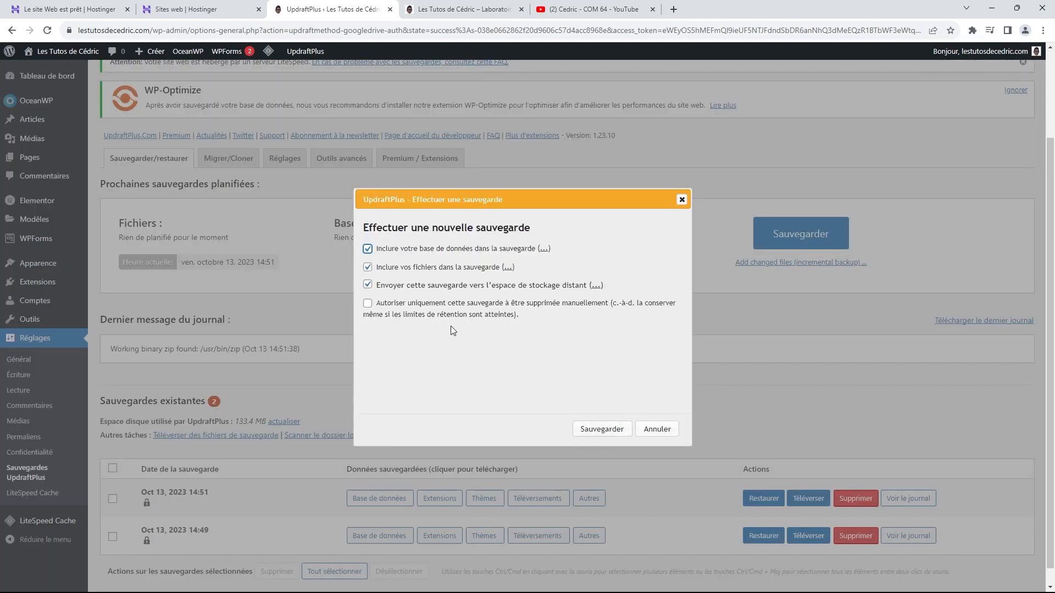
click(608, 431)
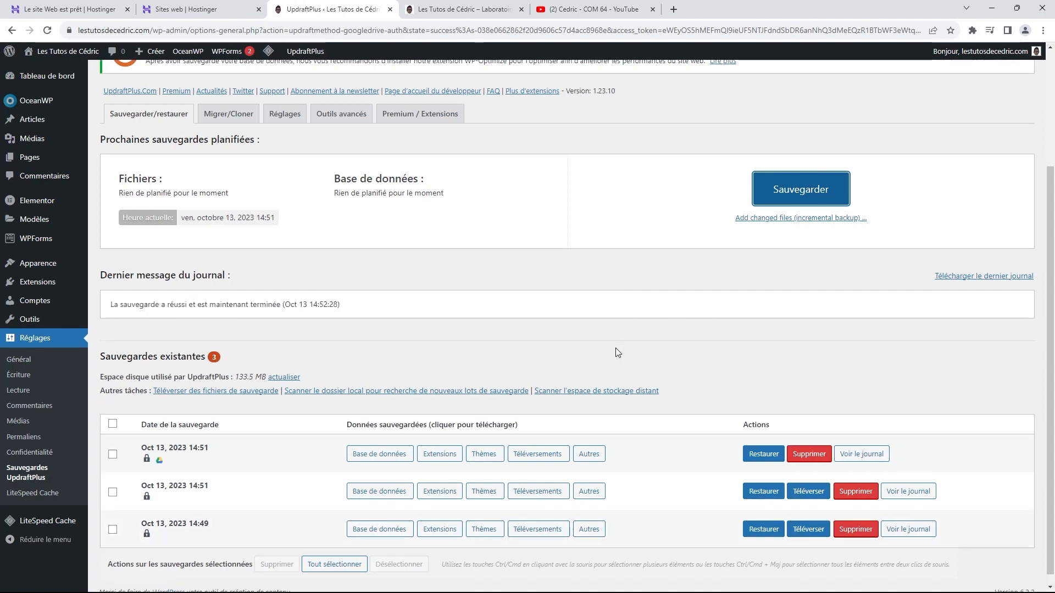
Step: Dismiss the WP-Optimize and LiteSpeed notices and go to the Tableau de bord
scroll(550, 287, down, 1)
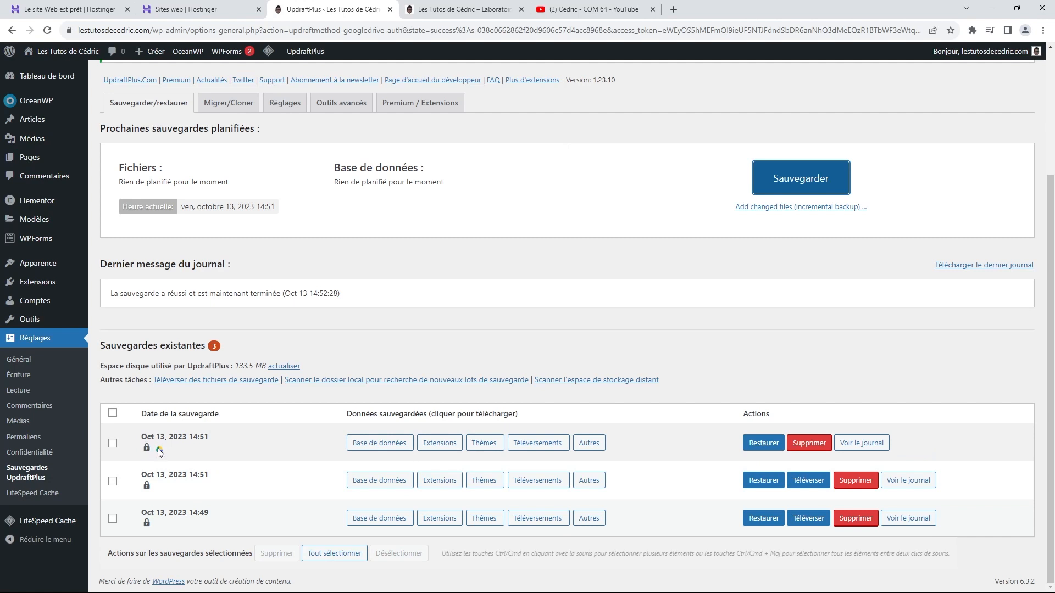
mouse_move(158, 455)
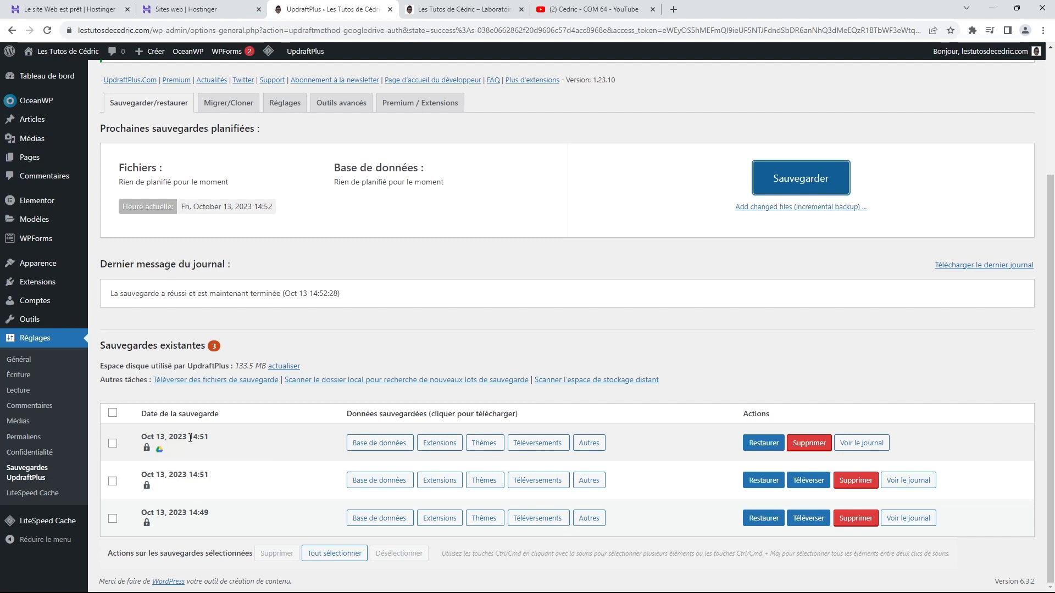
scroll(198, 429, up, 2)
scroll(203, 433, down, 1)
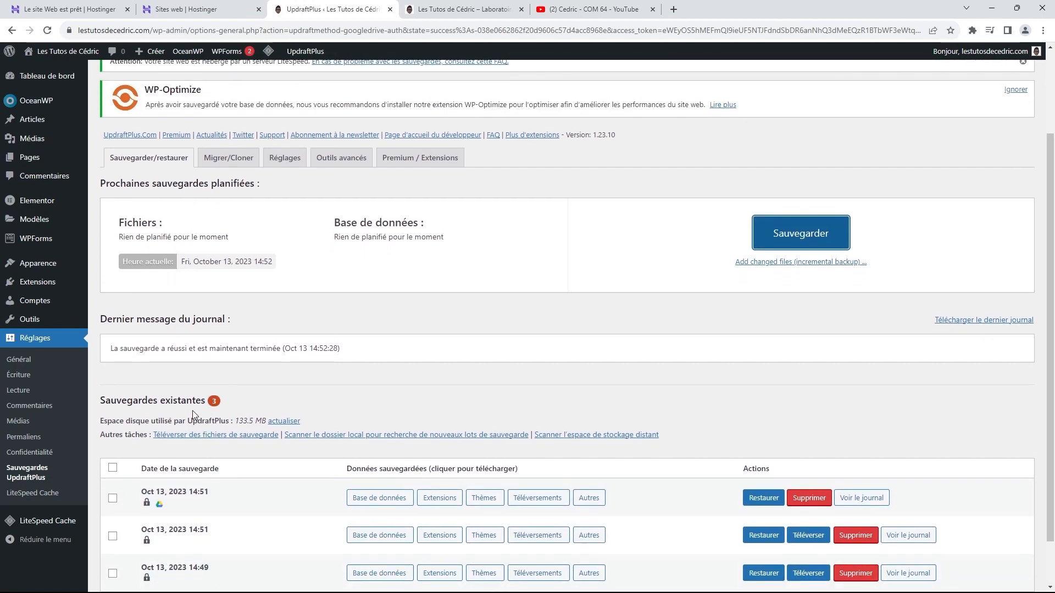
scroll(192, 410, up, 2)
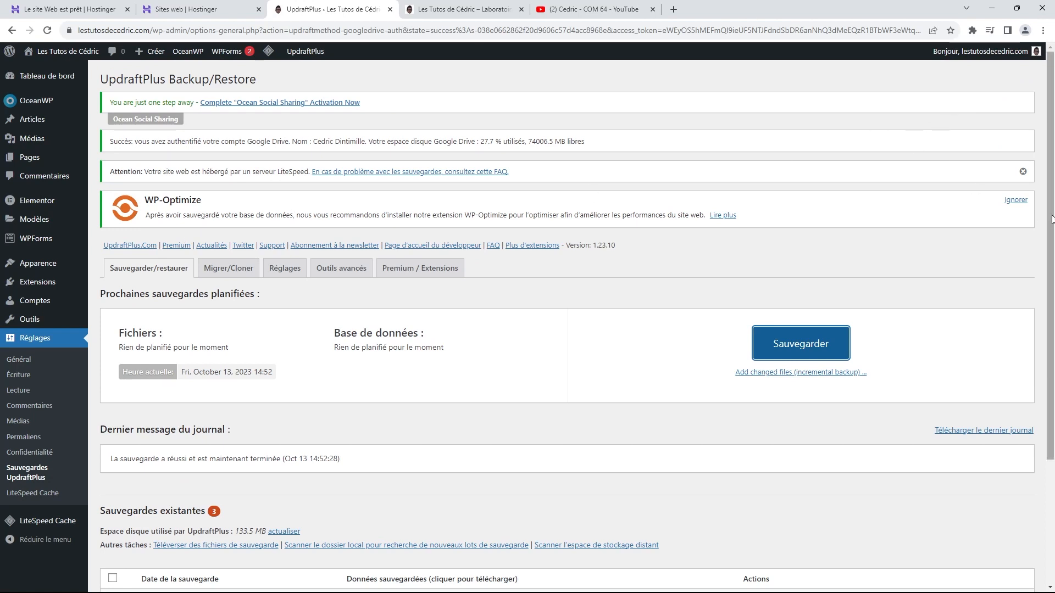
click(1016, 200)
click(1023, 172)
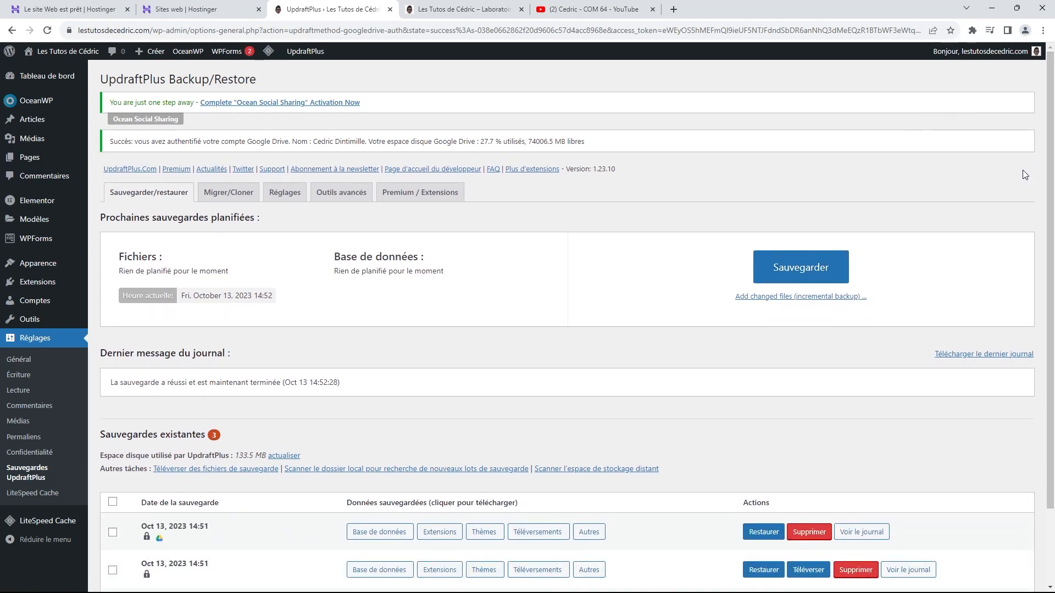
click(44, 79)
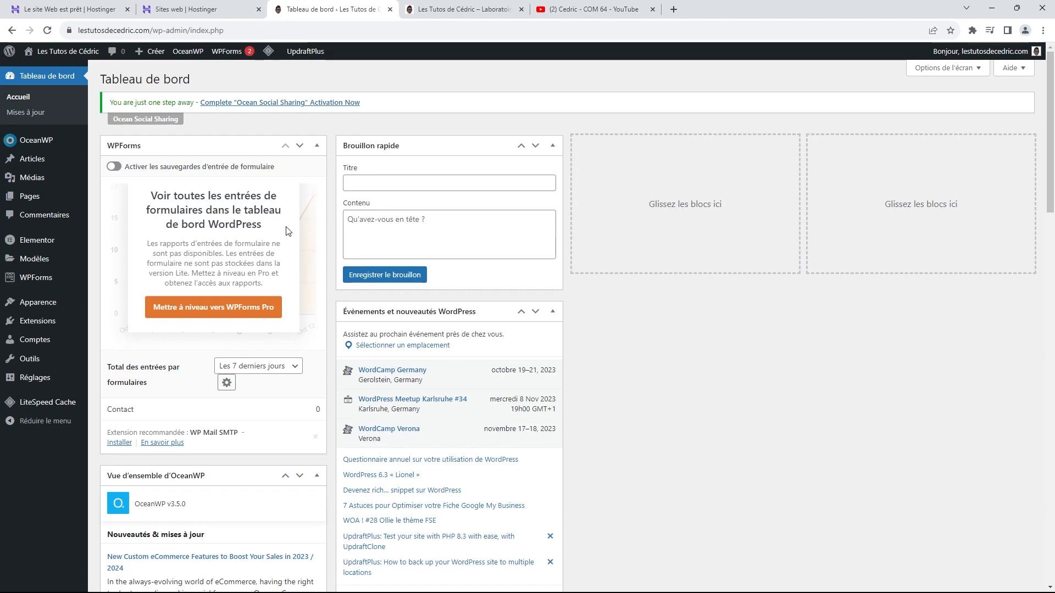
Step: Search the plugin directory for 'security' from the Extensions > Ajouter page
mouse_move(37, 323)
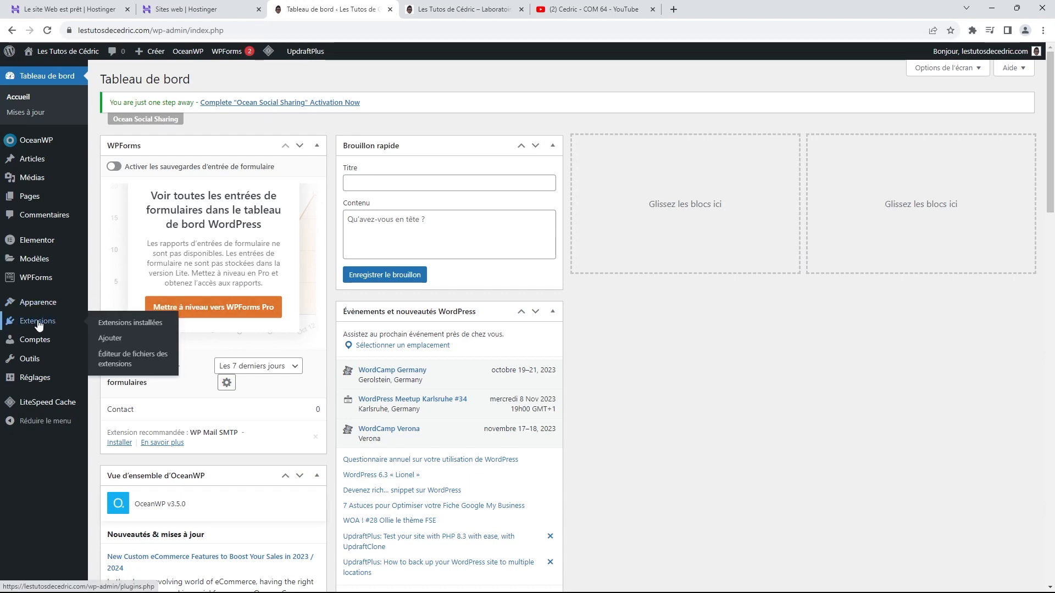
click(118, 338)
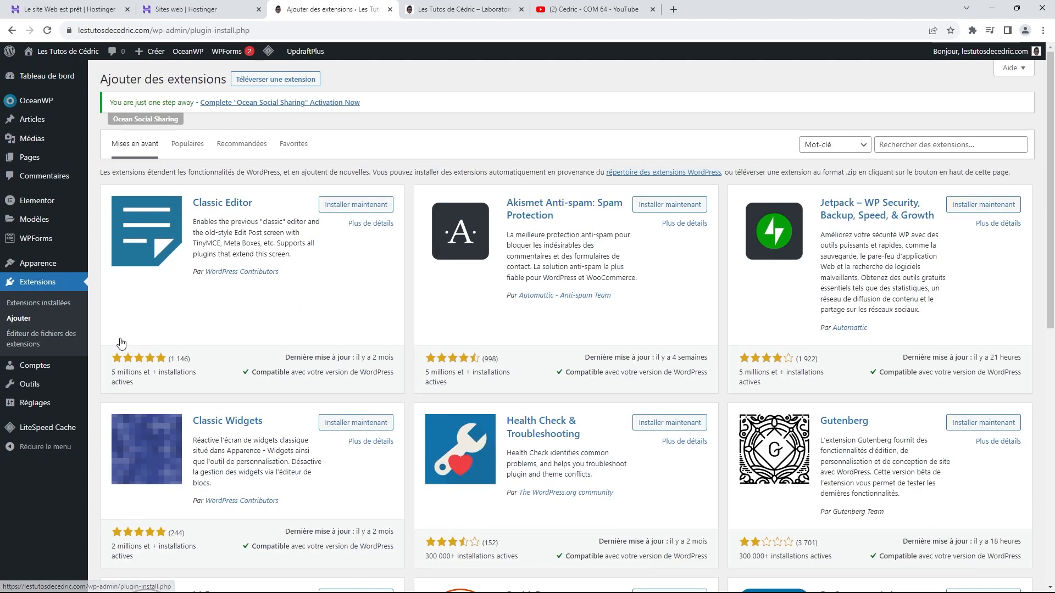
click(912, 145)
text(sec)
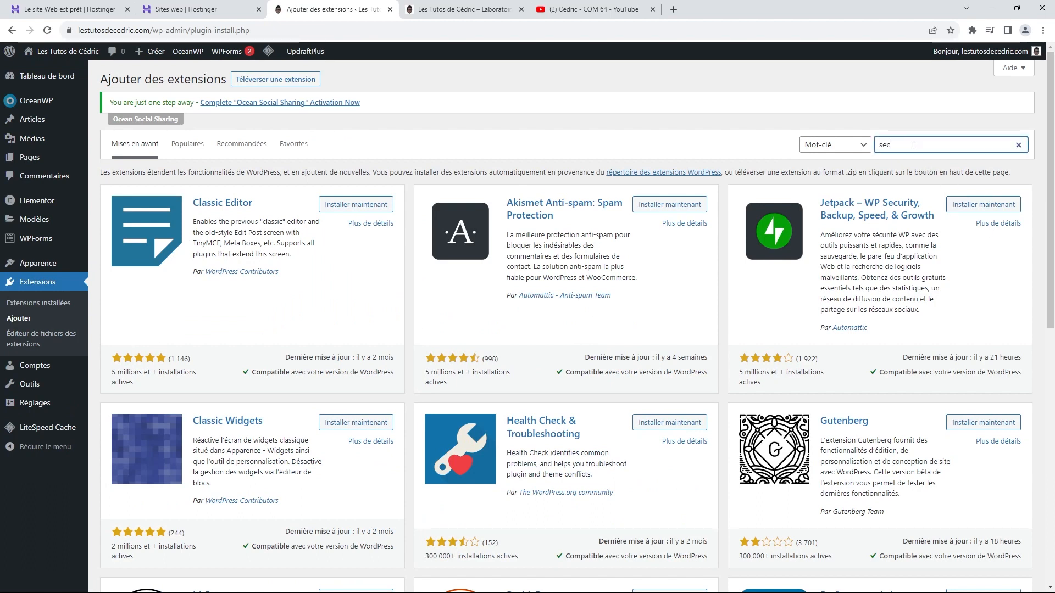
text(urity)
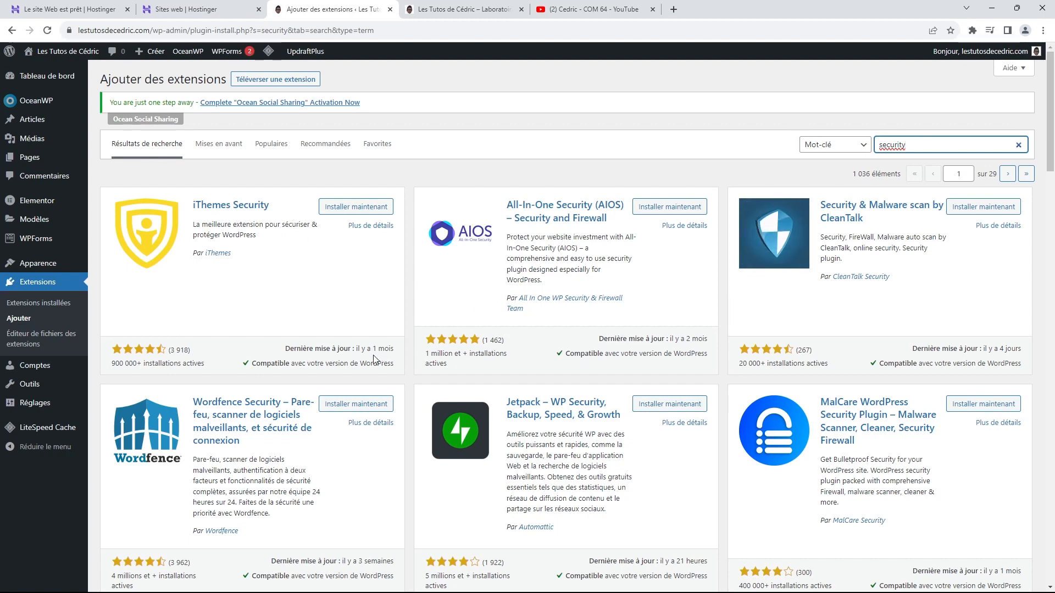
Step: Browse the security plugin results, then switch to the 'Les Tutos de Cédric – Laboratoire' homepage tab
scroll(175, 451, down, 1)
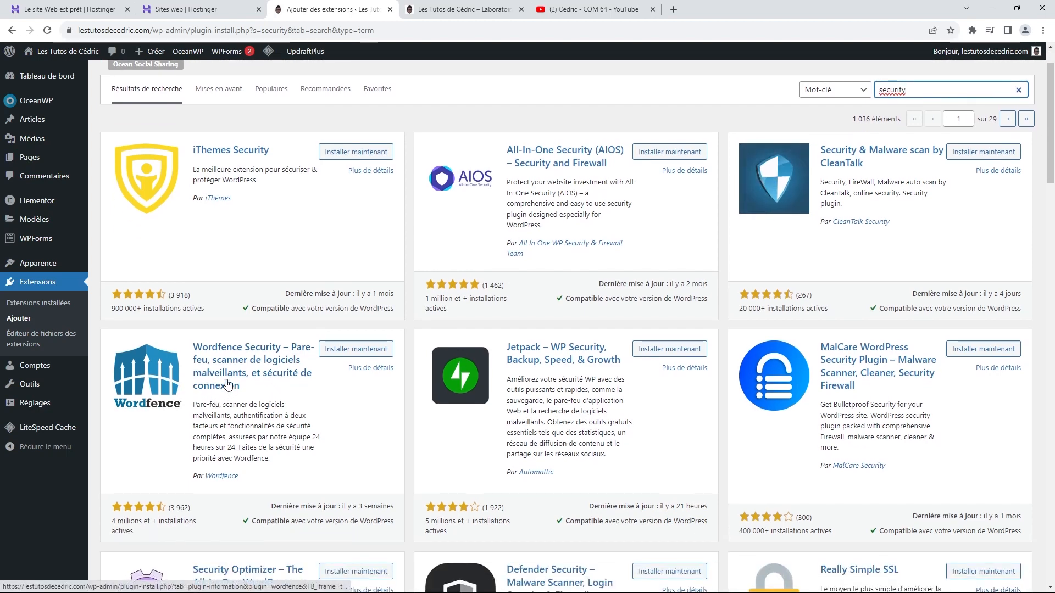
scroll(277, 307, up, 1)
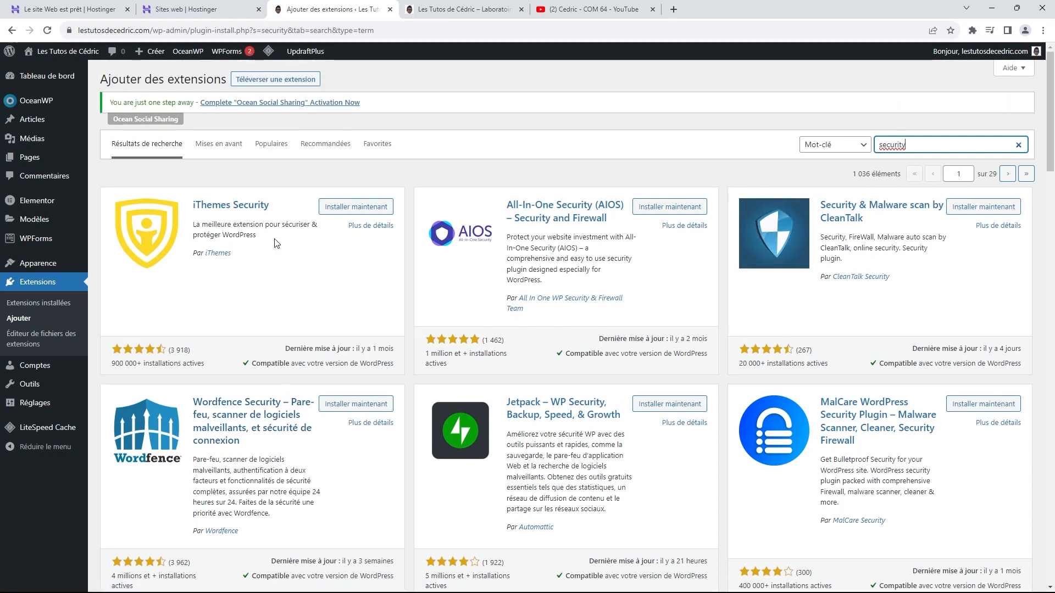
scroll(346, 237, down, 2)
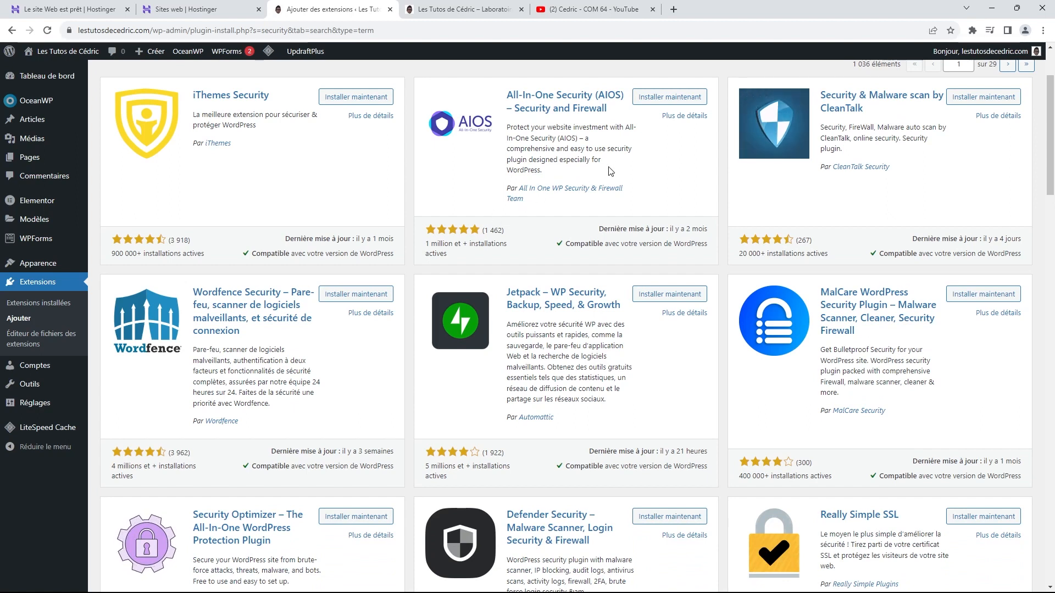
scroll(602, 179, up, 1)
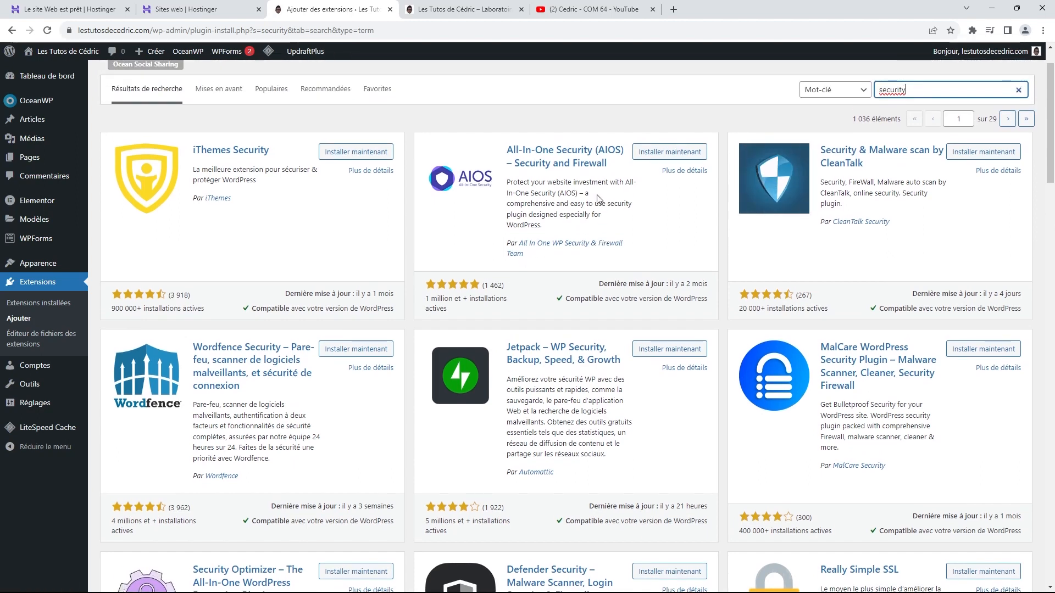
scroll(598, 198, down, 1)
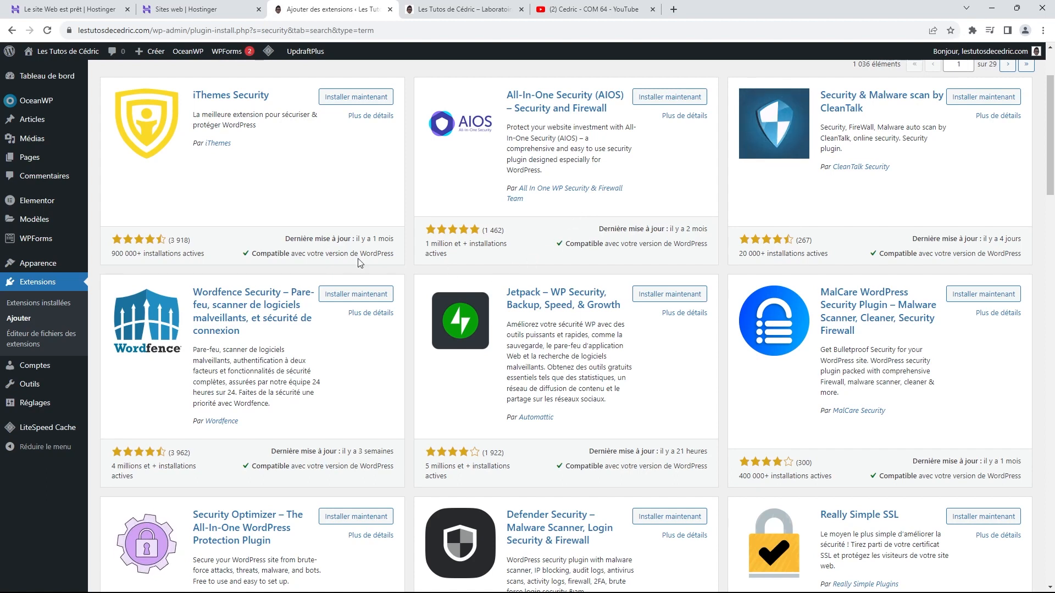
scroll(245, 321, up, 2)
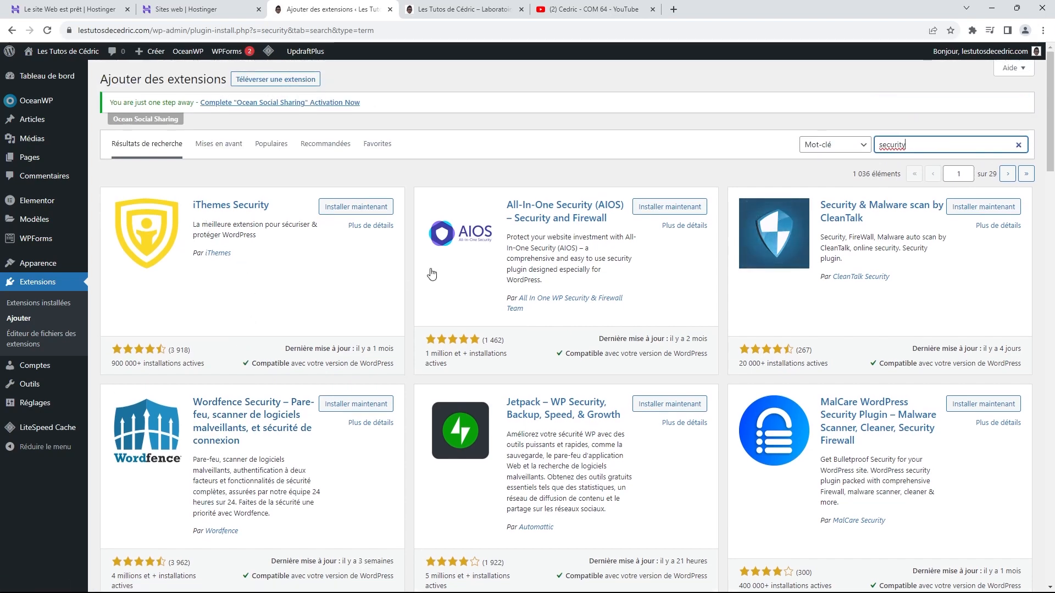
scroll(604, 235, down, 2)
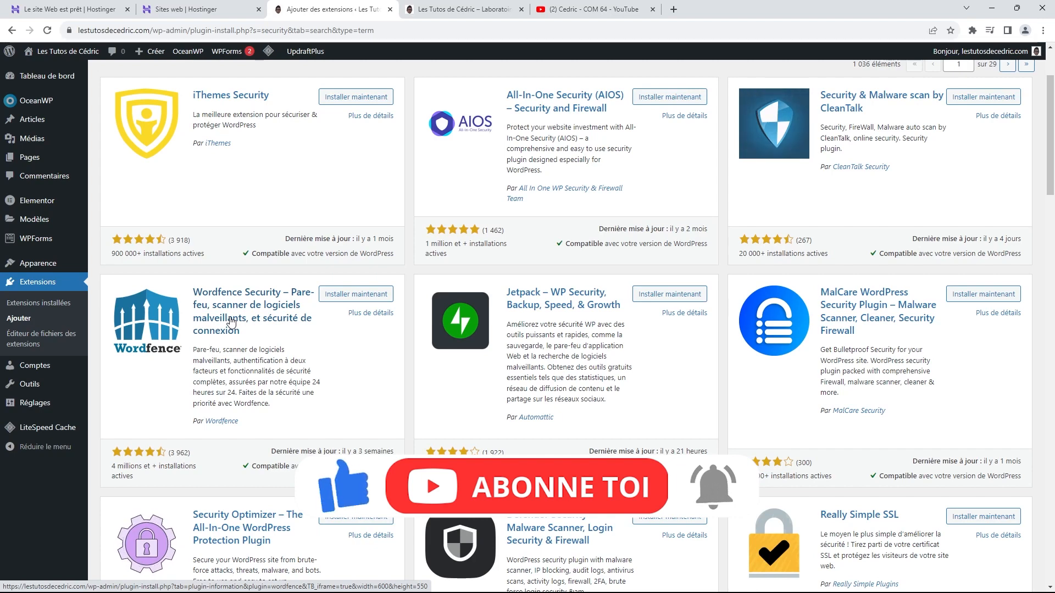
click(463, 10)
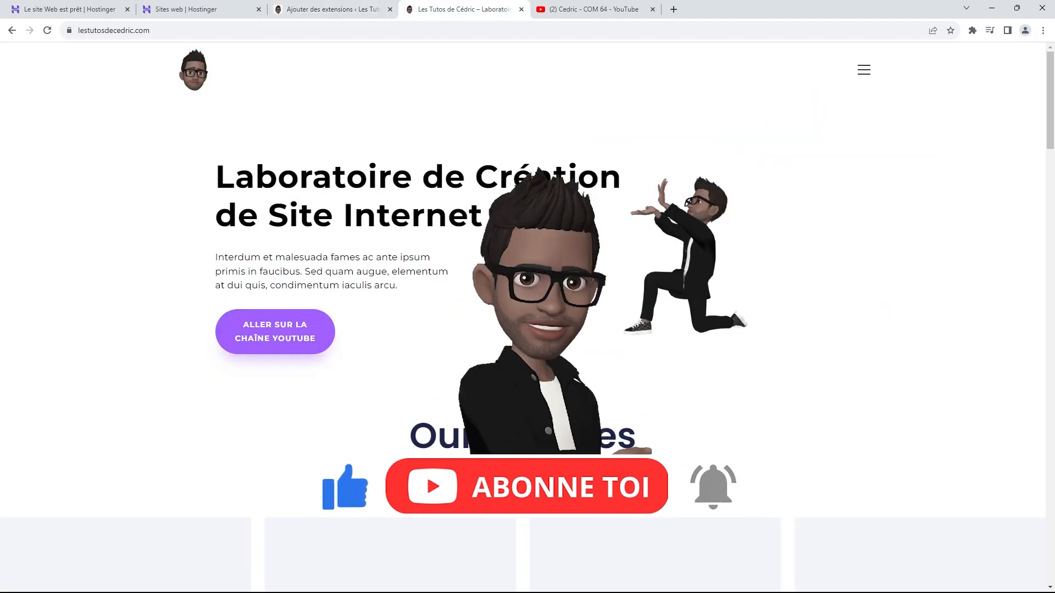